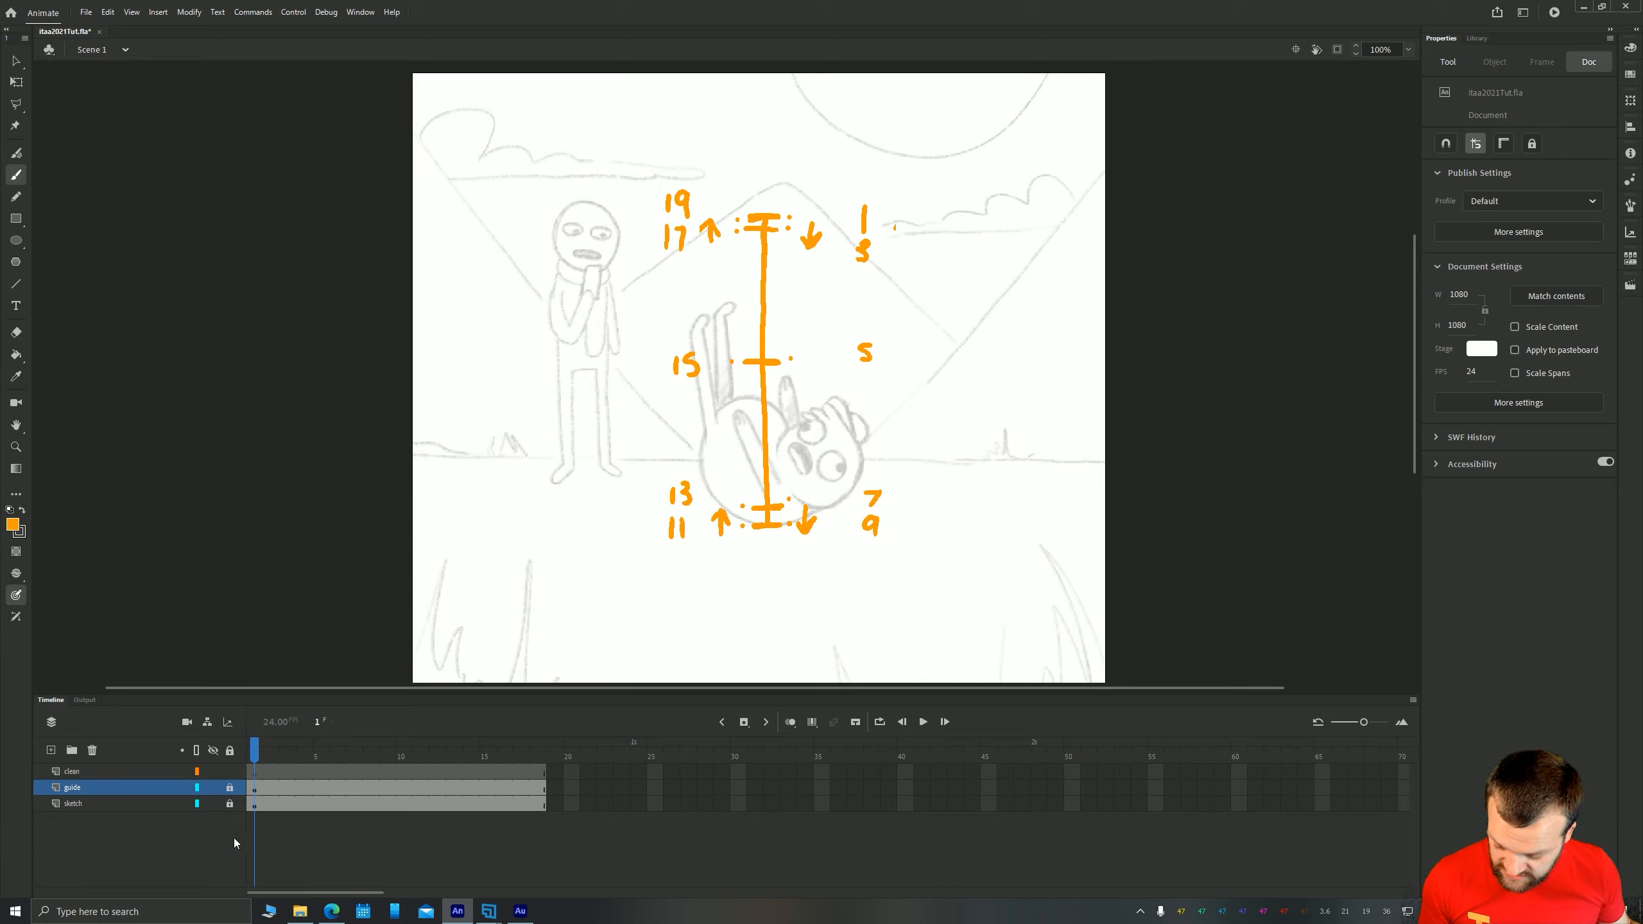
Display the guide layer as outlines and add a new layer between the guide and sketch layers
click(197, 788)
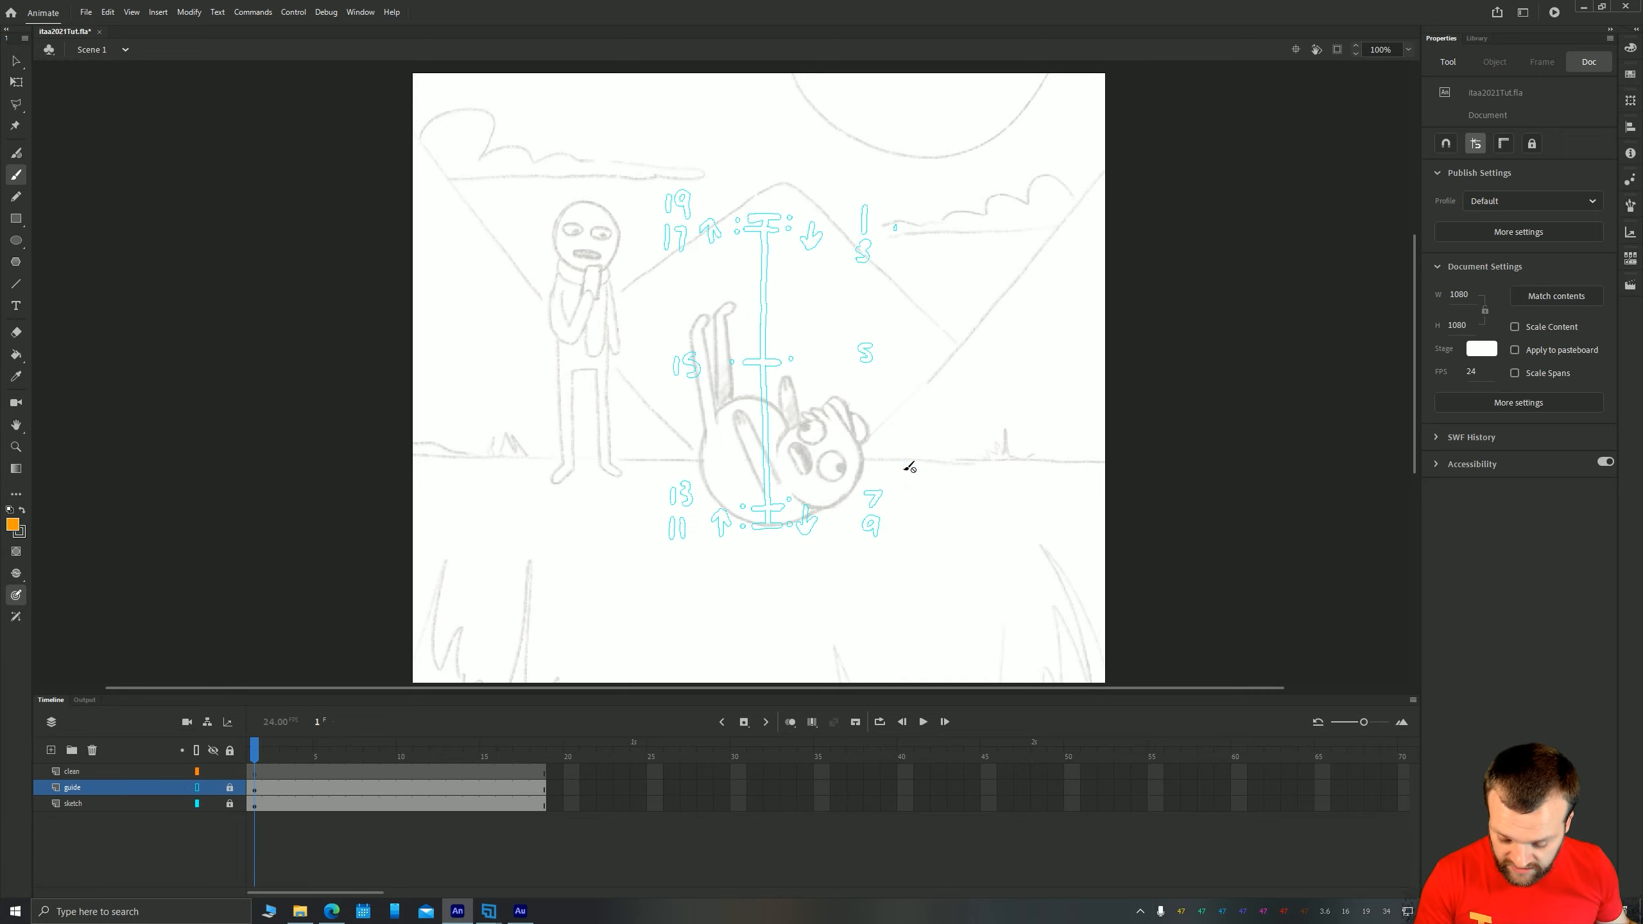
click(52, 750)
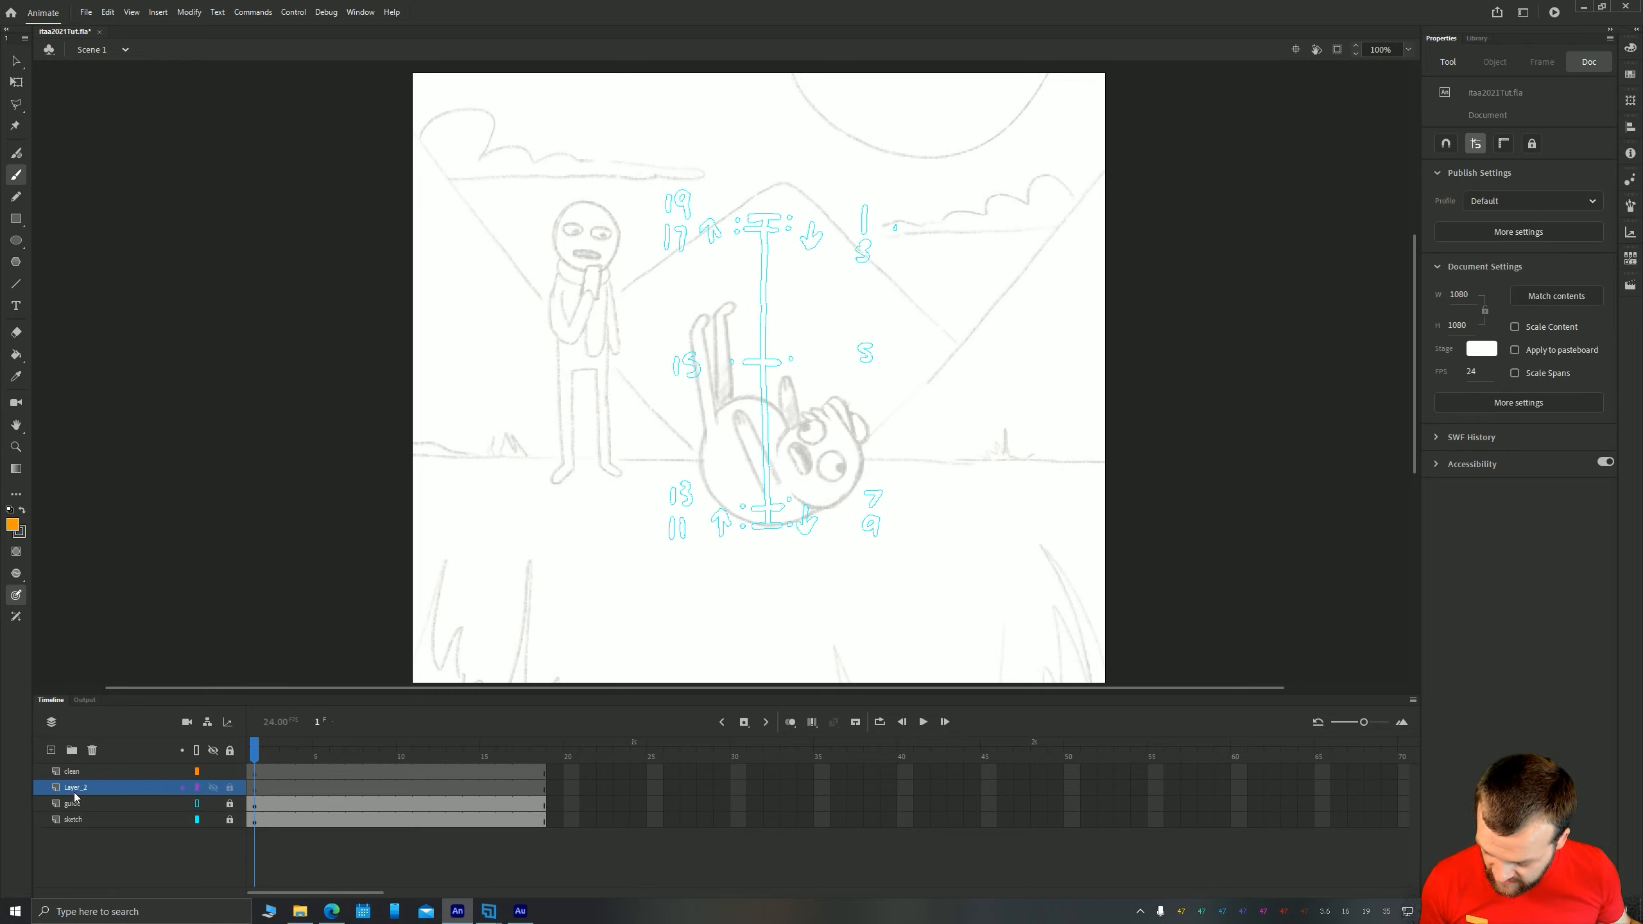
drag(71, 789, 80, 822)
Rename the new layer as roughBody
double_click(72, 804)
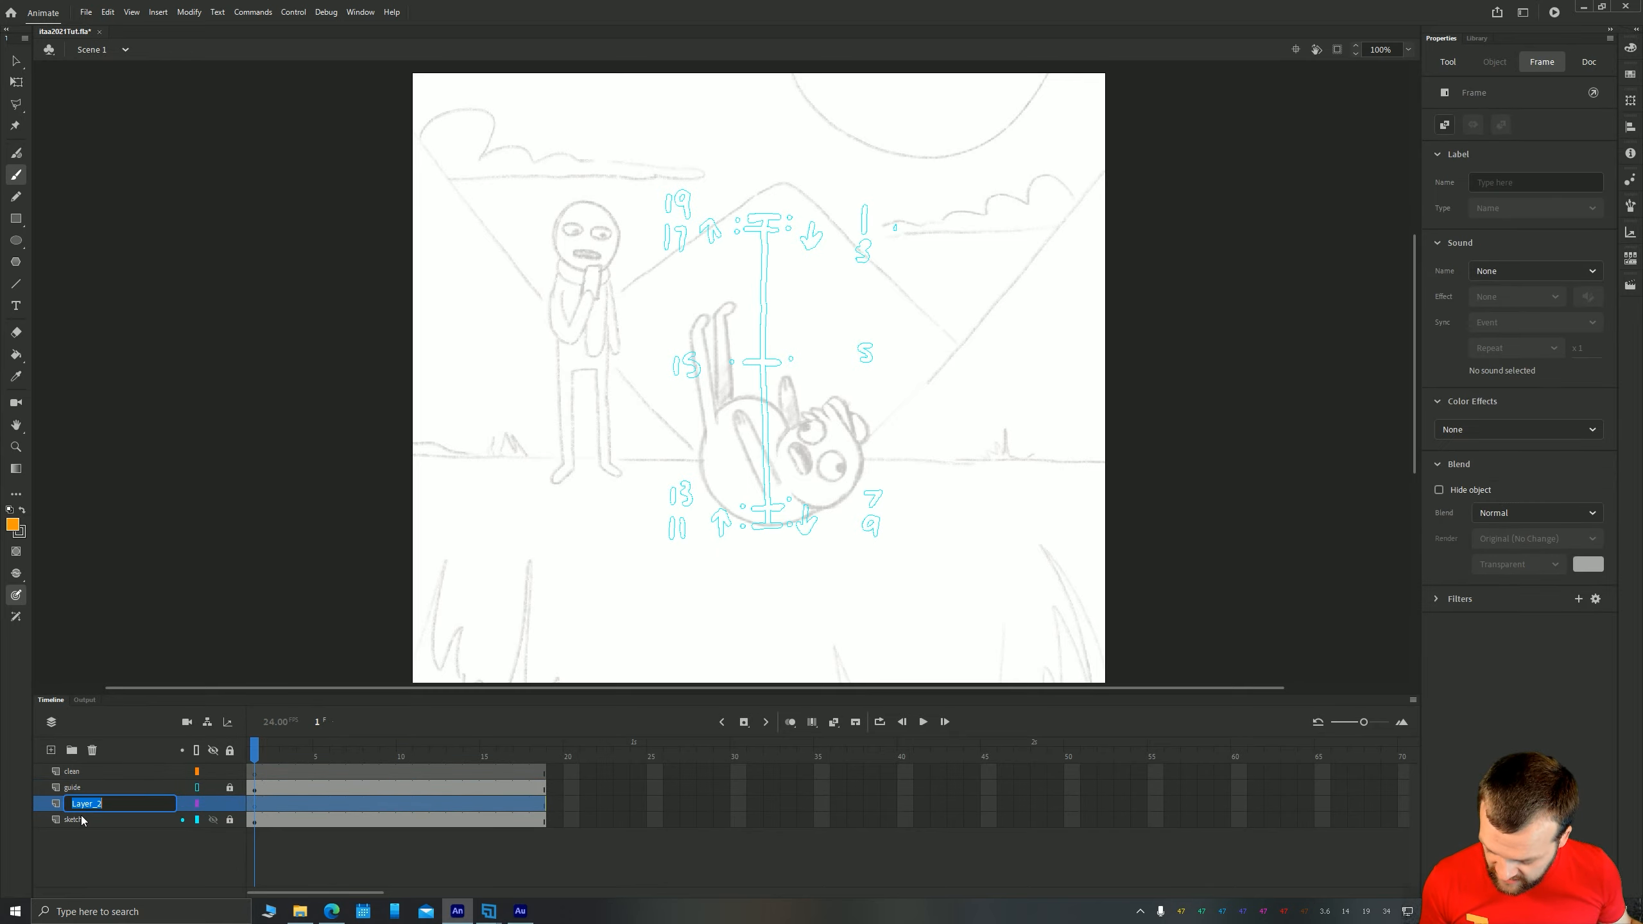
text(rough)
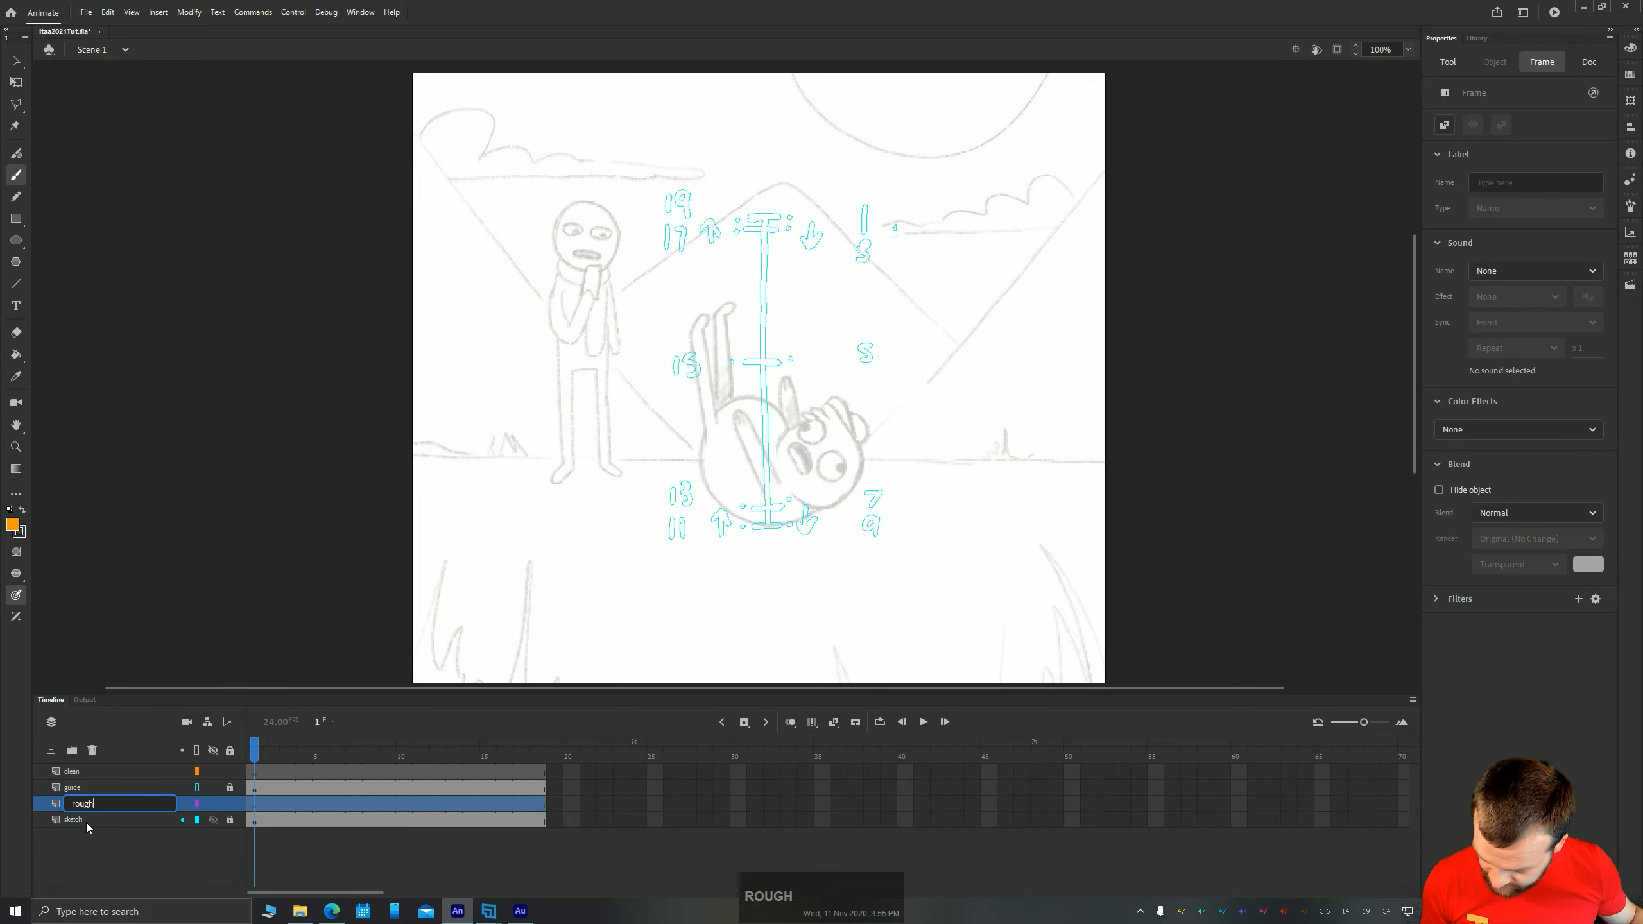
key(Return)
double_click(78, 804)
key(End)
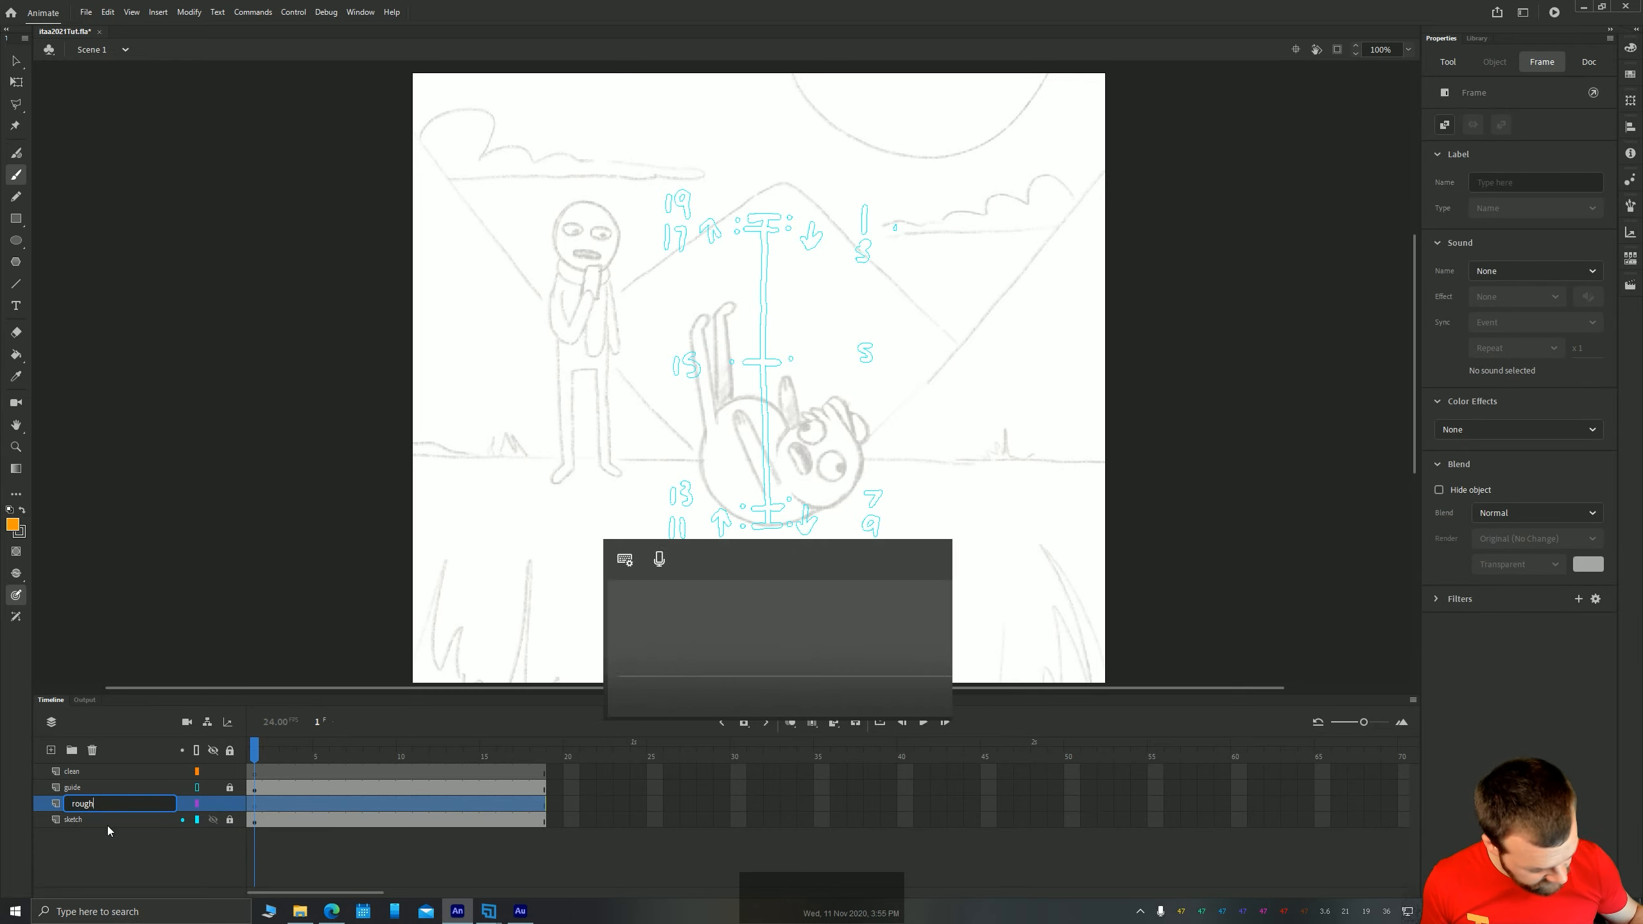
text(Body)
key(Return)
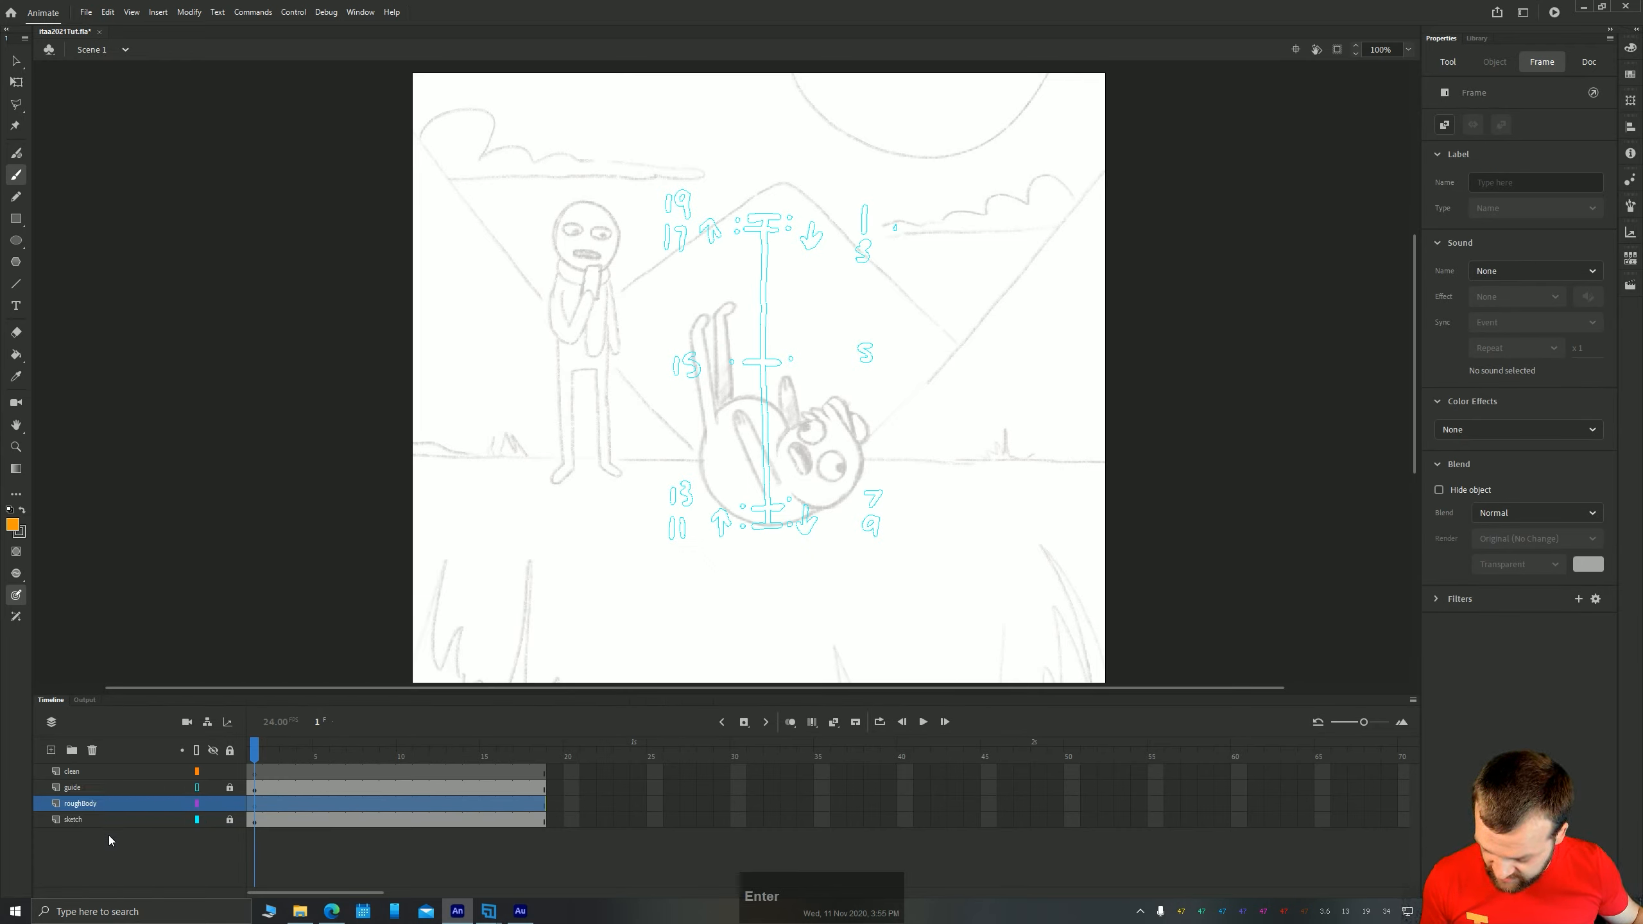
click(108, 842)
click(88, 805)
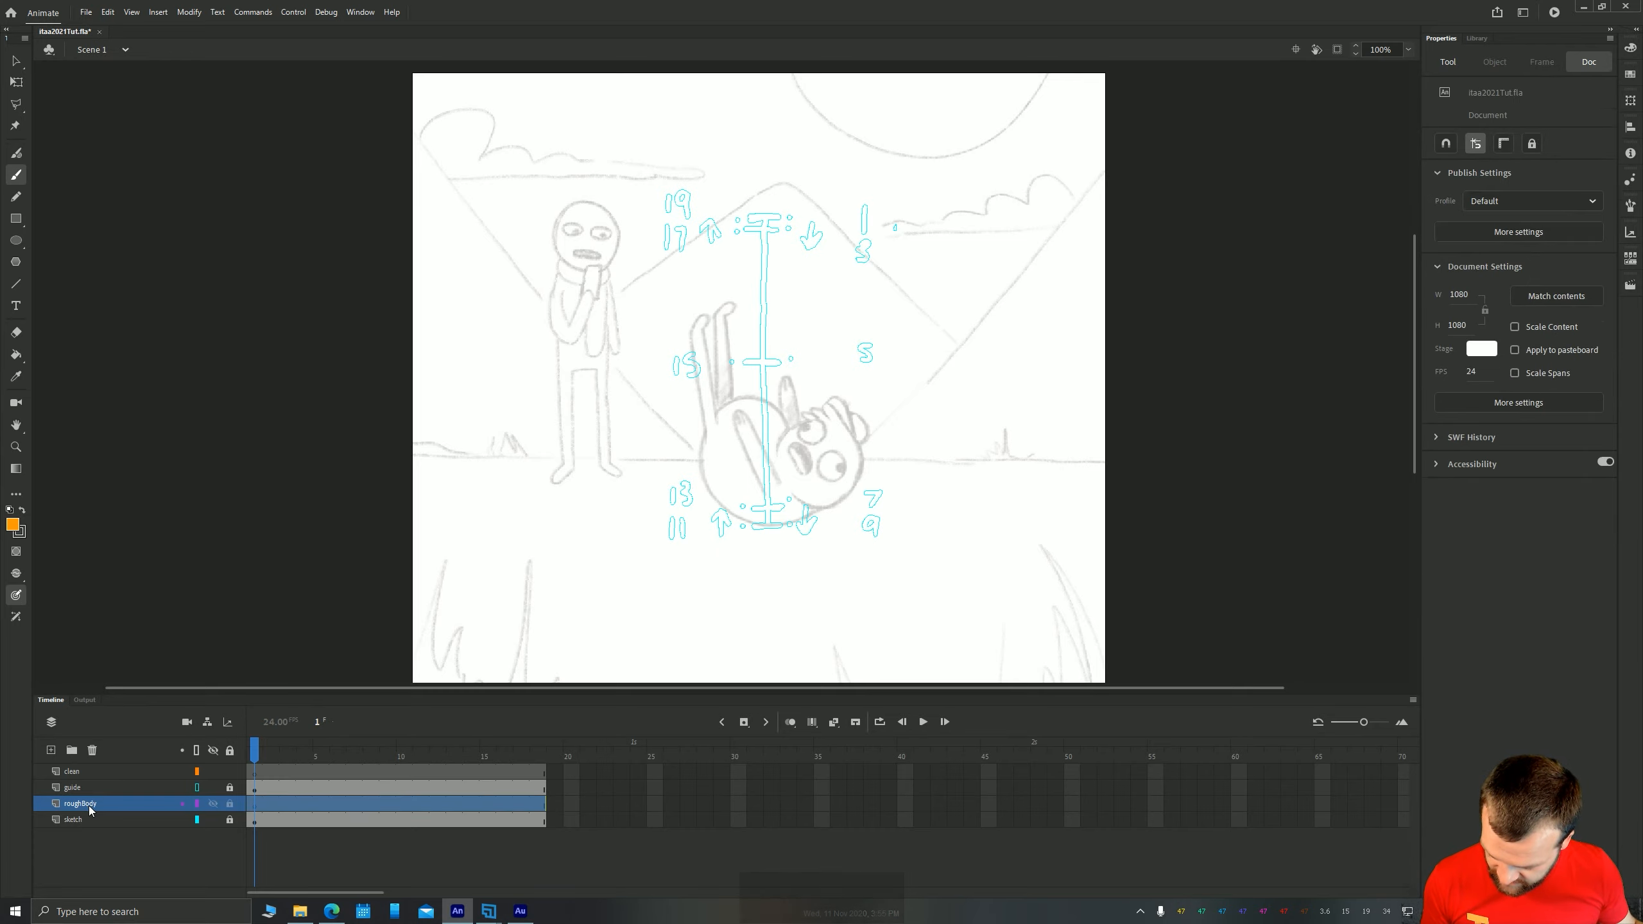
click(294, 858)
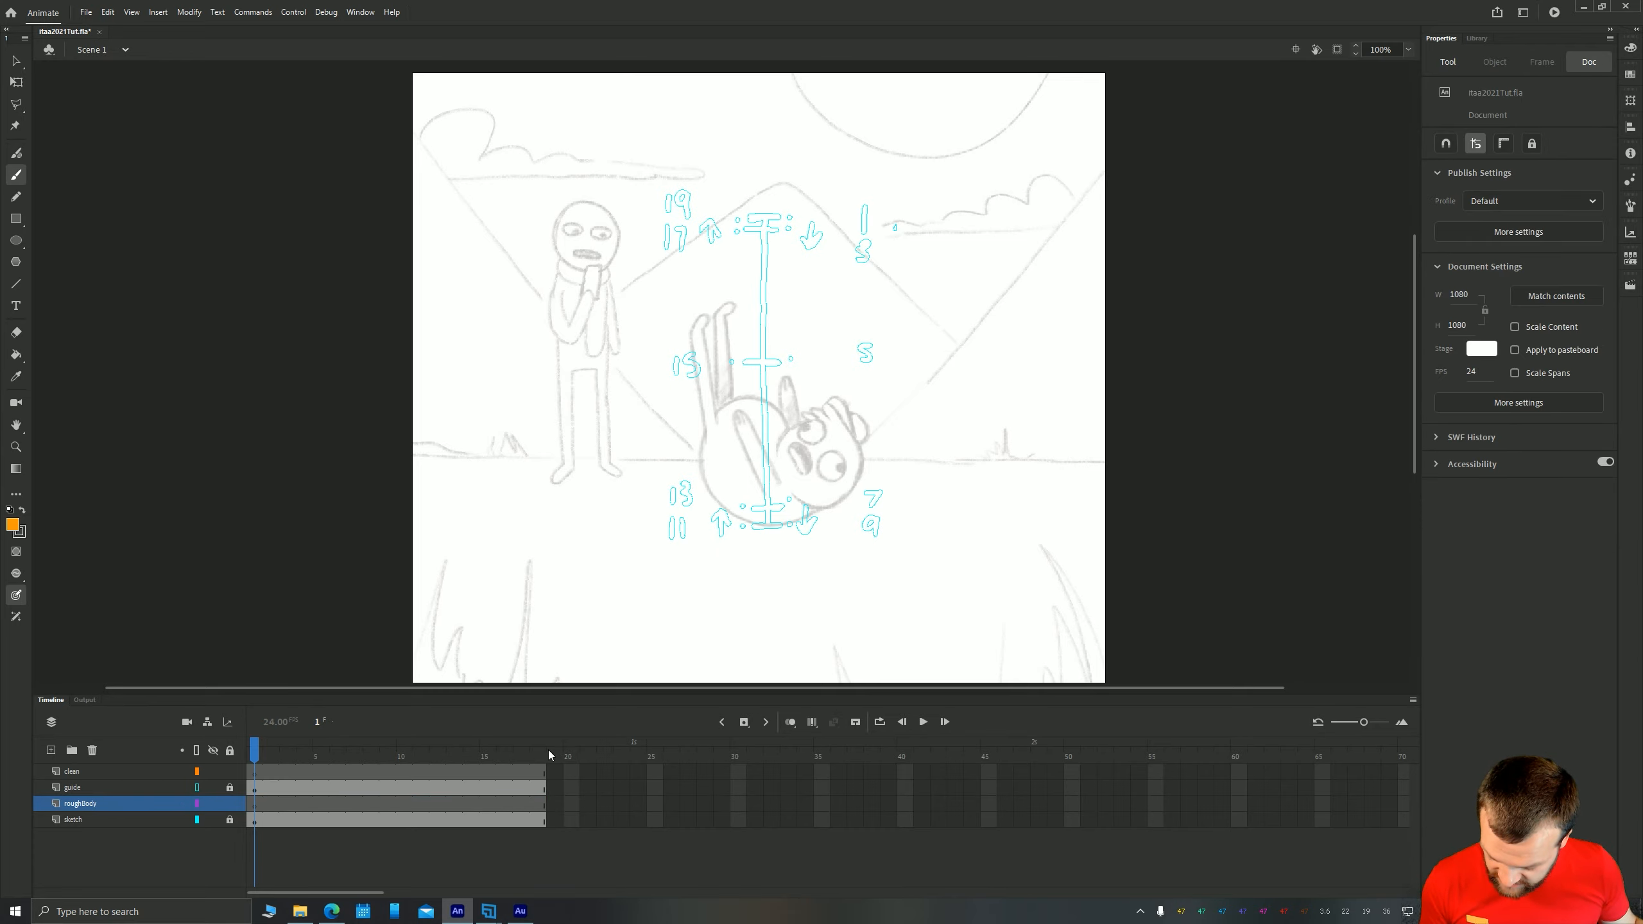
Extend the frames of all four layers to frame 20
click(475, 804)
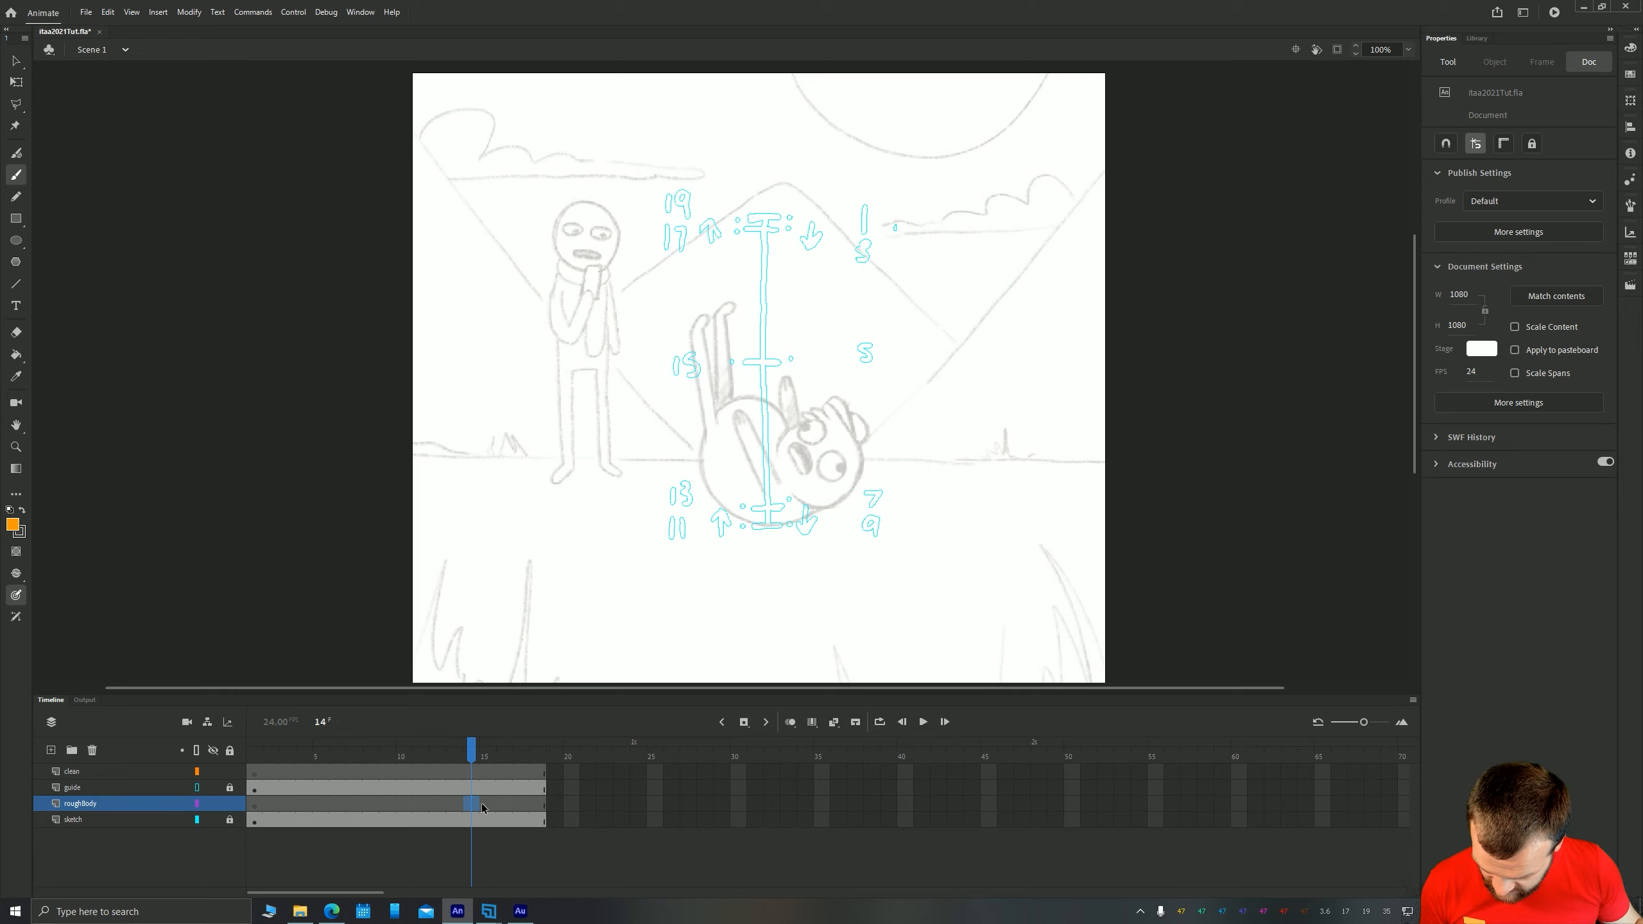
drag(555, 773, 579, 817)
click(572, 775)
key(F5)
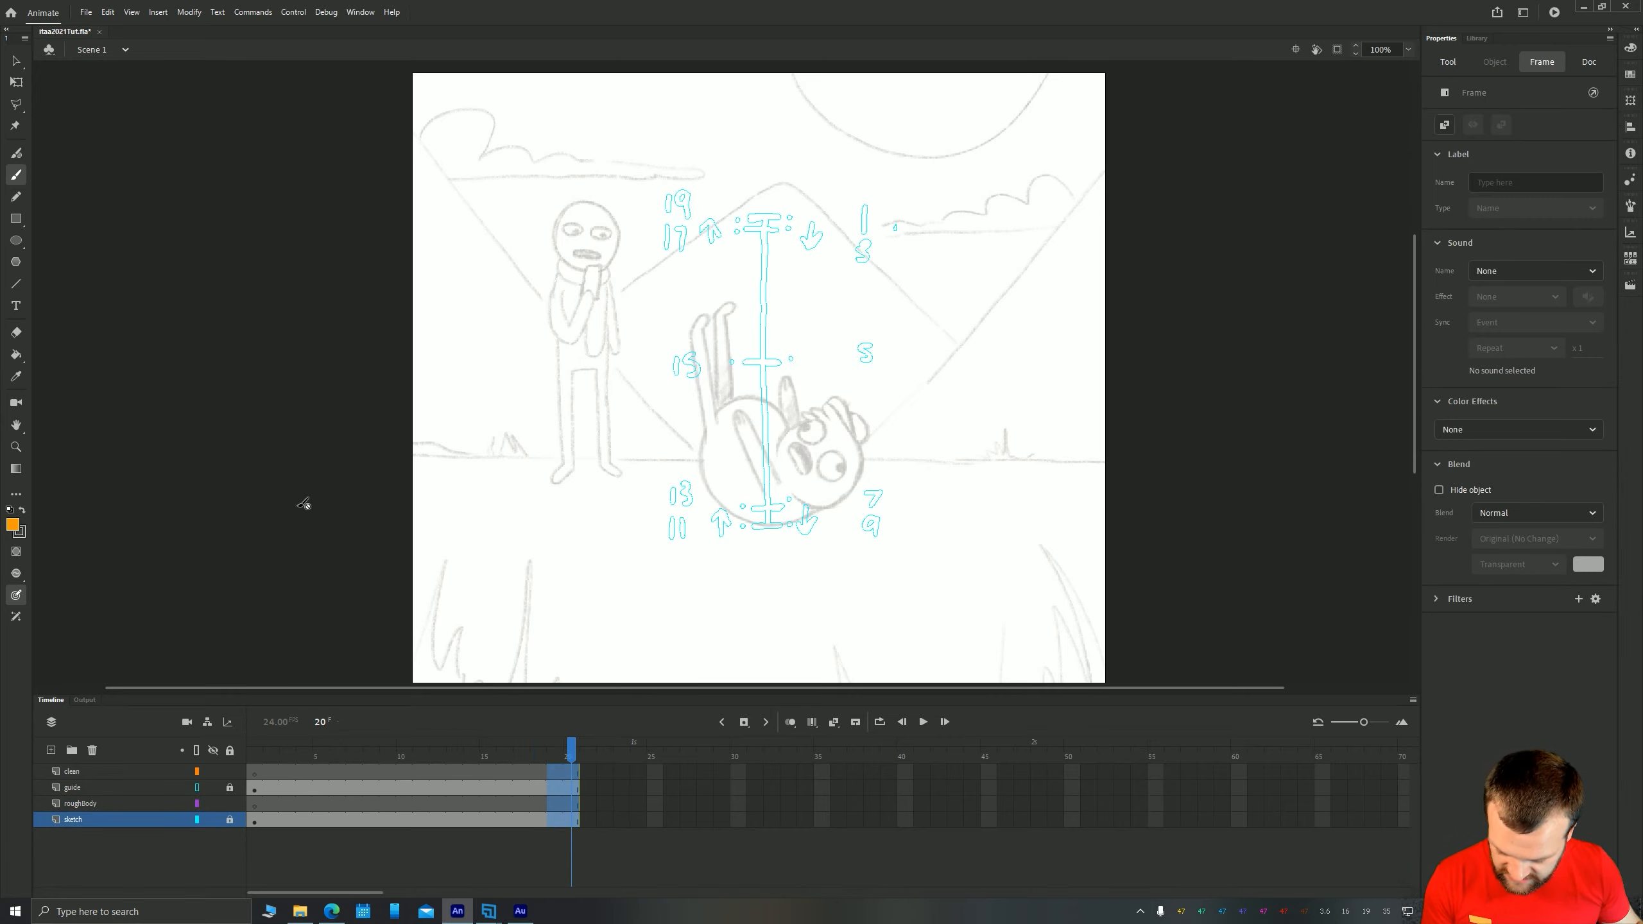
Convert frames 1 to 20 of the roughBody layer to frame-by-frame animation with a keyframe every other frame
drag(258, 809, 575, 807)
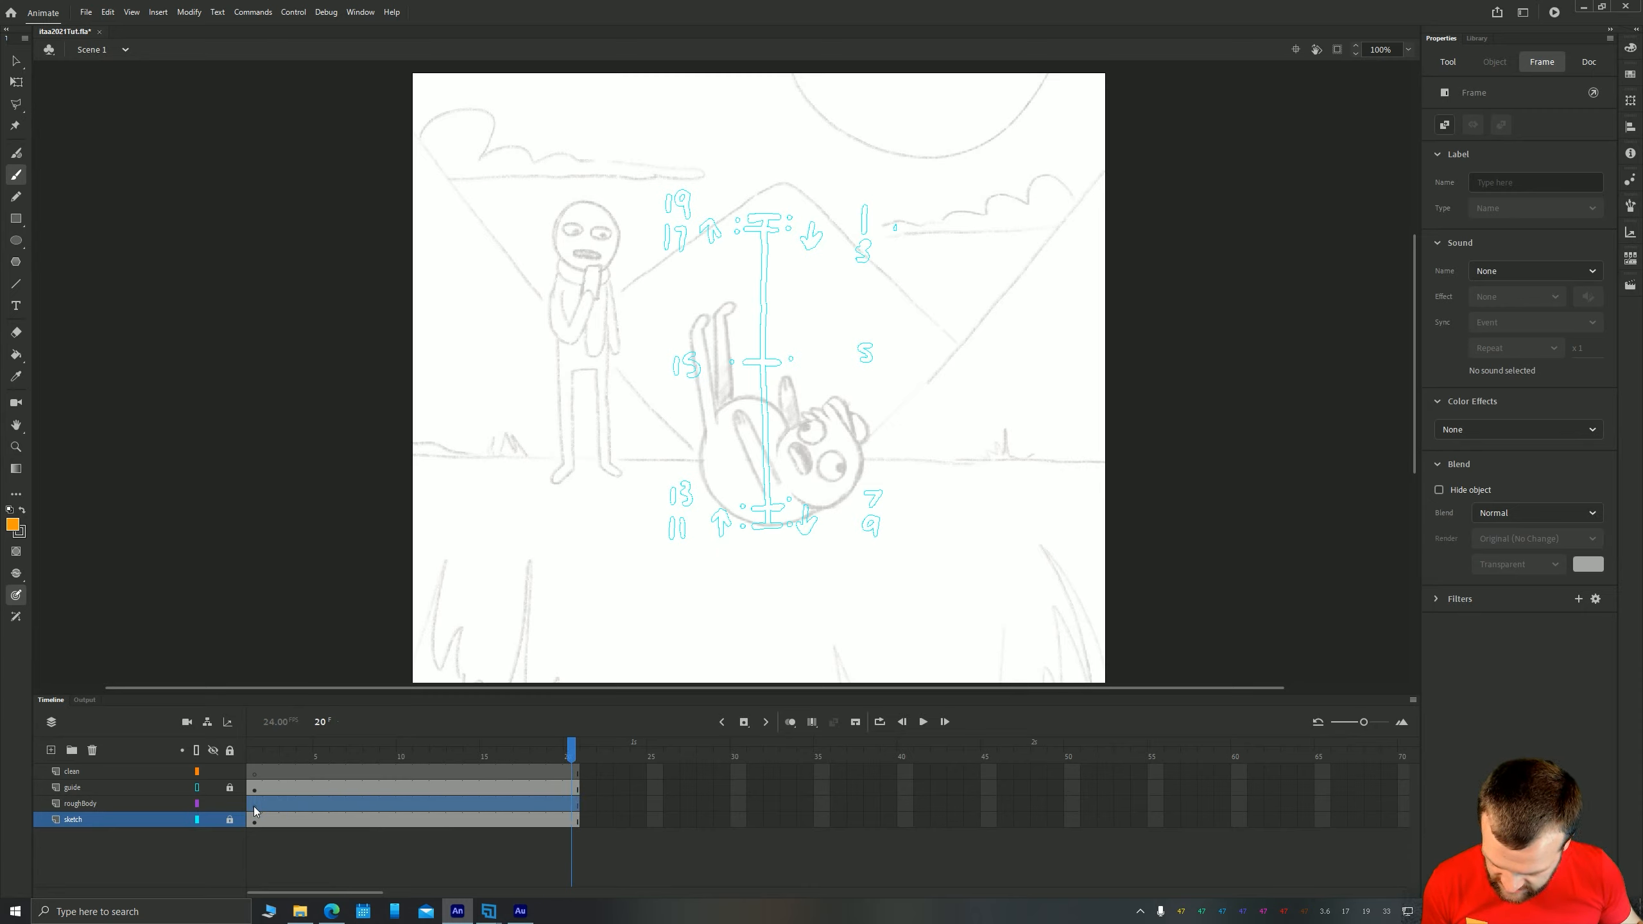
right_click(297, 807)
mouse_move(347, 476)
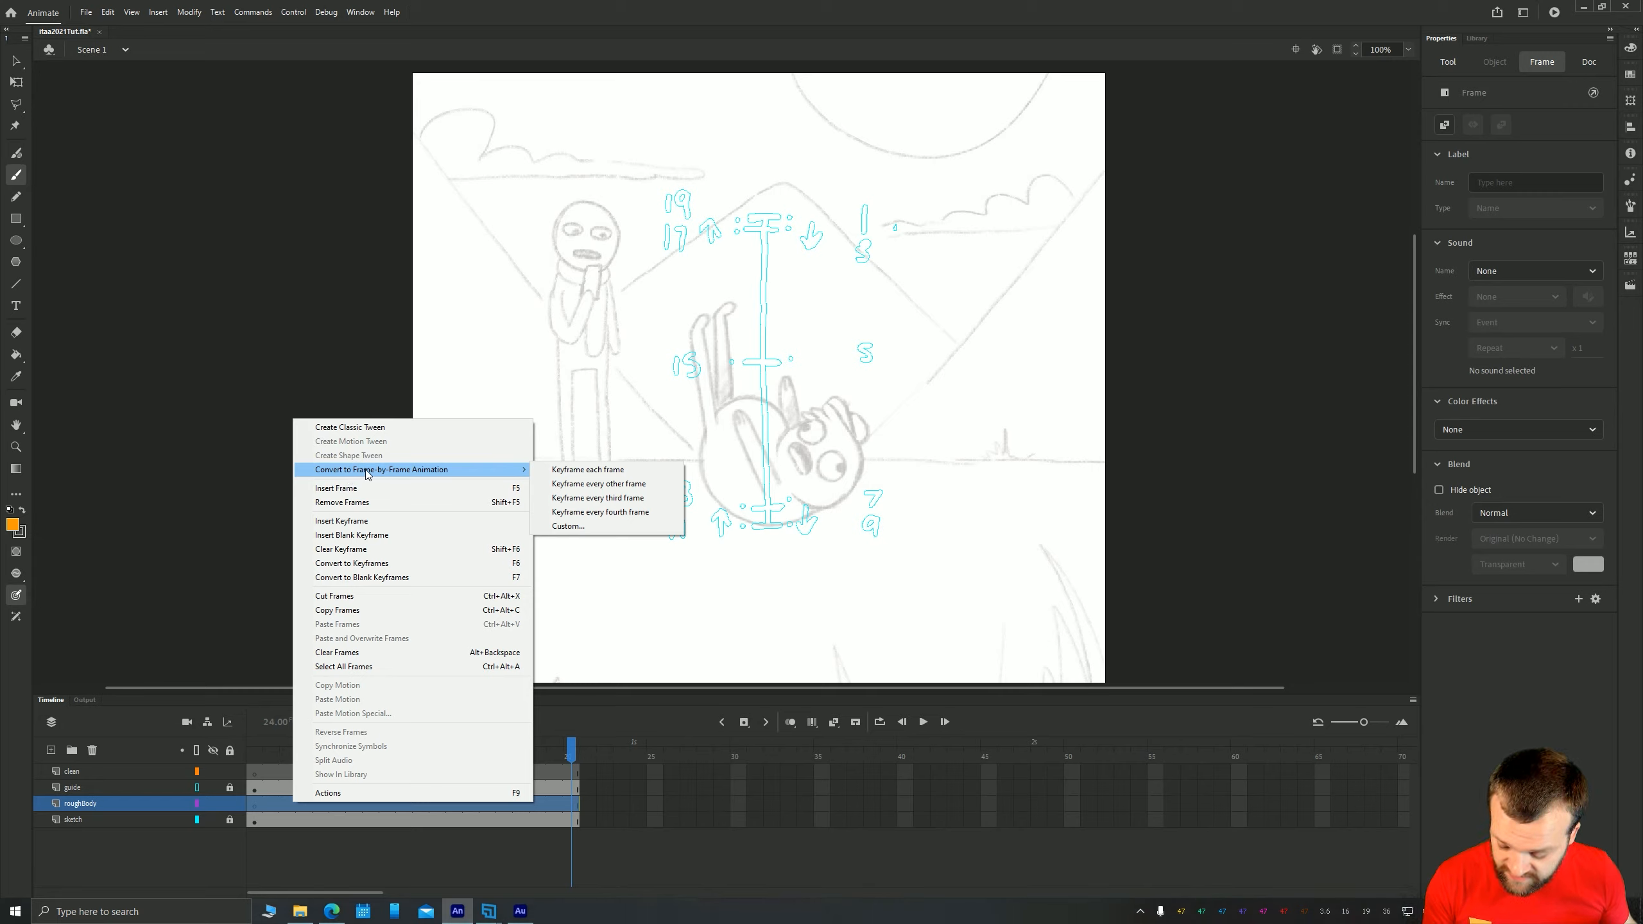
click(574, 485)
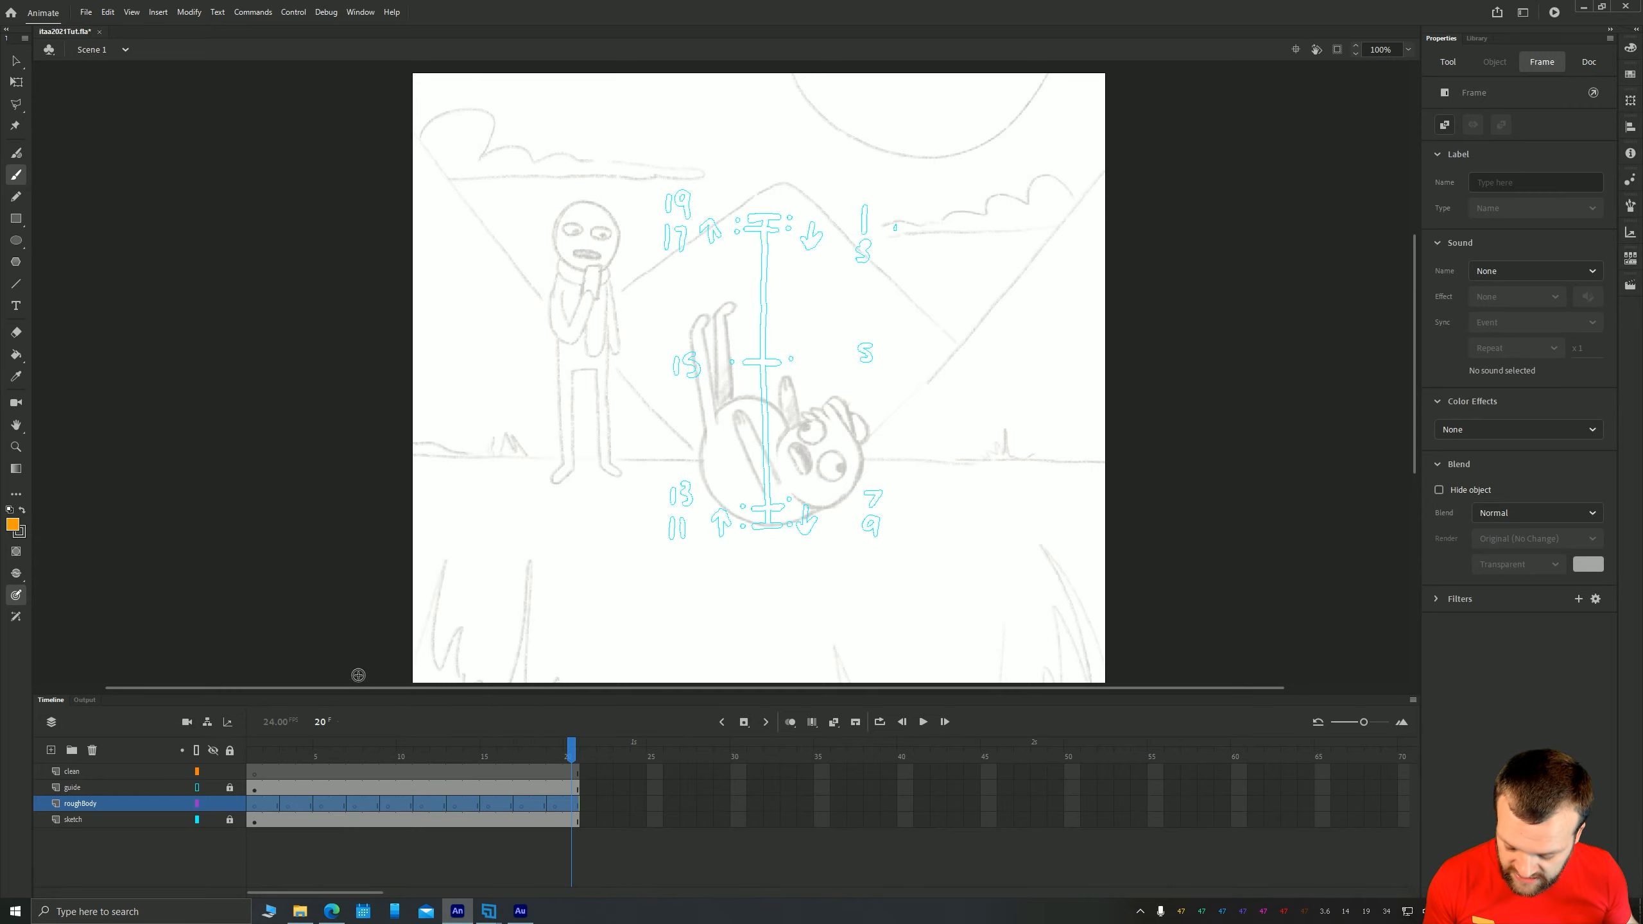
Step through the roughBody keyframes and scrub the timeline to frame 20 to examine the keyframe spacing
click(306, 865)
key(shift+comma)
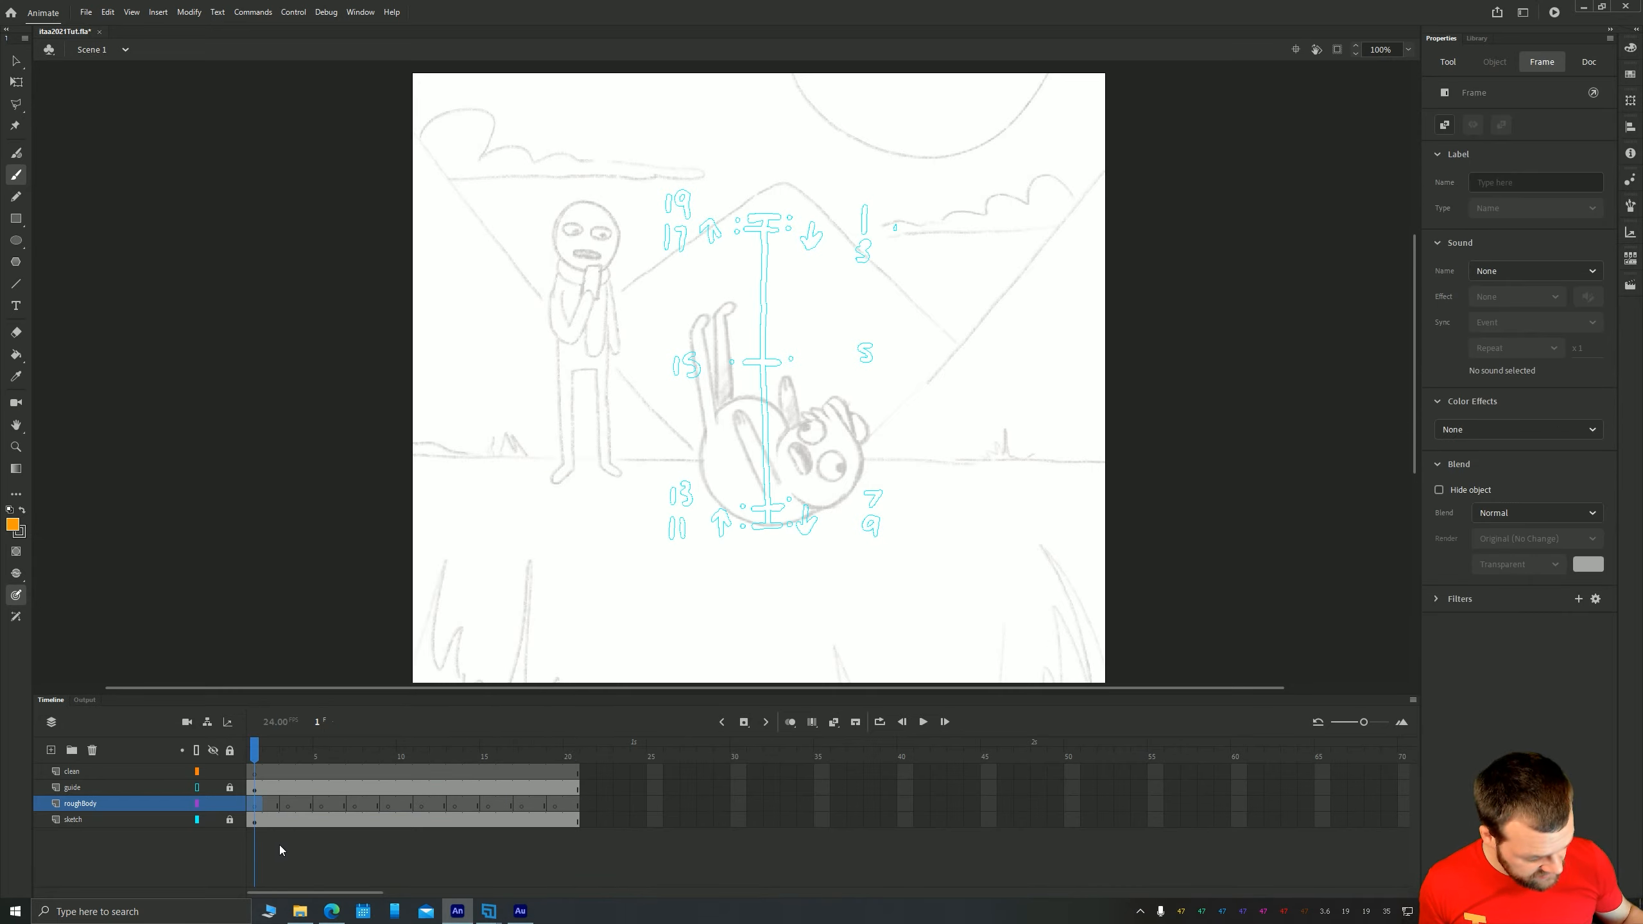
key(period)
key(period)
click(319, 807)
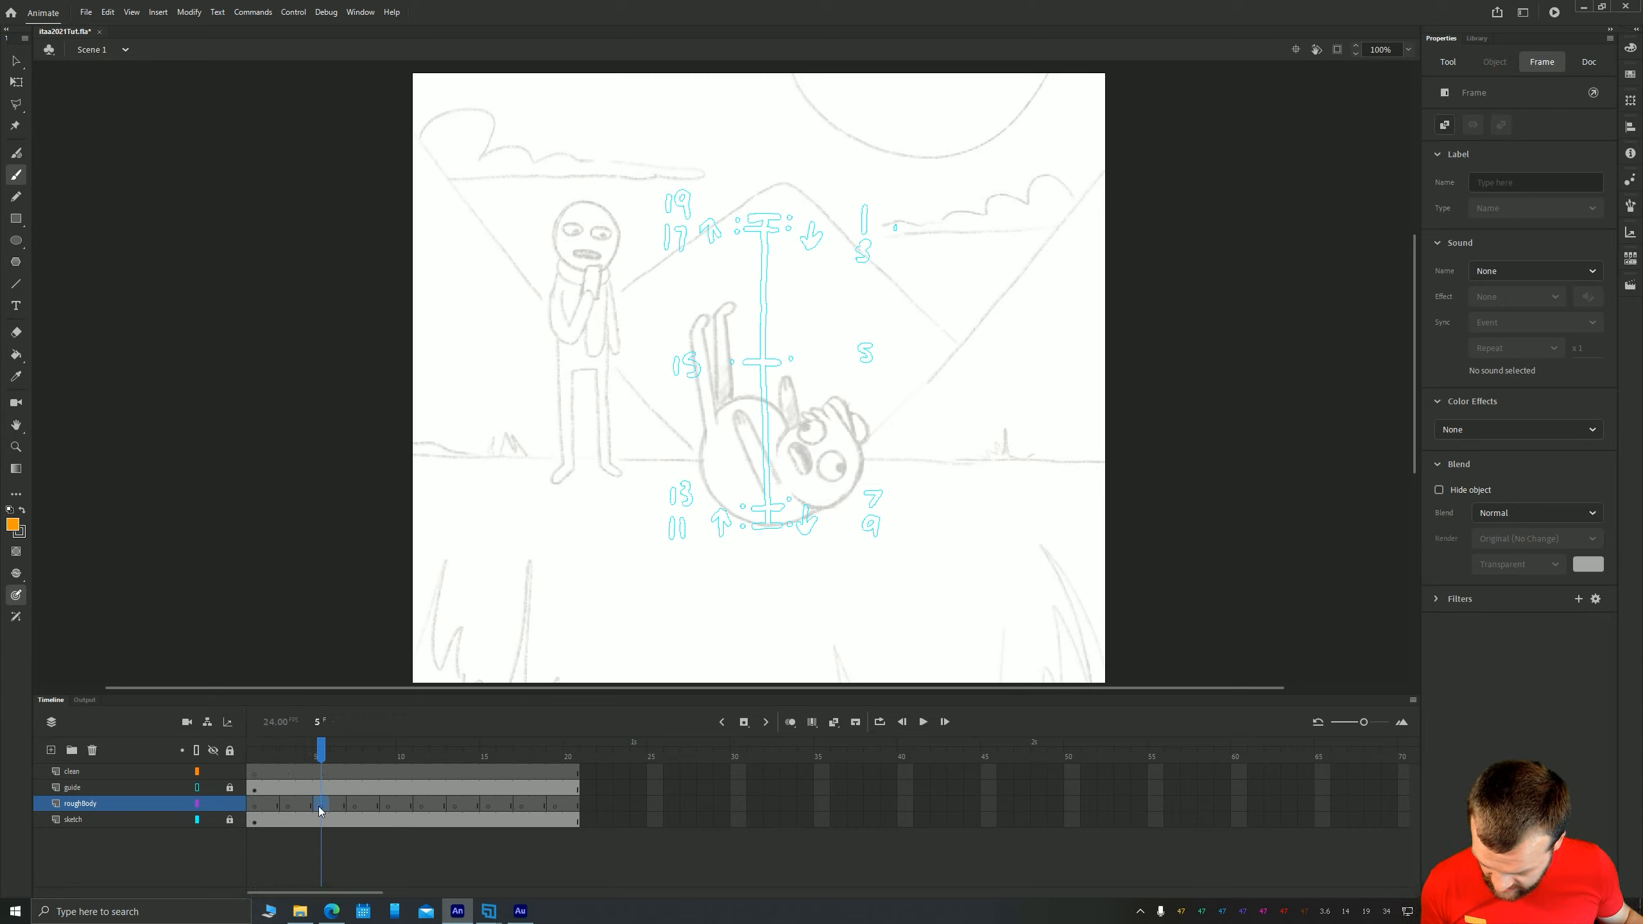
click(352, 802)
key(period)
key(period)
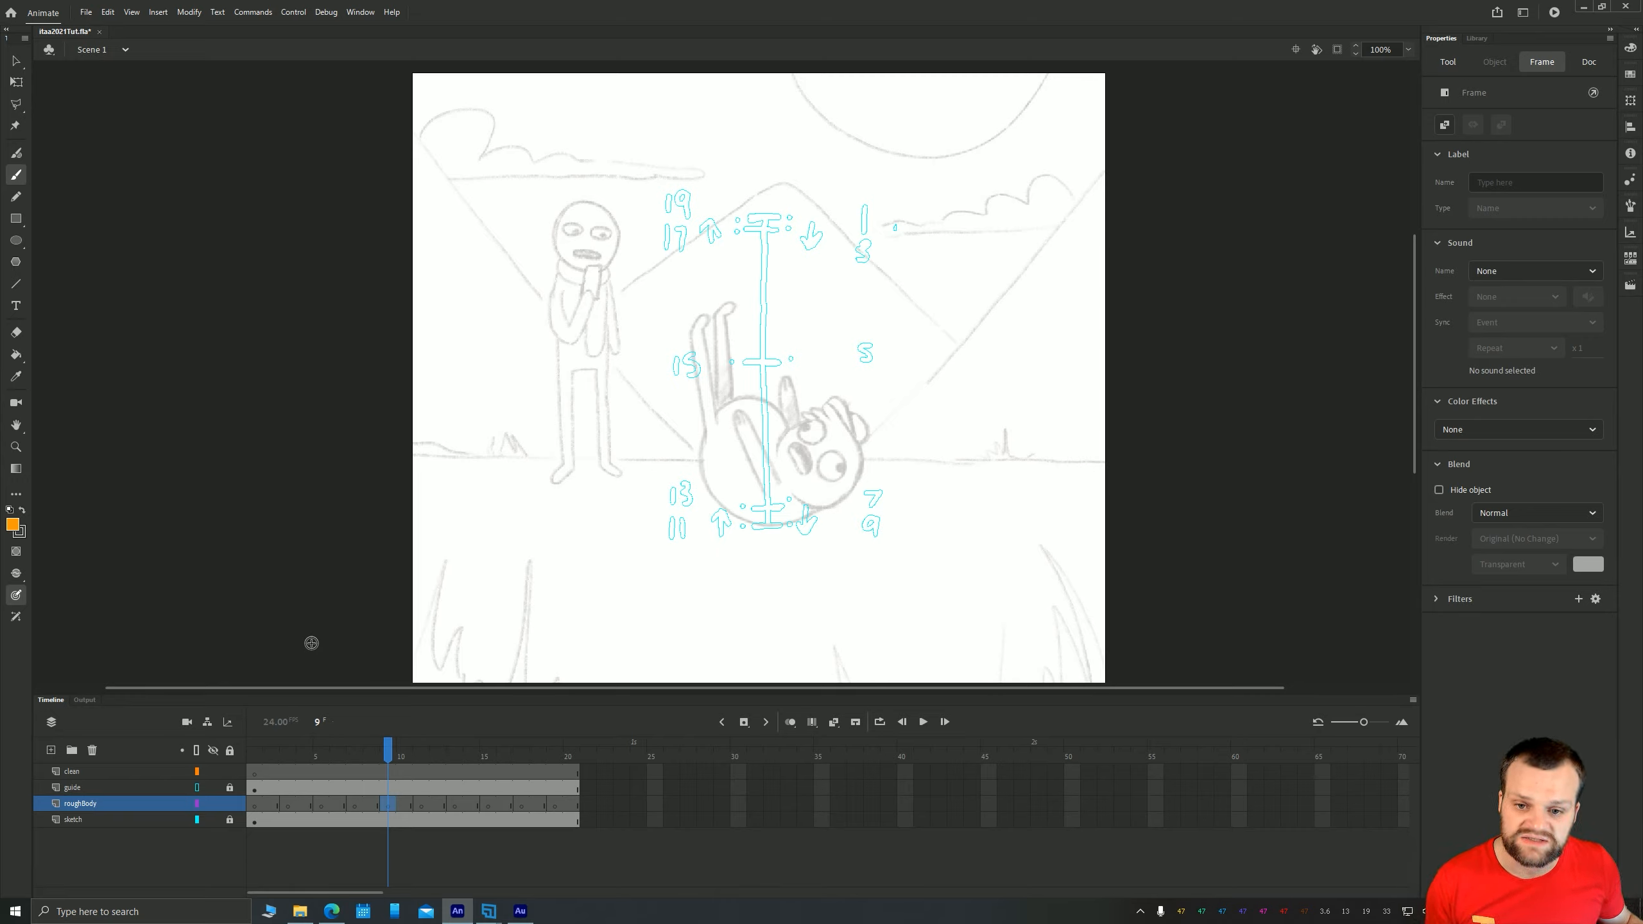
click(253, 805)
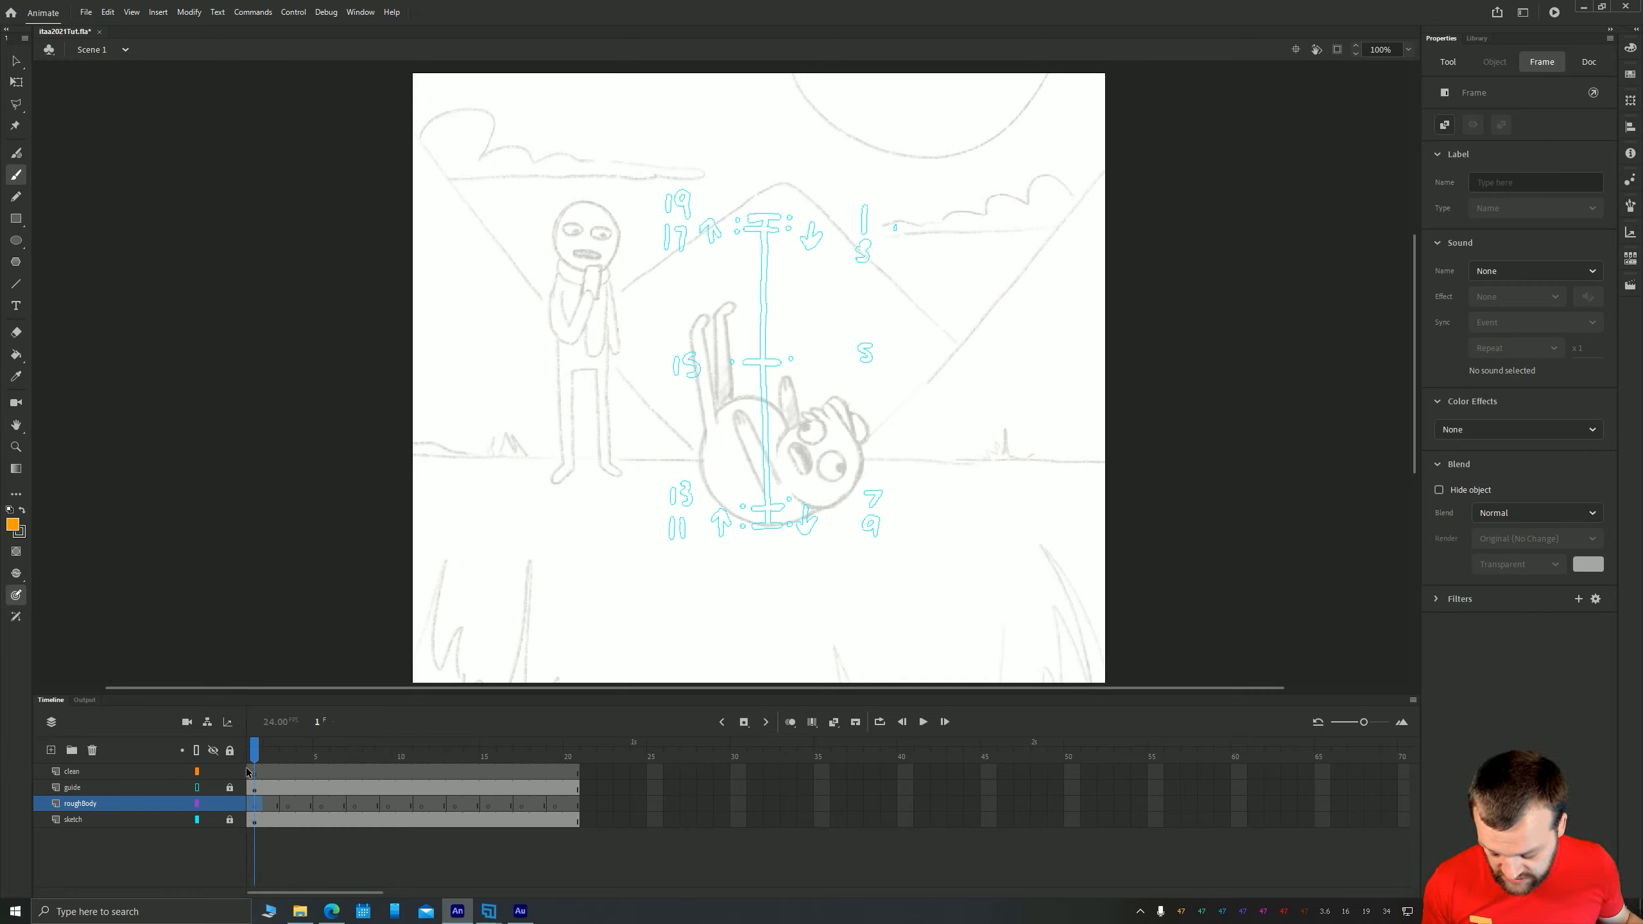
click(254, 754)
drag(254, 754, 572, 754)
click(286, 855)
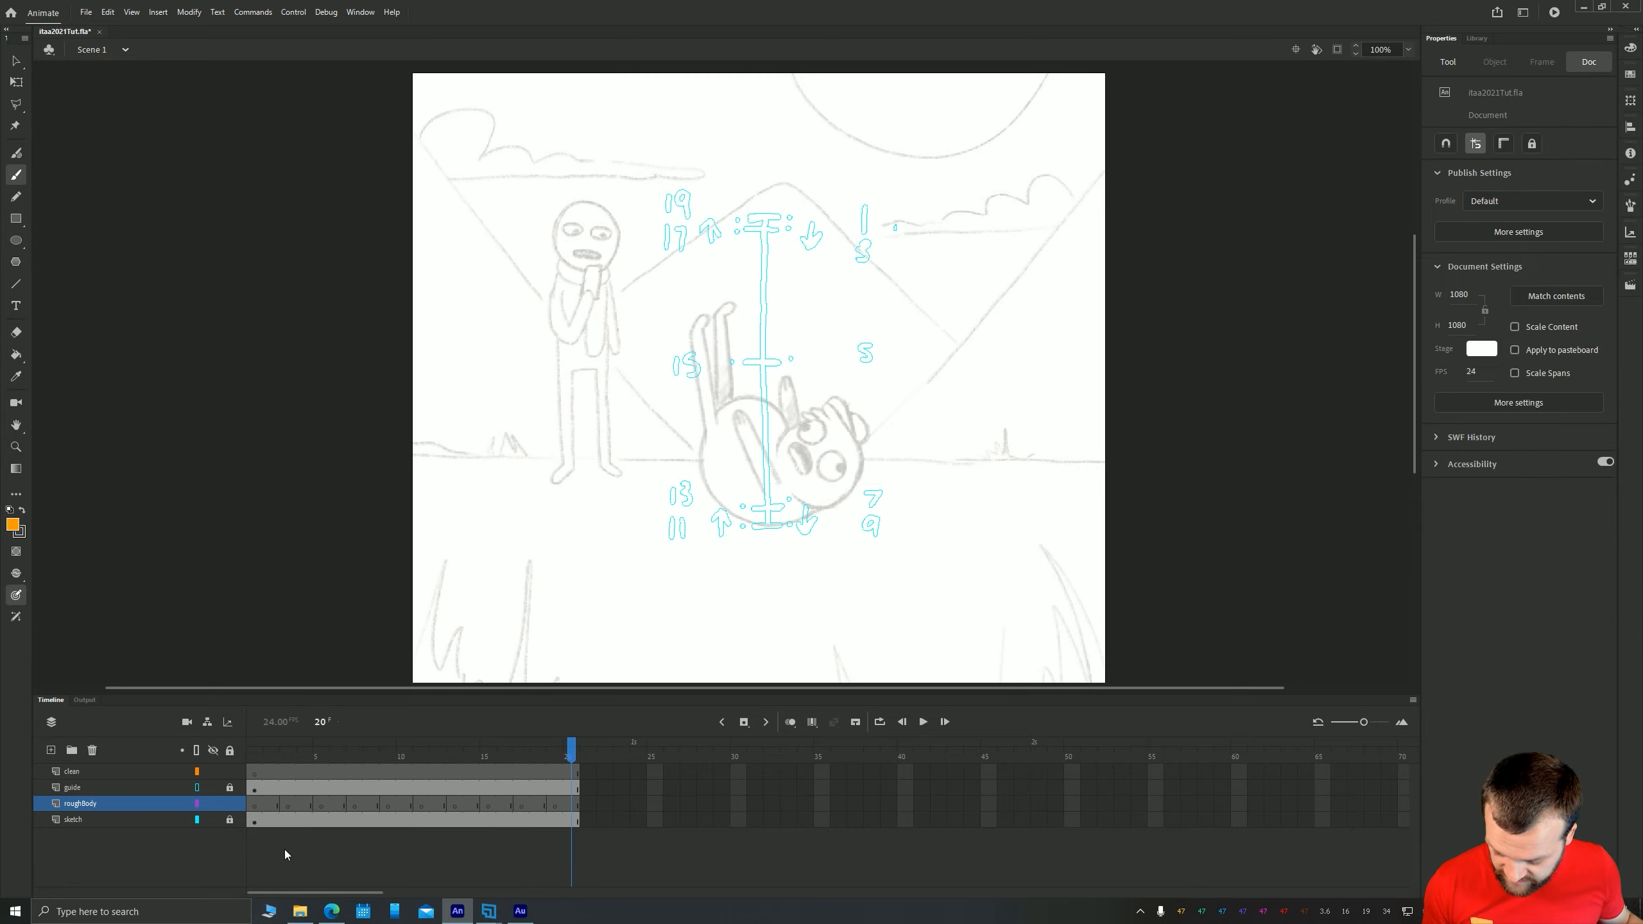
Set the Classic Brush fill to black for drawing on frame 1 of the roughBody layer
click(254, 805)
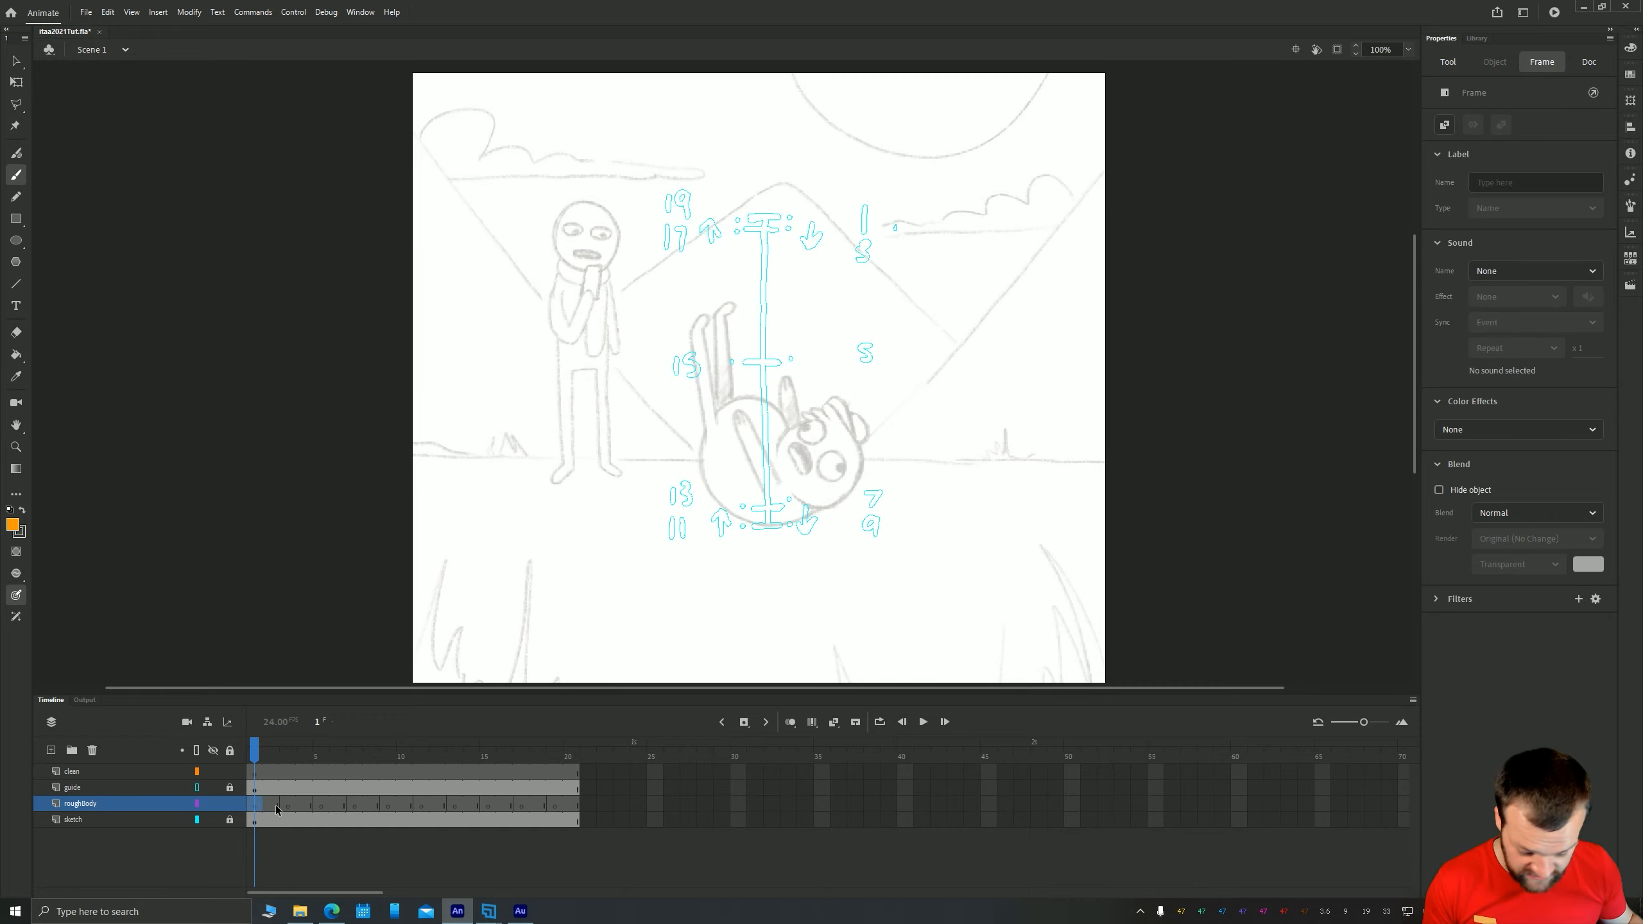
key(b)
click(14, 525)
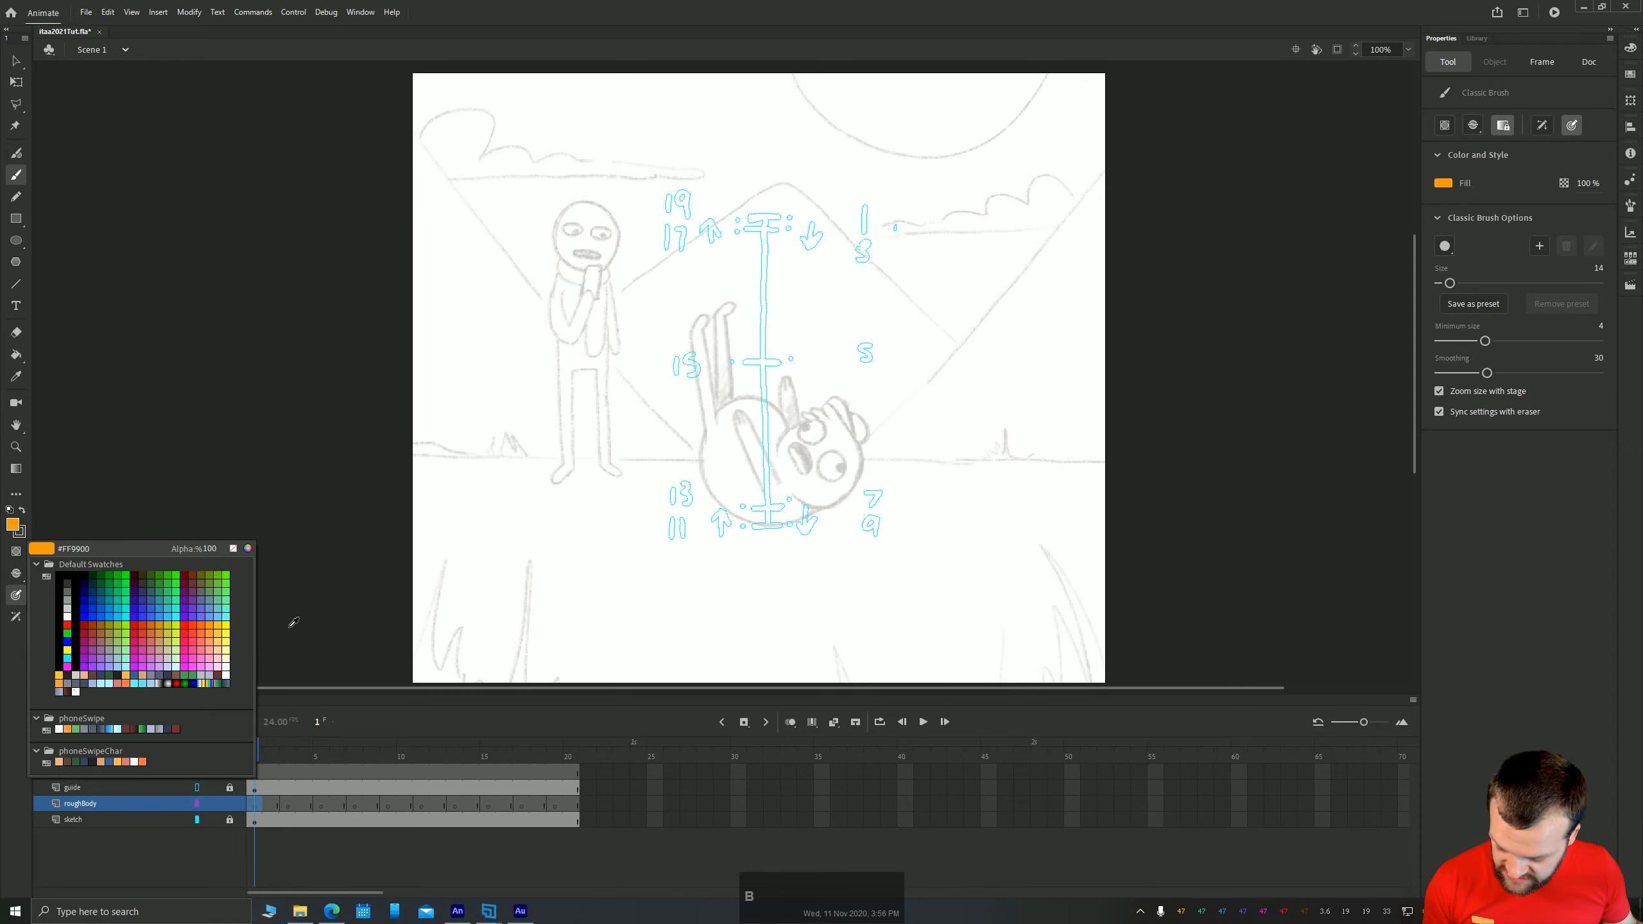
click(61, 580)
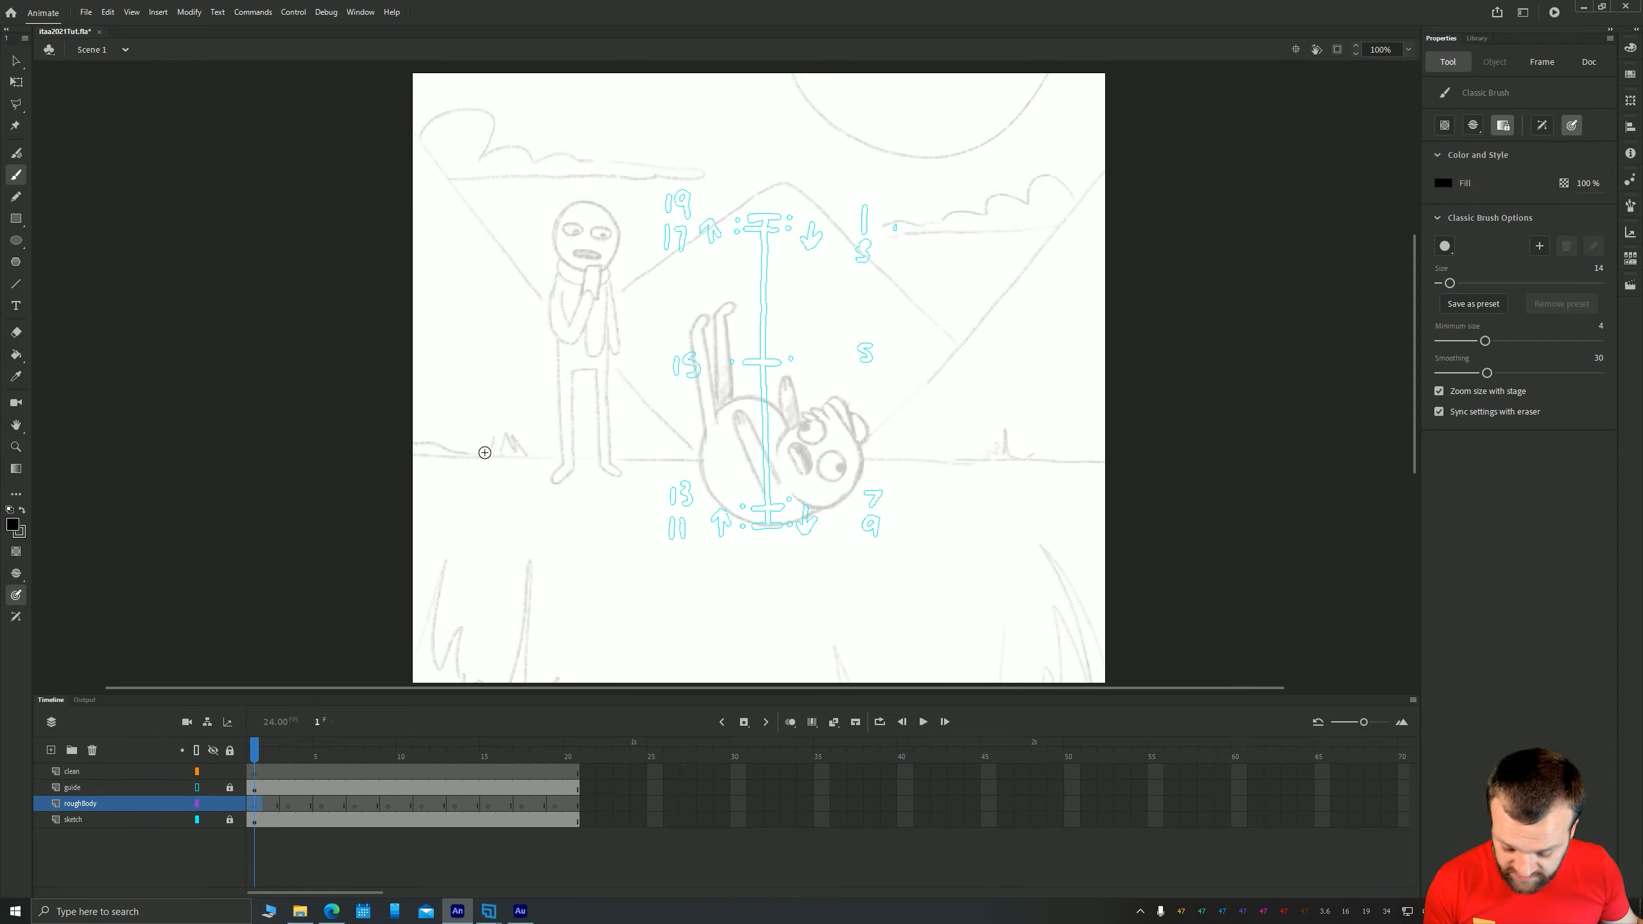
key(b)
mouse_move(843, 421)
mouse_down()
mouse_move(802, 382)
mouse_move(692, 482)
mouse_move(566, 446)
mouse_up()
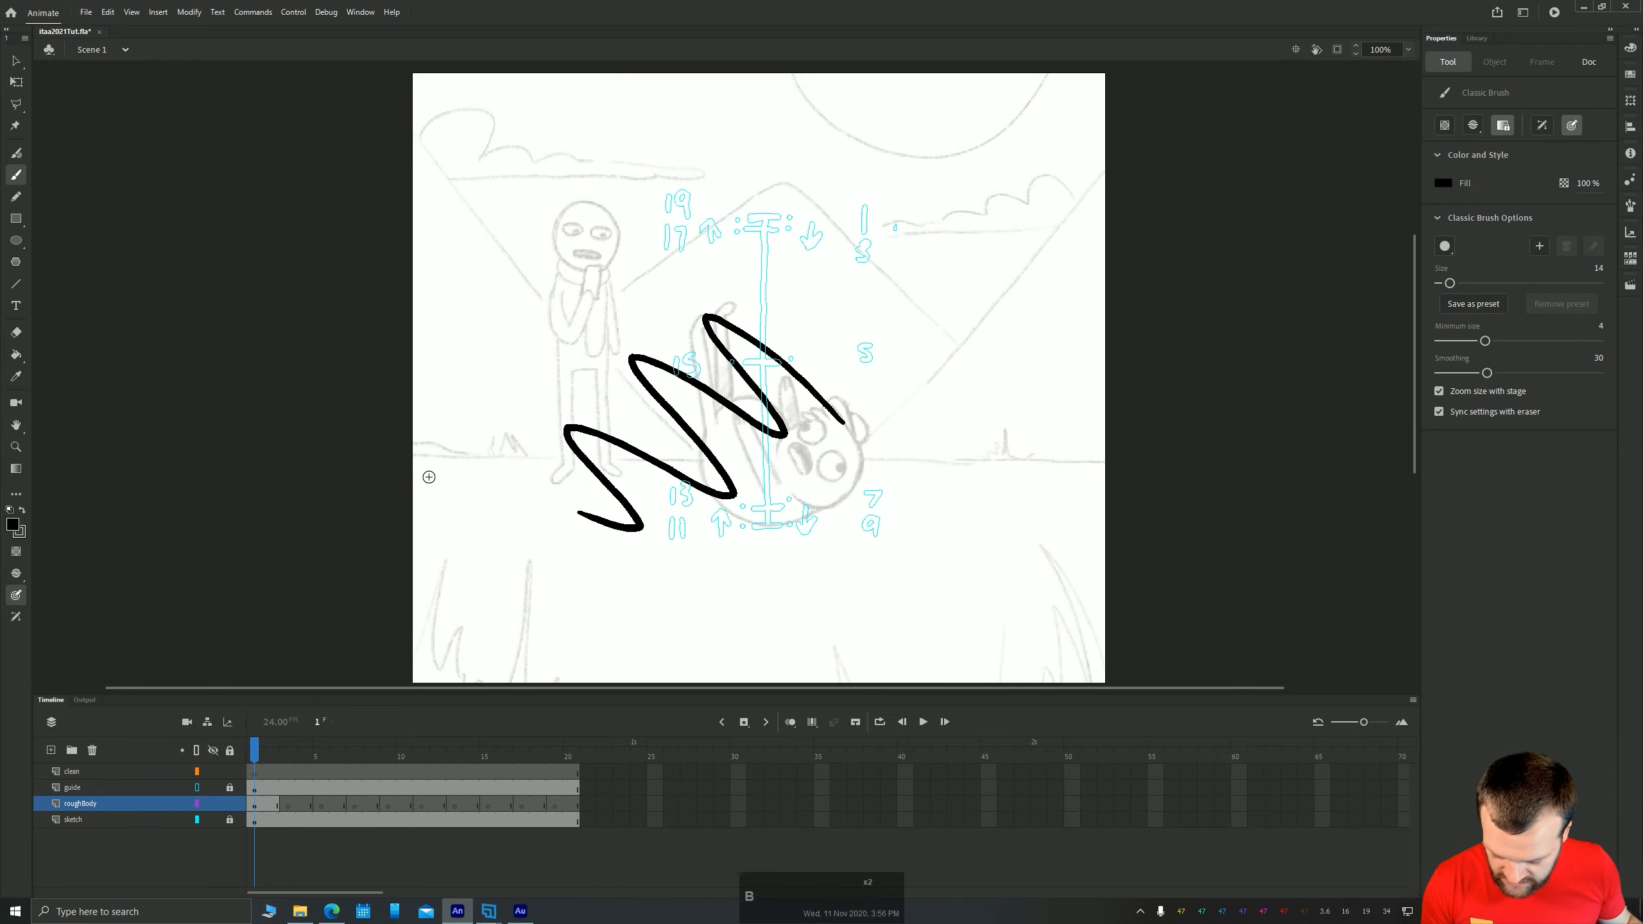
key(ctrl+z)
drag(832, 489, 569, 453)
key(ctrl+z)
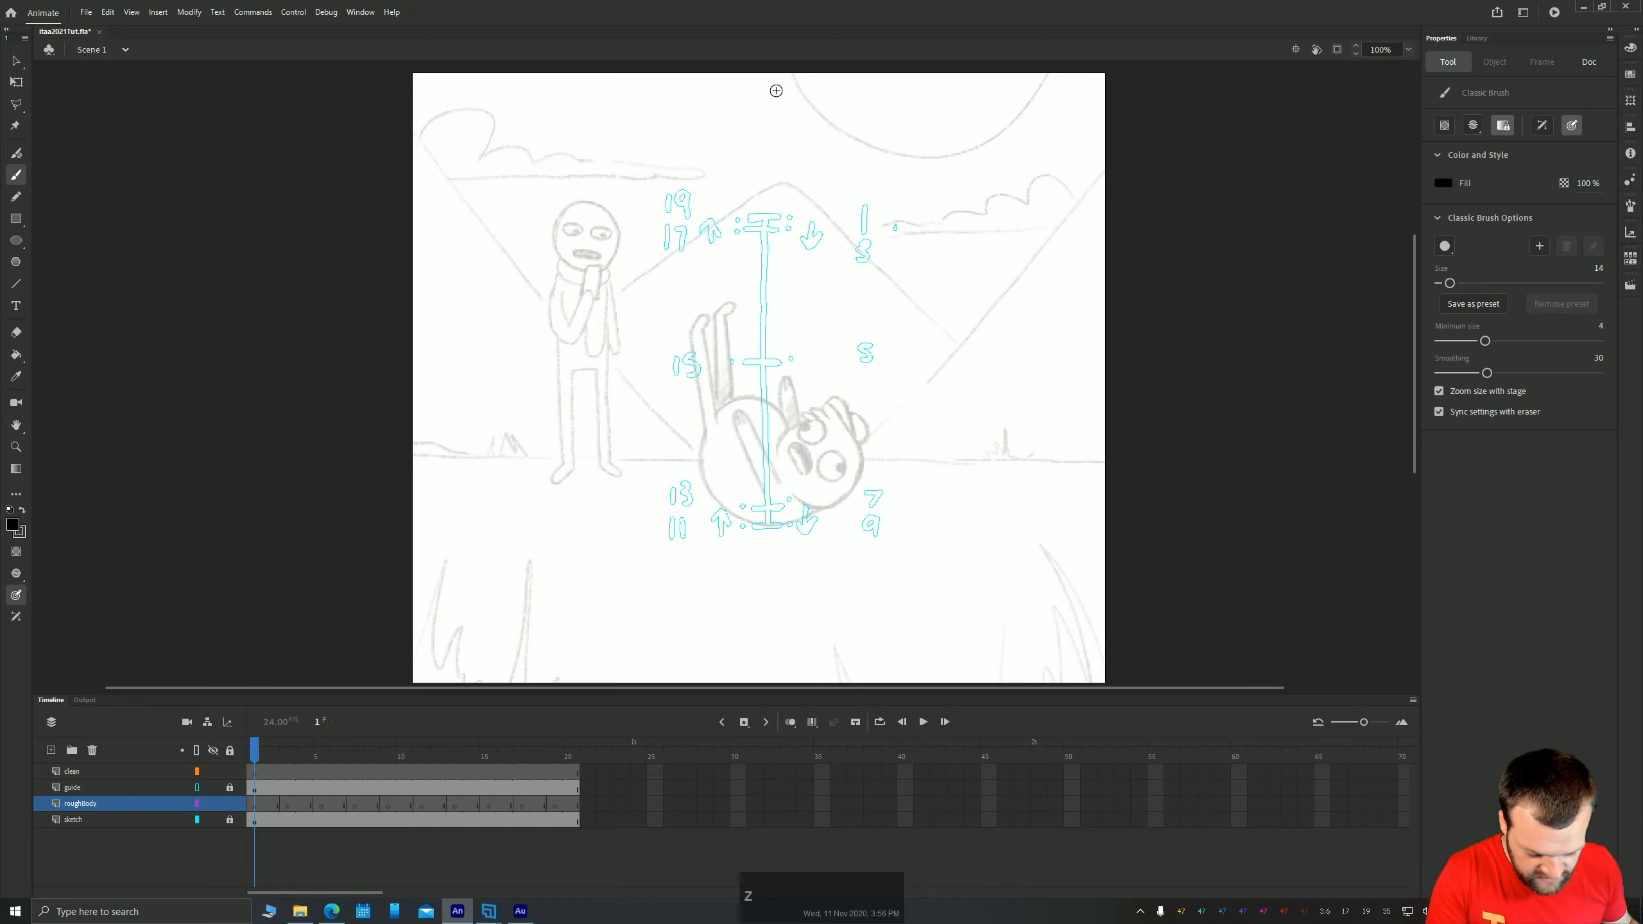
Set the brush size to 8, try it with a zigzag test stroke, and undo that stroke
text(8)
key(Return)
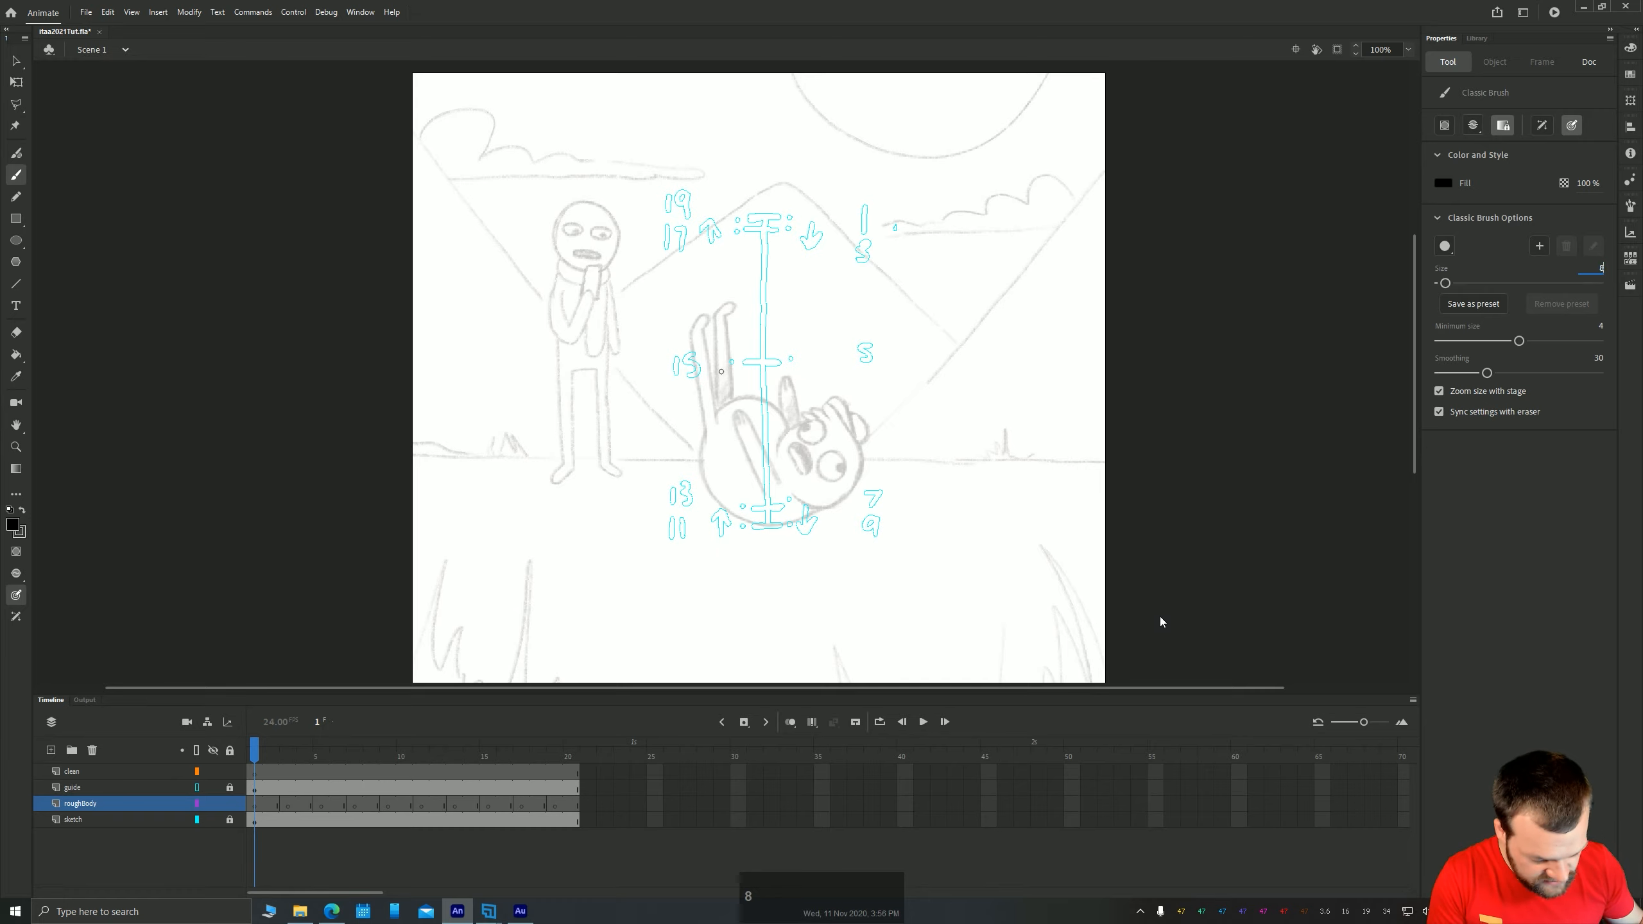
drag(960, 373, 763, 406)
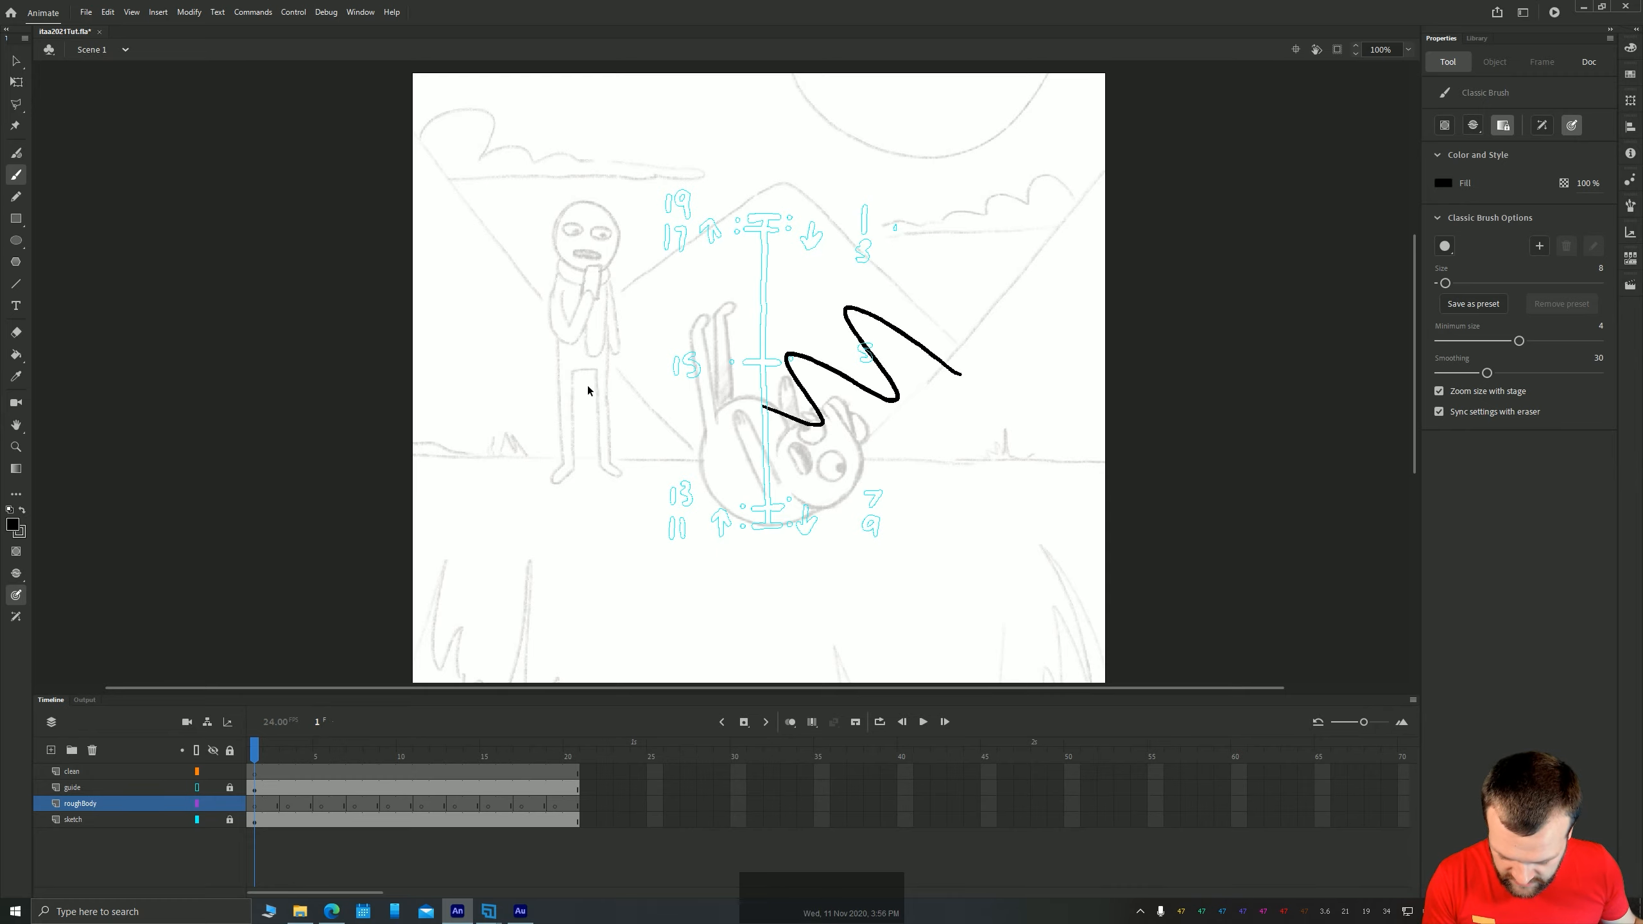
key(ctrl+z)
Brush a circle over the lying character's round body on frame 1 of the roughBody layer
scroll(679, 470, up, 2)
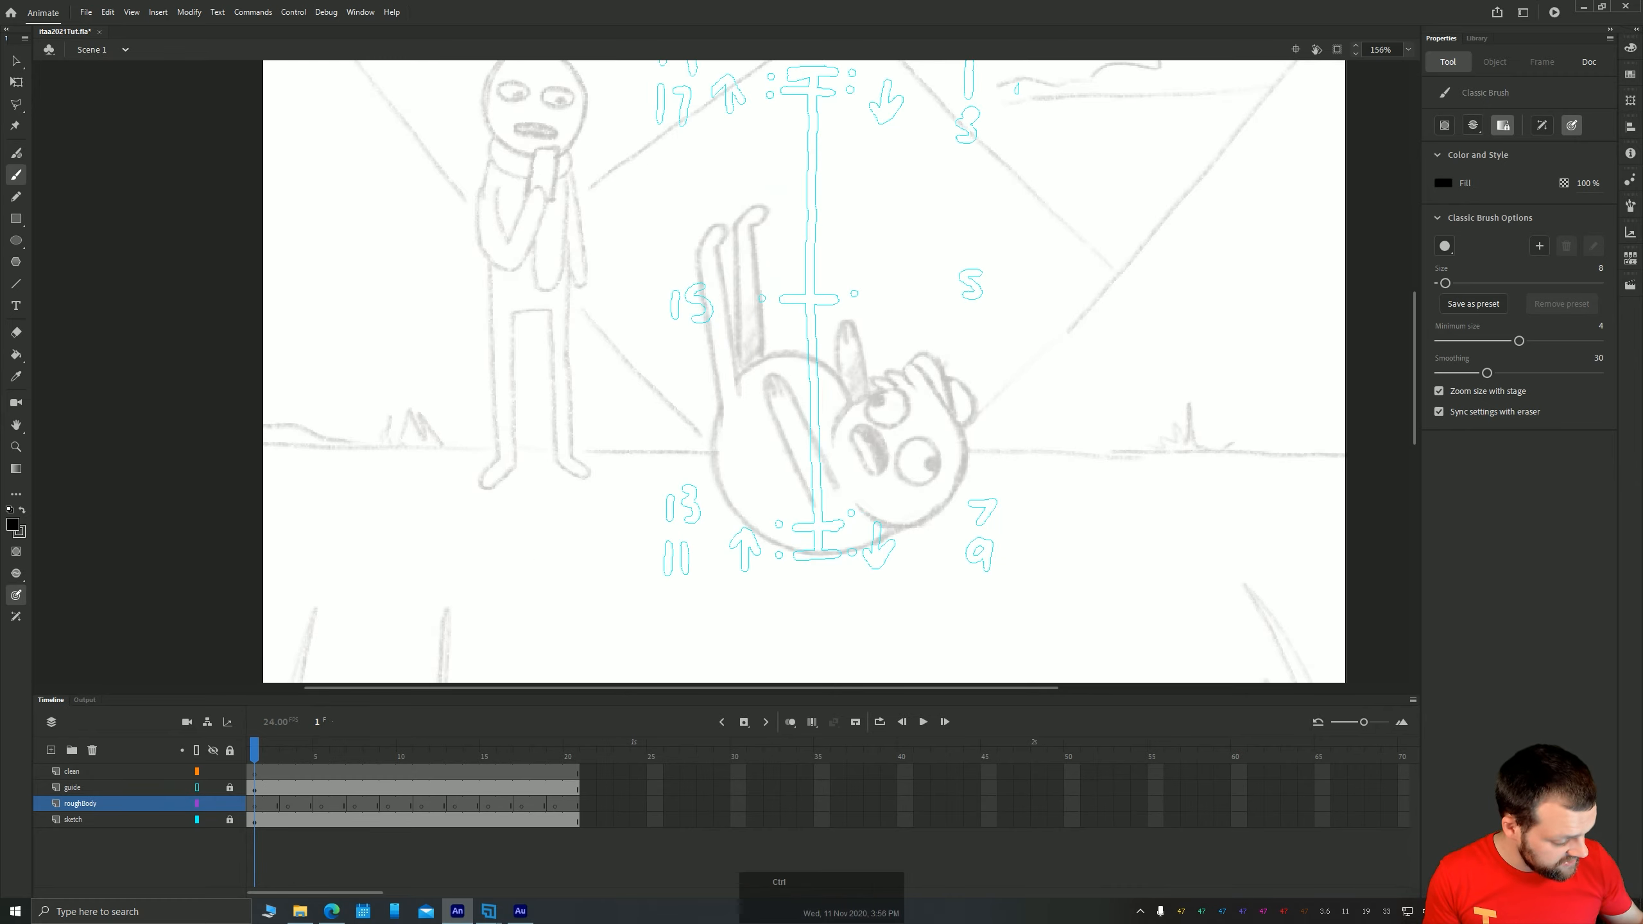
key(ctrl+equal)
key(ctrl+minus)
key(ctrl+equal)
key(ctrl+minus)
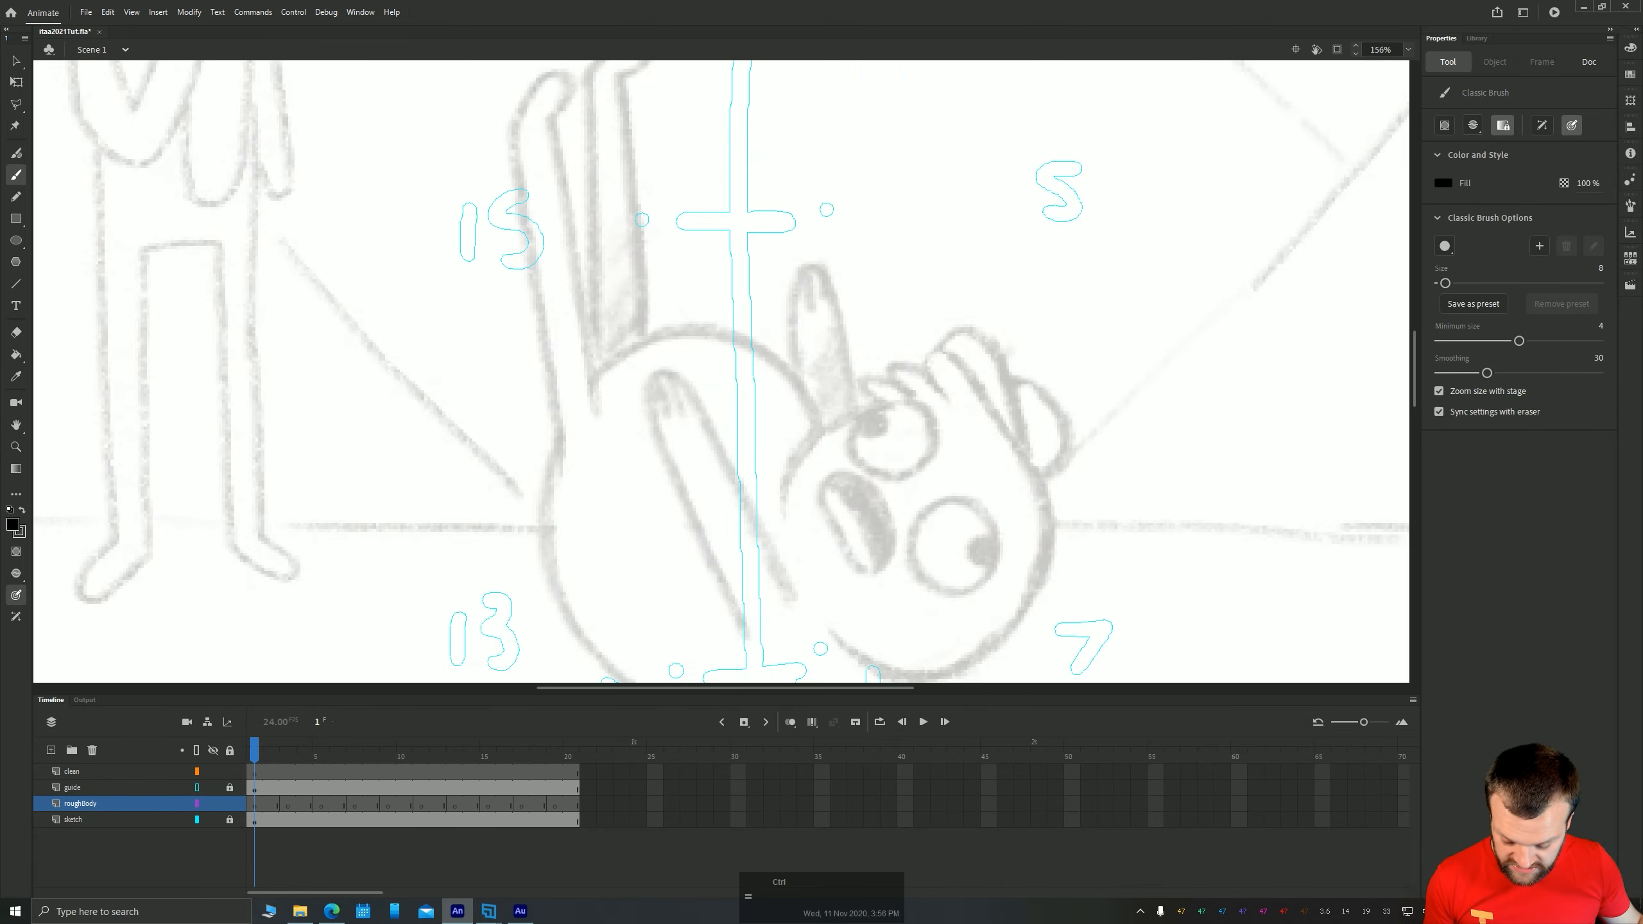
key(space)
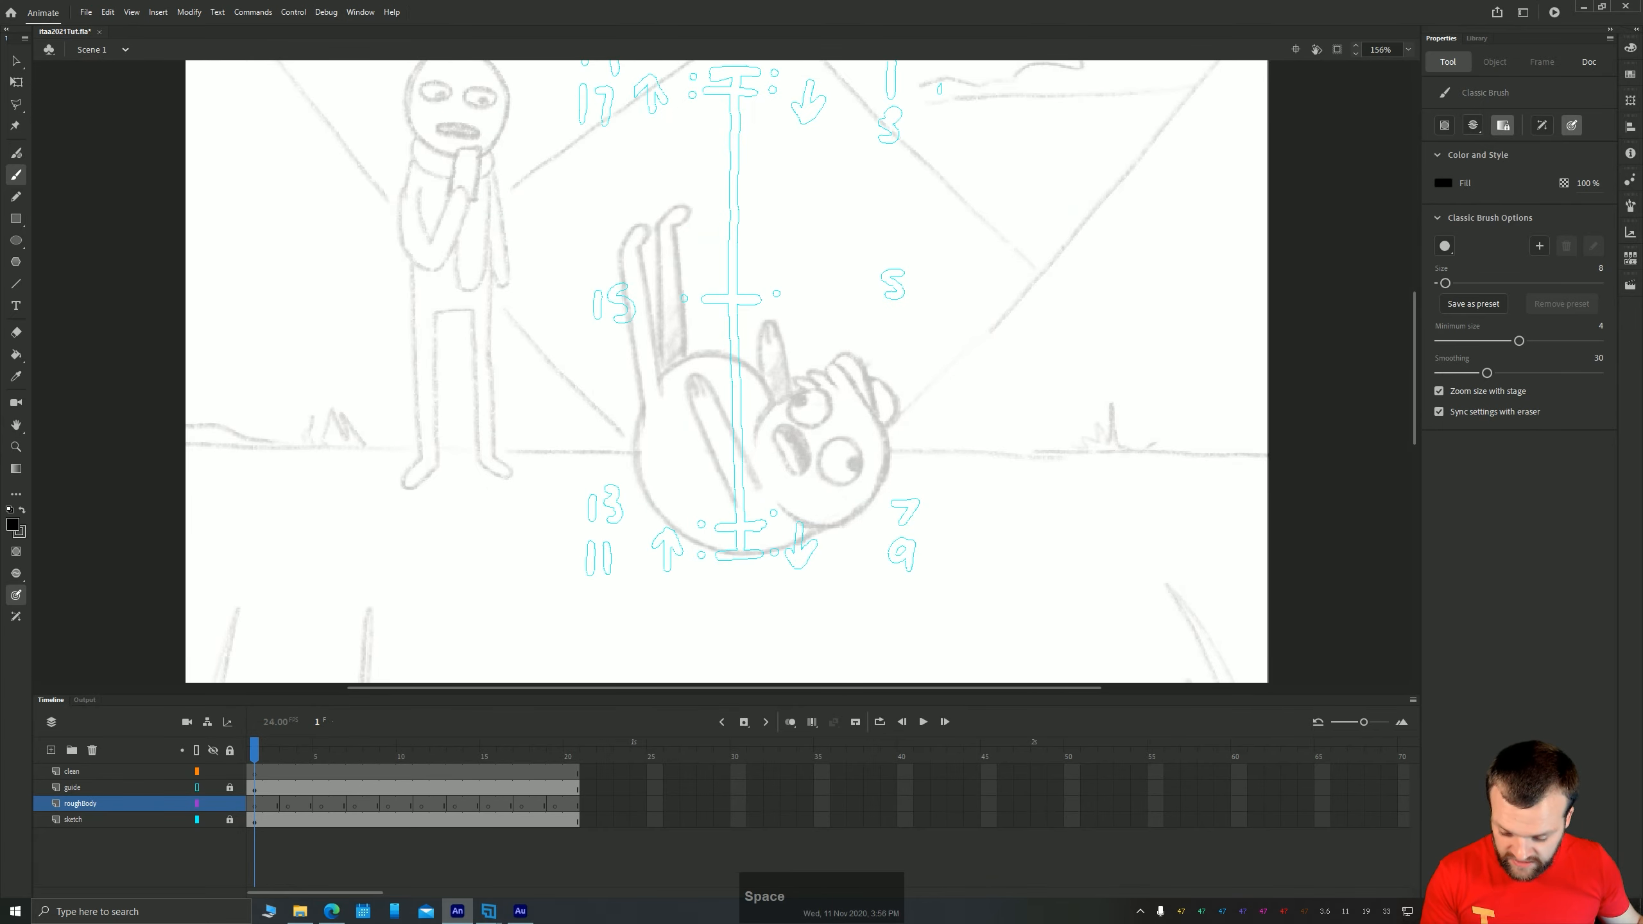
mouse_move(576, 311)
mouse_down()
mouse_move(565, 187)
mouse_move(583, 521)
mouse_move(610, 472)
mouse_move(648, 464)
mouse_up()
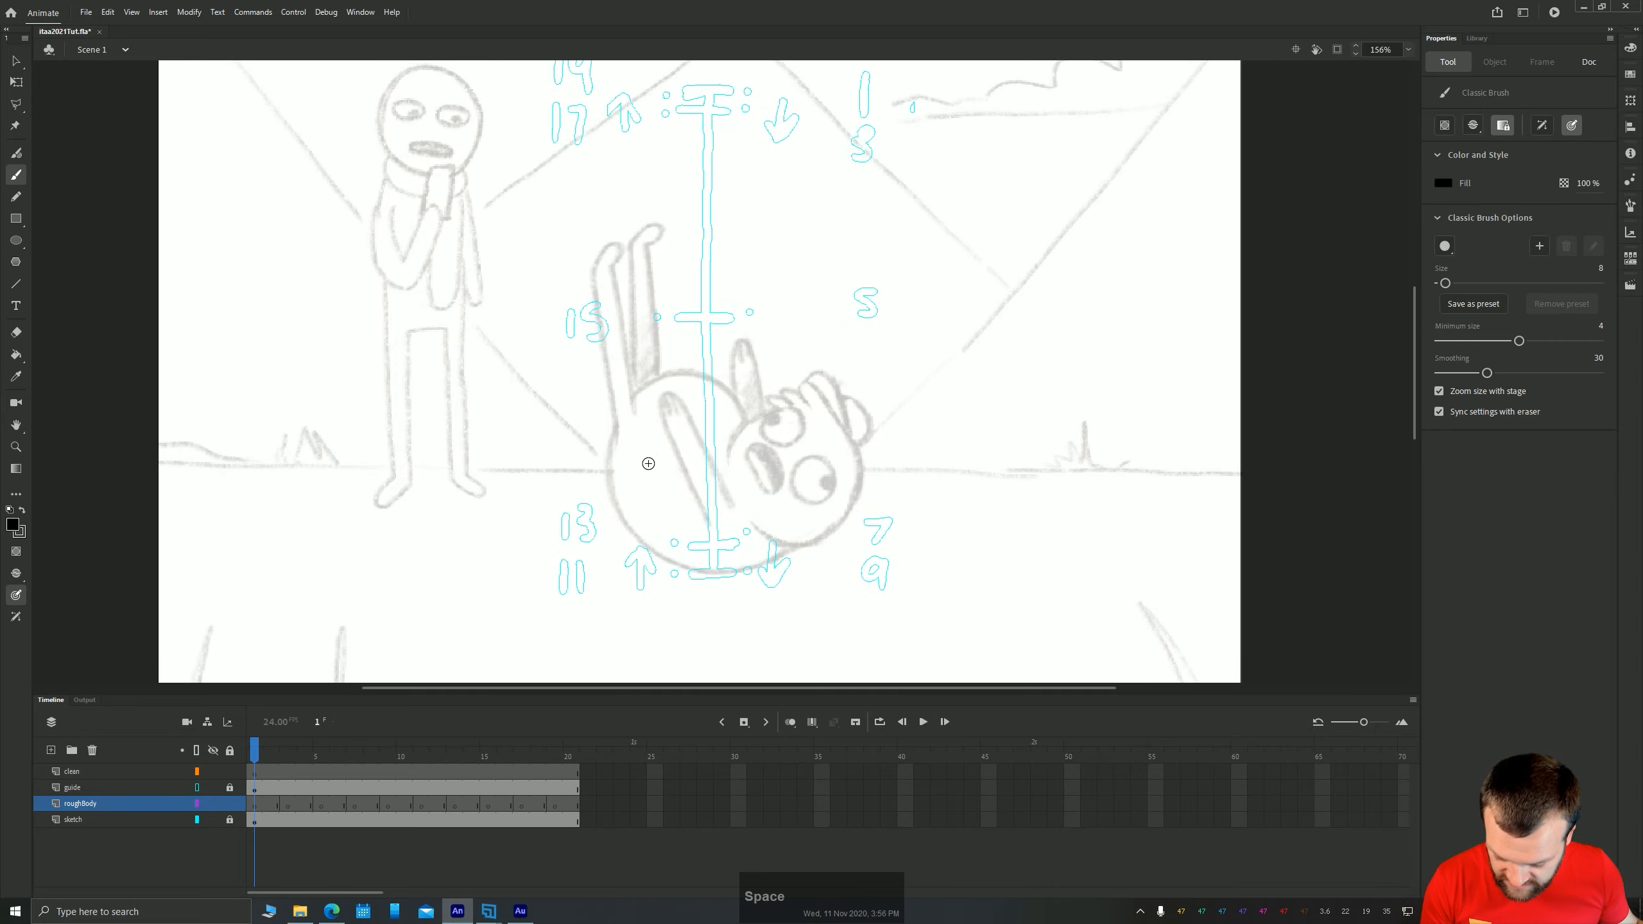
mouse_move(698, 375)
mouse_down()
mouse_move(662, 383)
mouse_move(625, 424)
mouse_move(617, 494)
mouse_move(658, 550)
mouse_move(733, 570)
mouse_move(788, 544)
mouse_move(813, 468)
mouse_move(784, 402)
mouse_move(699, 373)
mouse_up()
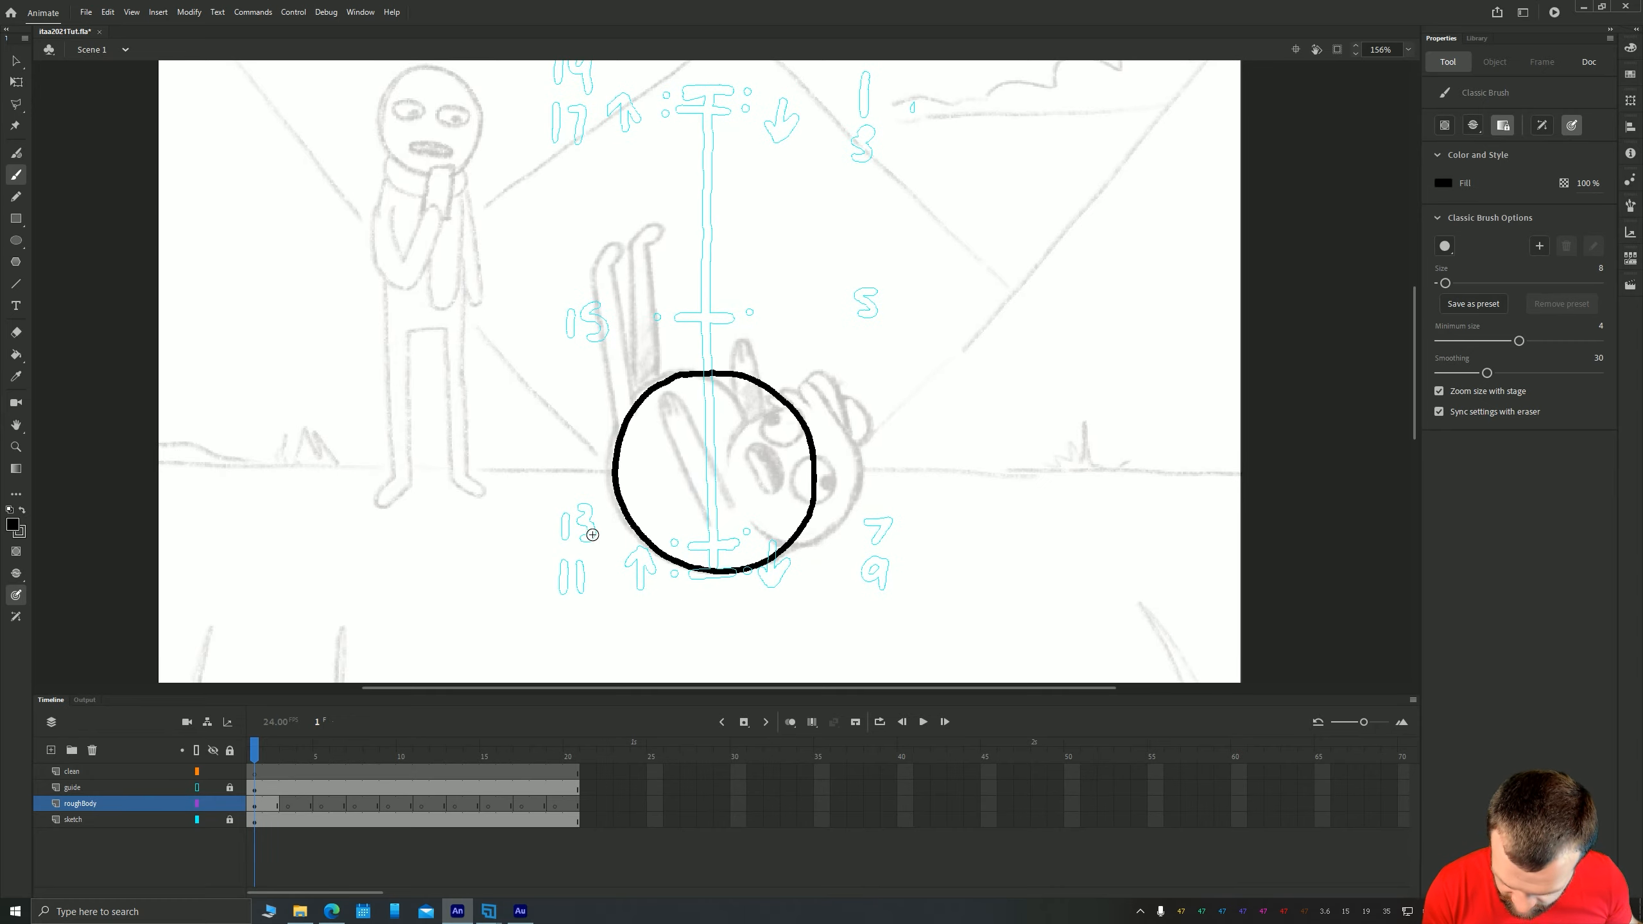
Move the black circle up and nudge it until its centre aligns with the guide's top mark for frame 1
key(v)
click(619, 481)
drag(543, 208, 598, 374)
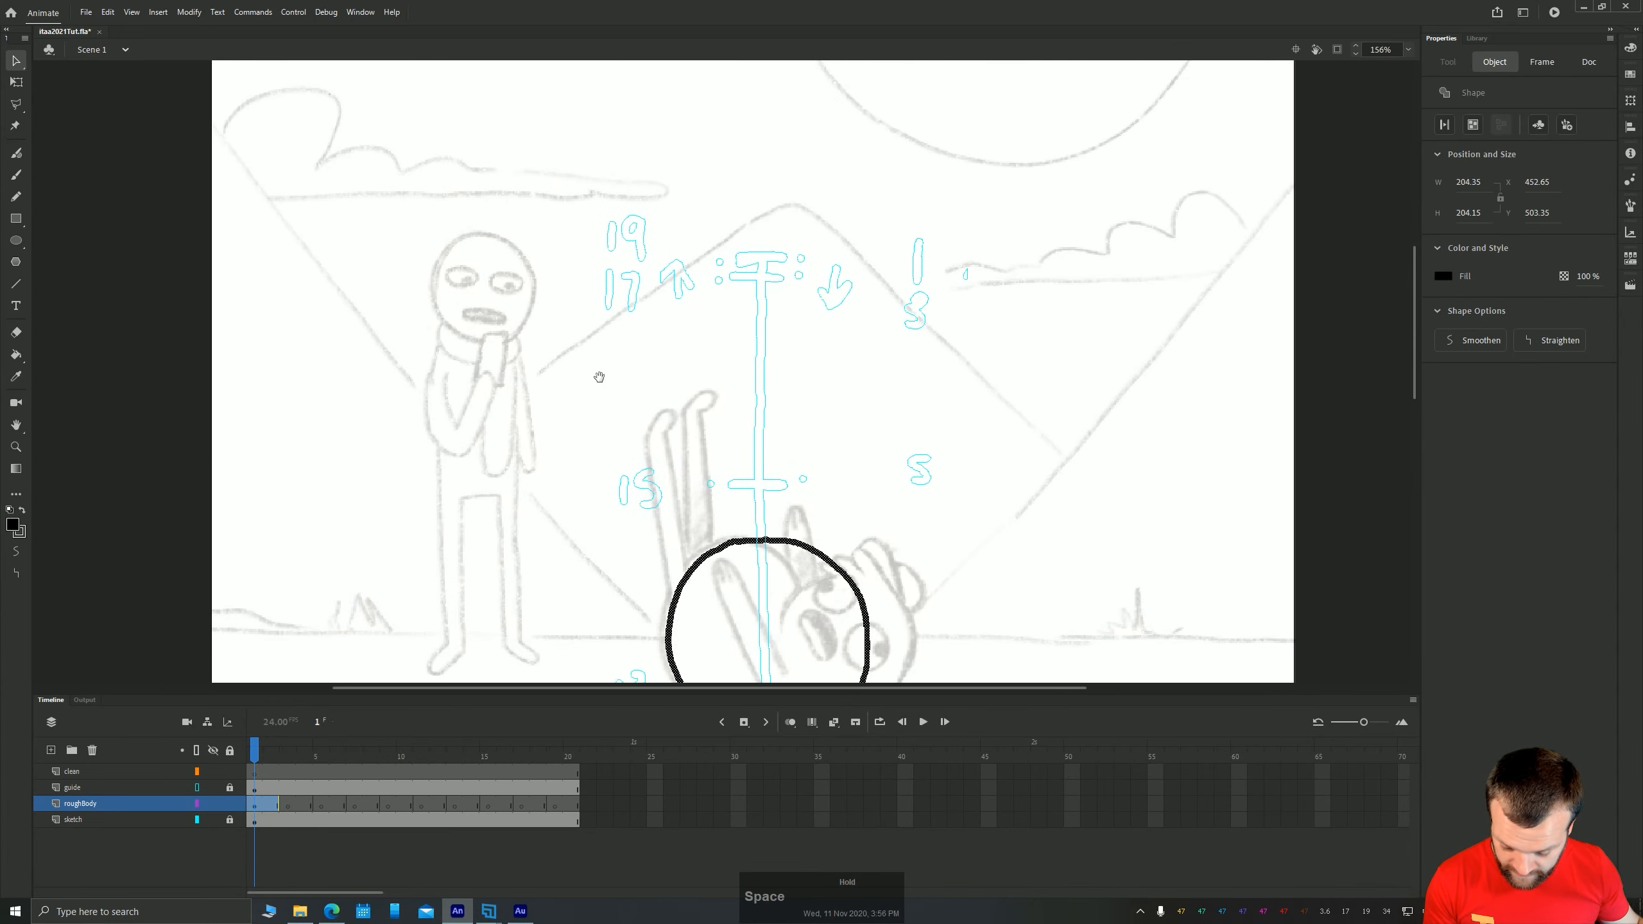
drag(676, 600, 675, 209)
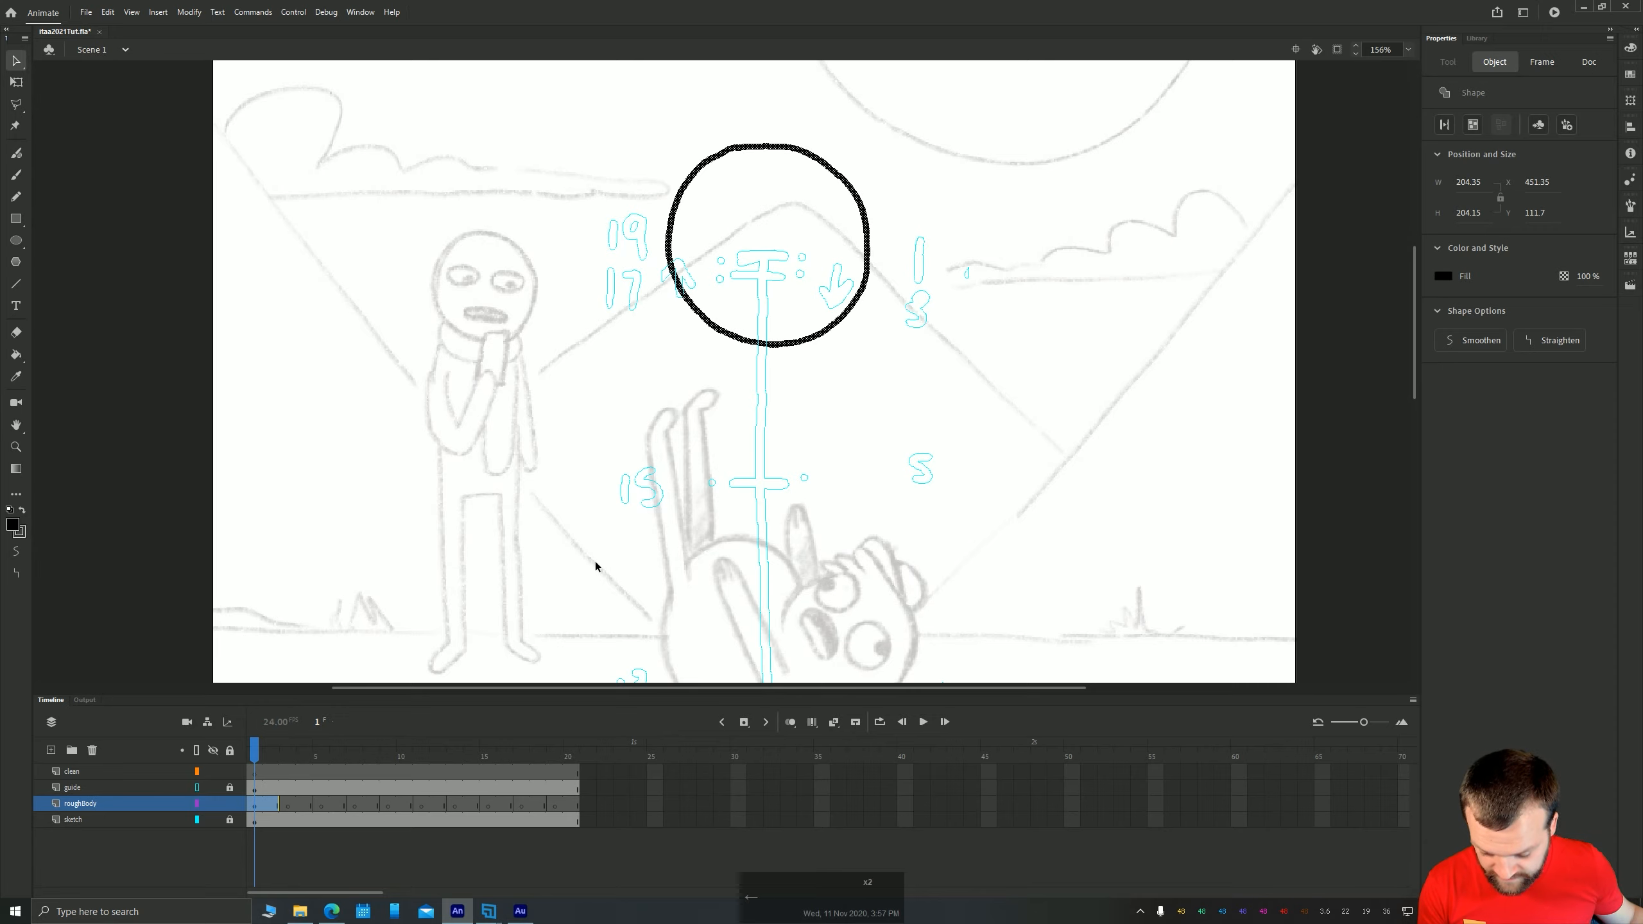
key(shift+Left)
key(shift+Down)
key(shift+Right)
key(Down)
key(Left)
key(Left)
key(Left)
key(Down)
key(Down)
key(Down)
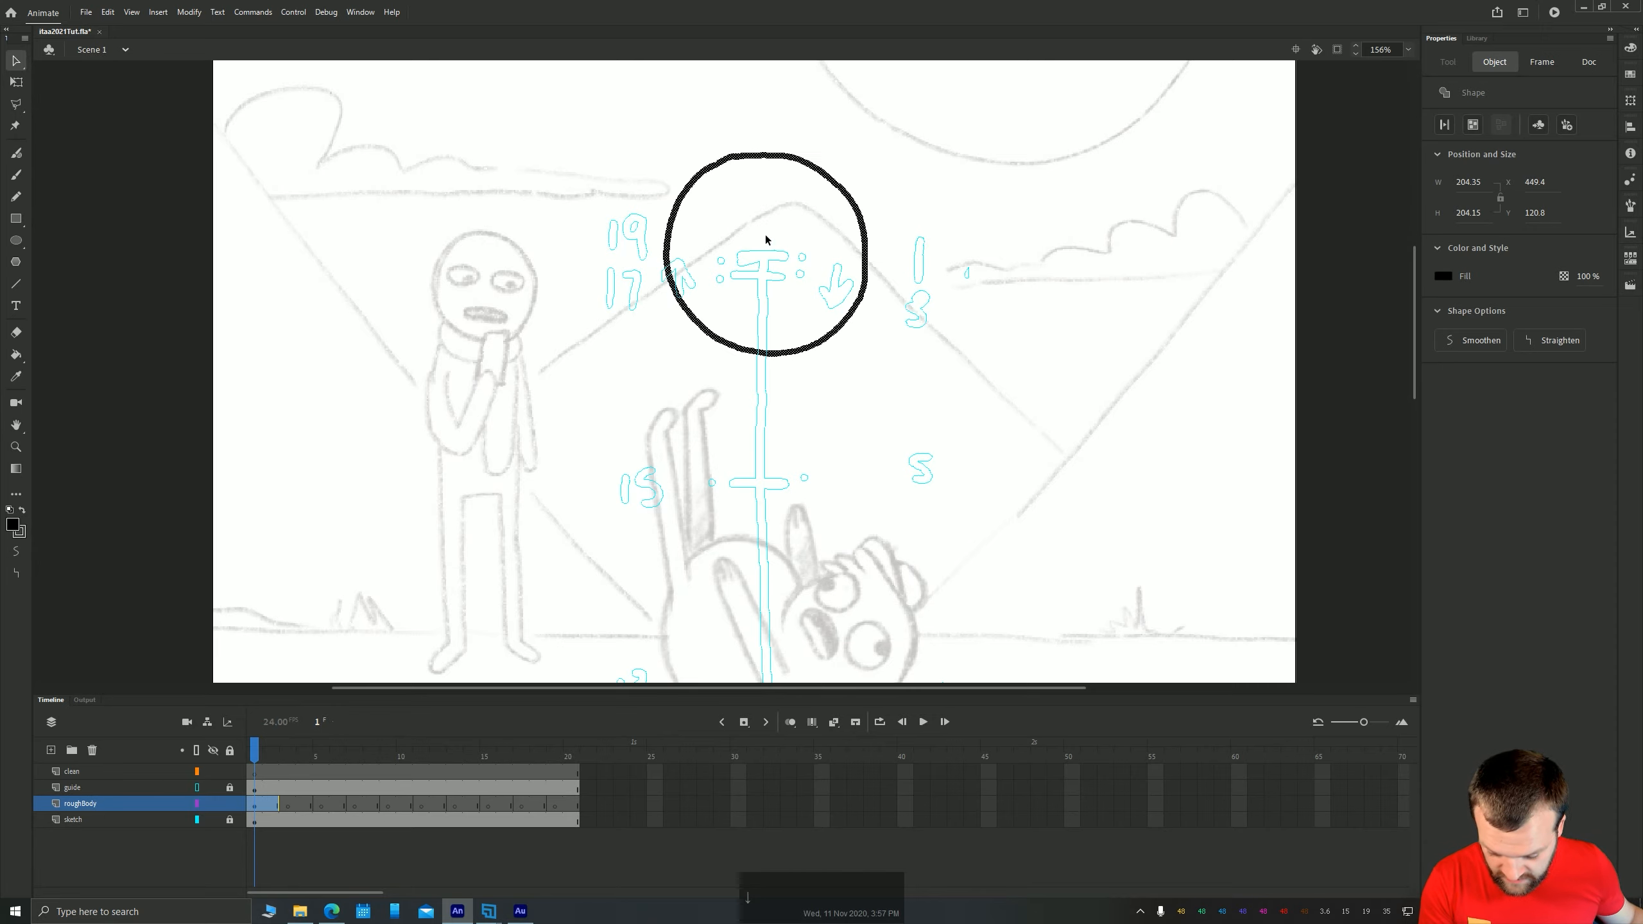
key(Left)
Brush a small cross at the circle's centre on the guide's top mark, and select frame 1 of roughBody
key(b)
mouse_move(763, 244)
mouse_down()
mouse_move(763, 272)
mouse_move(775, 252)
mouse_up()
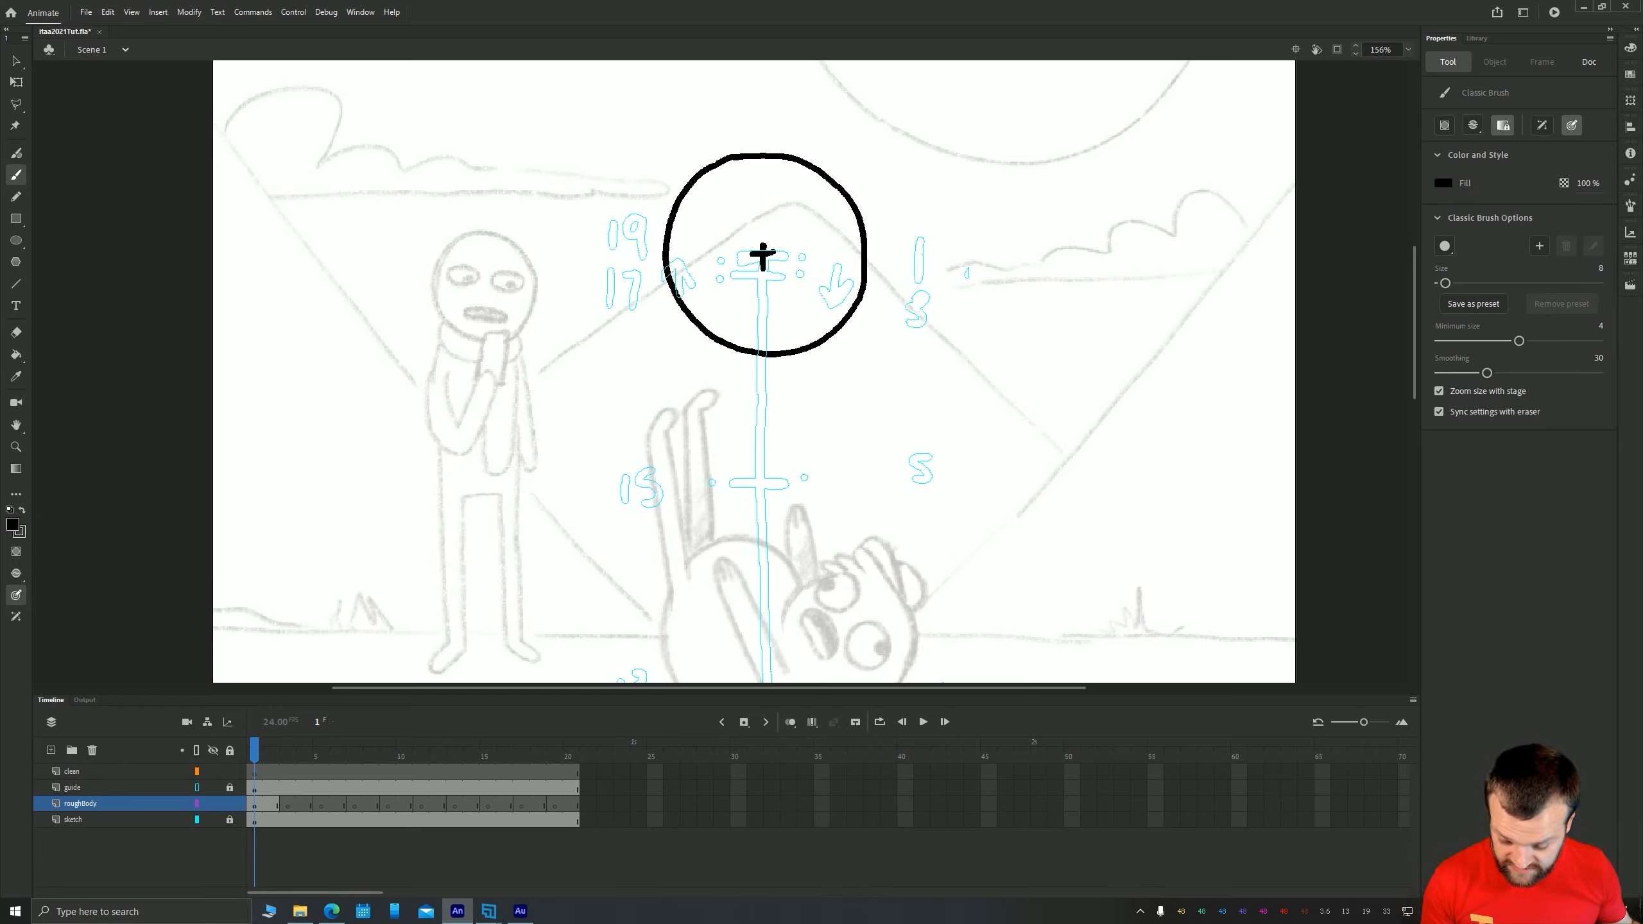
click(254, 806)
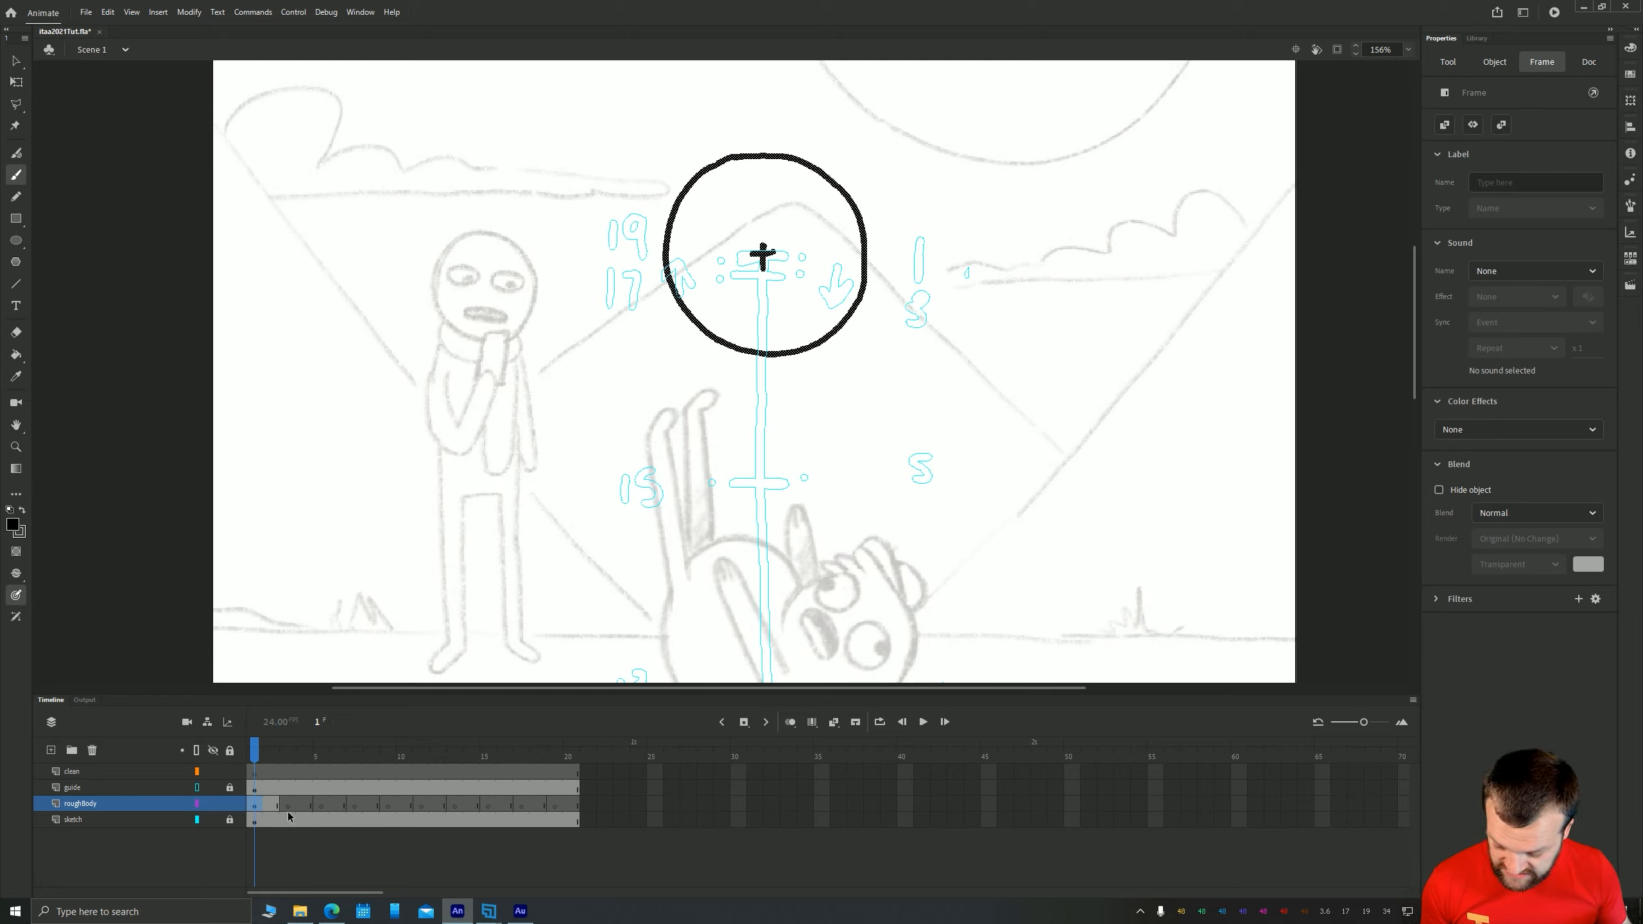
On frame 3 of roughBody, turn on onion skinning and brush a cross and circle centred on the guide's second mark
click(289, 803)
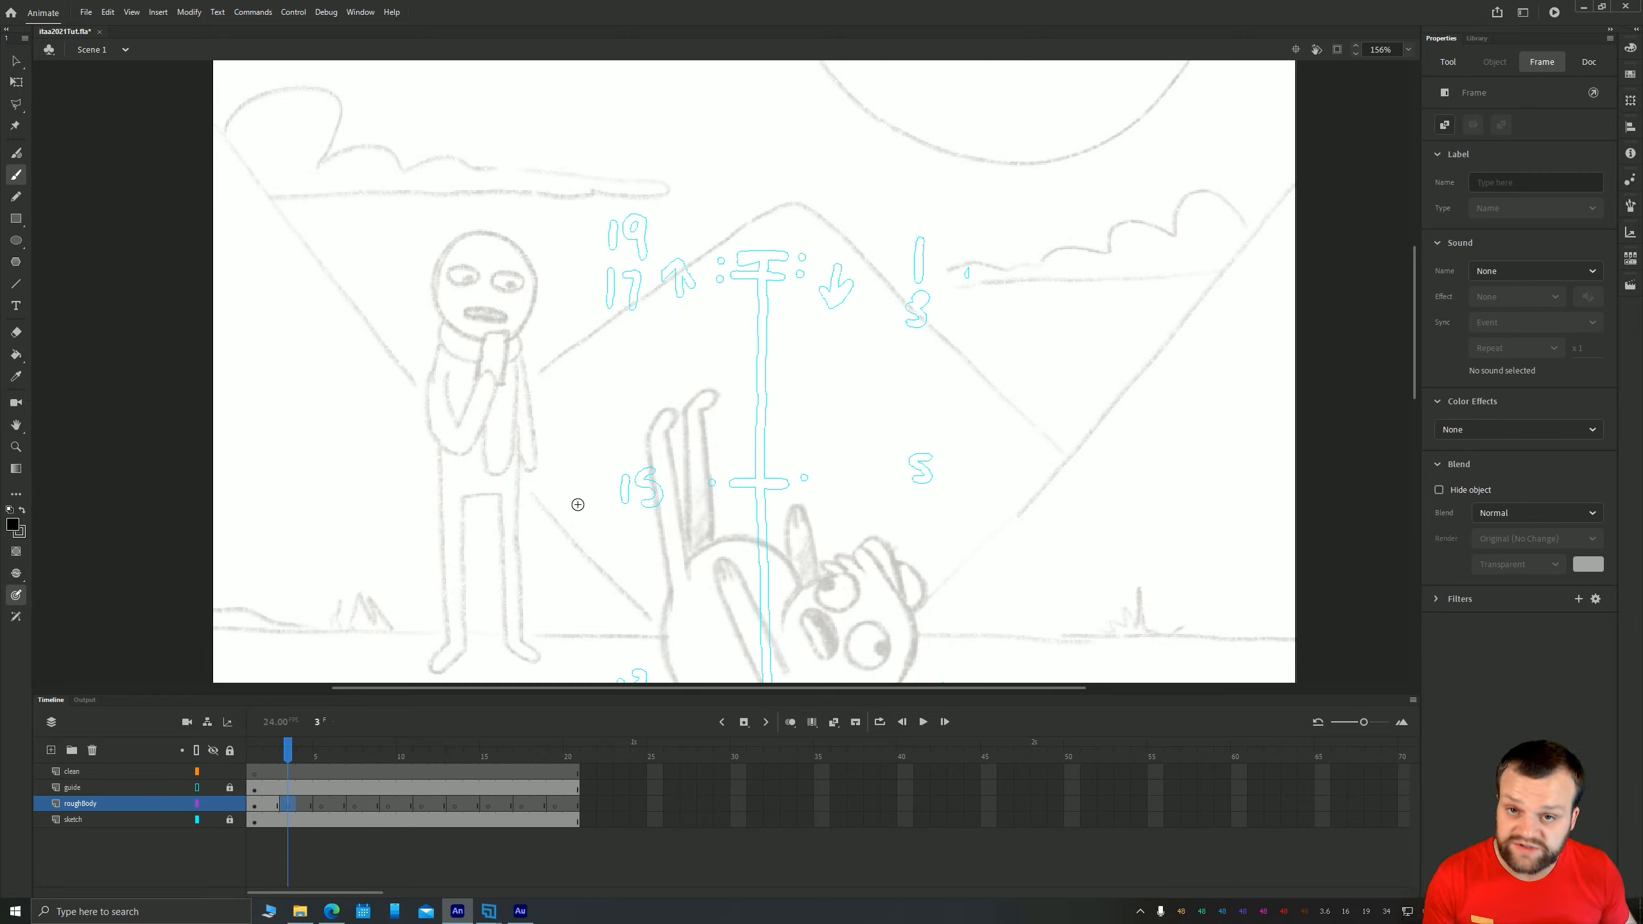
click(790, 722)
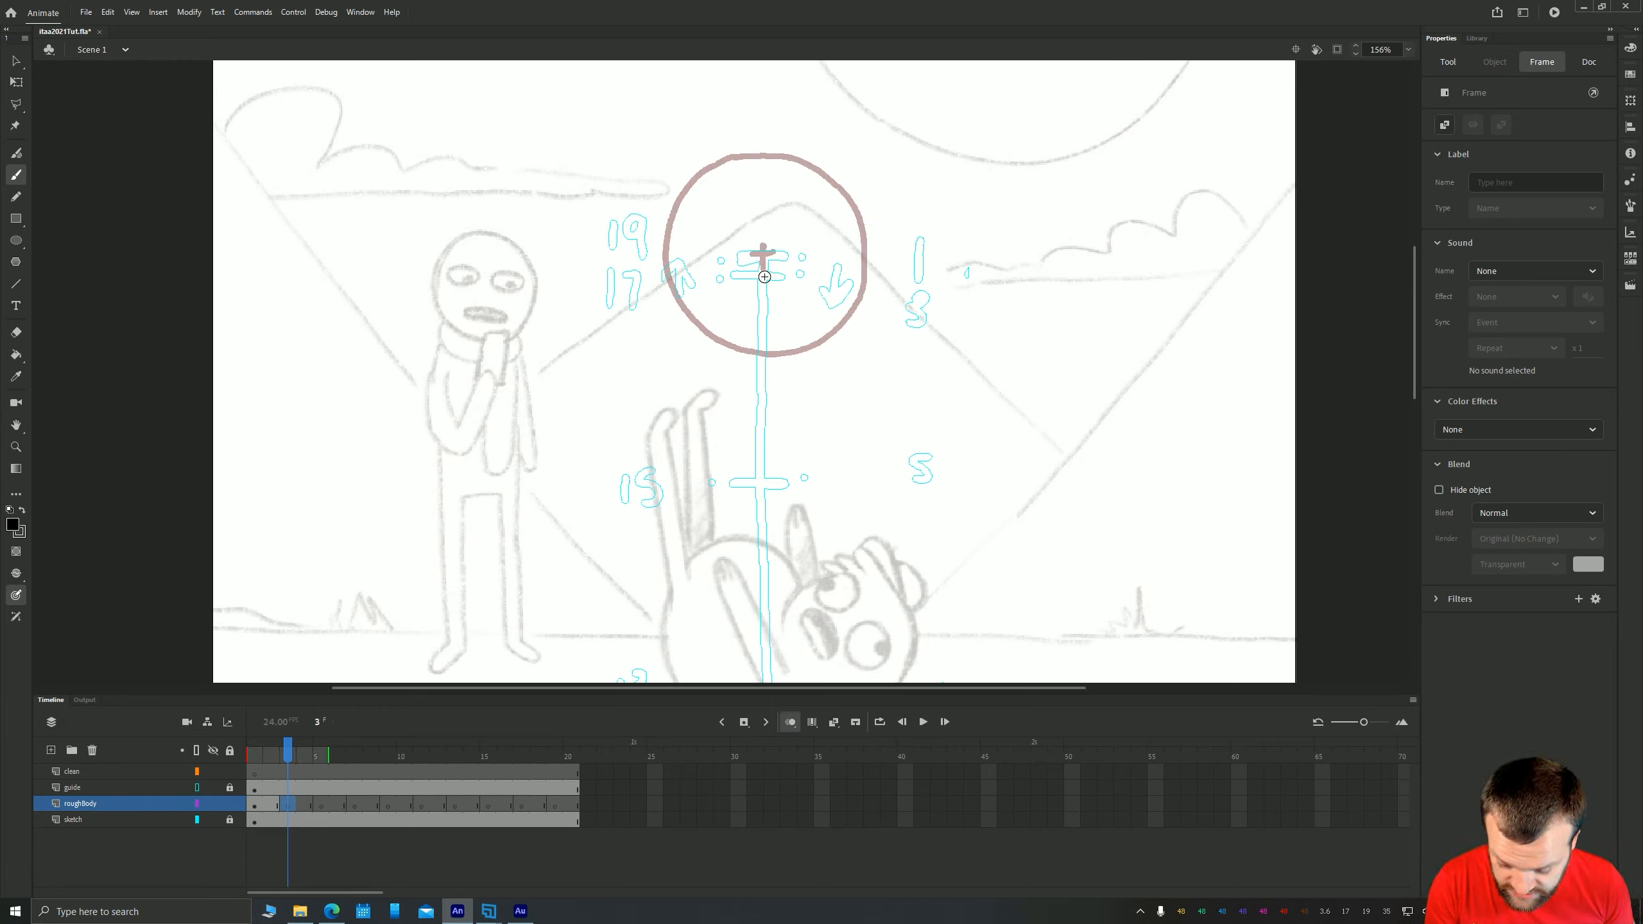
drag(754, 277, 774, 278)
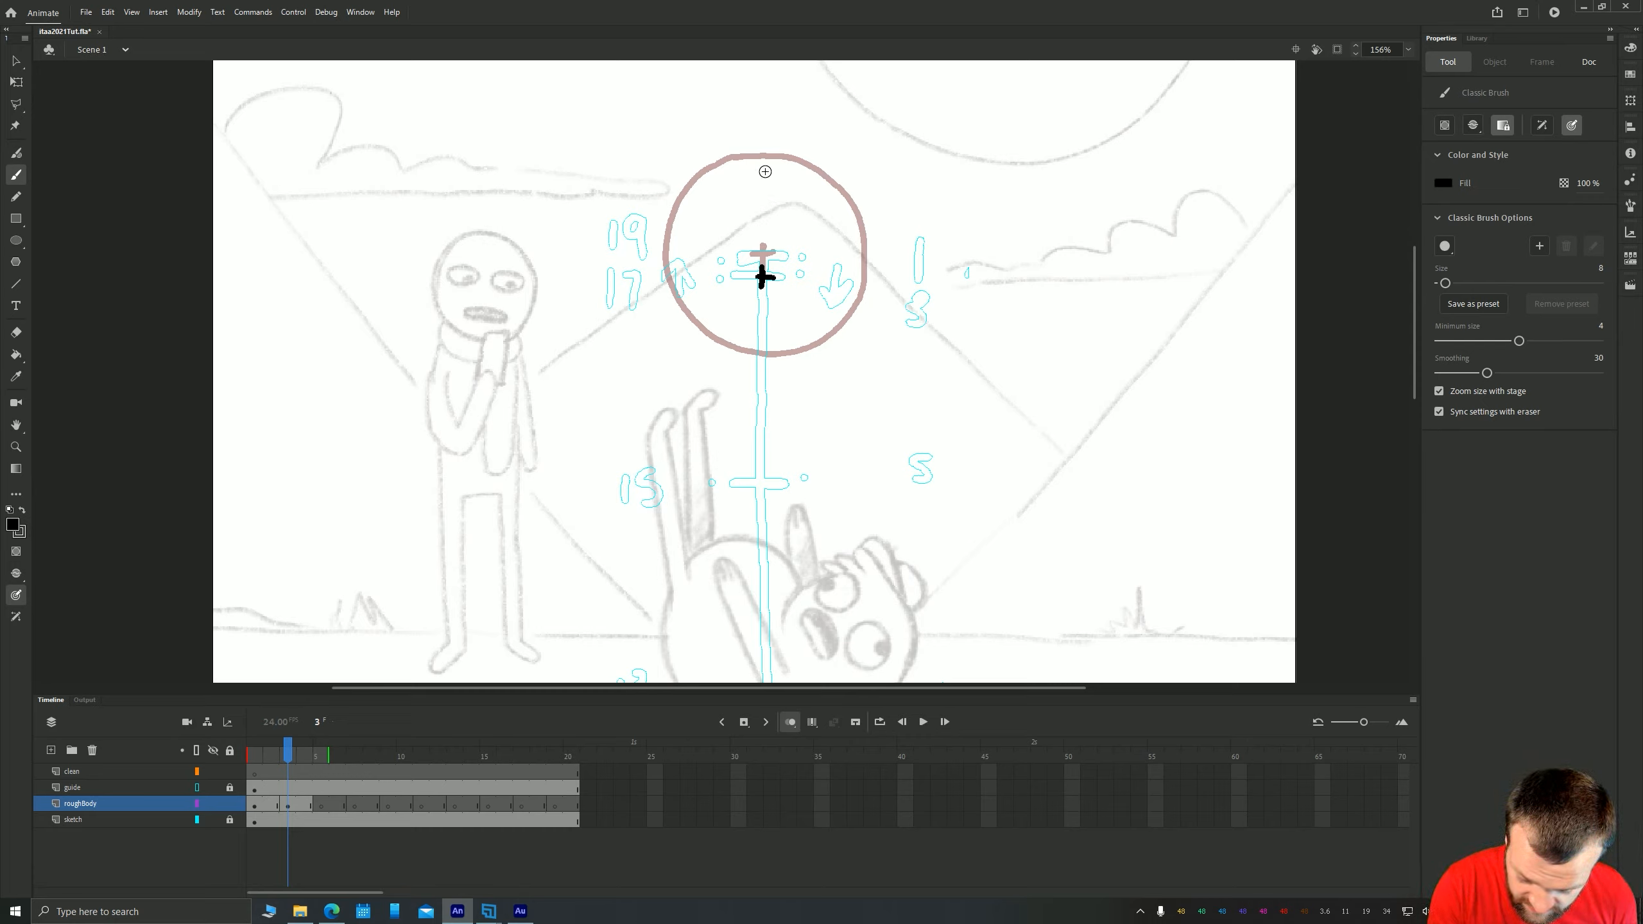
mouse_move(765, 172)
mouse_down()
mouse_move(813, 184)
mouse_move(864, 249)
mouse_move(859, 323)
mouse_move(801, 369)
mouse_move(711, 355)
mouse_move(666, 295)
mouse_move(662, 231)
mouse_move(715, 179)
mouse_move(770, 170)
mouse_up()
key(e)
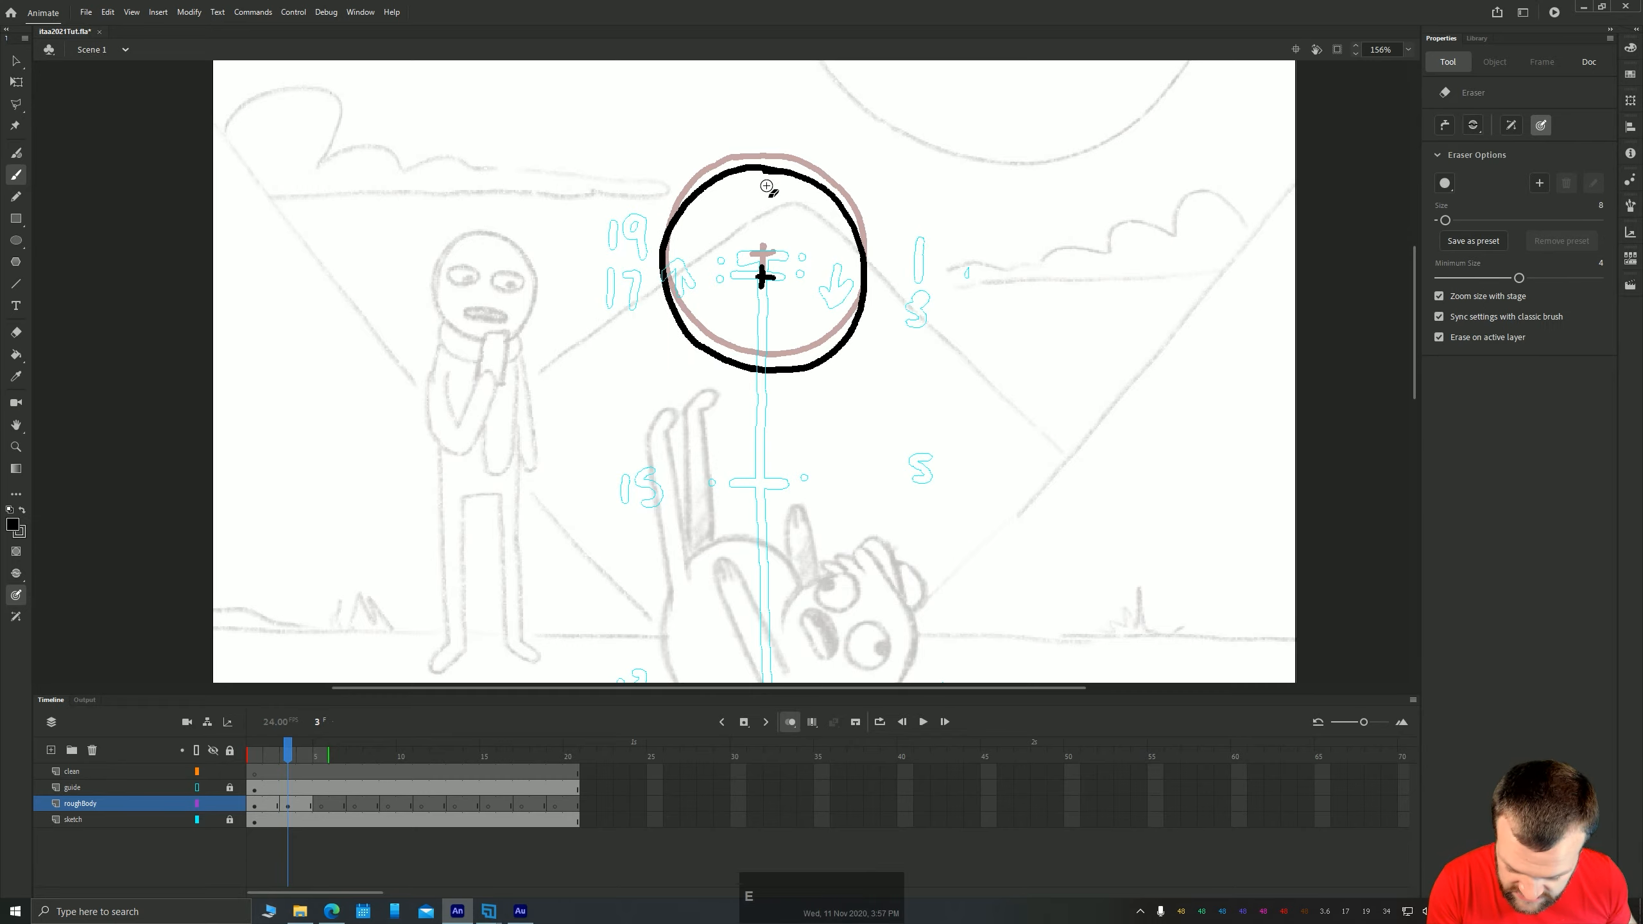
key(b)
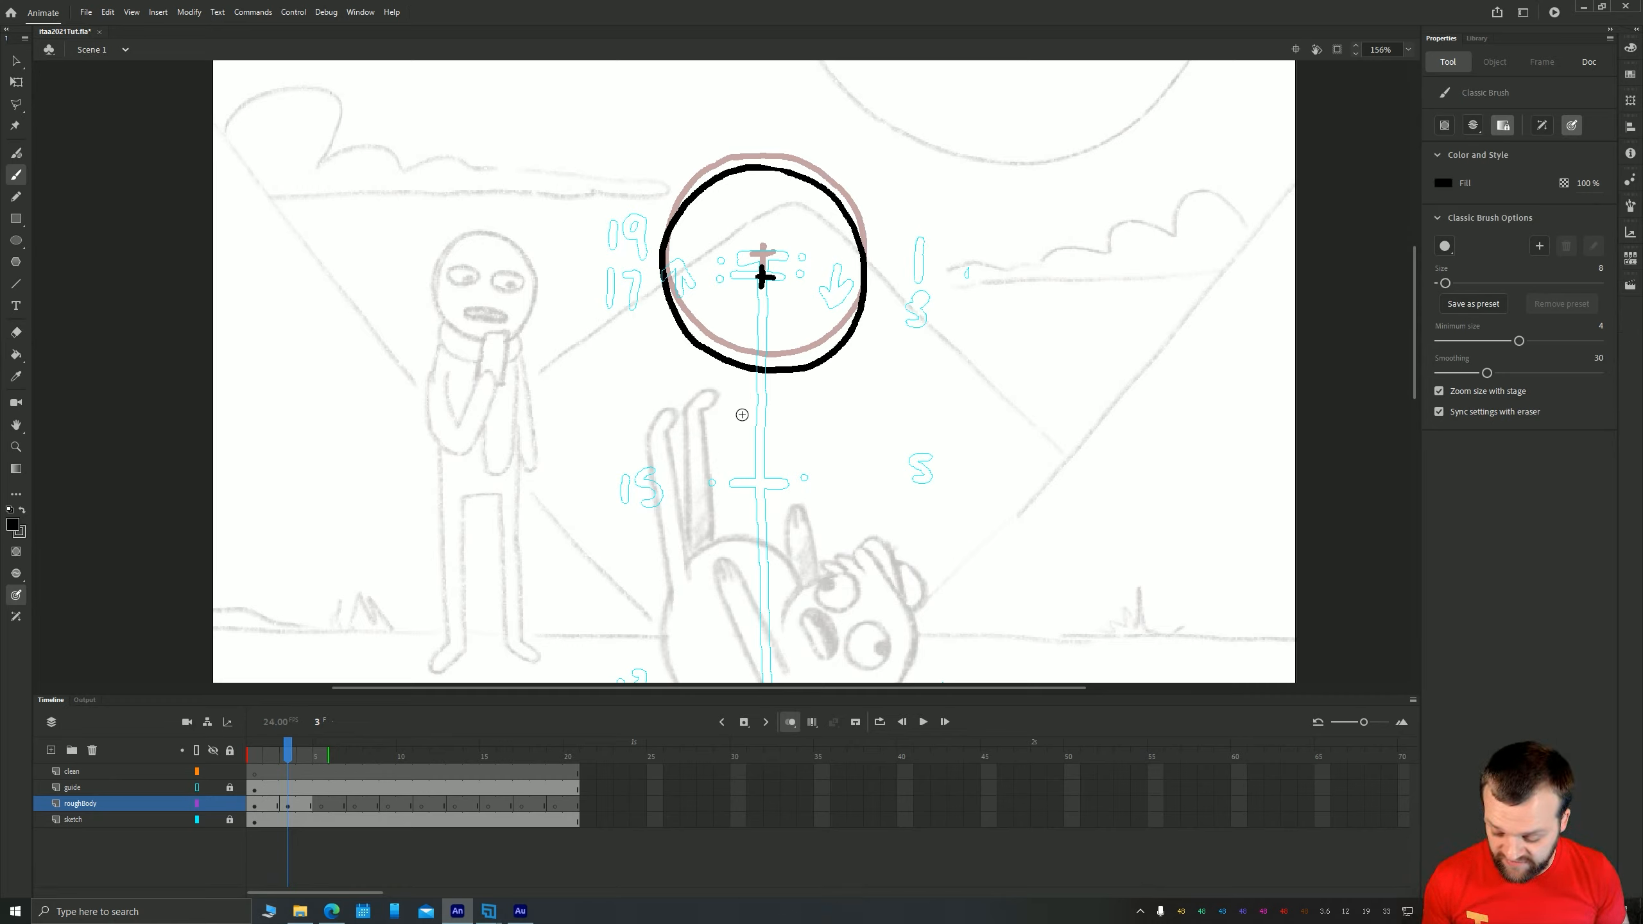
Select frame 5 of roughBody and brush a small cross on the guide's mark for frame 5
click(320, 804)
key(space)
drag(549, 534, 545, 404)
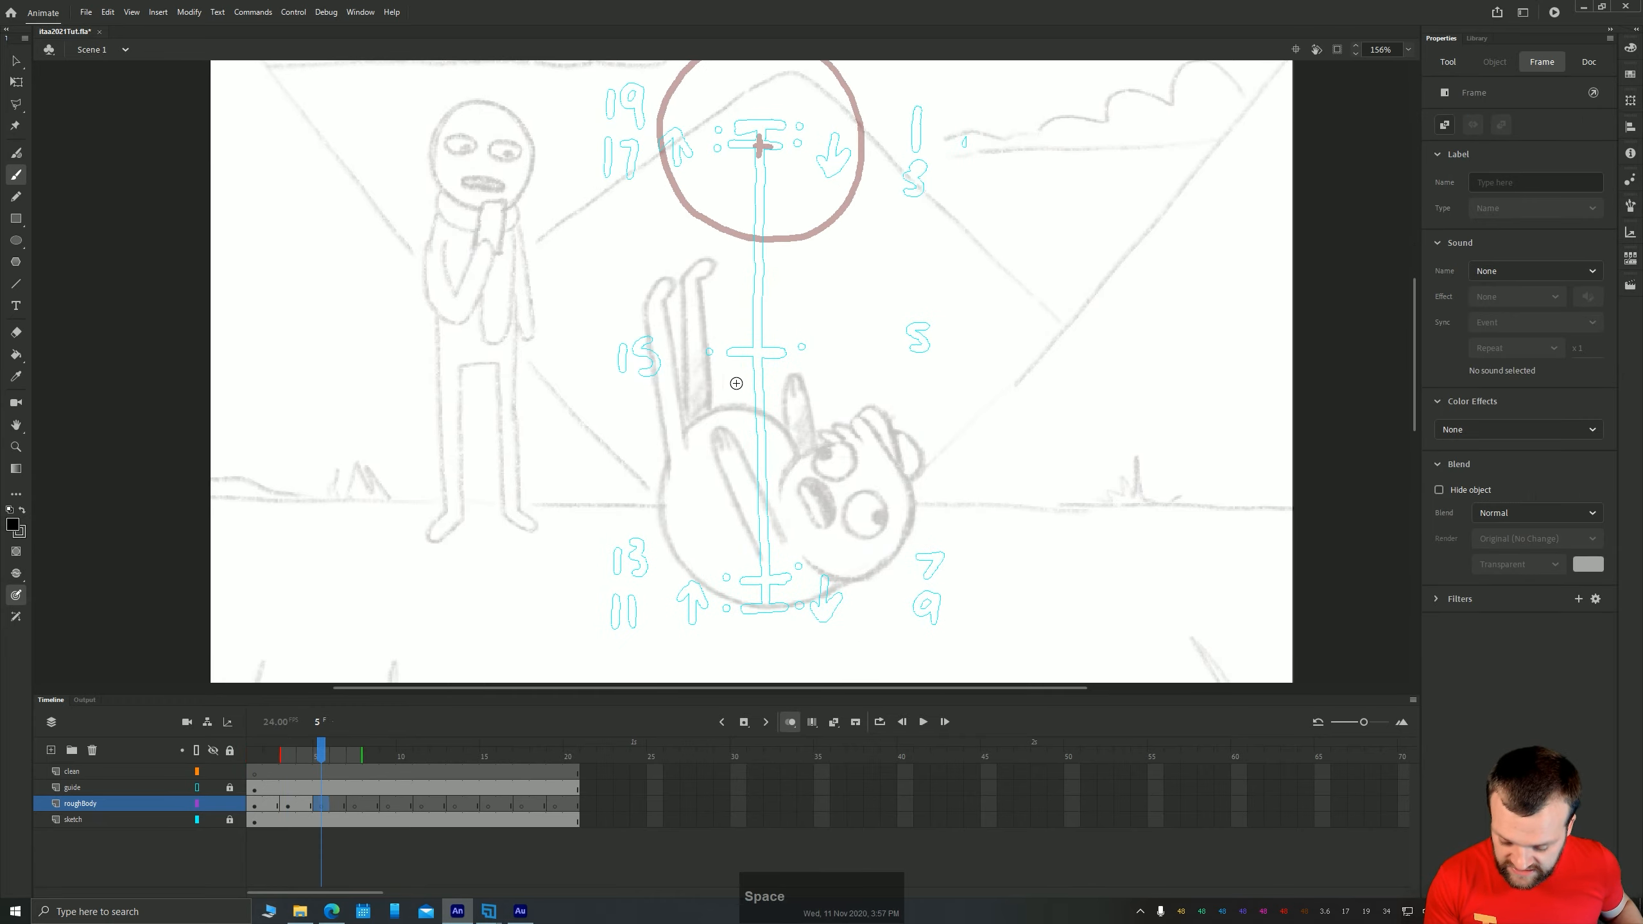
drag(757, 364, 757, 366)
mouse_move(743, 350)
mouse_down()
mouse_move(774, 353)
mouse_move(758, 366)
mouse_up()
Doodle two overlapping circles, a downward arrow and a tall oval over the standing character to illustrate spacing and stretch
key(space)
drag(567, 382, 612, 479)
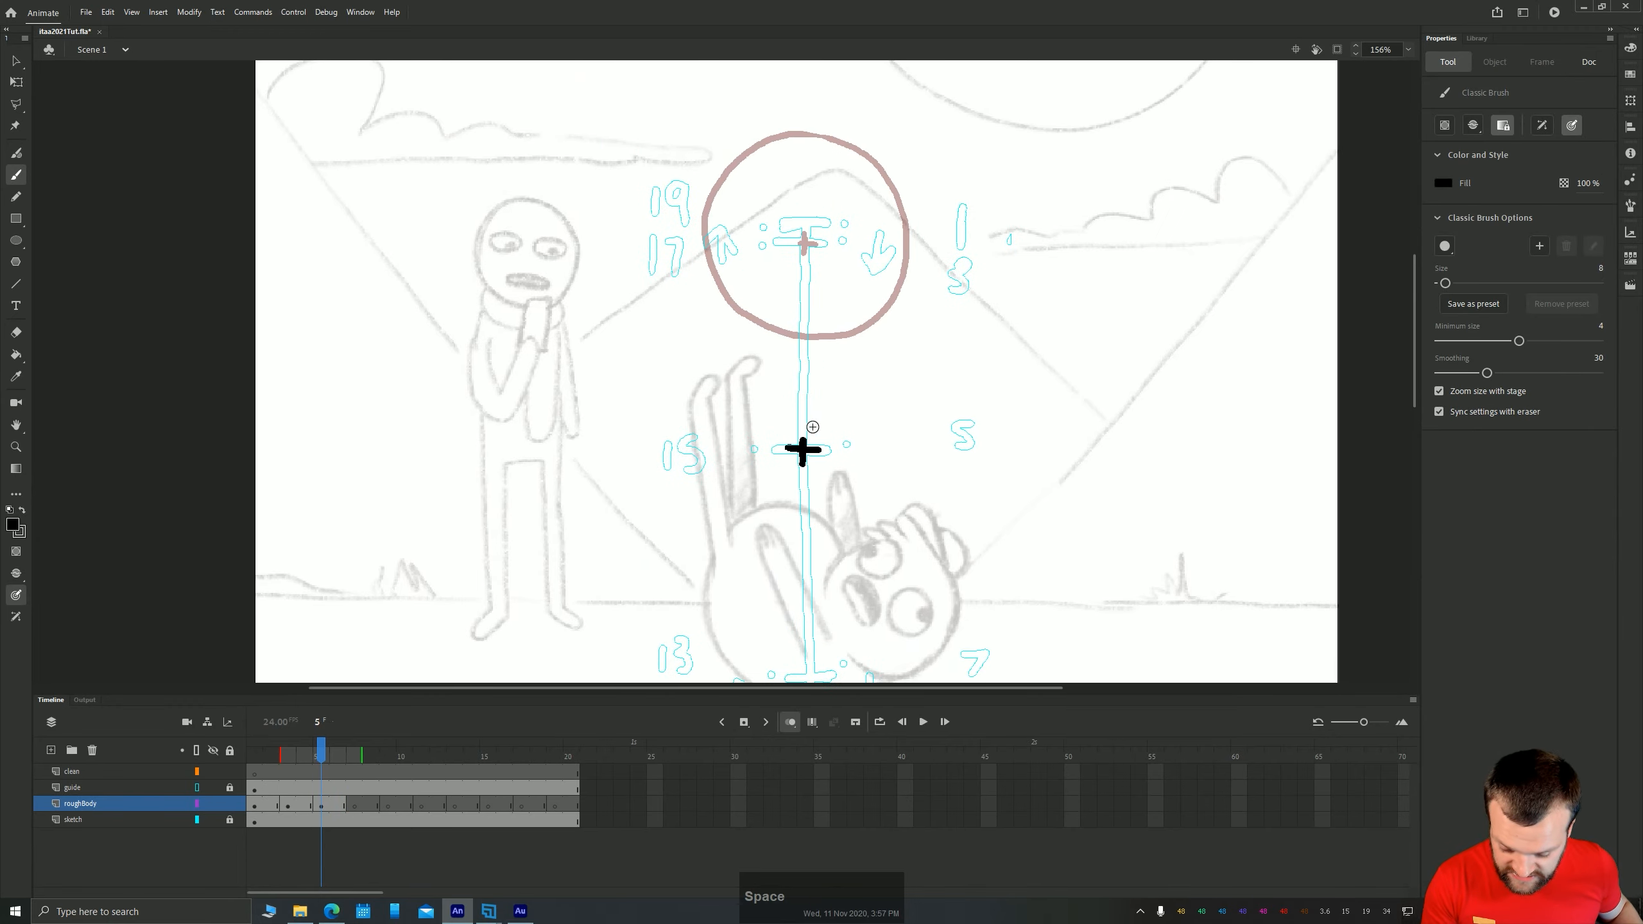
drag(544, 288, 582, 272)
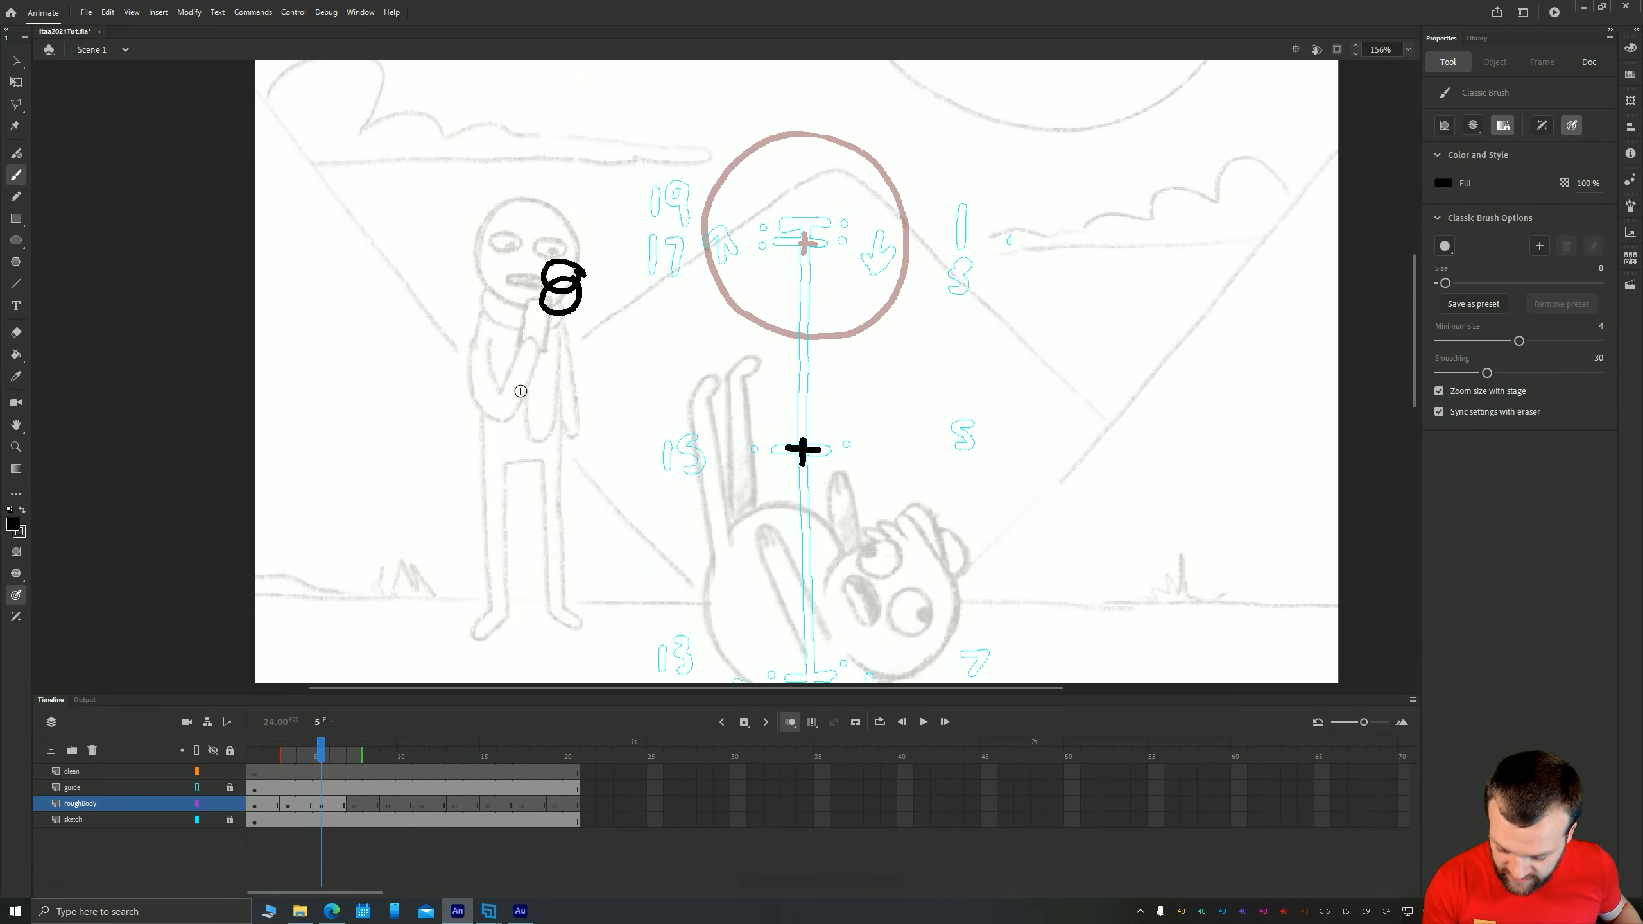
mouse_move(569, 363)
mouse_down()
mouse_move(568, 348)
mouse_move(521, 388)
mouse_move(530, 374)
mouse_up()
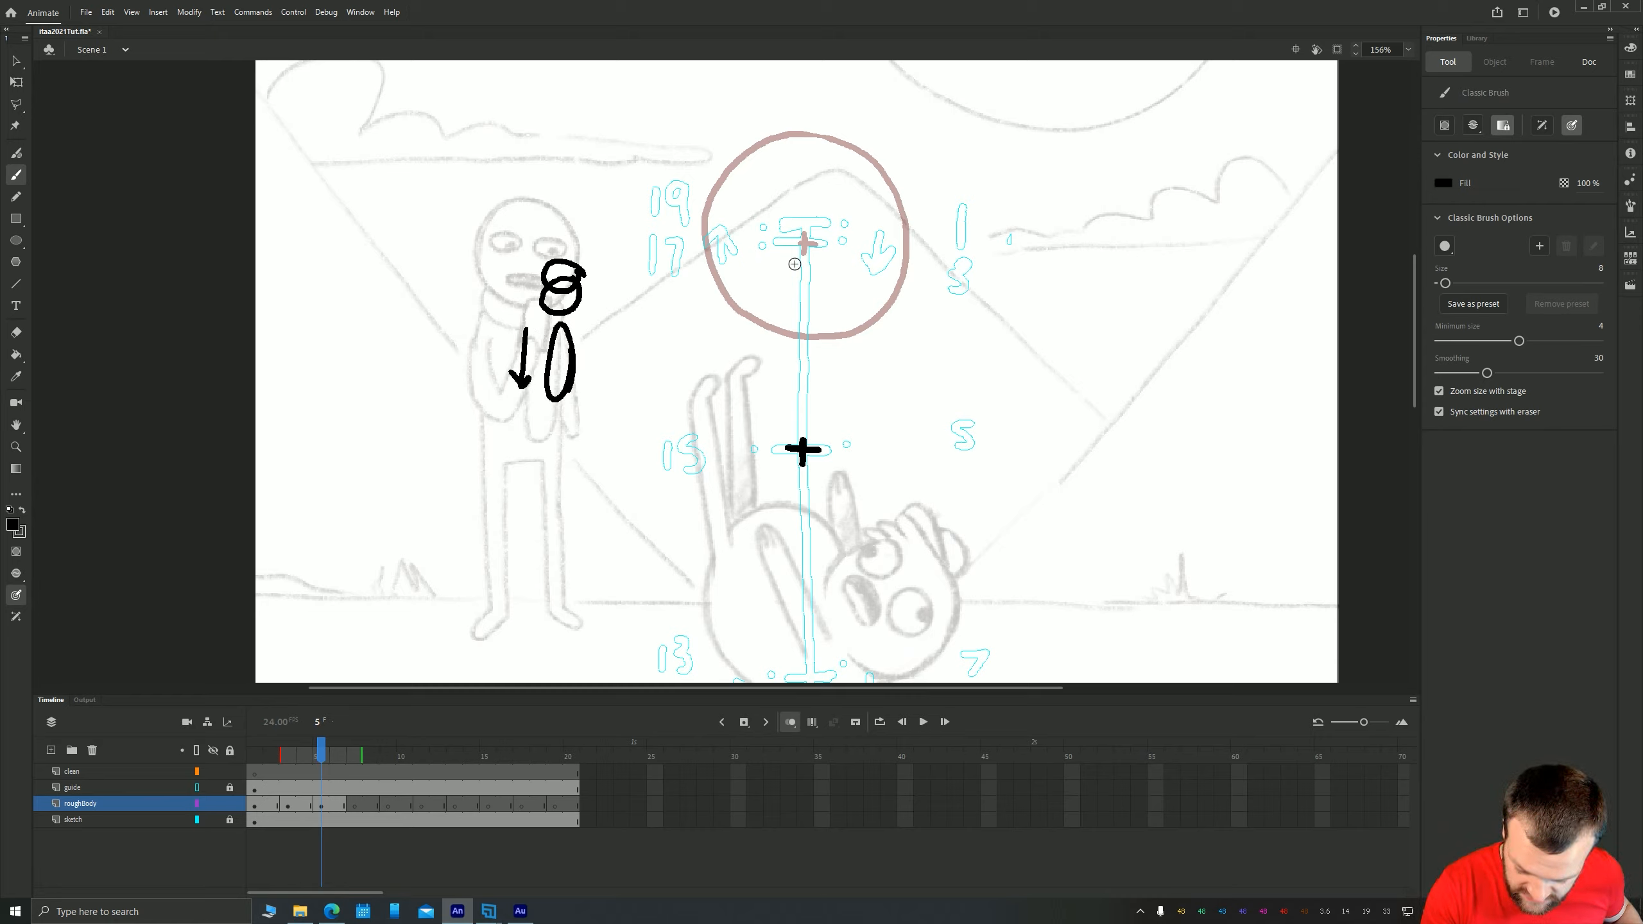
Trace the onion-skinned cross and circle onto frame 5, and delete the separate cross on the guide's frame 5 mark
drag(791, 244, 818, 243)
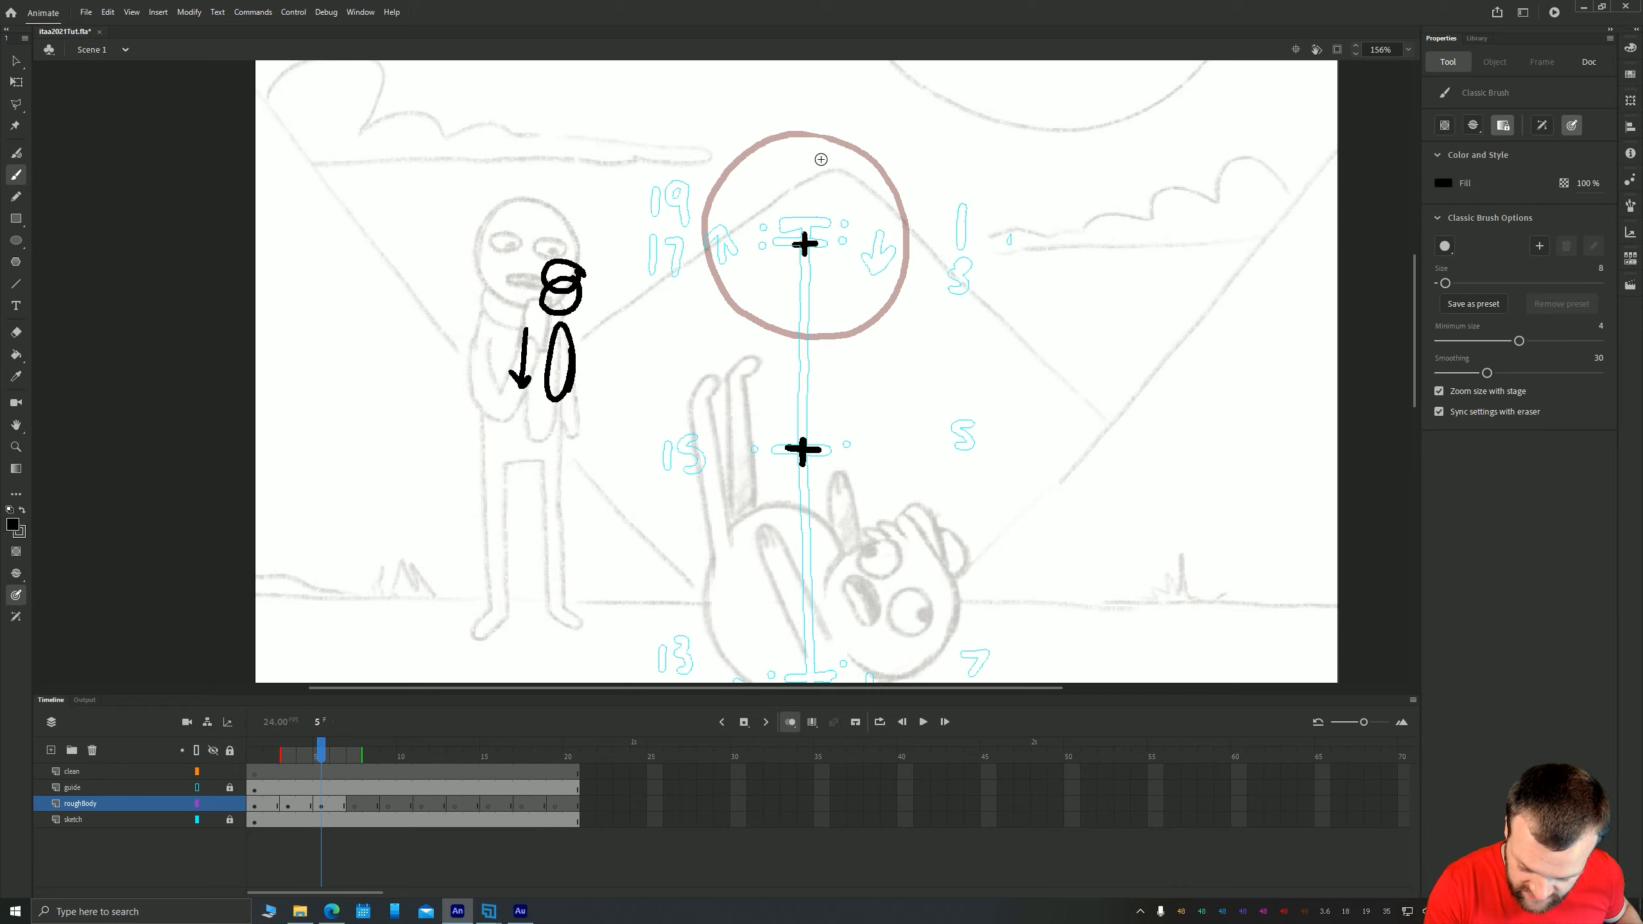
mouse_move(825, 134)
mouse_down()
mouse_move(899, 208)
mouse_move(901, 268)
mouse_move(874, 318)
mouse_move(817, 335)
mouse_move(753, 317)
mouse_move(719, 284)
mouse_move(703, 228)
mouse_move(711, 187)
mouse_move(803, 132)
mouse_up()
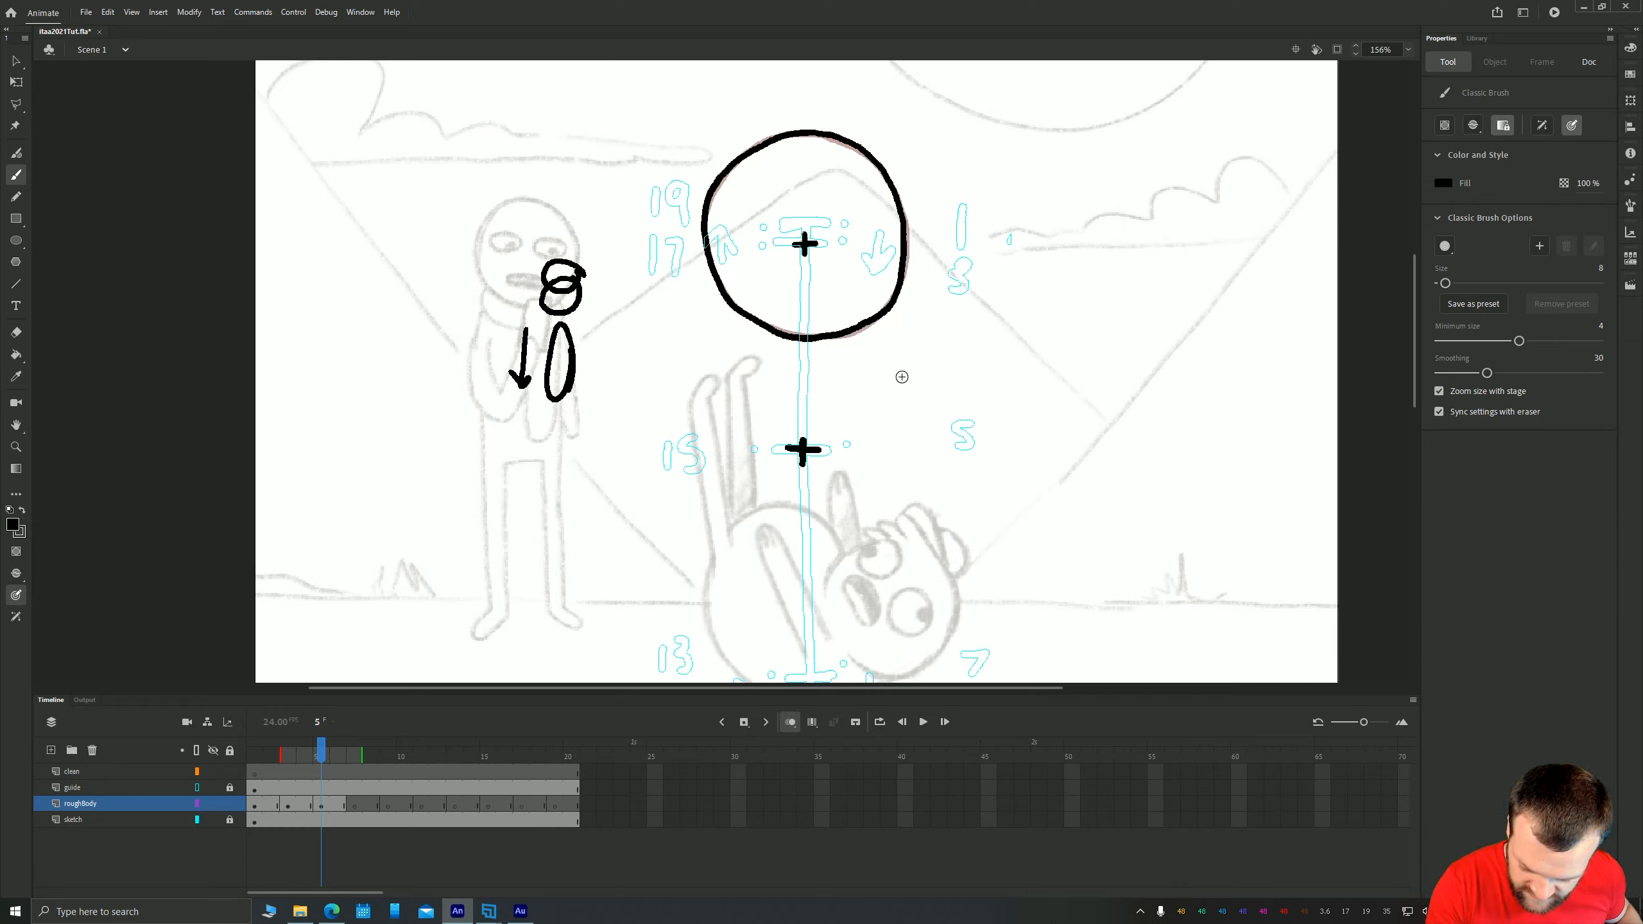
key(v)
drag(929, 379, 681, 104)
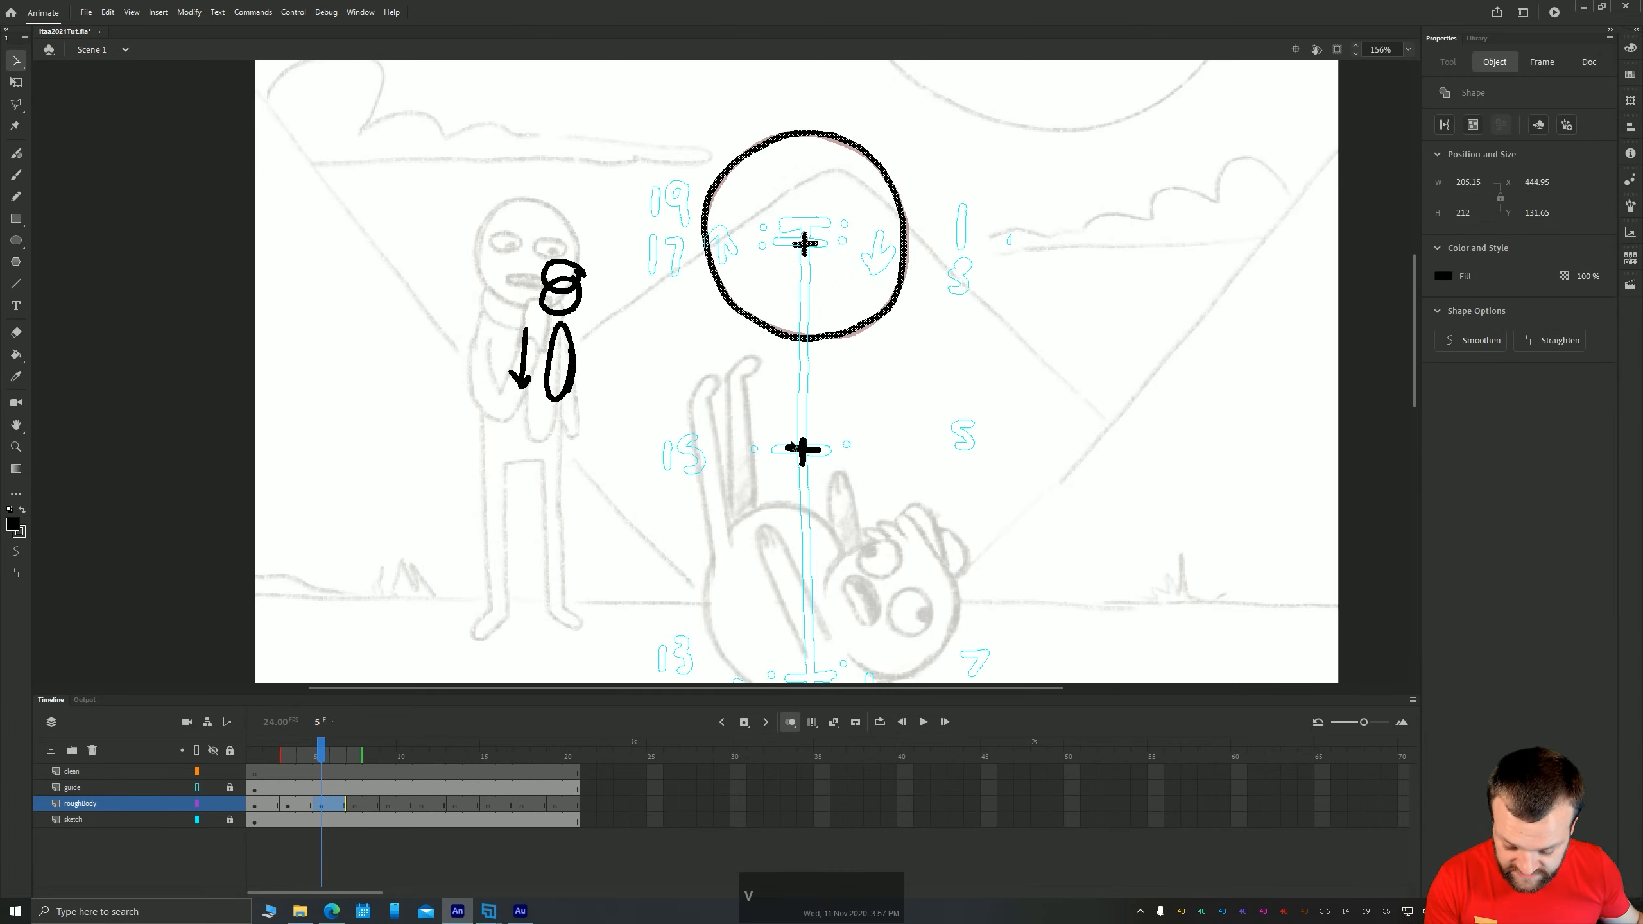
click(803, 462)
key(Delete)
Move the traced circle and cross straight down and nudge them until the cross sits on the guide's frame 5 mark
drag(732, 164, 957, 385)
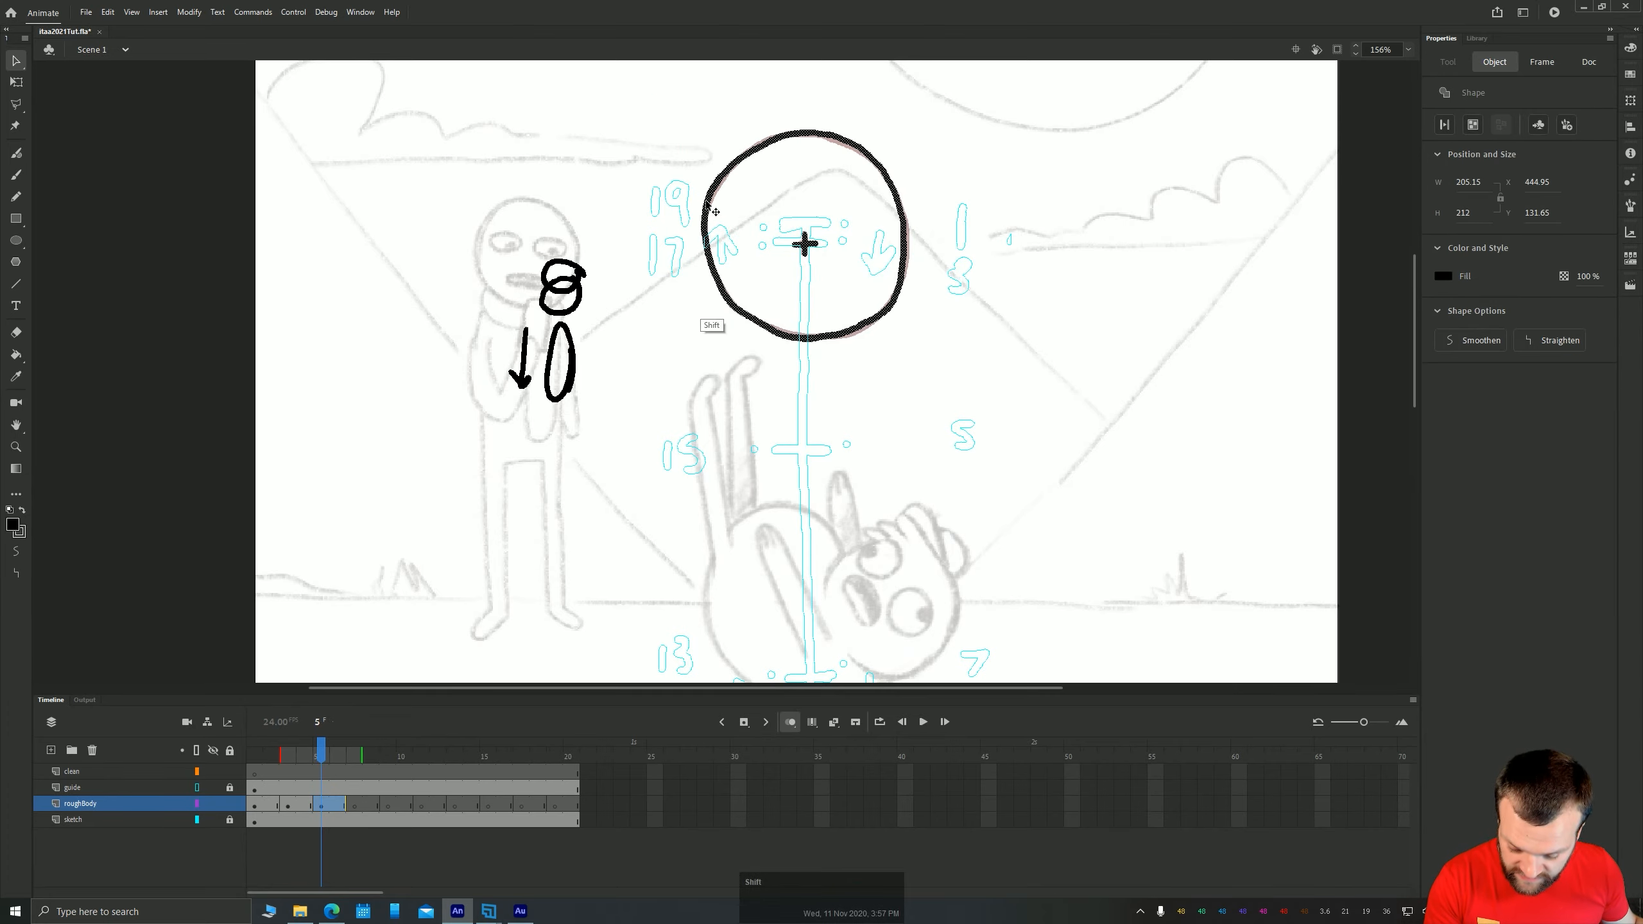
drag(706, 227, 710, 425)
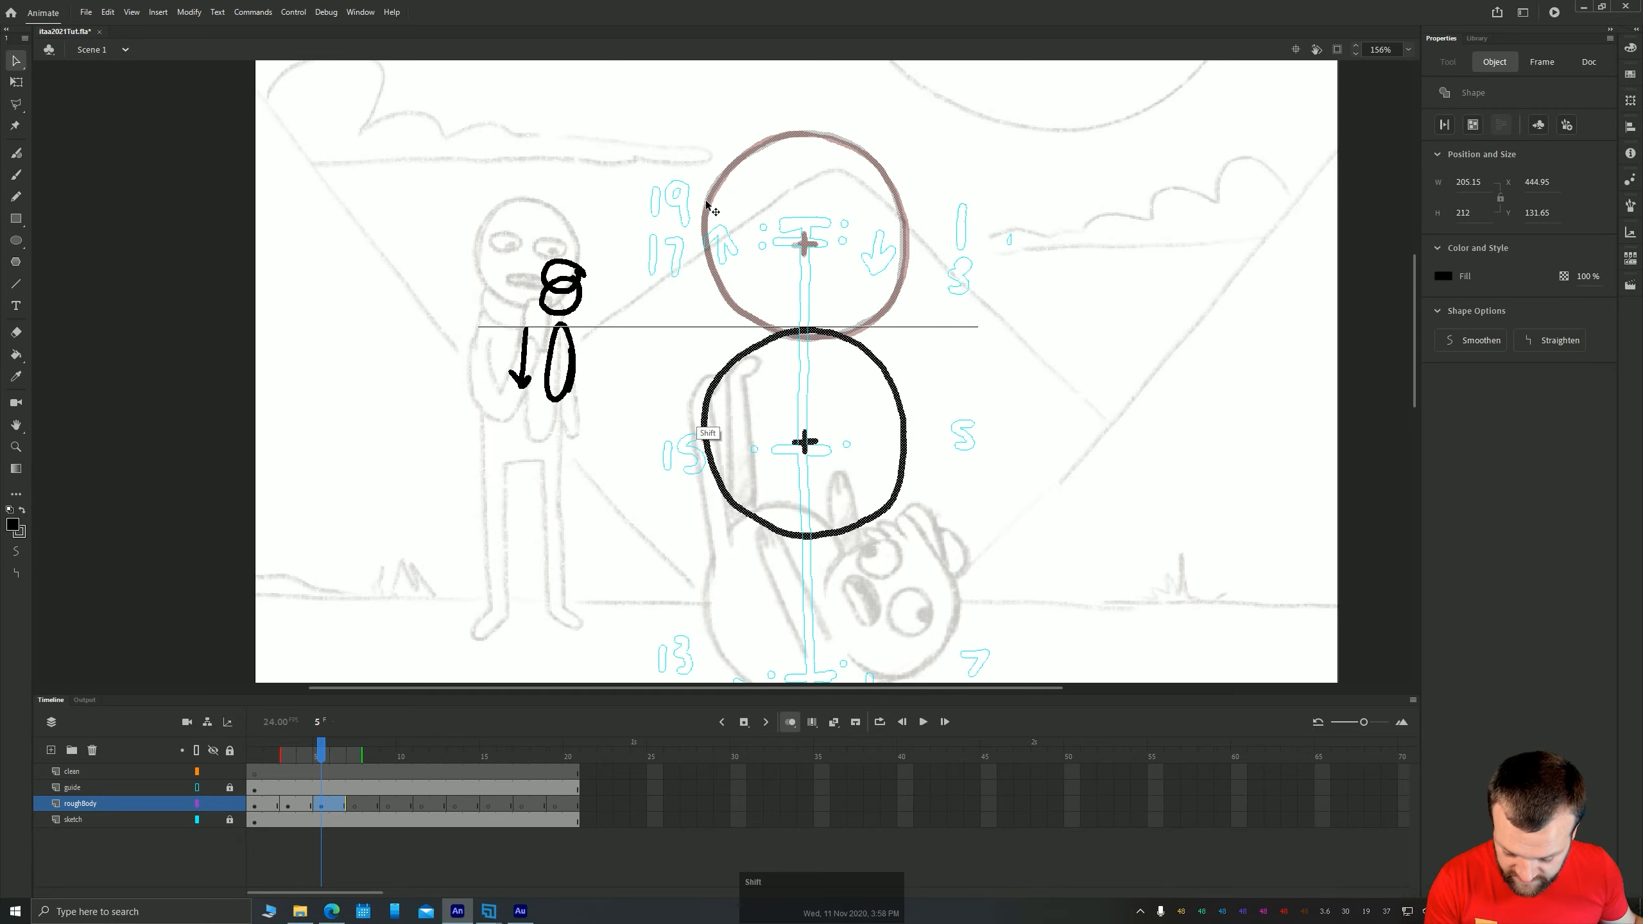
key(Down)
key(Down)
key(Down)
key(Down)
key(Down)
key(Down)
key(Down)
key(Down)
key(Down)
key(Down)
key(Down)
key(Down)
key(Down)
key(Down)
key(Down)
key(Down)
key(Down)
key(Down)
key(Up)
key(Up)
key(Up)
key(Up)
key(Up)
key(Up)
key(Up)
key(Up)
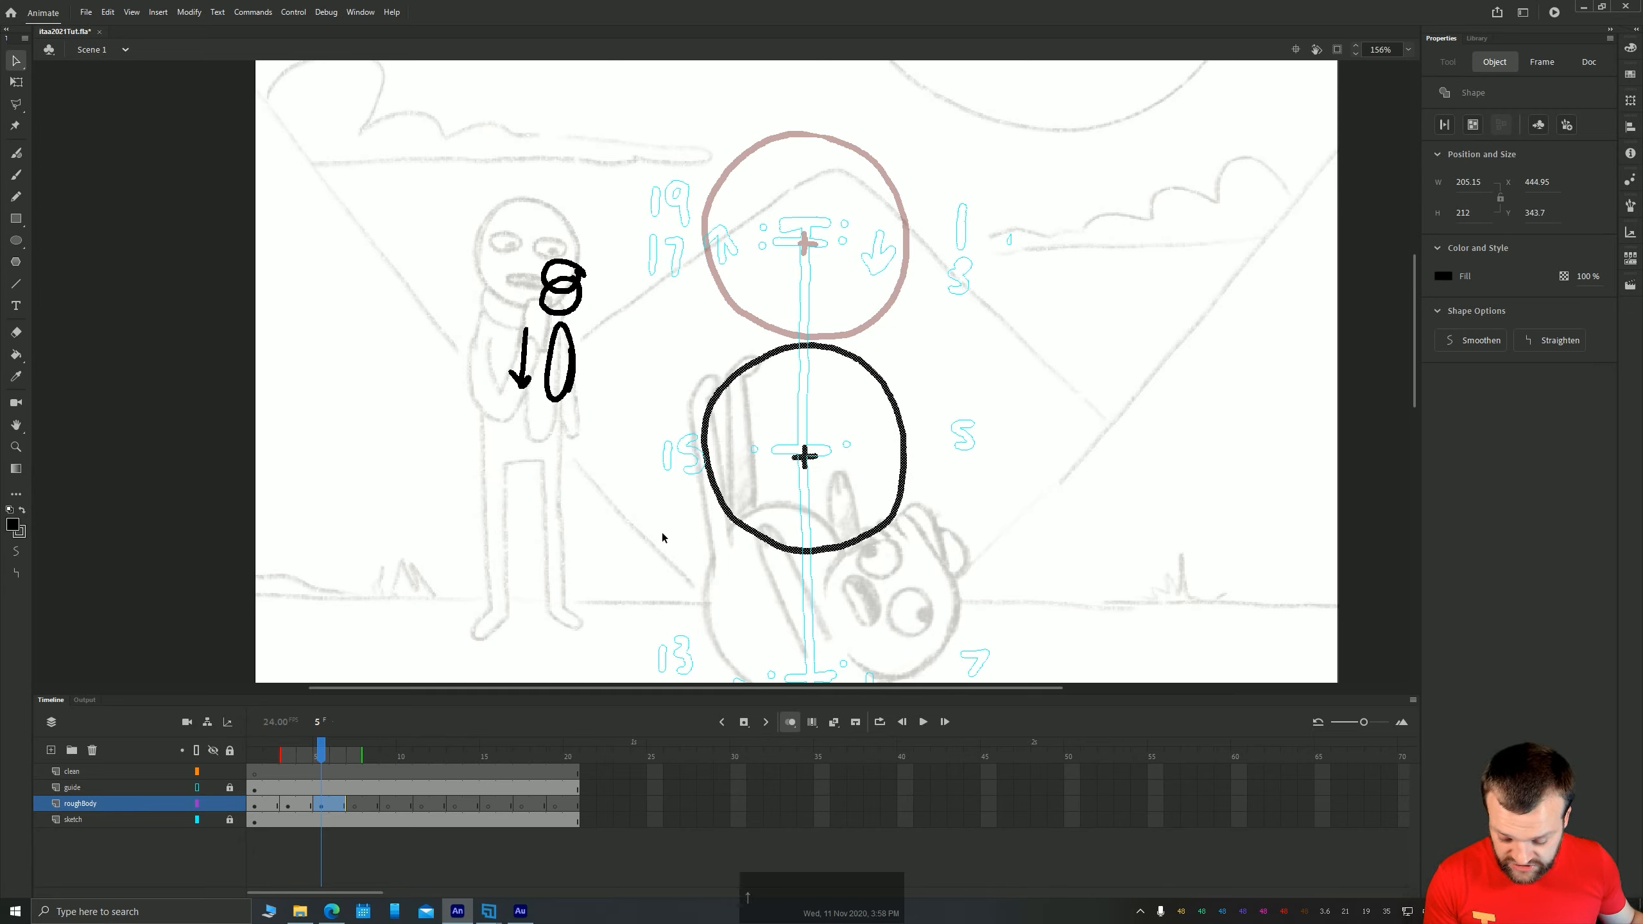
Stretch the frame 5 circle about its centre into a tall oval about 158 wide and 252 high with Free Transform
key(q)
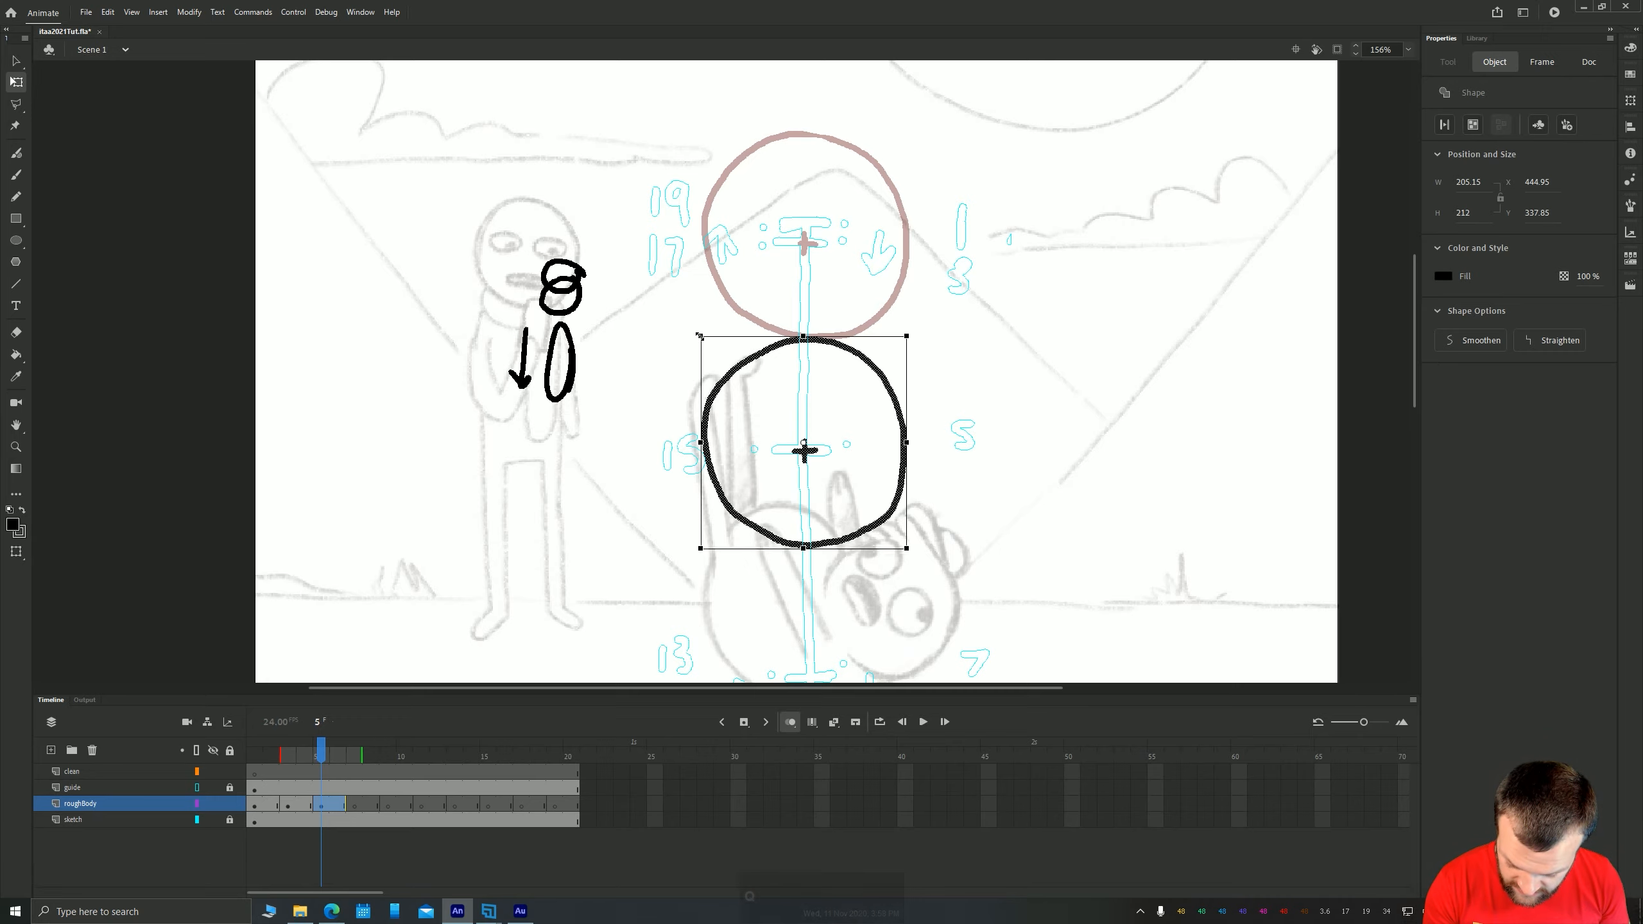
mouse_move(705, 339)
mouse_down()
mouse_move(724, 316)
mouse_move(700, 335)
mouse_up()
click(604, 518)
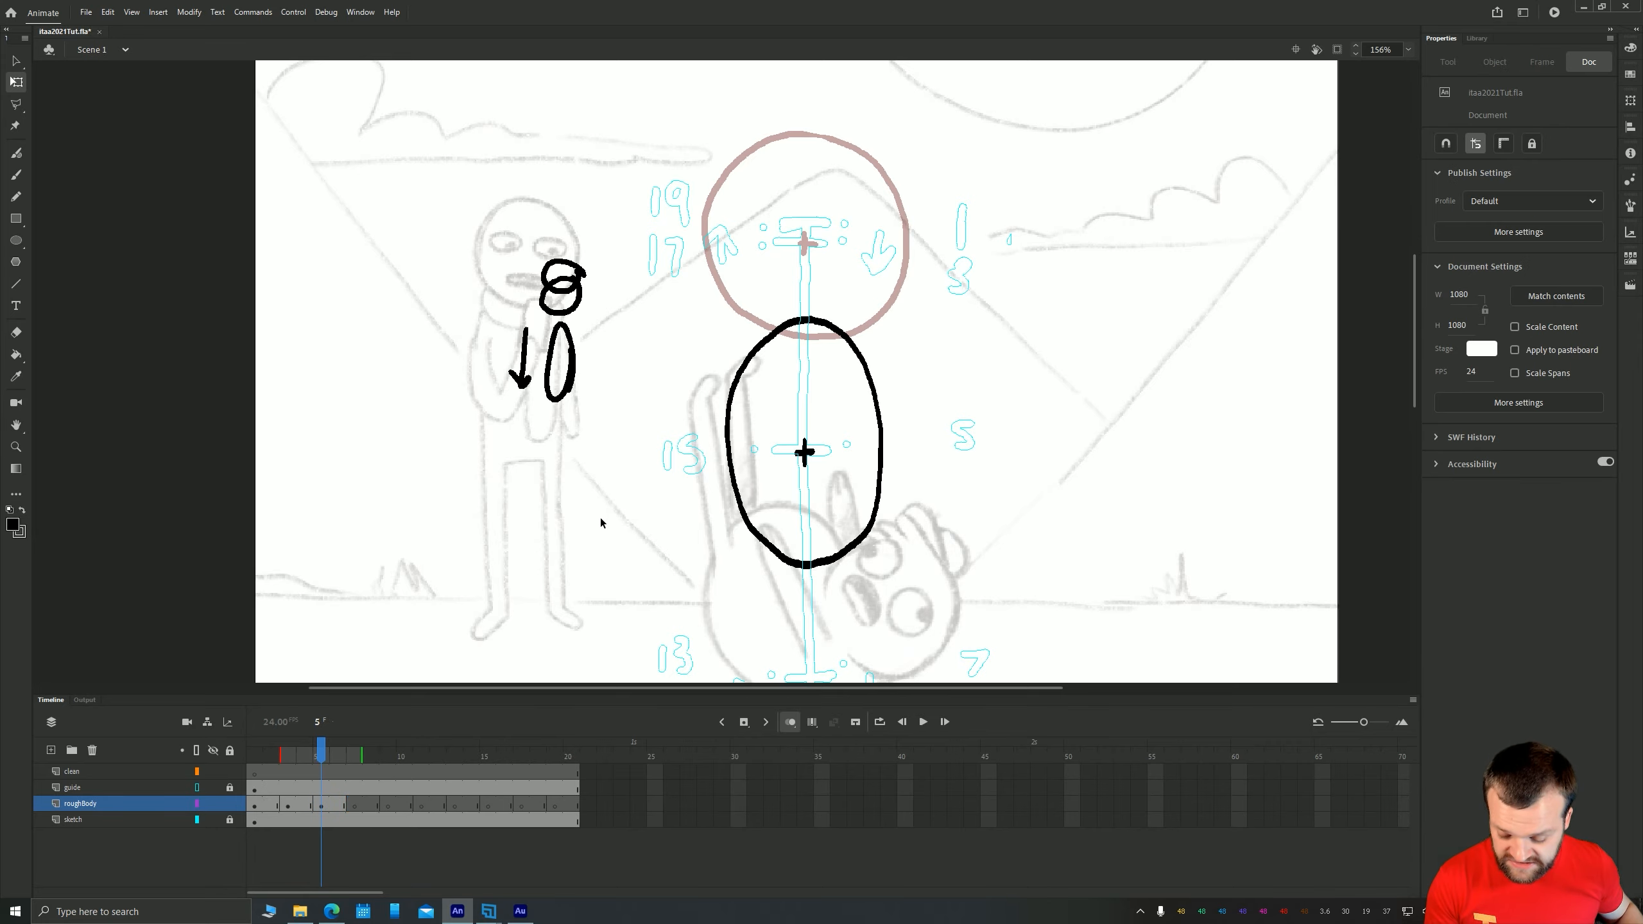
Delete the doodled circles, arrow and small oval over the standing character on frame 5
key(space)
drag(558, 558, 576, 419)
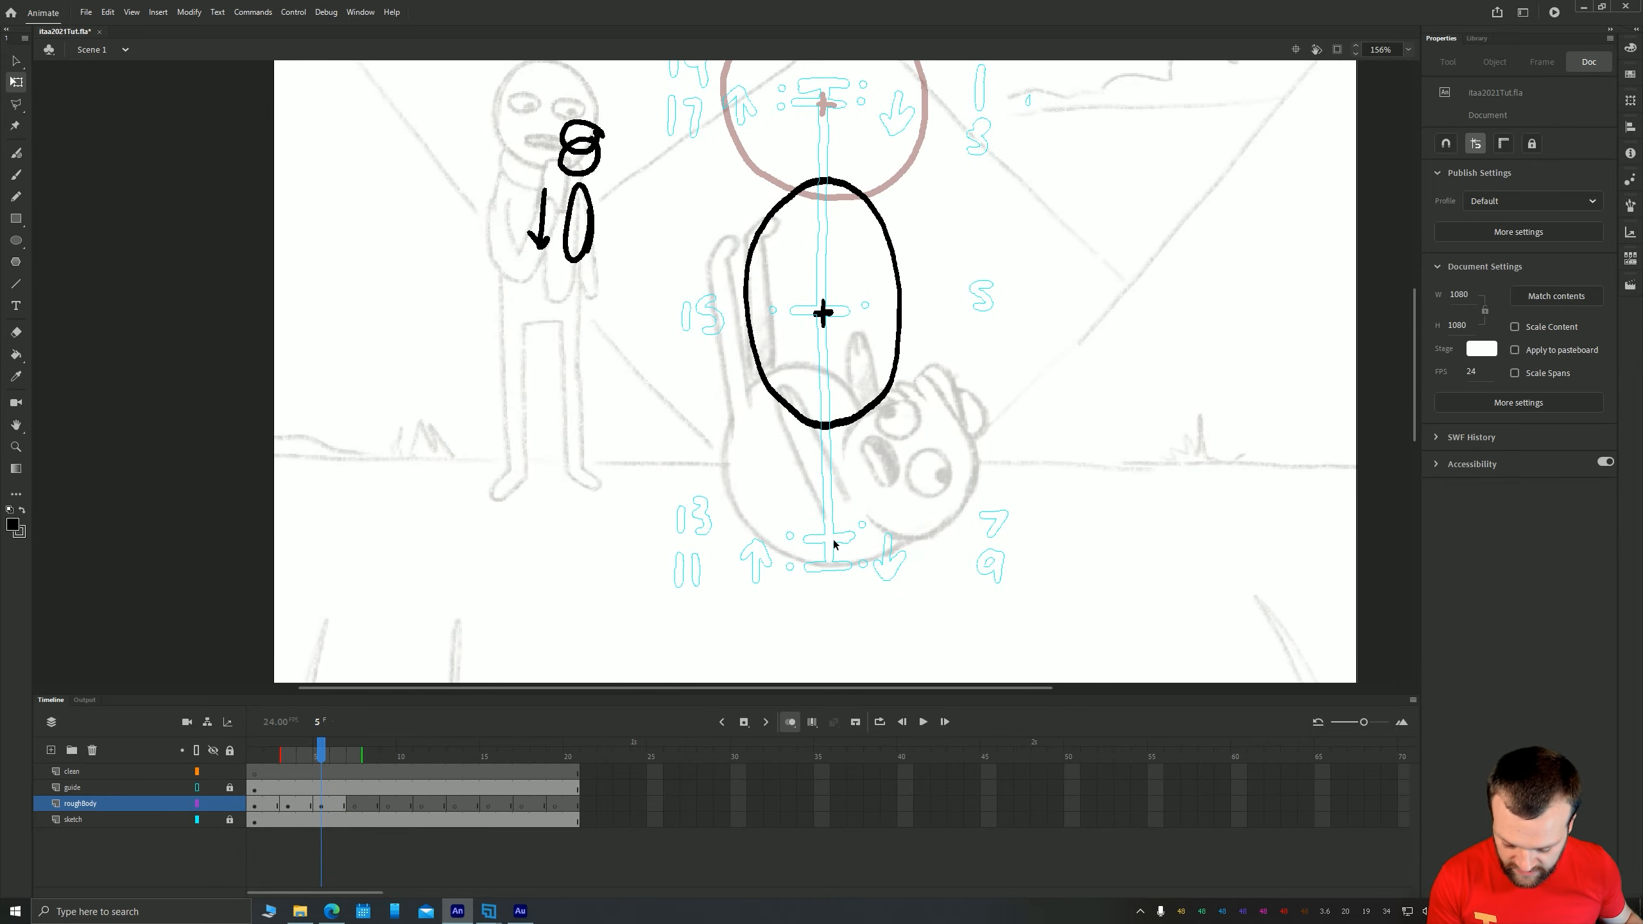
click(323, 804)
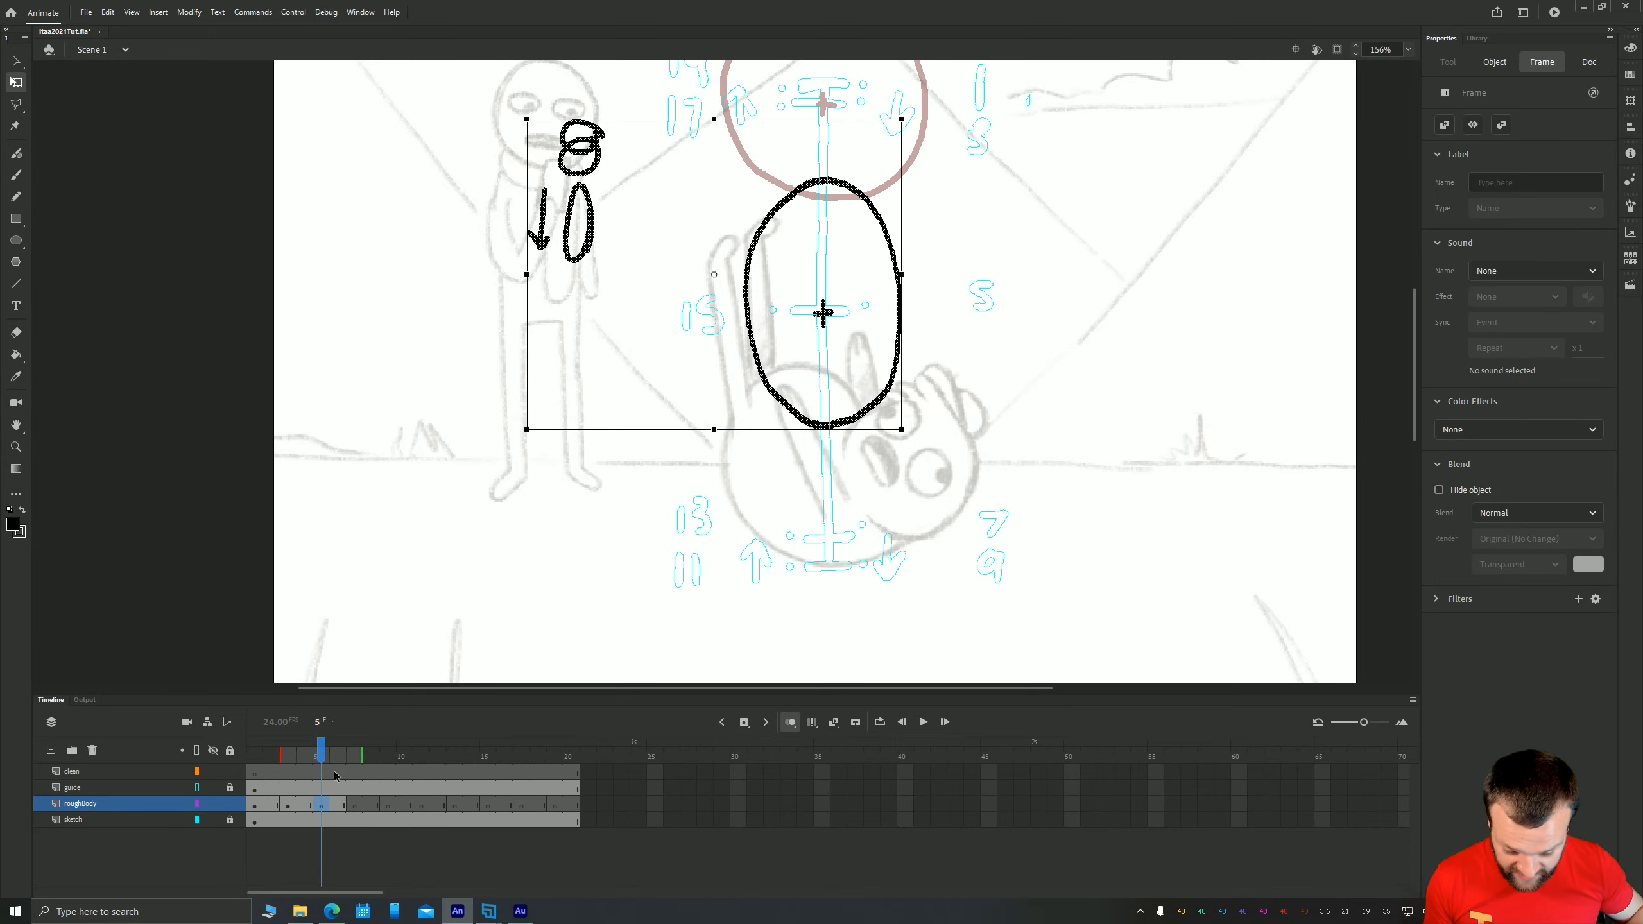
key(v)
click(446, 275)
key(space)
drag(444, 228, 501, 398)
mouse_move(719, 481)
mouse_down()
mouse_move(488, 206)
mouse_move(719, 481)
mouse_up()
key(Delete)
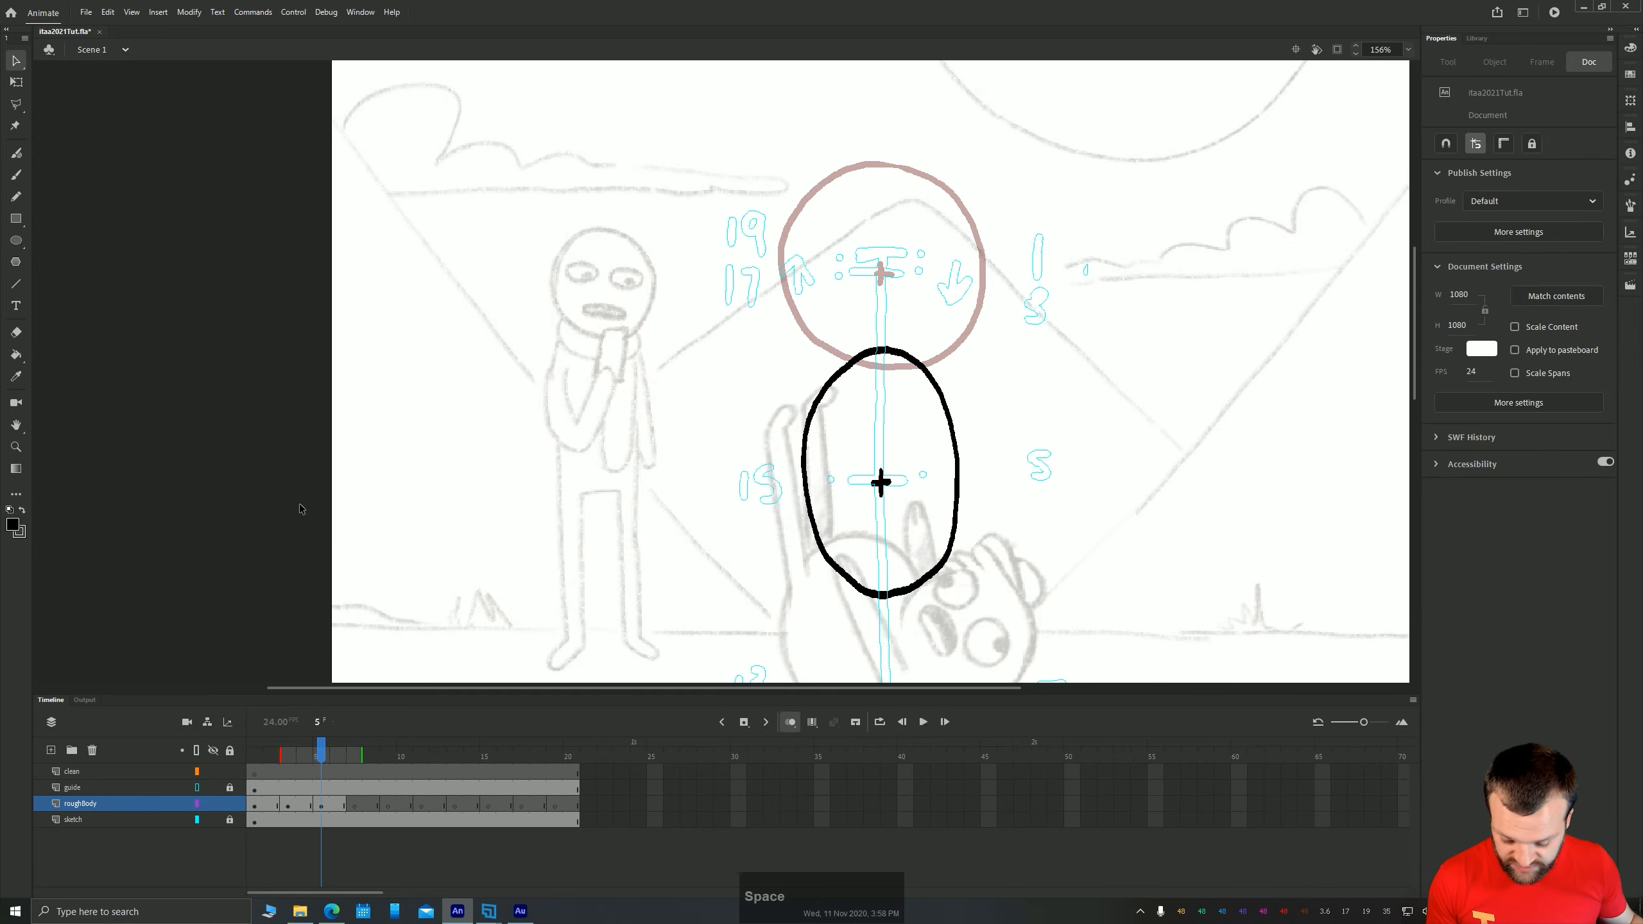
Copy the oval and cross from frame 5 and paste them in place on frame 7 of roughBody
key(space)
drag(593, 552, 511, 370)
drag(948, 478, 622, 104)
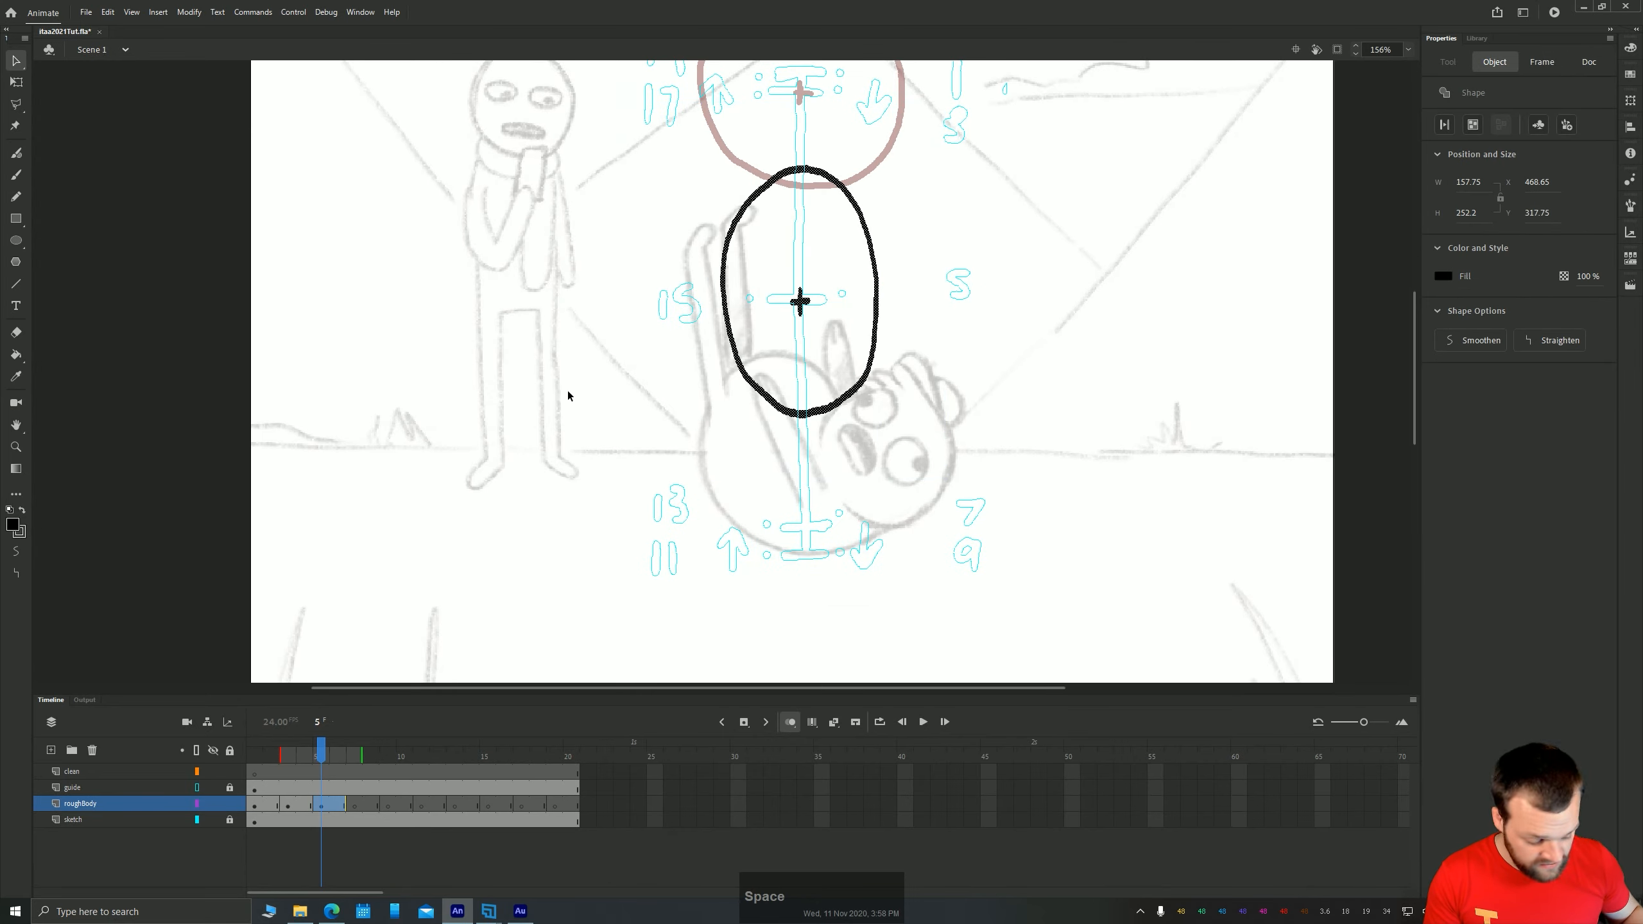
click(354, 805)
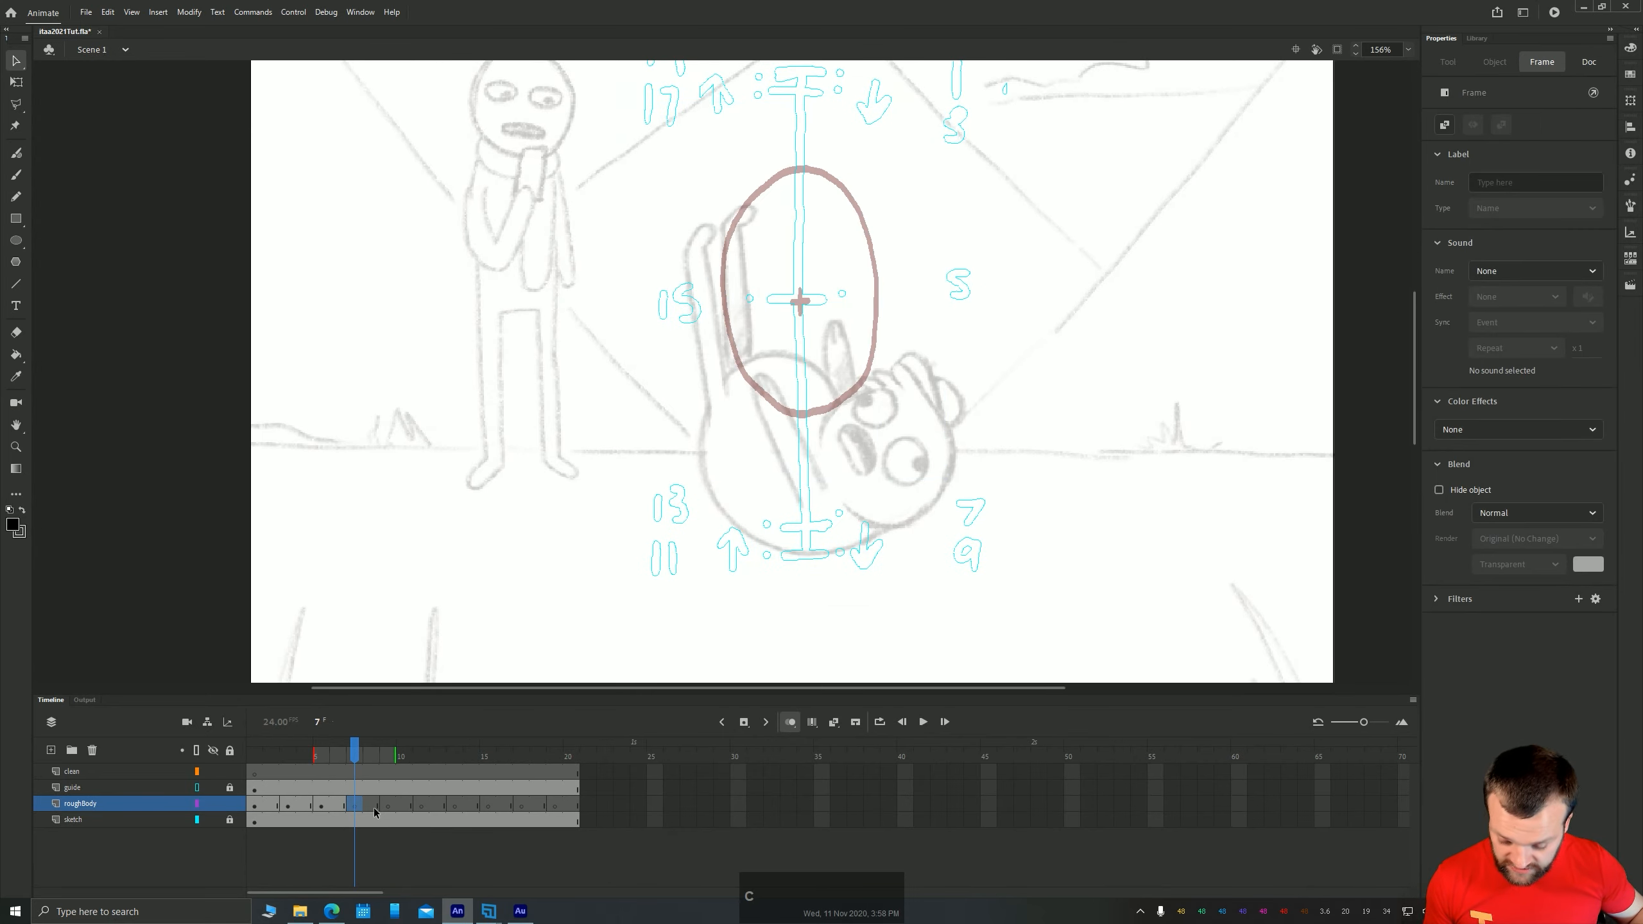
key(ctrl+shift+v)
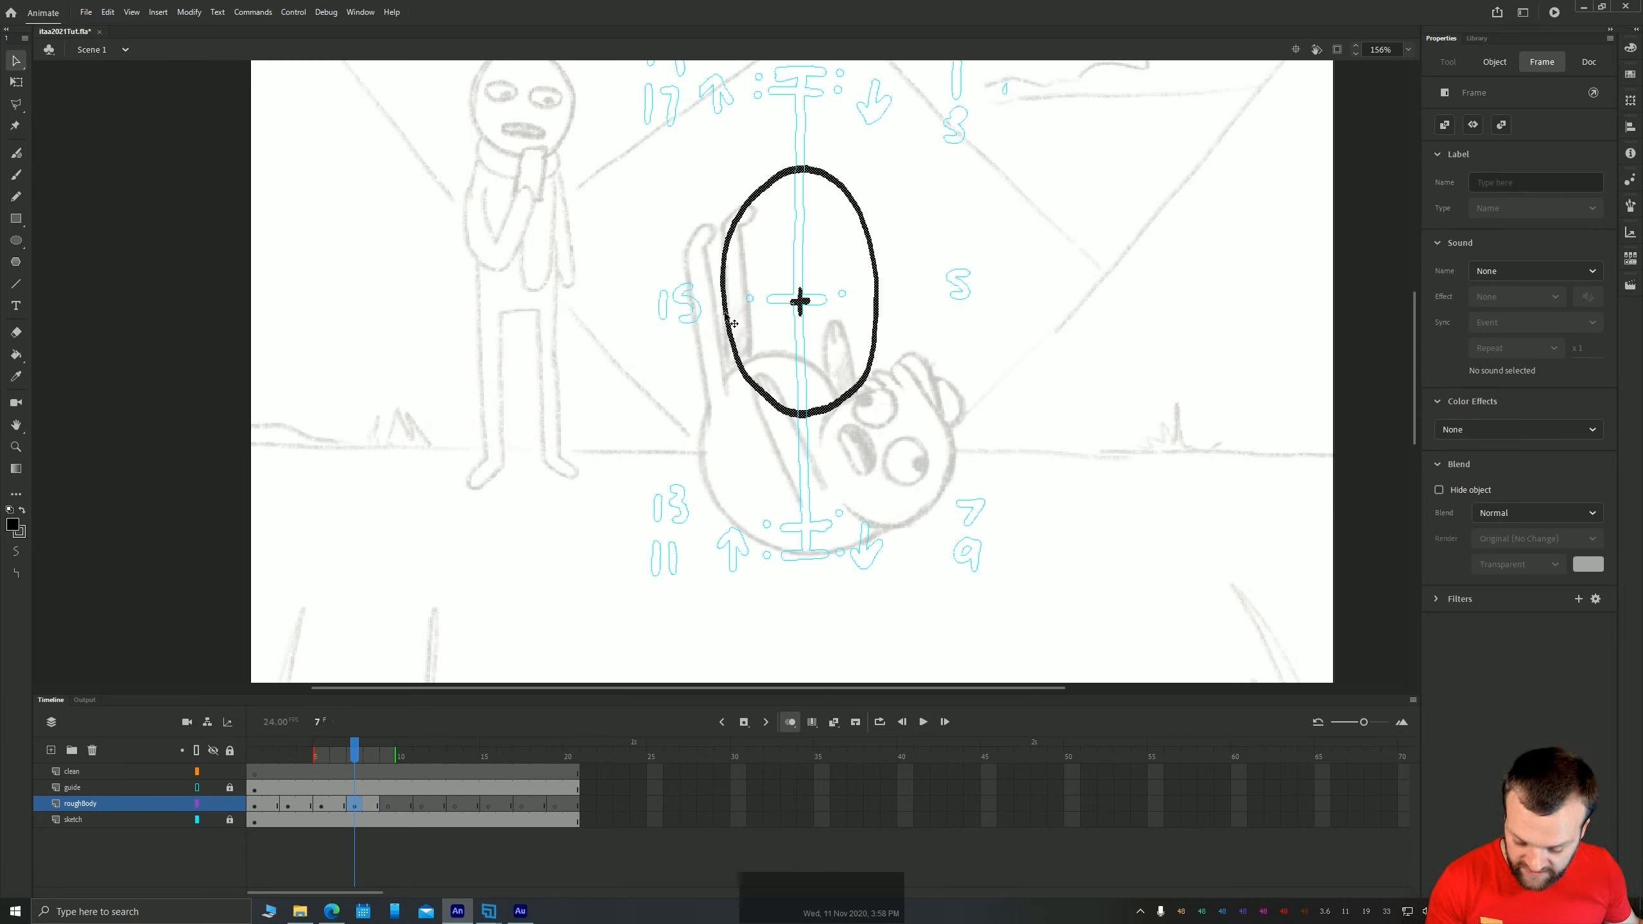
Move the frame 7 oval down so its base meets the guide's lowest mark, stretching it to about 144 wide and 283 high
mouse_move(724, 310)
mouse_down()
mouse_move(724, 414)
mouse_move(727, 284)
mouse_up()
key(q)
drag(800, 536, 800, 552)
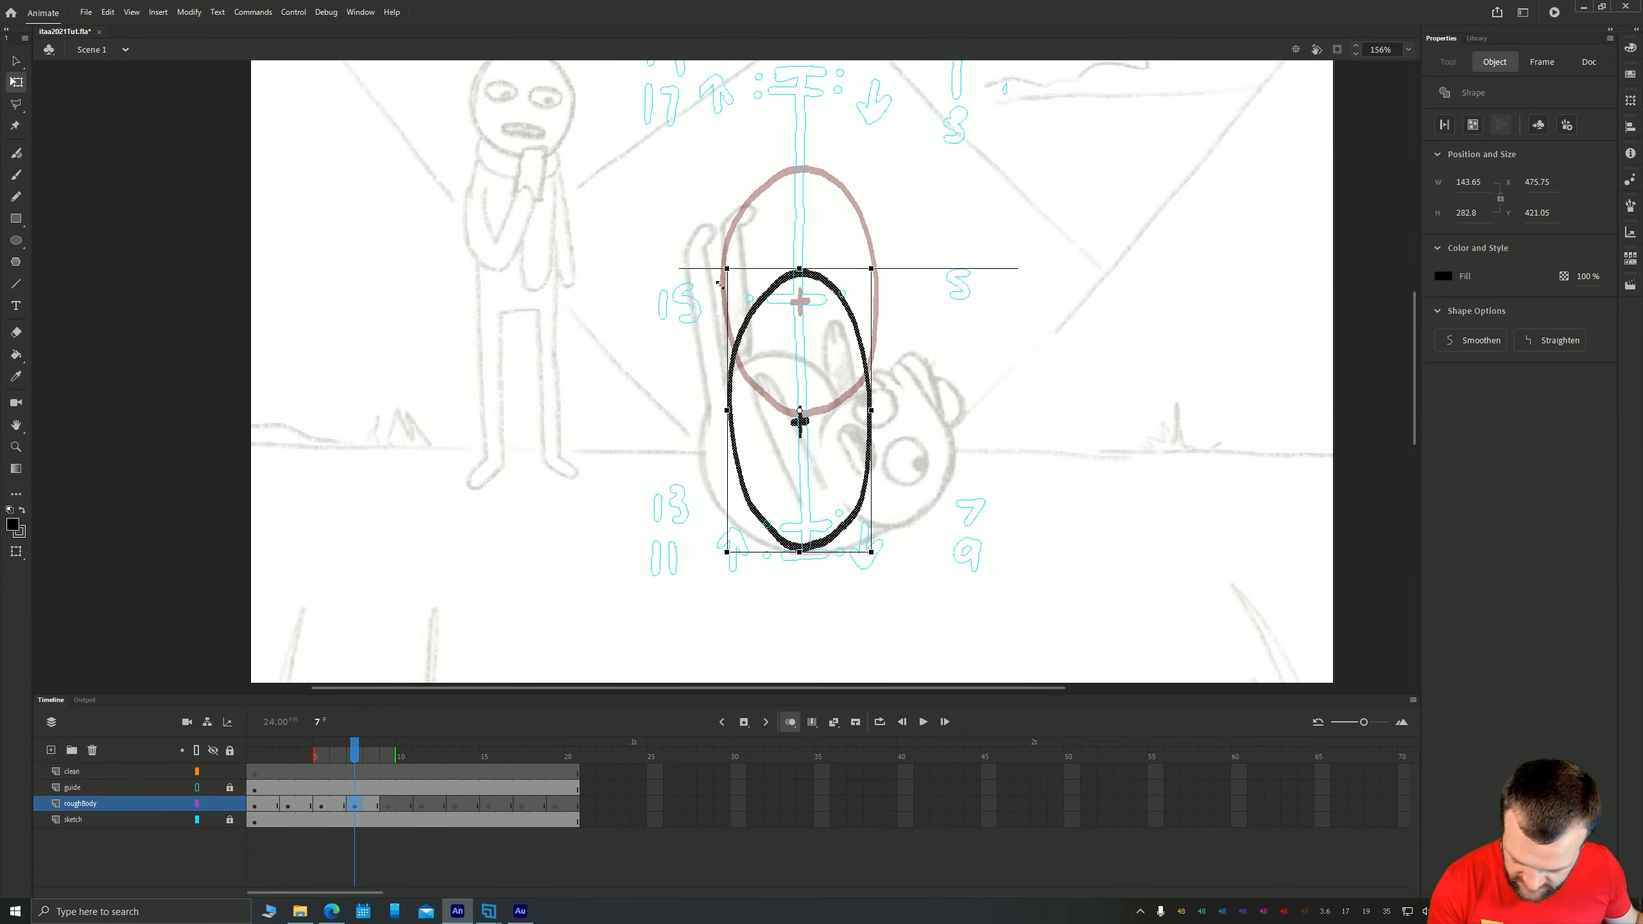
key(shift+Down)
key(Up)
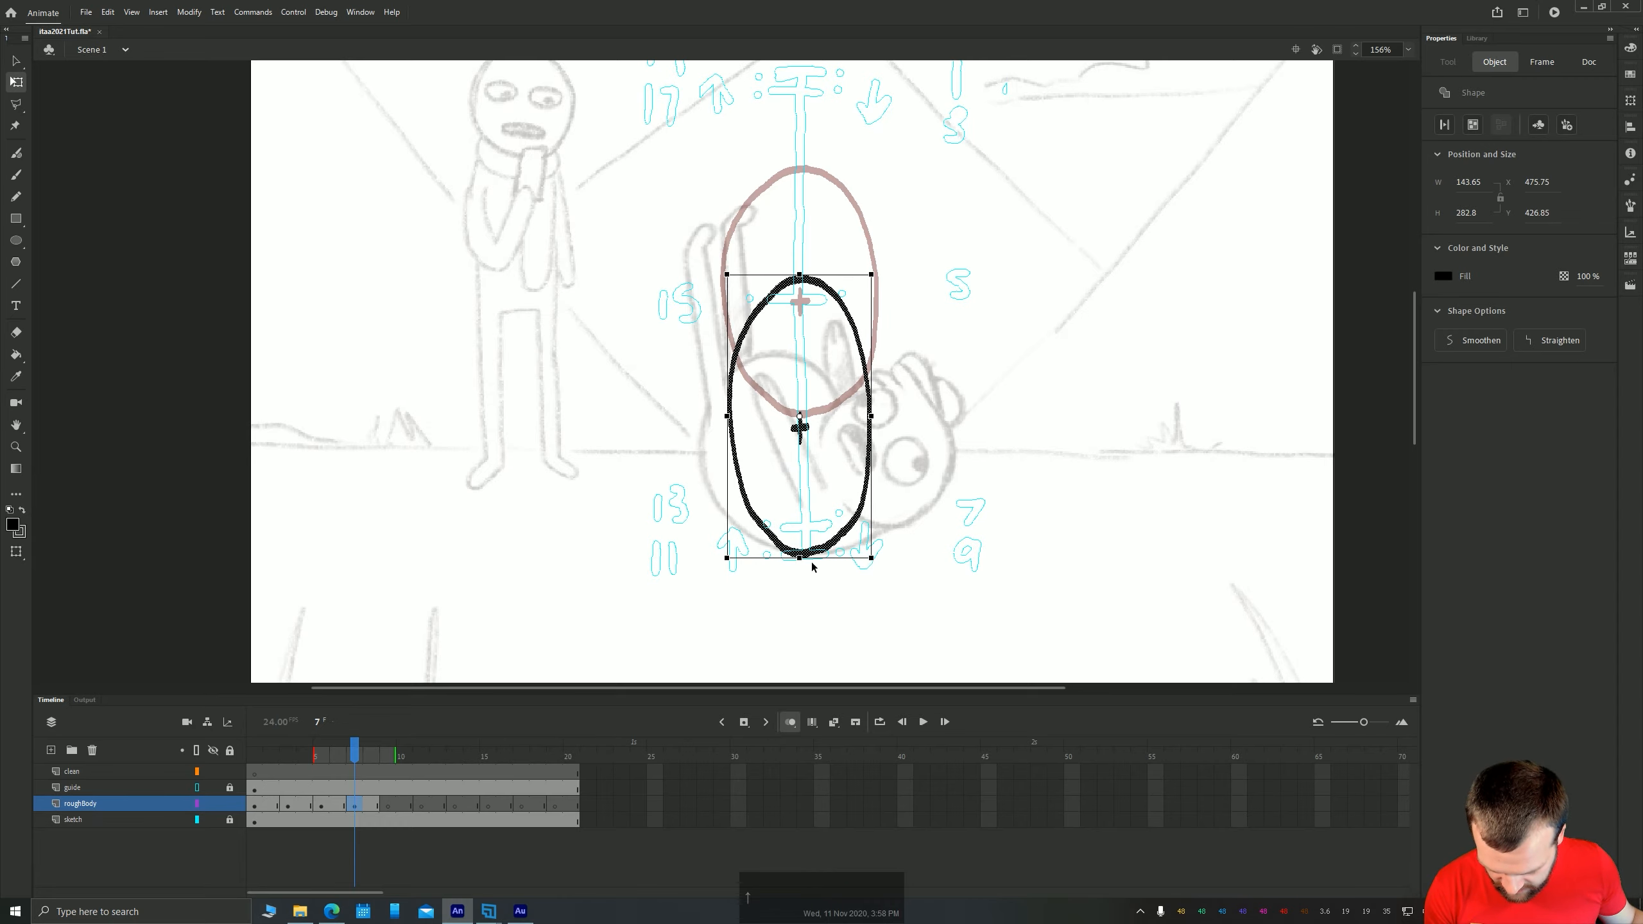
key(Right)
key(Right)
click(418, 536)
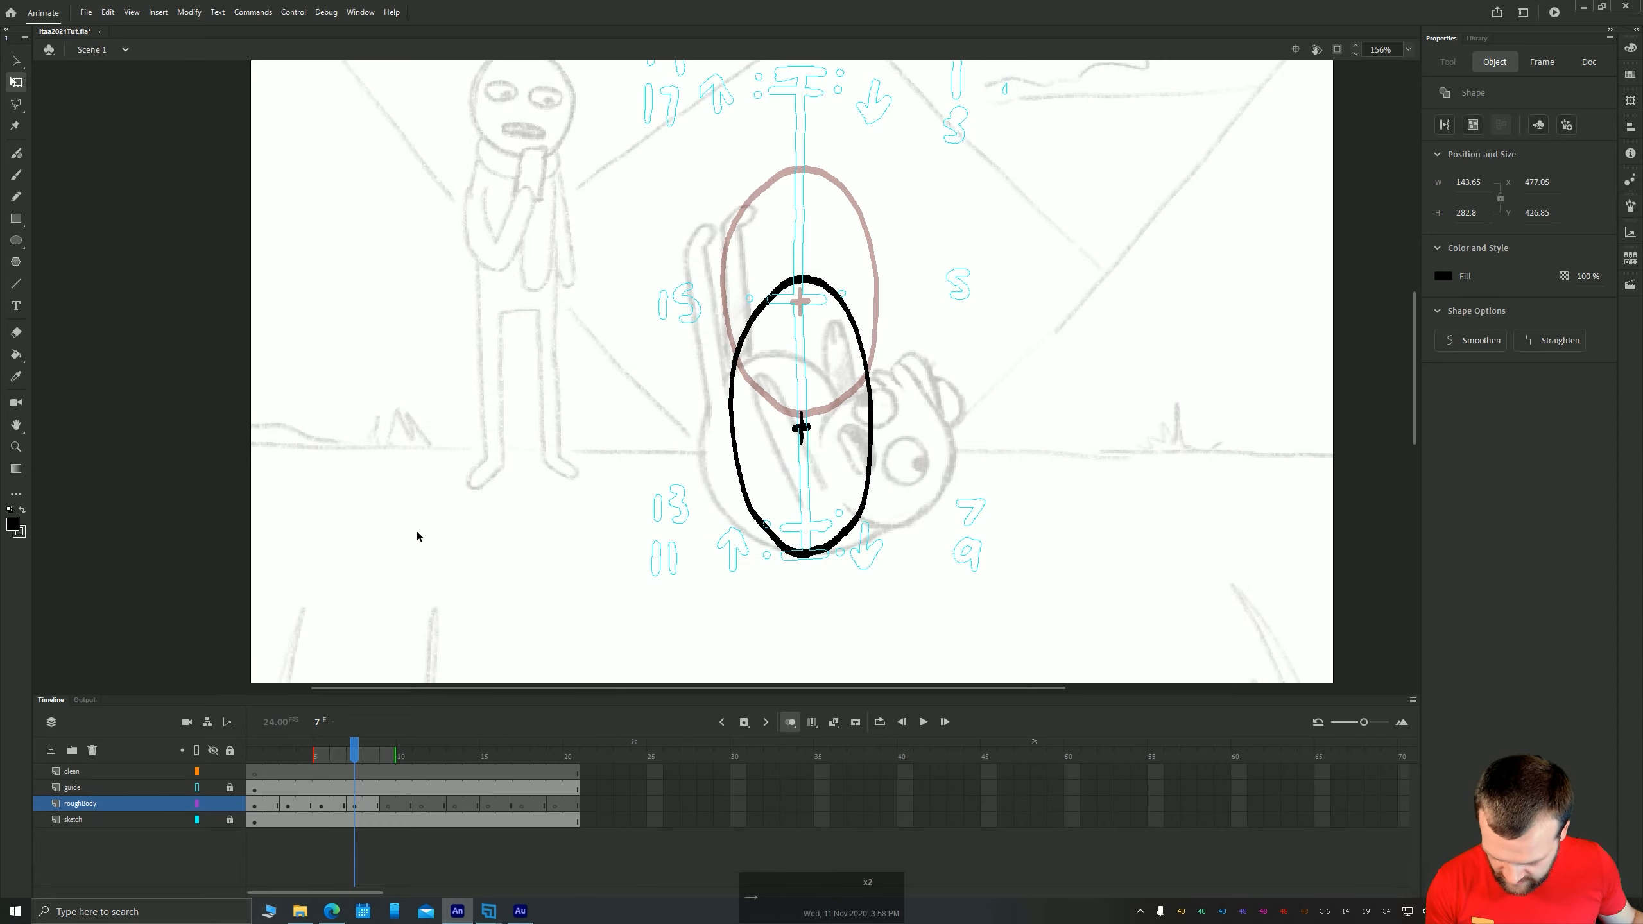
Scrub the timeline from frame 1 to frame 9 to review the falling motion, and select frame 9 of roughBody
key(alt+comma)
key(alt+comma)
key(alt+comma)
key(space)
drag(371, 402, 369, 487)
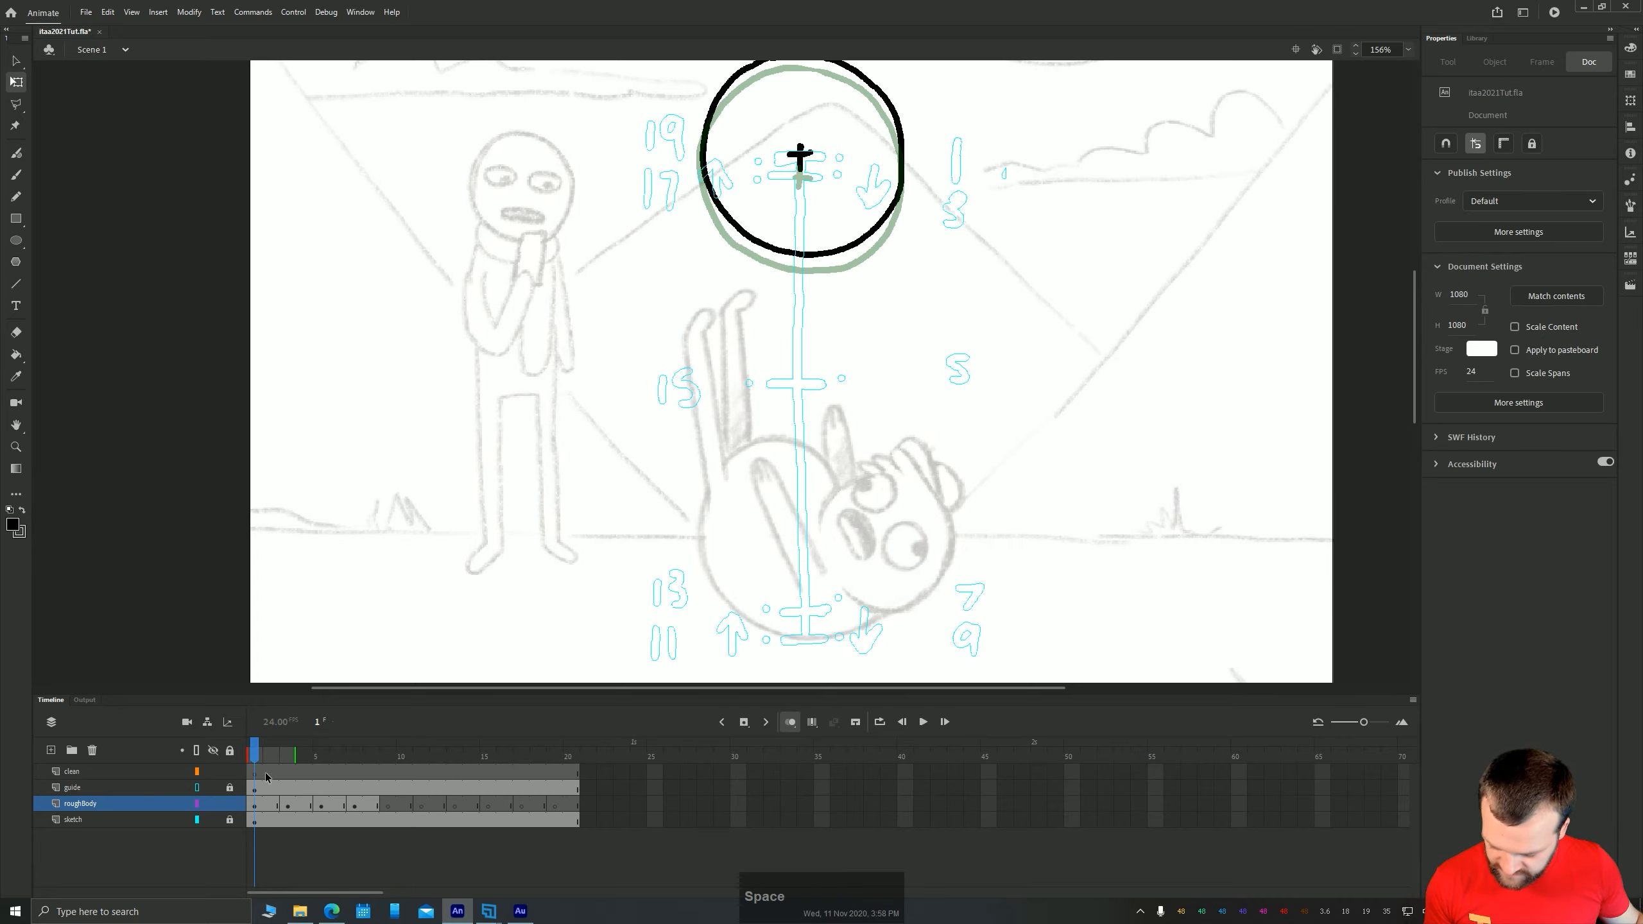
drag(256, 756, 388, 756)
click(387, 804)
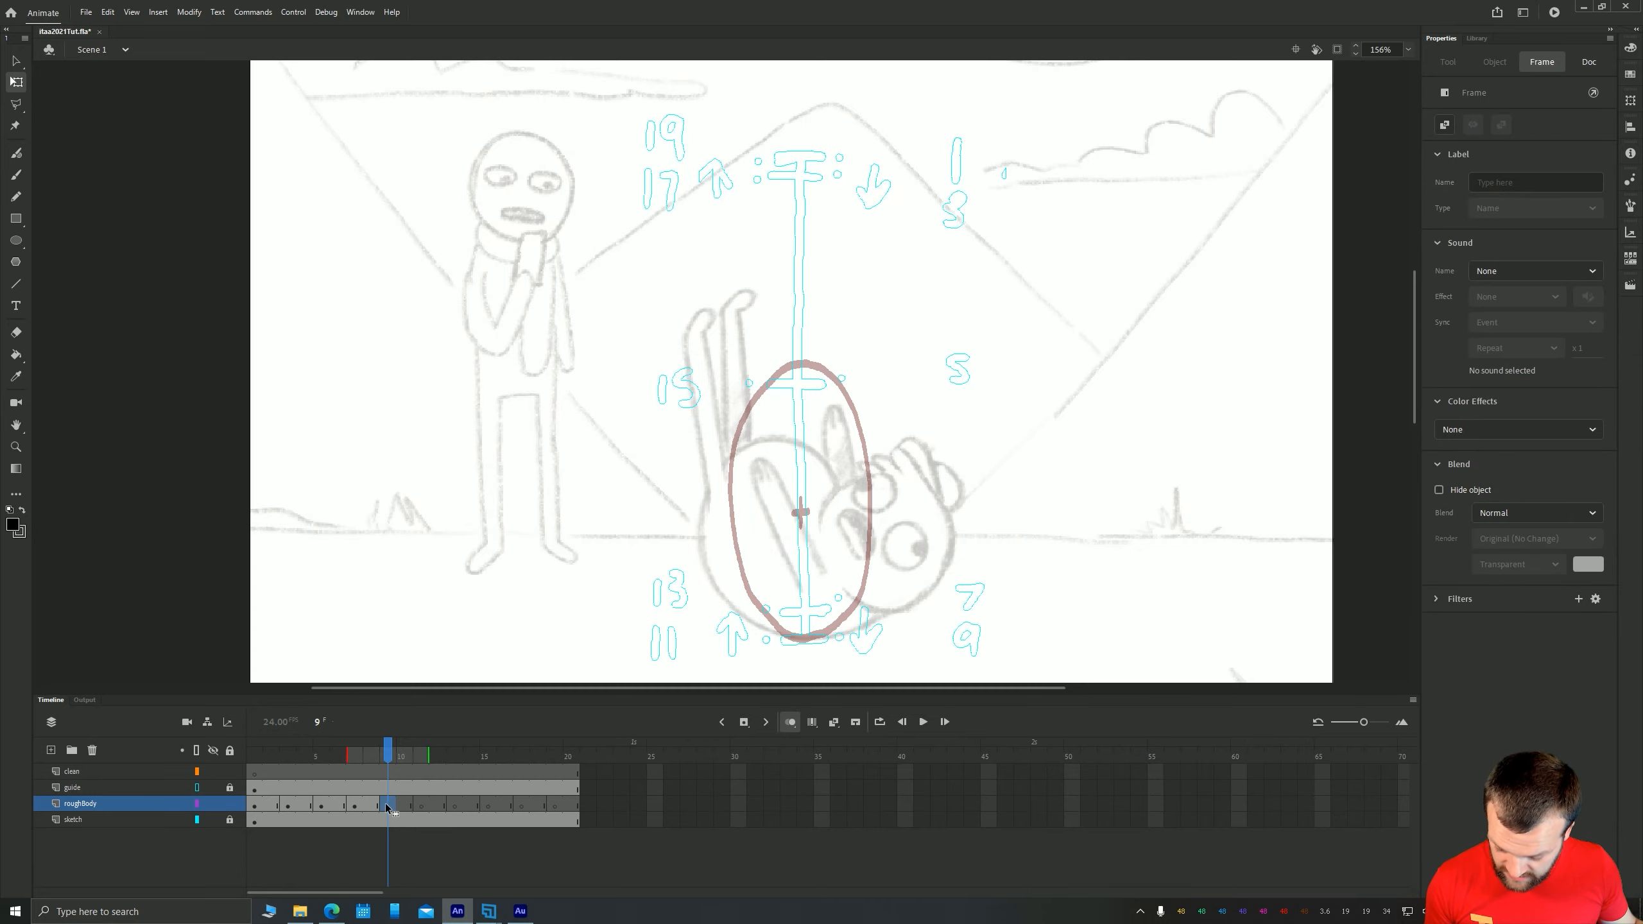
Try tracing the onion-skinned oval and cross onto frame 9 and transforming the copy, and delete the attempt
key(b)
drag(586, 526, 577, 478)
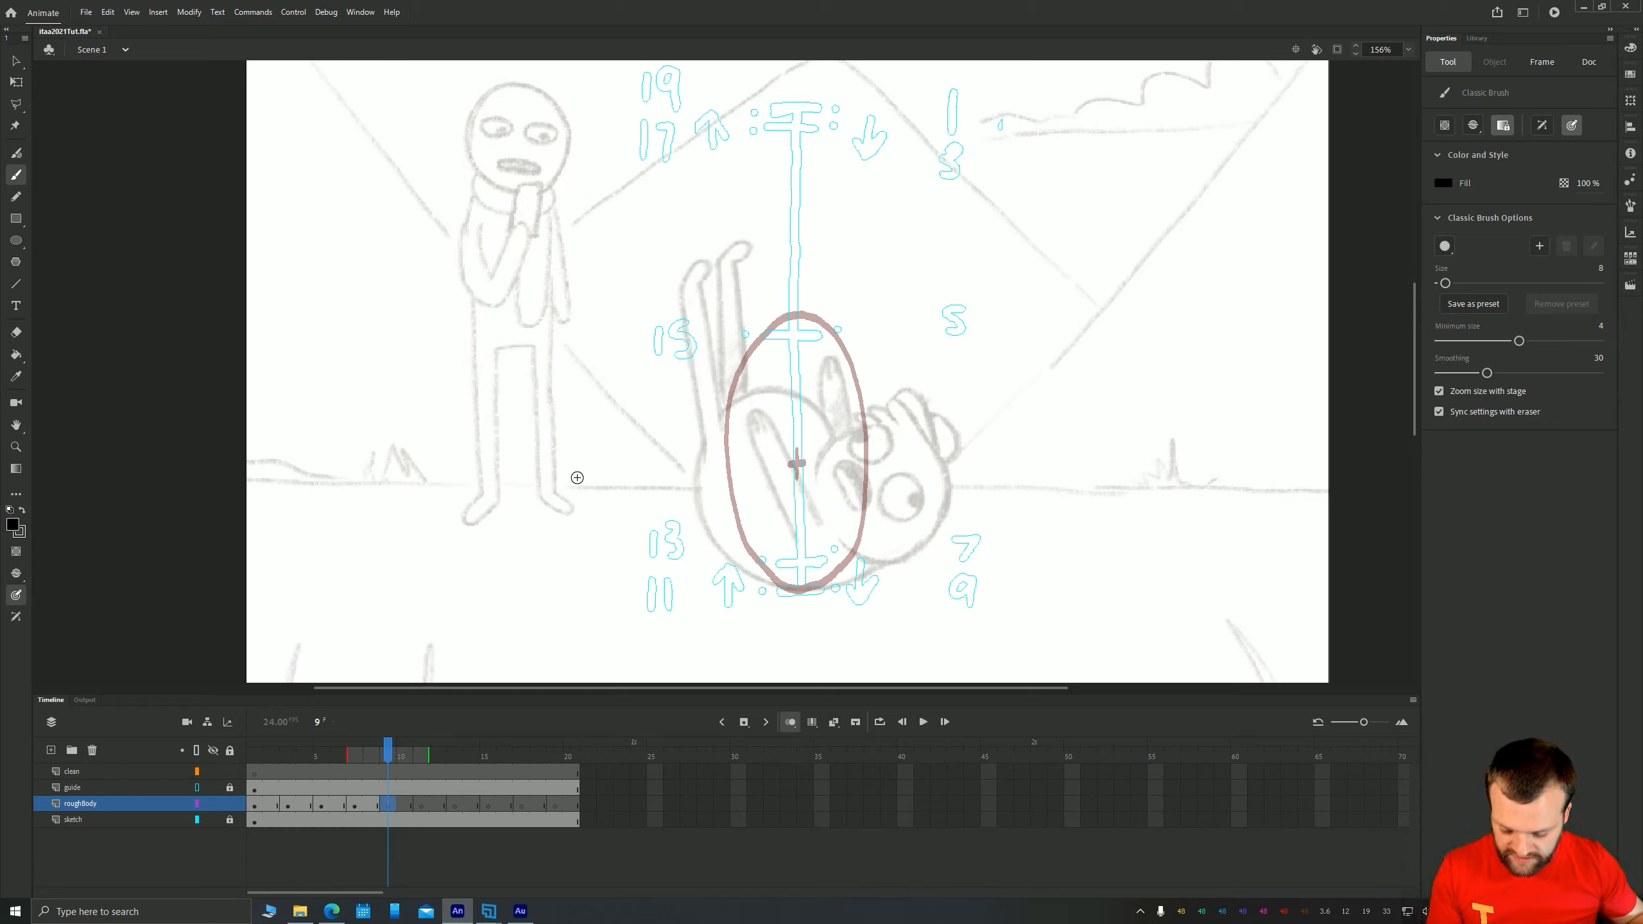
drag(797, 453, 797, 471)
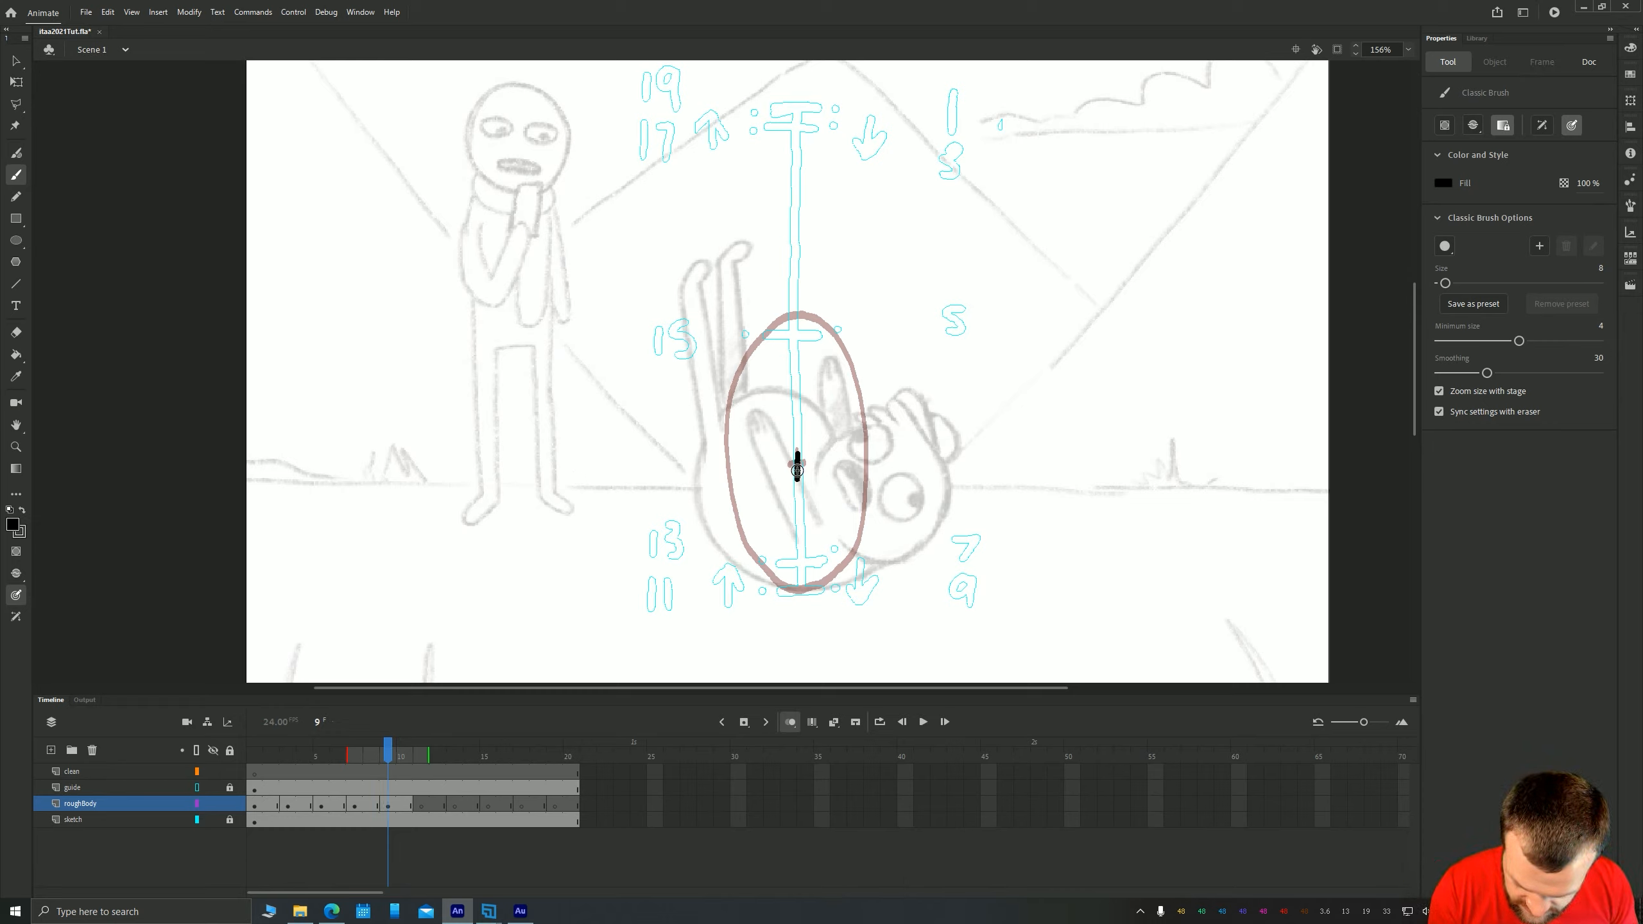
mouse_move(834, 336)
mouse_down()
mouse_move(855, 550)
mouse_move(808, 322)
mouse_move(837, 334)
mouse_up()
key(q)
key(ctrl+a)
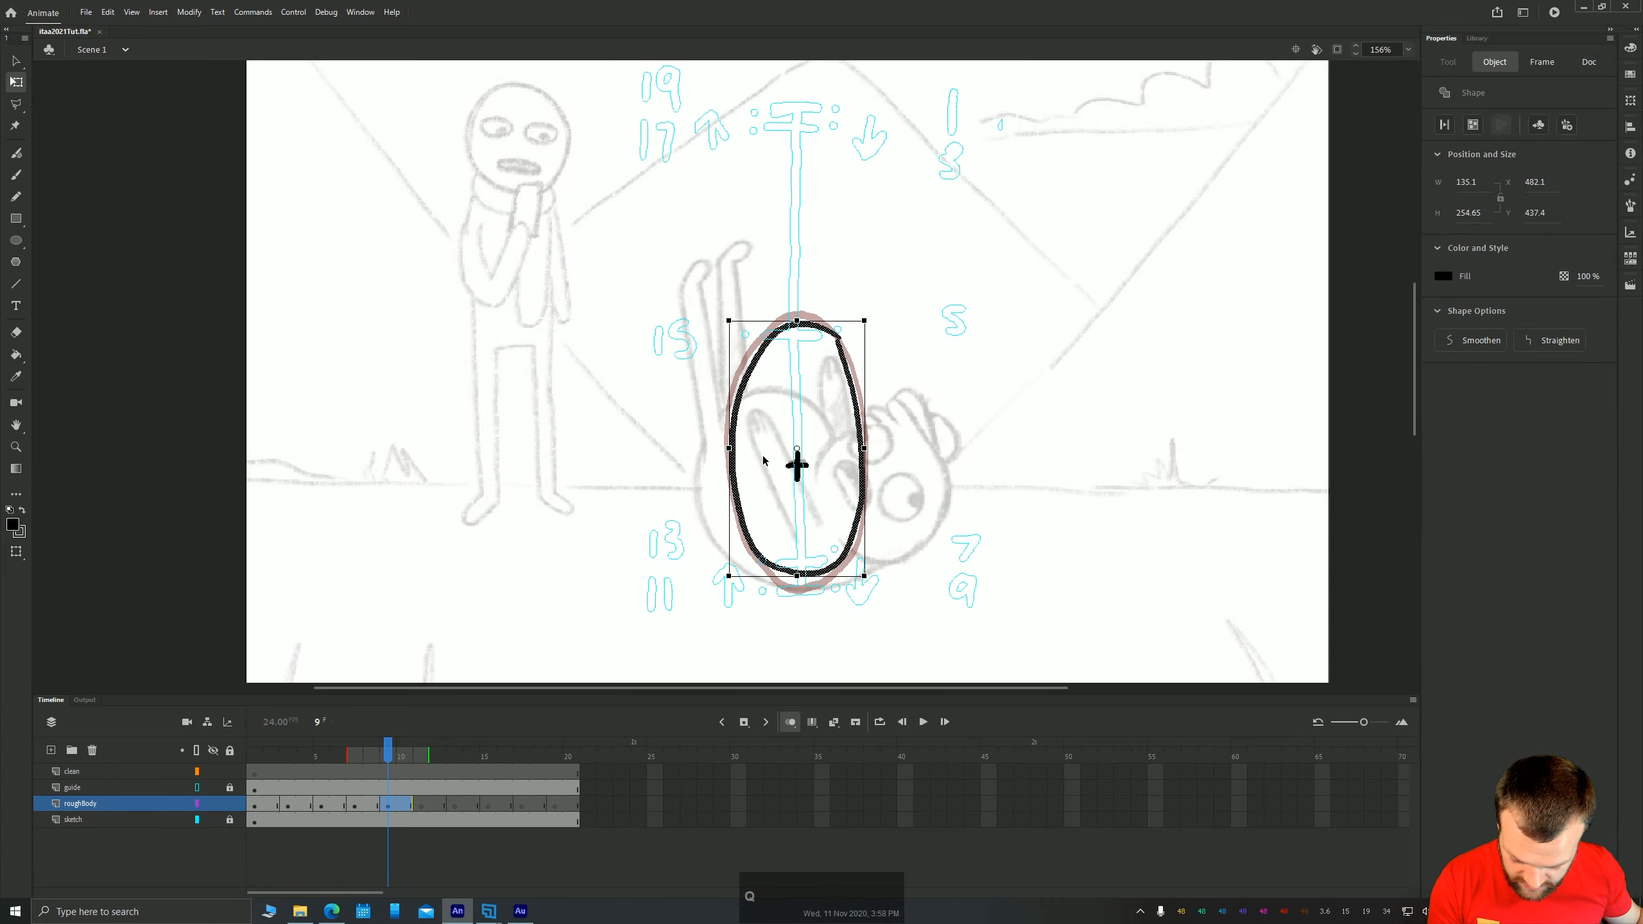
drag(731, 327, 664, 525)
key(Delete)
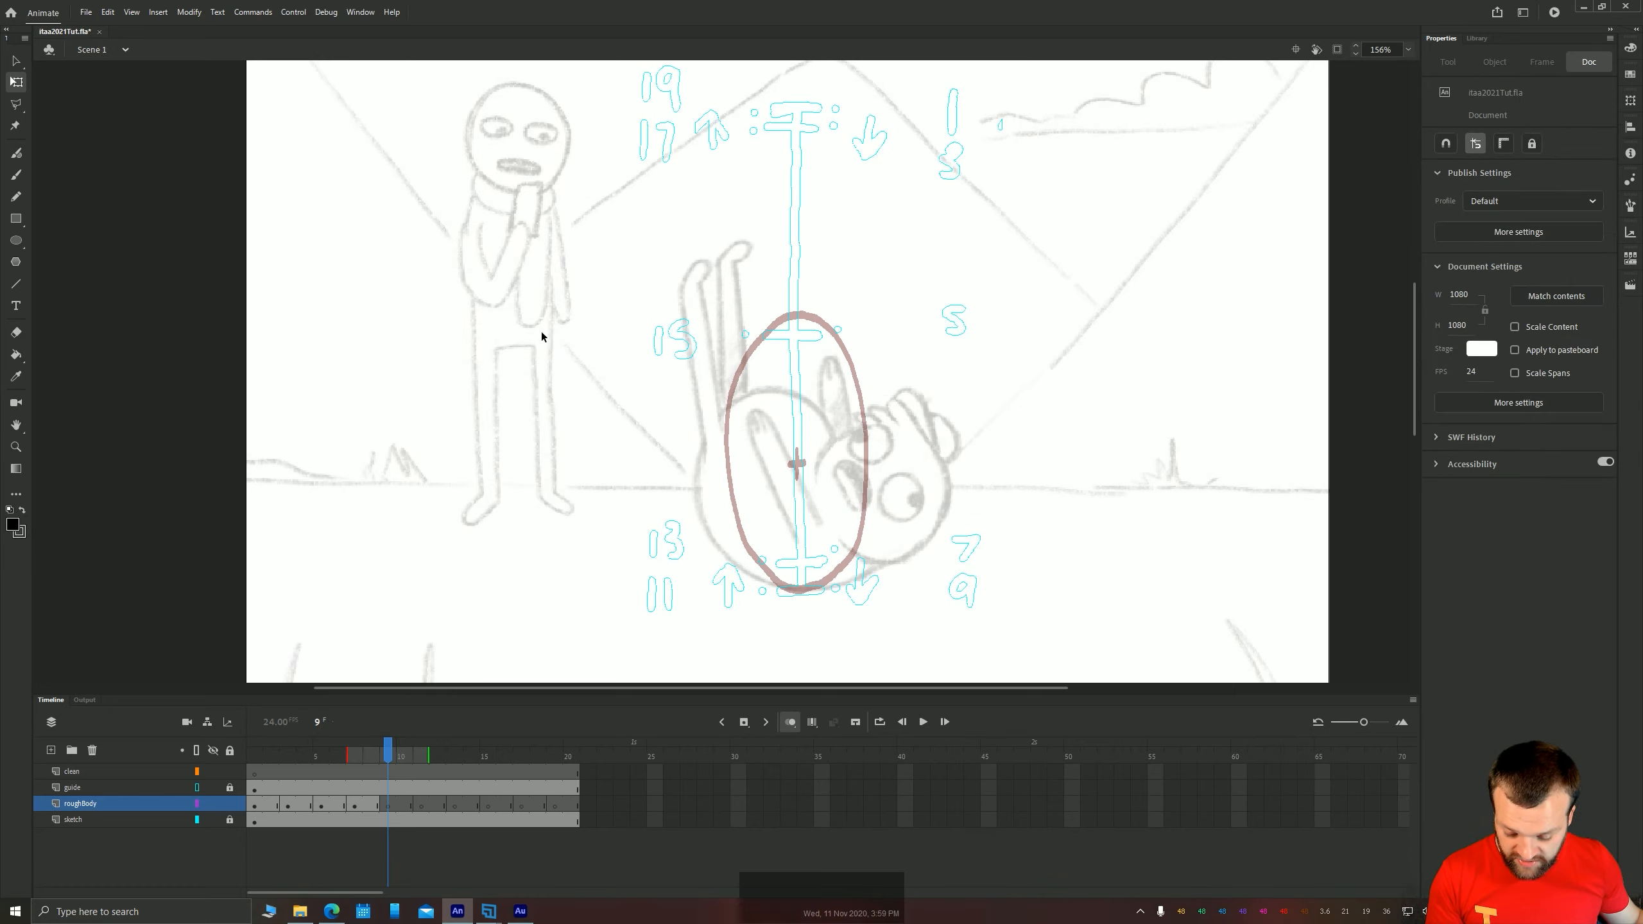
Brush a small cross on the guide's lowest mark on frame 9 of roughBody
key(b)
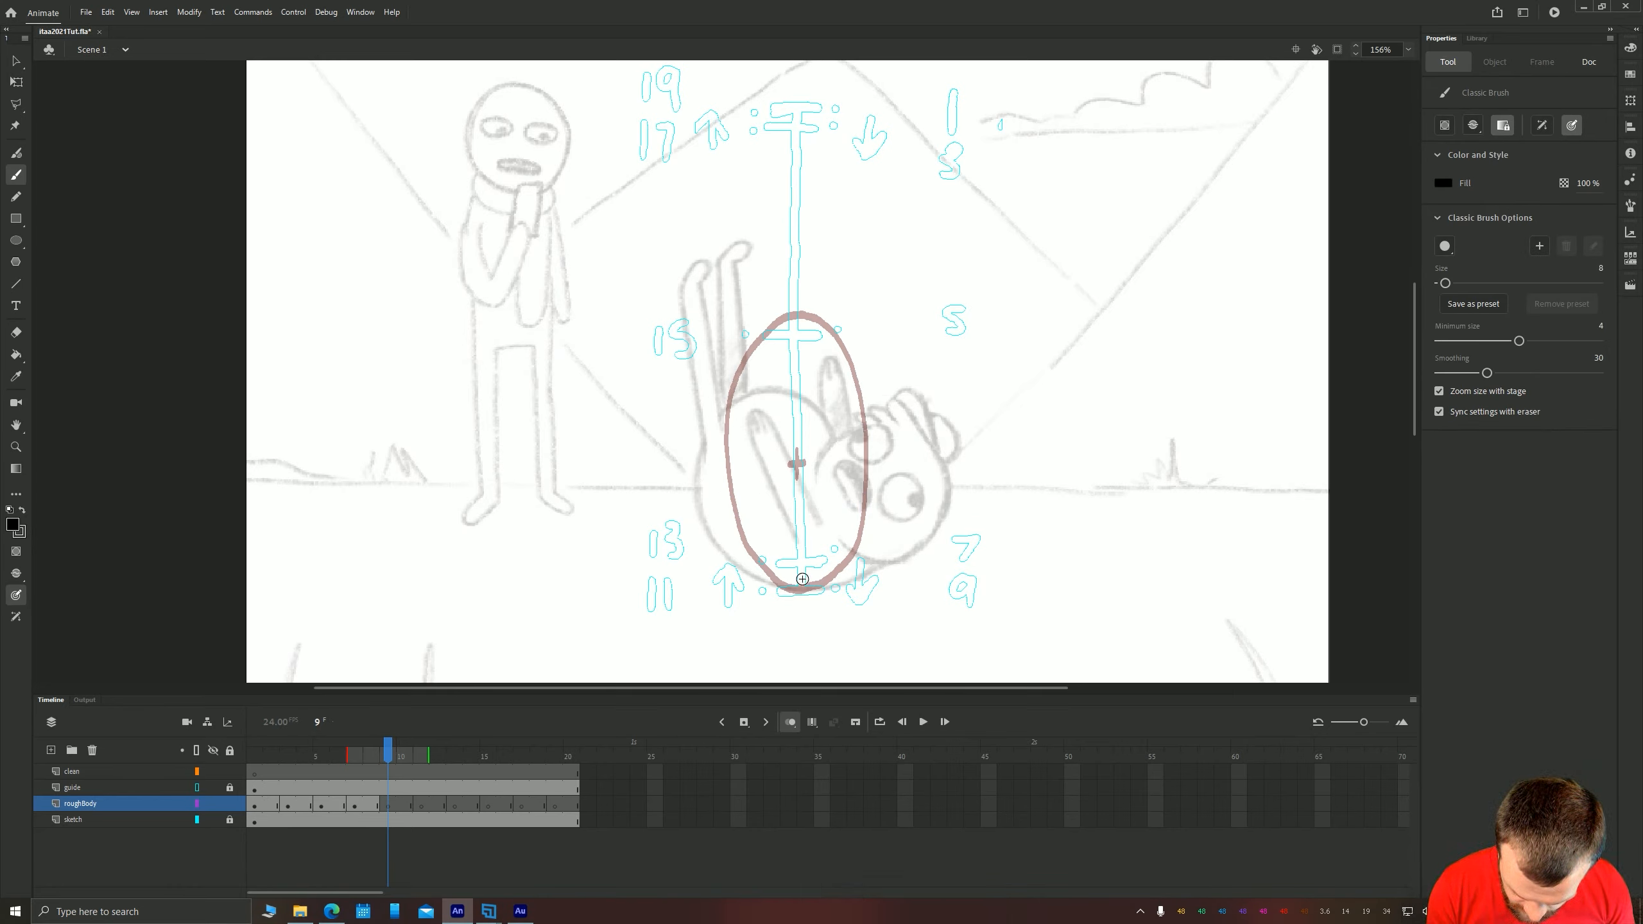
drag(803, 579, 802, 594)
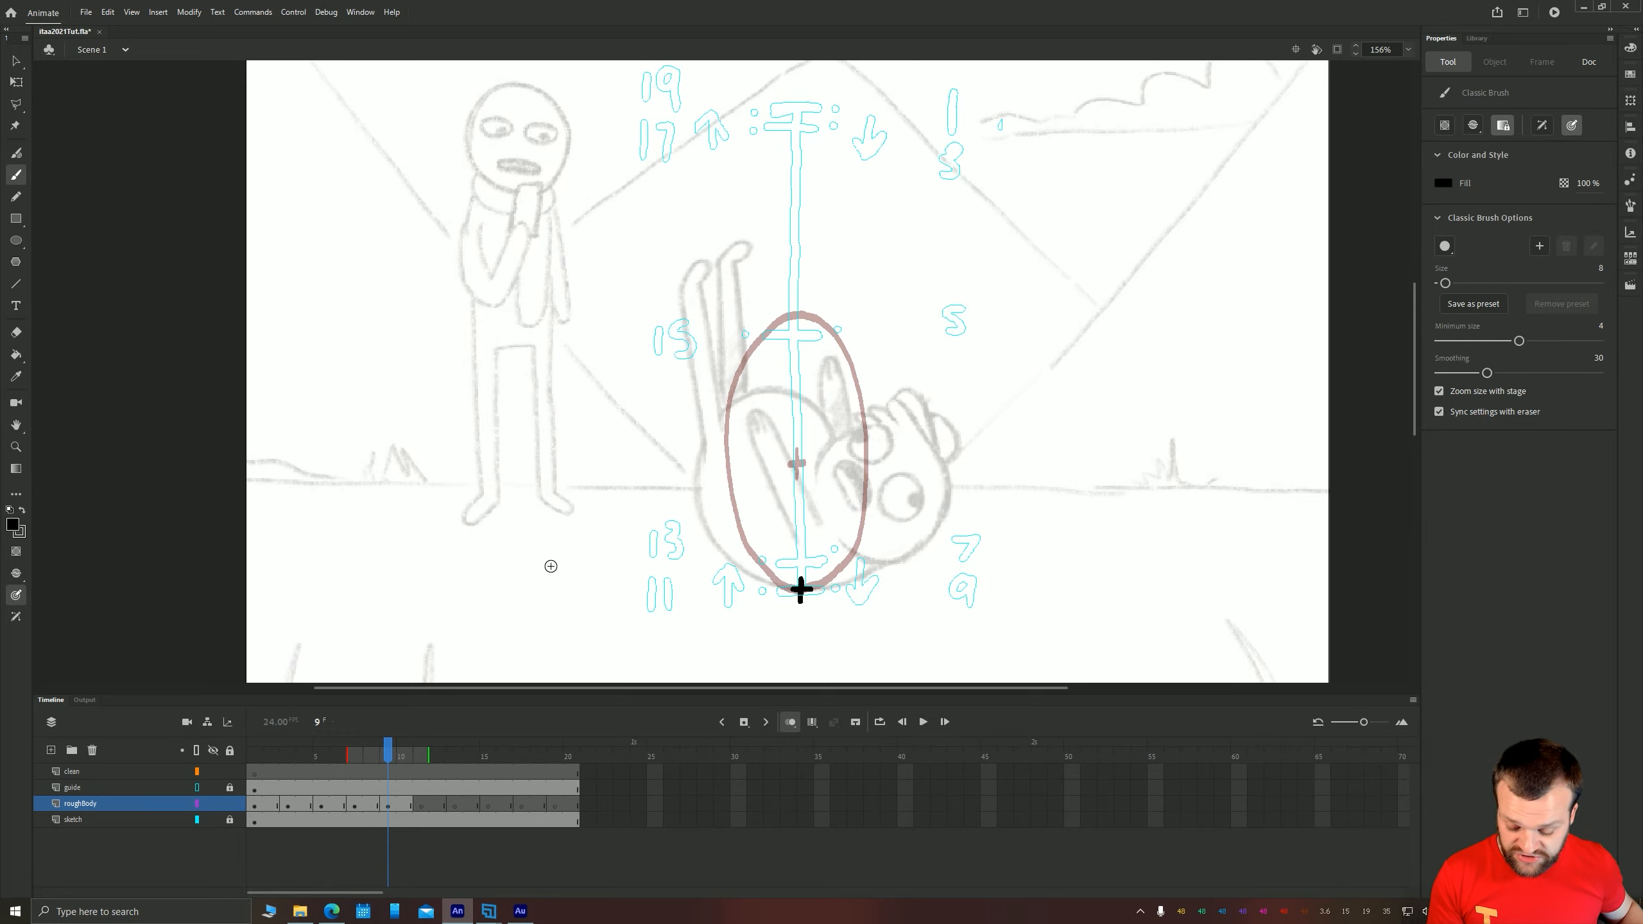
drag(550, 566, 606, 521)
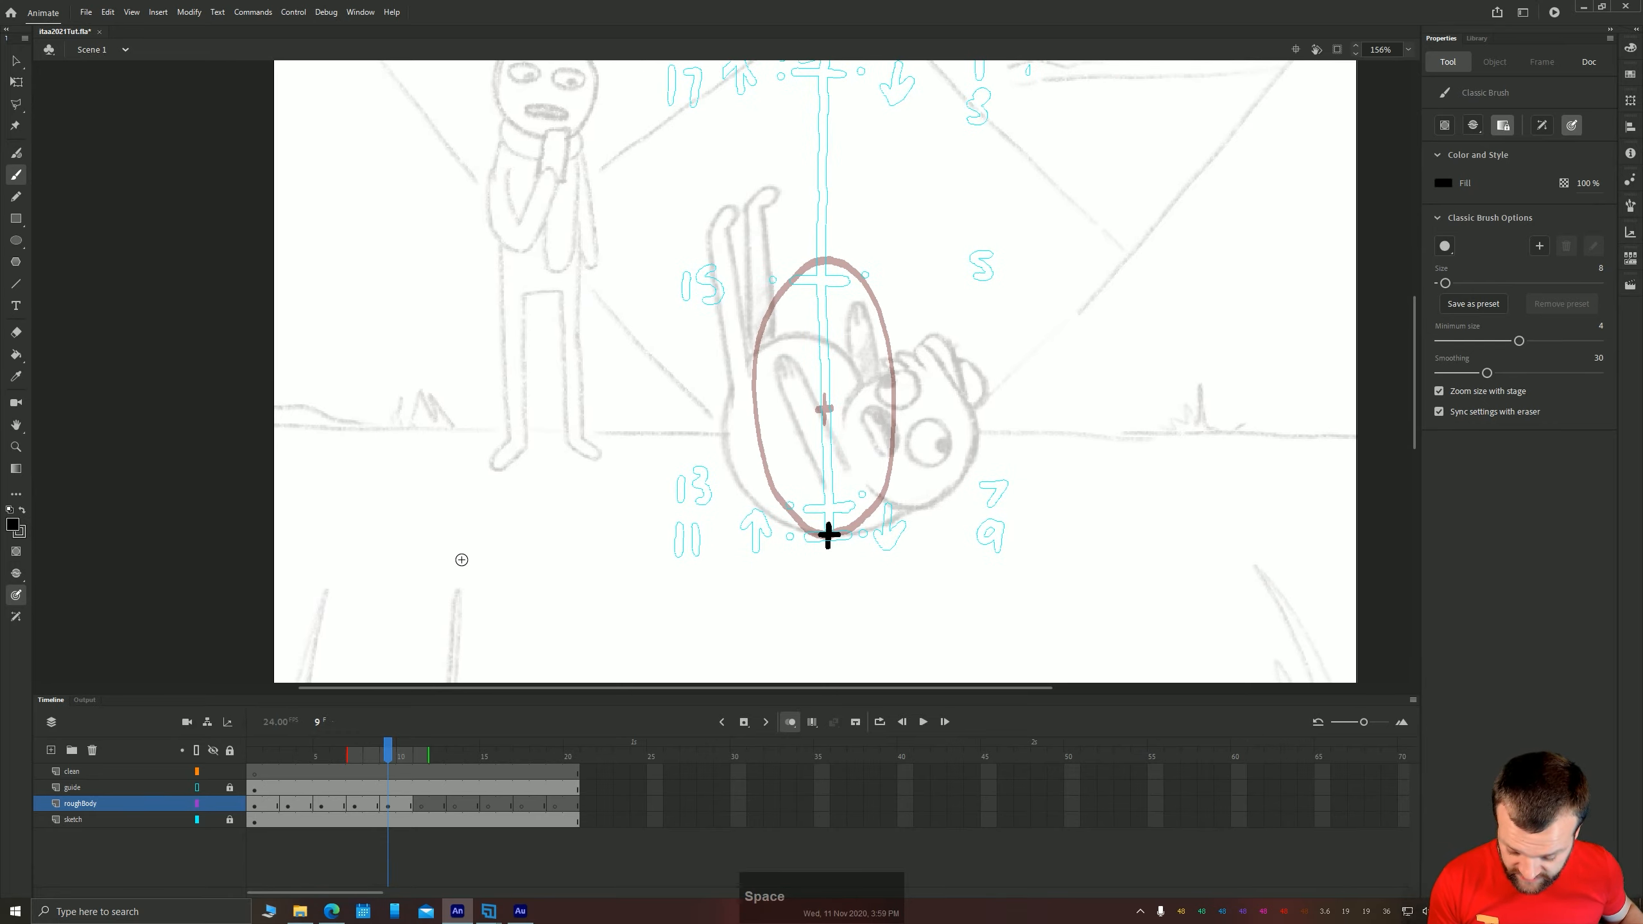
Move the cross on frame 7 of roughBody down to the guide's mark 7, at about X 543, Y 662
key(v)
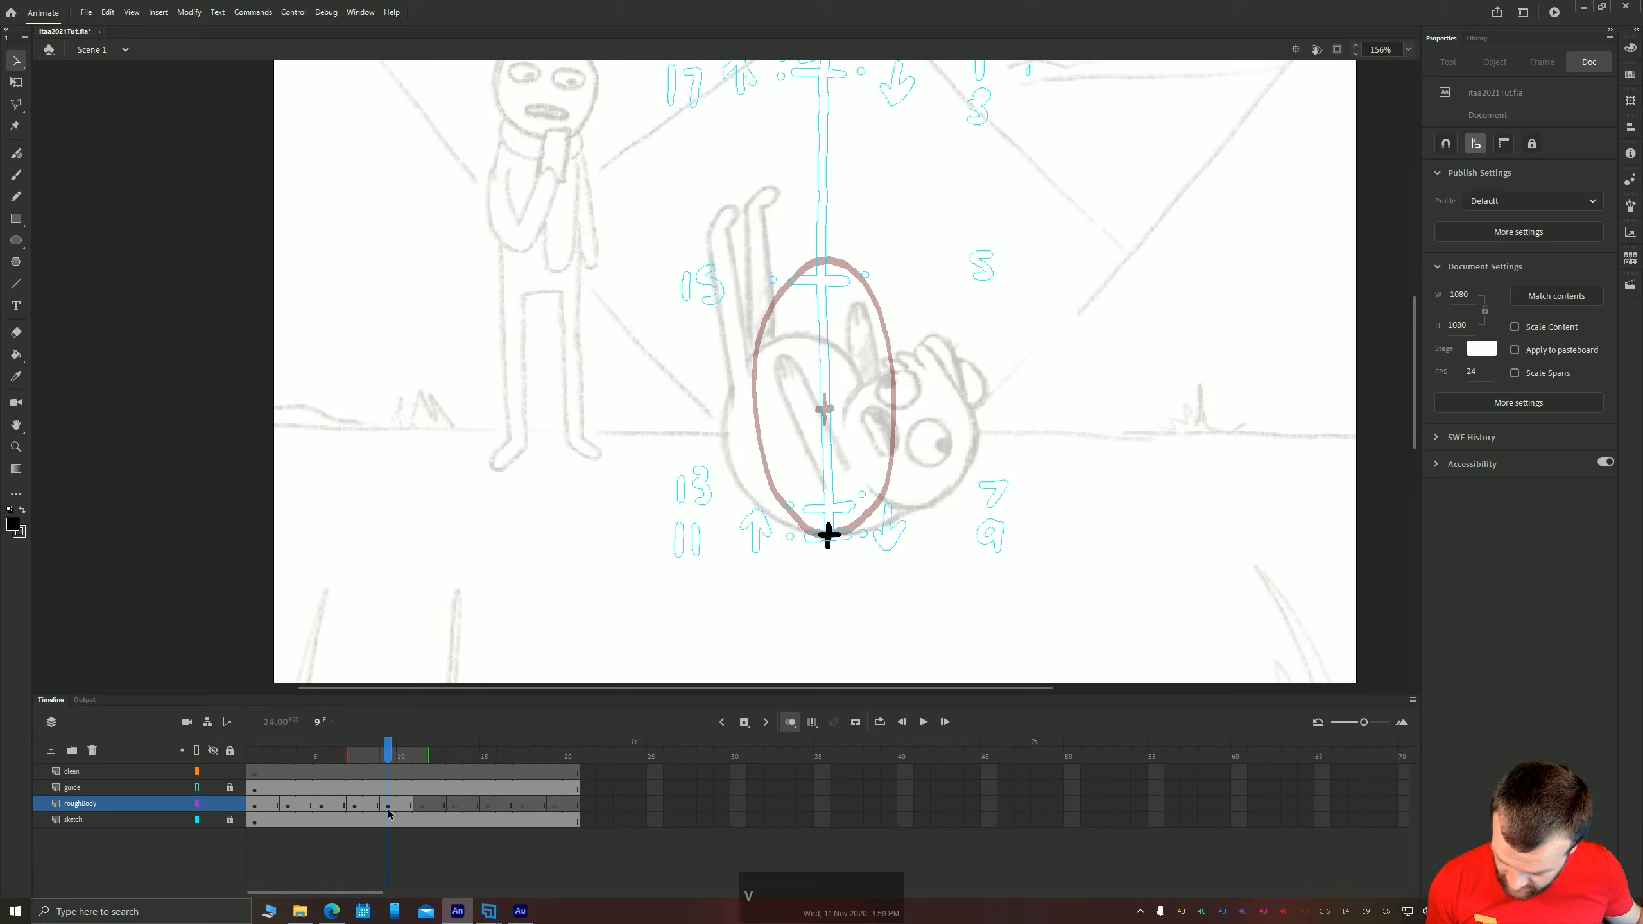
click(358, 810)
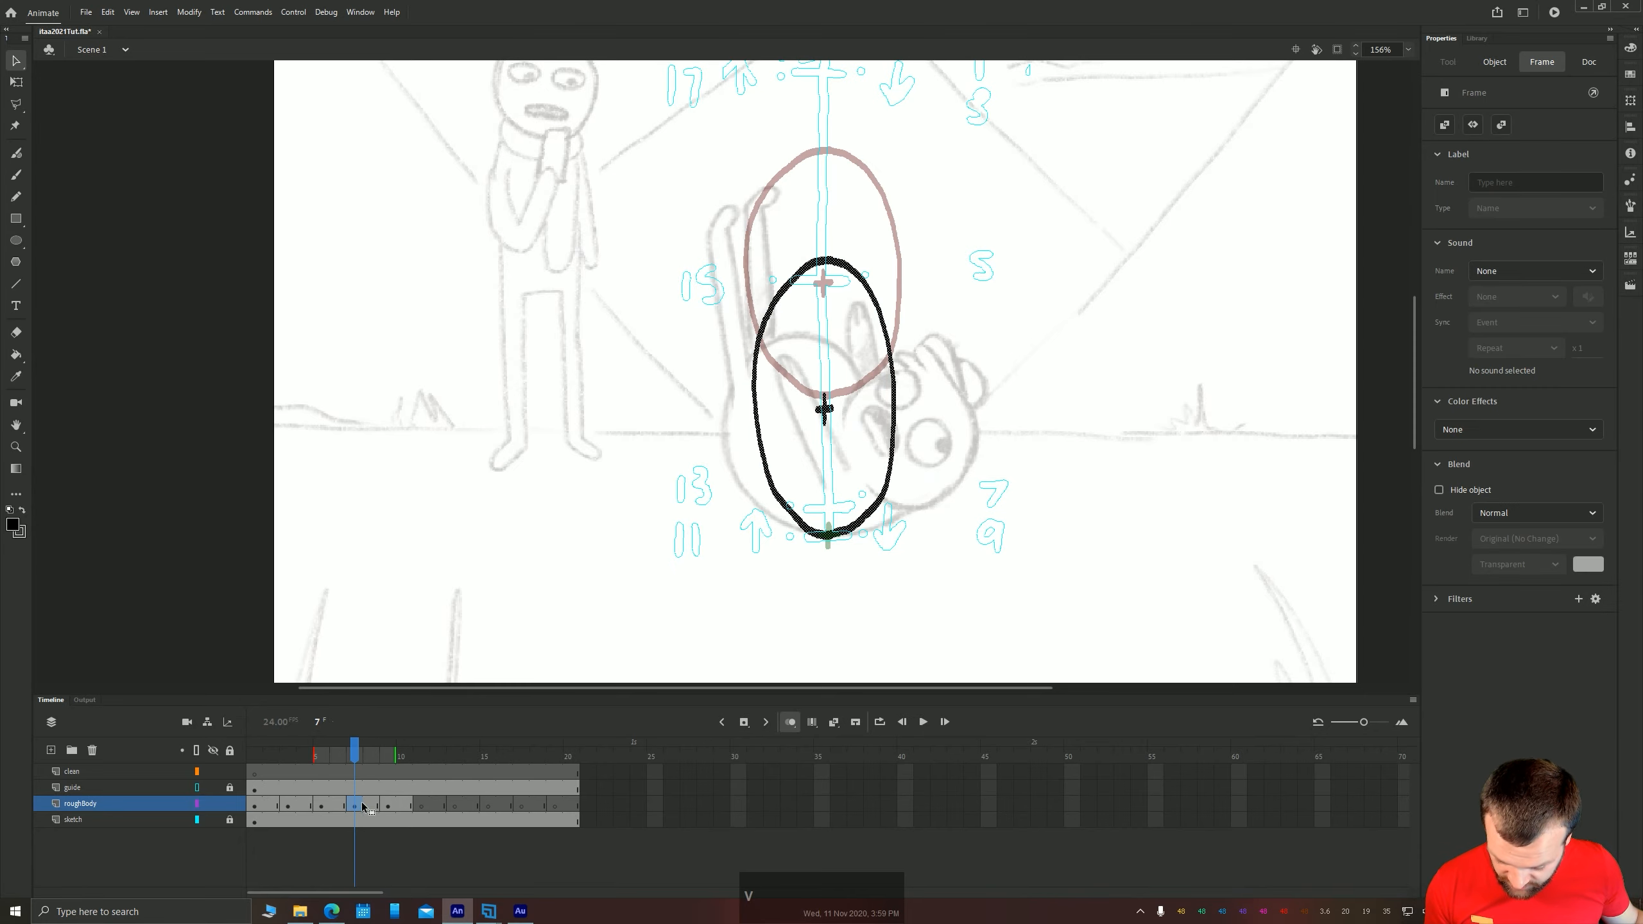
click(825, 411)
key(shift+Down)
key(shift+Down)
key(shift+Down)
key(shift+Down)
key(shift+Down)
key(shift+Down)
key(shift+Down)
key(shift+Down)
key(shift+Down)
key(shift+Down)
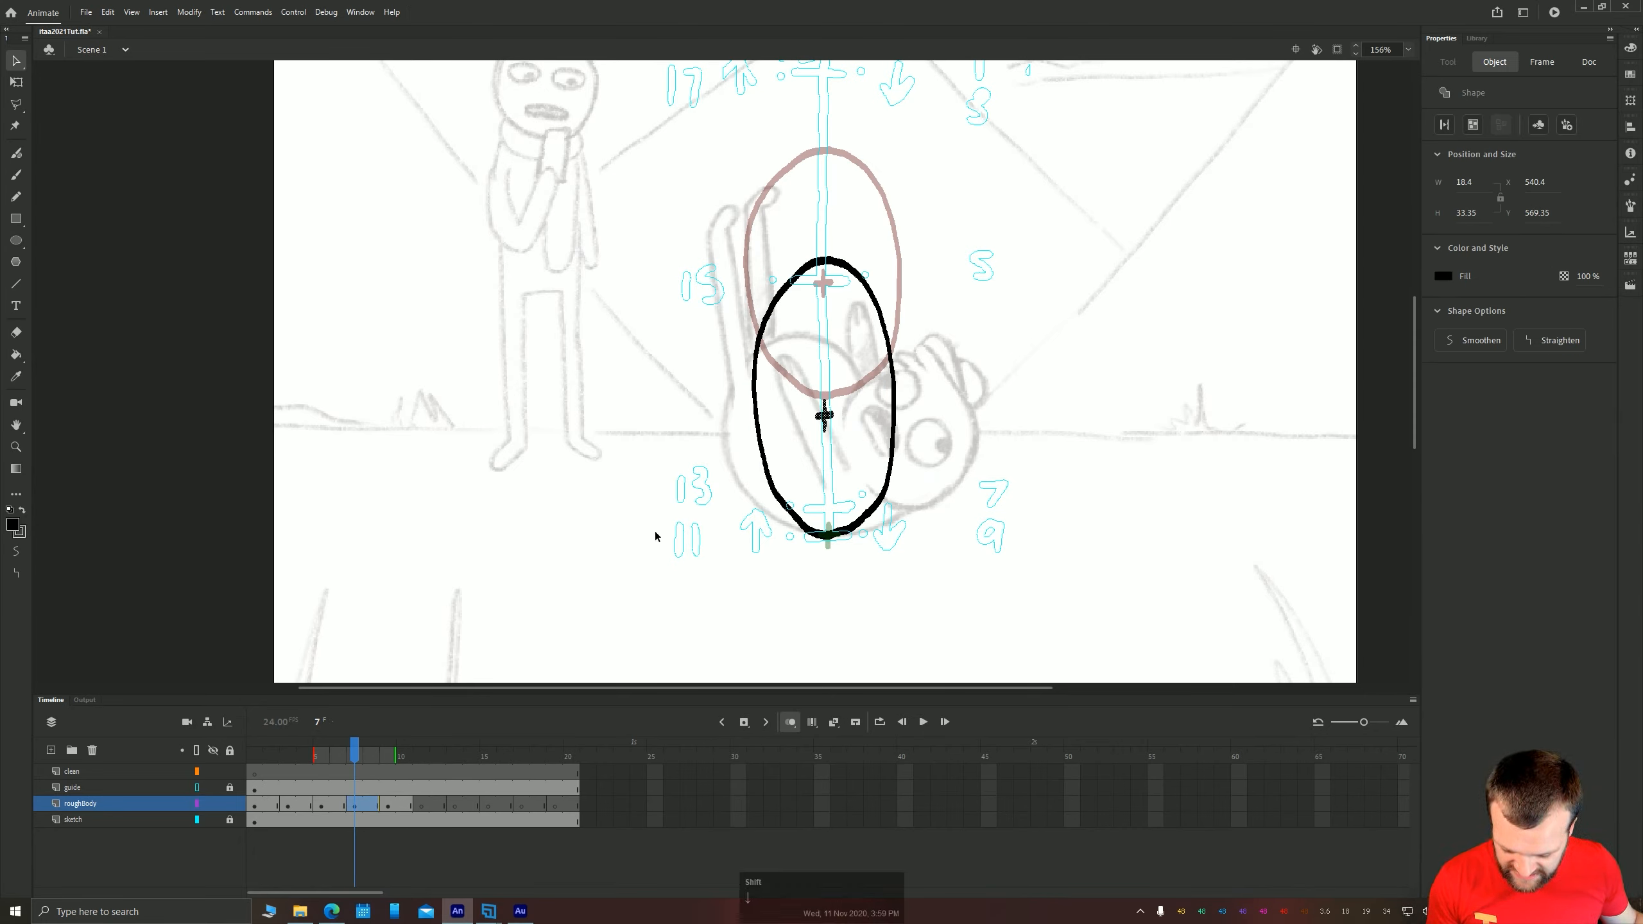
key(Right)
key(Right)
key(Right)
key(Right)
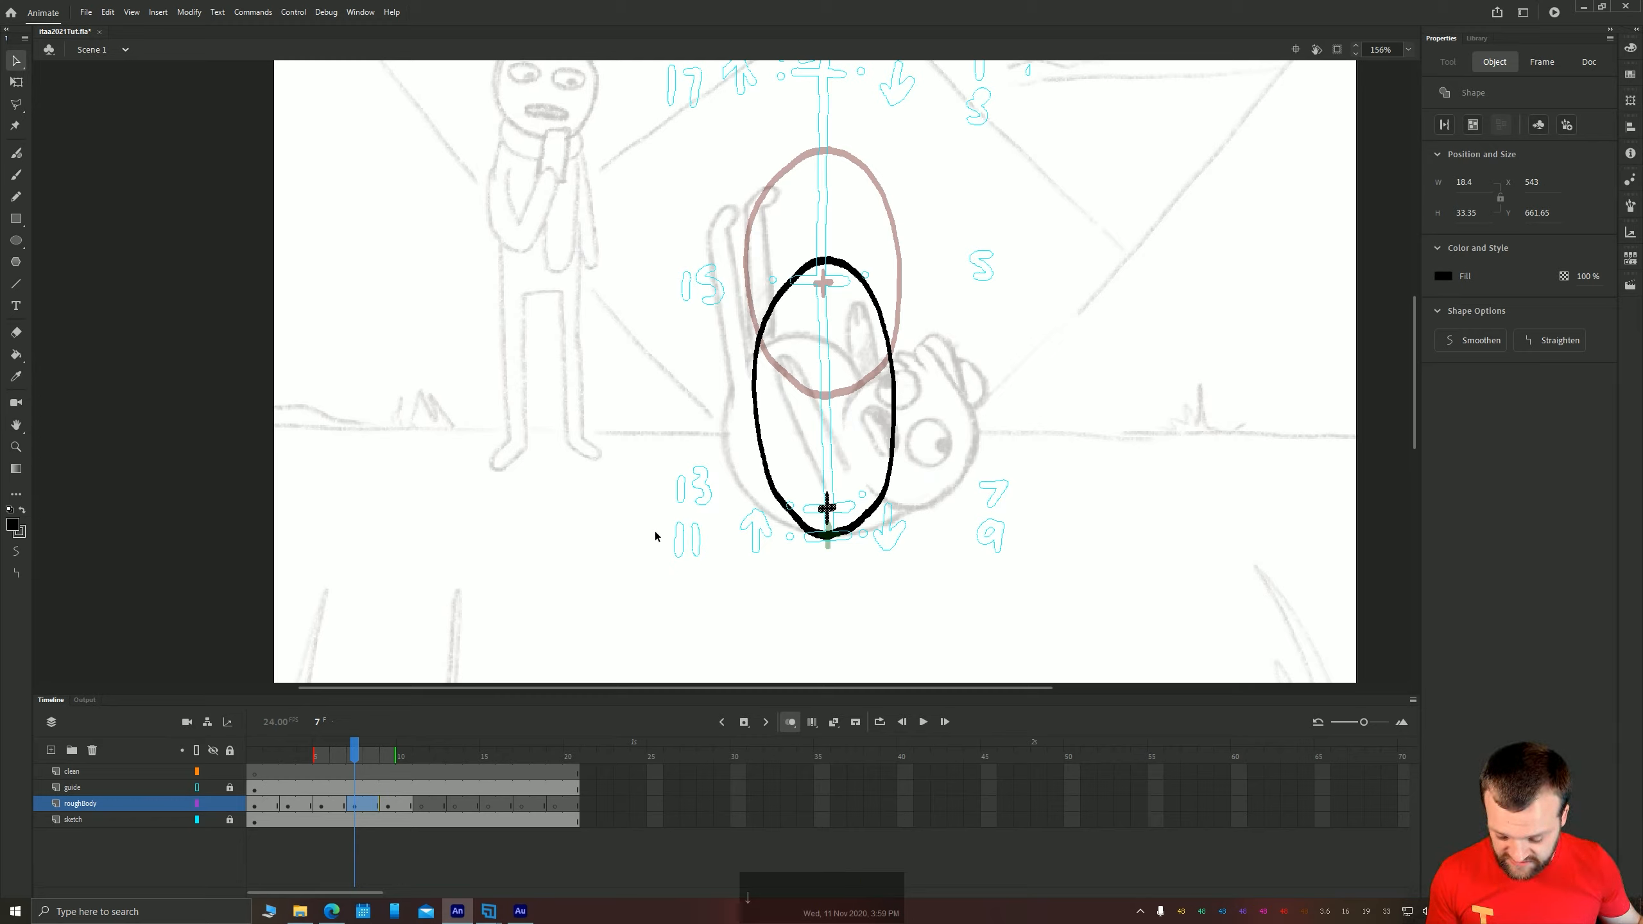
Brush a wide squashed oval resting on the guide's lowest mark on frame 9, and flip between neighbouring frames to compare the poses
click(389, 807)
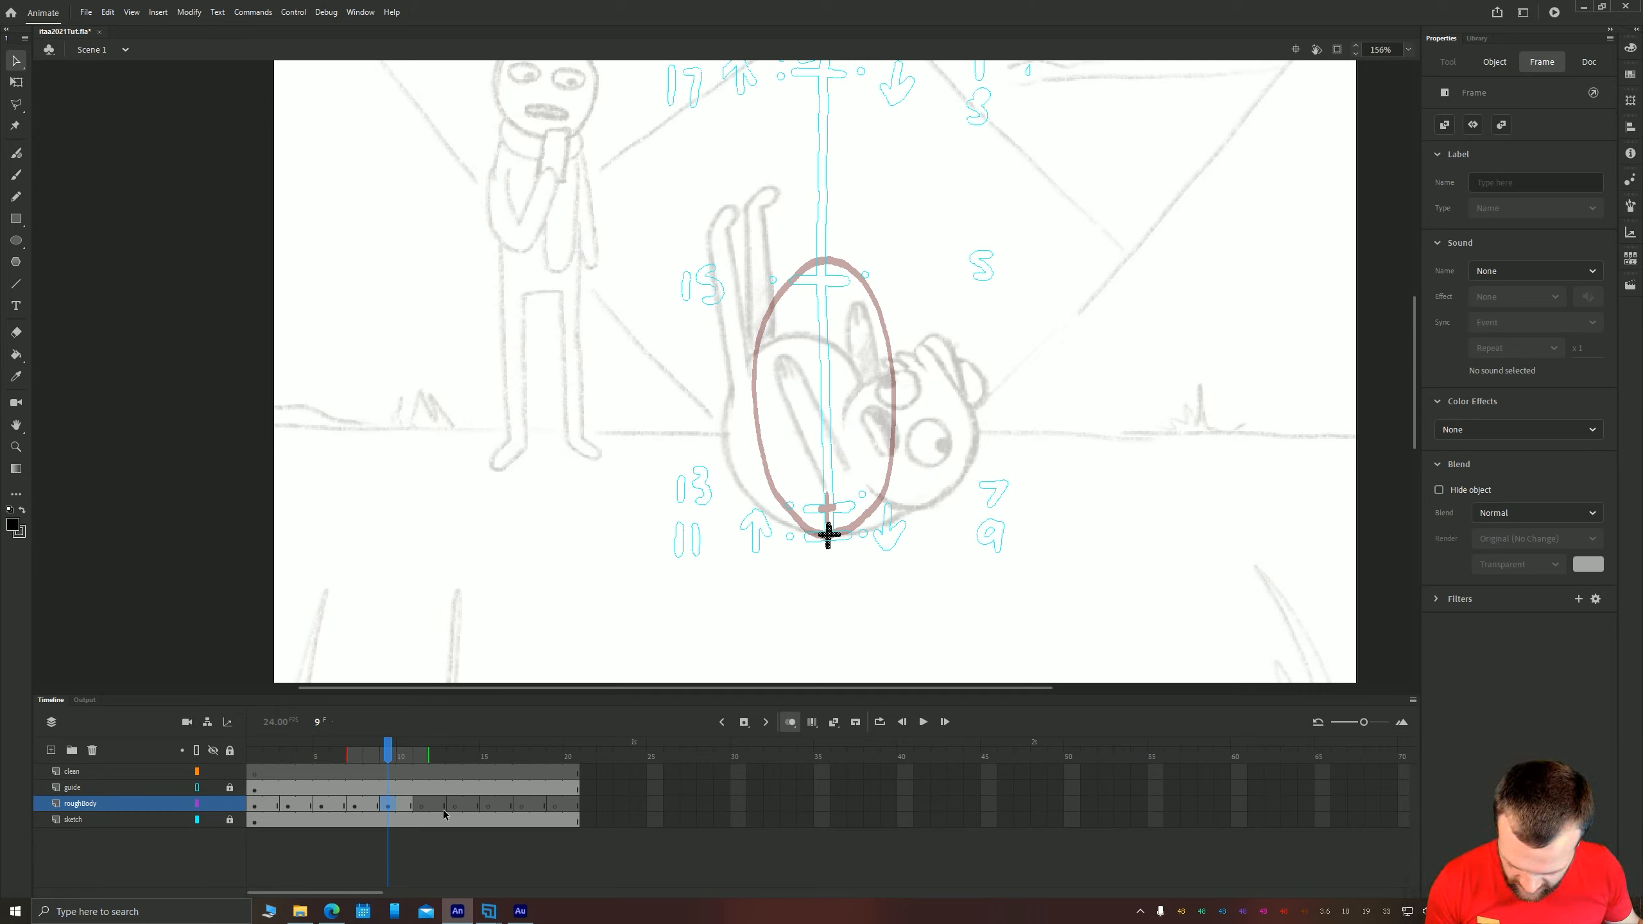
key(b)
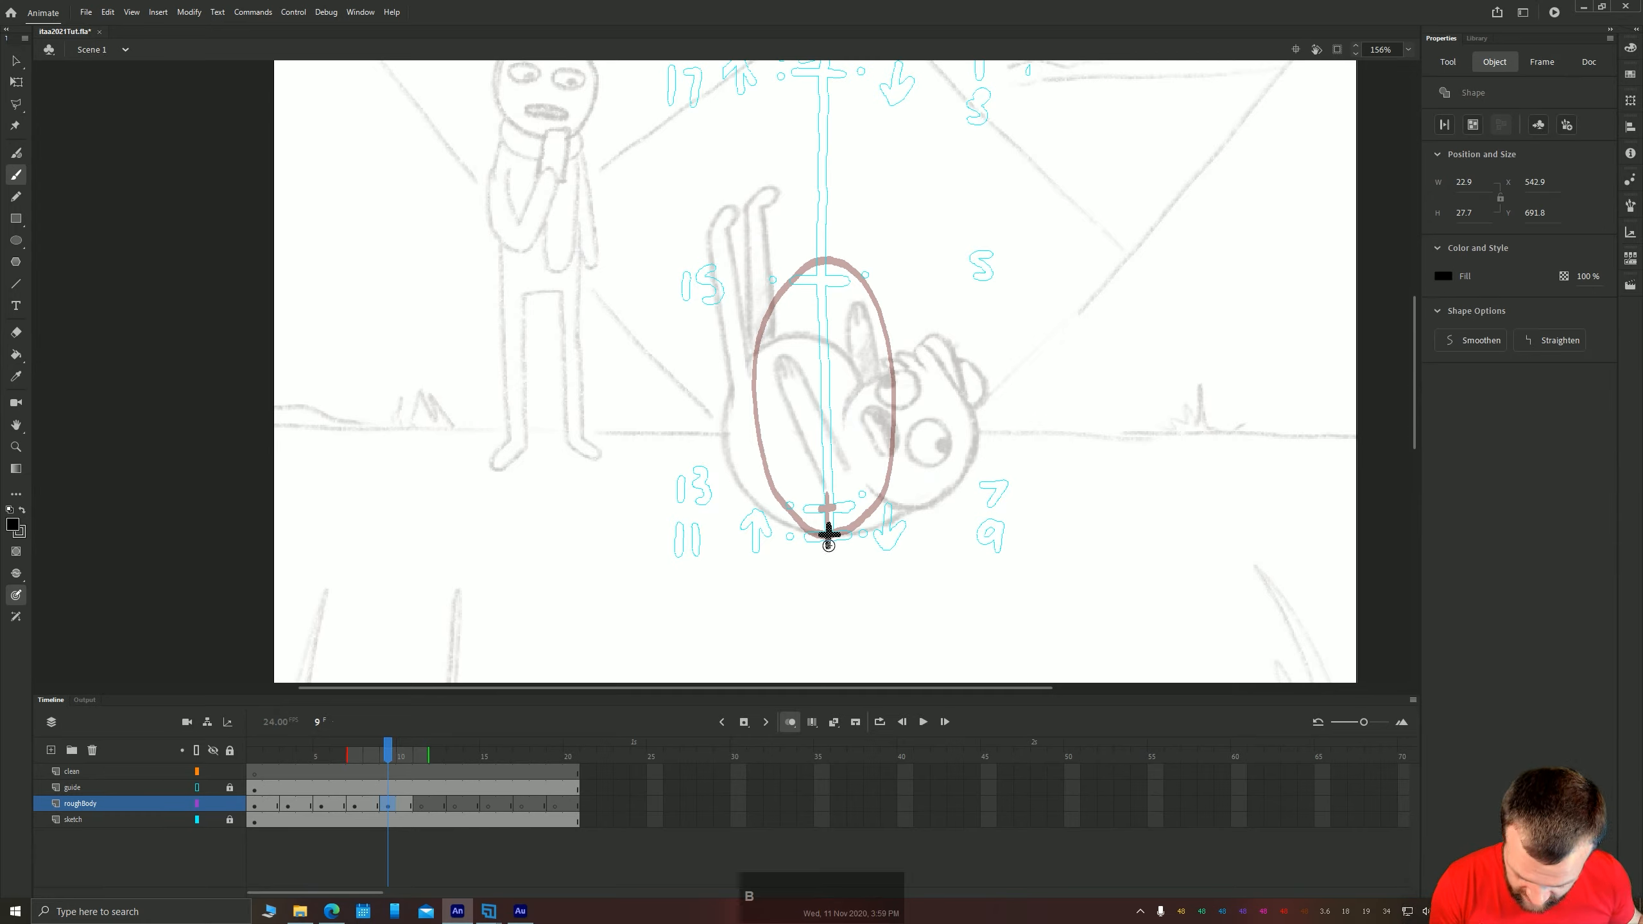
mouse_move(828, 541)
mouse_down()
mouse_move(916, 538)
mouse_move(950, 511)
mouse_move(960, 478)
mouse_move(938, 445)
mouse_move(820, 416)
mouse_move(723, 445)
mouse_move(702, 491)
mouse_move(725, 529)
mouse_move(875, 541)
mouse_up()
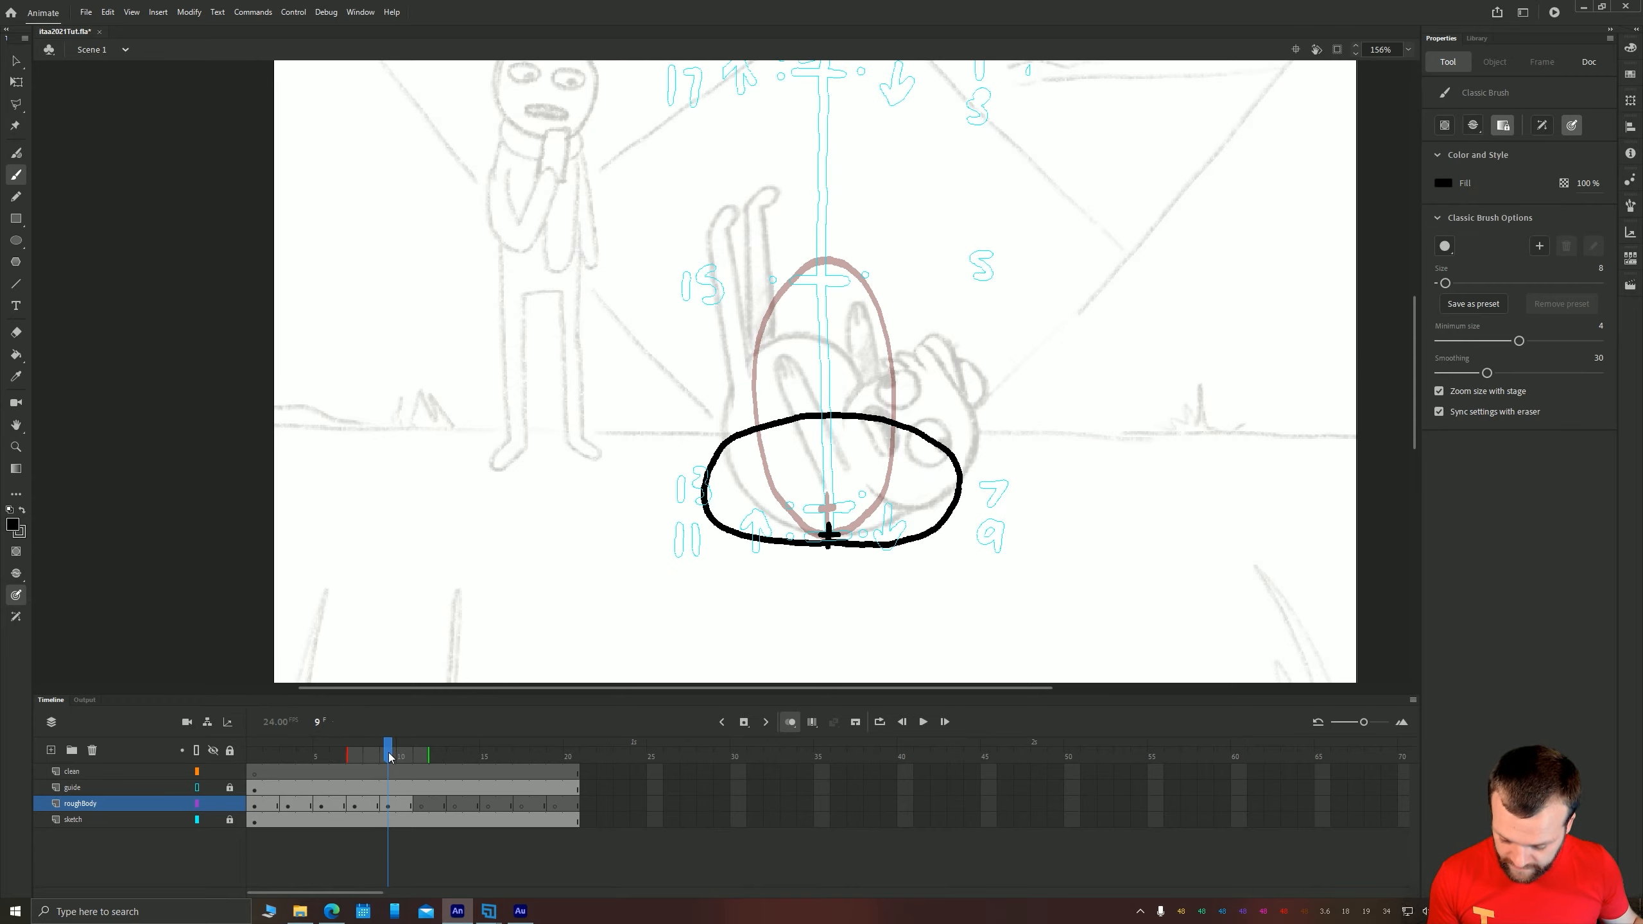
key(comma)
key(period)
key(comma)
key(period)
key(comma)
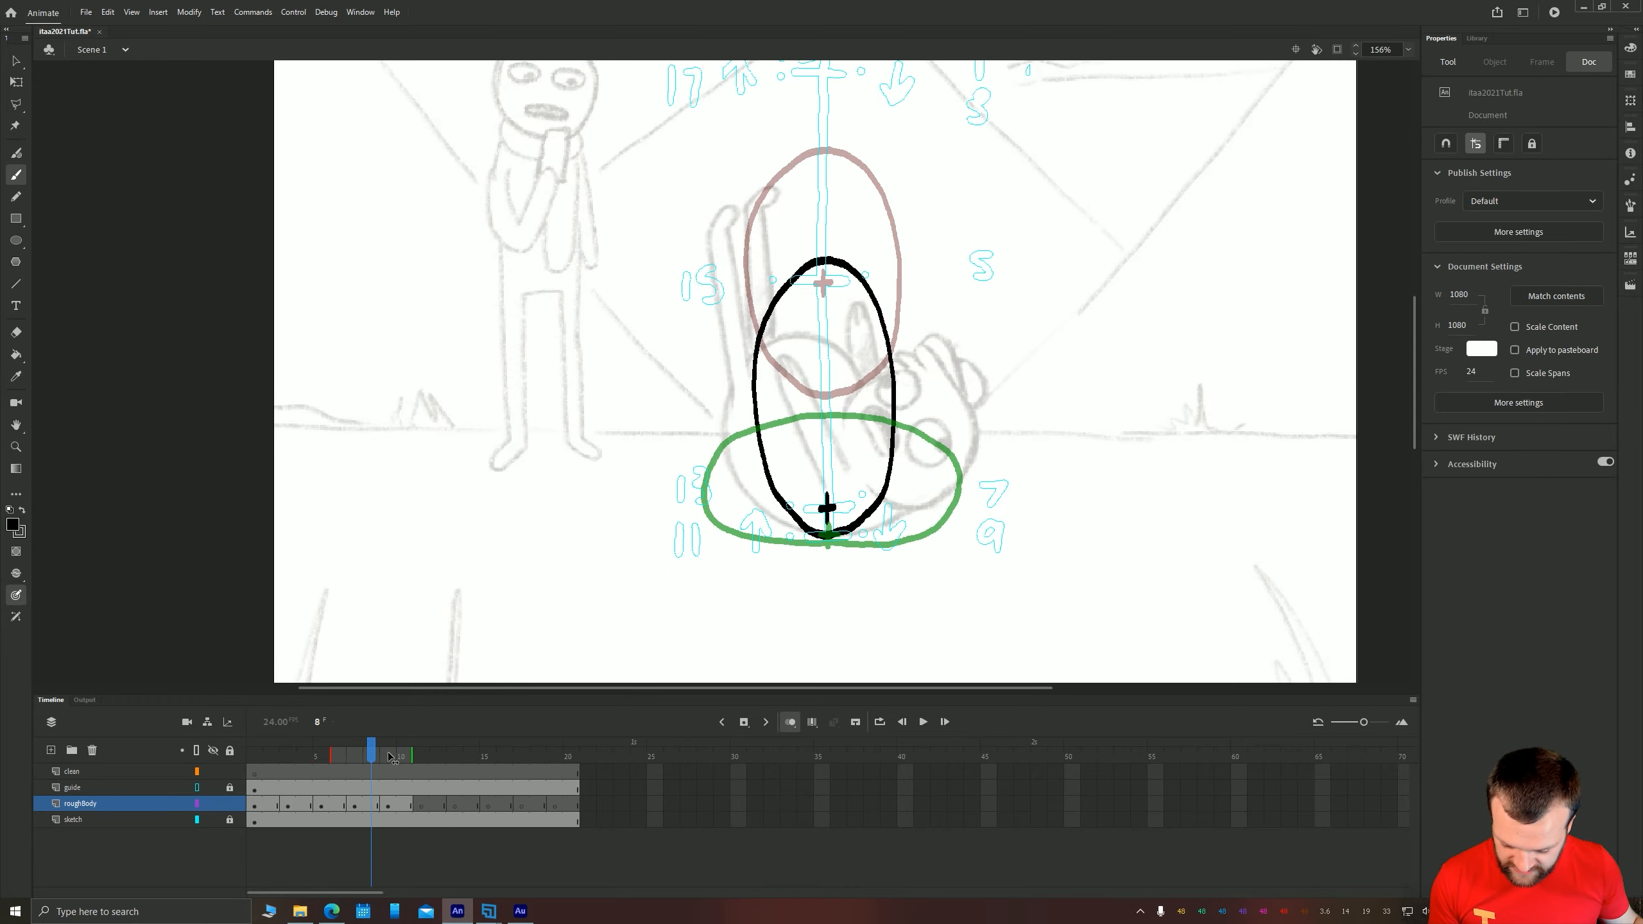
key(period)
key(period)
Compare frames 9 and 11 of roughBody and make frame 11 current for drawing
click(419, 805)
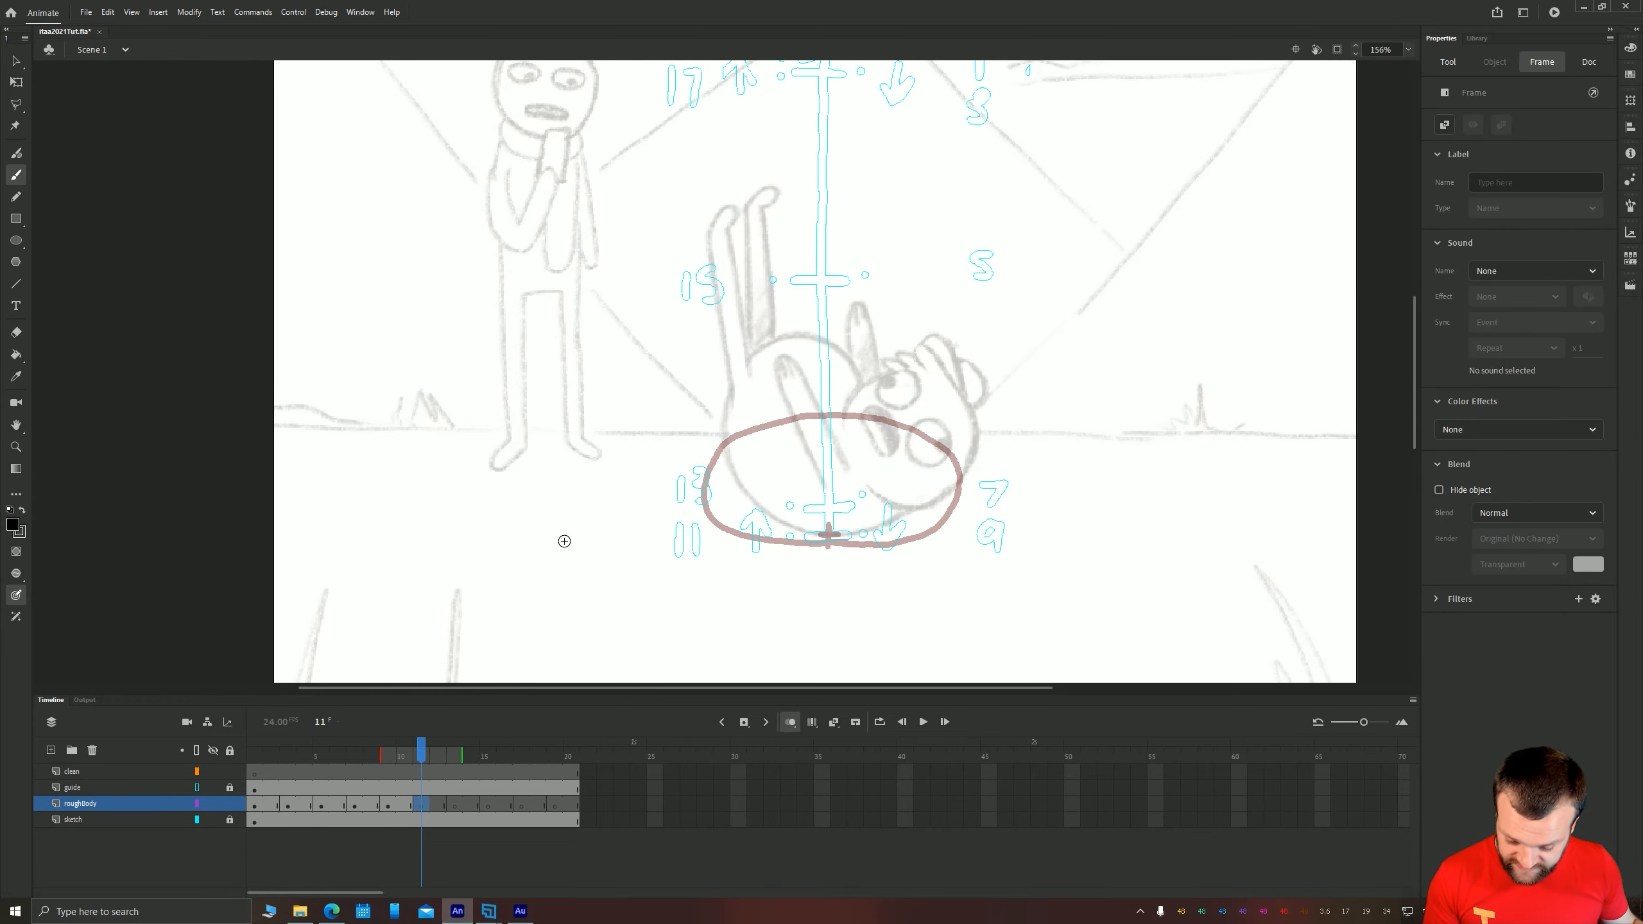
key(space)
drag(827, 574, 832, 629)
click(388, 805)
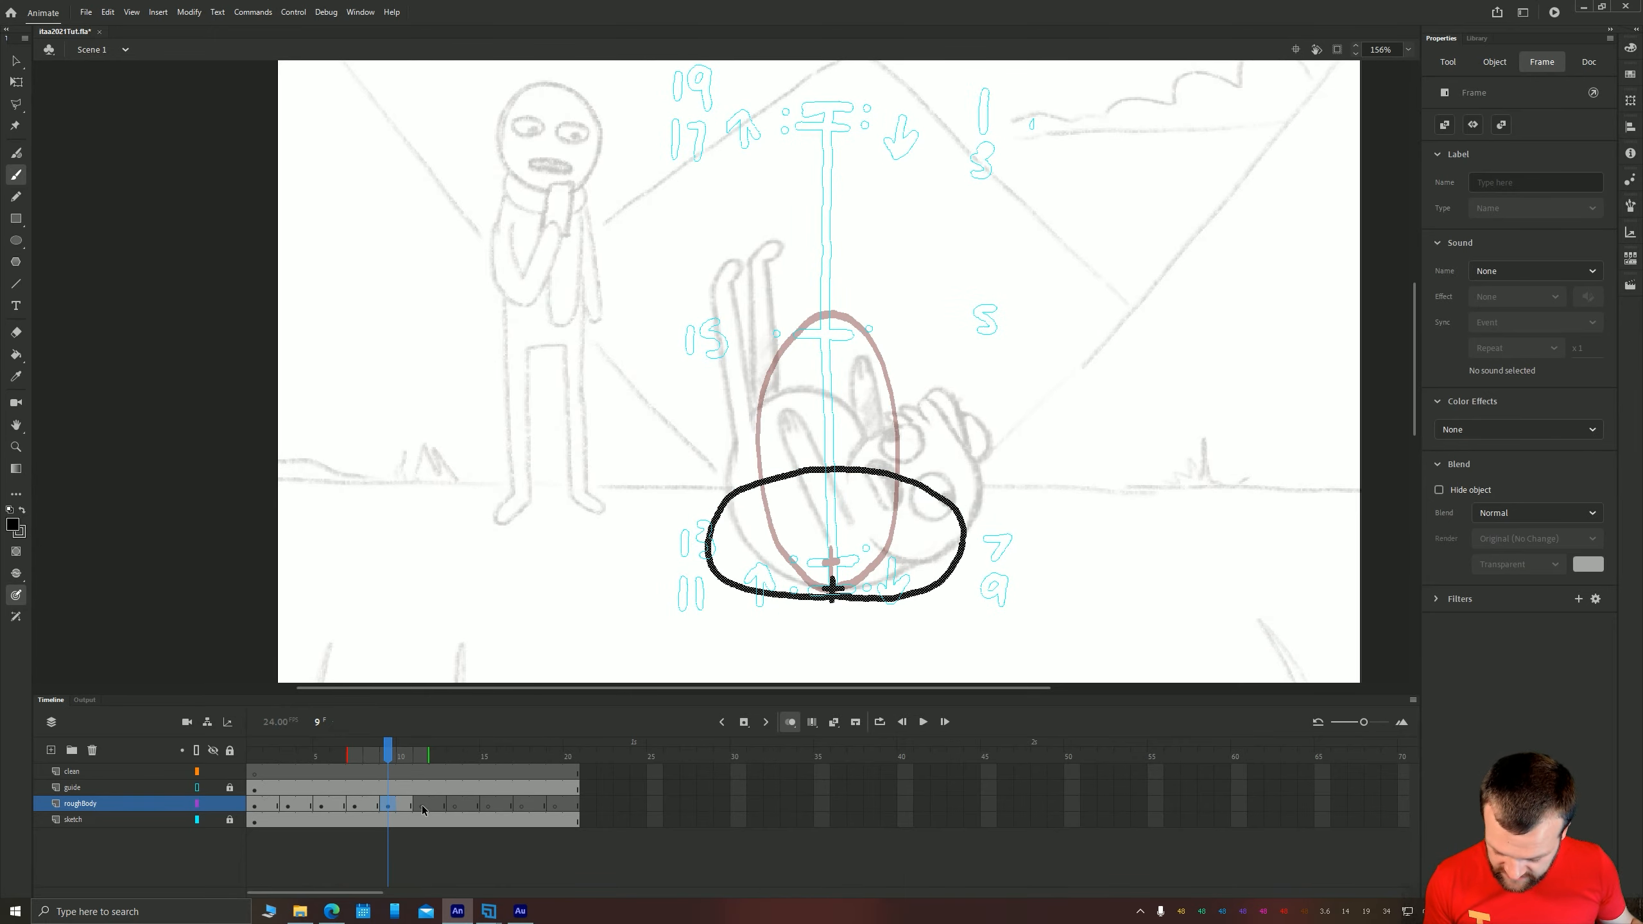
key(period)
key(period)
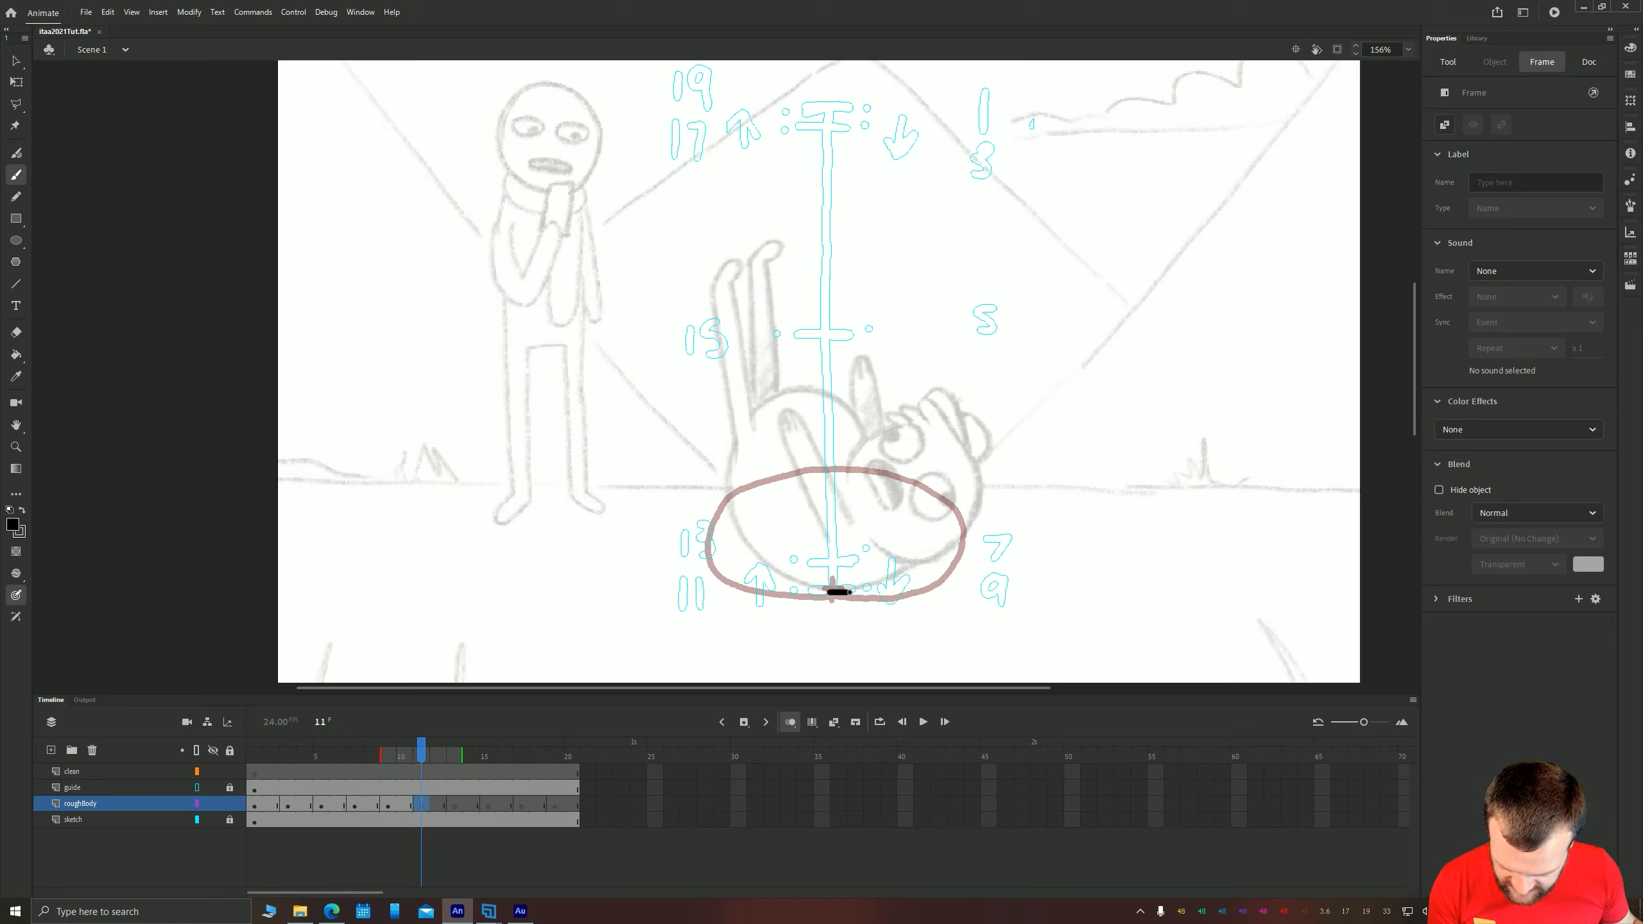
Try brushing a flattened dome over the onion-skinned oval on frame 11, and delete the attempt
drag(841, 591, 840, 591)
key(ctrl+z)
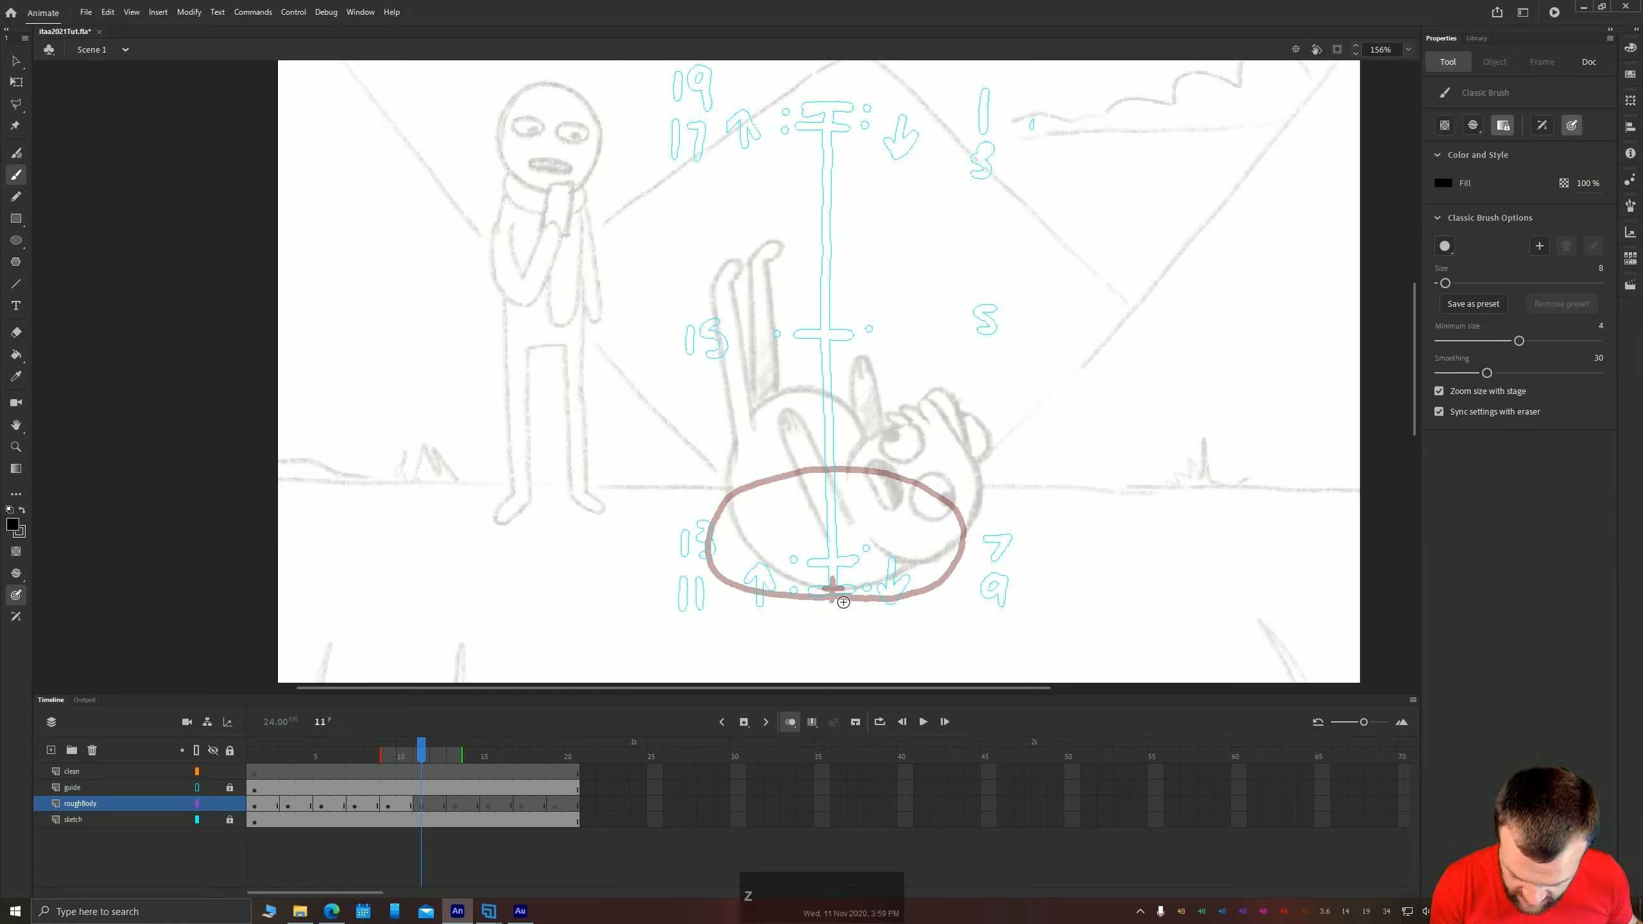
mouse_move(832, 599)
mouse_down()
mouse_move(957, 599)
mouse_move(982, 577)
mouse_move(963, 539)
mouse_move(855, 505)
mouse_move(728, 538)
mouse_move(701, 563)
mouse_move(714, 587)
mouse_move(832, 598)
mouse_up()
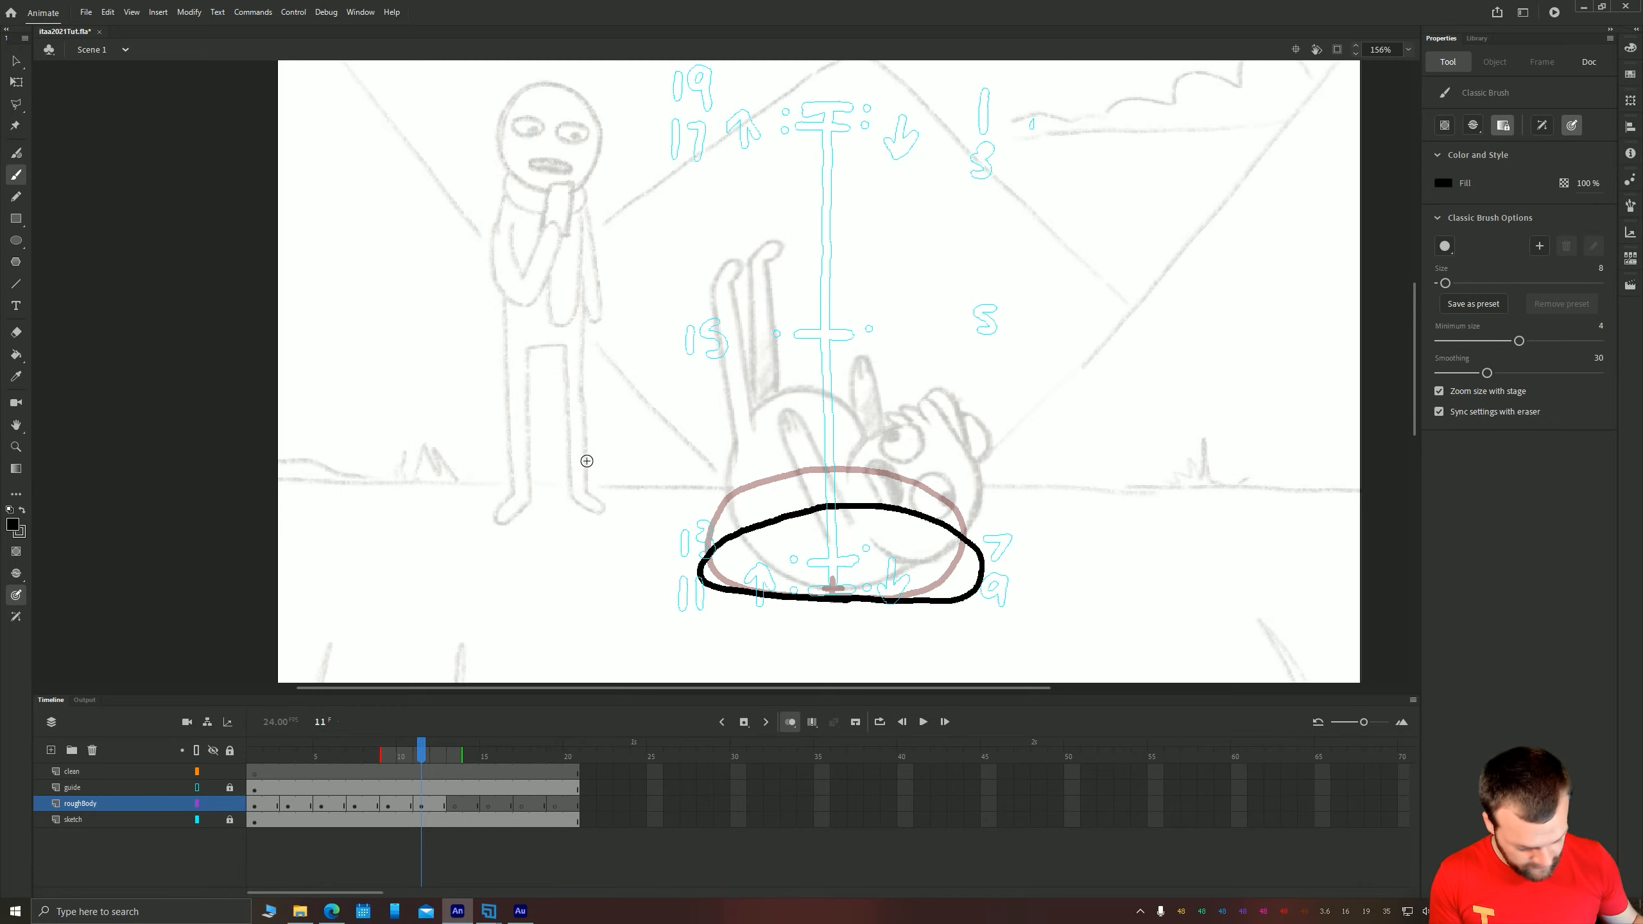
key(l)
mouse_move(1034, 564)
mouse_down()
mouse_move(590, 537)
mouse_move(1064, 560)
mouse_up()
key(Delete)
Brush a flat-bottomed dome resting on the guide's lowest mark on frame 11, with a small cross at the centre of its base
key(space)
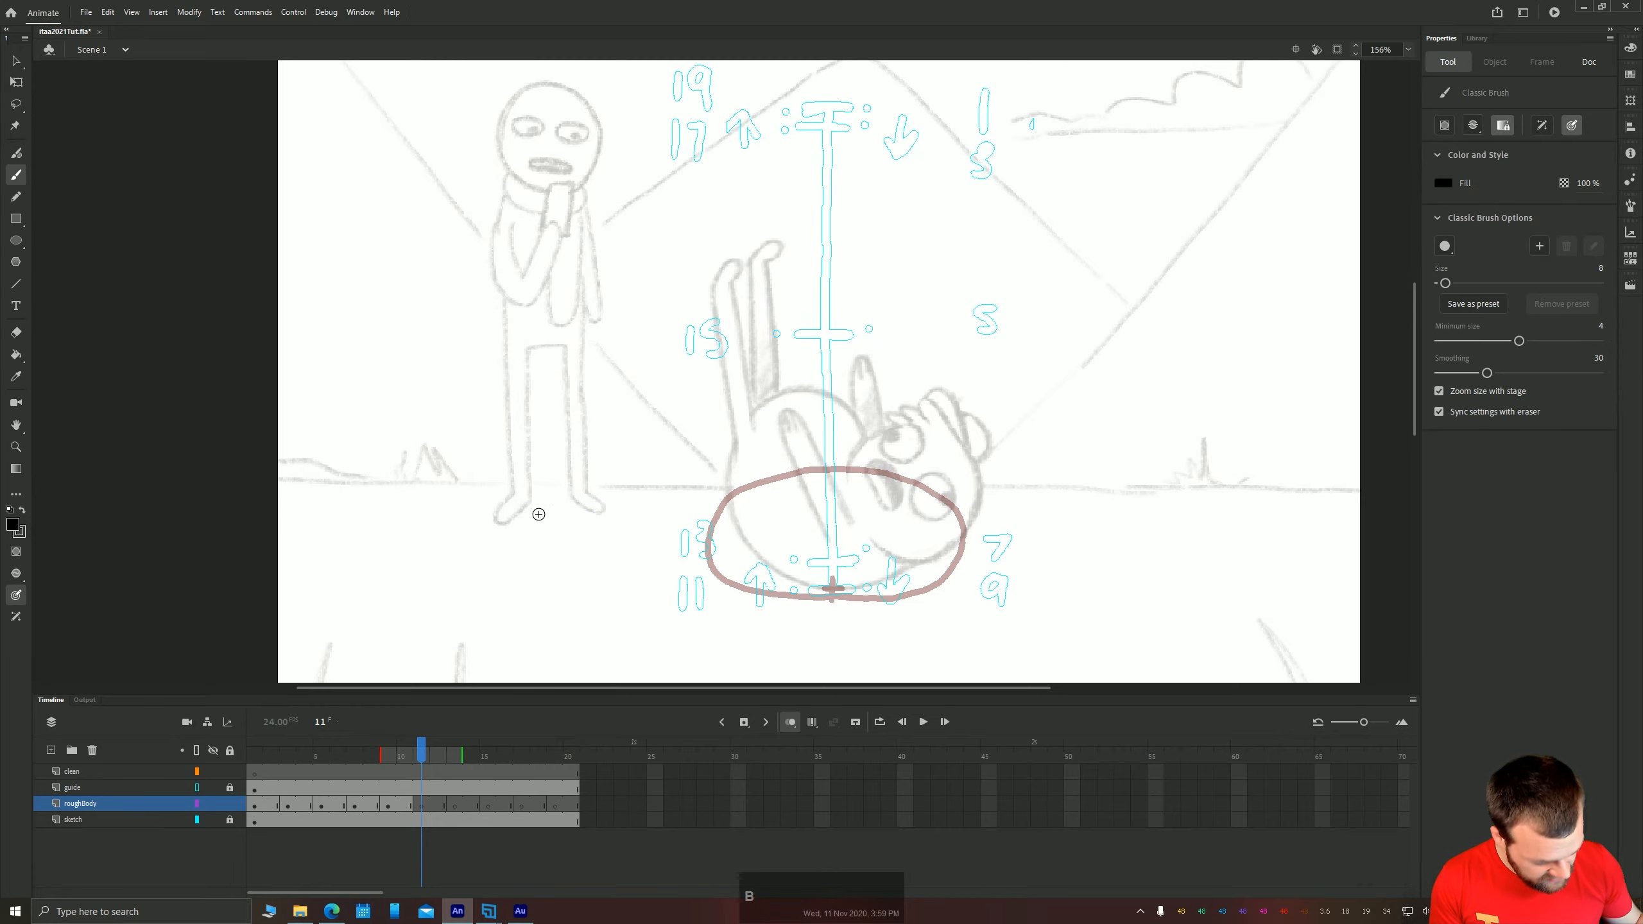
mouse_move(539, 506)
mouse_down()
mouse_move(539, 418)
mouse_move(542, 528)
mouse_move(580, 352)
mouse_up()
key(b)
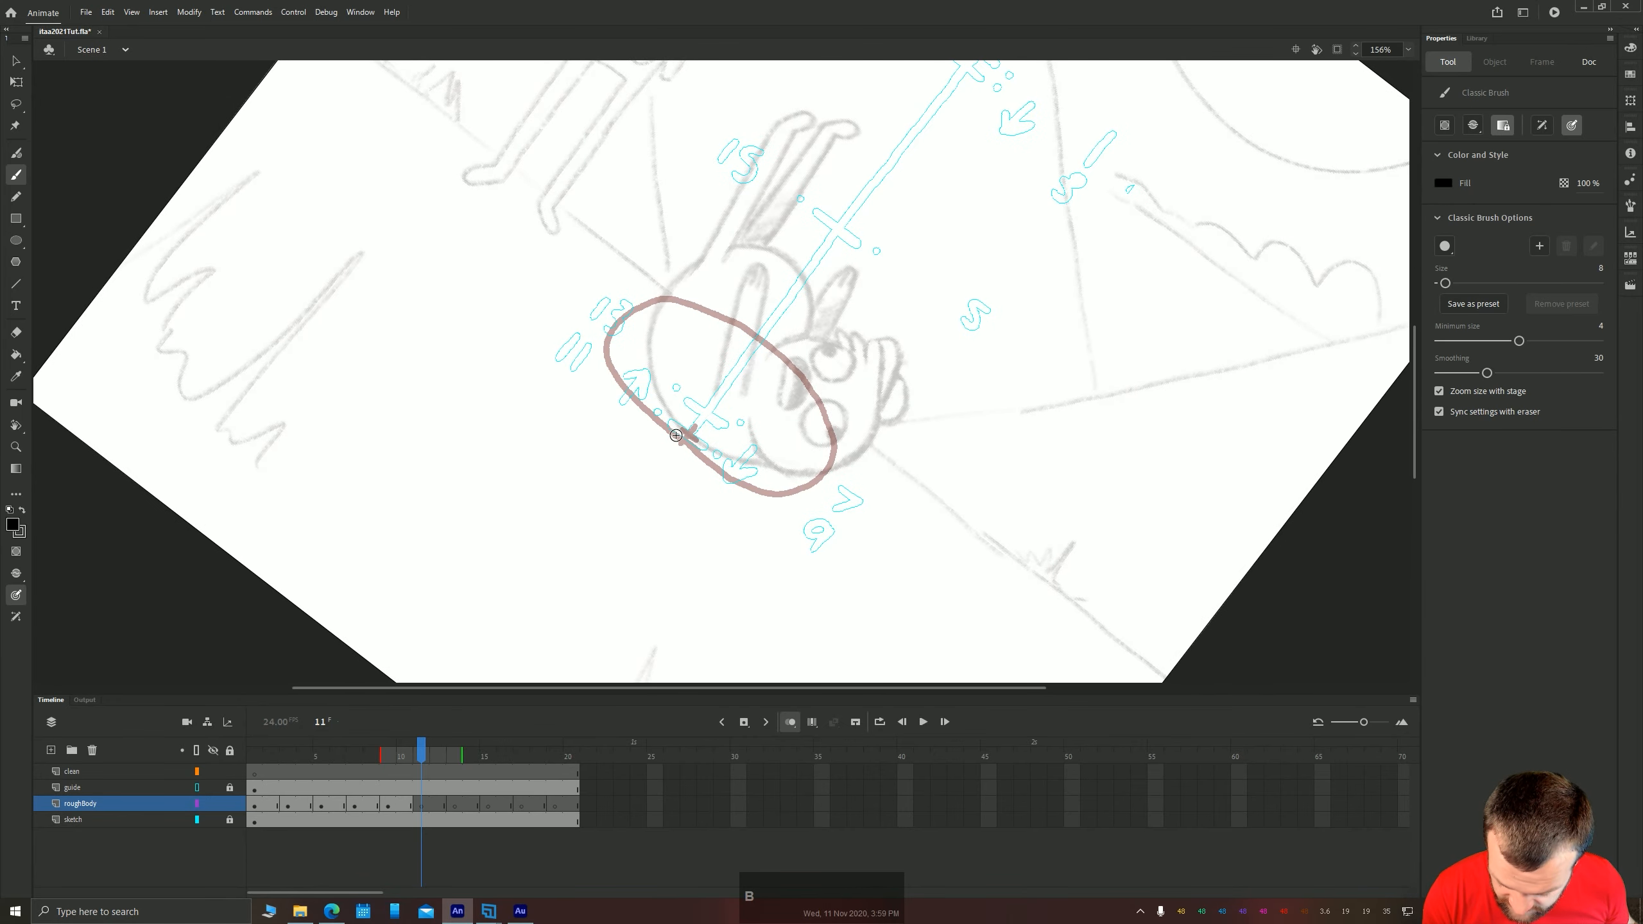
mouse_move(677, 434)
mouse_down()
mouse_move(773, 507)
mouse_move(801, 507)
mouse_move(796, 414)
mouse_move(758, 367)
mouse_move(693, 333)
mouse_move(594, 340)
mouse_move(601, 369)
mouse_move(676, 435)
mouse_up()
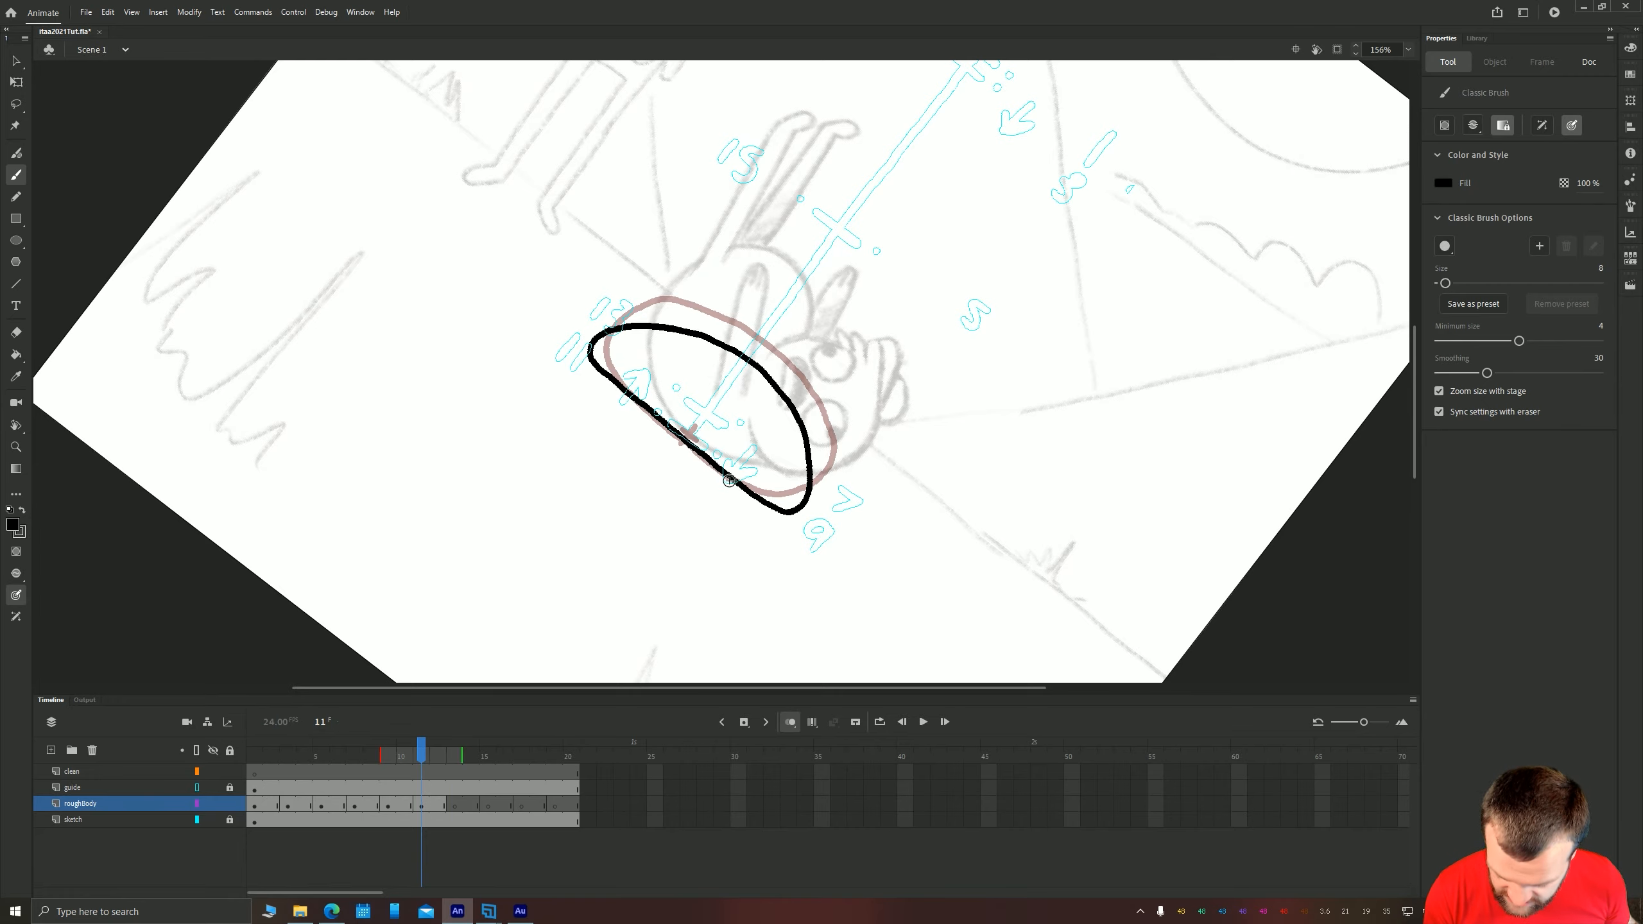
key(r)
drag(455, 209, 415, 455)
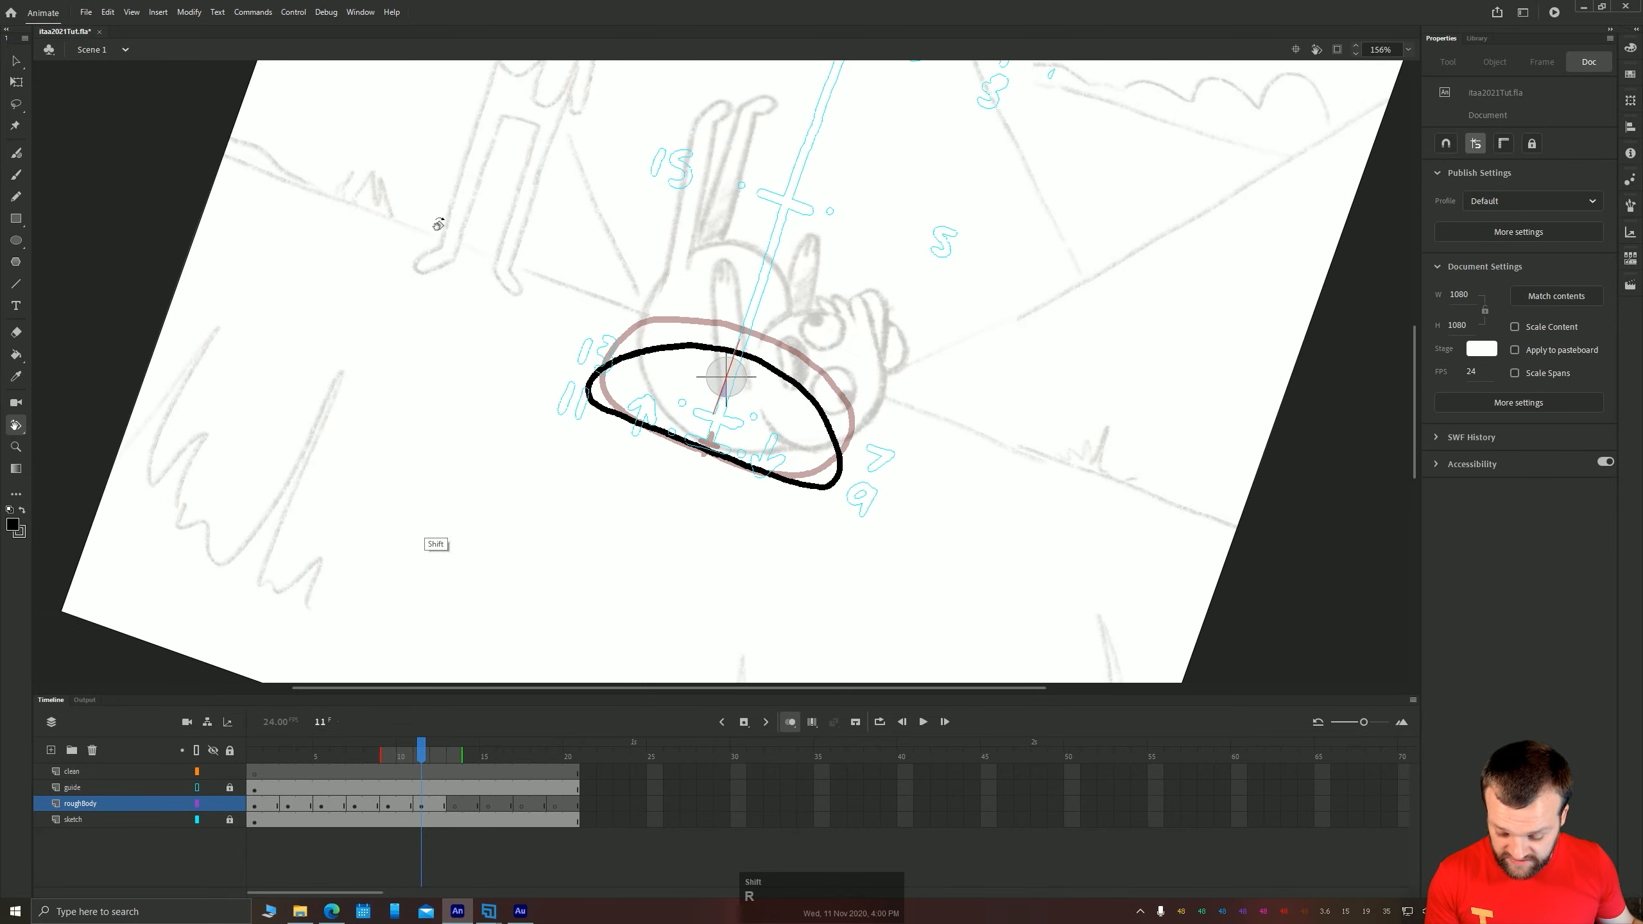
drag(434, 547, 373, 292)
click(1295, 49)
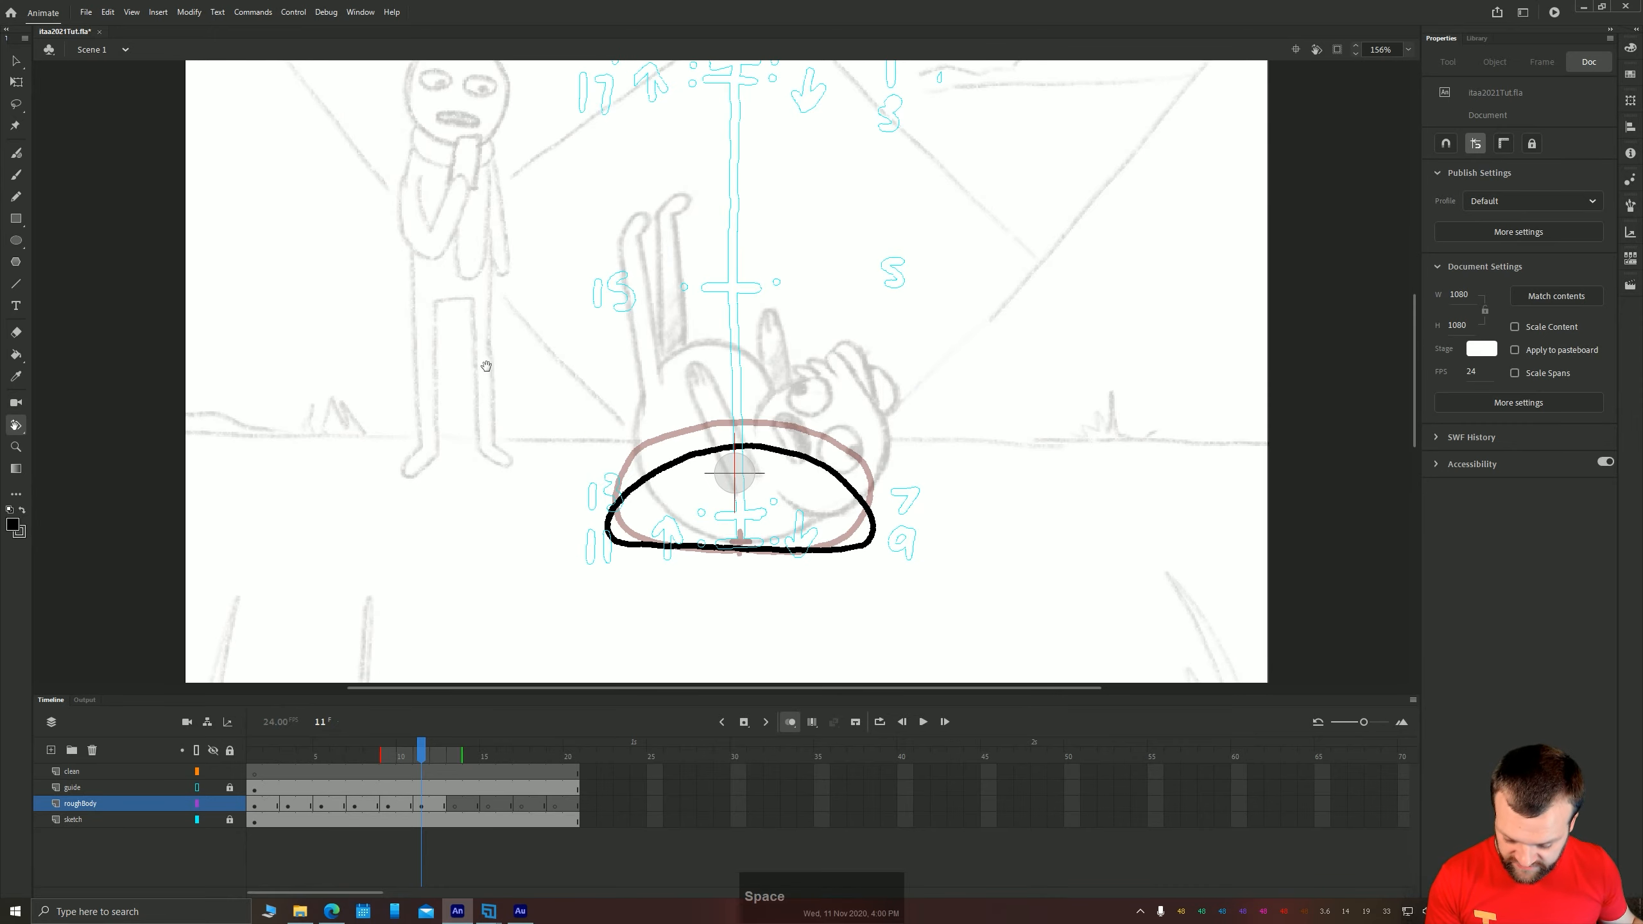
key(b)
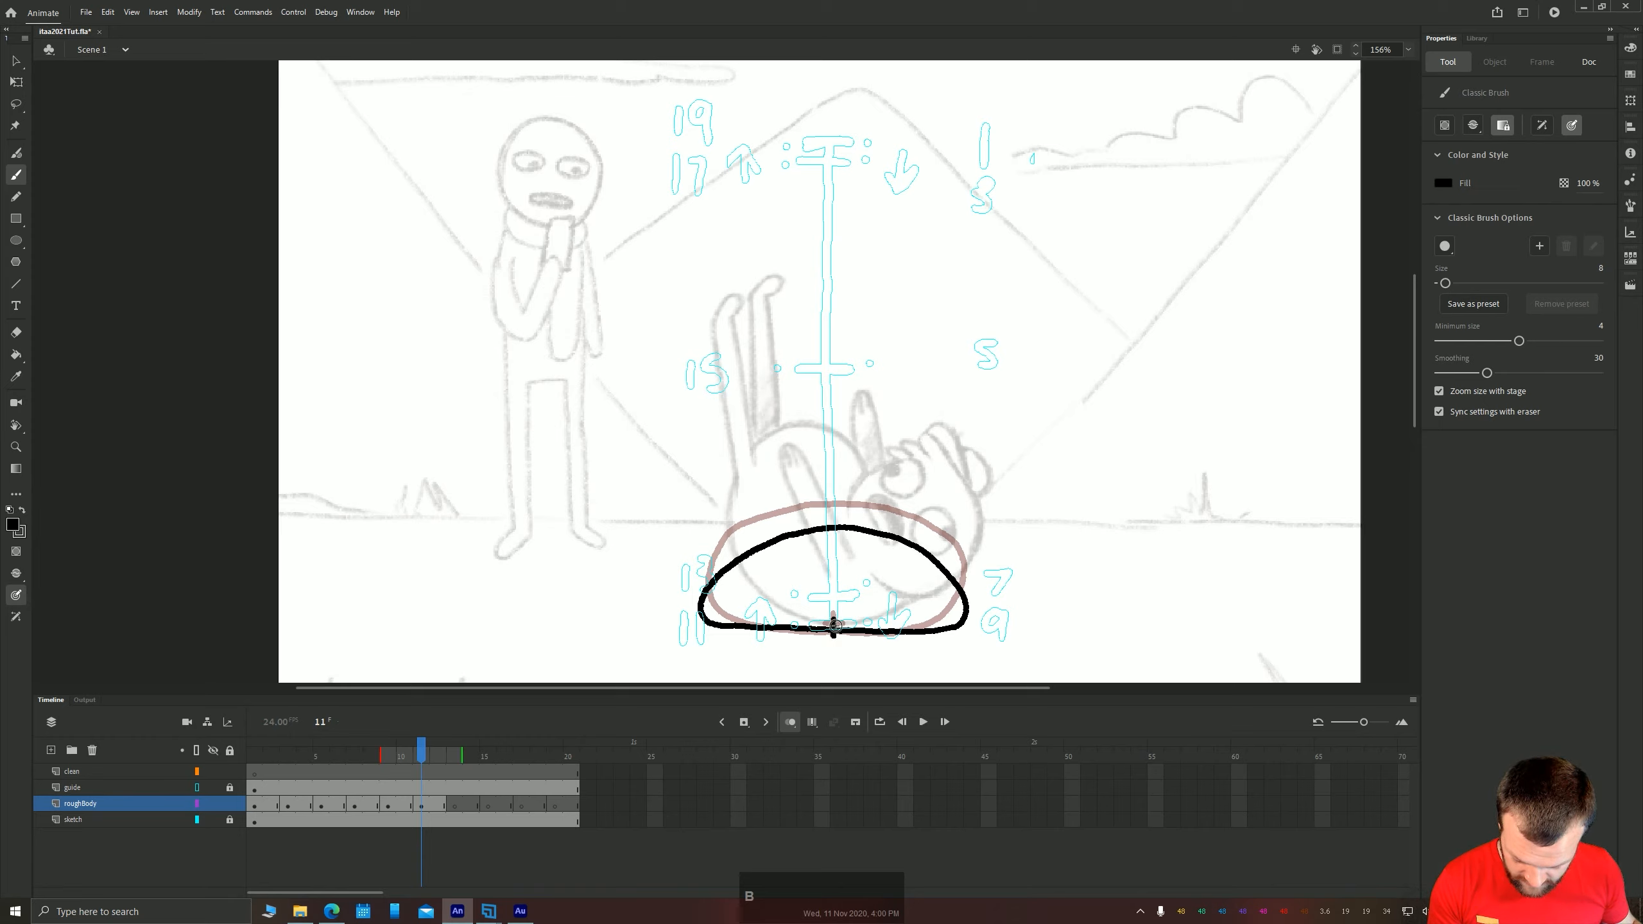
Brush an upright oval with its base on the guide's mark 13 and a cross at its centre on frame 13, and play the animation
click(455, 804)
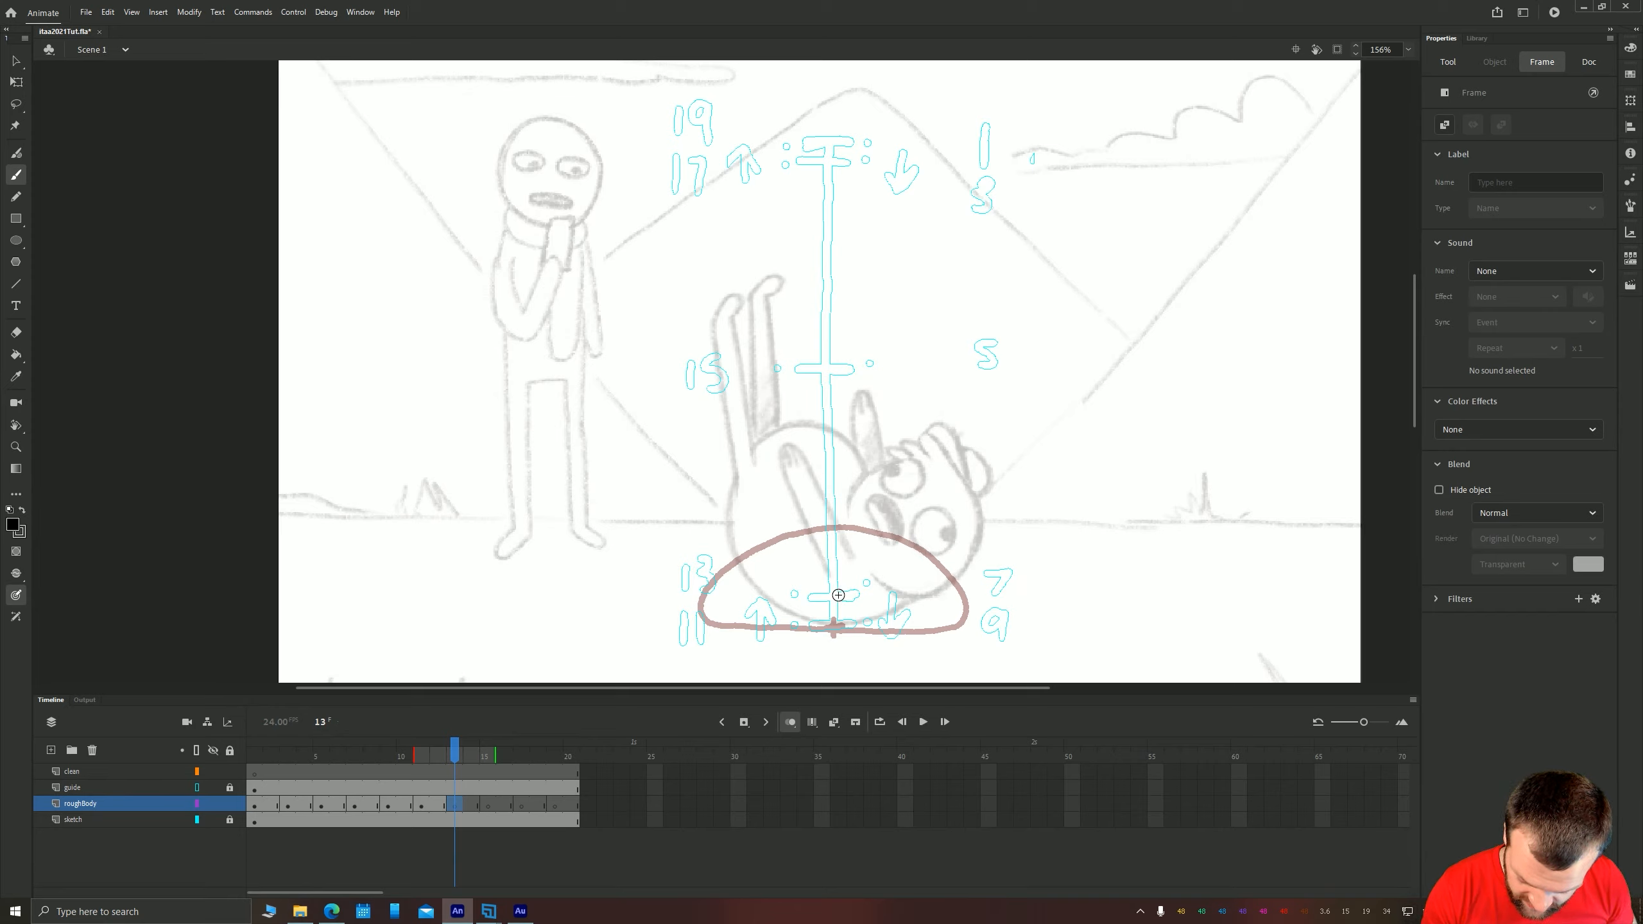
mouse_move(842, 594)
mouse_down()
mouse_move(918, 494)
mouse_move(903, 412)
mouse_move(841, 367)
mouse_move(780, 381)
mouse_move(748, 452)
mouse_move(759, 529)
mouse_move(795, 584)
mouse_move(839, 594)
mouse_up()
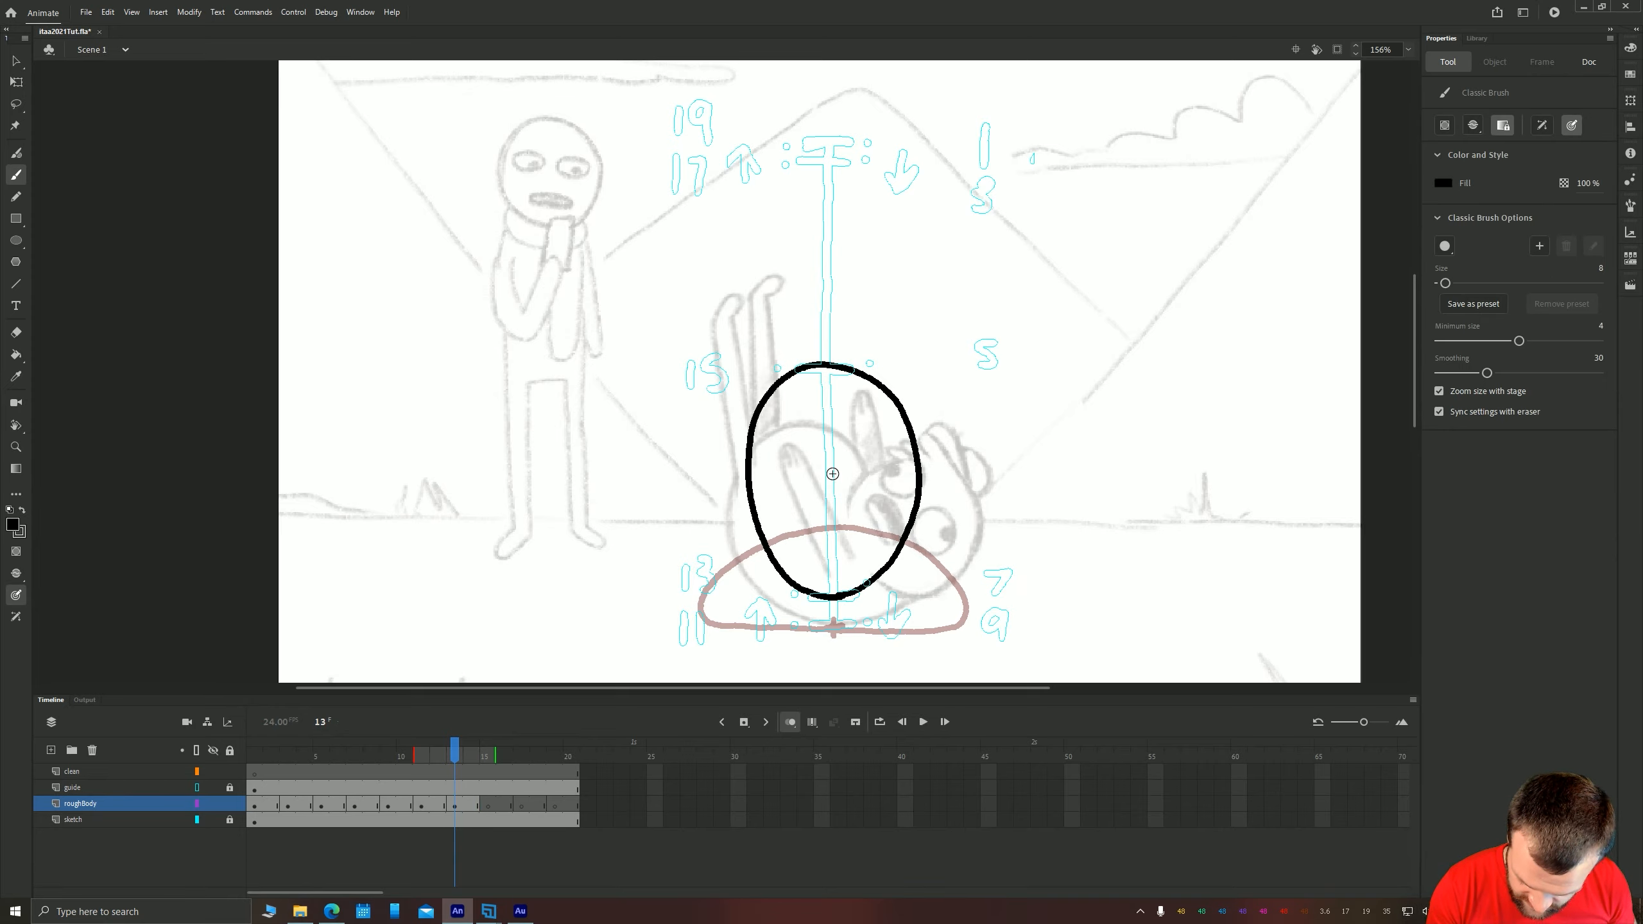
key(Return)
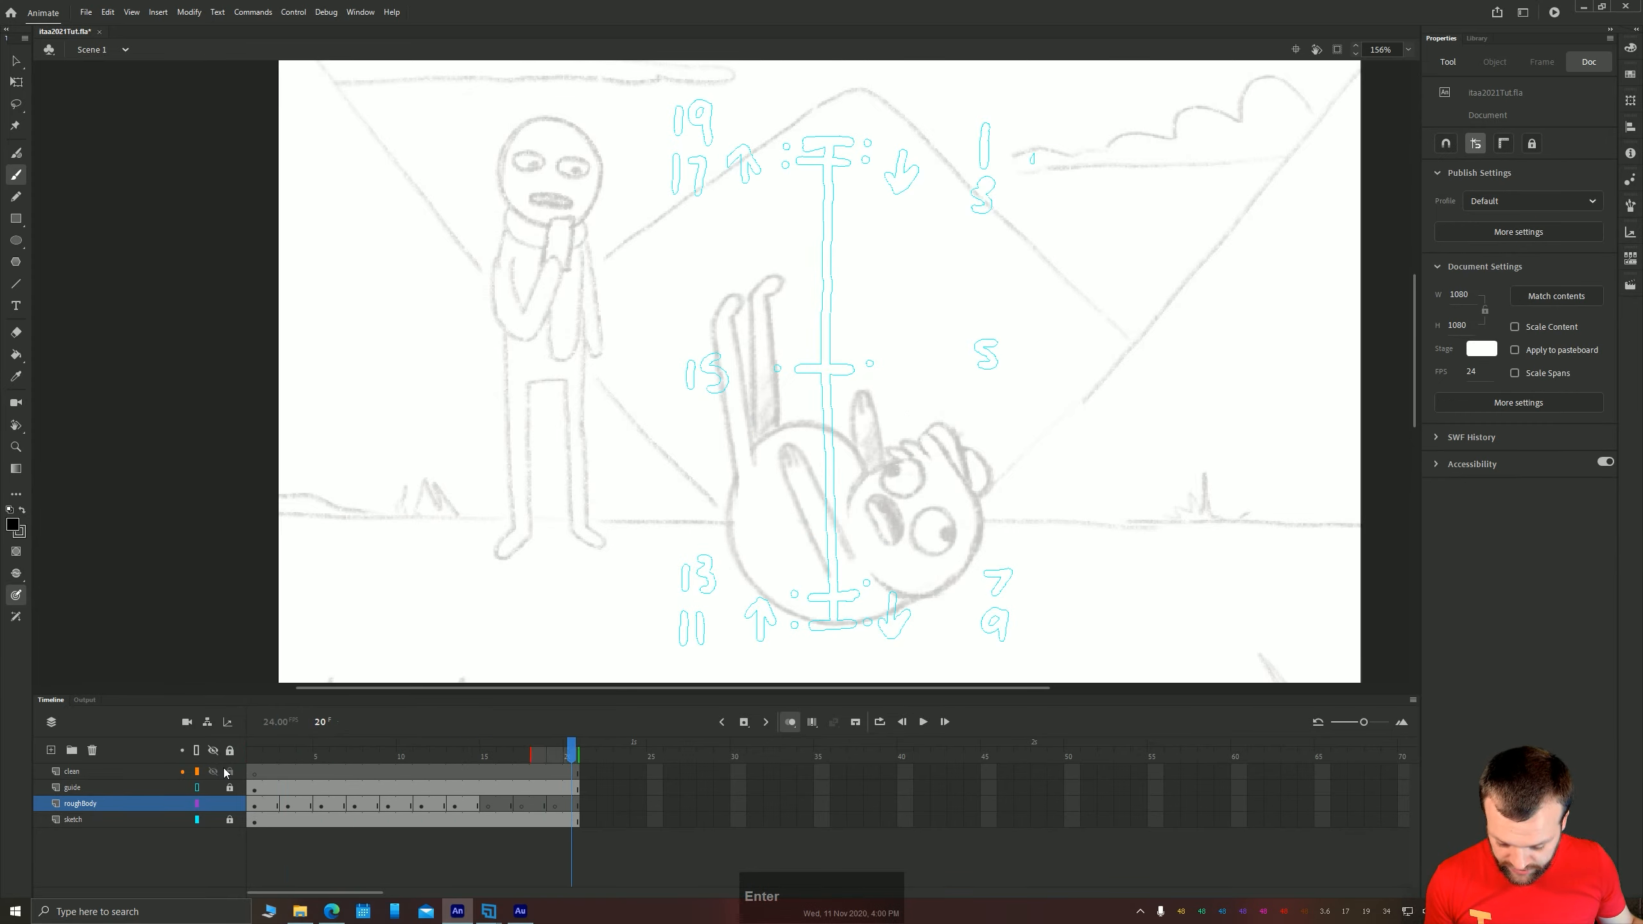
key(Return)
Compare frames 14 and 15, and brush a tall narrow oval with a cross around the guide's mark 15 on frame 15 of roughBody
click(491, 806)
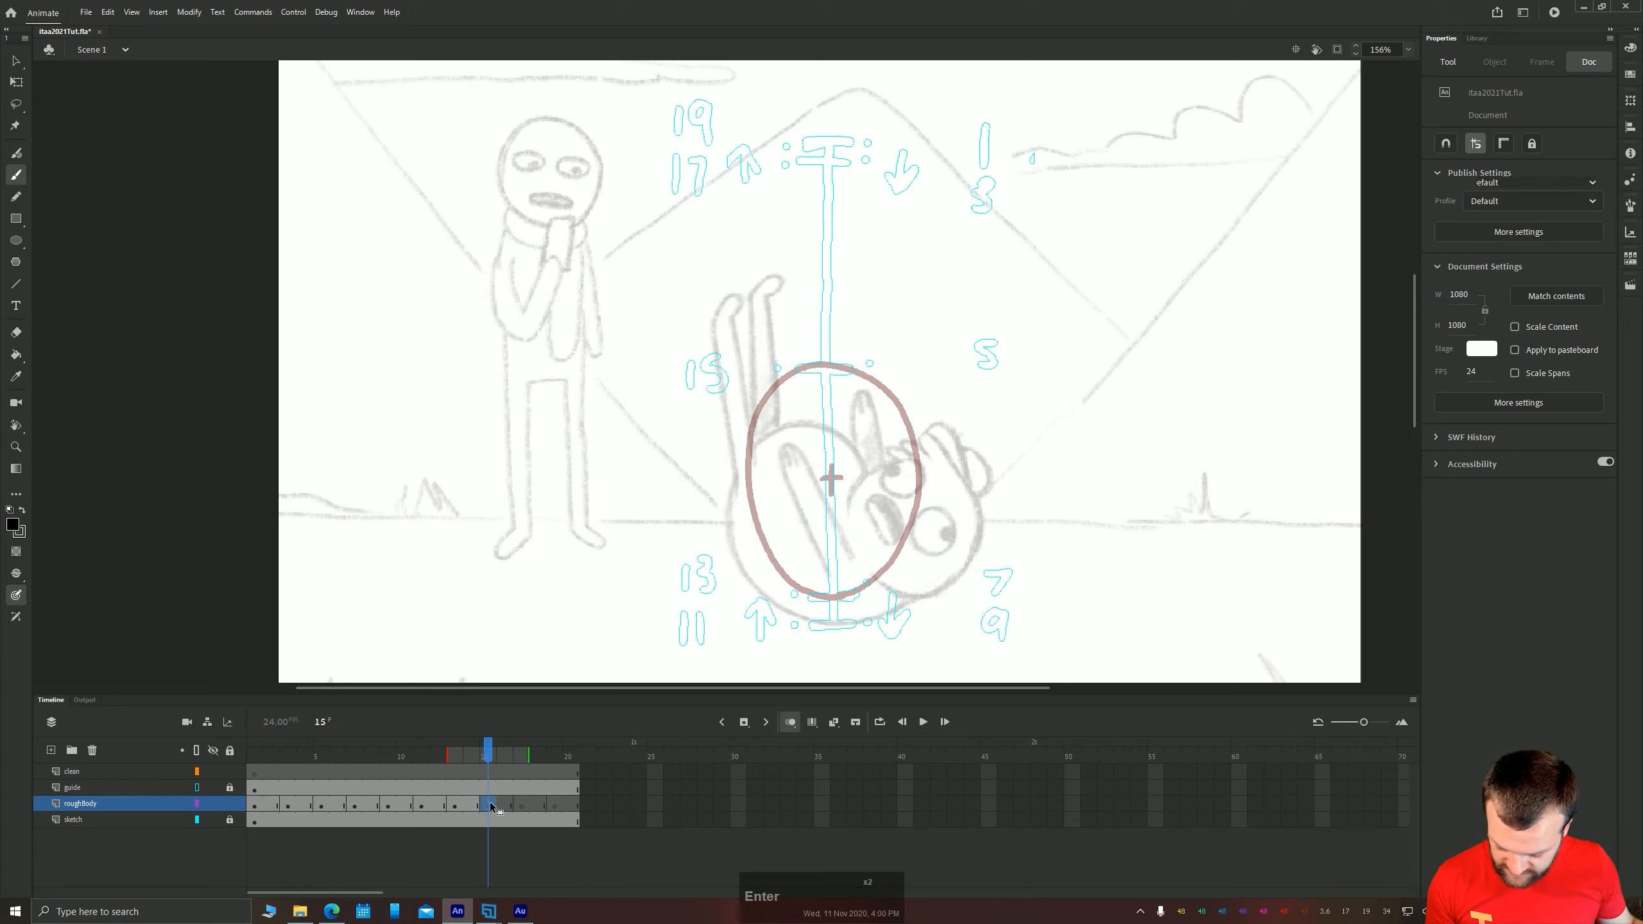
click(473, 806)
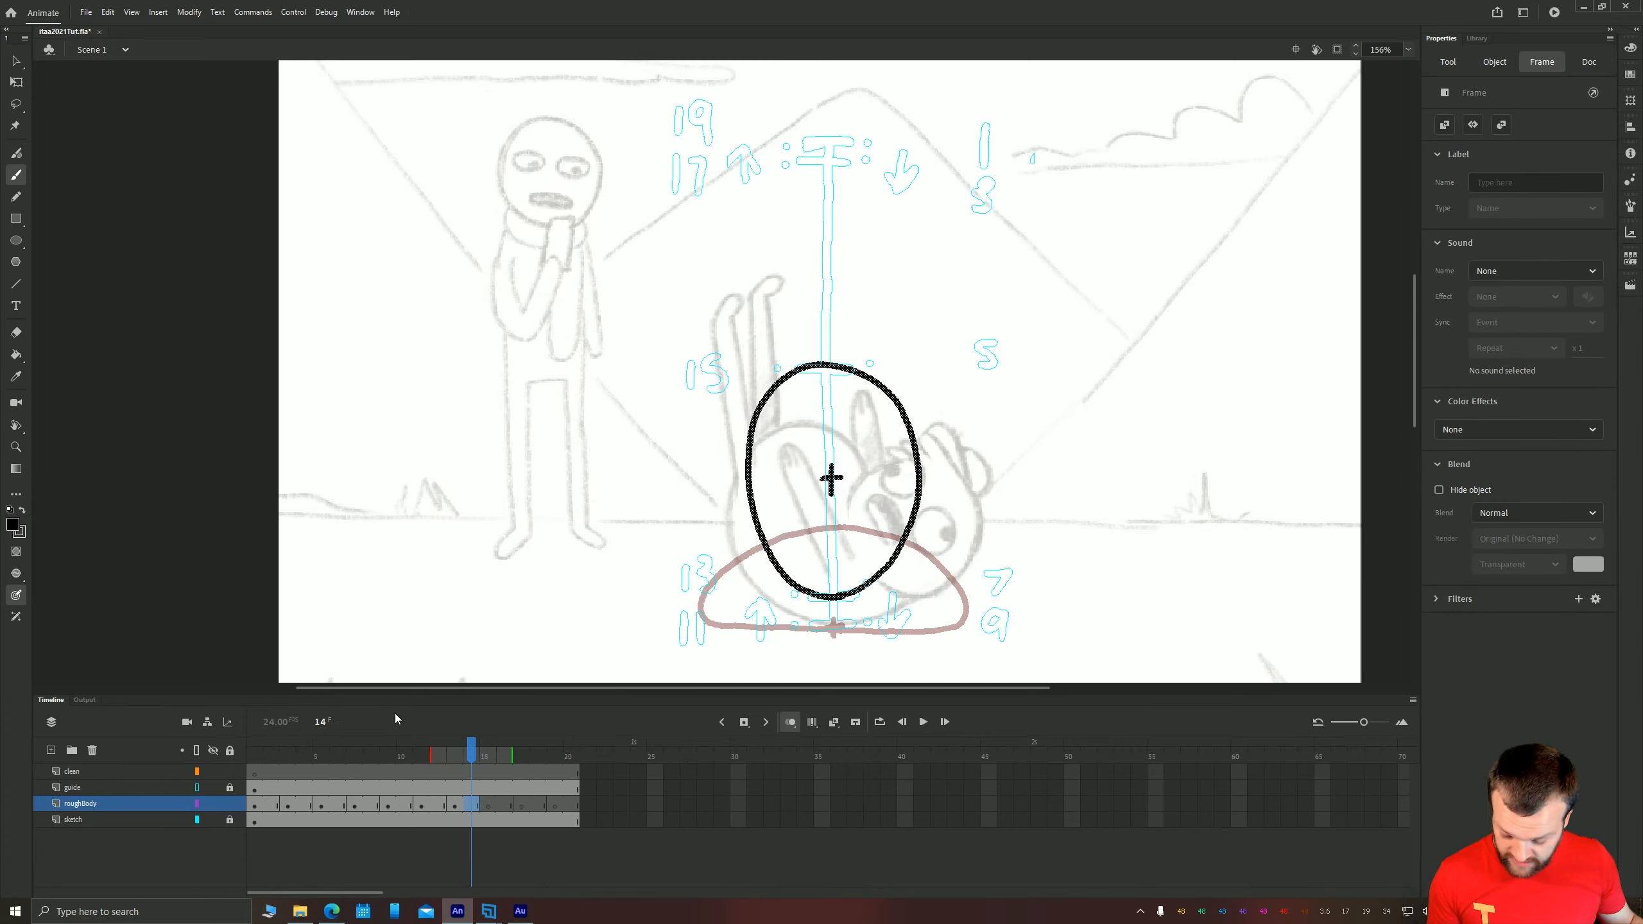
key(.)
key(.)
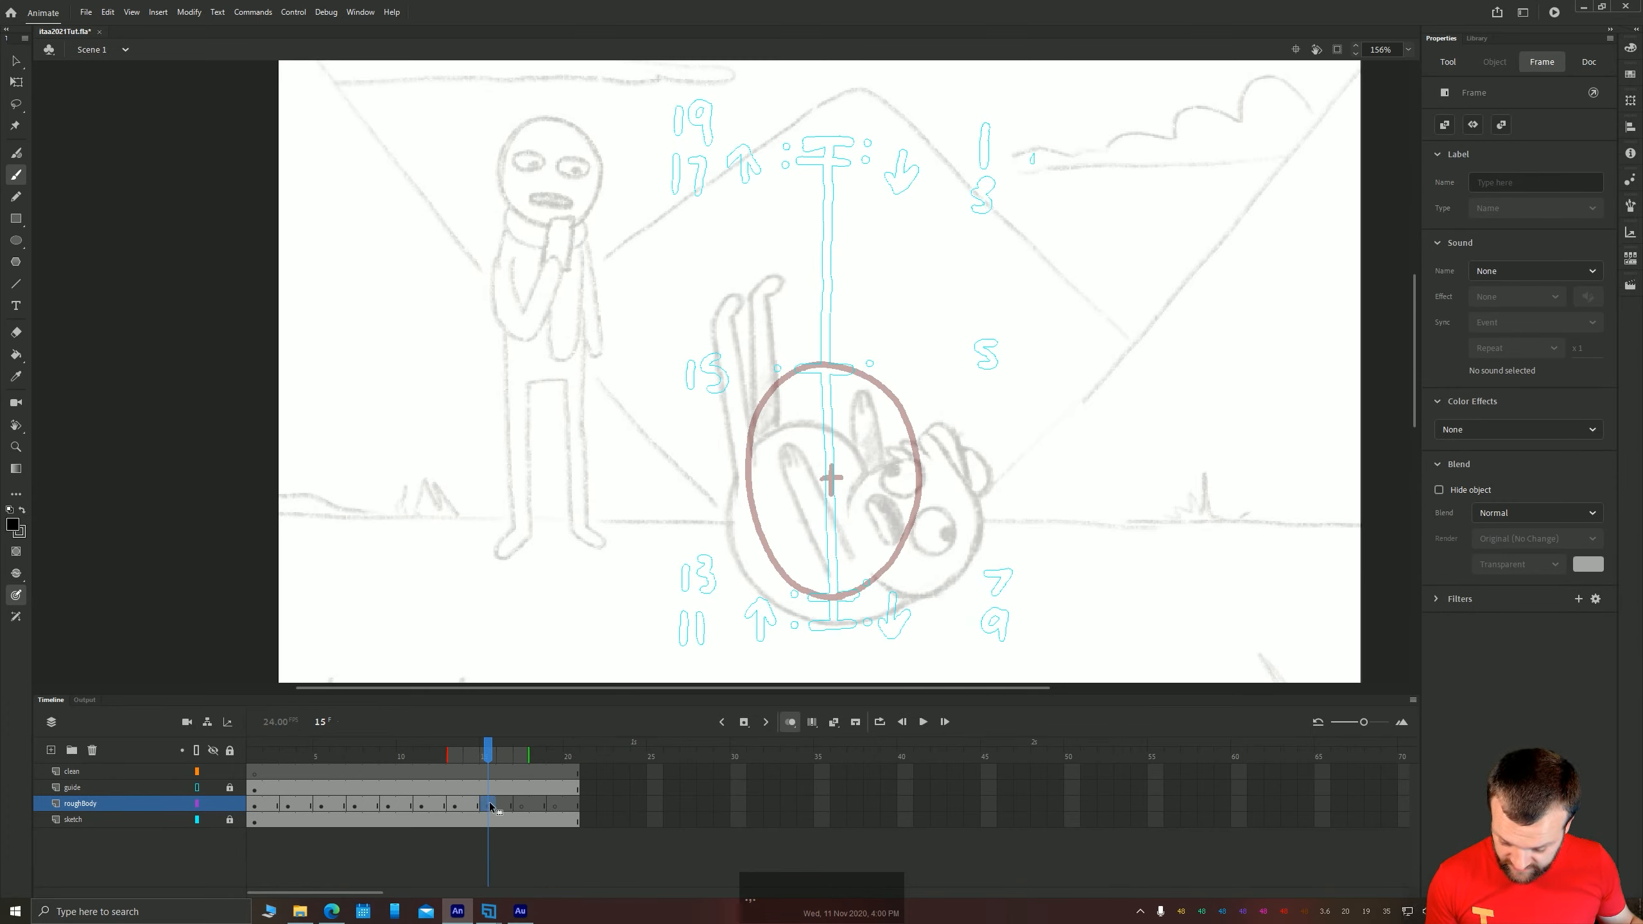
click(490, 805)
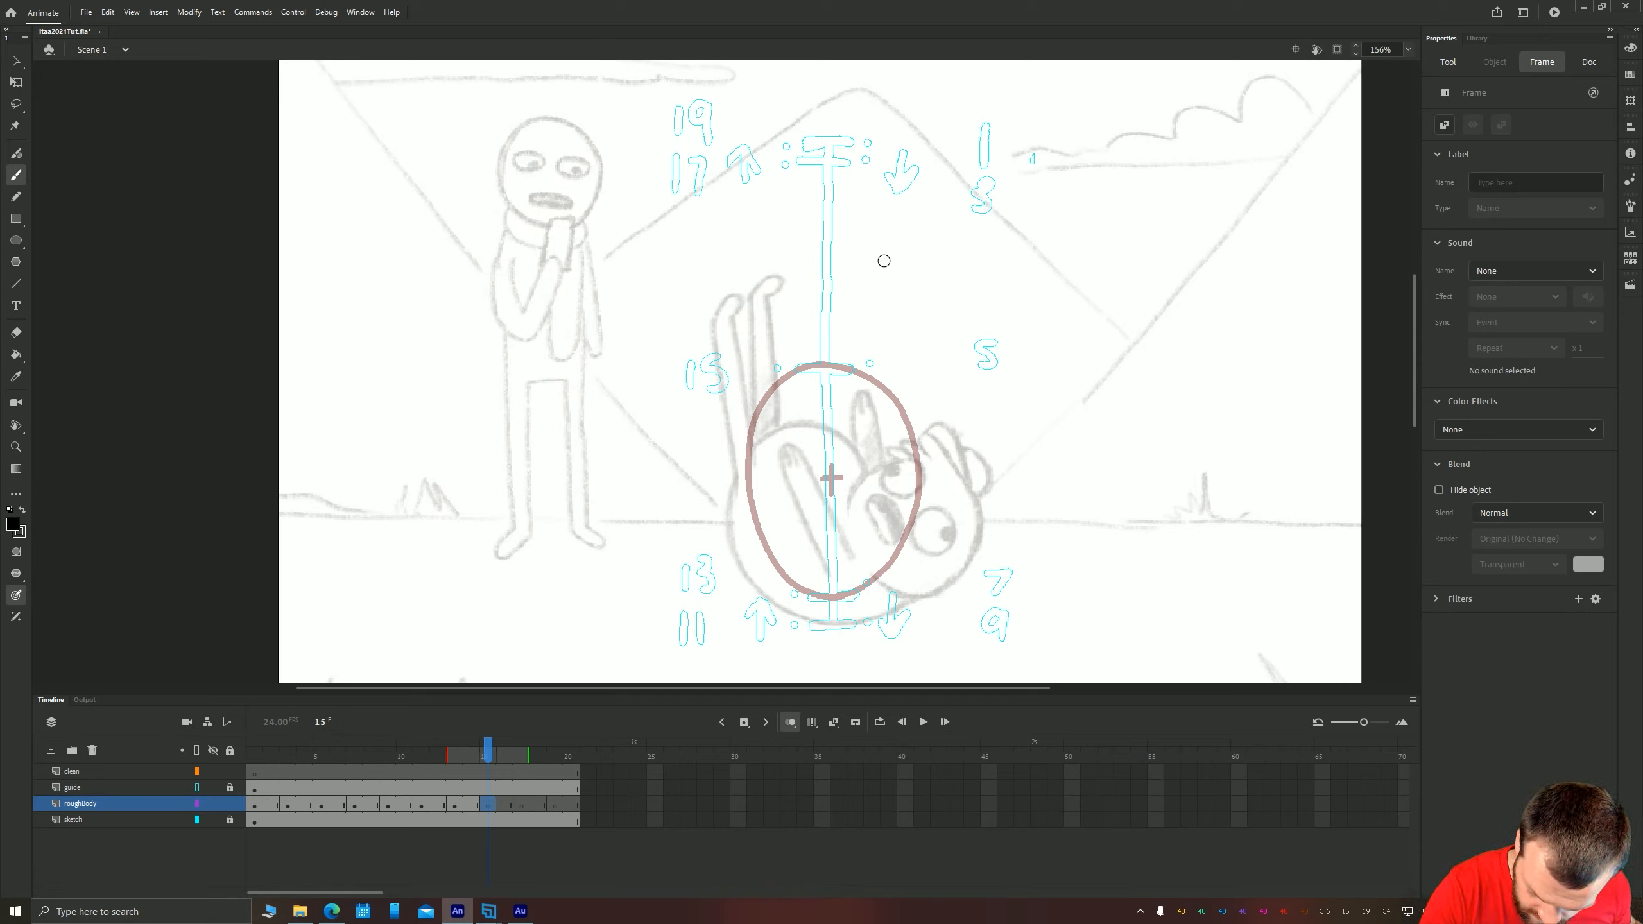
mouse_move(883, 255)
mouse_down()
mouse_move(807, 221)
mouse_move(773, 262)
mouse_move(759, 348)
mouse_move(774, 424)
mouse_move(801, 460)
mouse_move(847, 466)
mouse_move(894, 404)
mouse_move(883, 265)
mouse_move(891, 404)
mouse_move(842, 361)
mouse_up()
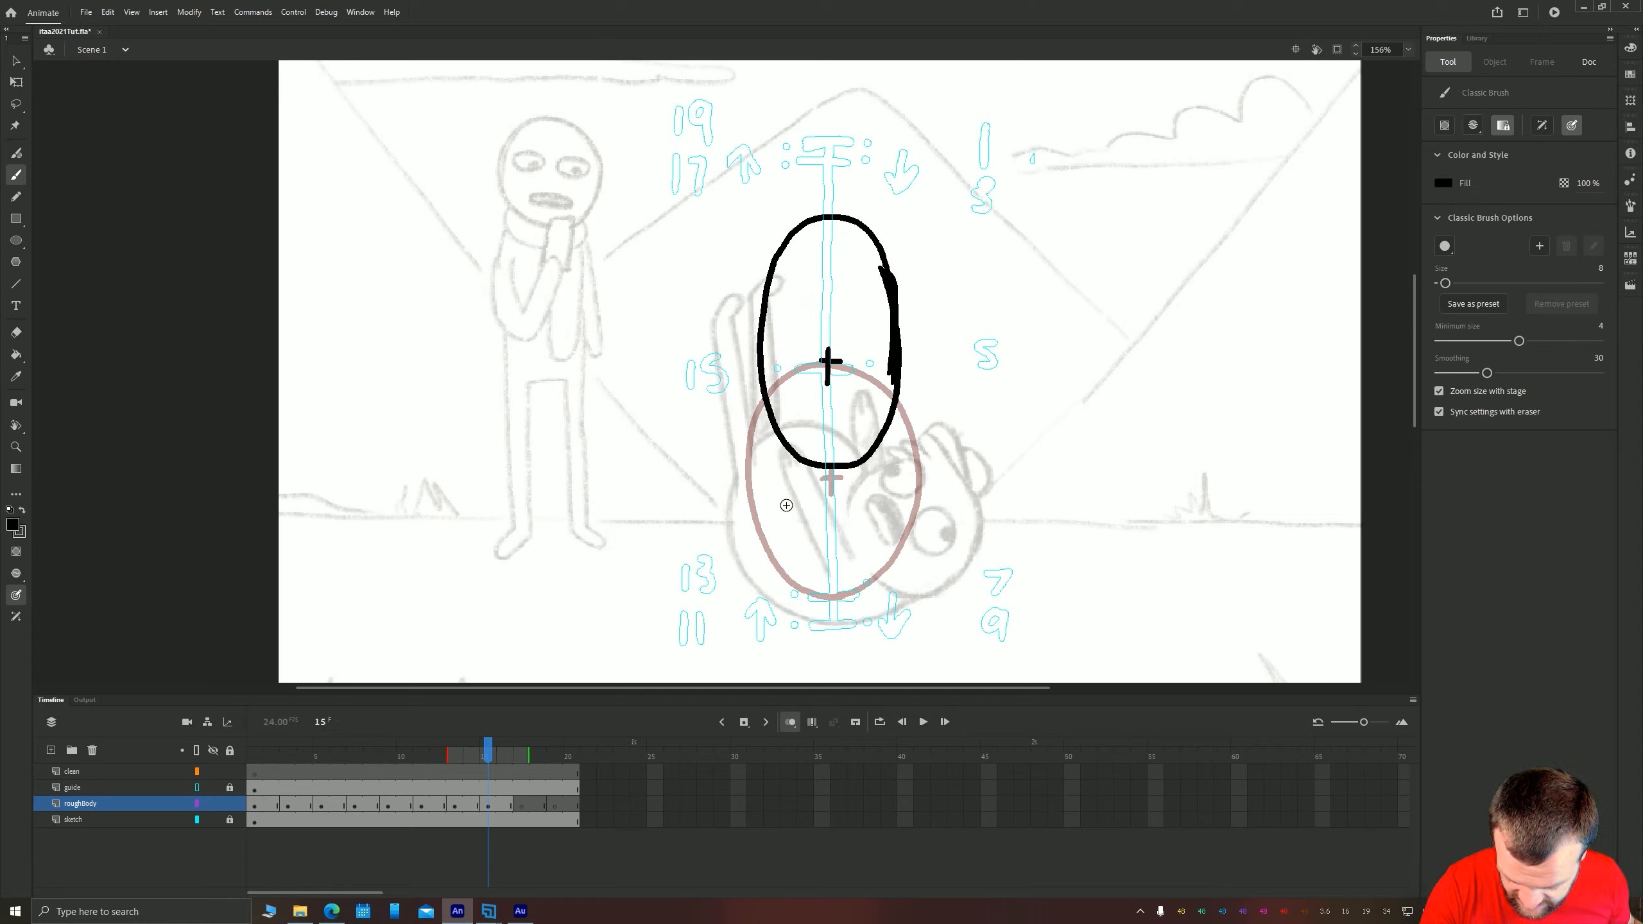
Move the cross on frame 15 up near the centre of the tall oval, slightly above the guide's mark 15
key(v)
click(828, 361)
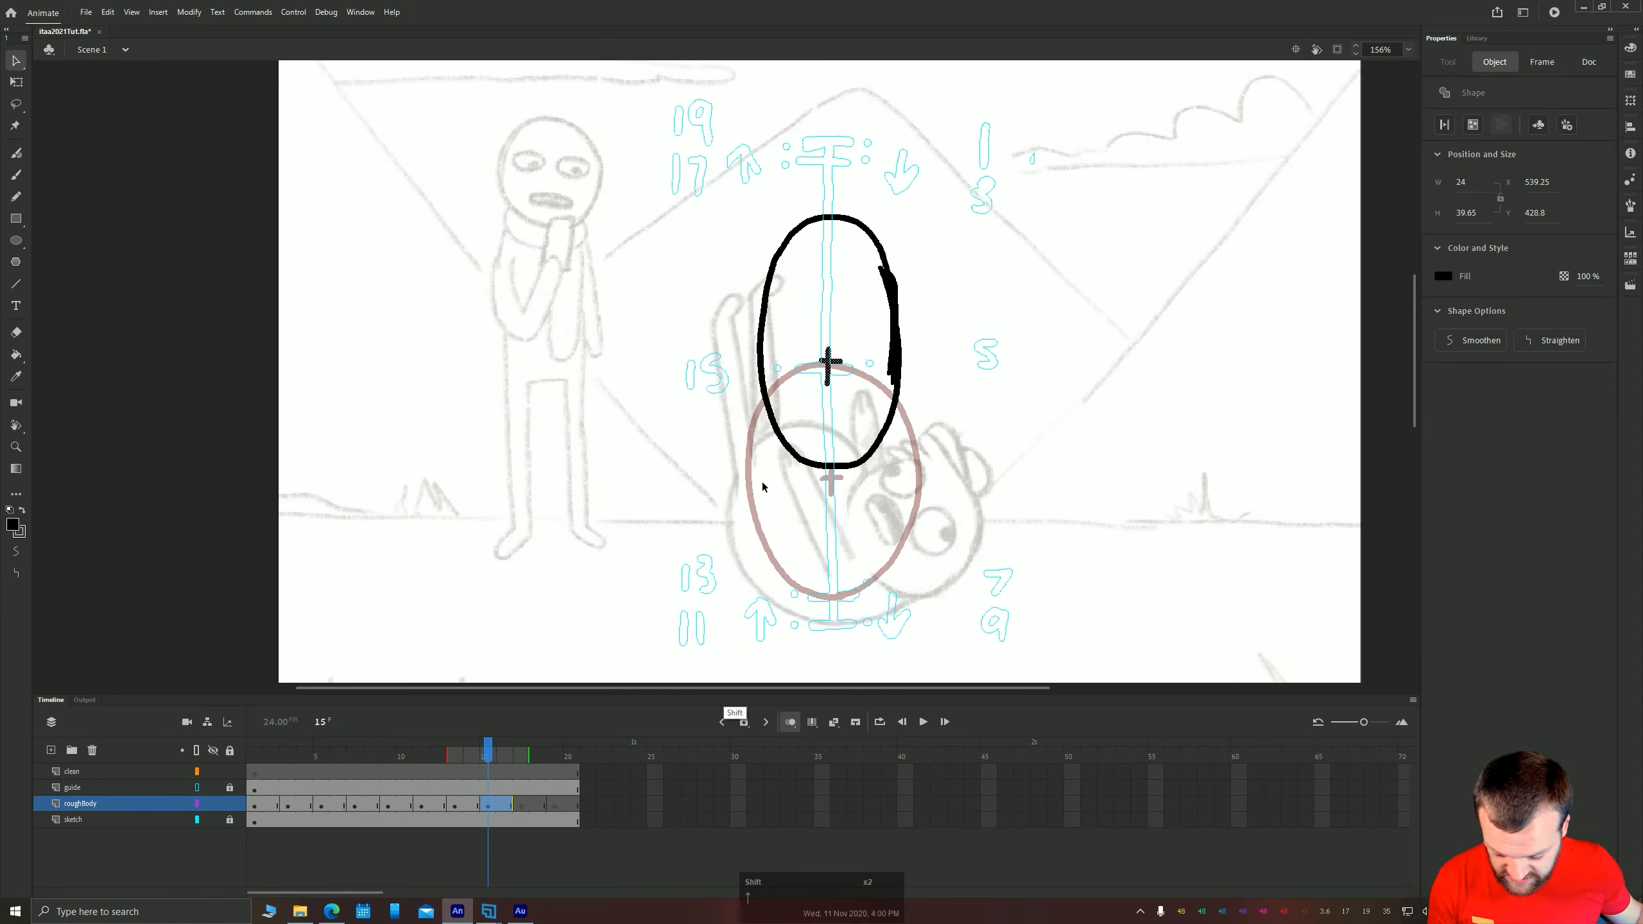
key(shift+Up)
key(shift+Up)
key(Down)
key(Down)
drag(830, 354, 830, 339)
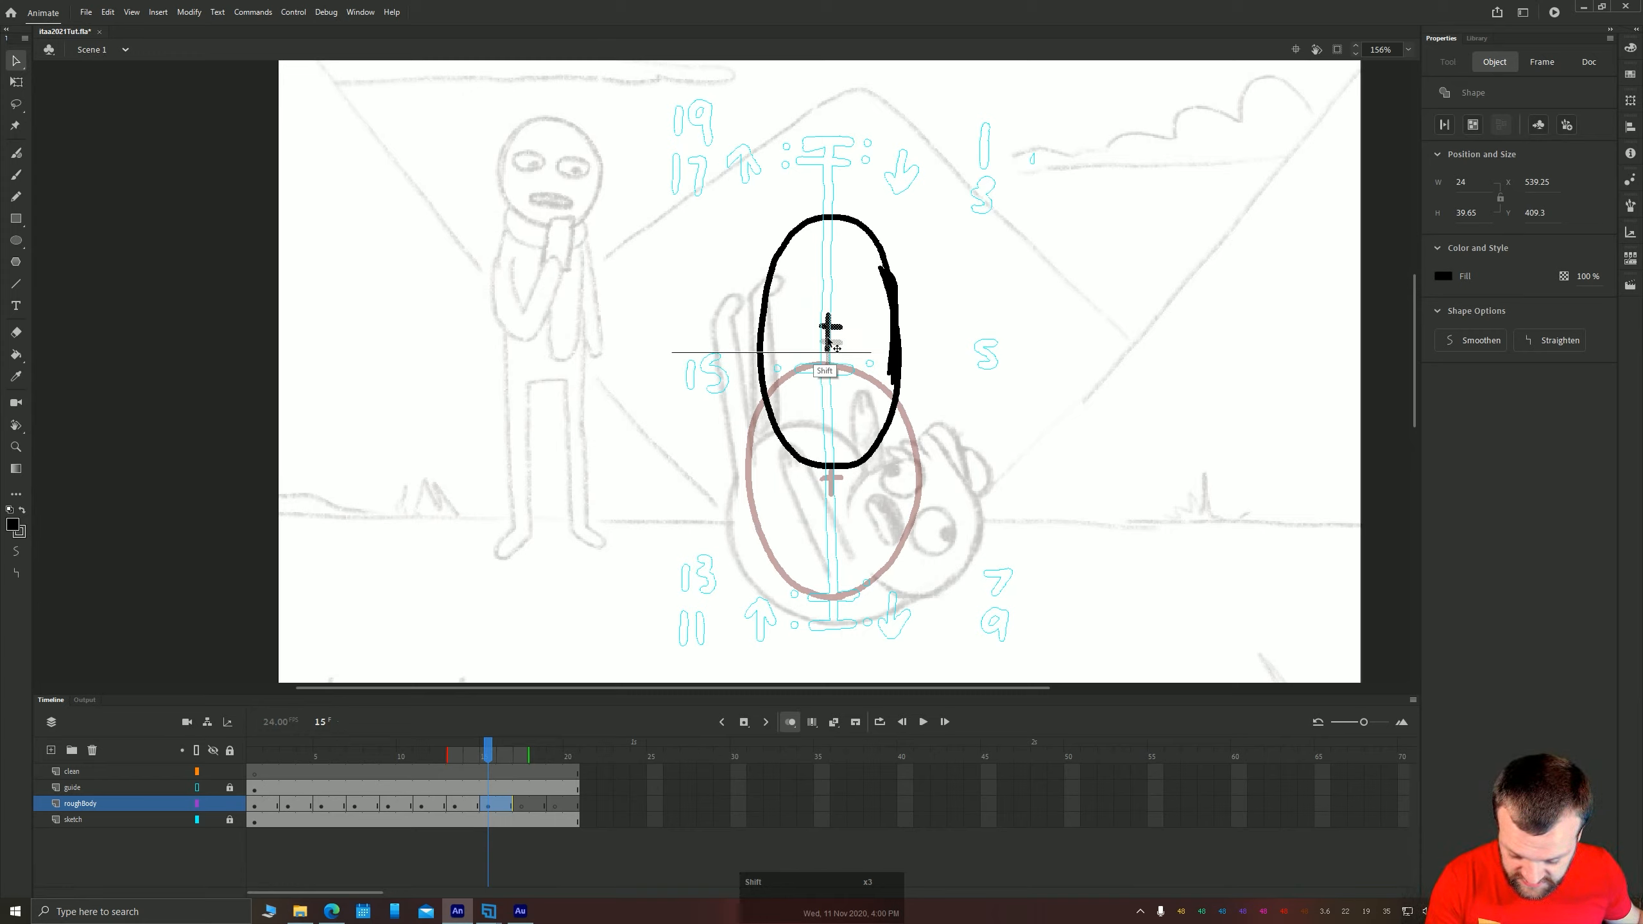
key(Down)
key(Down)
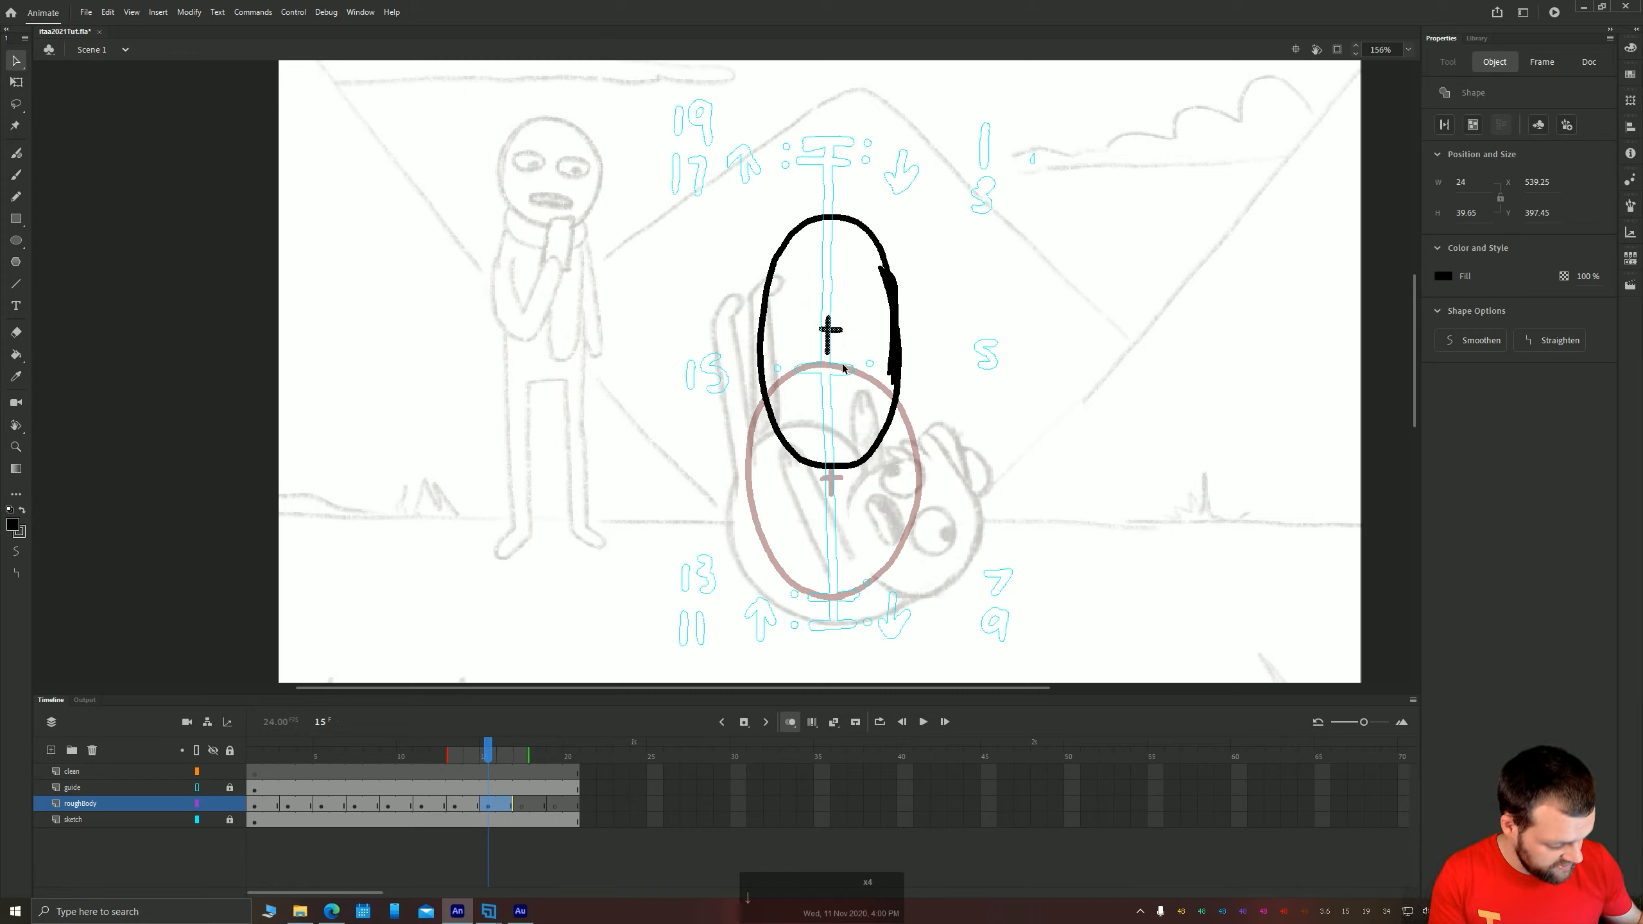
Remove the stray doubled stroke from the side of the frame 15 oval with the Lasso tool
key(l)
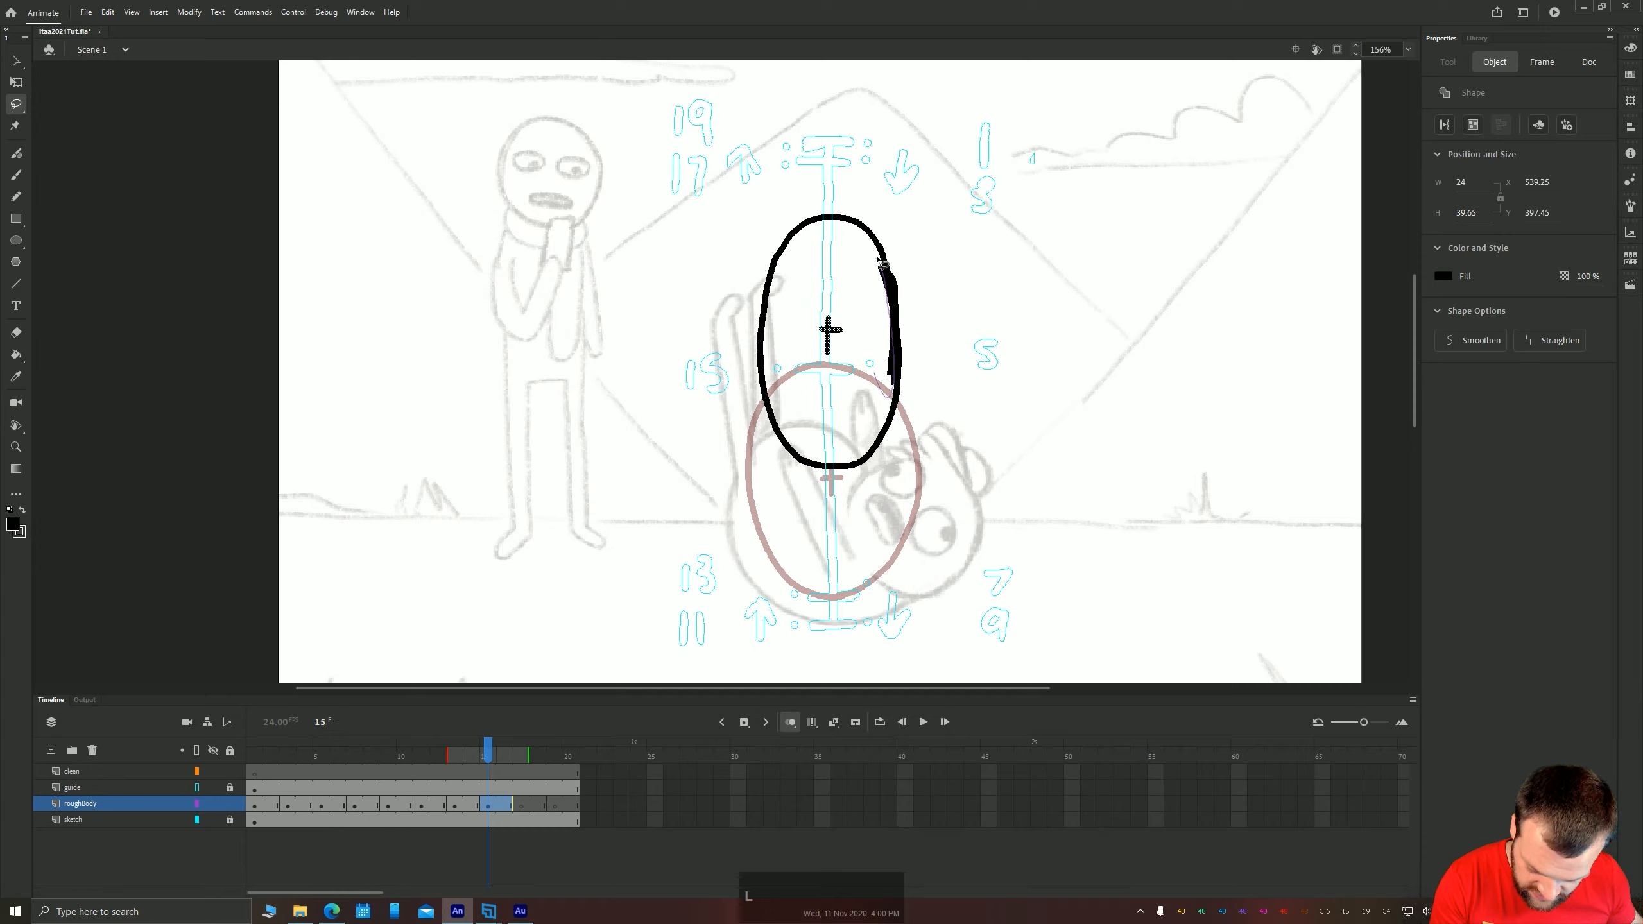
key(Delete)
mouse_move(878, 257)
mouse_down()
mouse_move(870, 317)
mouse_move(905, 251)
mouse_move(893, 260)
mouse_up()
key(Delete)
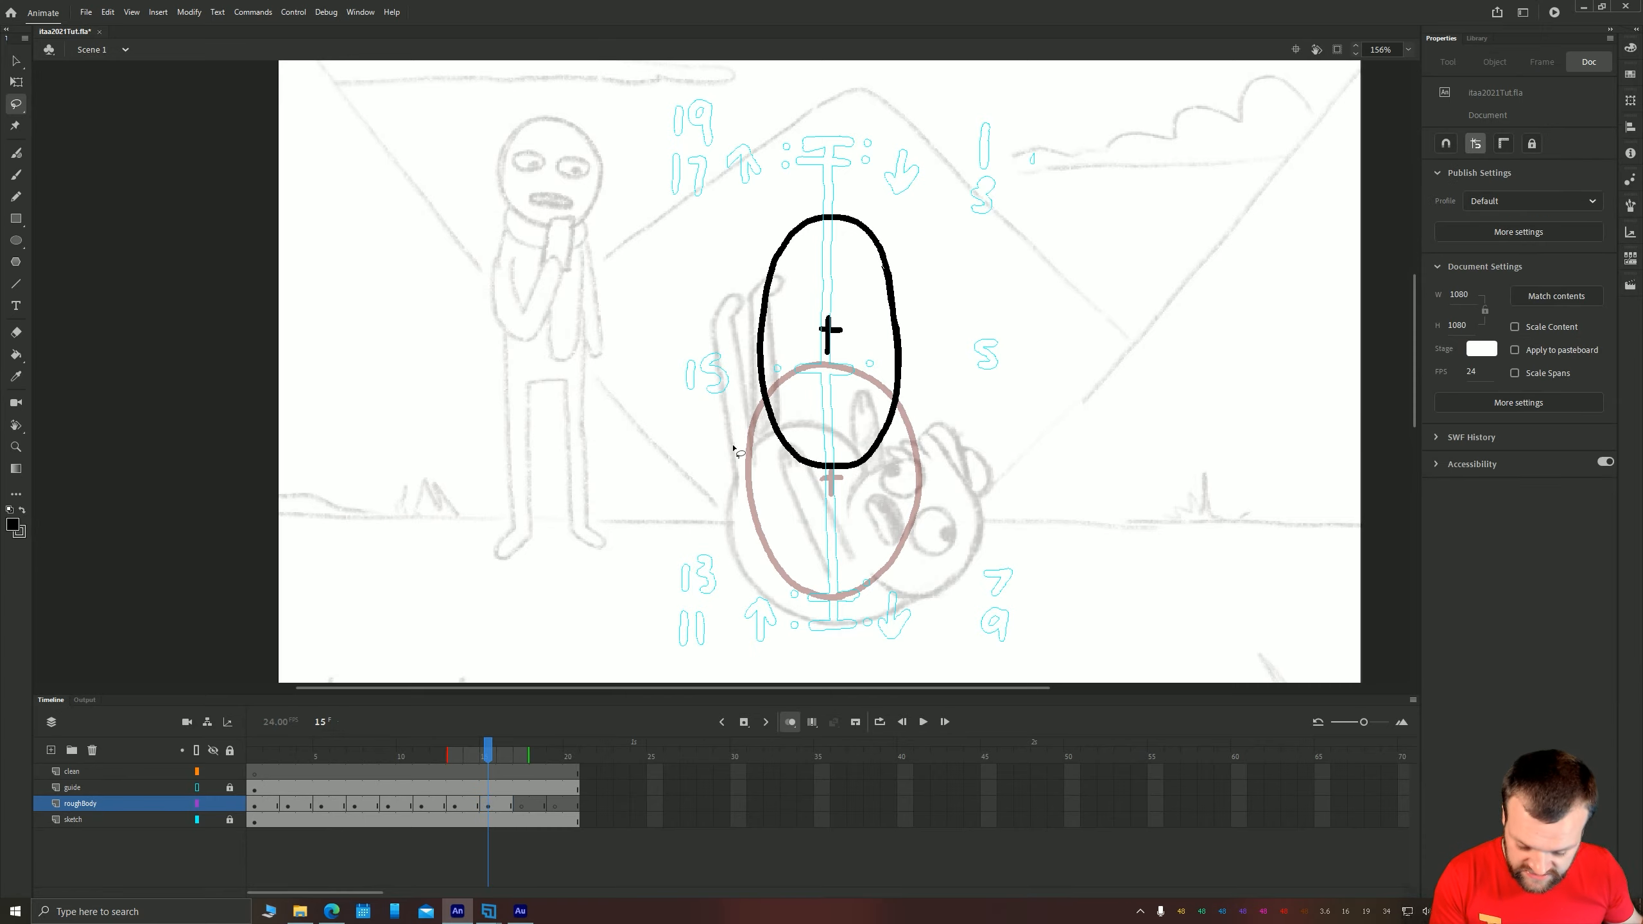
Move the frame 15 oval and cross down to about Y 310, and widen them together to about 158
key(v)
drag(955, 494, 725, 172)
key(shift+Down)
key(shift+Down)
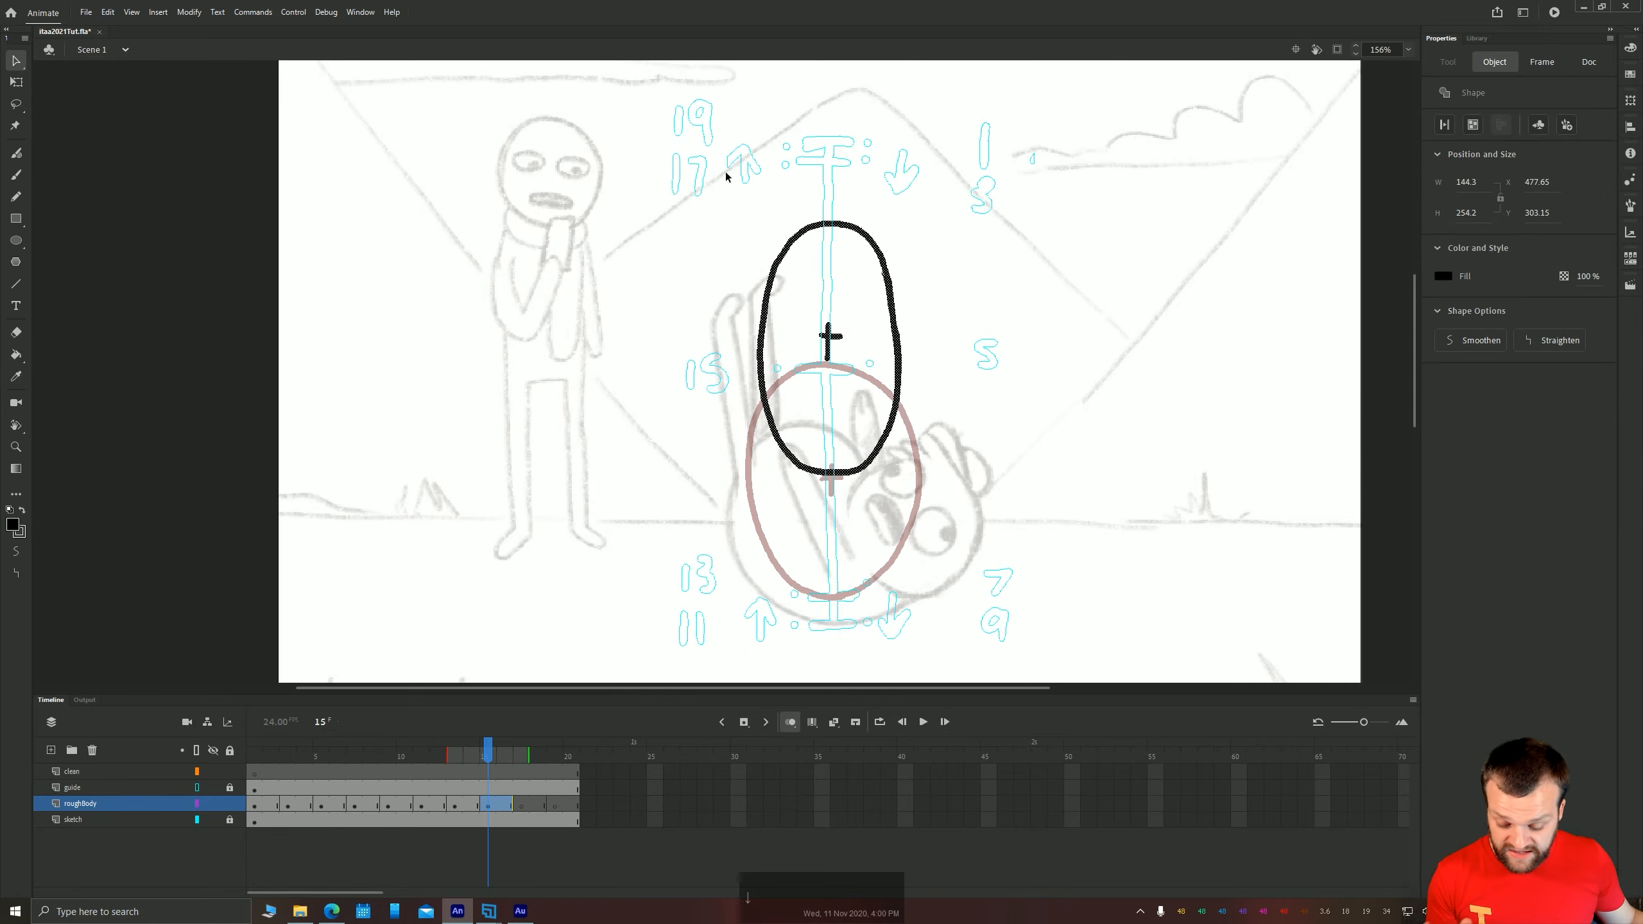
key(q)
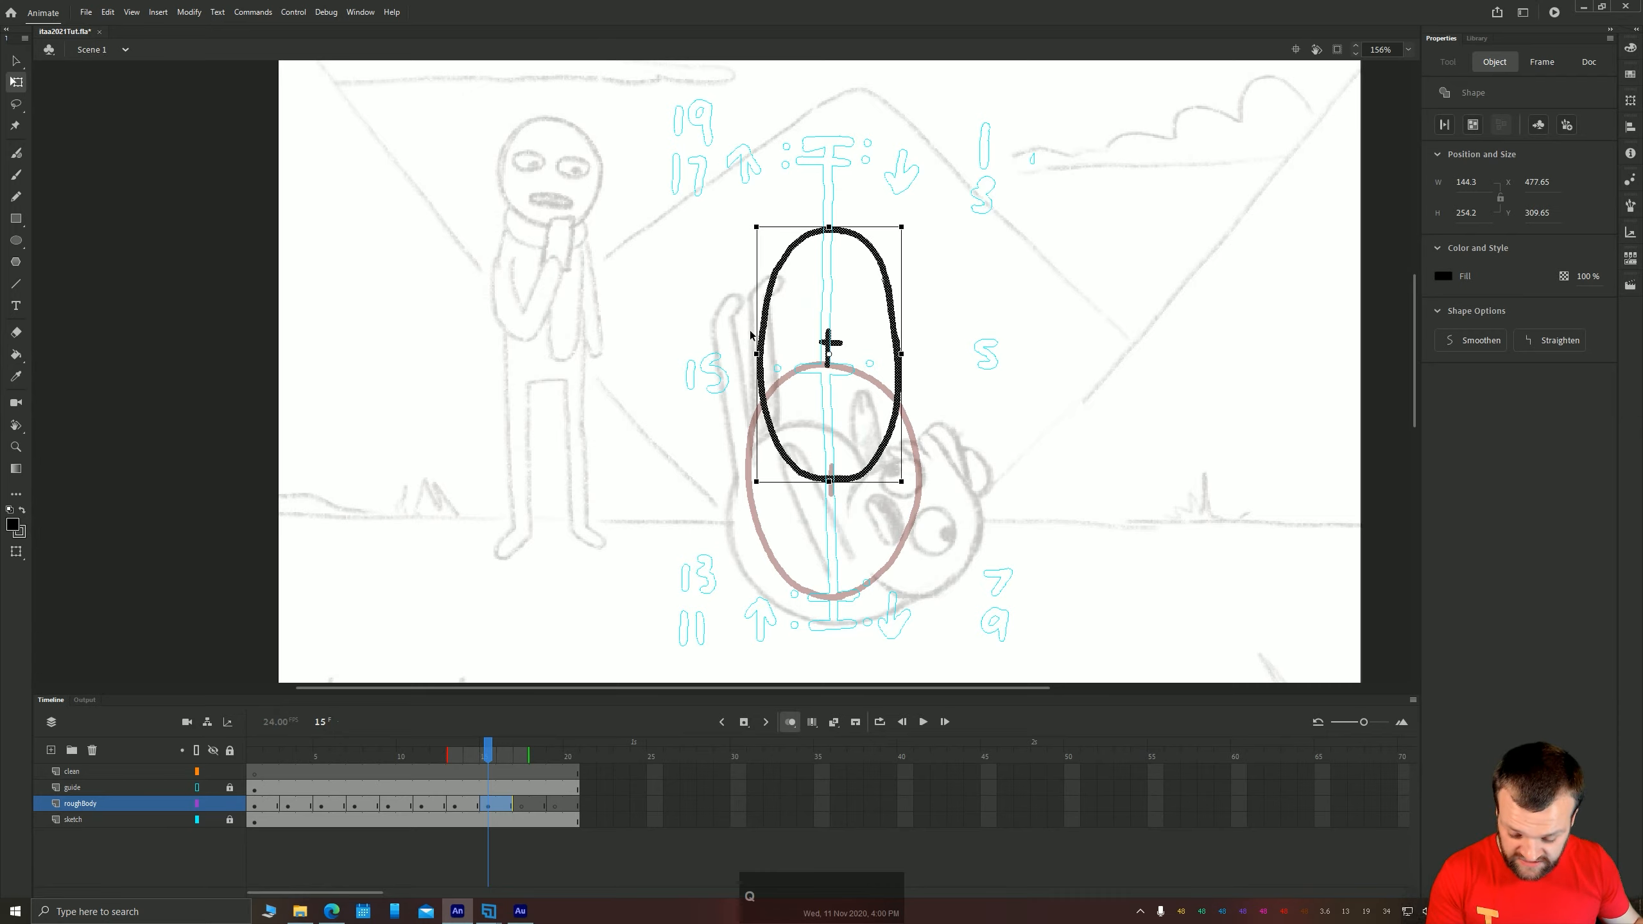
drag(755, 353, 748, 354)
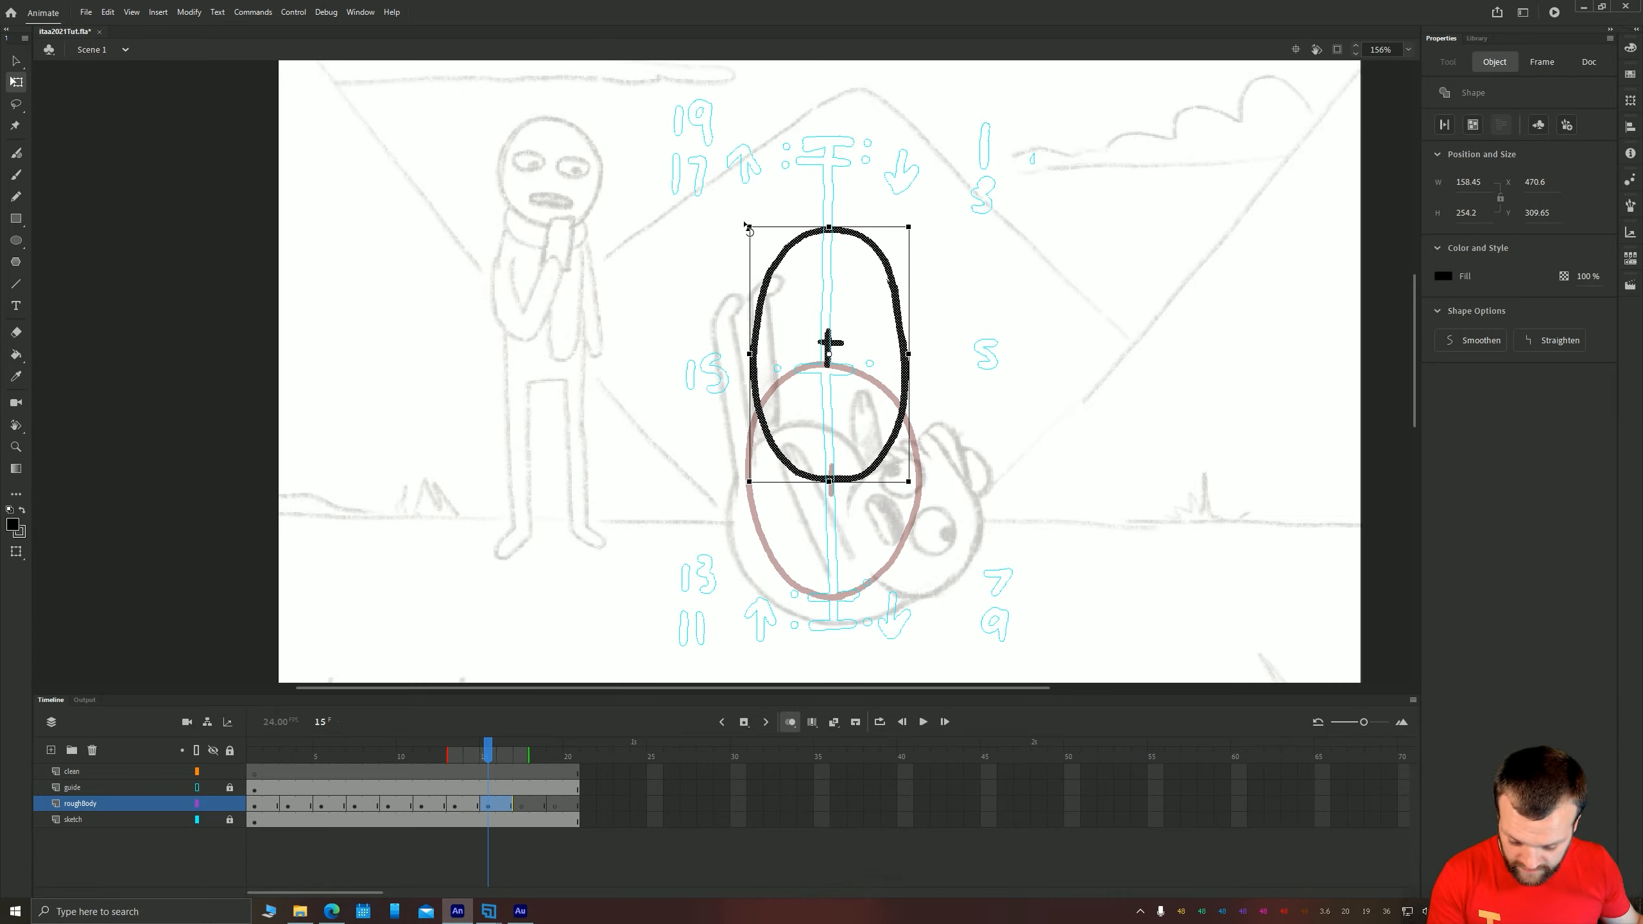
Move the cross on frame 15 down to the guide's mark 15 and distort the oval's upper corners slightly outward
key(shift)
drag(747, 226, 911, 482)
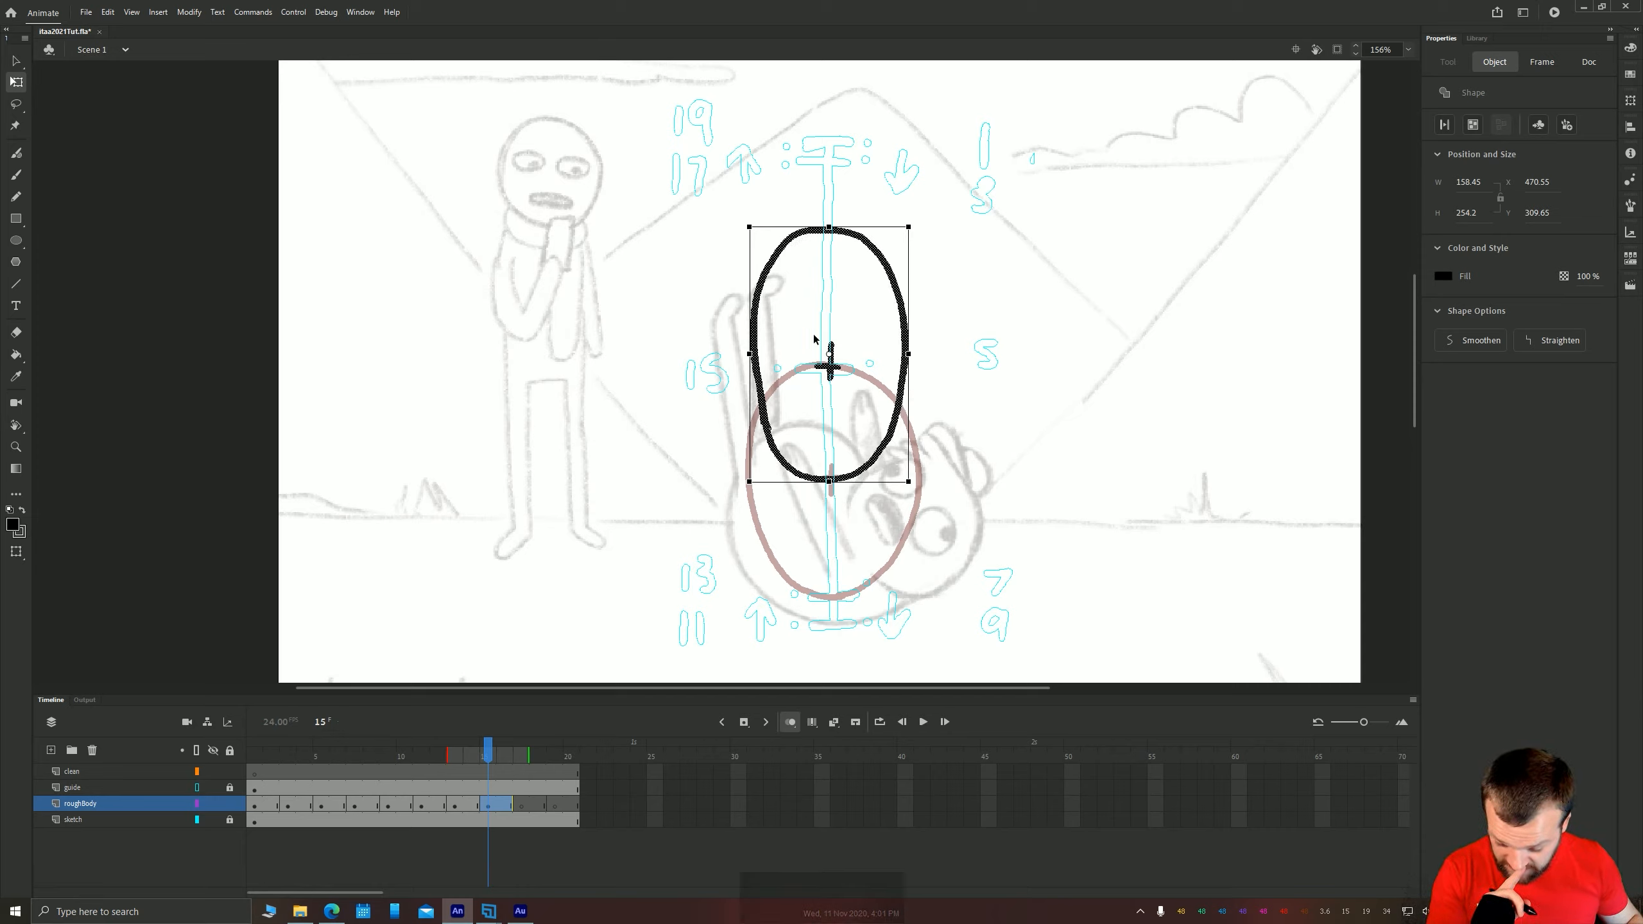
key(ctrl)
drag(749, 227, 740, 222)
drag(910, 226, 919, 219)
click(652, 392)
Copy the circle and cross from frame 1 of roughBody and paste them in place on frame 19
key(space)
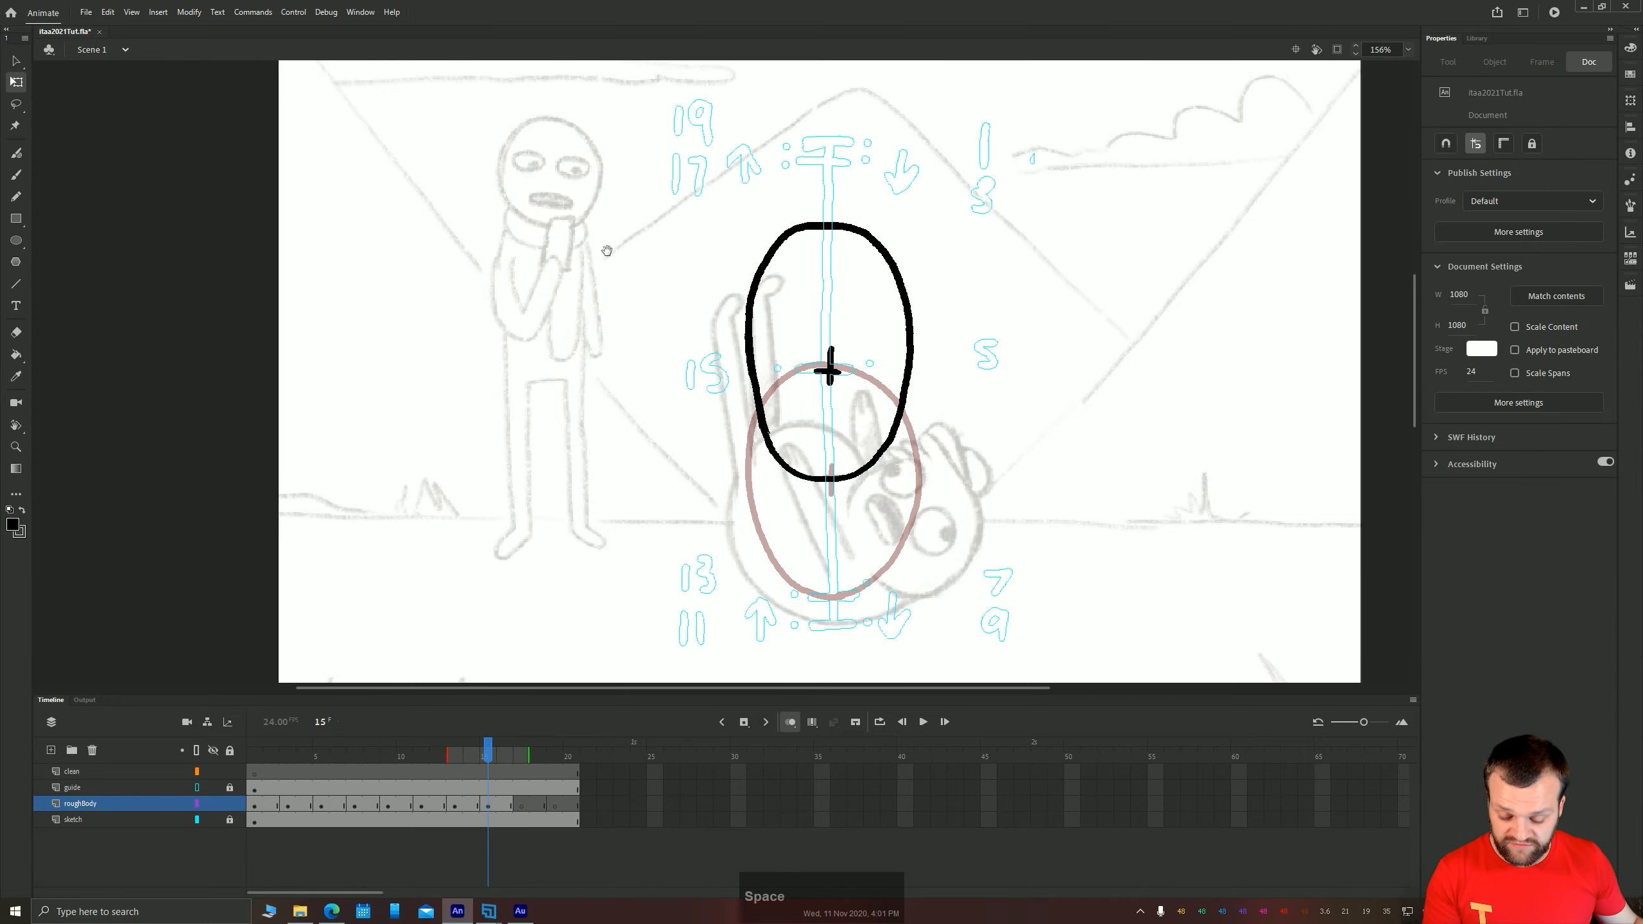
drag(606, 249, 636, 323)
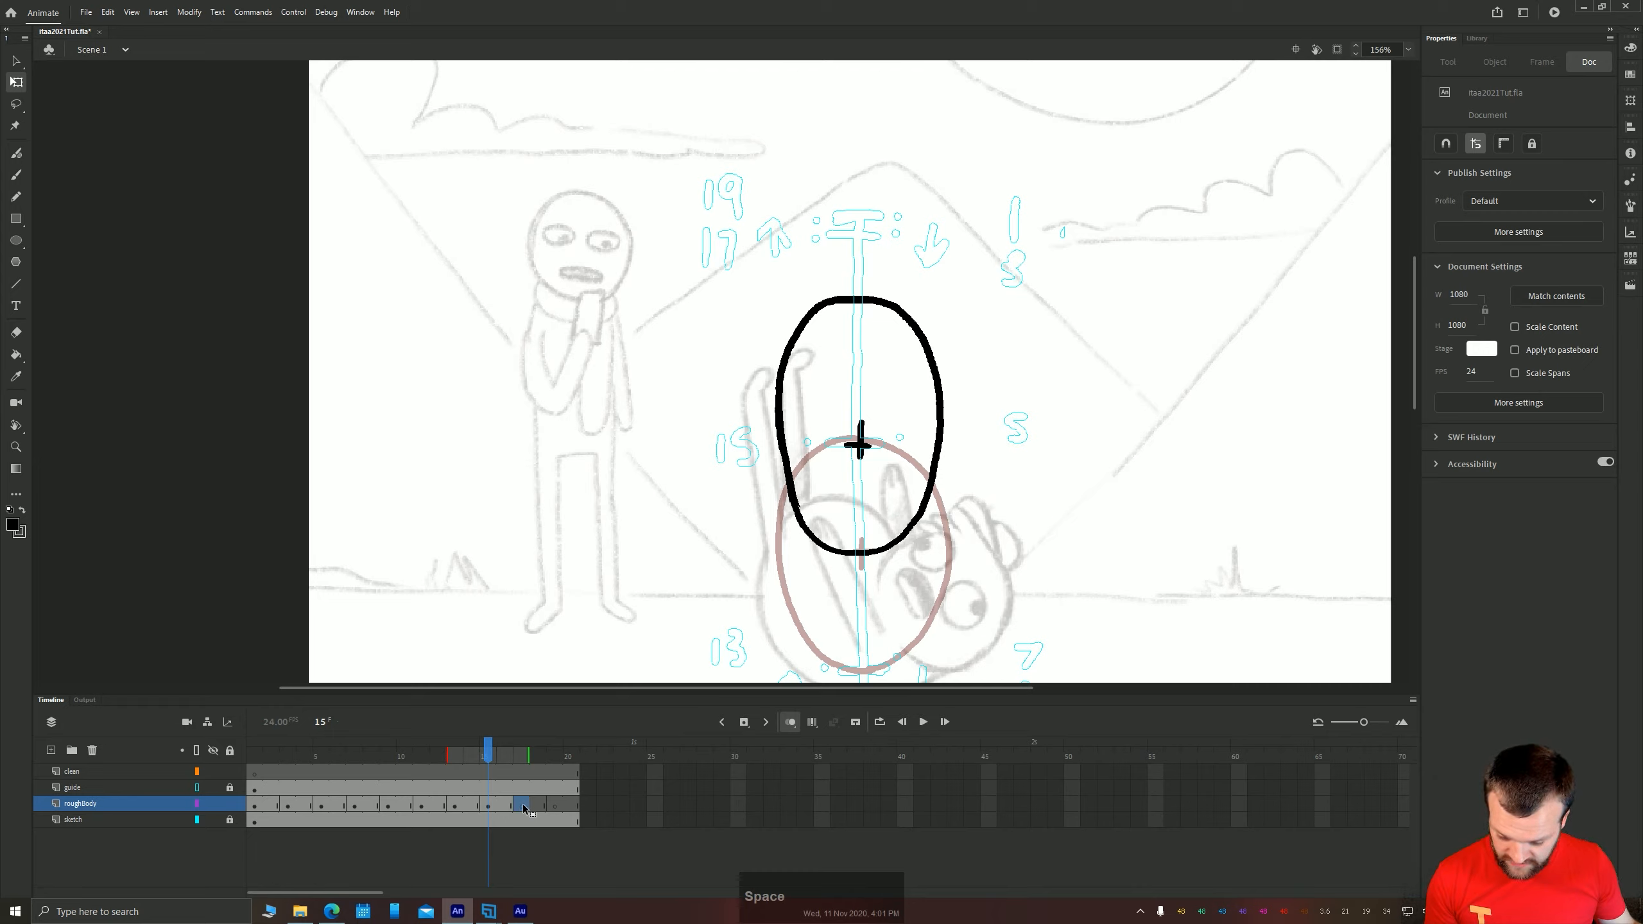
click(524, 806)
click(555, 805)
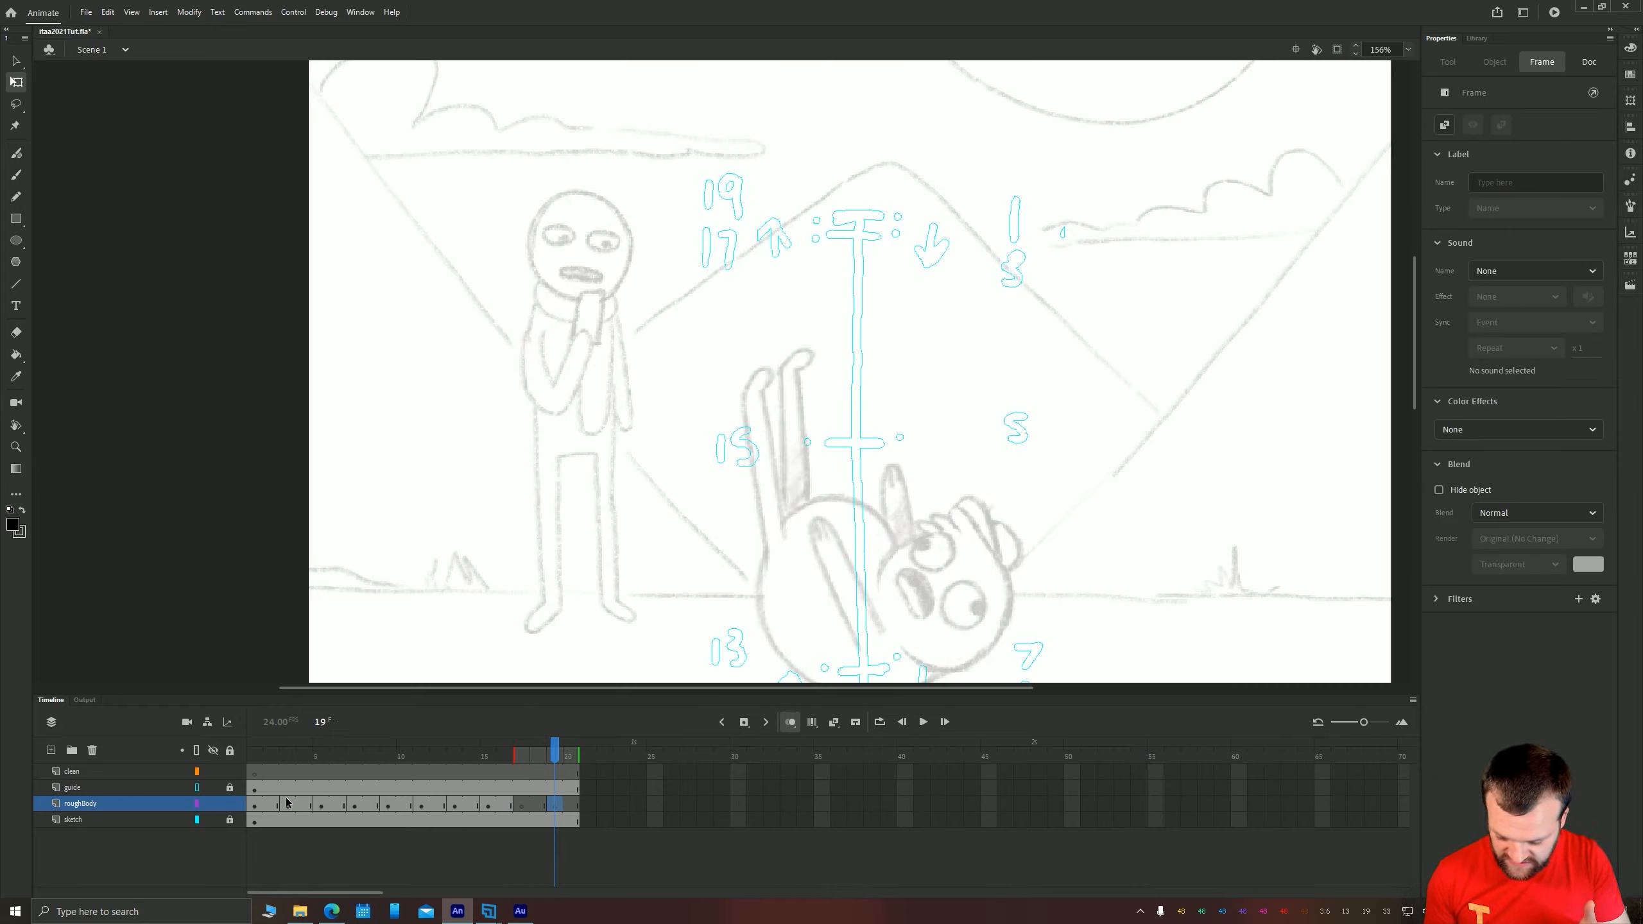
click(256, 806)
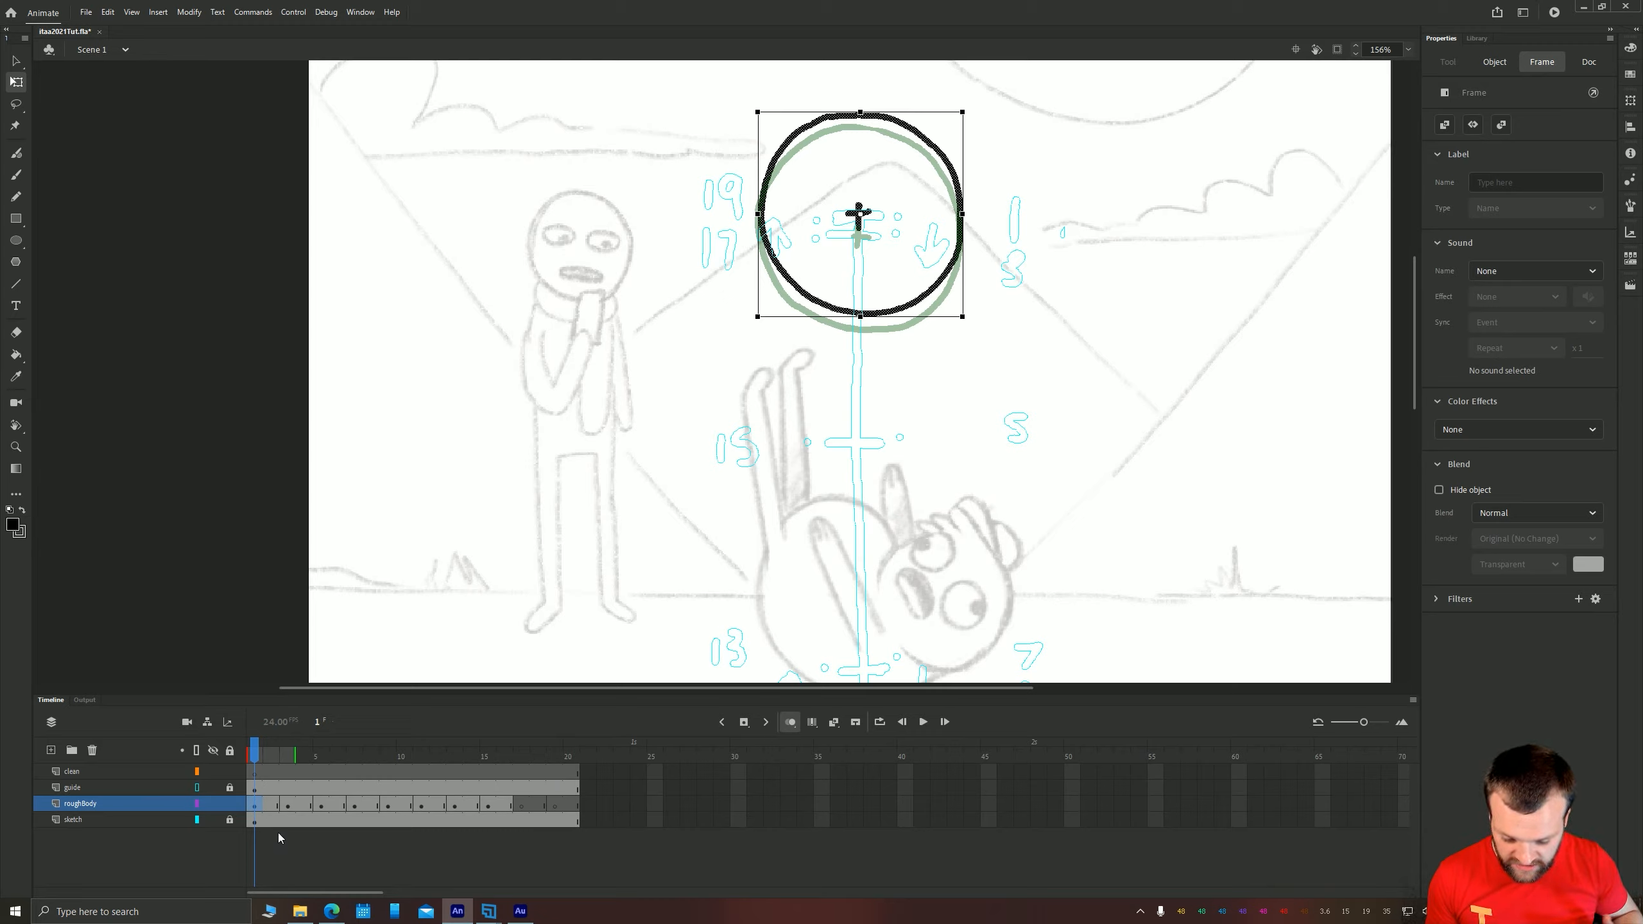
click(555, 806)
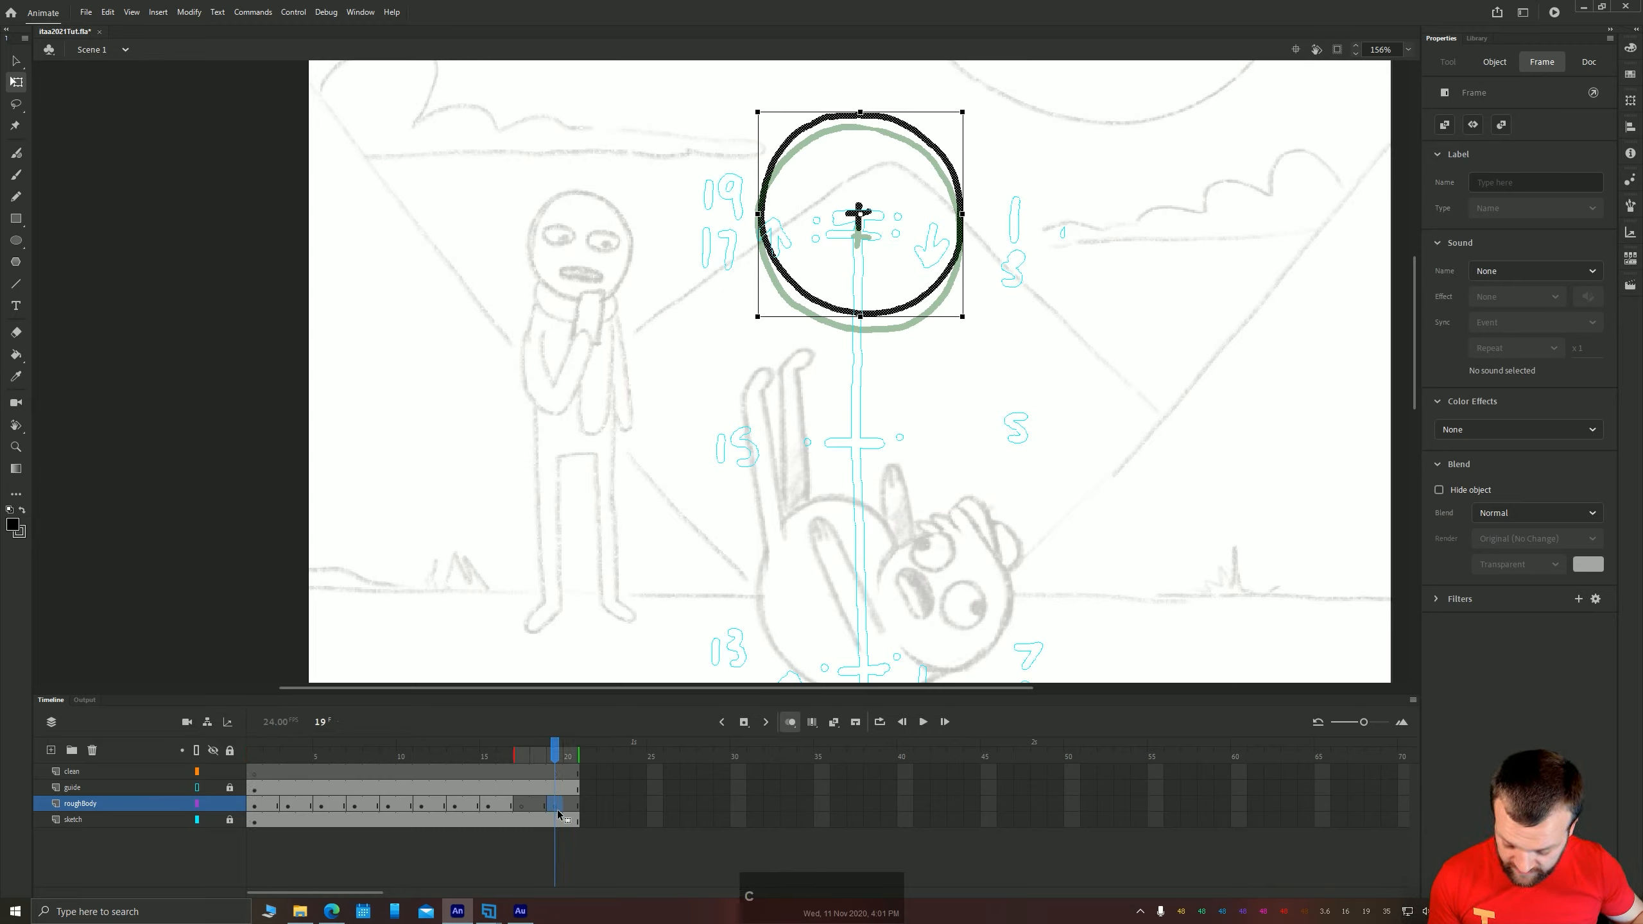
key(ctrl+shift+v)
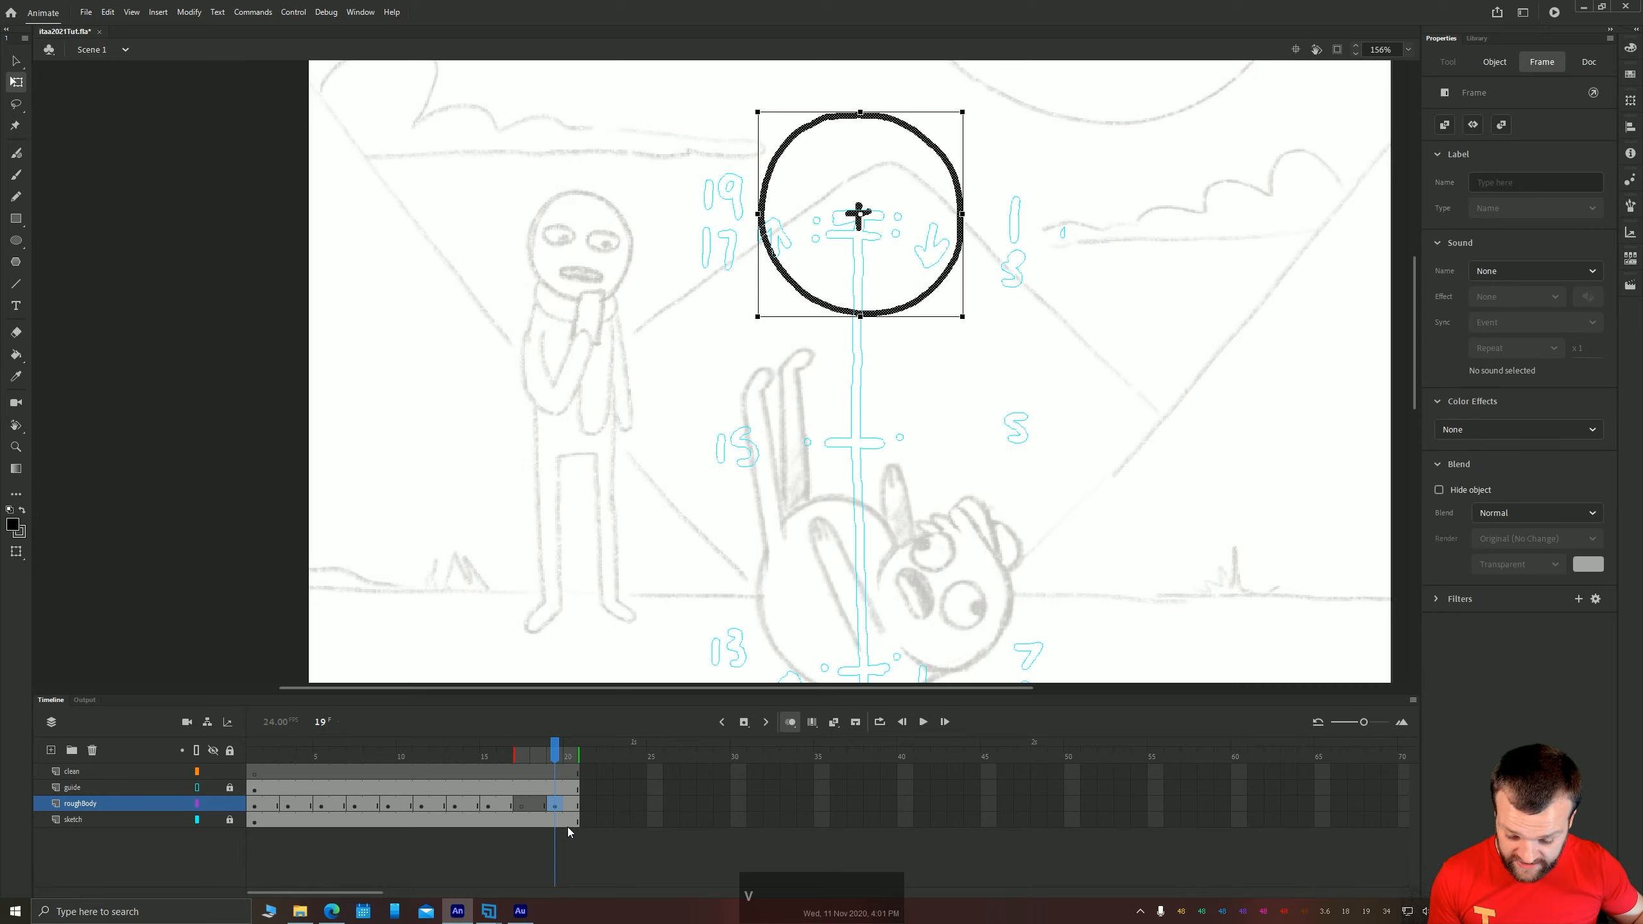
Brush a circle with a centre cross on frame 17 of roughBody, tracing the onion-skinned circle of frame 19
click(522, 806)
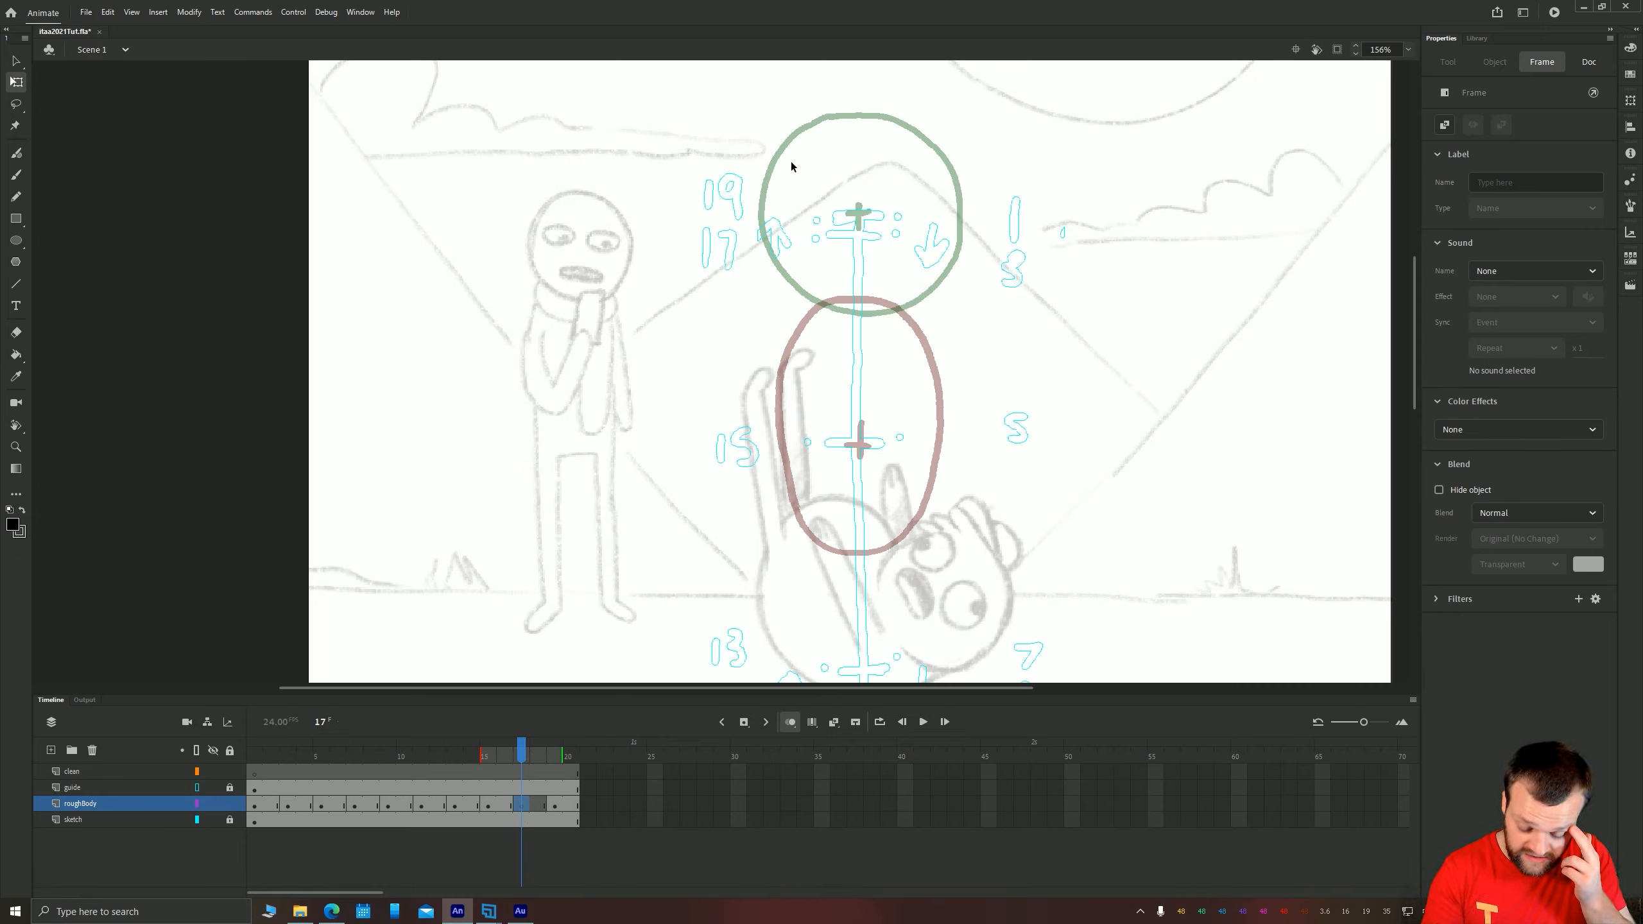
key(b)
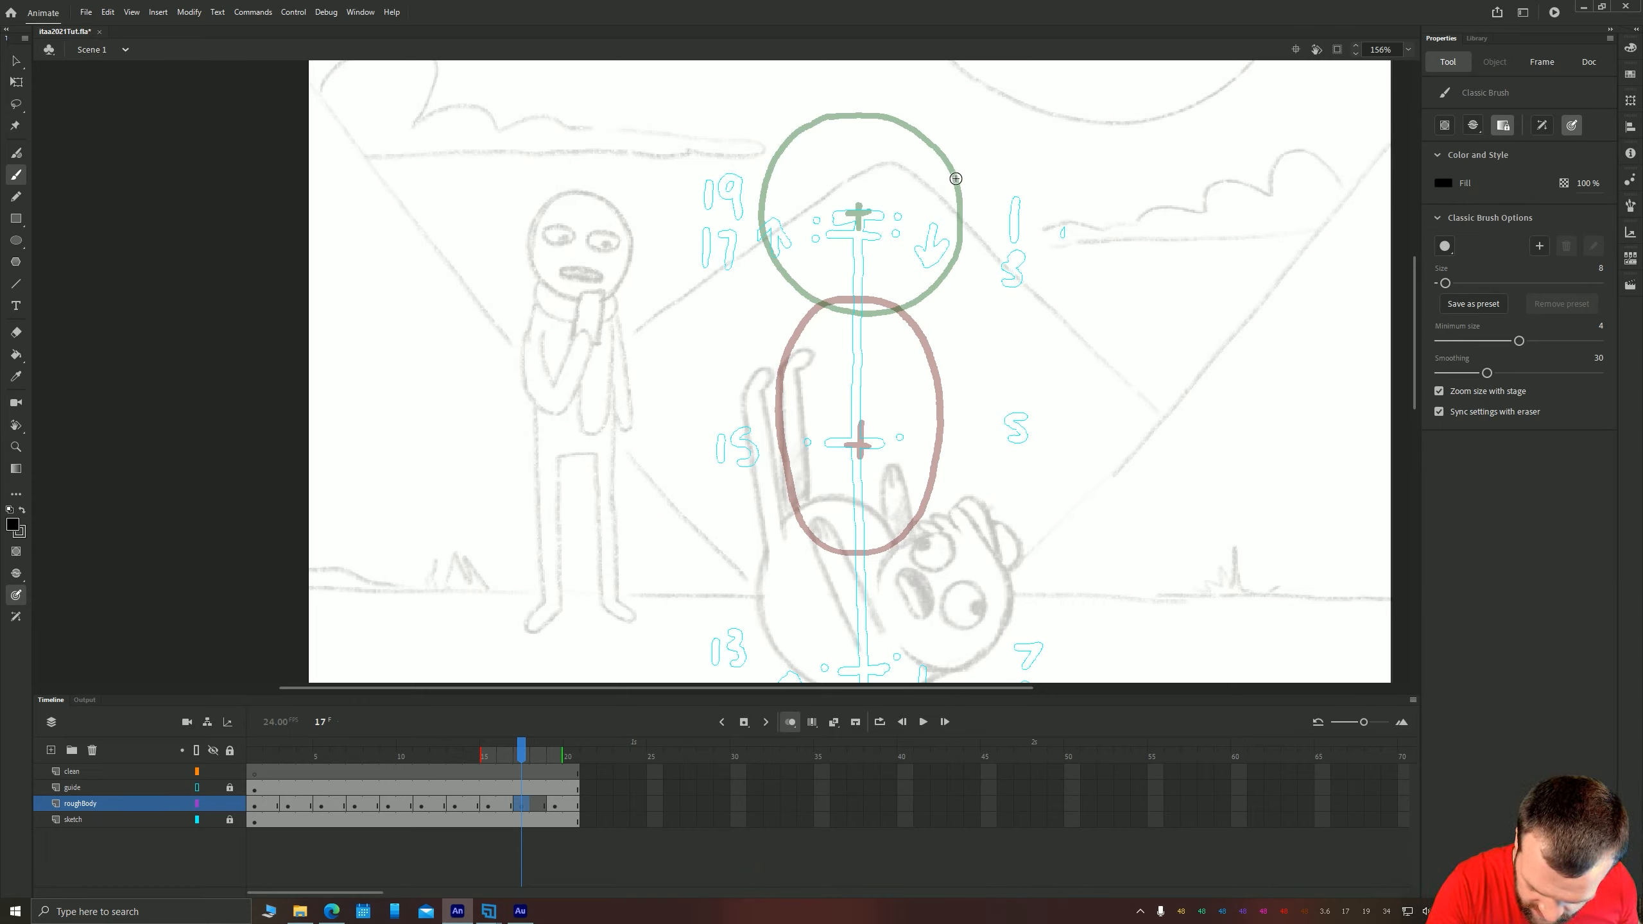
mouse_move(929, 139)
mouse_down()
mouse_move(858, 116)
mouse_move(795, 139)
mouse_move(772, 175)
mouse_move(777, 260)
mouse_move(803, 292)
mouse_move(876, 313)
mouse_move(952, 258)
mouse_move(957, 184)
mouse_up()
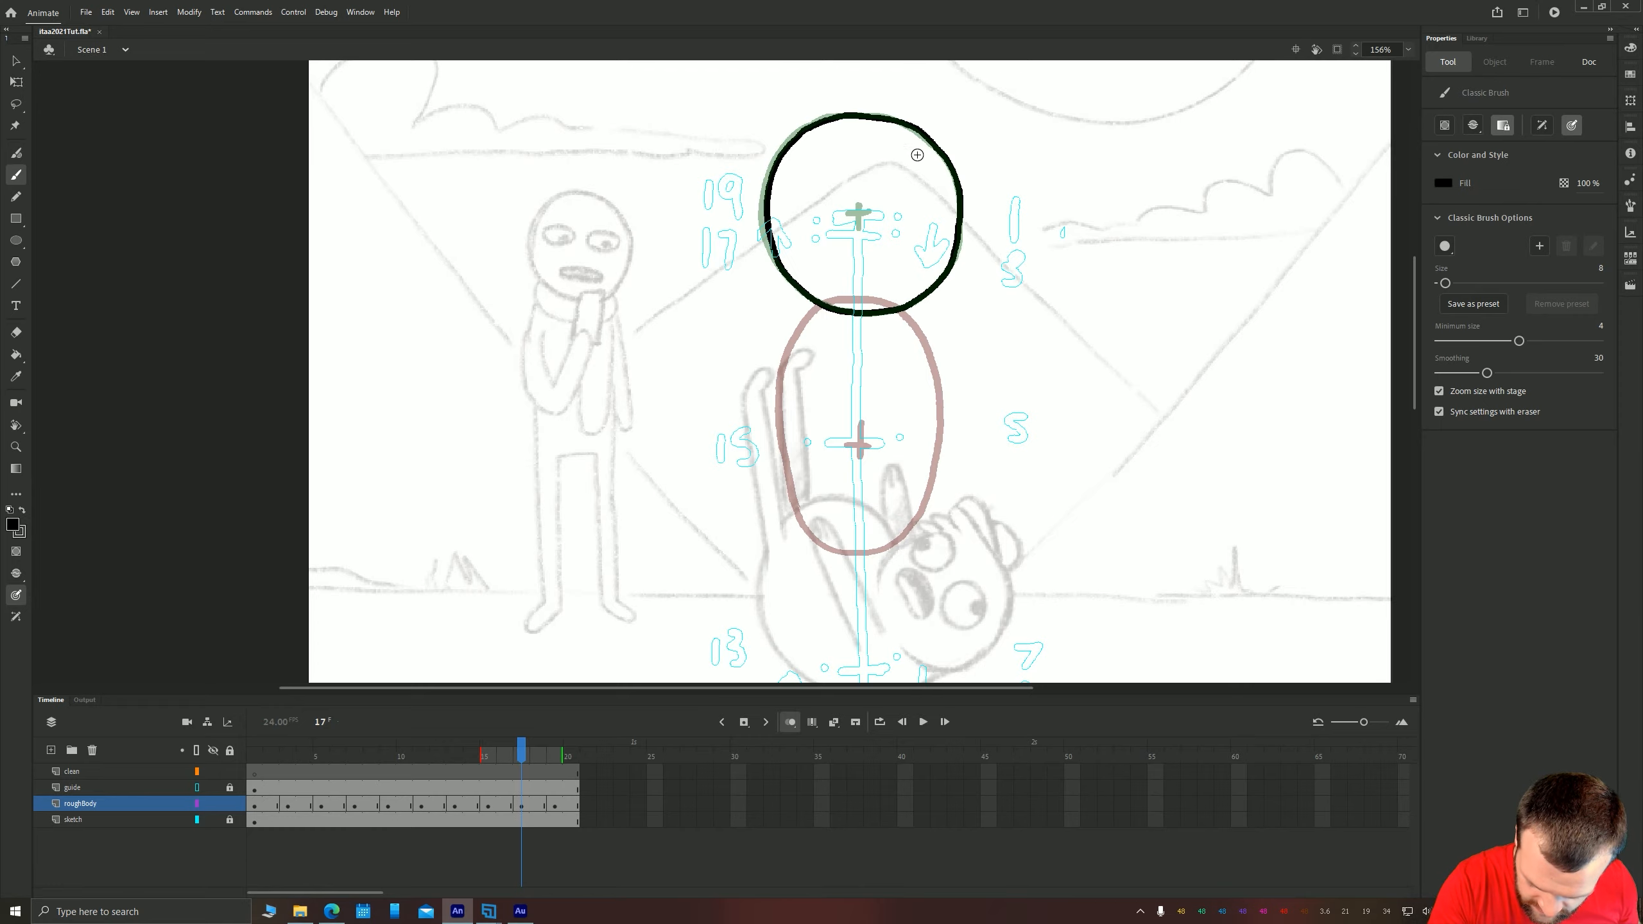
drag(859, 202, 859, 232)
drag(847, 214, 874, 213)
Move the frame 17 circle and cross down to about Y 143, with the cross at the guide's mark 17
key(v)
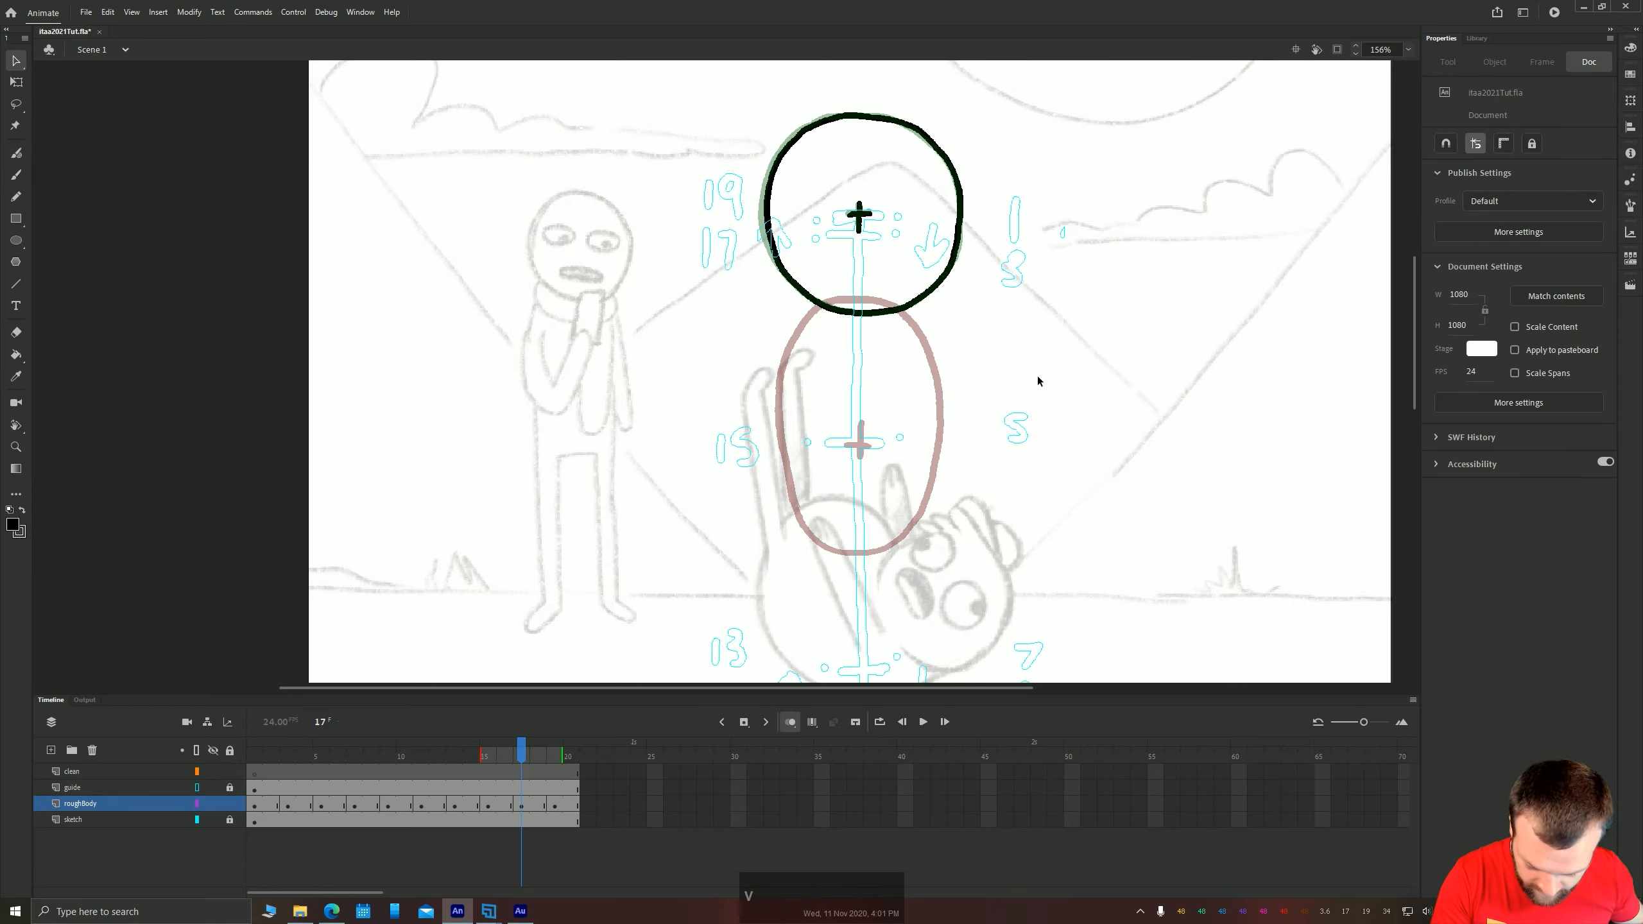
drag(1038, 376, 759, 133)
key(Down)
key(Down)
key(Down)
key(Down)
key(Down)
key(Down)
key(Down)
key(Down)
key(Down)
key(Down)
key(Down)
key(Down)
key(Down)
key(Down)
key(Down)
key(Down)
key(Down)
key(Down)
key(Down)
key(Down)
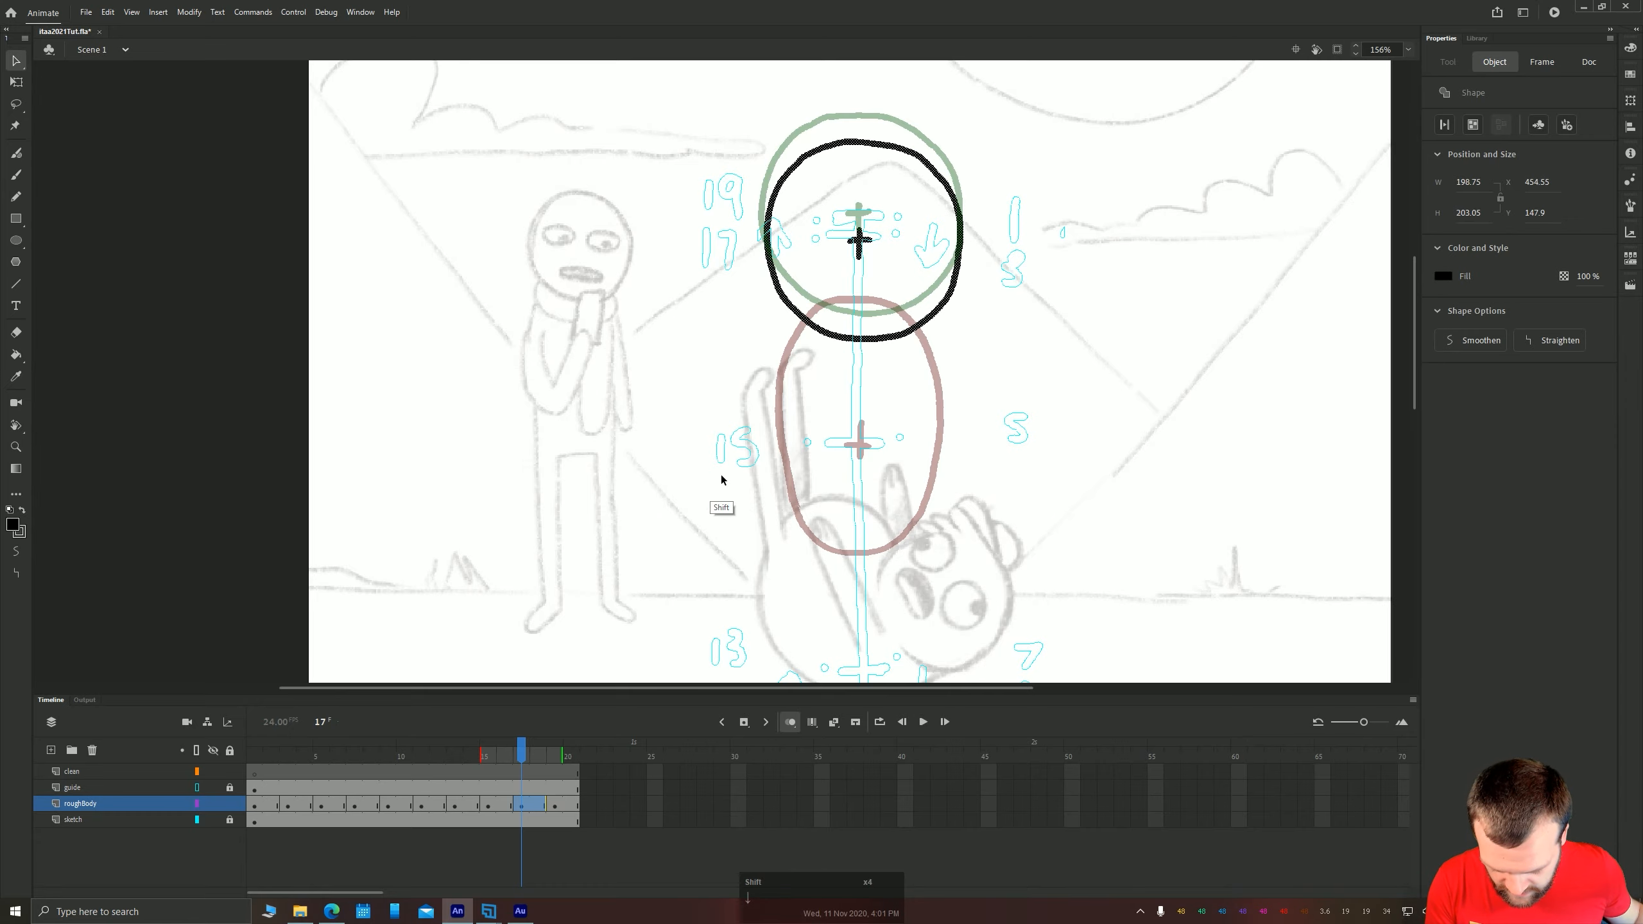
key(Down)
key(Down)
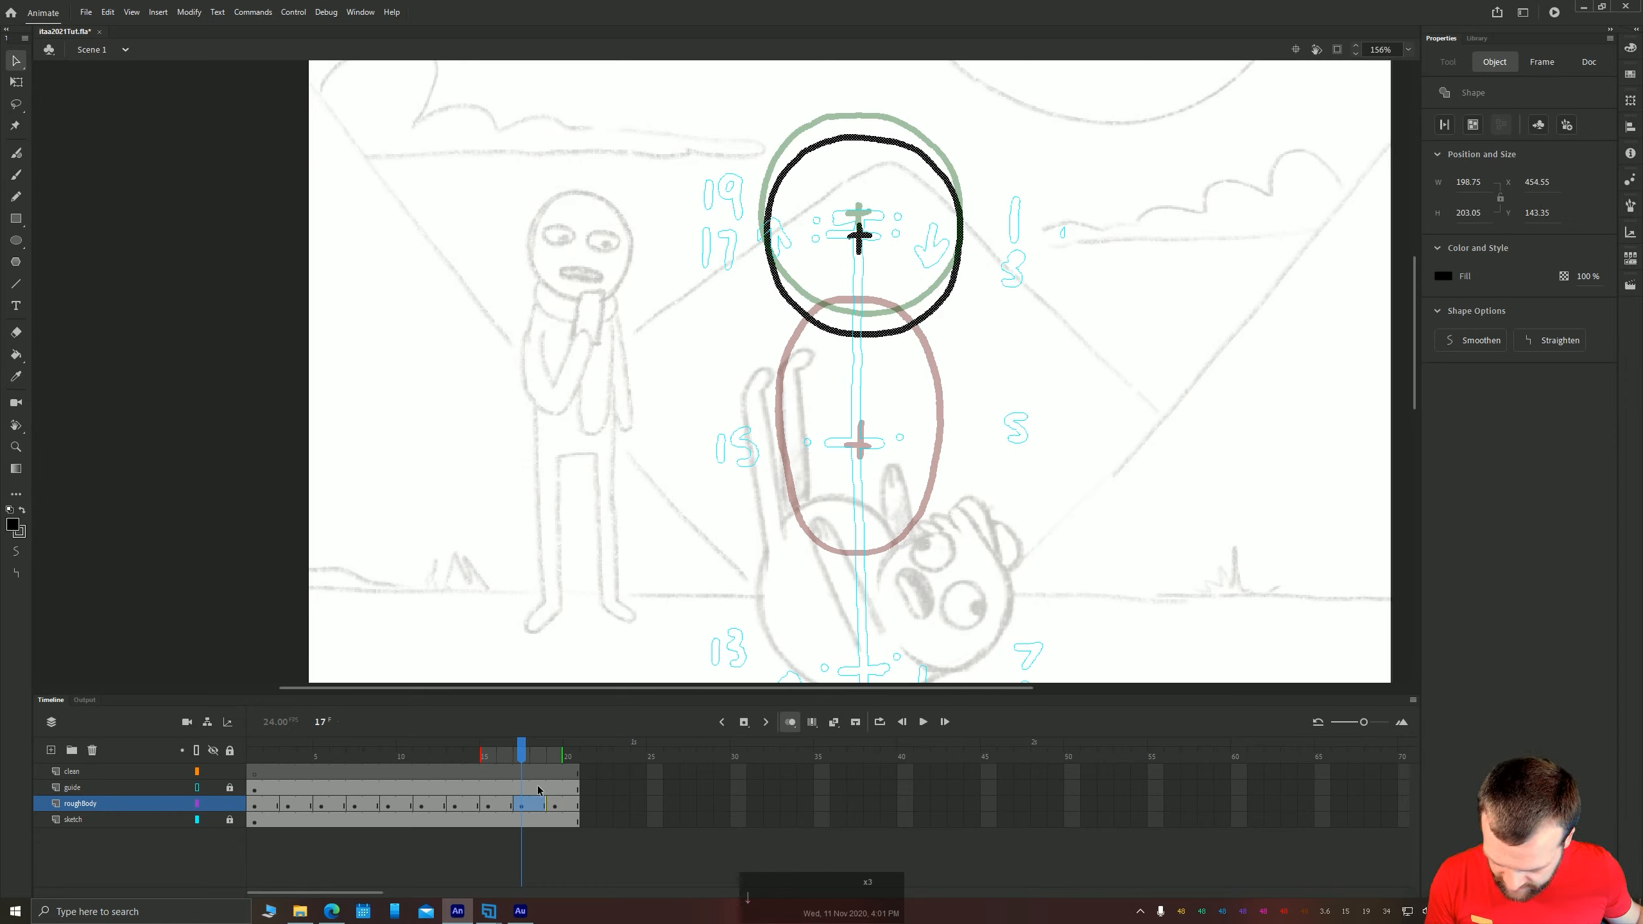
Delete the pasted drawing on frame 19 and brush a new cross and circle there, following the onion-skinned frame 17
click(556, 806)
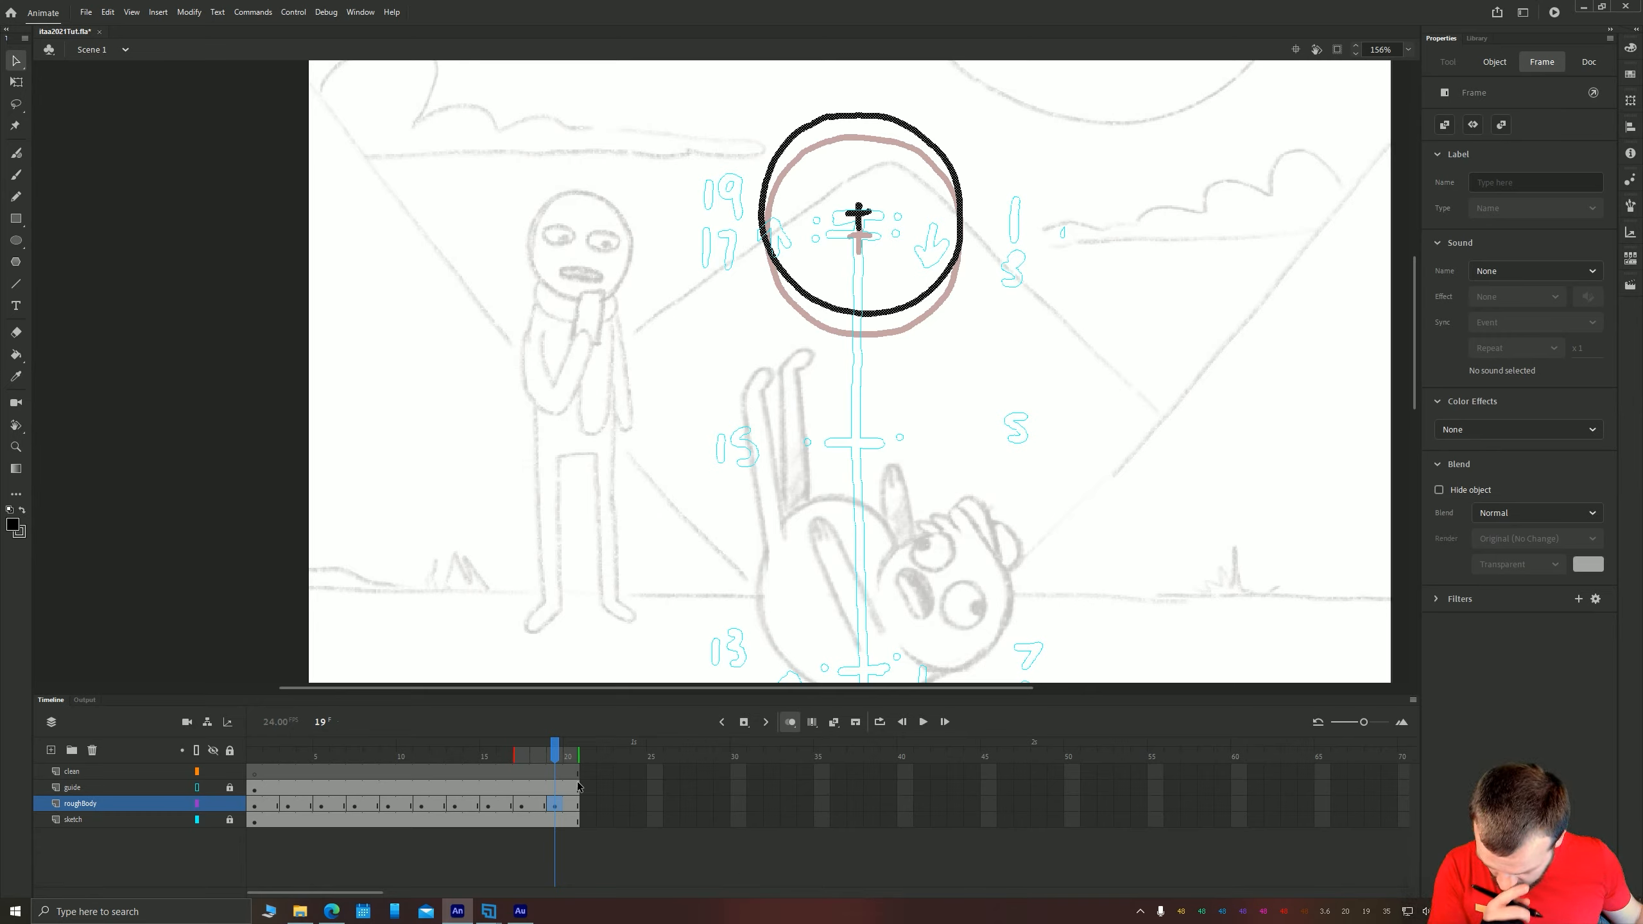
key(Delete)
key(b)
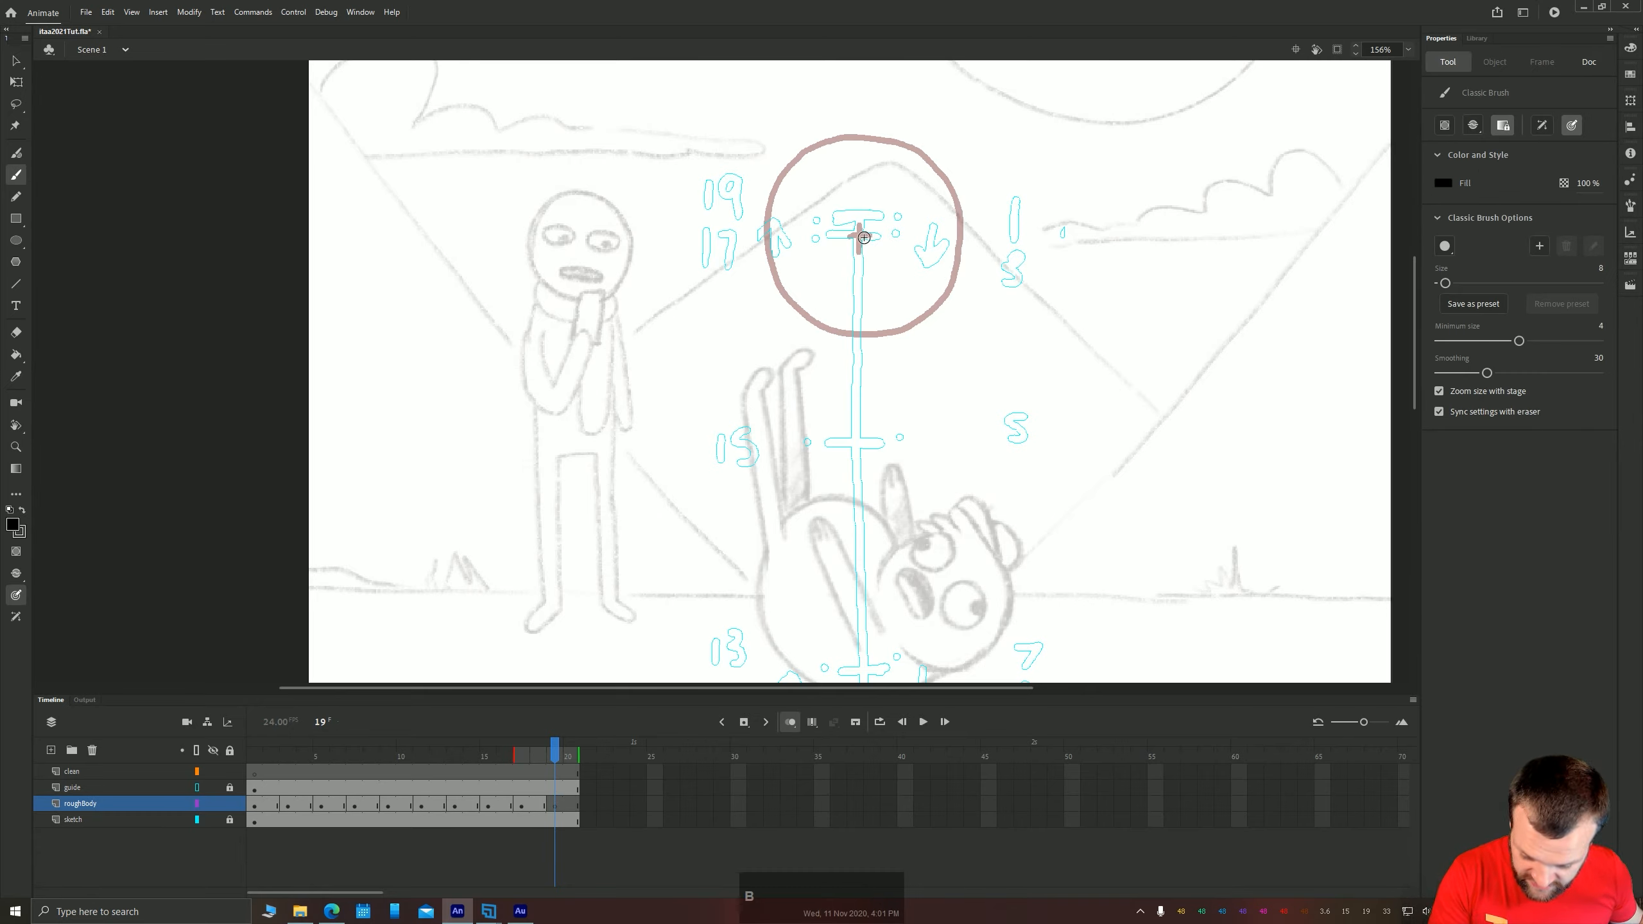
drag(860, 225, 856, 240)
mouse_move(951, 183)
mouse_down()
mouse_move(962, 257)
mouse_move(898, 327)
mouse_move(800, 301)
mouse_move(767, 215)
mouse_move(814, 144)
mouse_move(953, 191)
mouse_up()
Move the frame 19 circle and cross up to about Y 130, near the guide's mark 19
key(v)
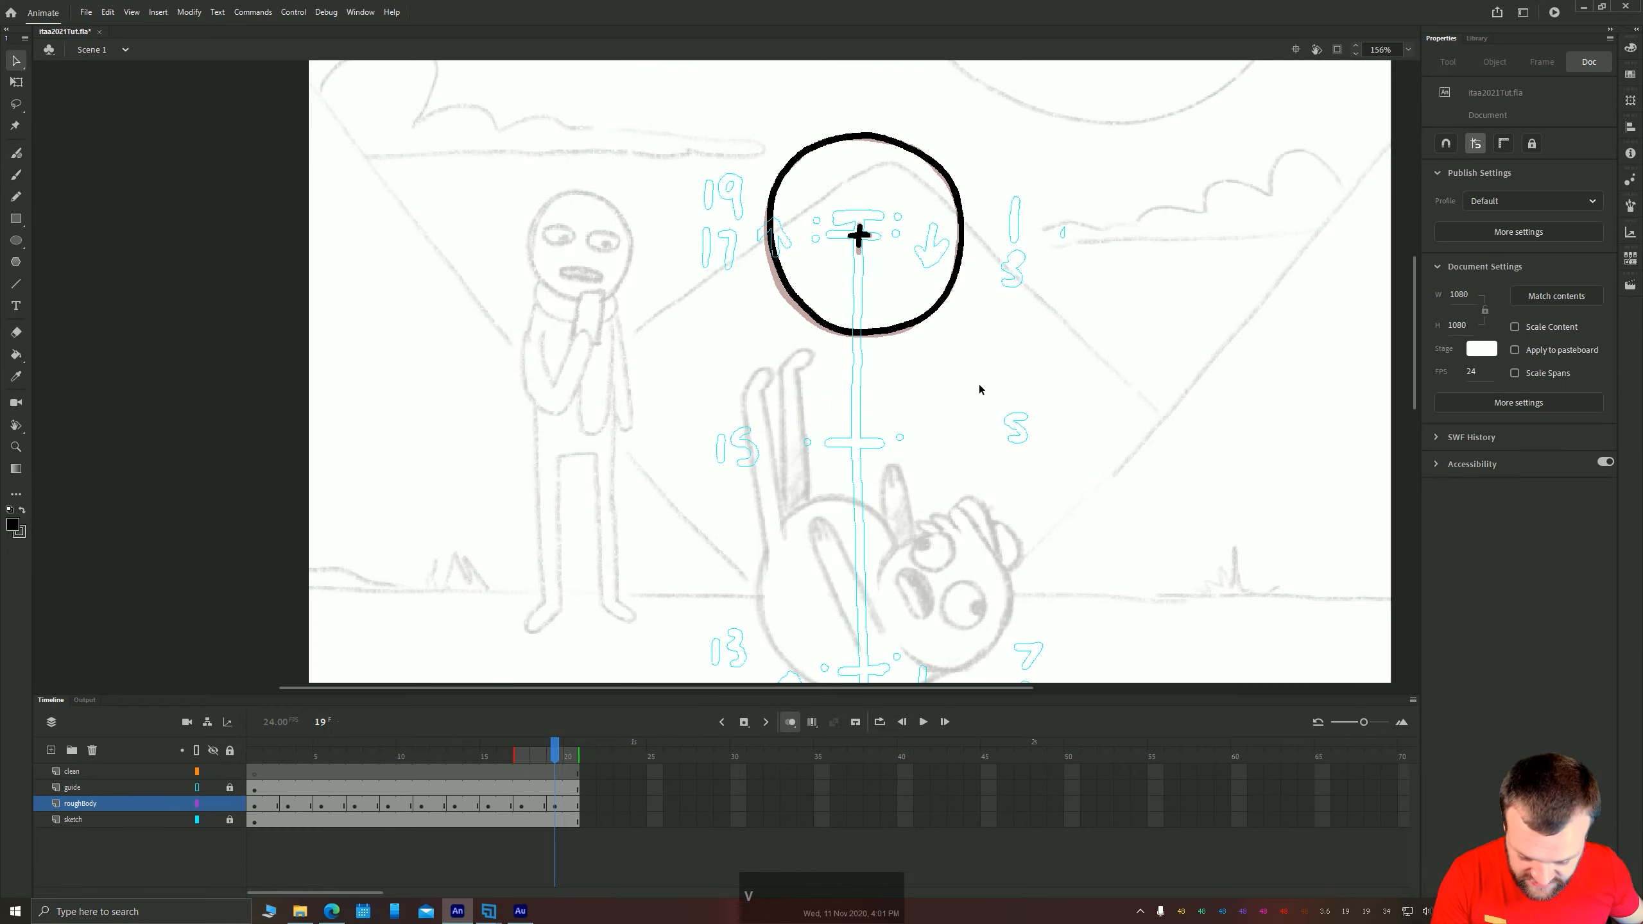
drag(712, 99, 1031, 378)
key(shift+Up)
key(shift+Up)
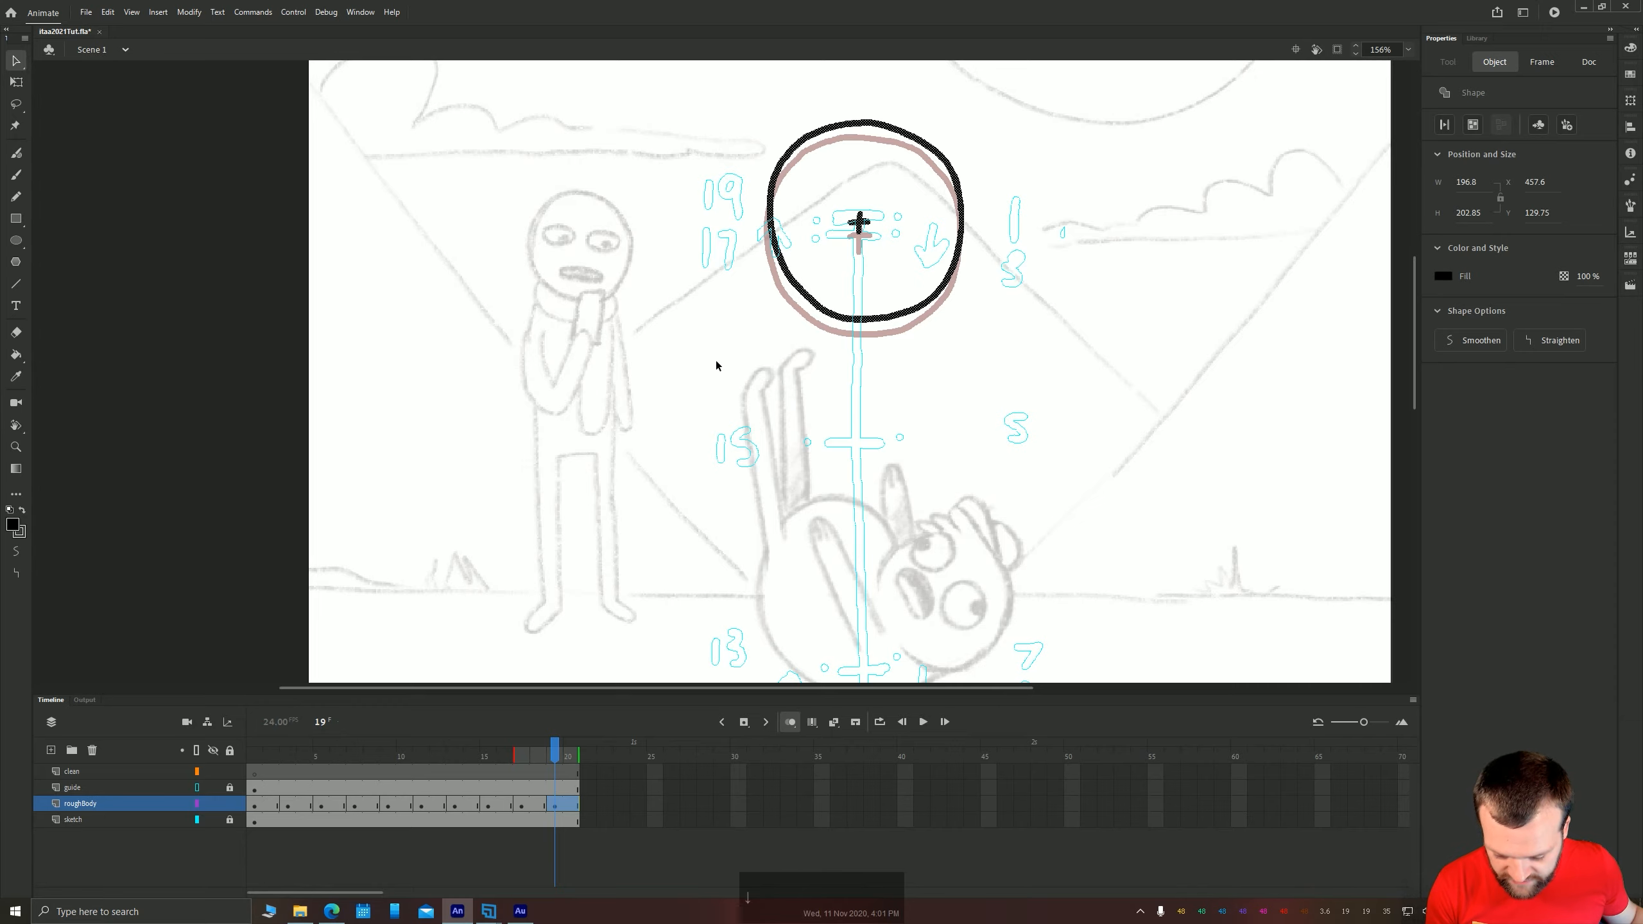
Play the rough body animation once from frame 1 to check the bounce
click(256, 806)
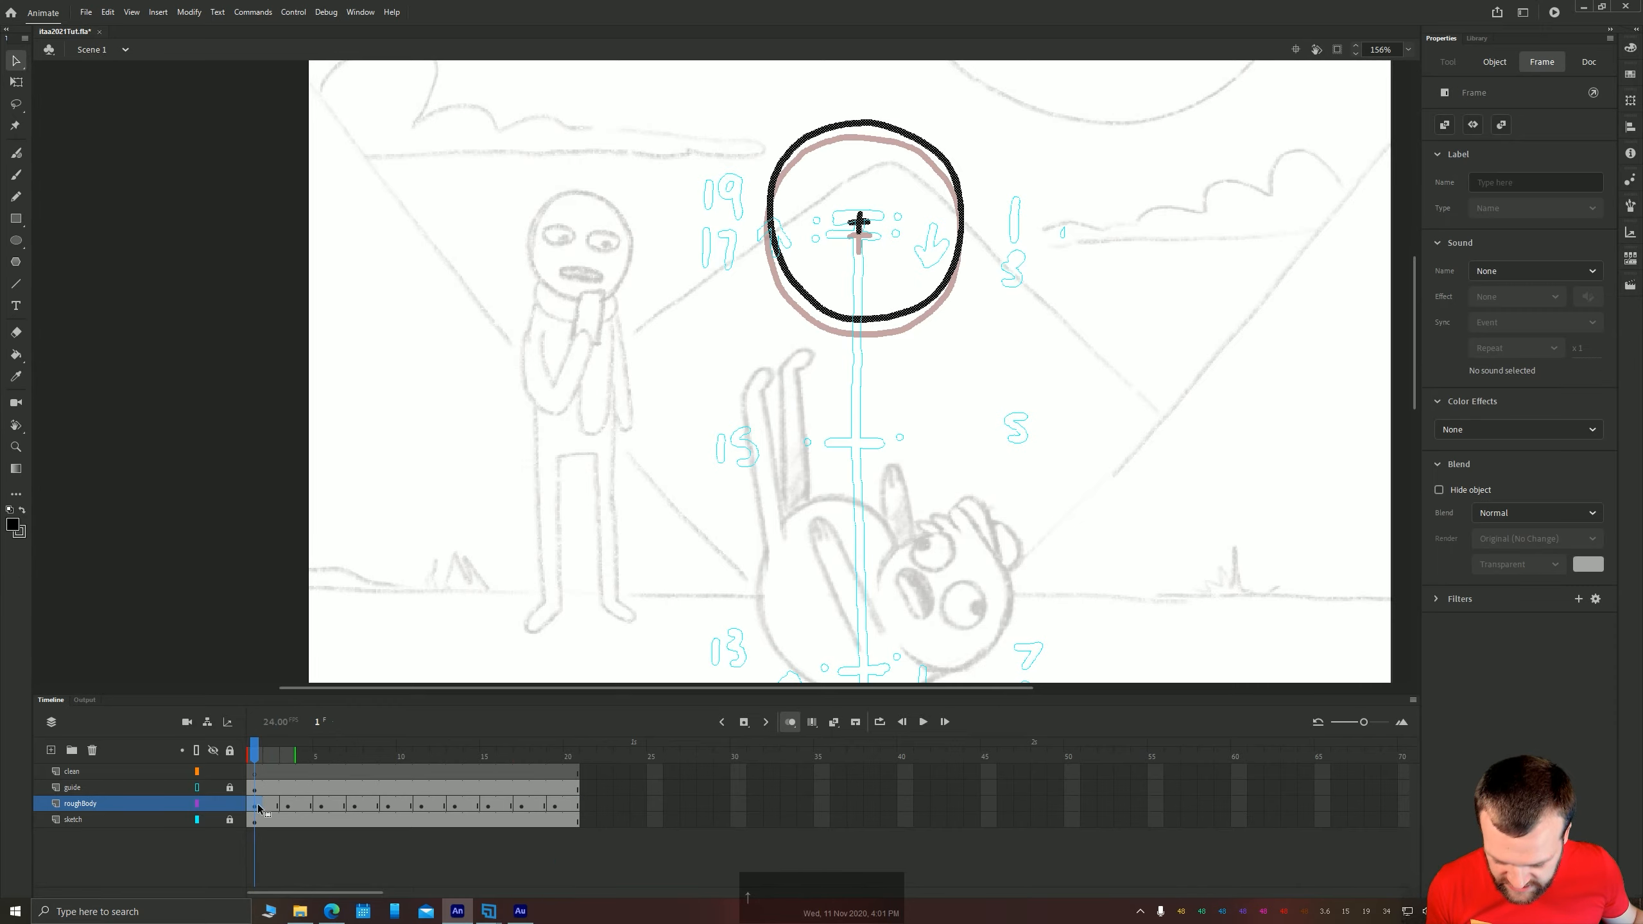
key(Return)
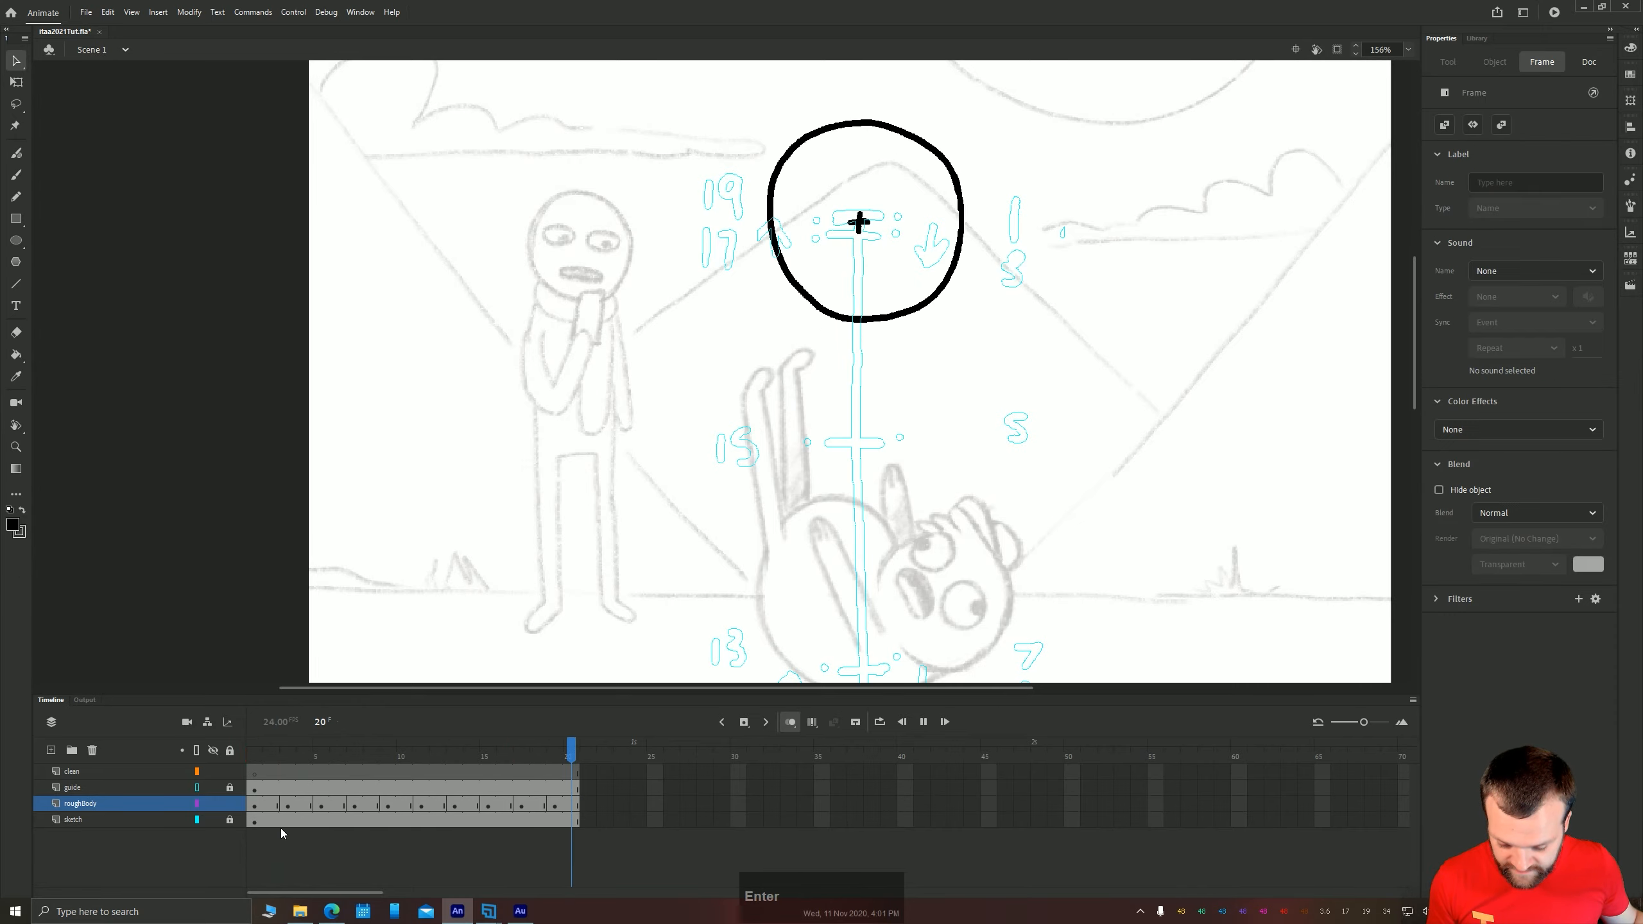
key(Return)
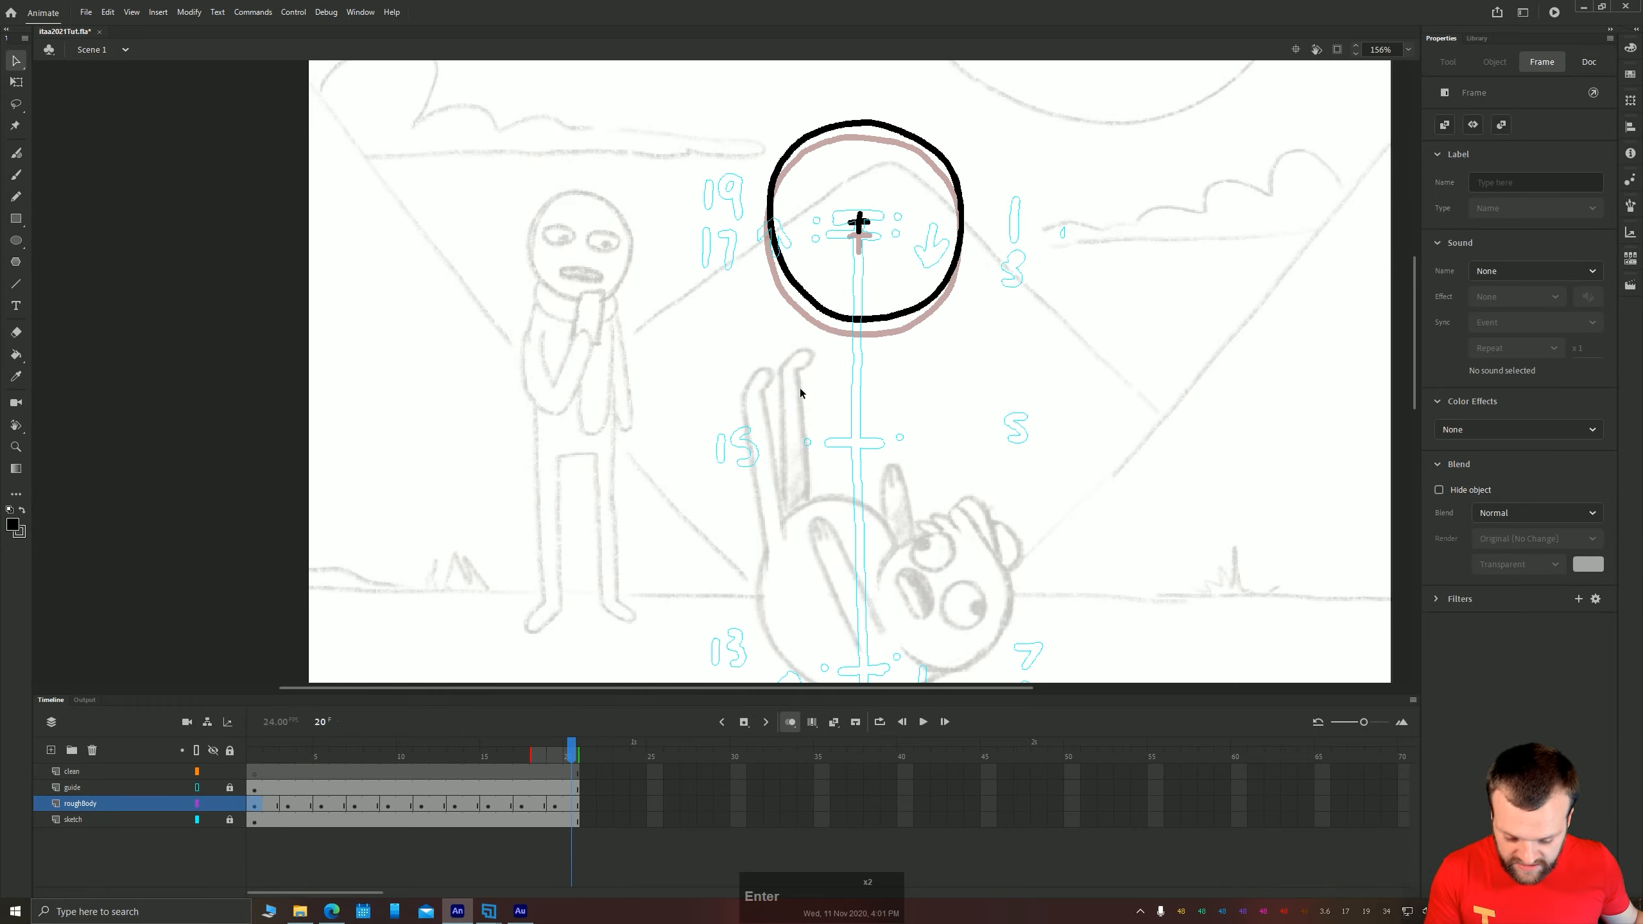
Fit the stage in view, loop playback over frames 1 to 20, and play the bounce
click(1407, 52)
click(1415, 80)
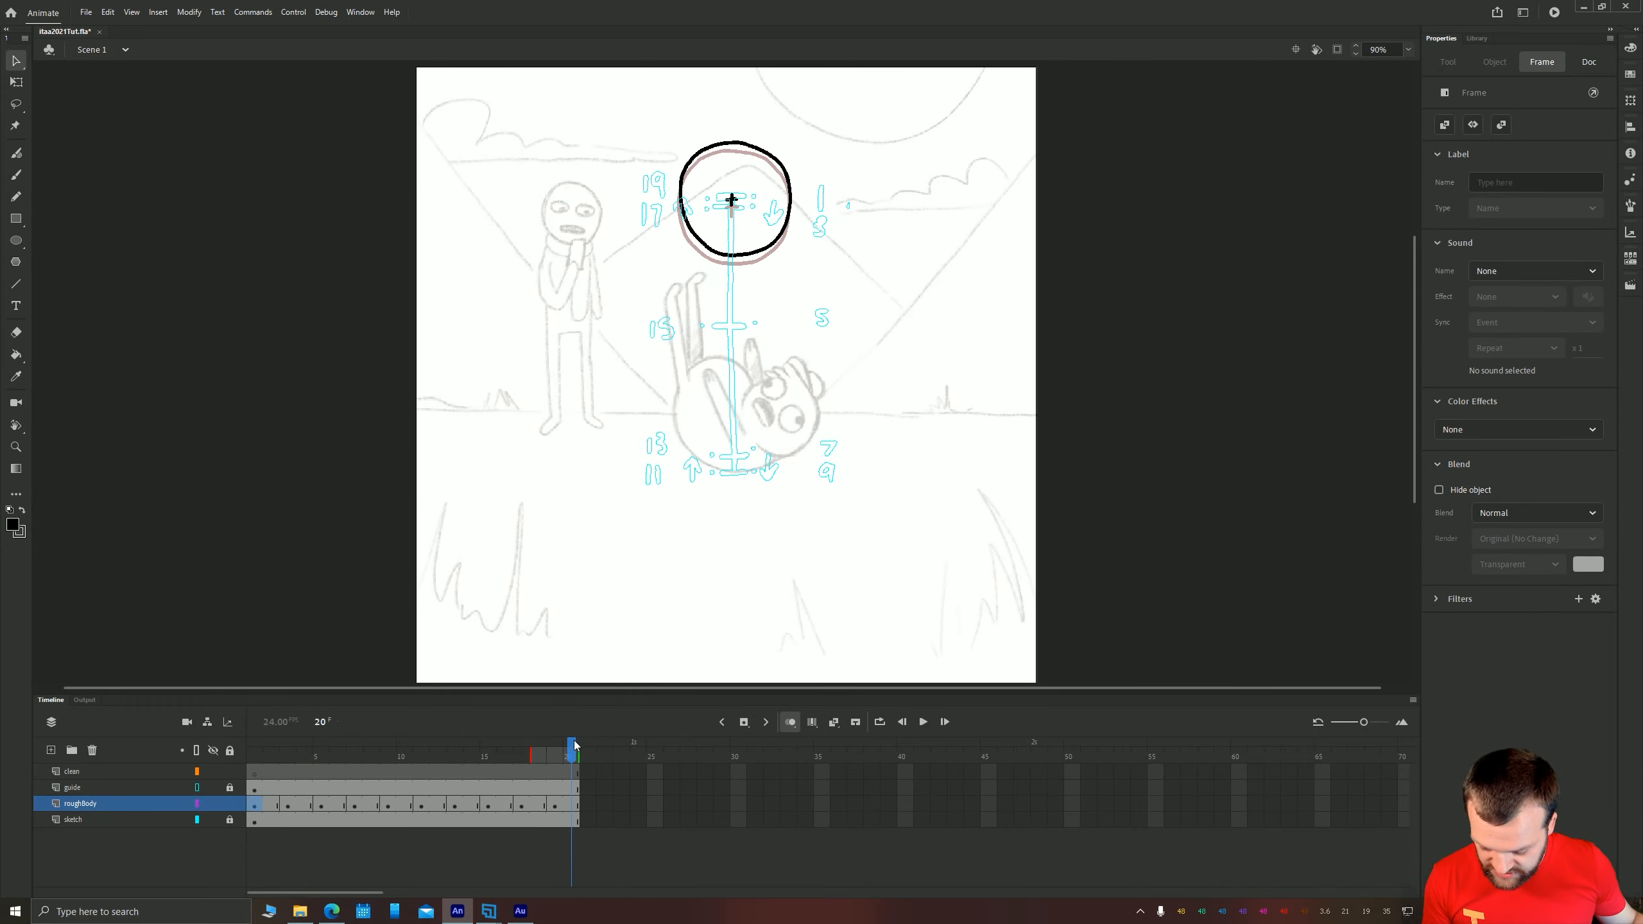
click(879, 724)
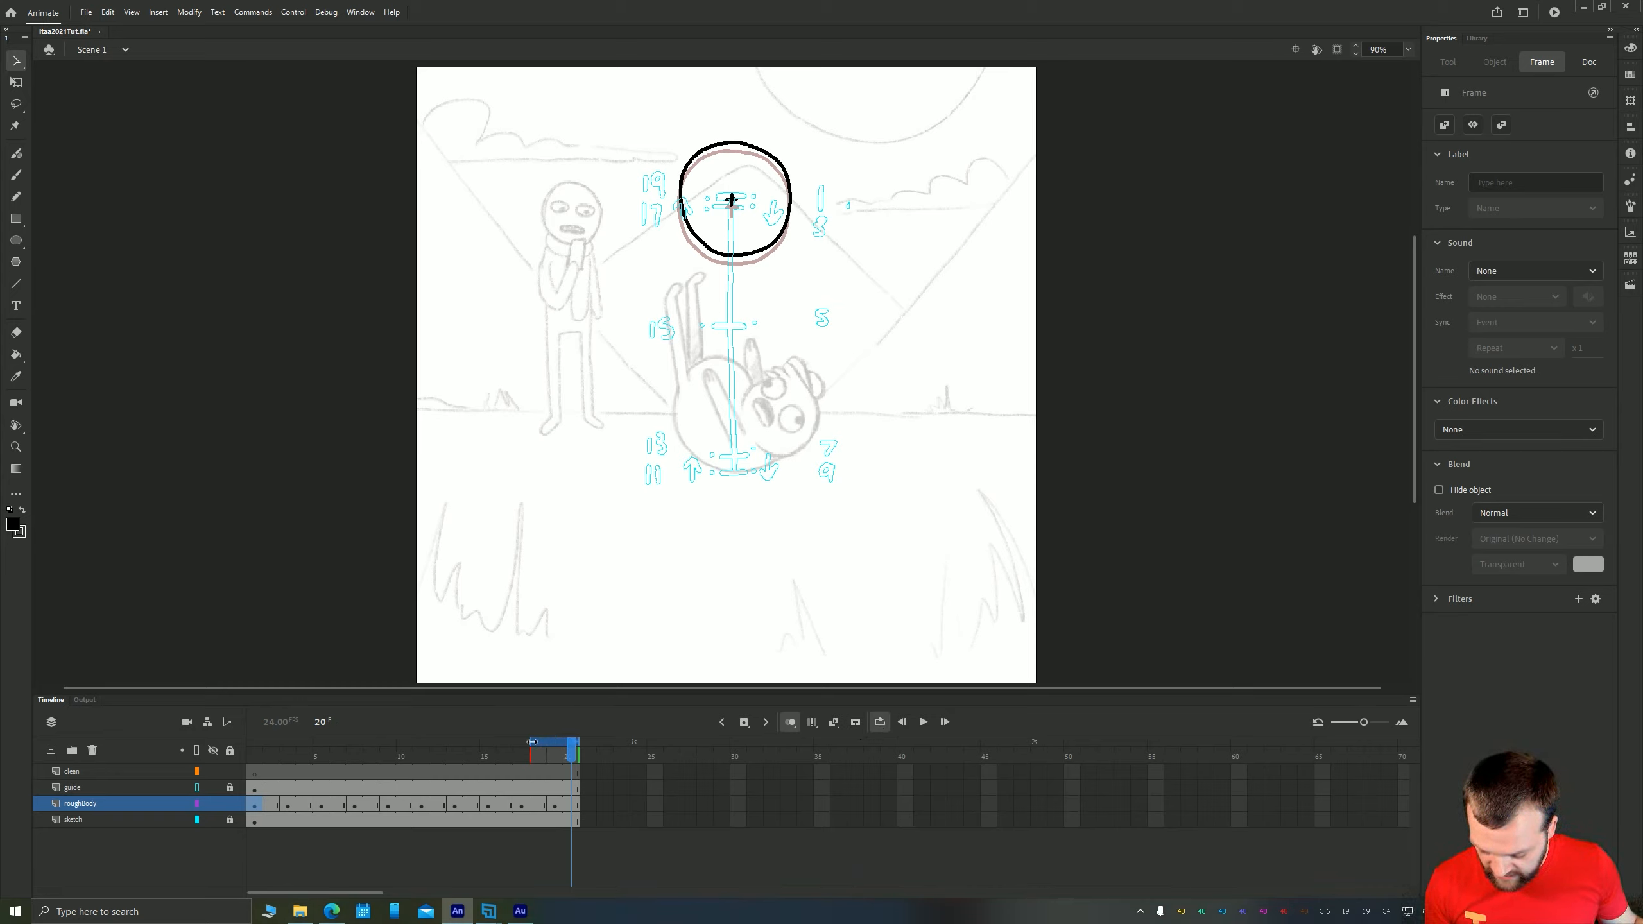
drag(532, 742, 250, 742)
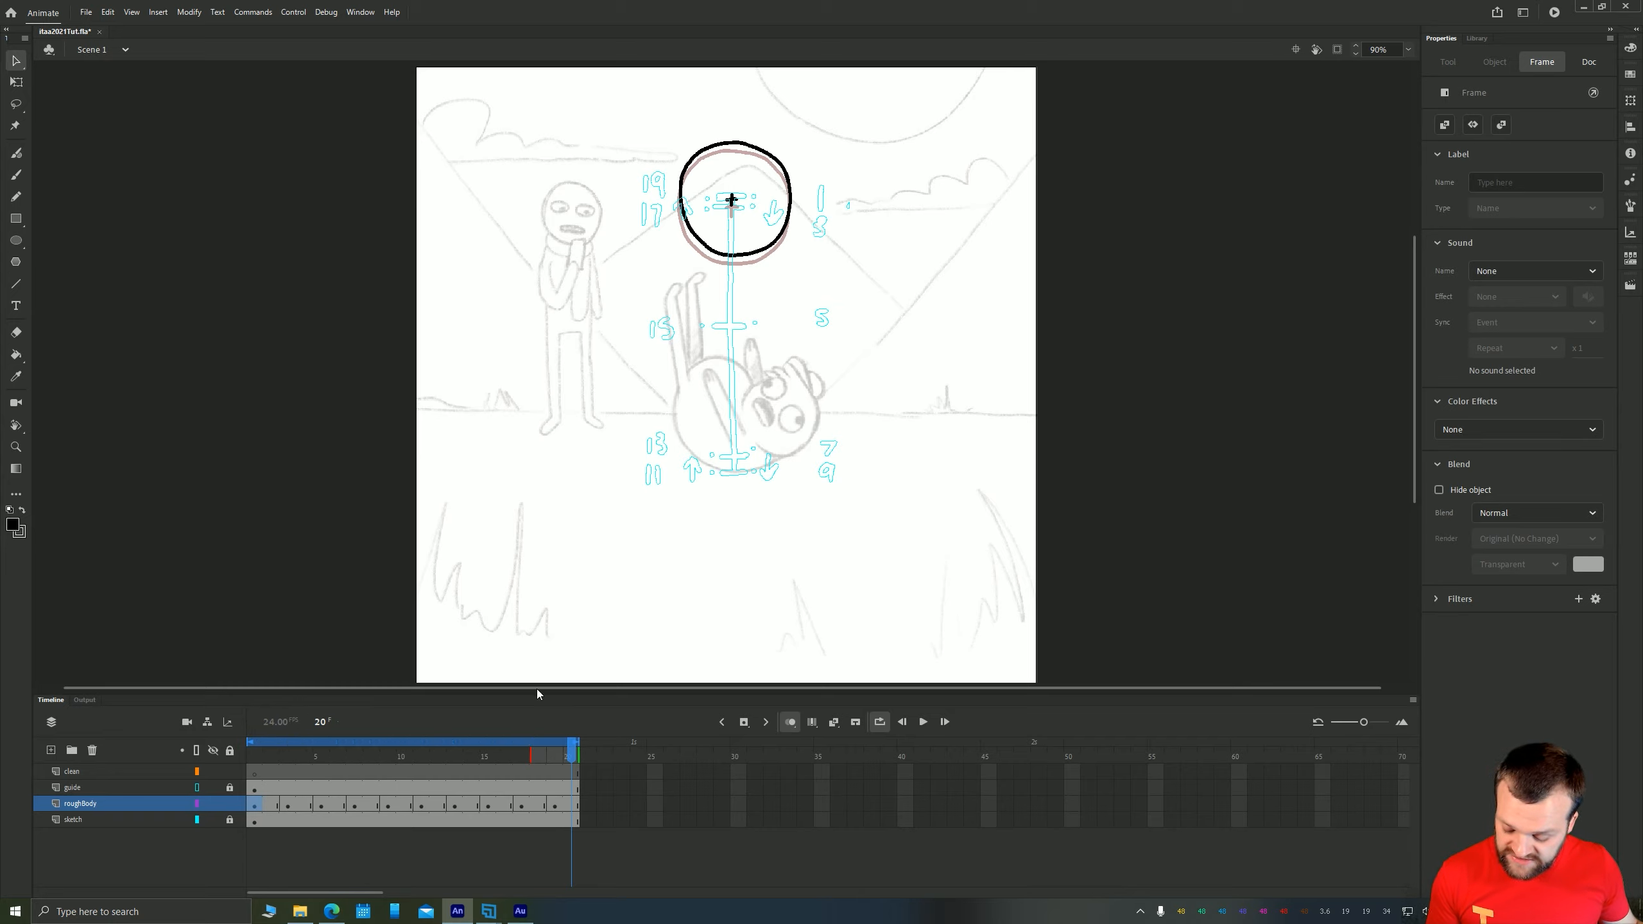
key(Return)
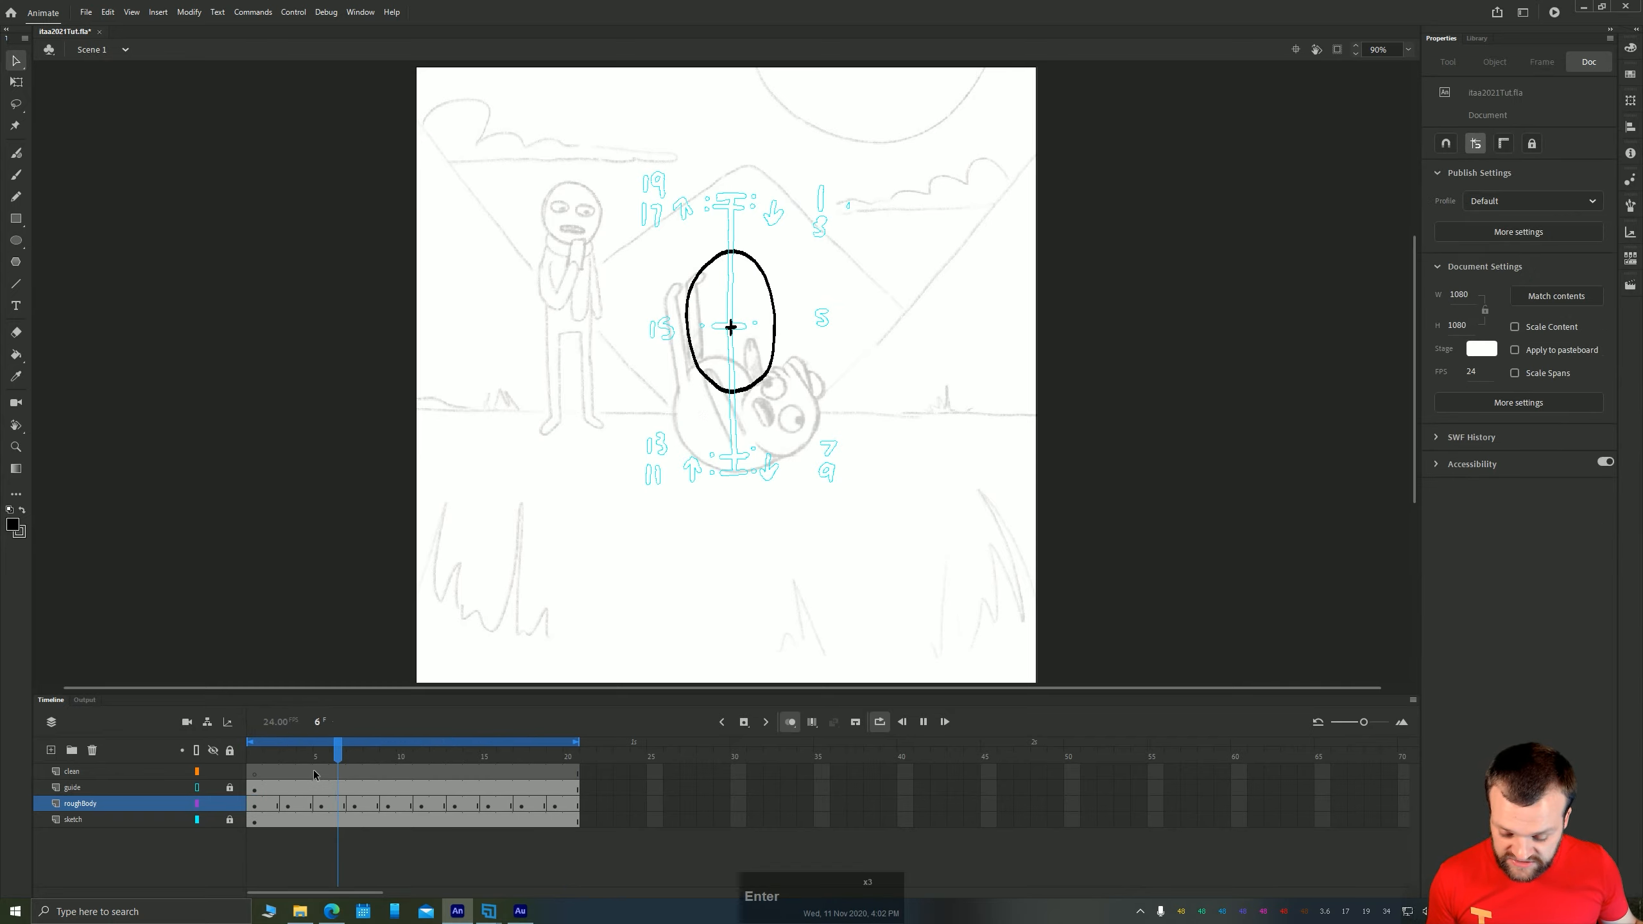
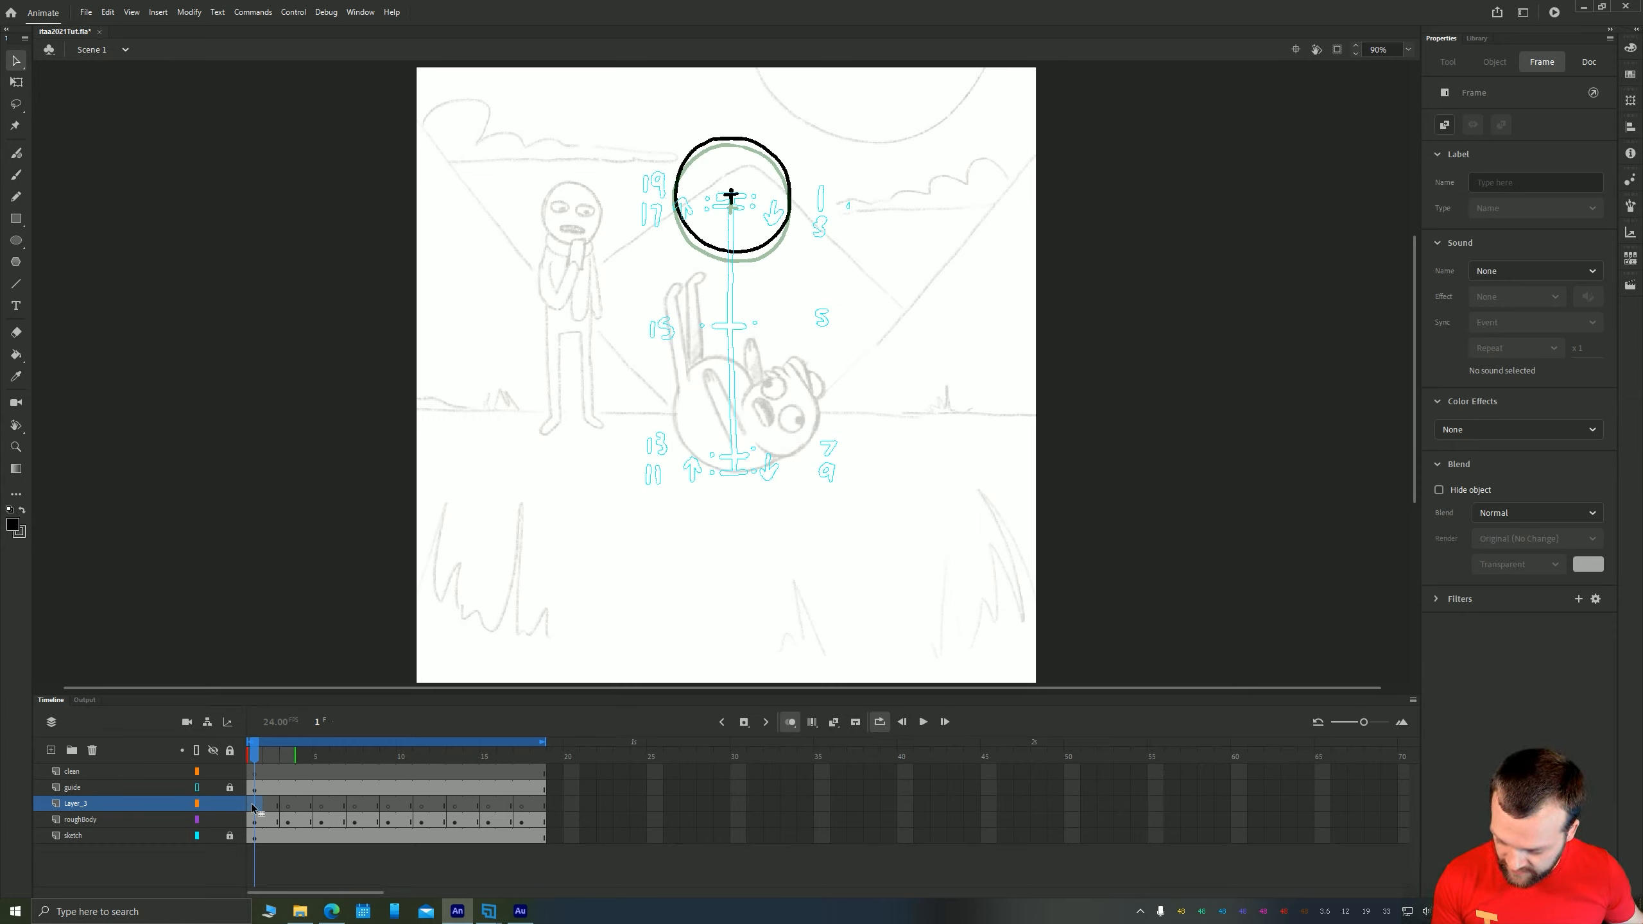
Set the brush fill to red and dab a dot inside the upper right of the squashed oval on frame 9 of Layer_3
click(15, 529)
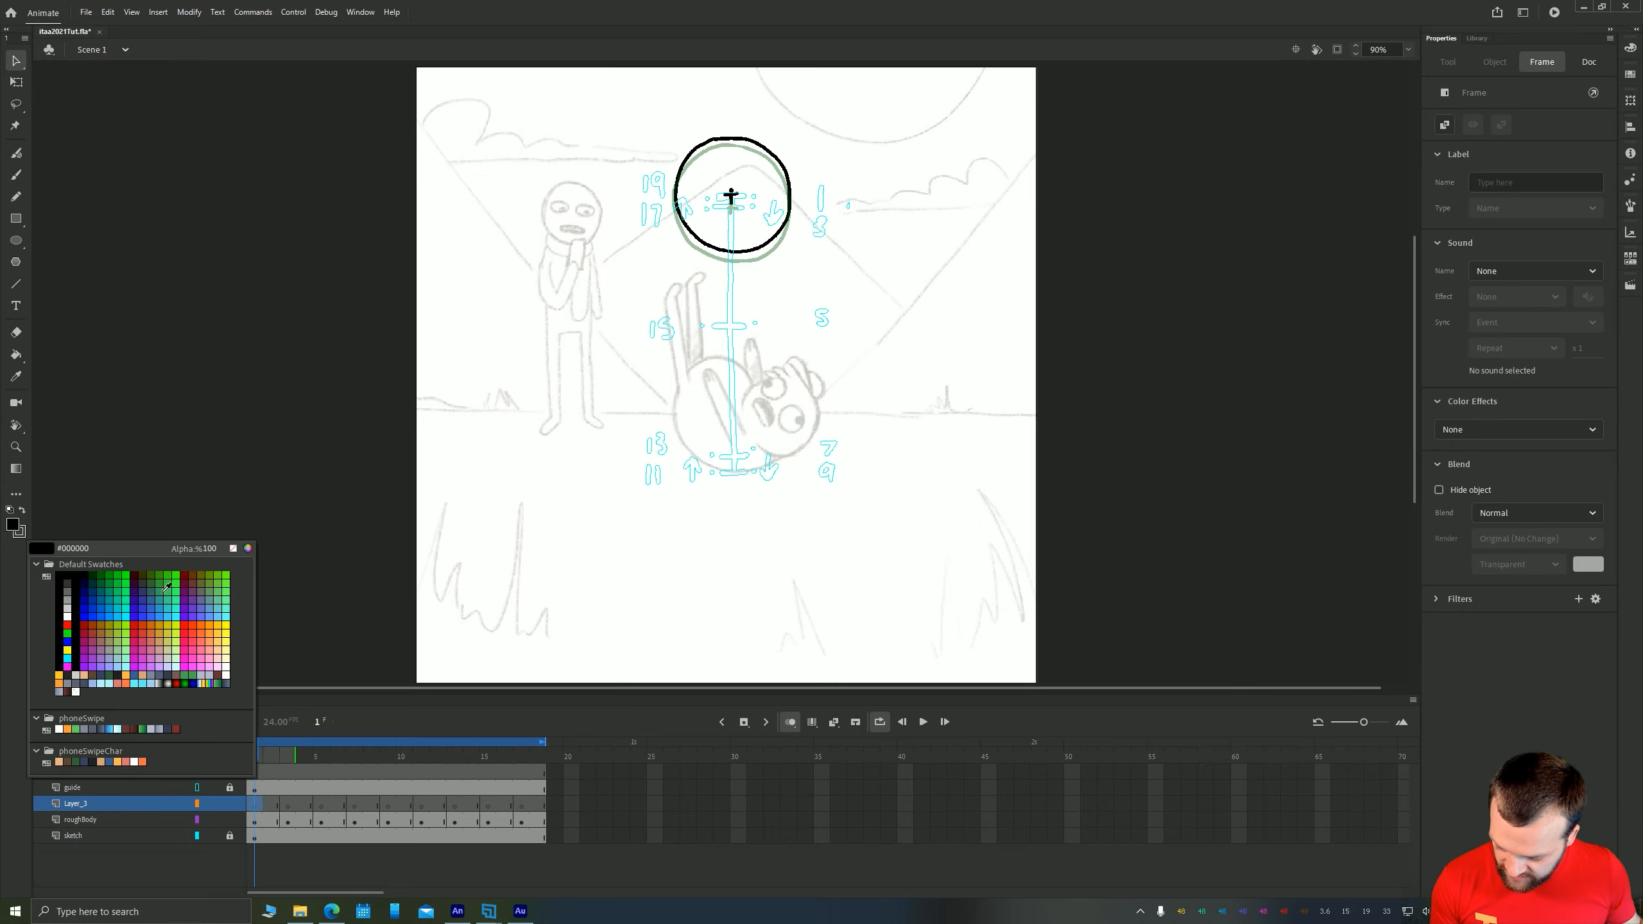
click(68, 618)
key(b)
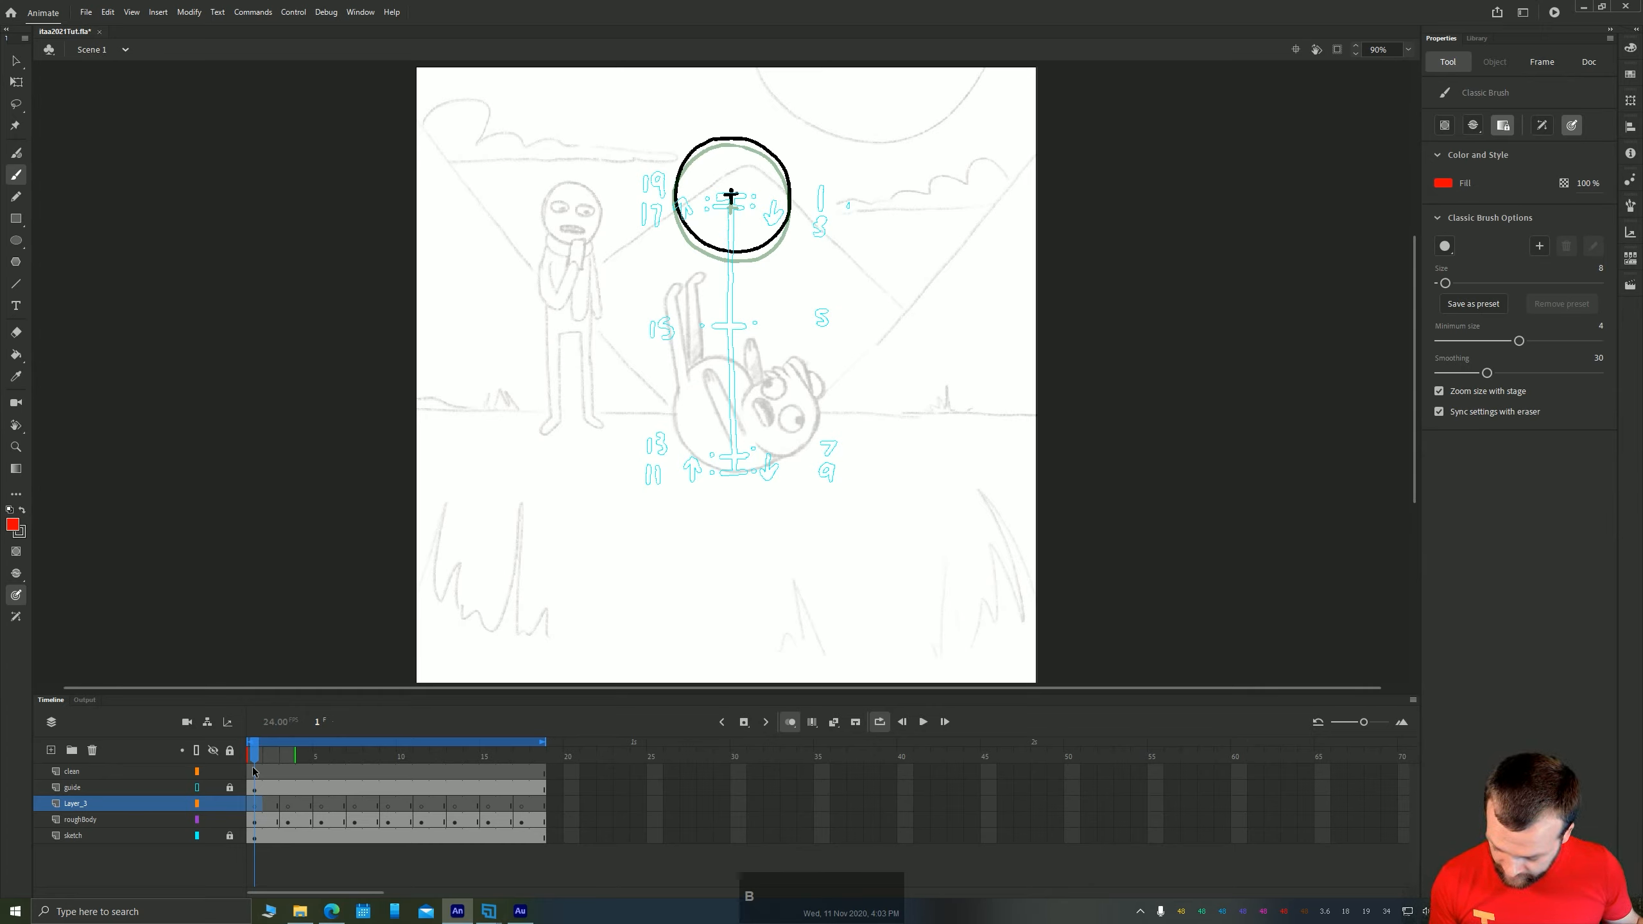
drag(254, 754, 388, 754)
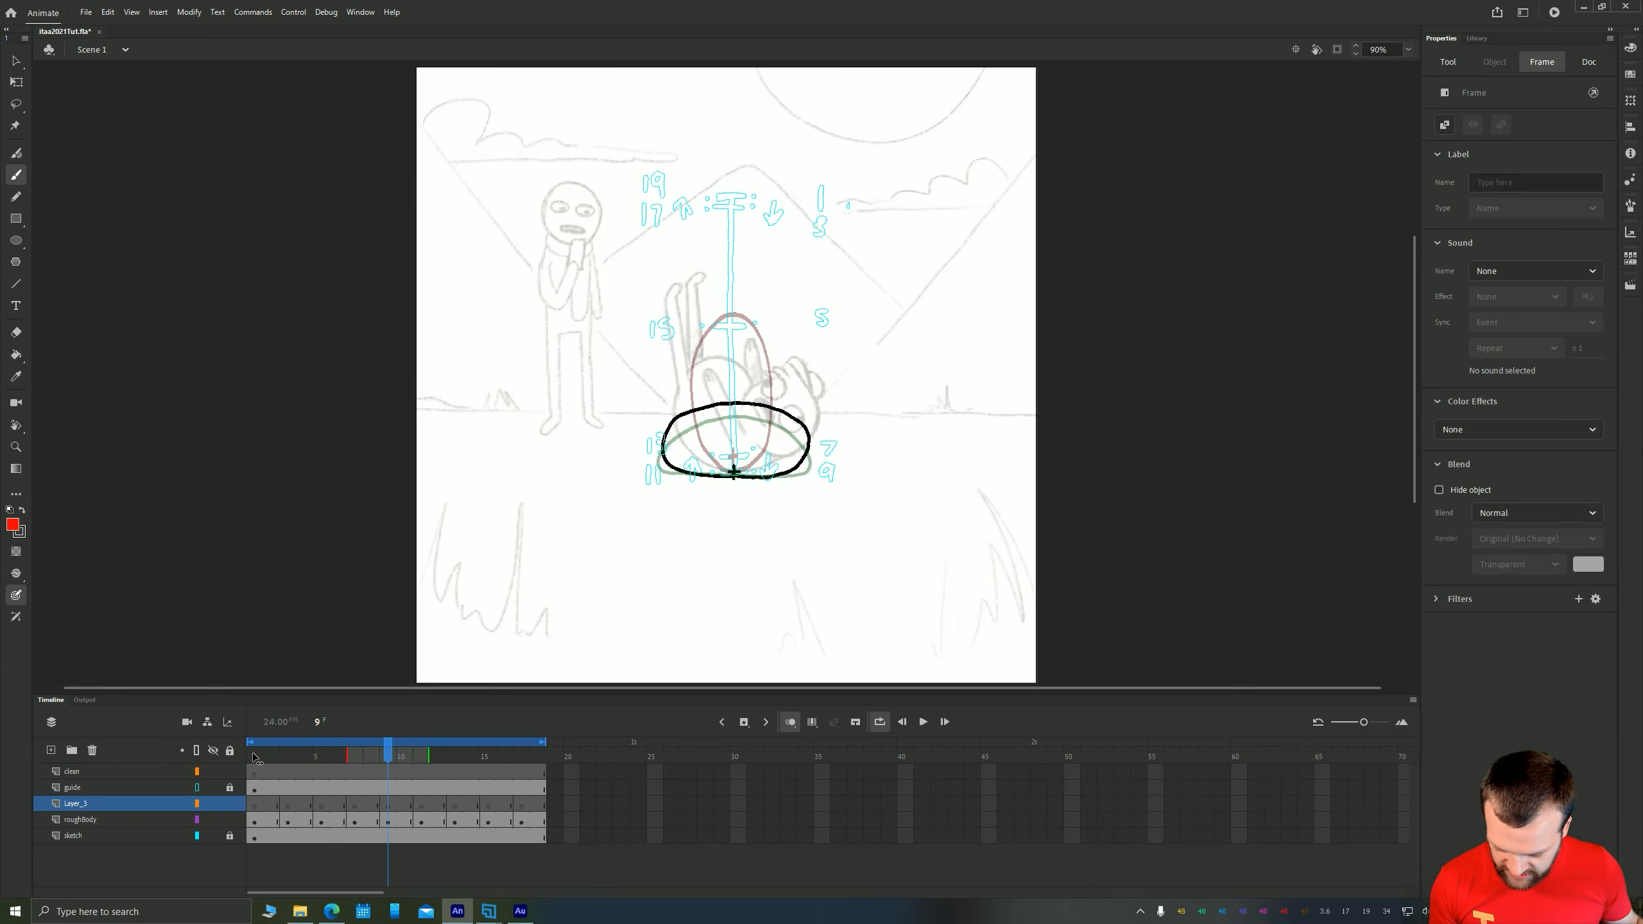
key(.)
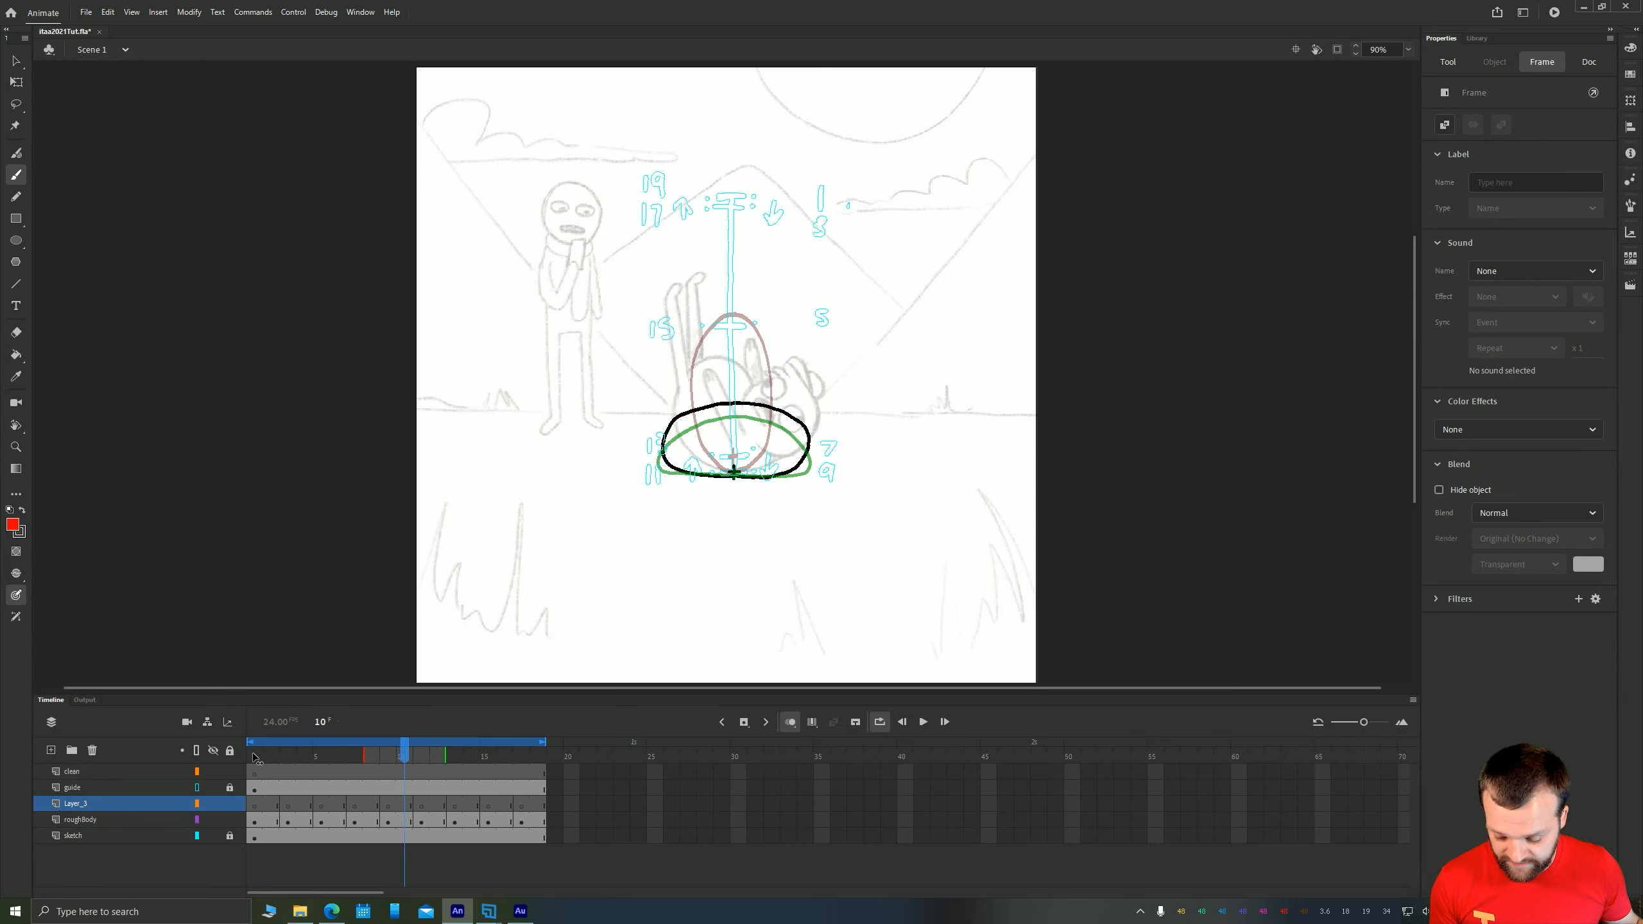
drag(254, 756, 387, 761)
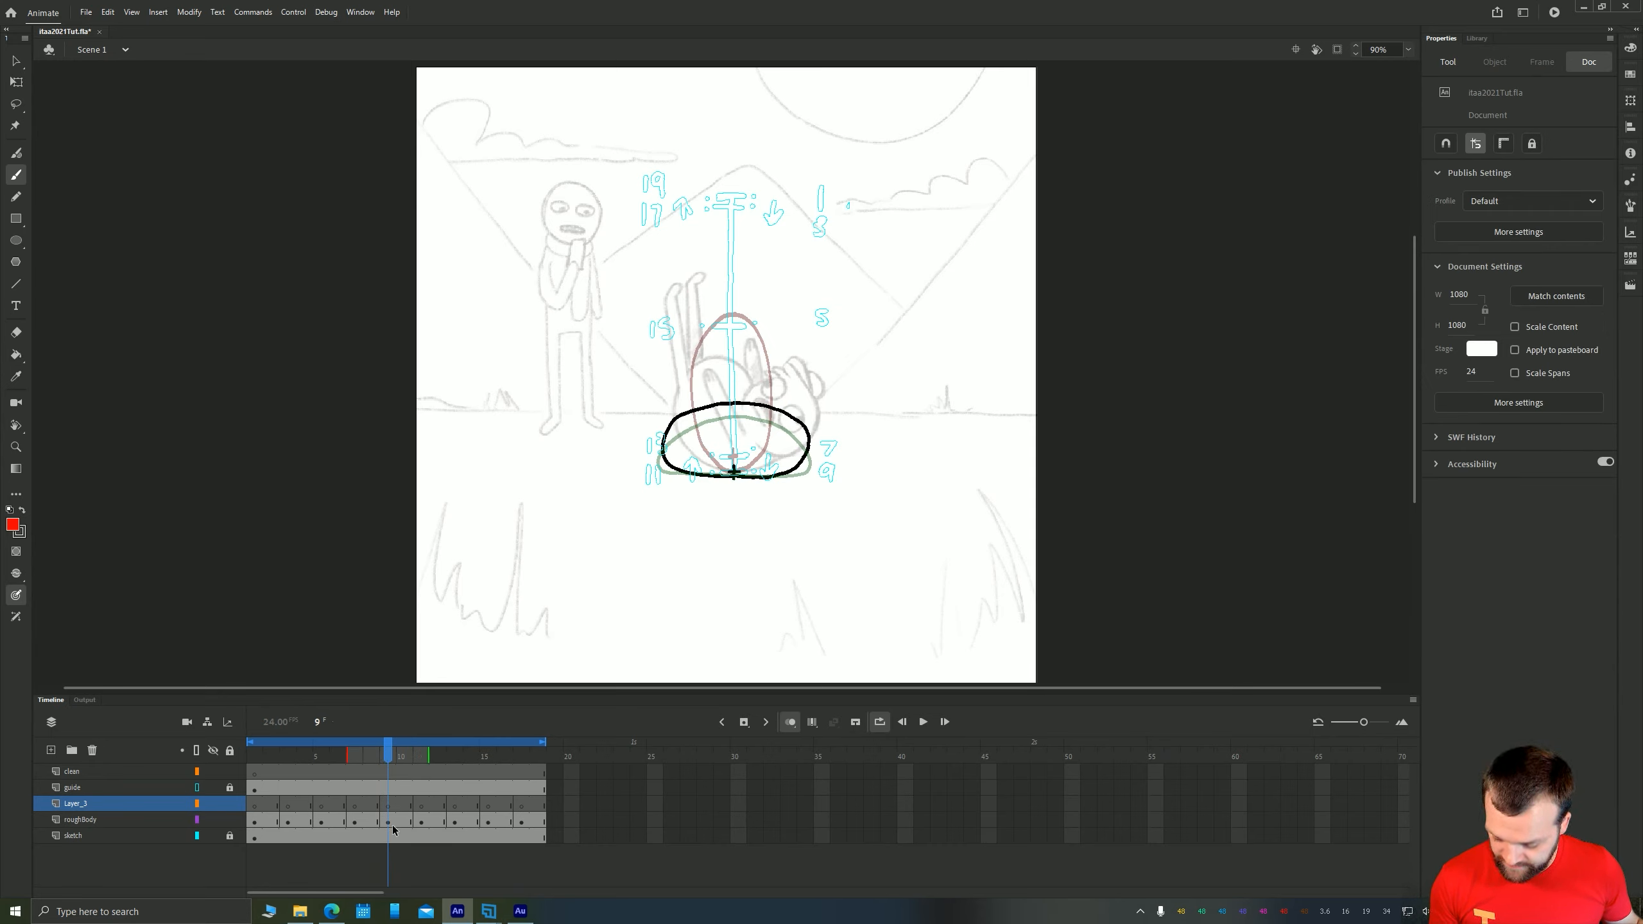
click(386, 806)
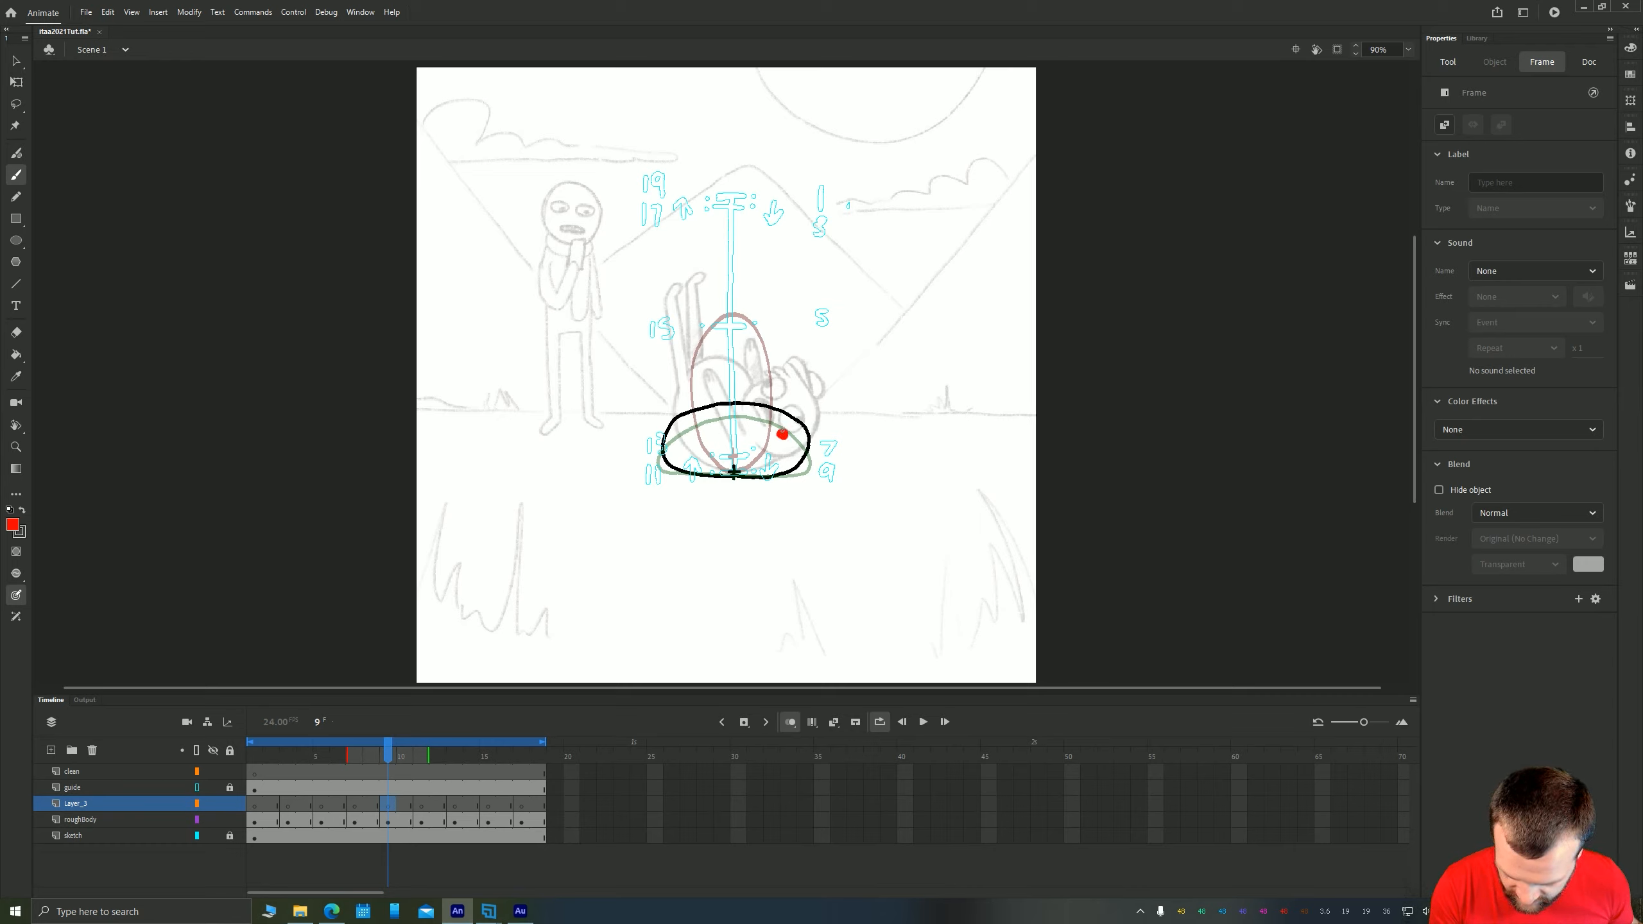
click(783, 434)
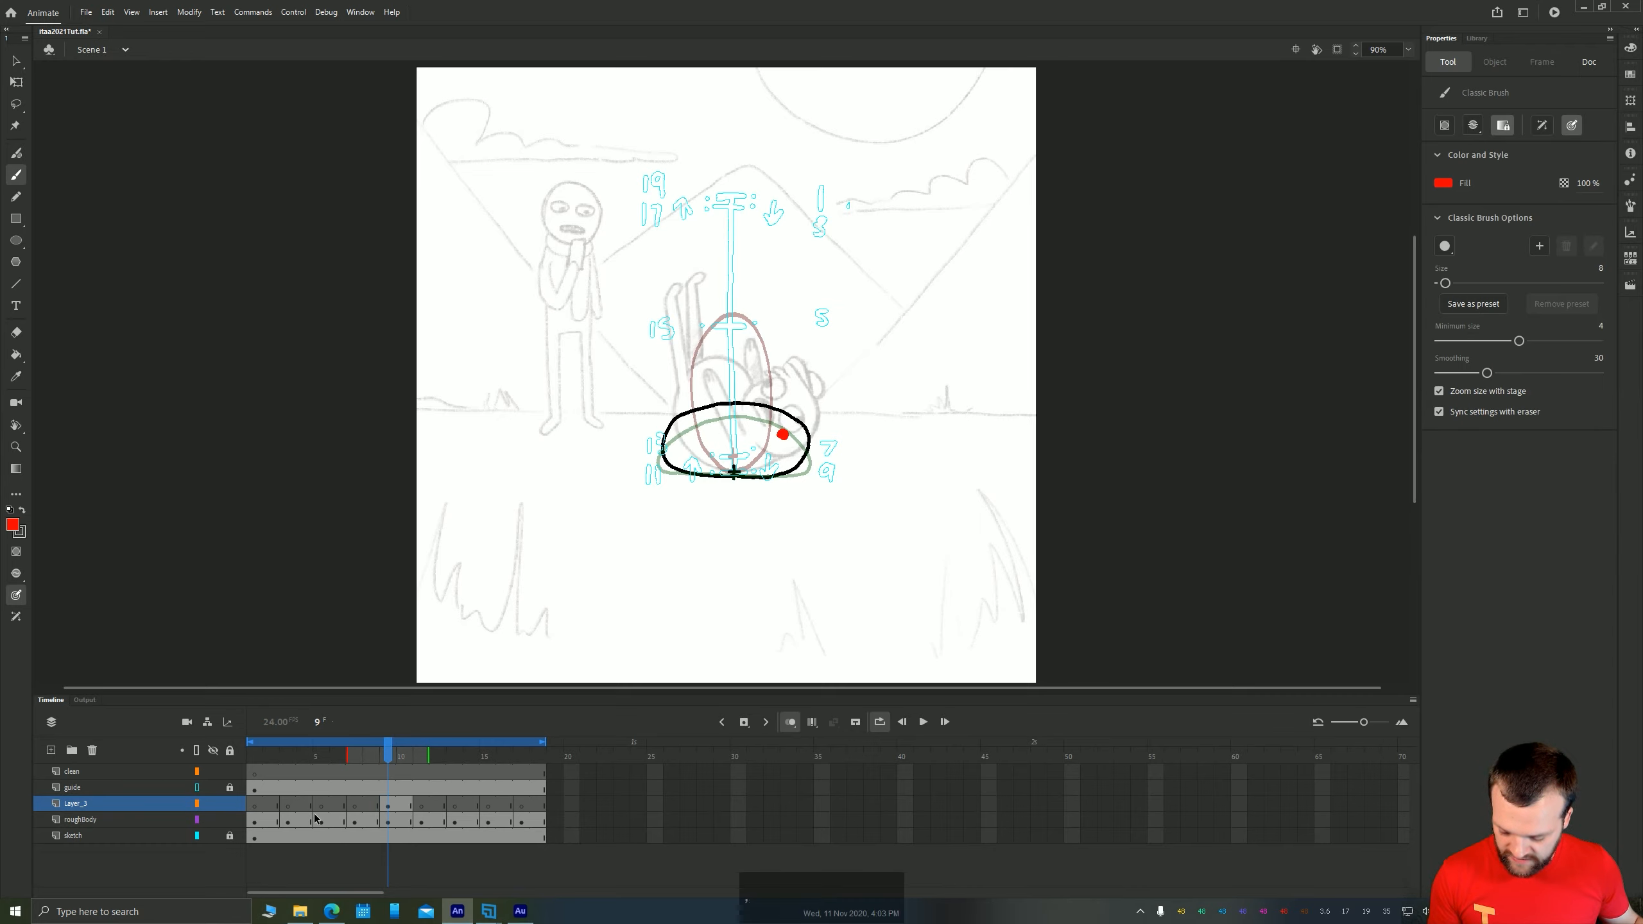
Dab a red dot inside the upper right of the circle on frame 1 of Layer_3
click(354, 804)
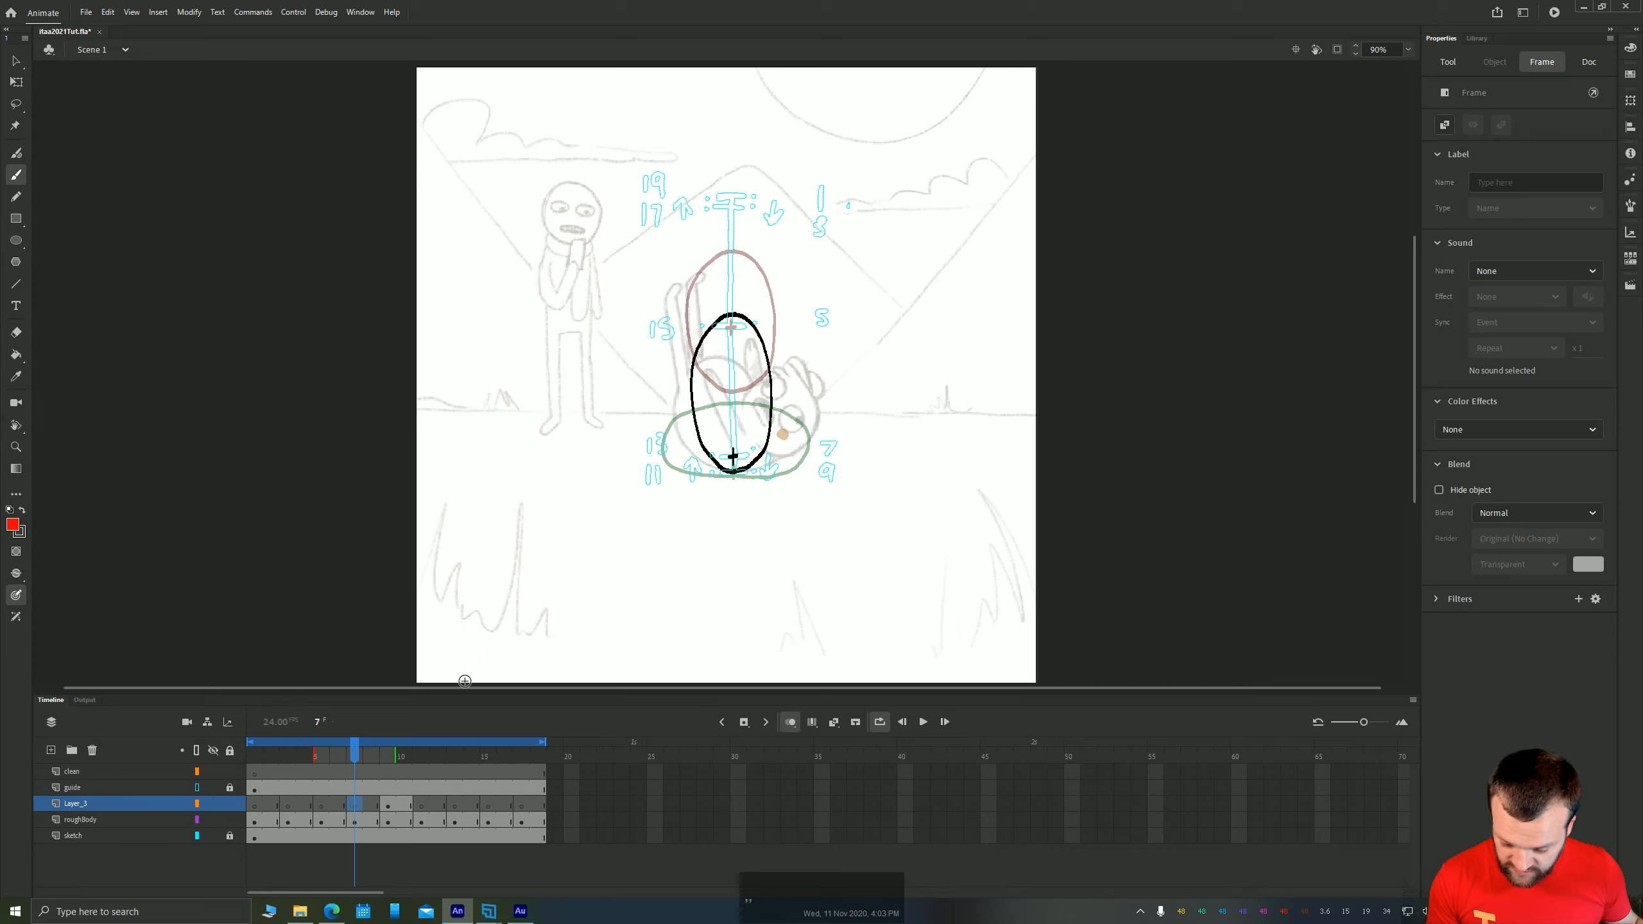
key(comma)
key(comma)
key(comma)
key(comma)
key(comma)
key(comma)
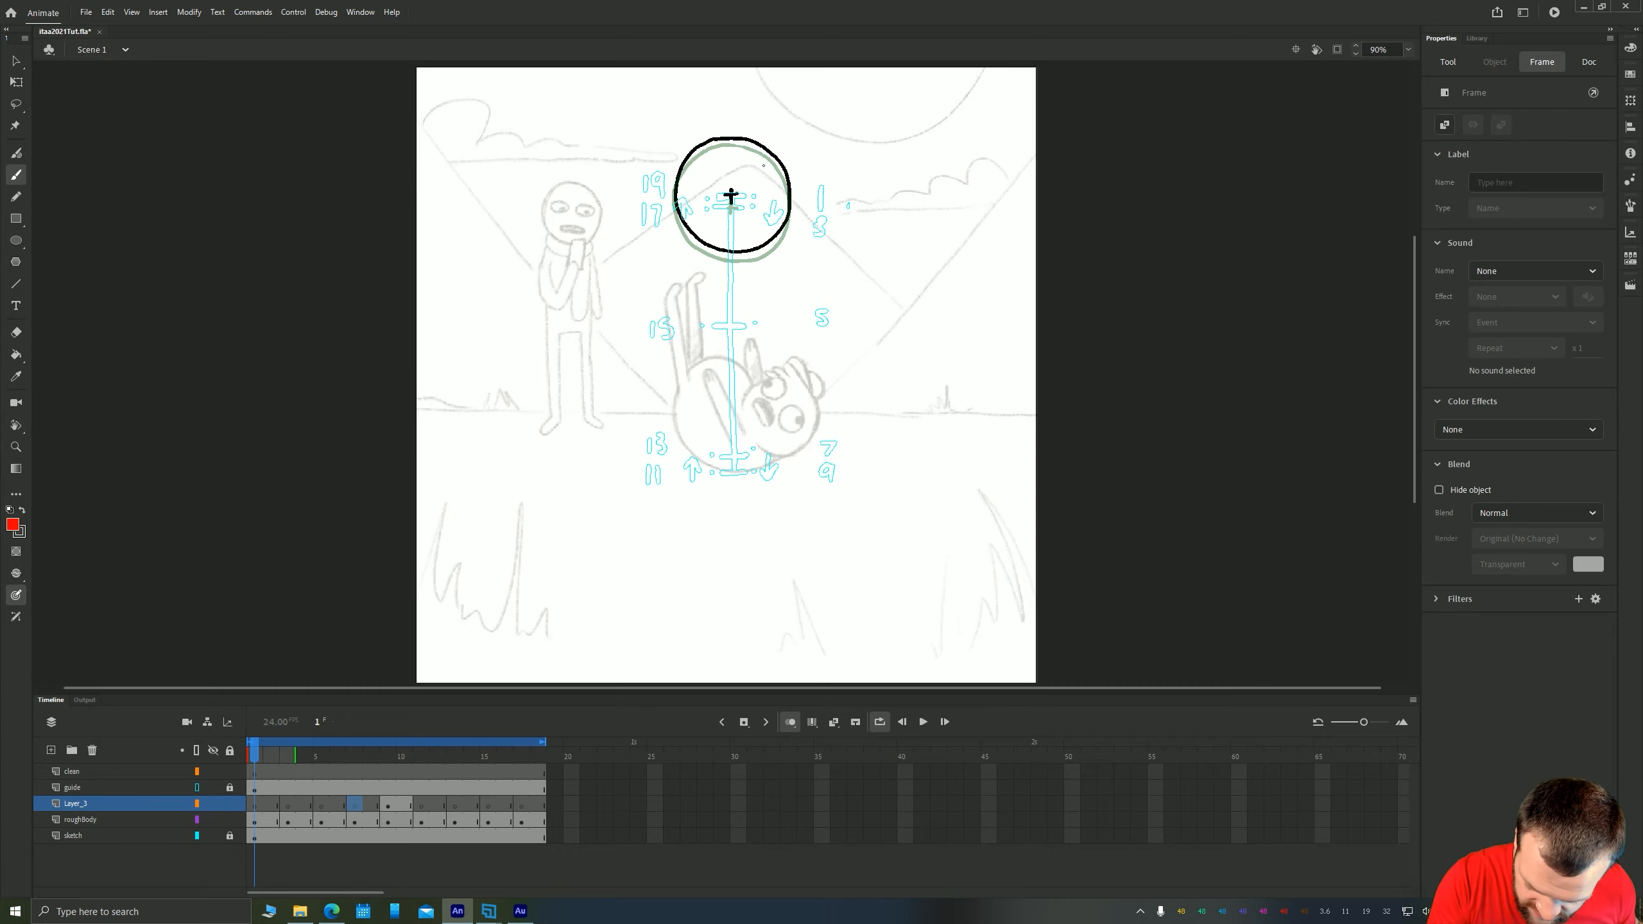
click(763, 165)
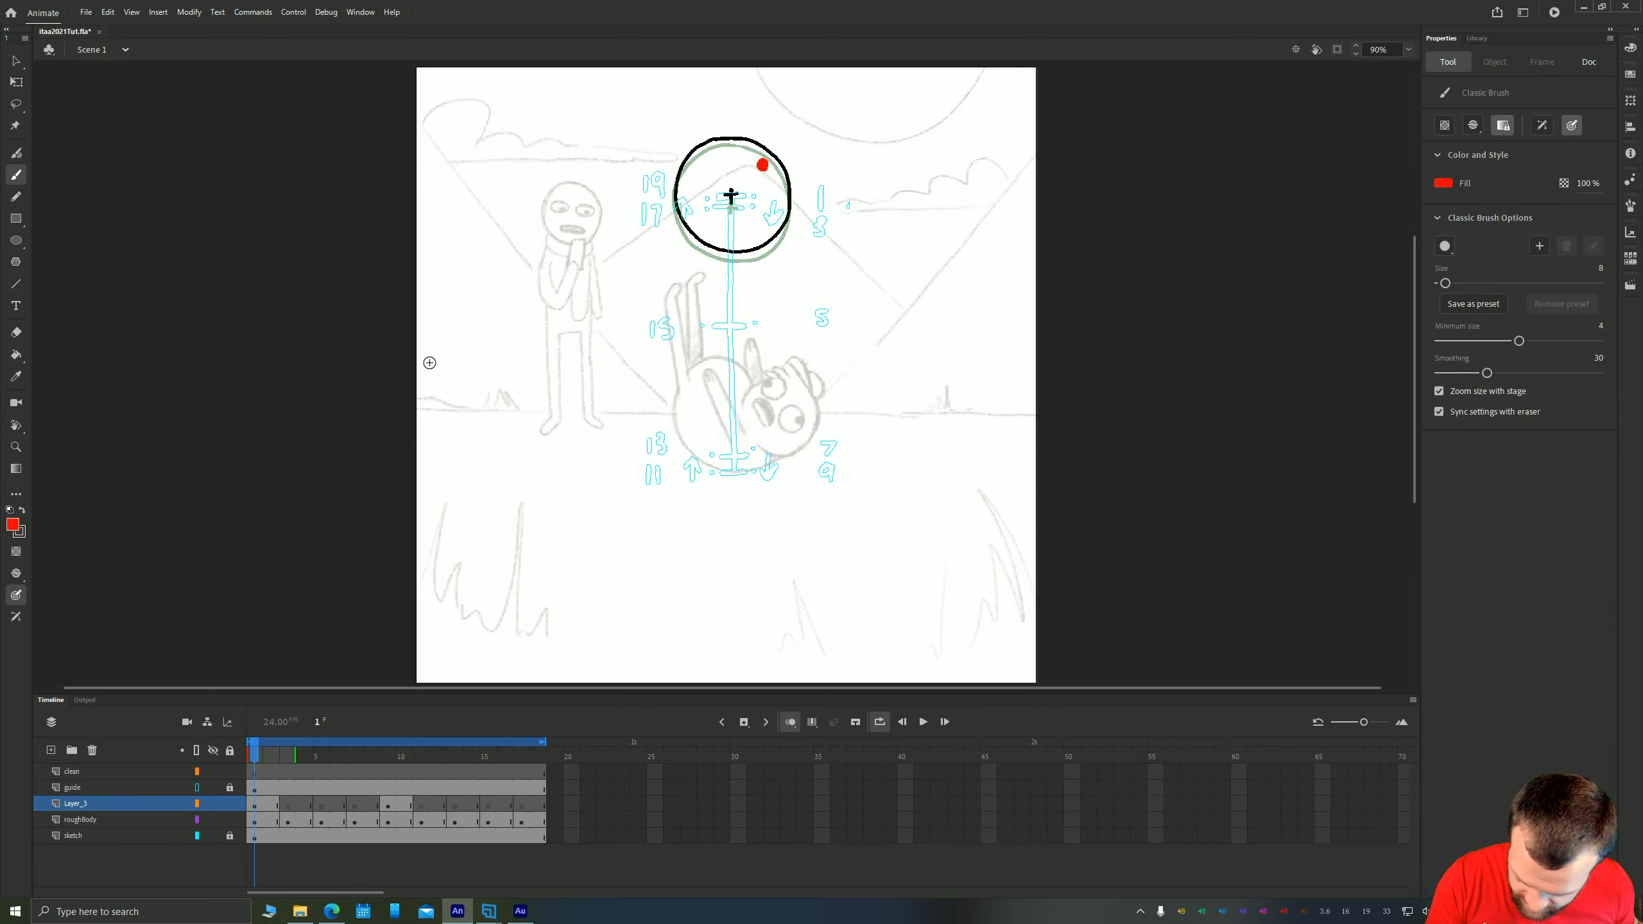
Dab red dots inside the right side of the circle on frame 3 and of the stretched oval on frame 5 of Layer_3
click(289, 803)
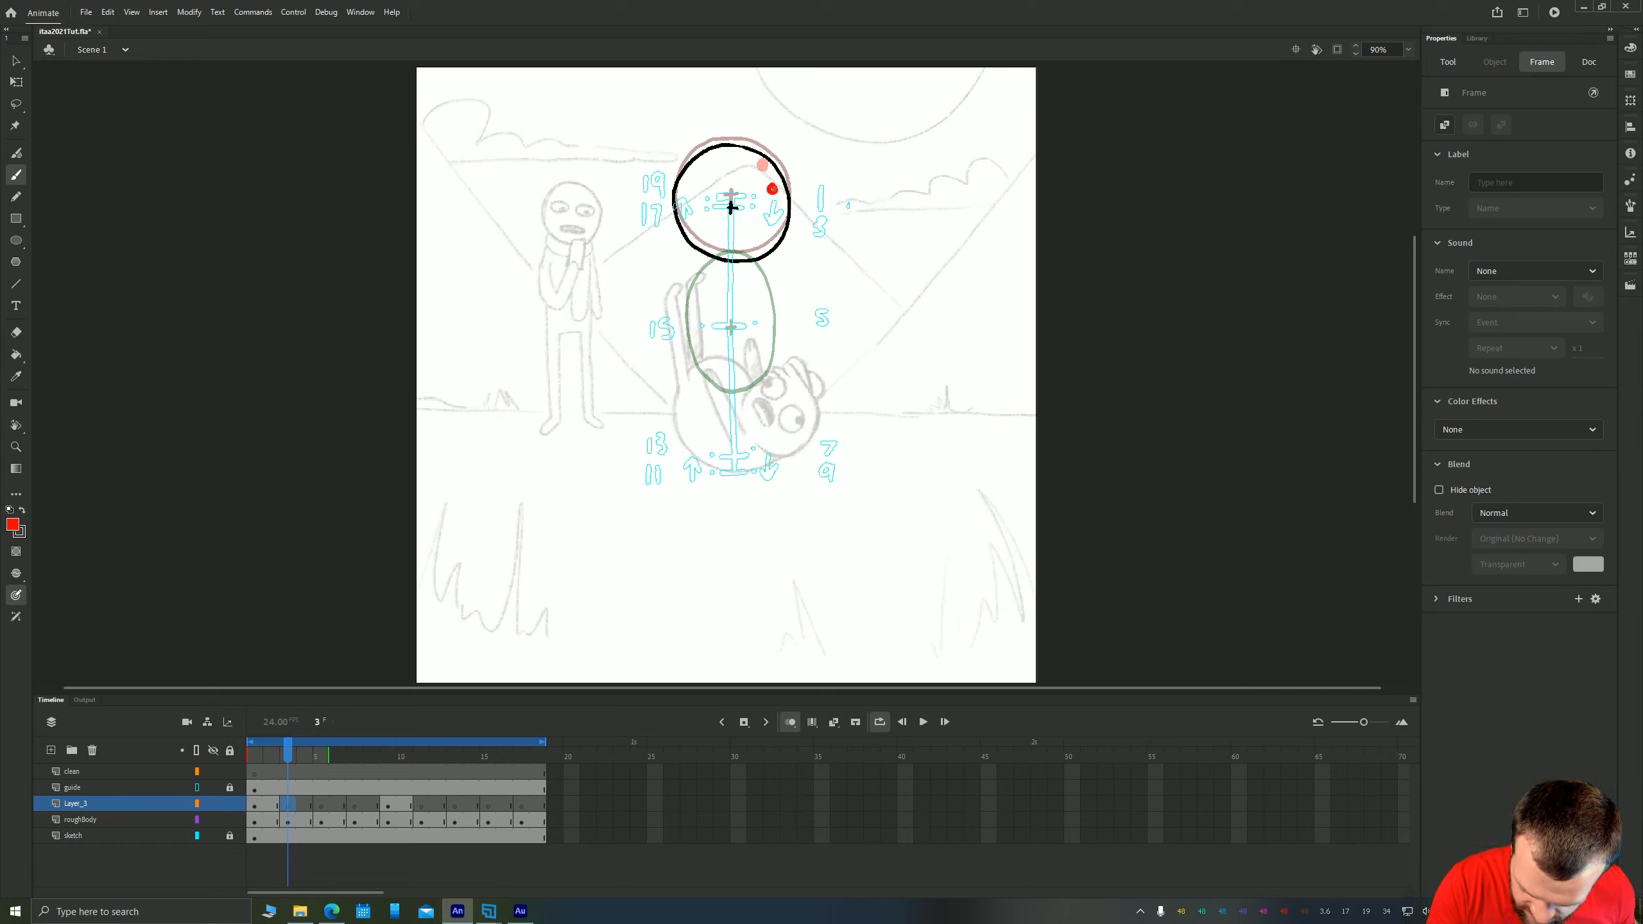
click(772, 189)
click(321, 803)
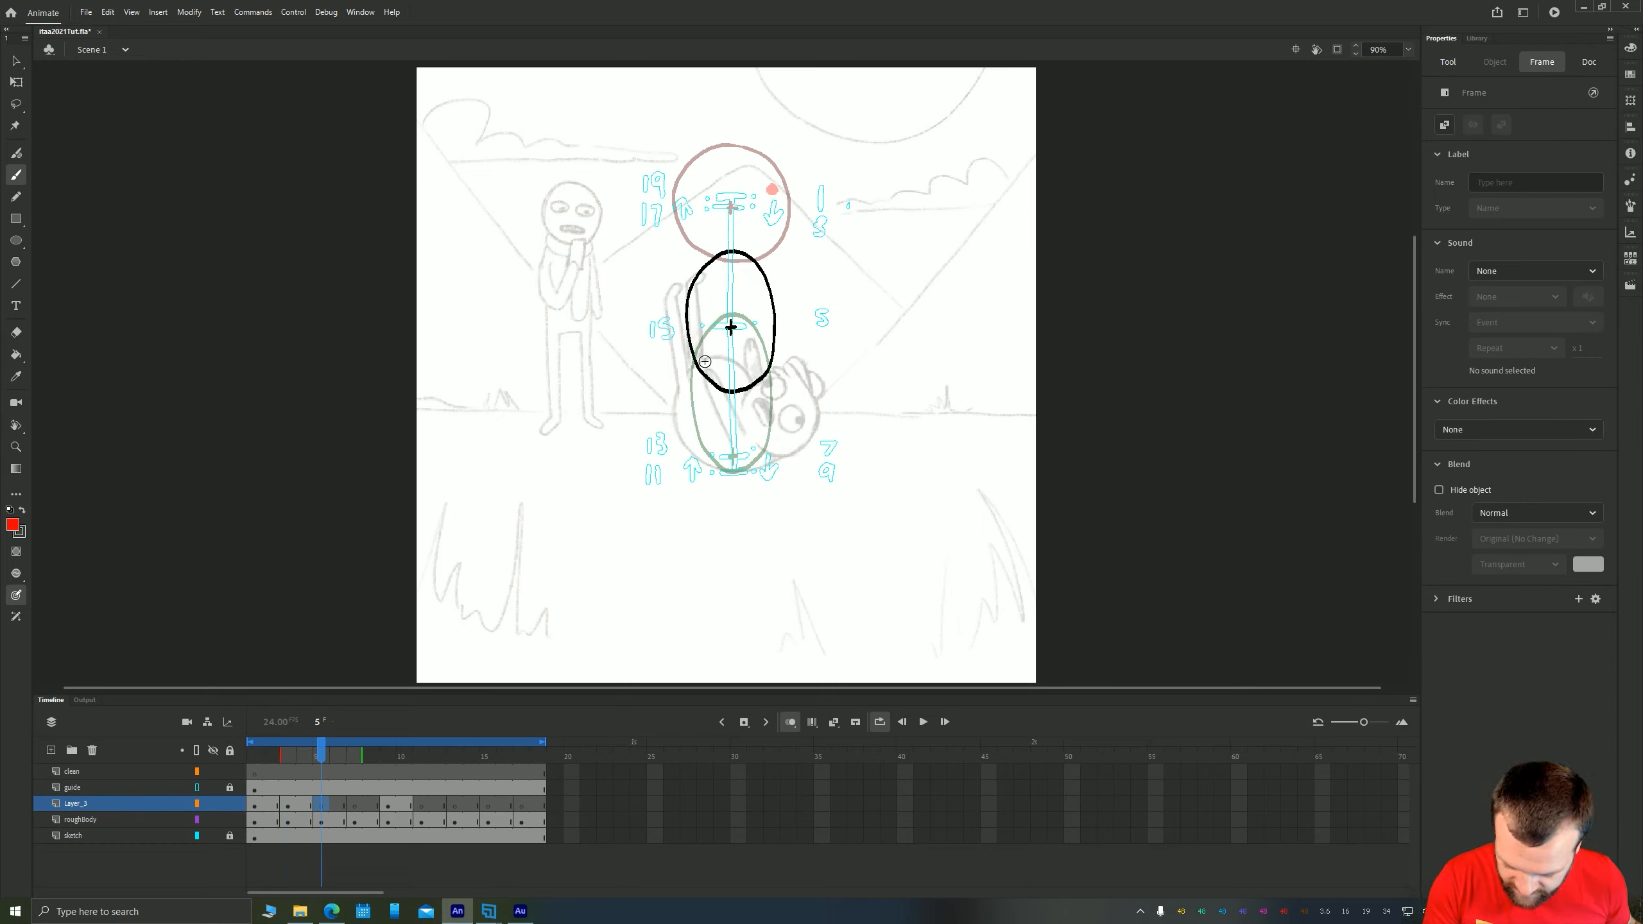
click(761, 329)
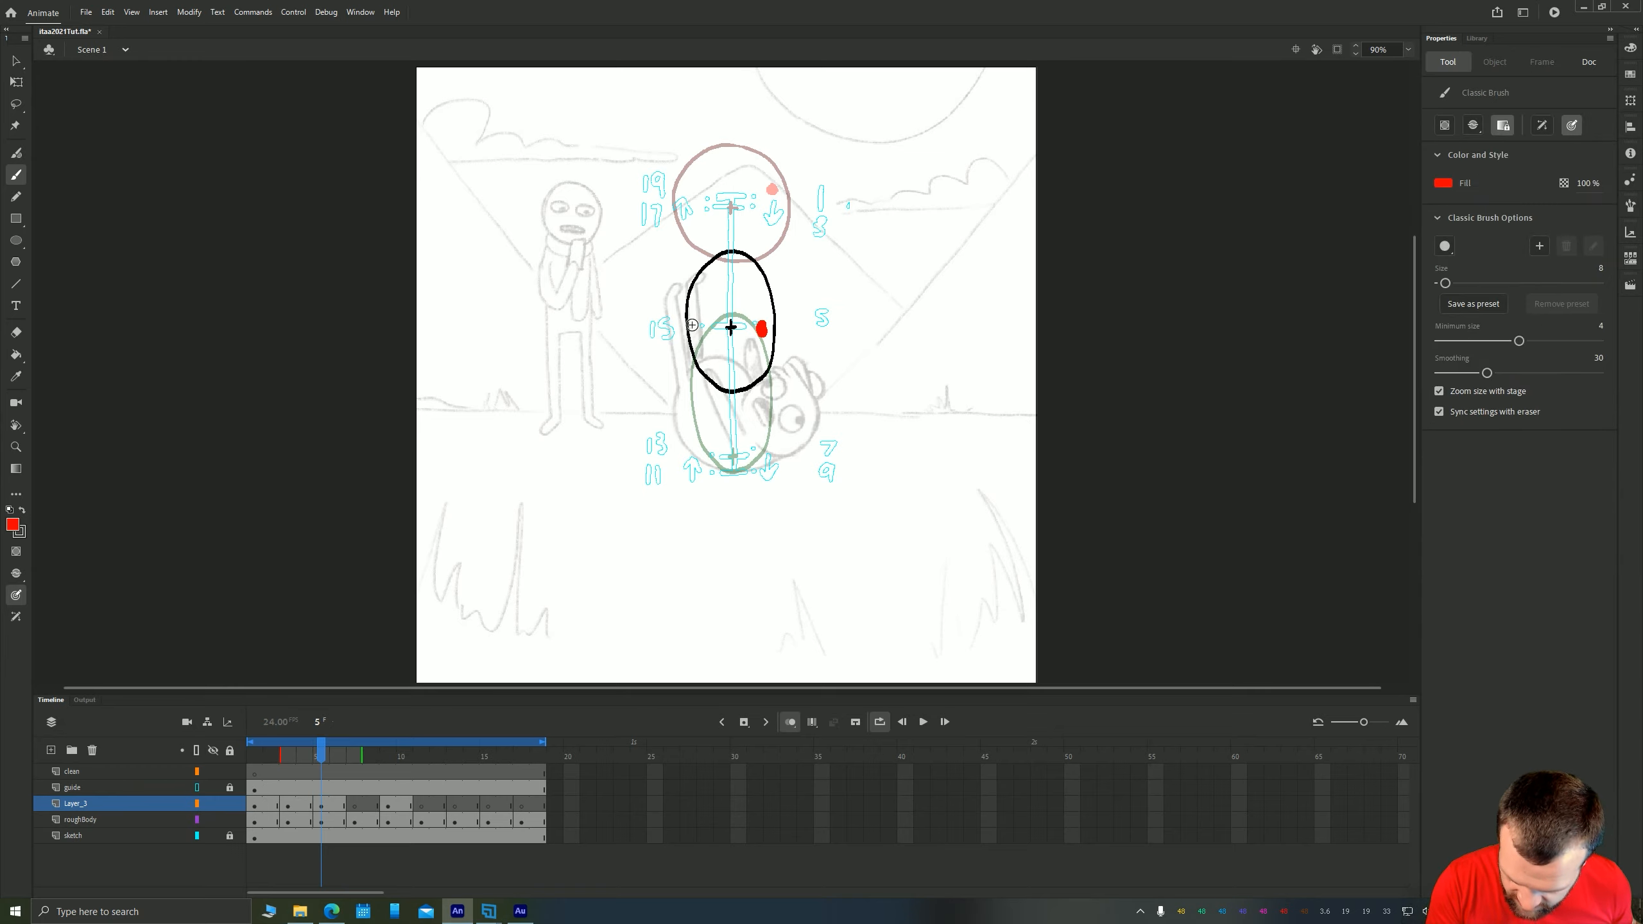
Dab a red dot just inside the right edge of the stretched oval on frame 7, redoing the first placement
click(355, 806)
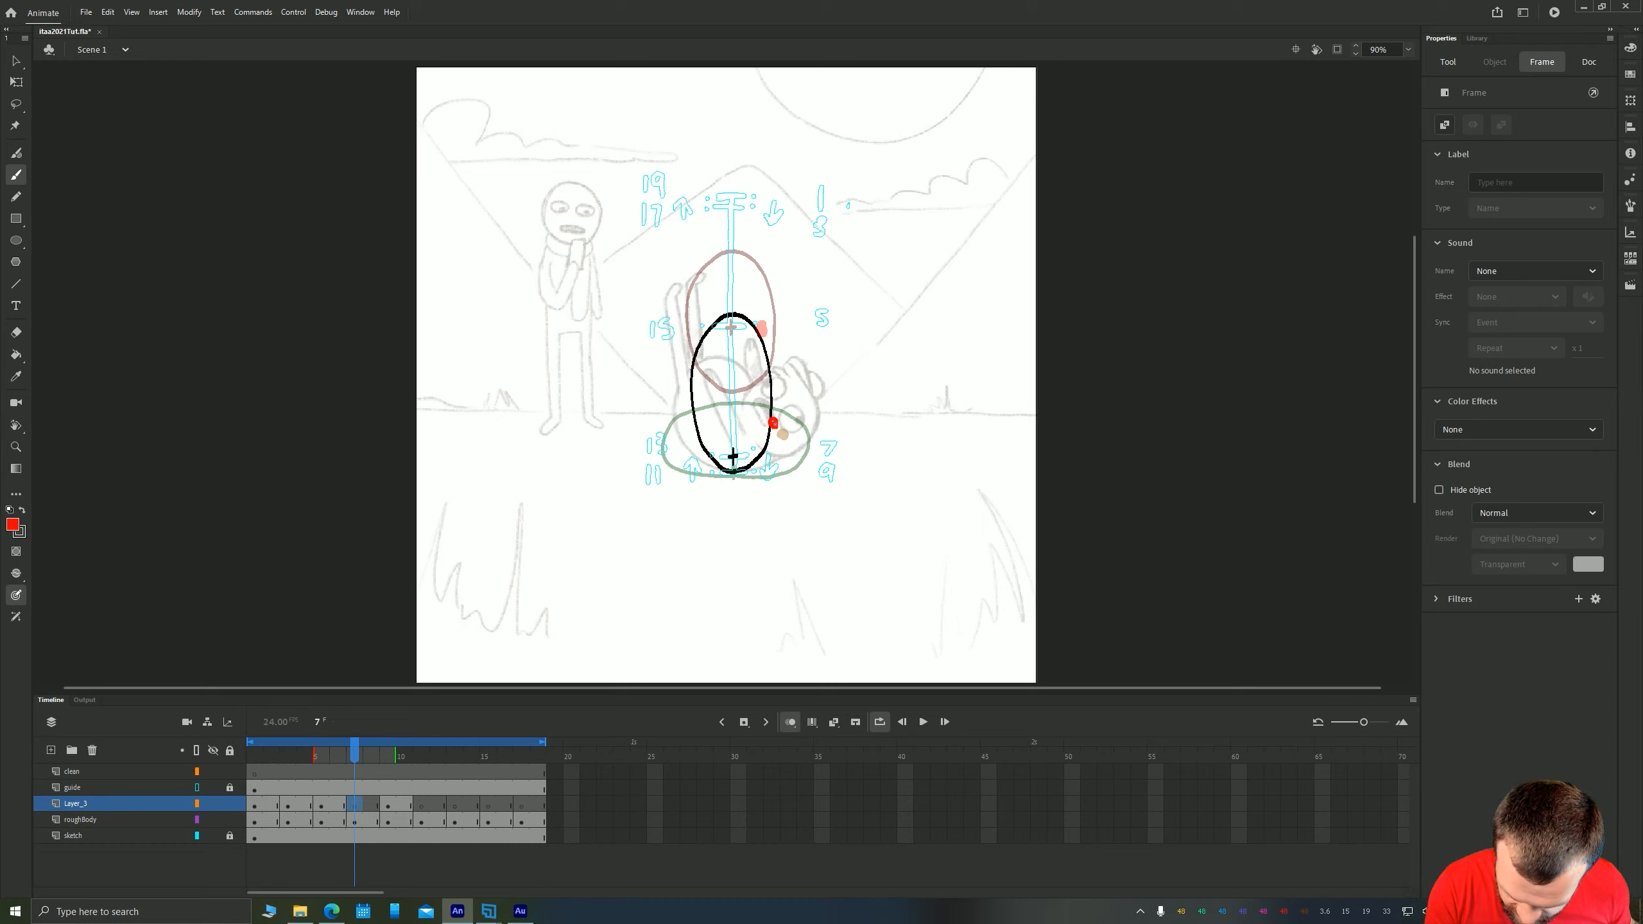
key(ctrl+z)
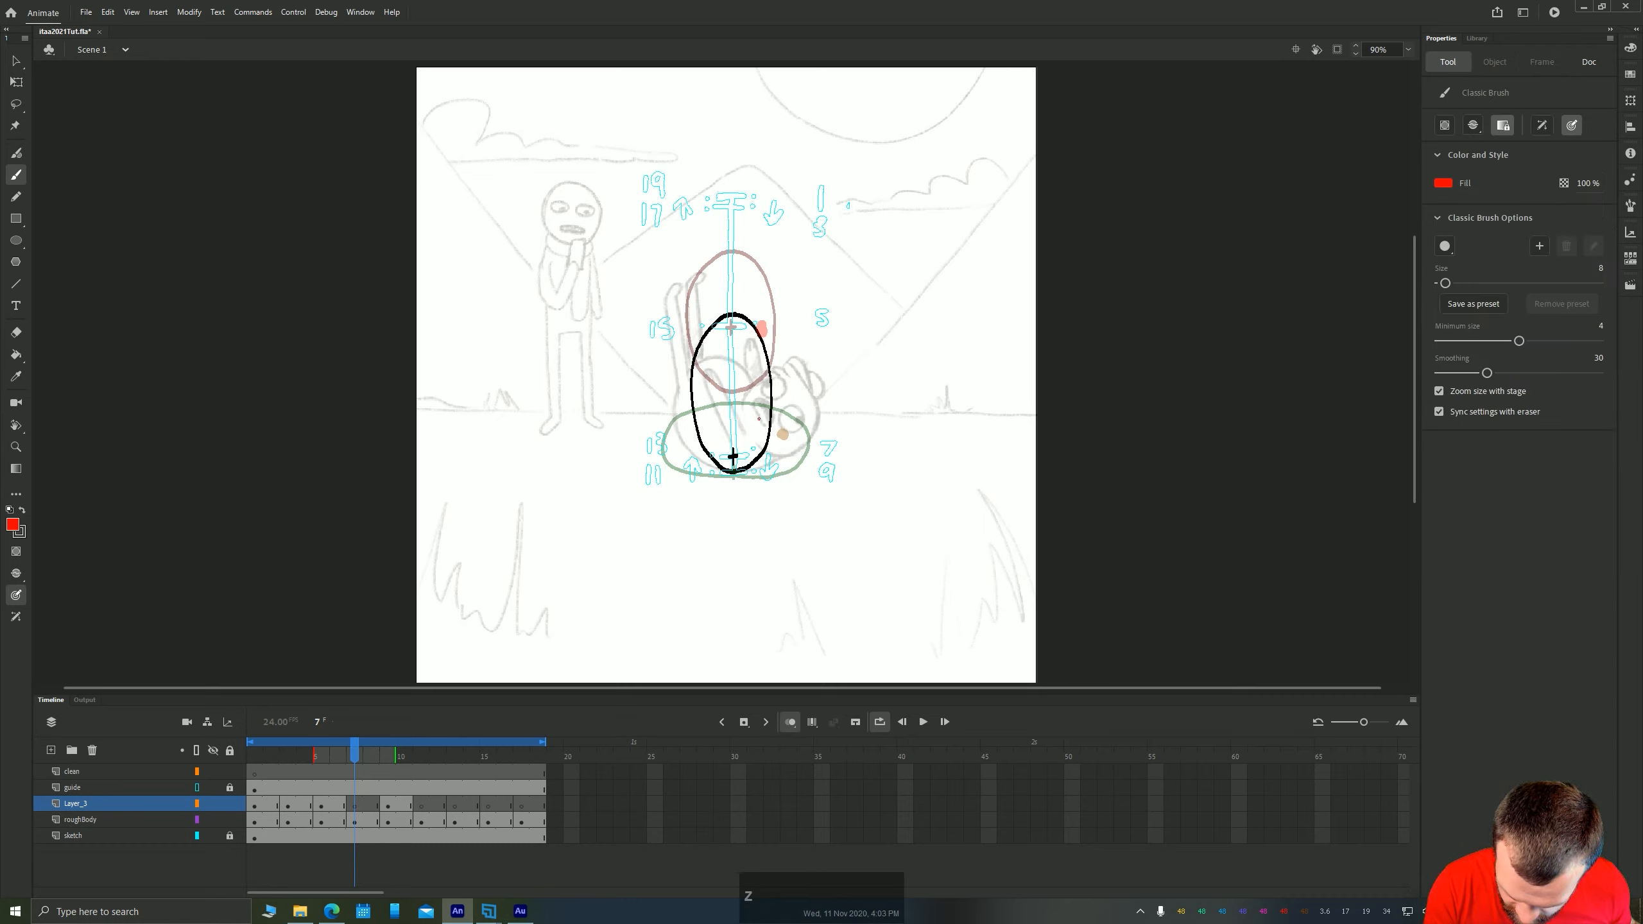
click(758, 421)
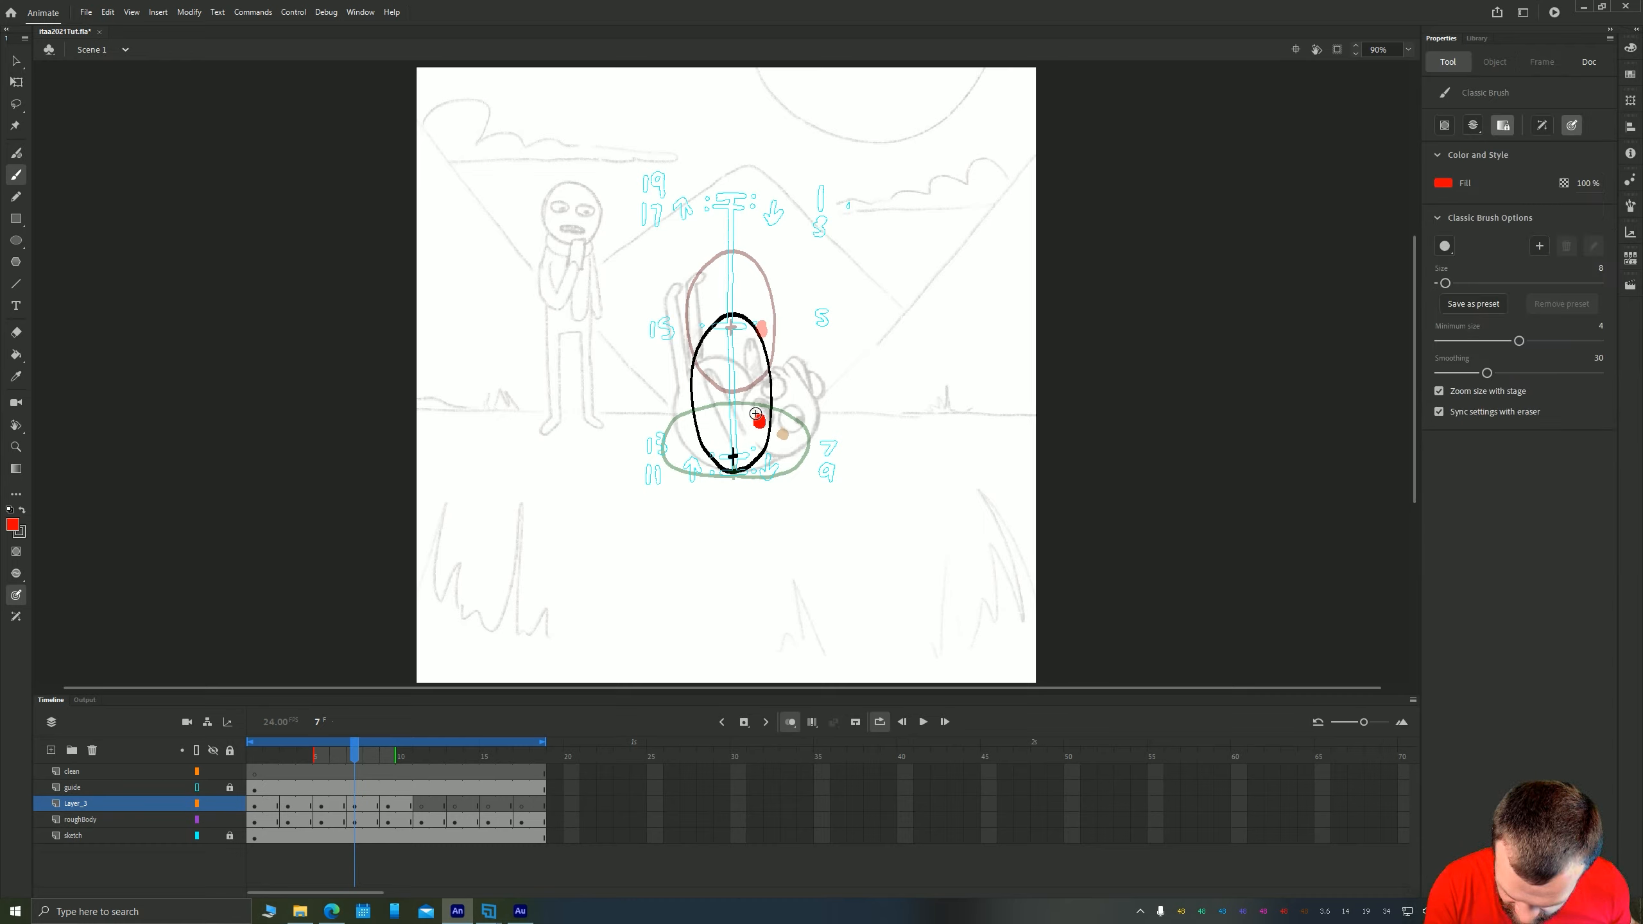
Dab red dots inside the lower right of the squashed dome on frame 11 and the left side of the oval on frame 13
click(387, 805)
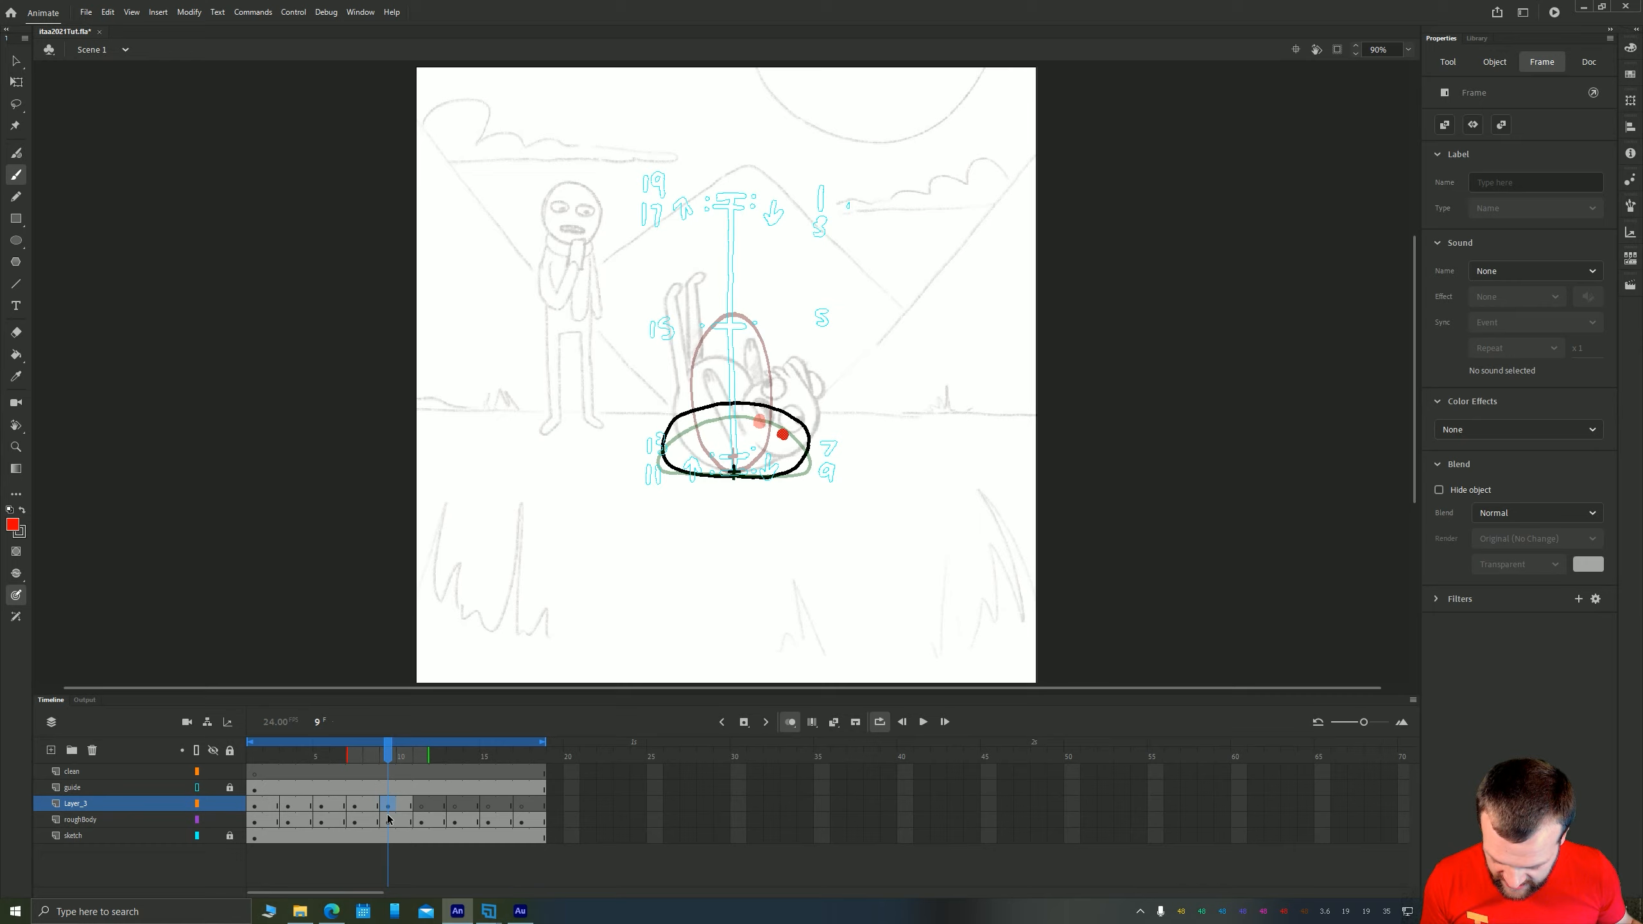
click(420, 806)
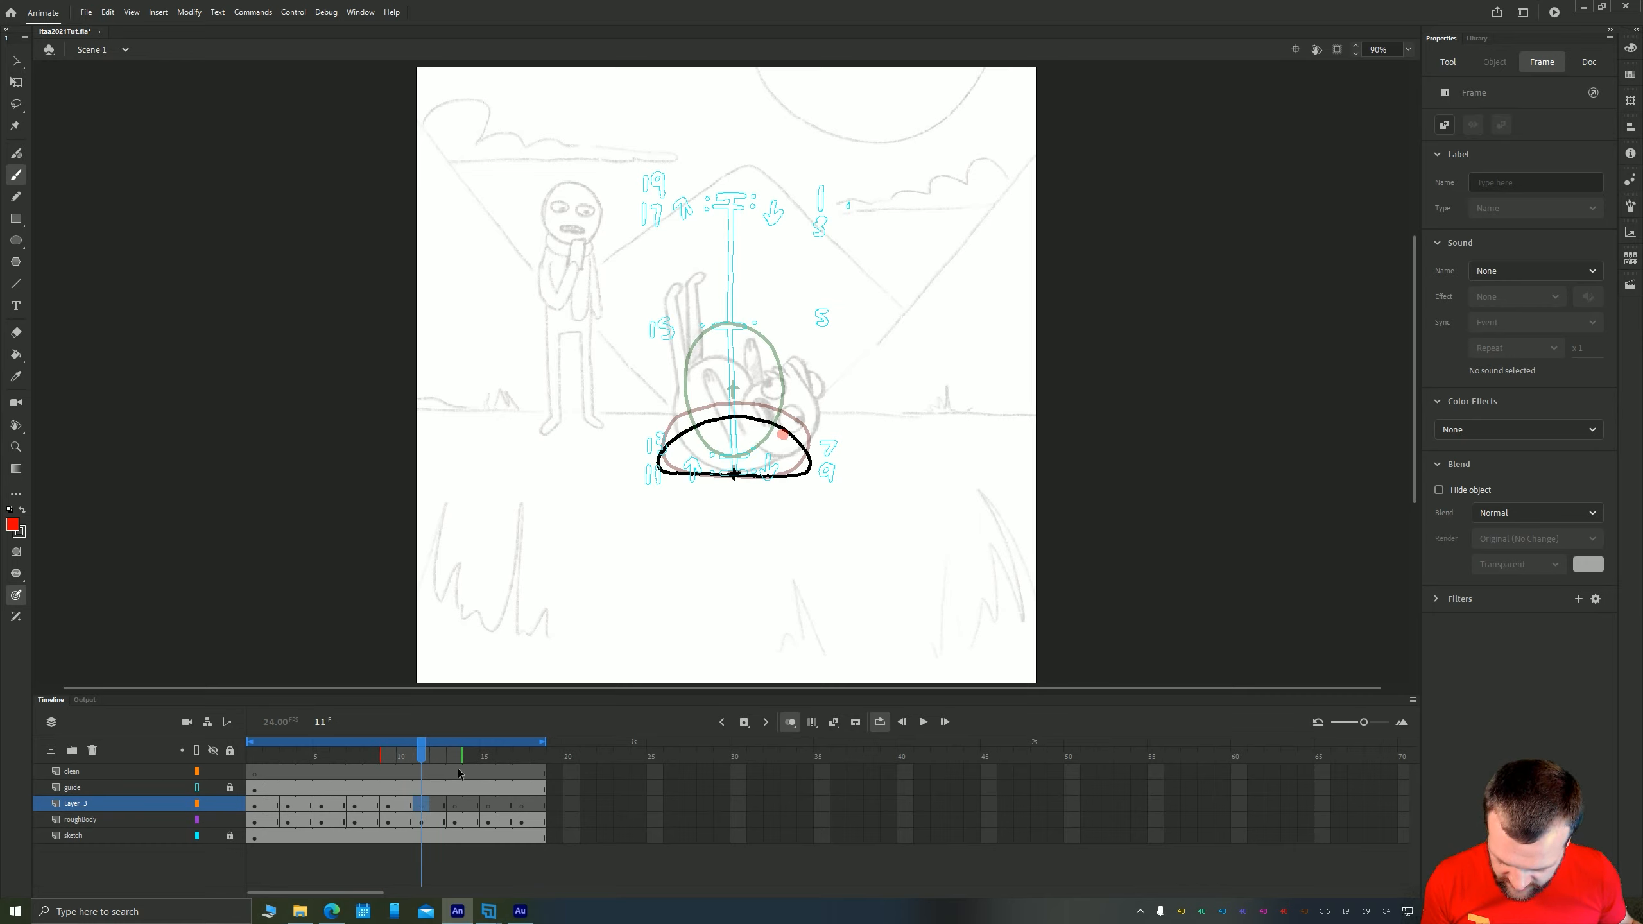
click(783, 459)
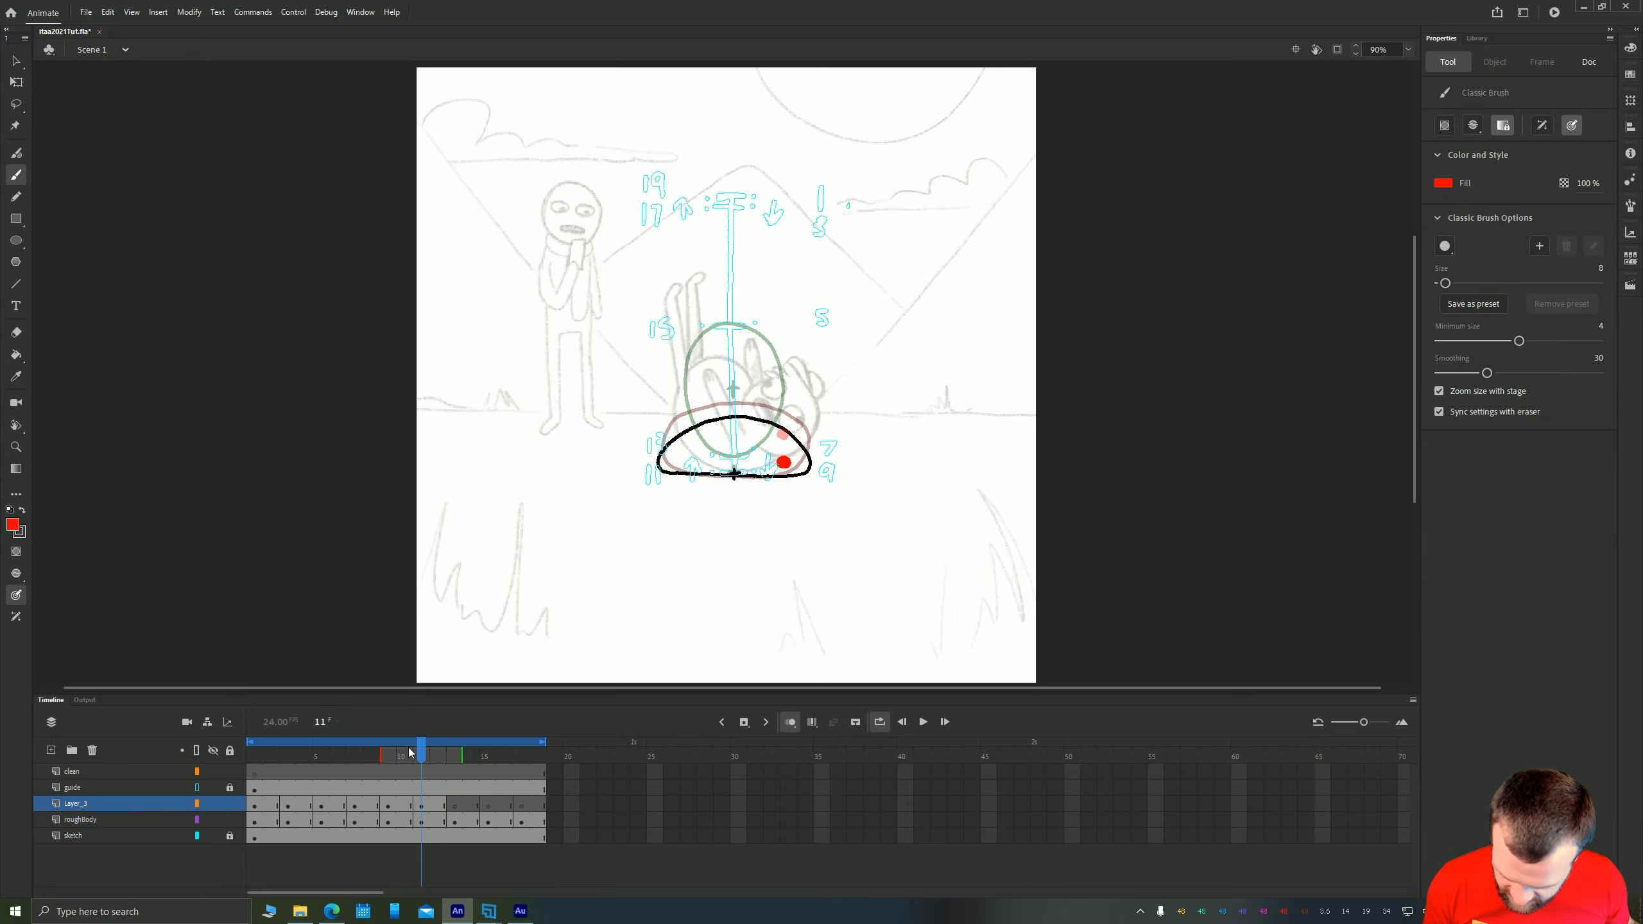
click(457, 805)
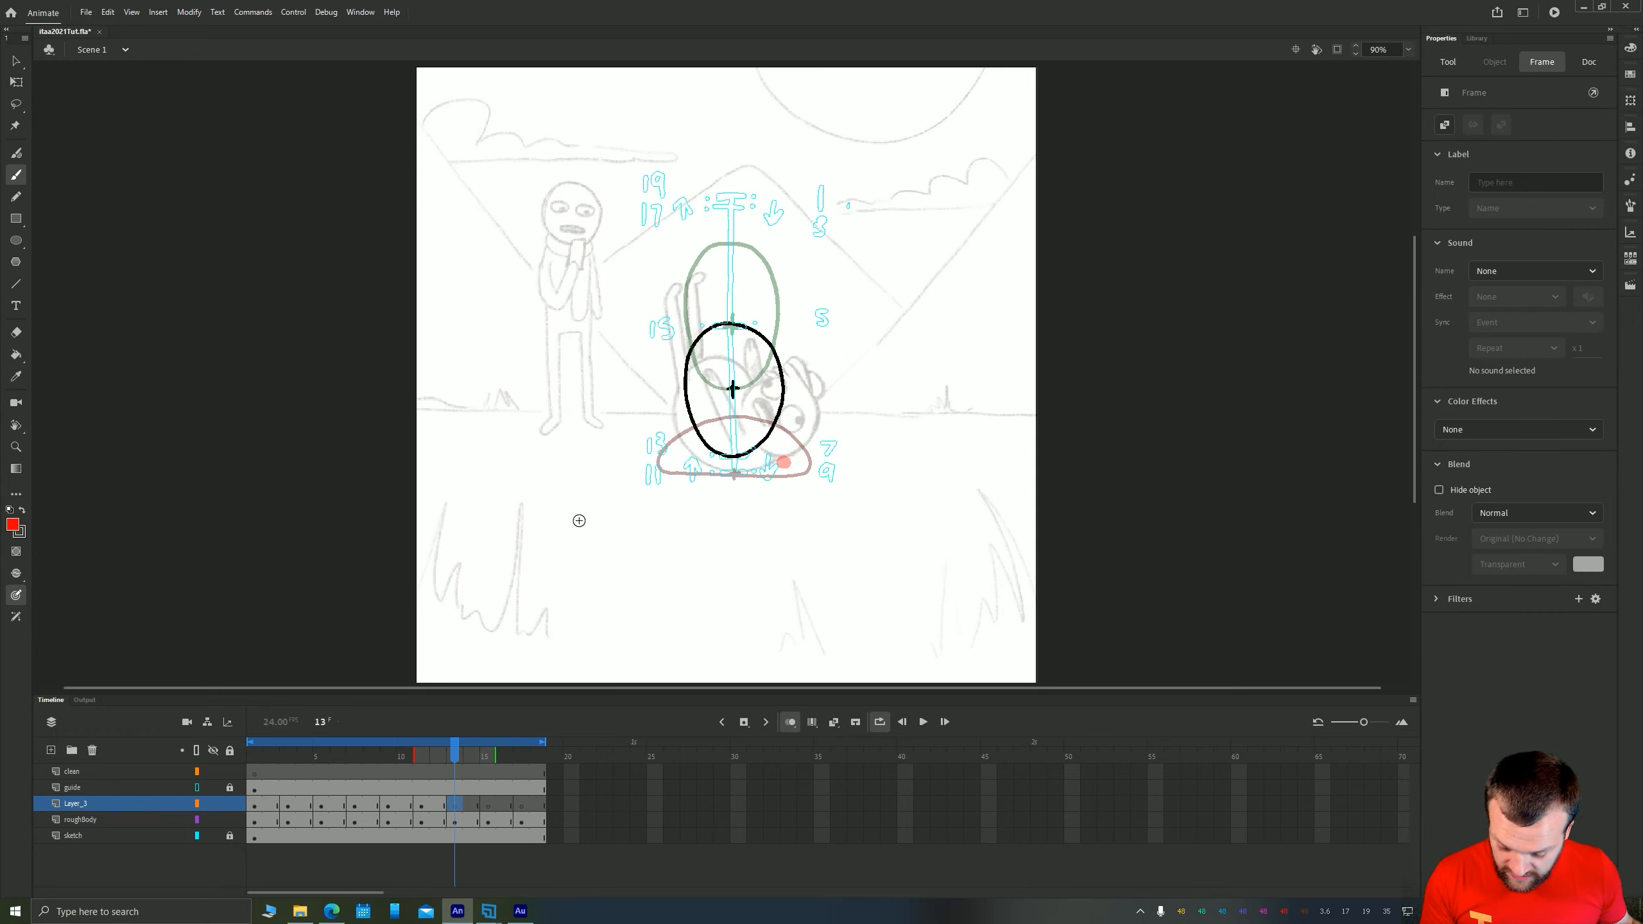
click(701, 400)
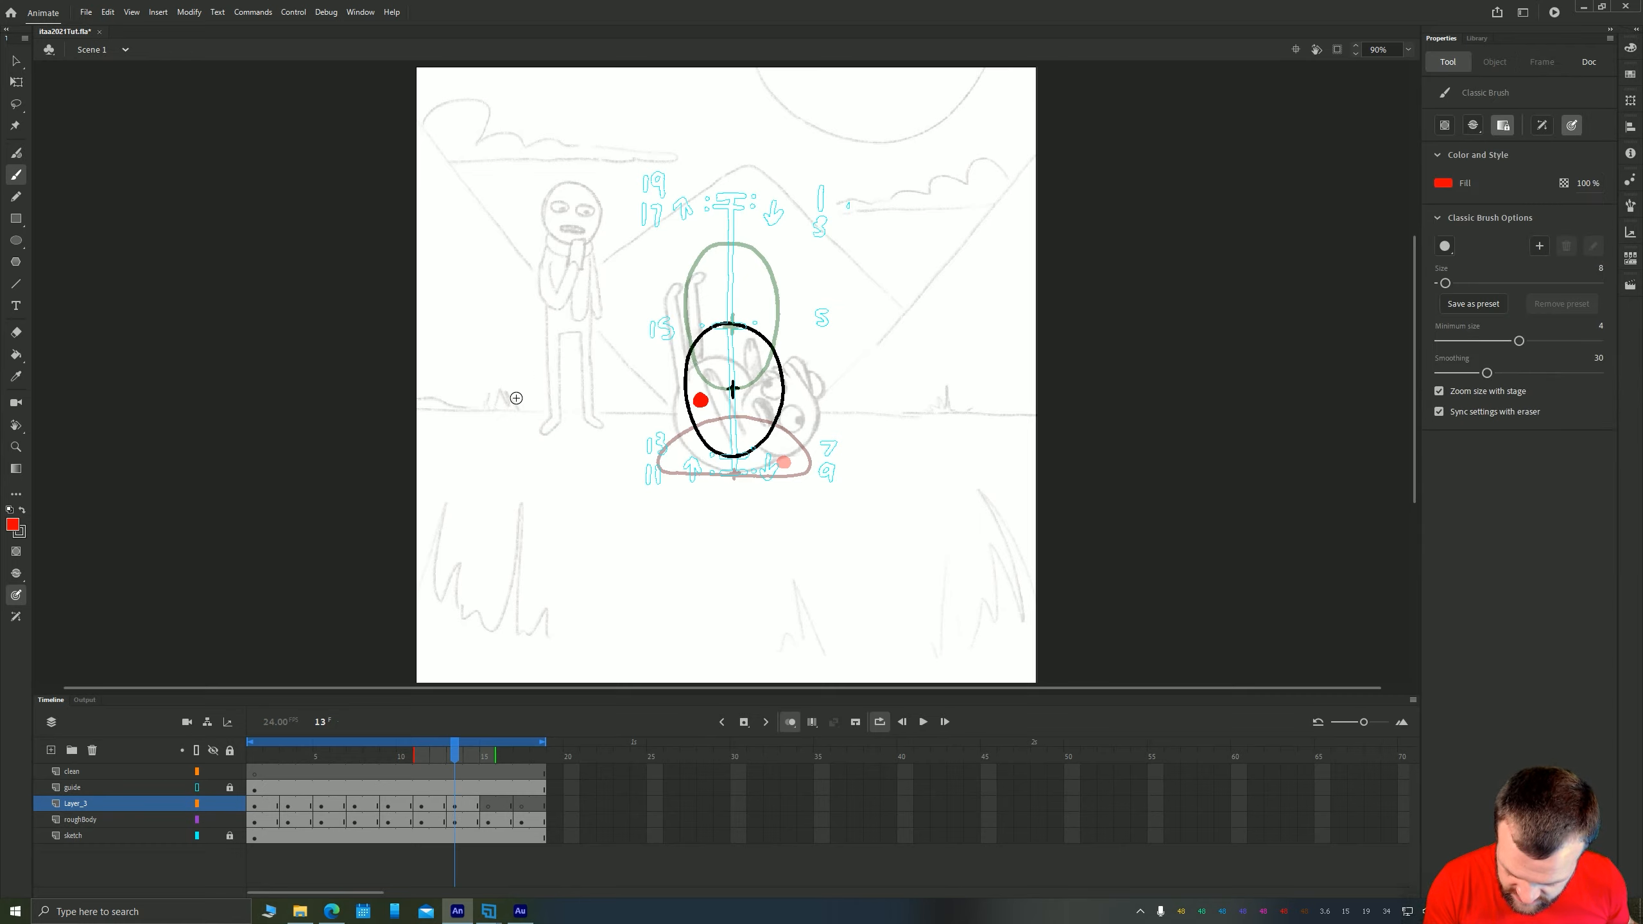
Dab red dots inside the oval's upper left on frame 15 and the circle's top centre on frame 17, and play the loop
click(487, 806)
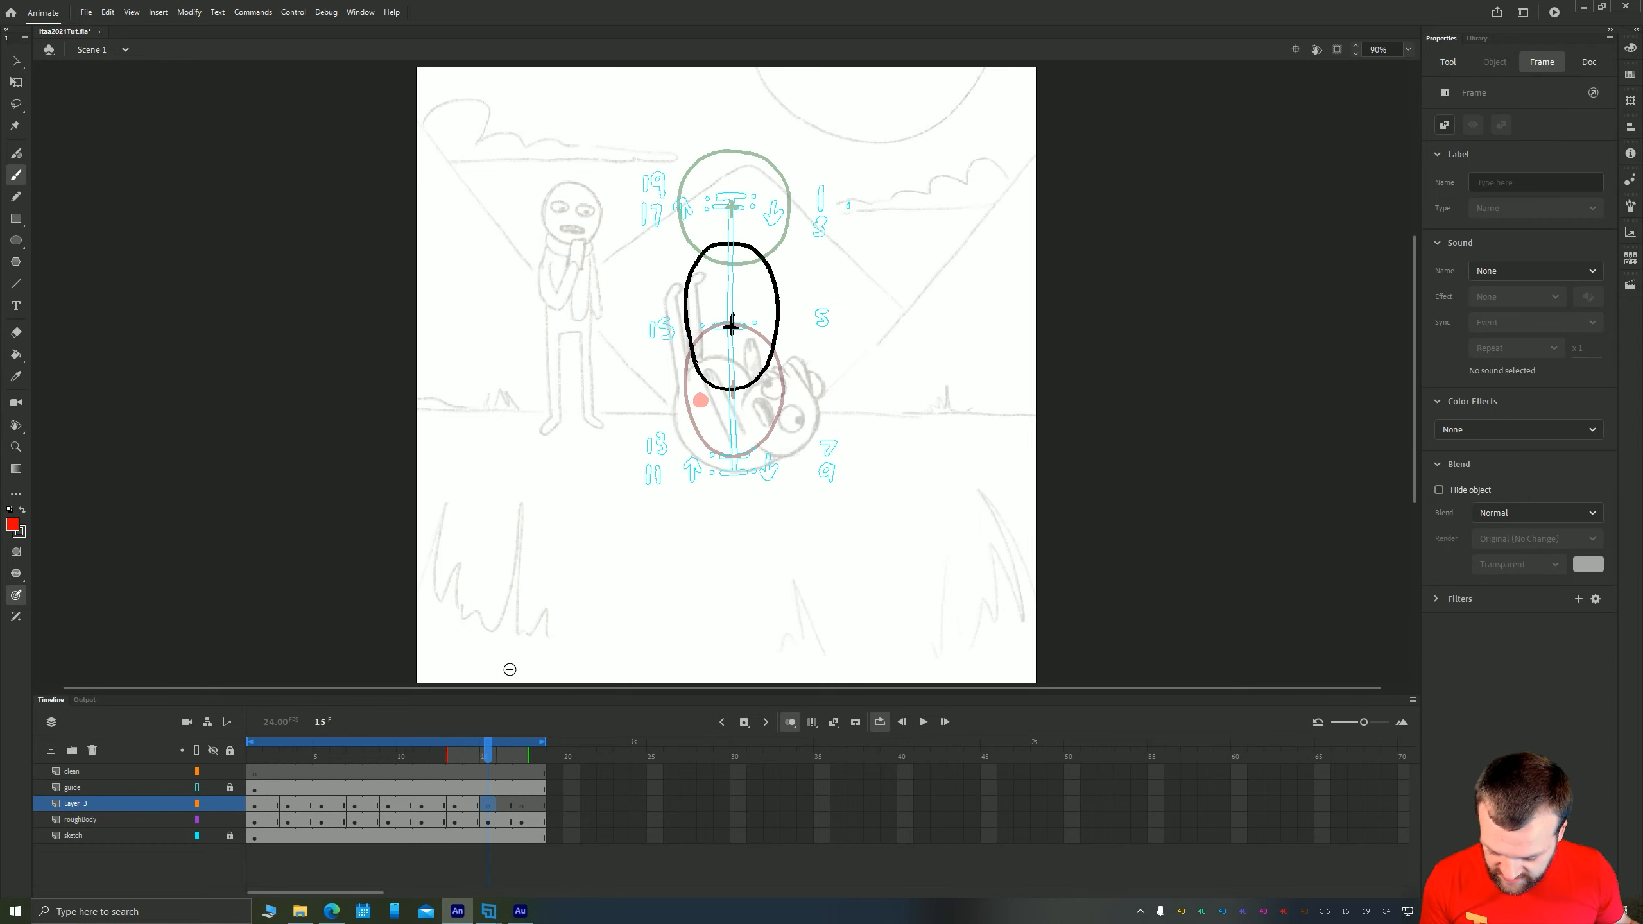
click(701, 281)
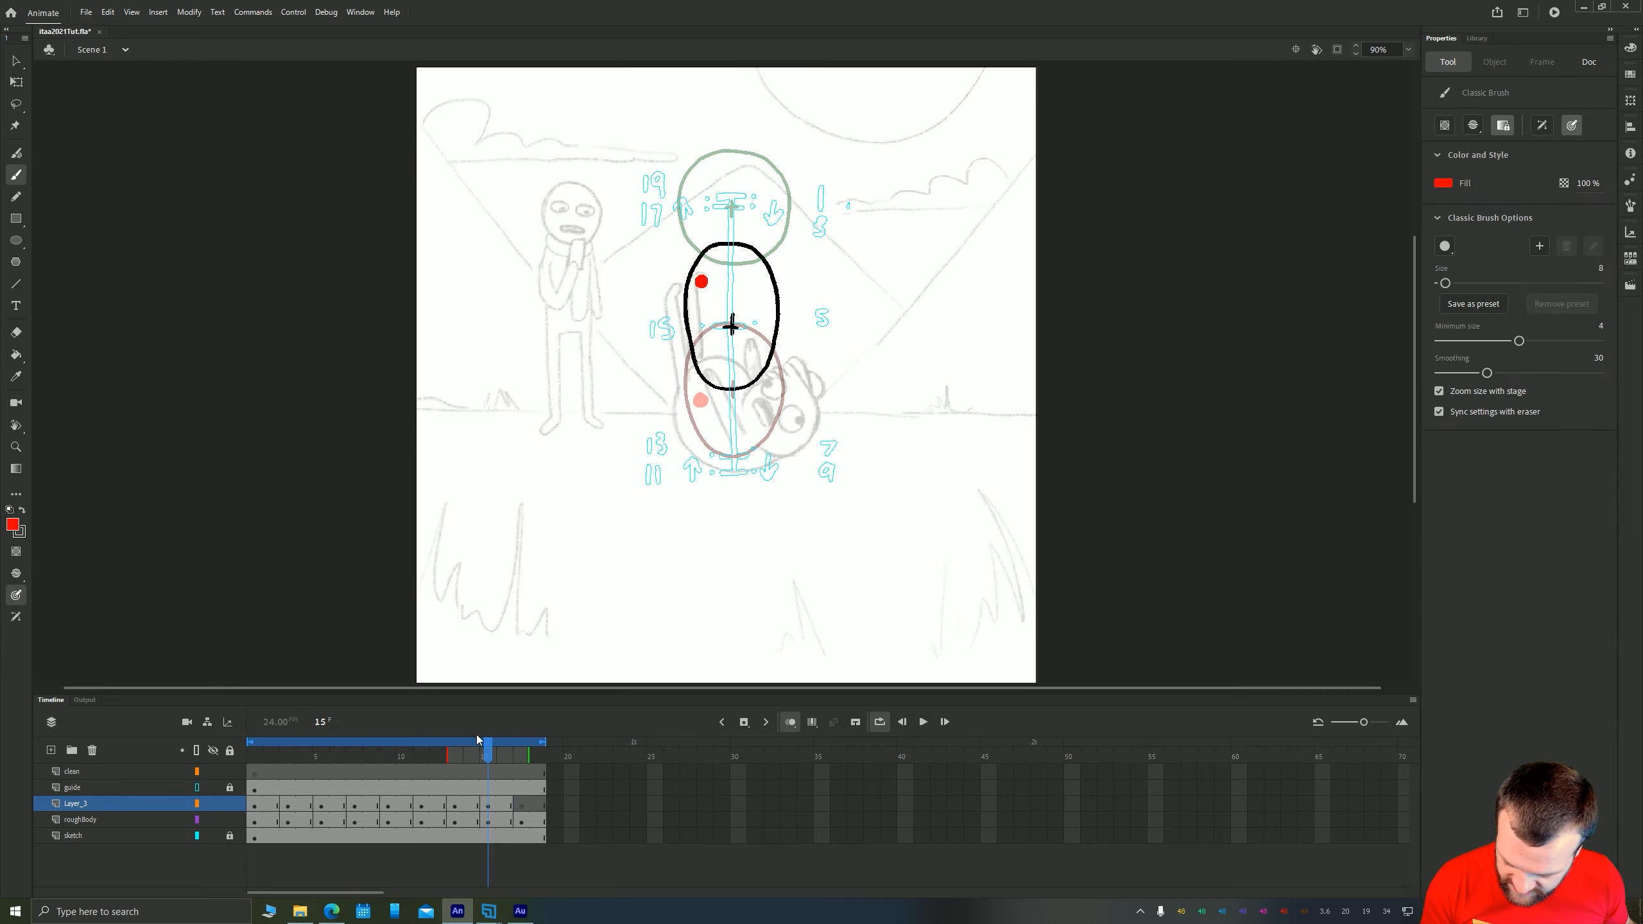
click(521, 805)
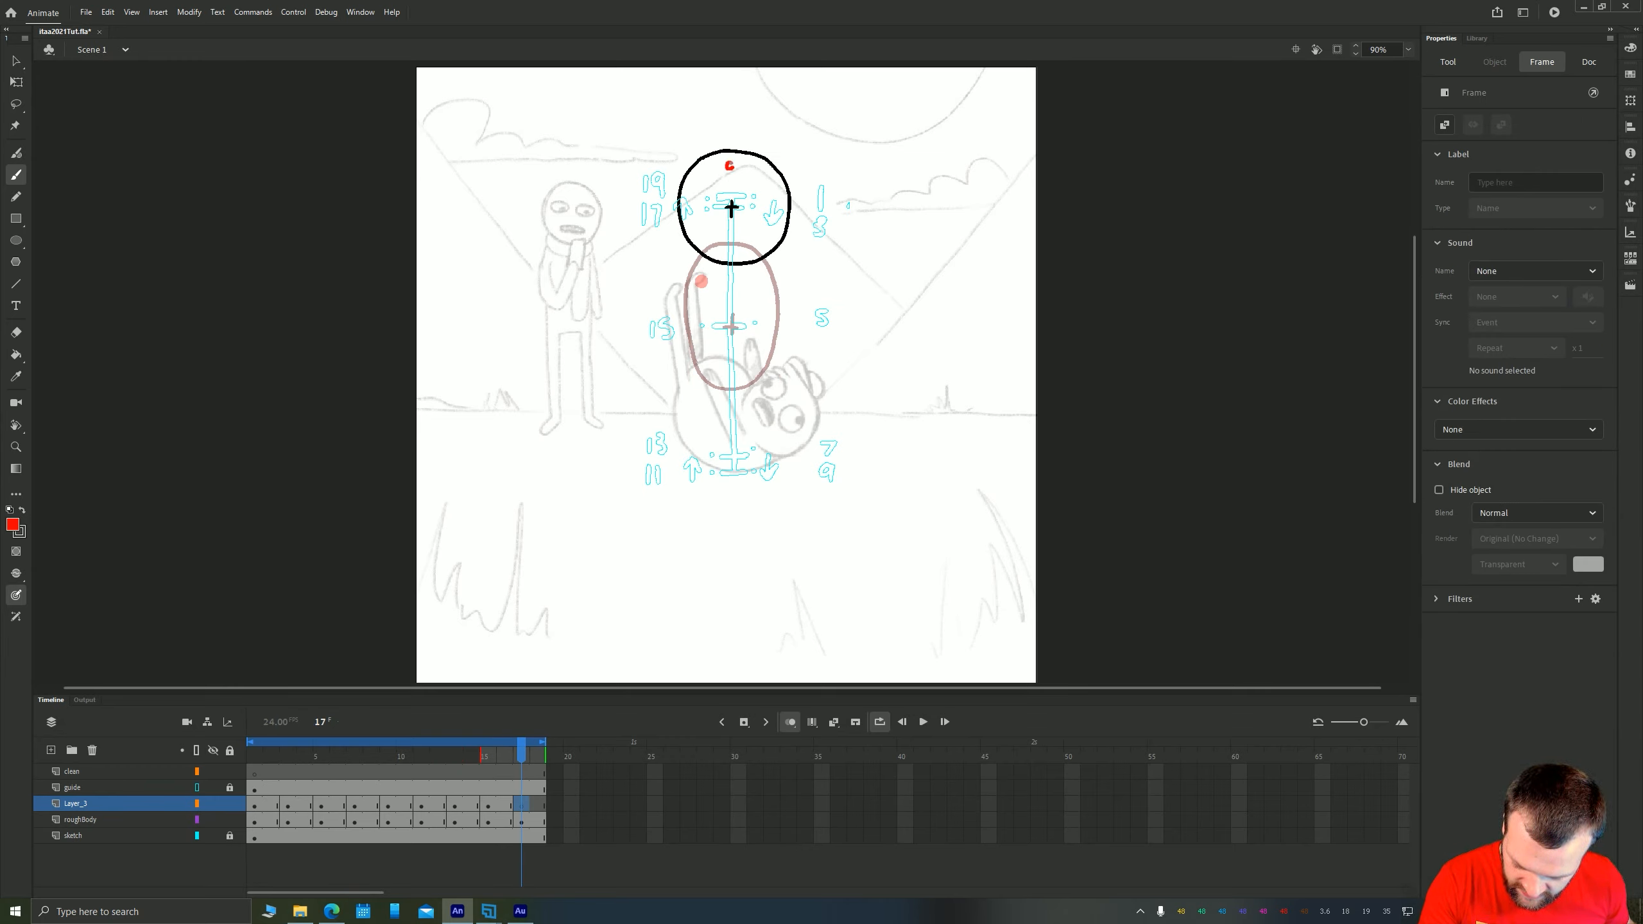
click(729, 166)
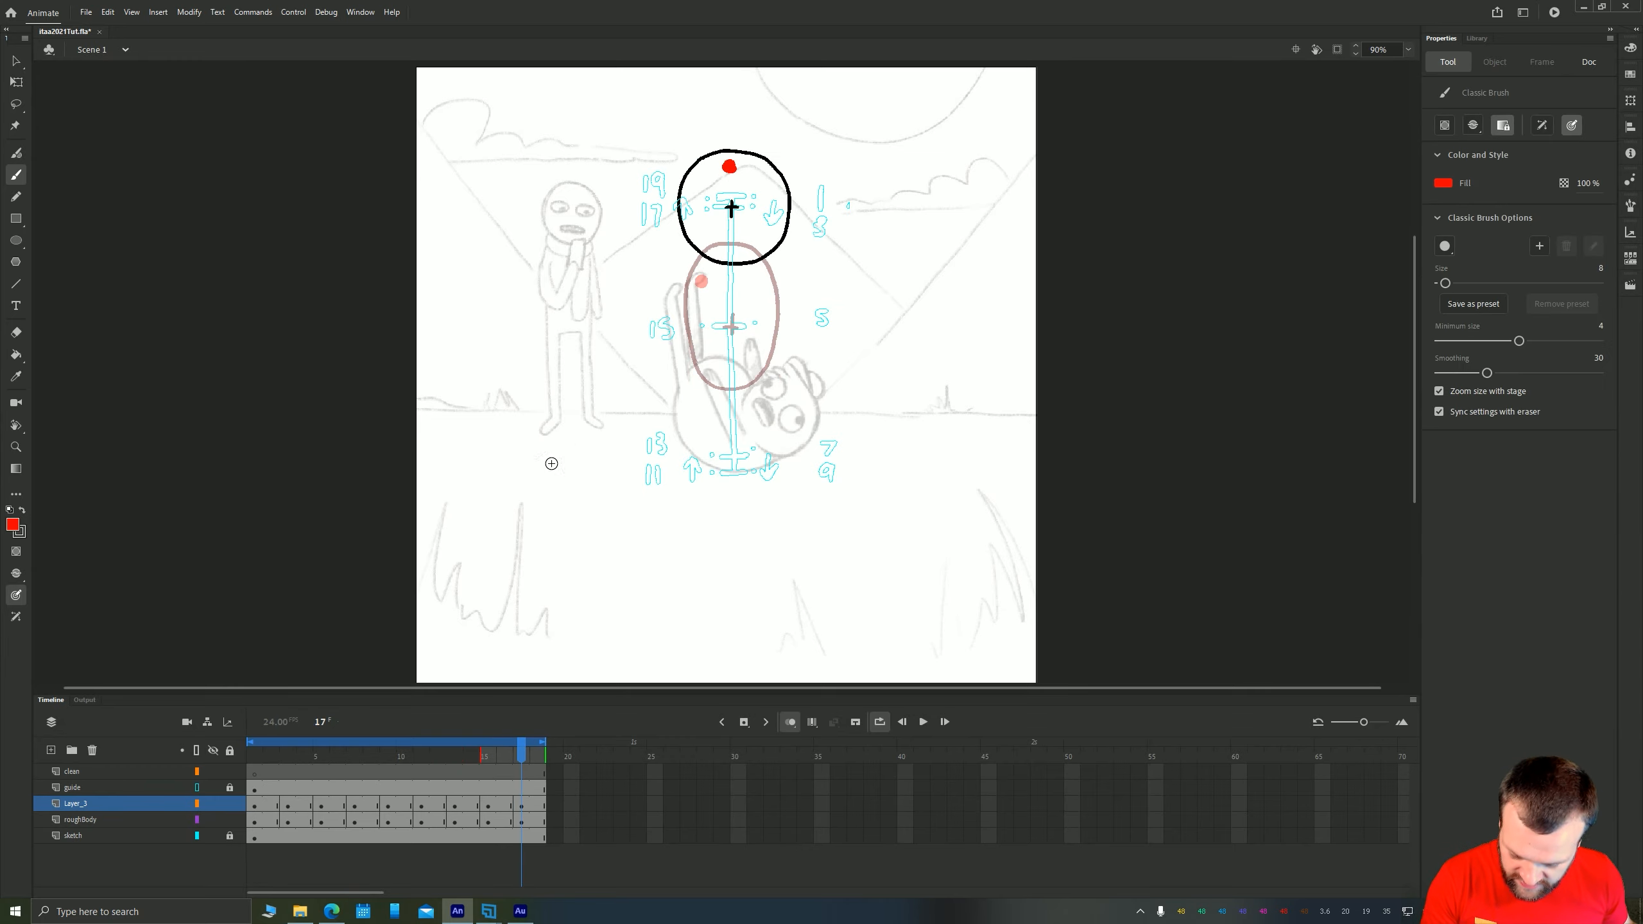
key(Return)
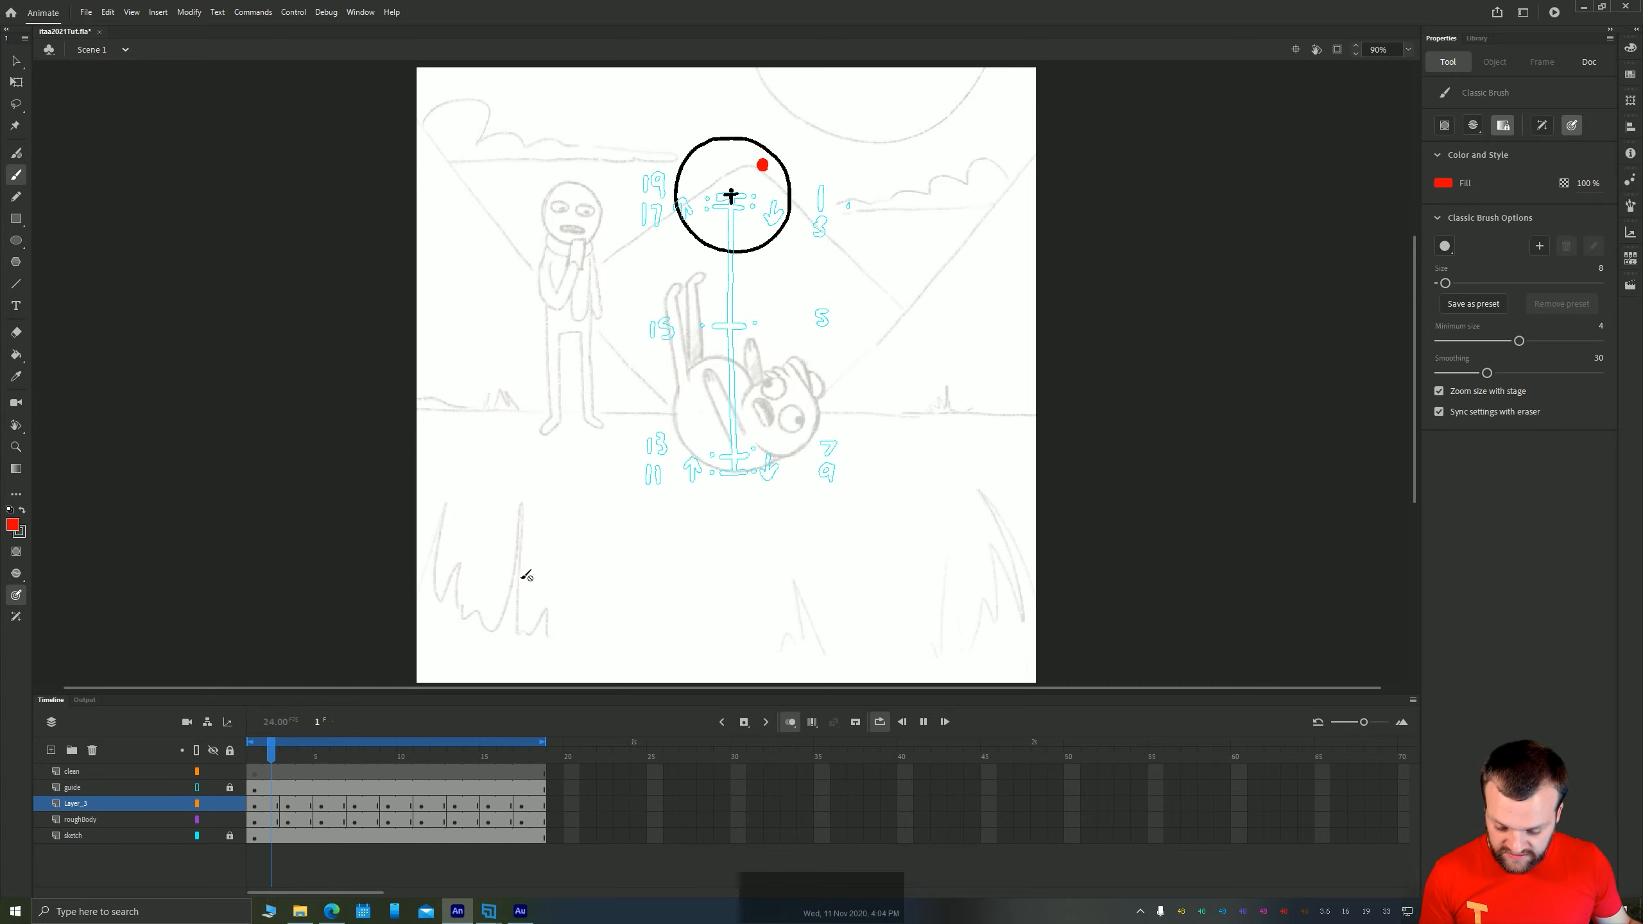
Dab a red dot nearer the circle's top centre on frame 1 of Layer_3 and replay the loop
click(256, 806)
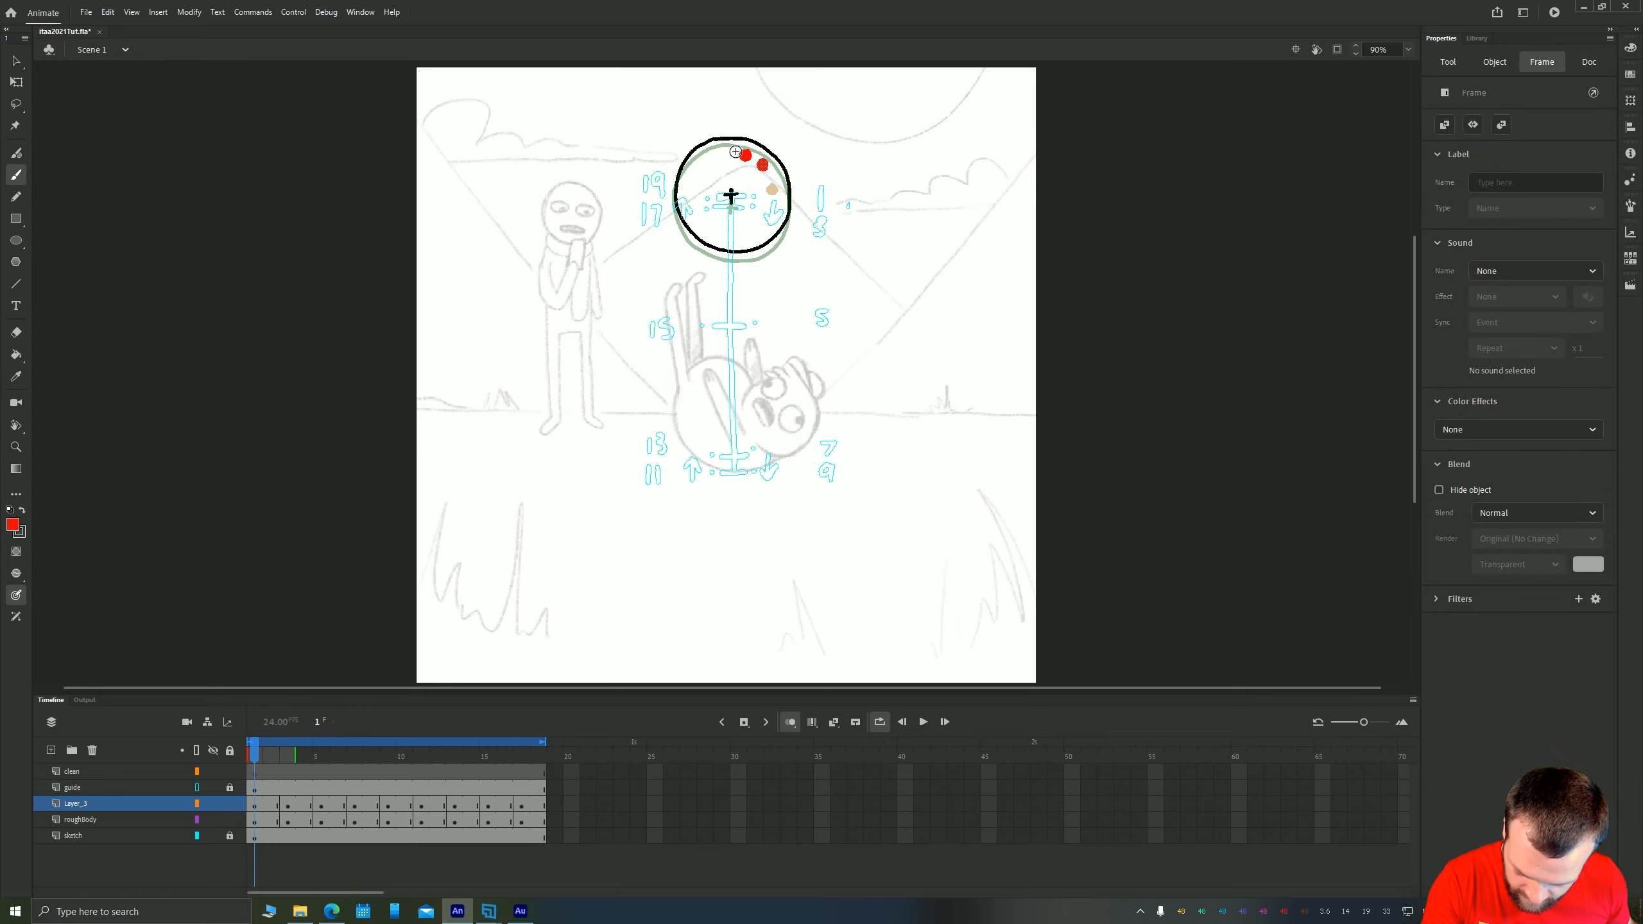
key(v)
key(Return)
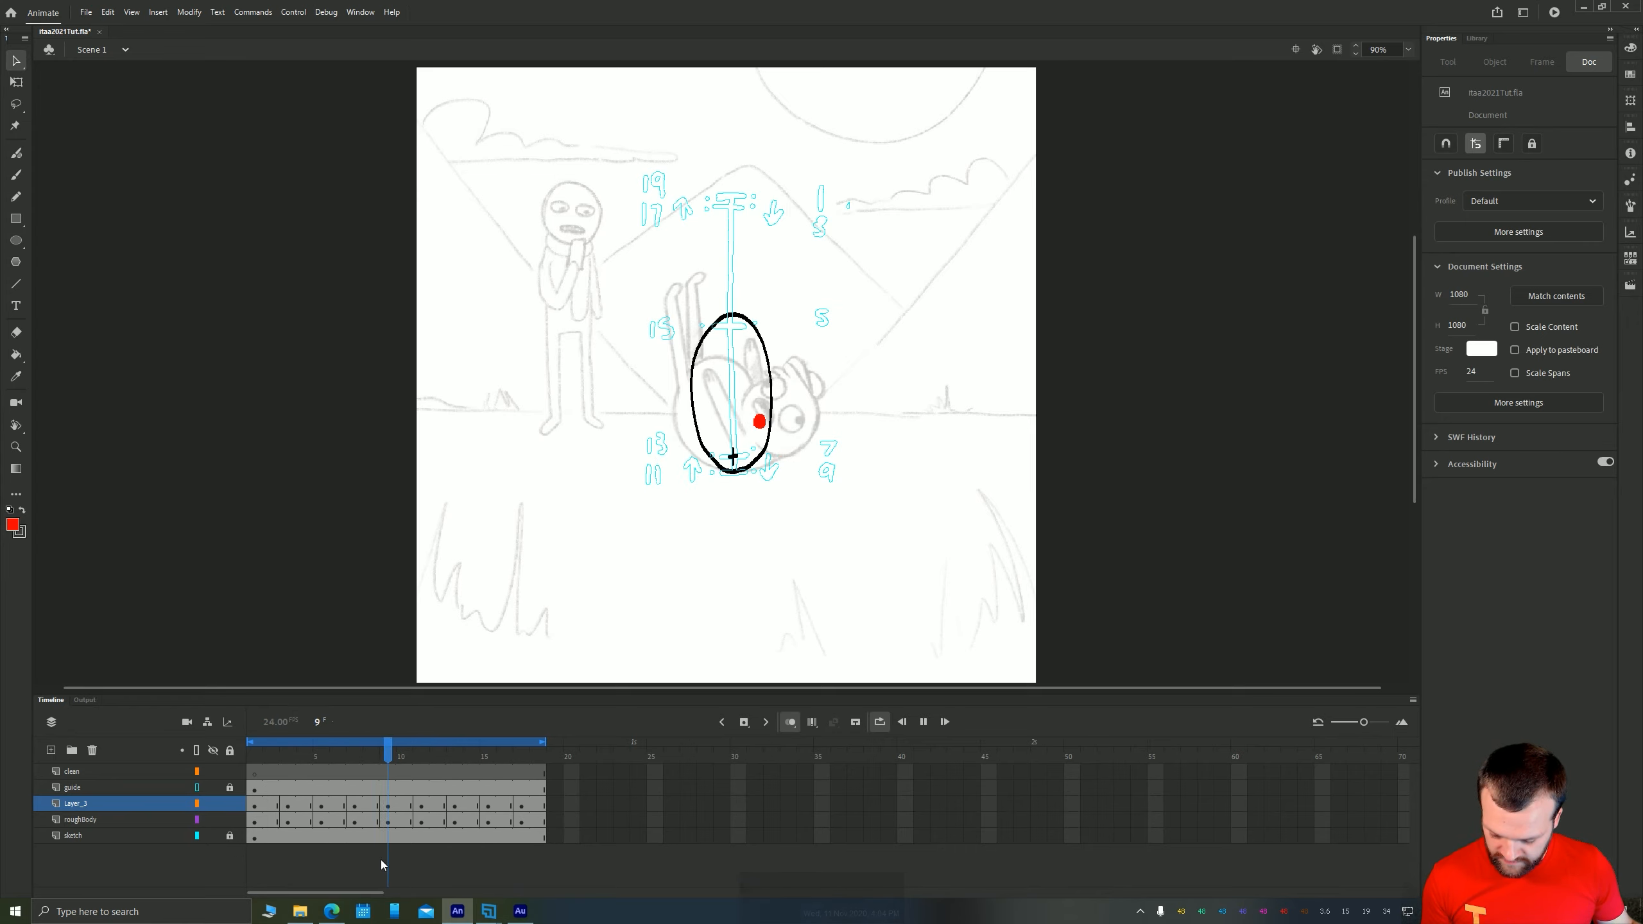
Step back and forth between frames 6 and 10 to examine the dot's path into the squash
click(372, 788)
drag(404, 773, 350, 779)
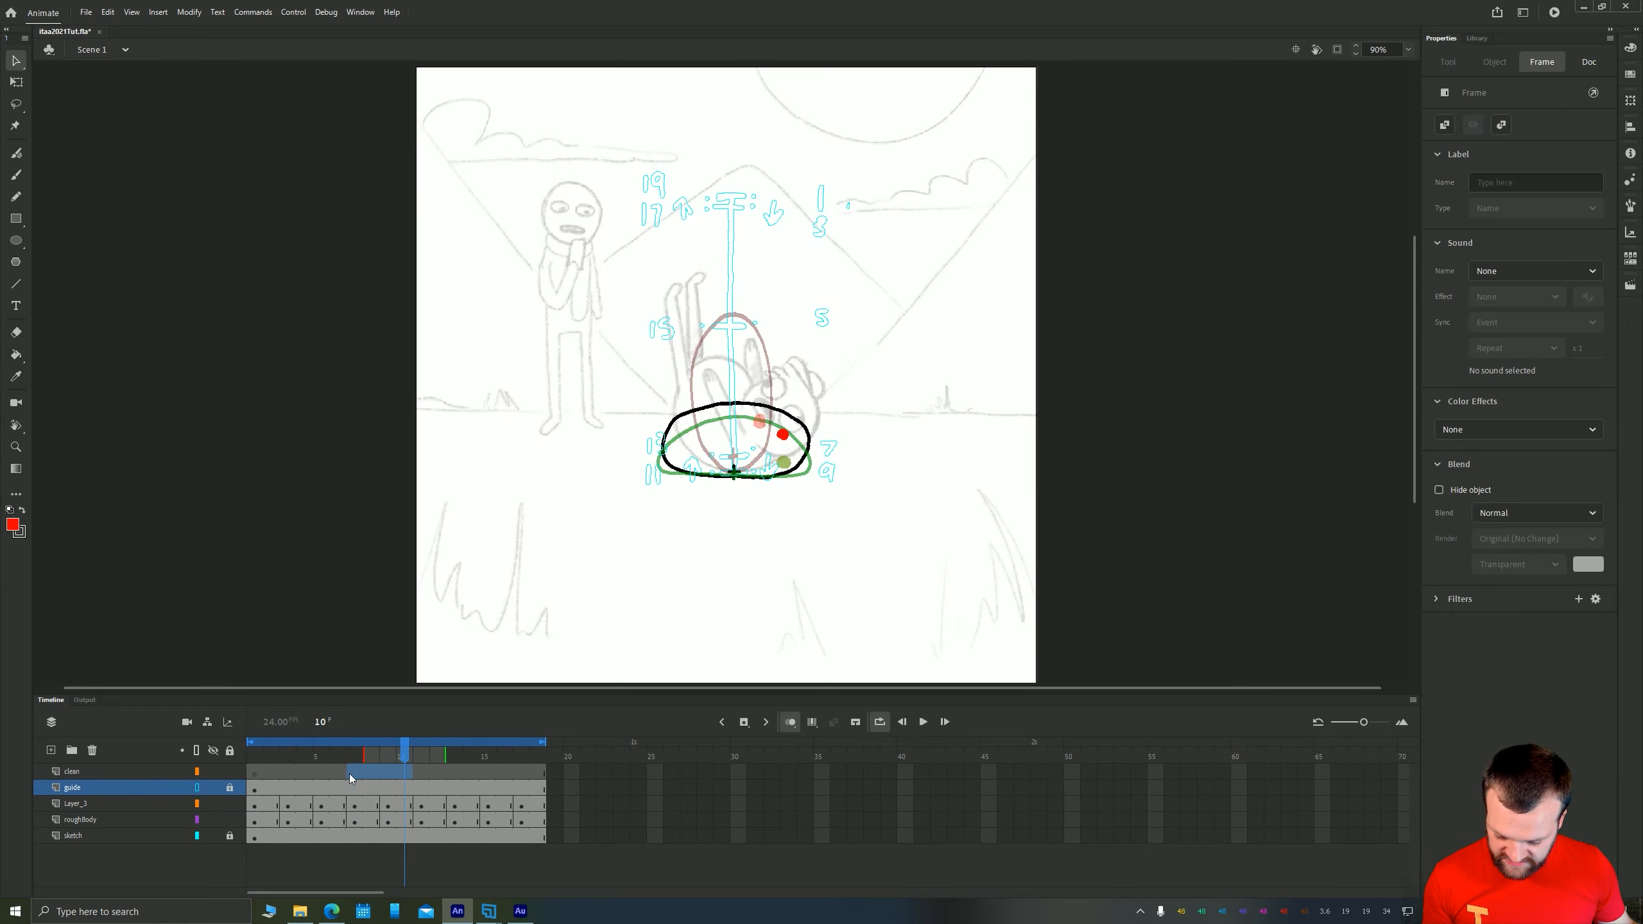
key(period)
key(comma)
key(period)
key(comma)
key(comma)
key(comma)
key(comma)
key(comma)
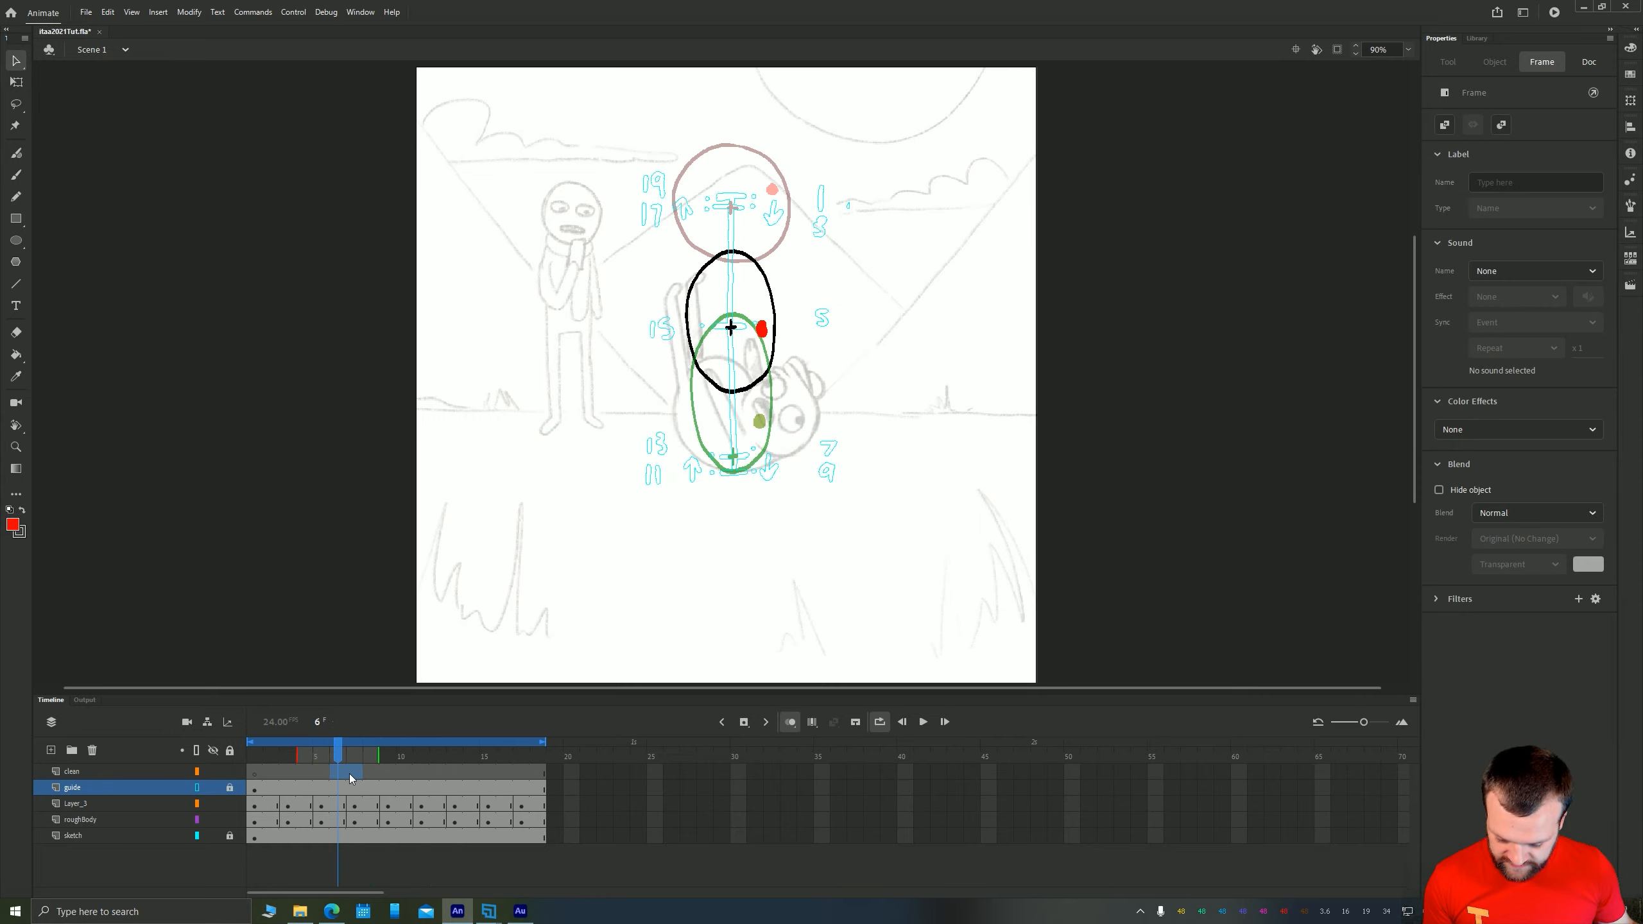
Replace the red dot on frame 7 with one low on the centre line of the stretched oval
drag(338, 774, 371, 773)
key(v)
click(760, 421)
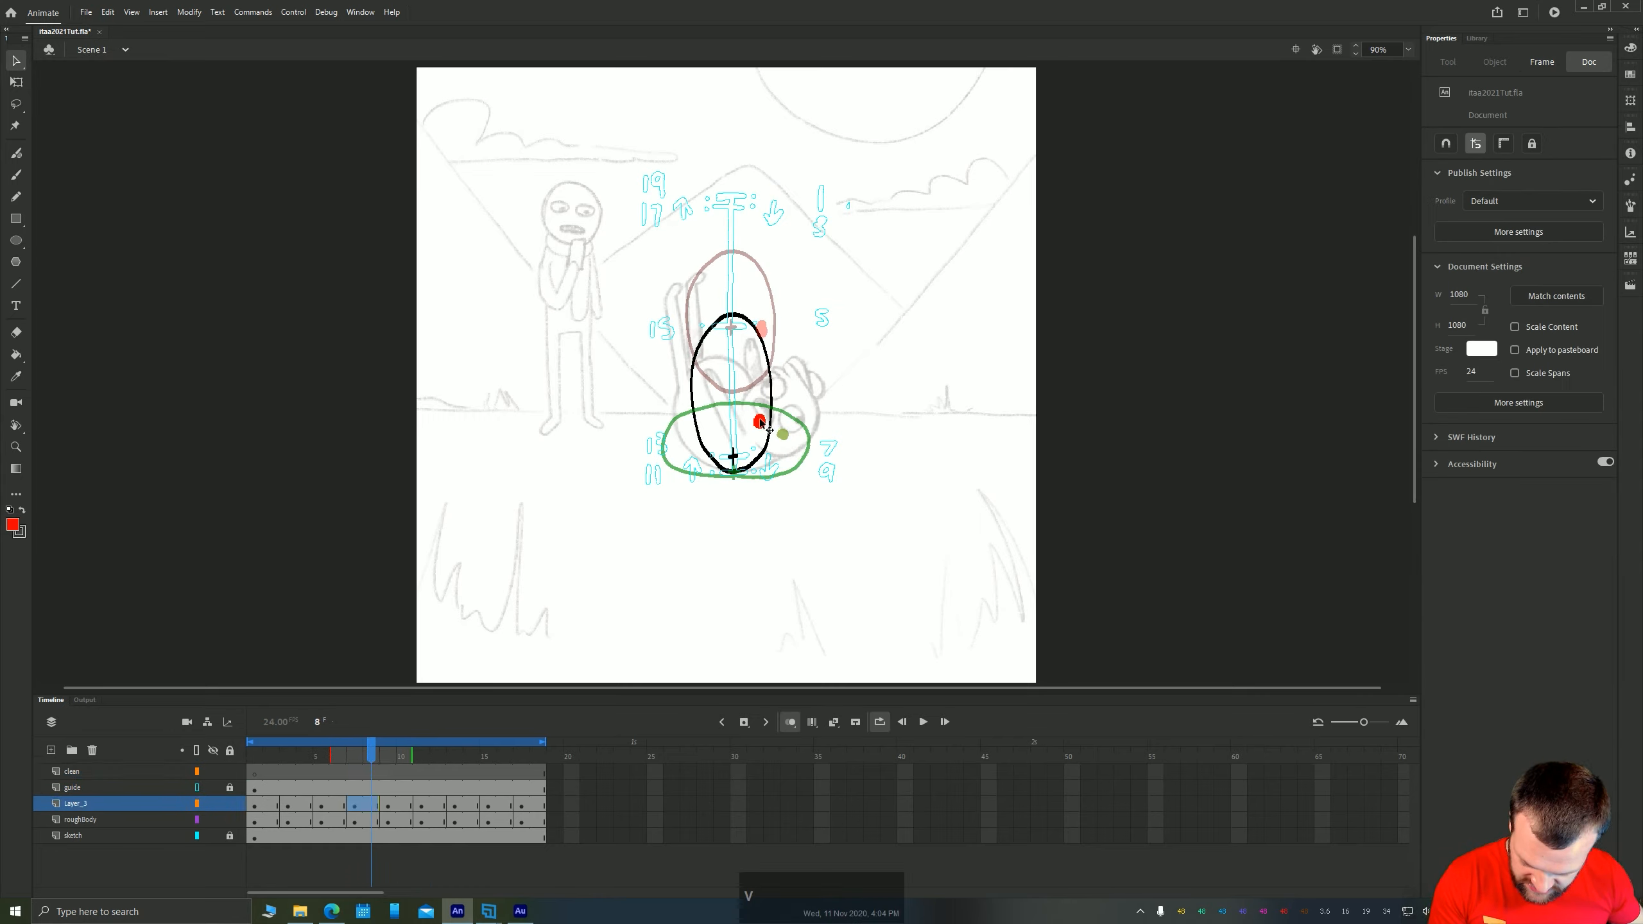
key(Delete)
key(b)
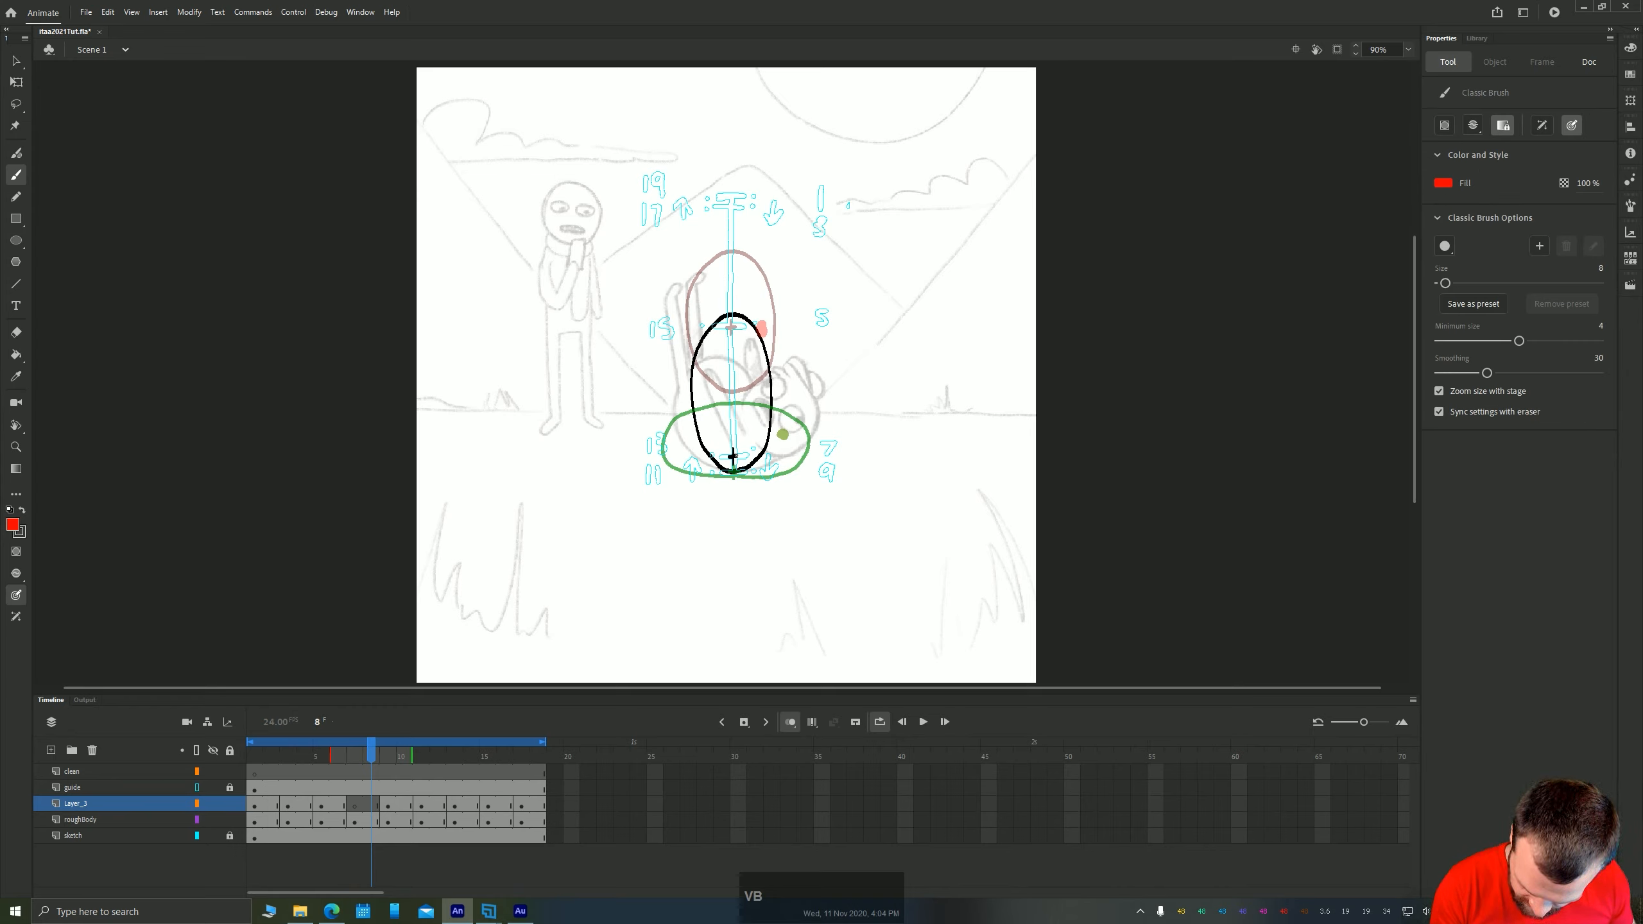
click(732, 448)
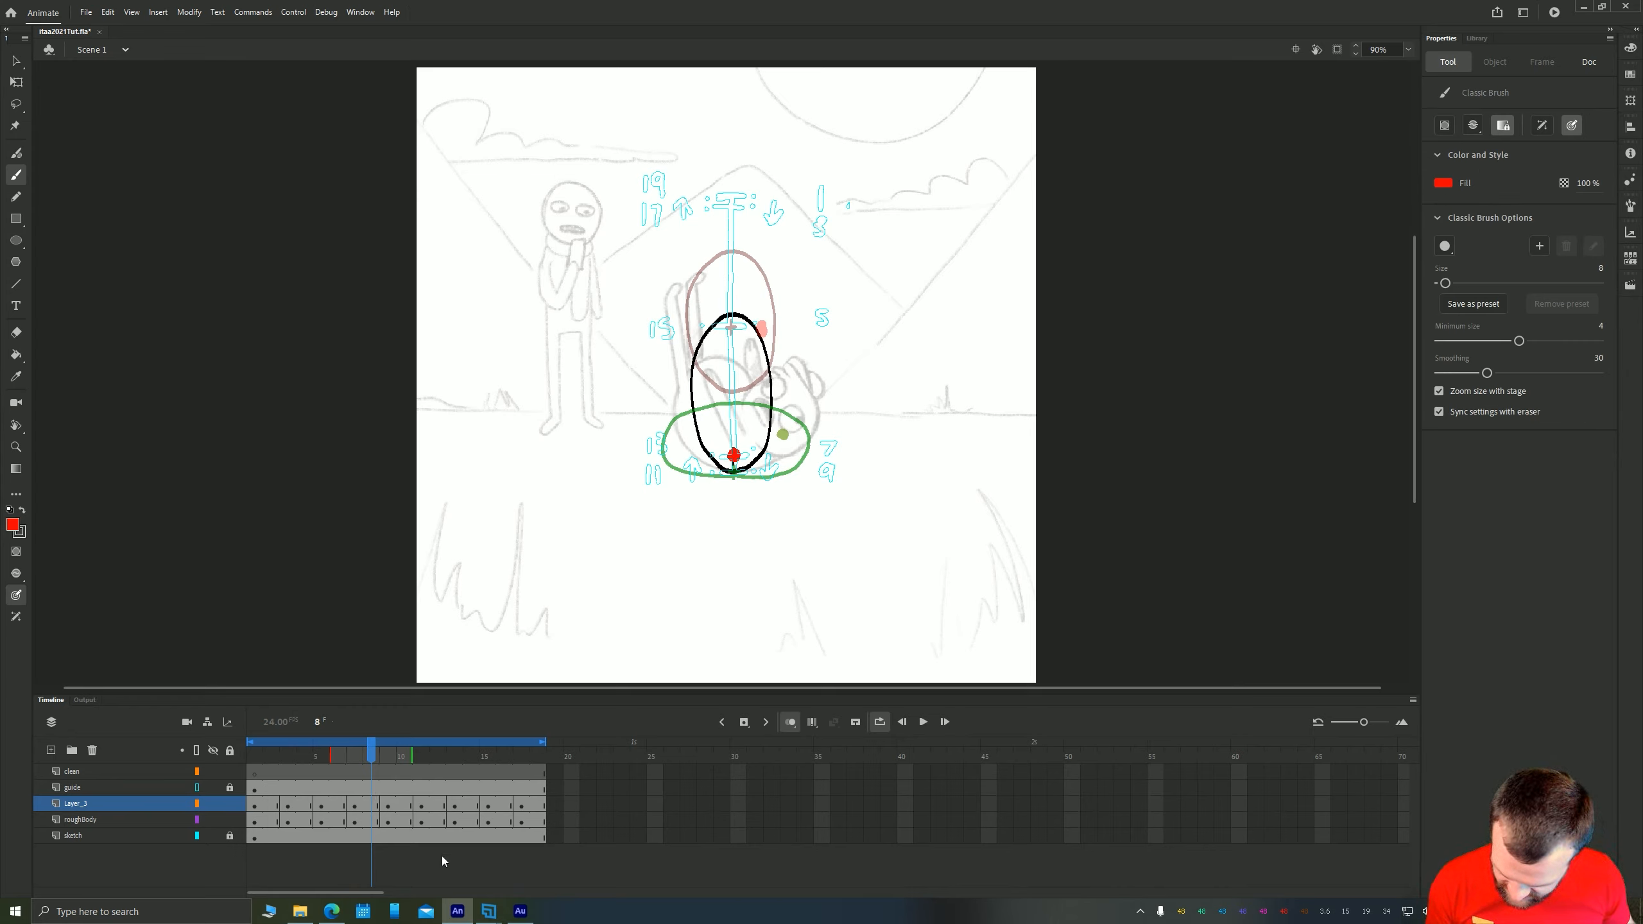
Nudge the red dot on frame 5 down and very slightly left inside the stretched oval
drag(356, 786, 324, 788)
key(v)
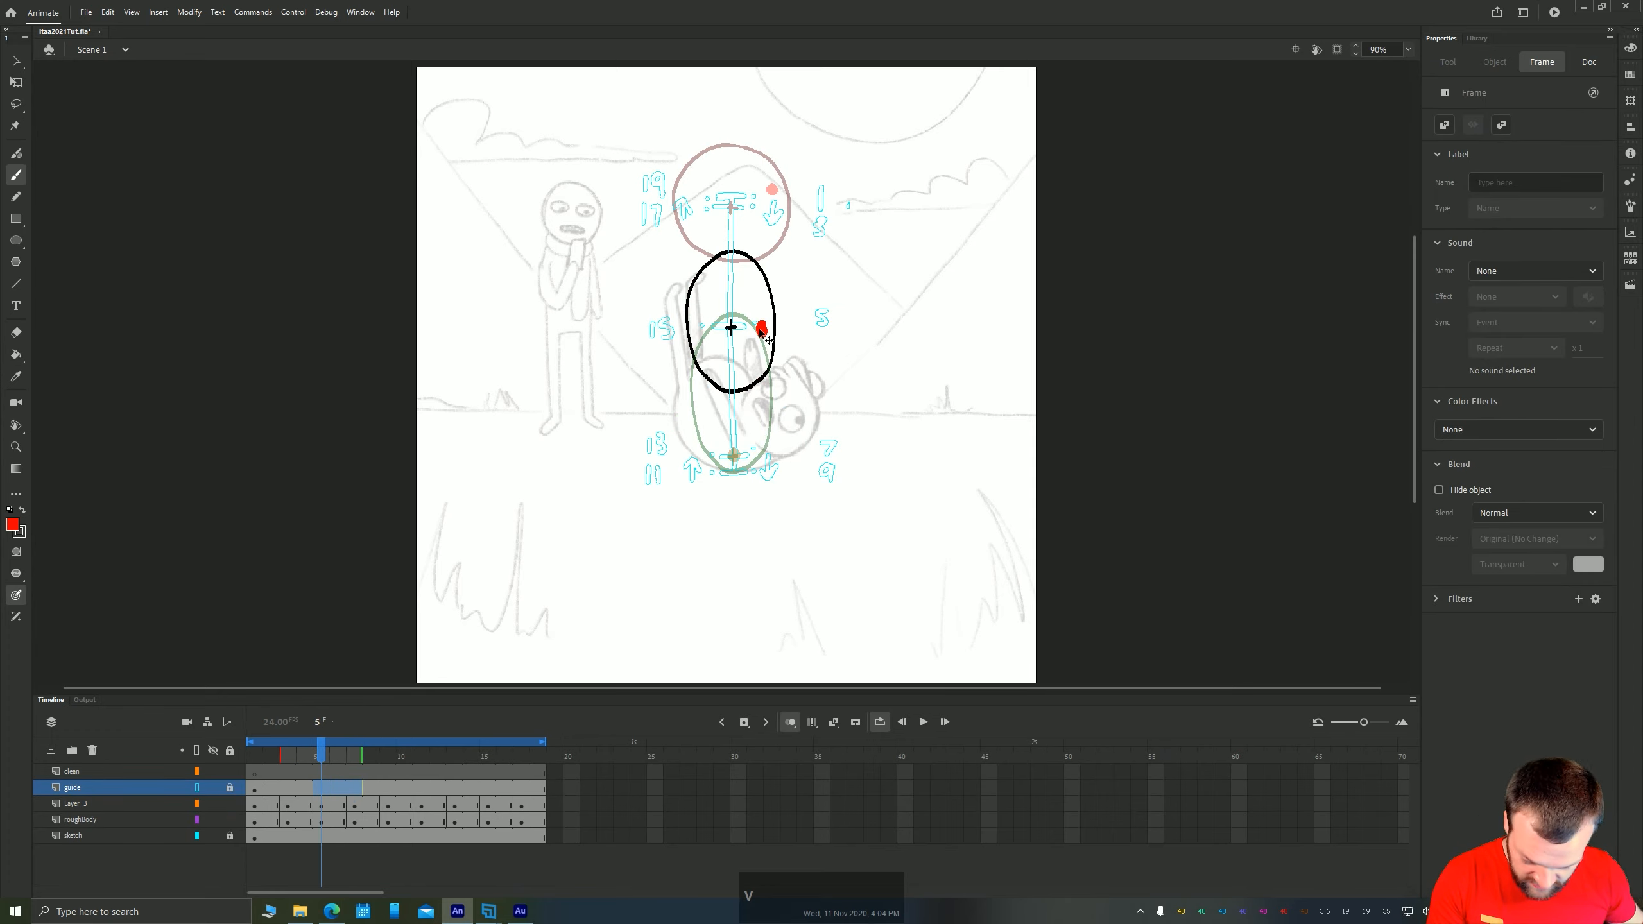
click(761, 329)
key(shift+Down)
key(shift+Down)
key(shift+Down)
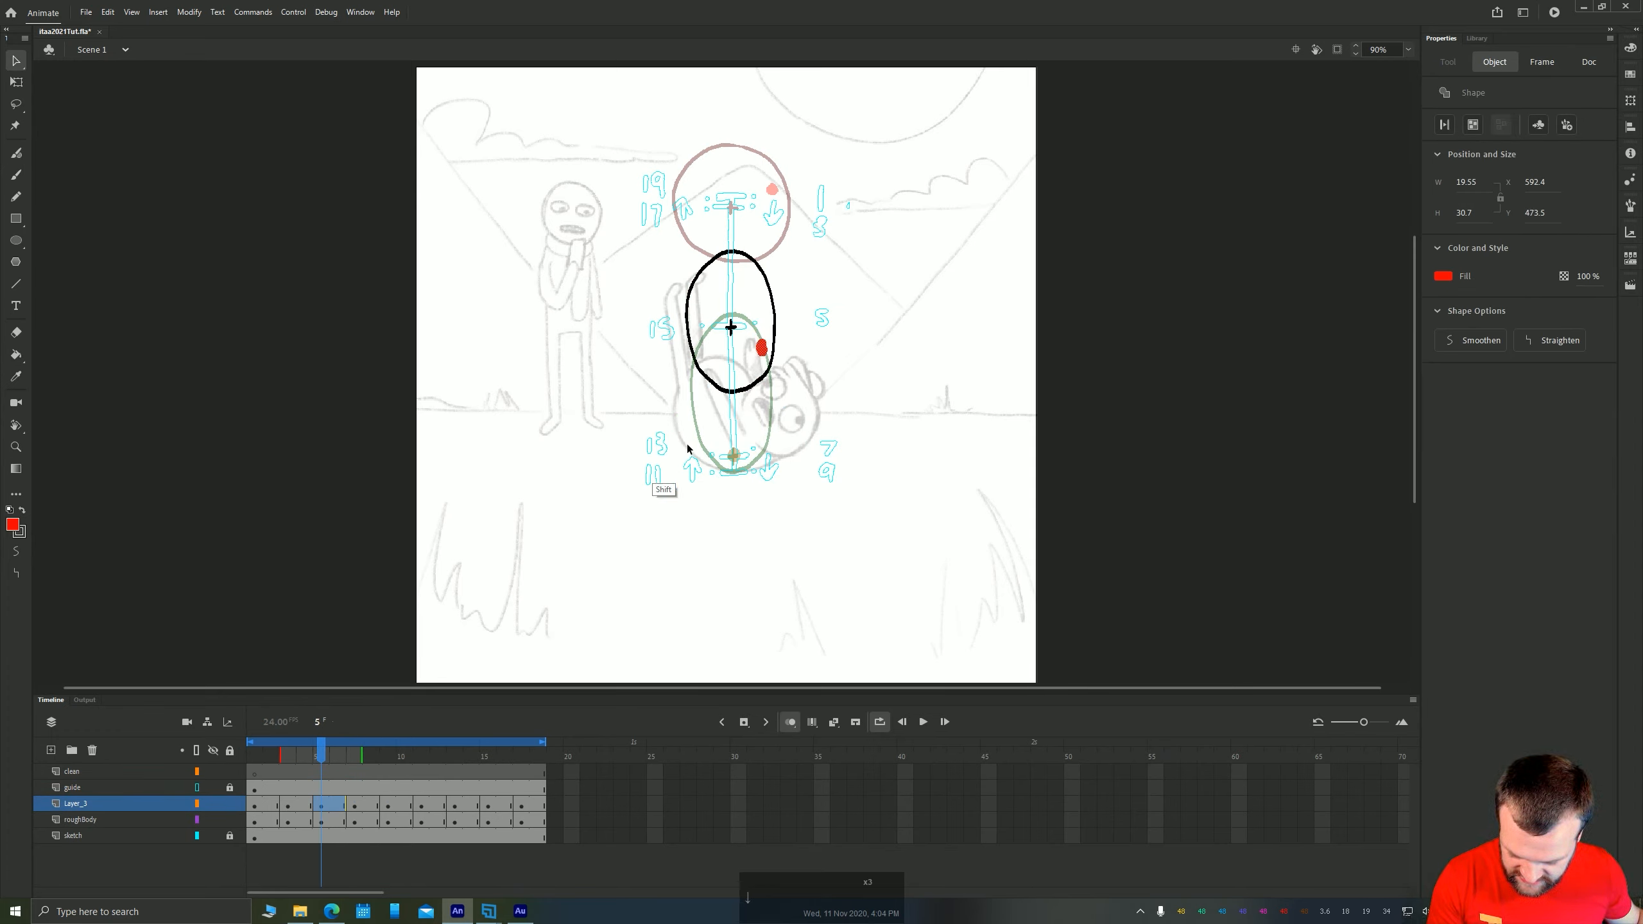
key(Left)
Move the red dots on frames 9 and 11 to the lower left inside the squashed body shapes
click(356, 807)
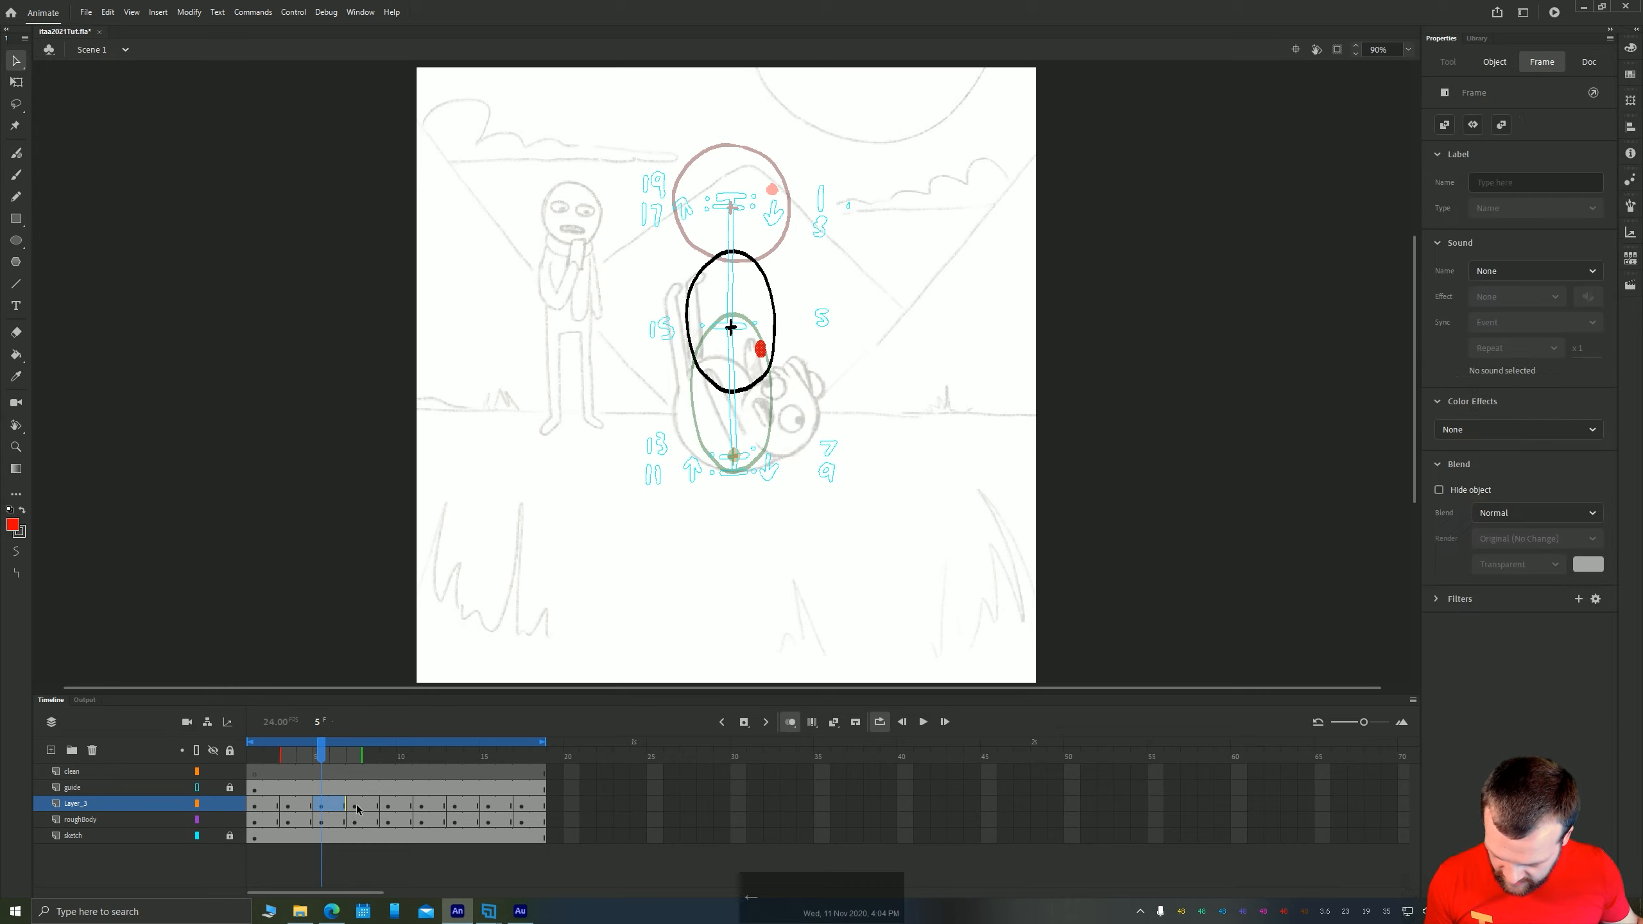
click(389, 806)
drag(786, 444, 671, 462)
click(423, 805)
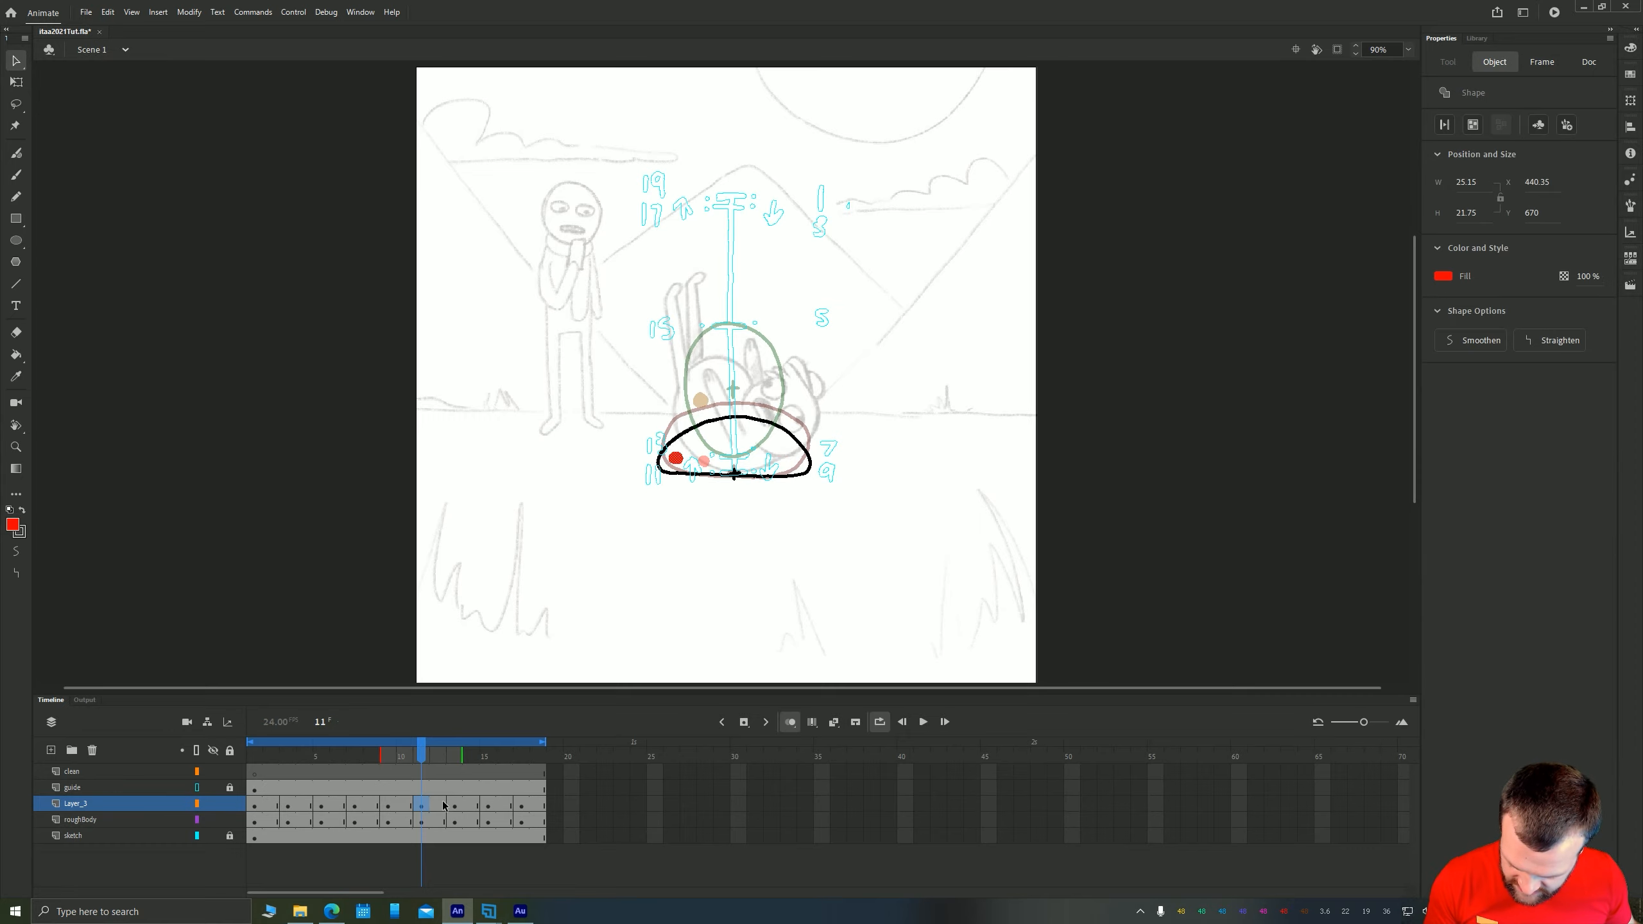
Raise the red dot on frame 13 slightly along the oval's left side and play the loop
click(454, 805)
drag(703, 405, 697, 388)
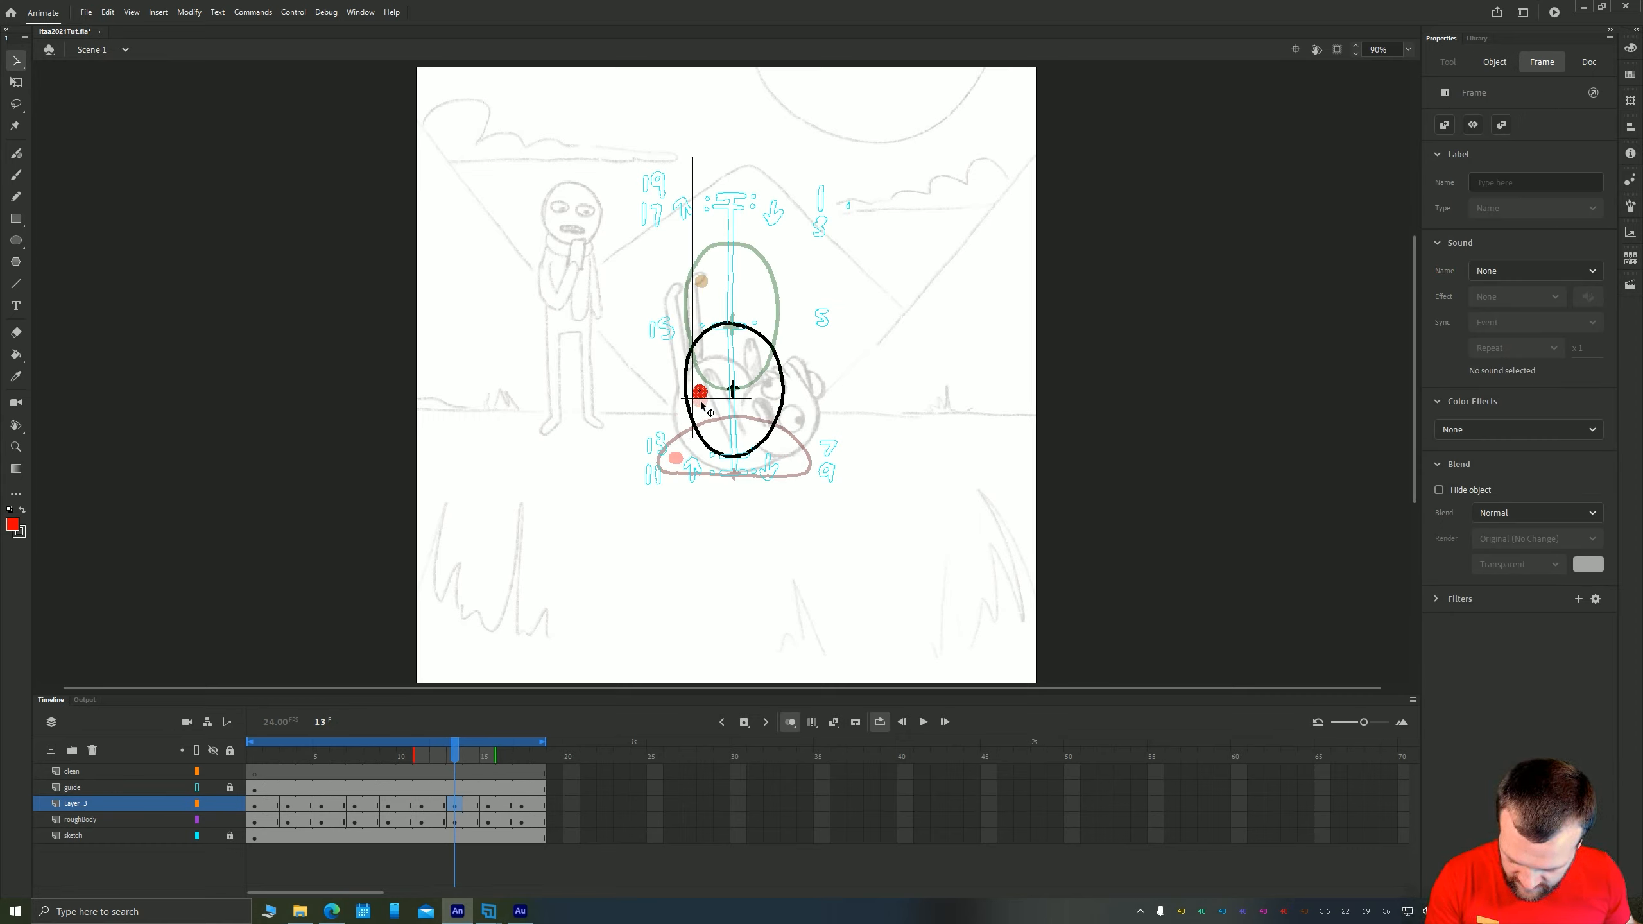
key(Return)
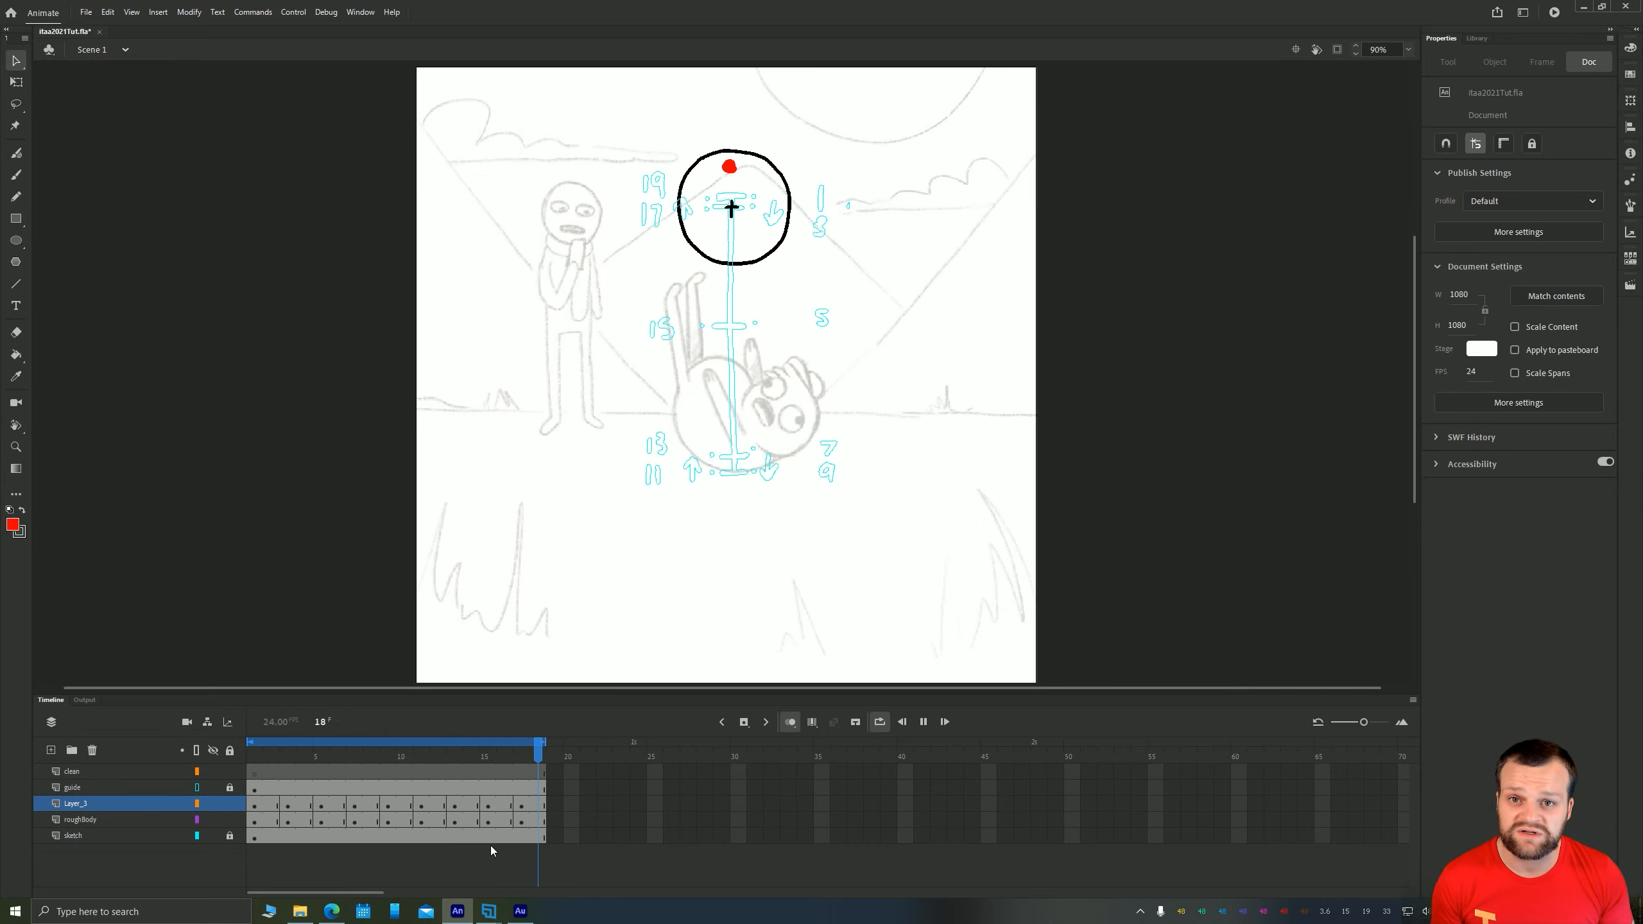
Rename Layer_3 as roughHead
click(74, 803)
double_click(76, 803)
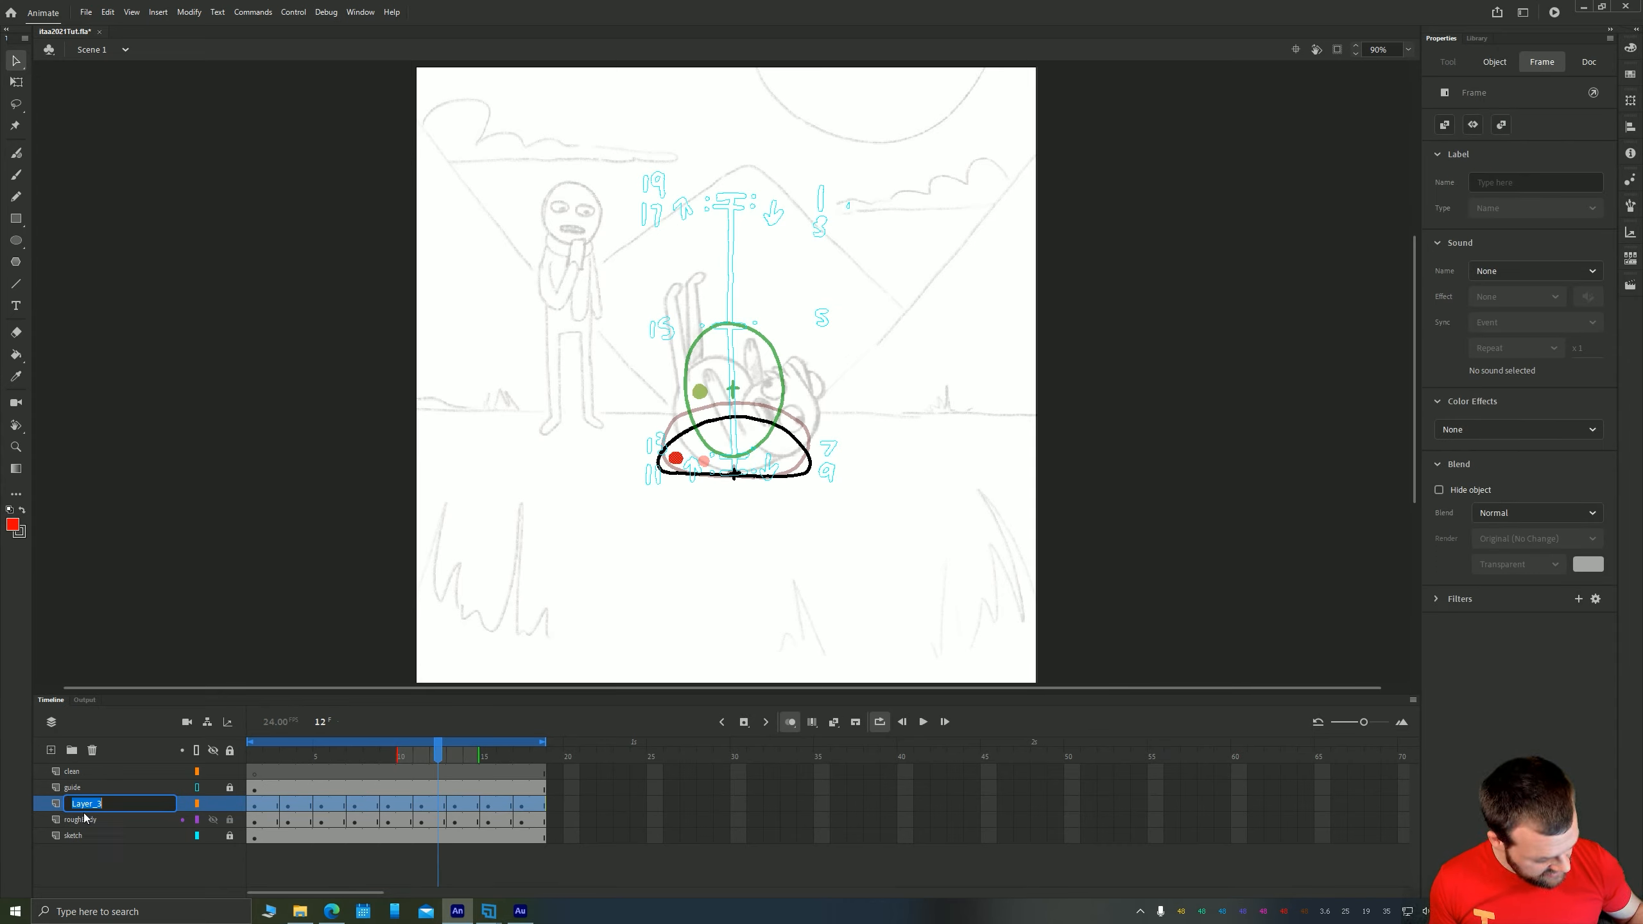
text(h)
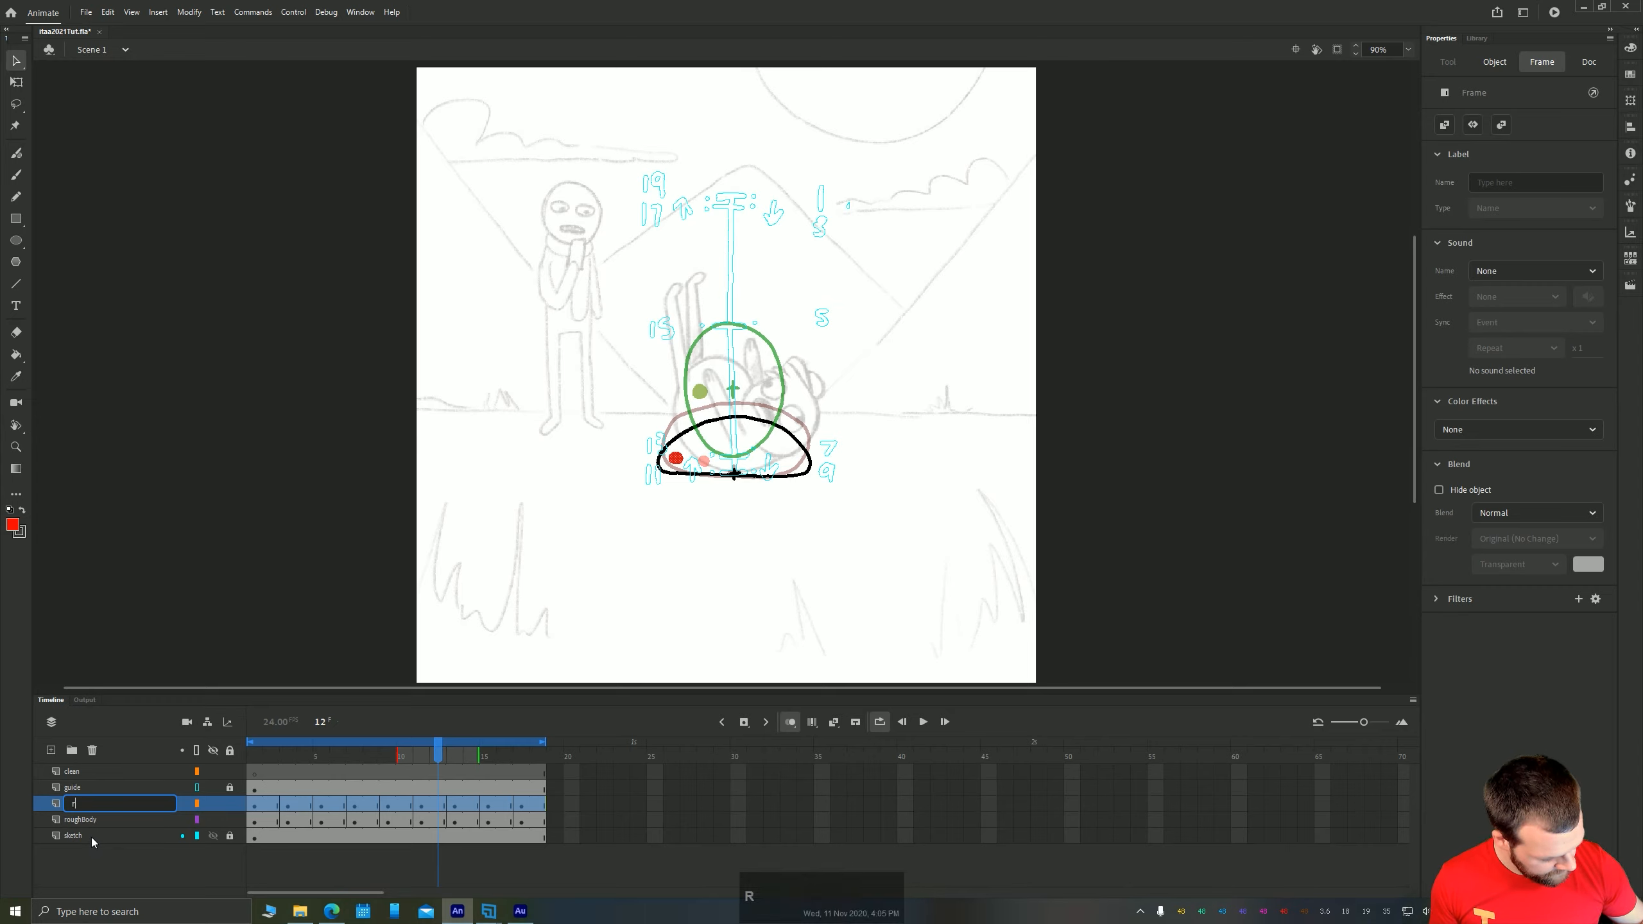
text(oughH)
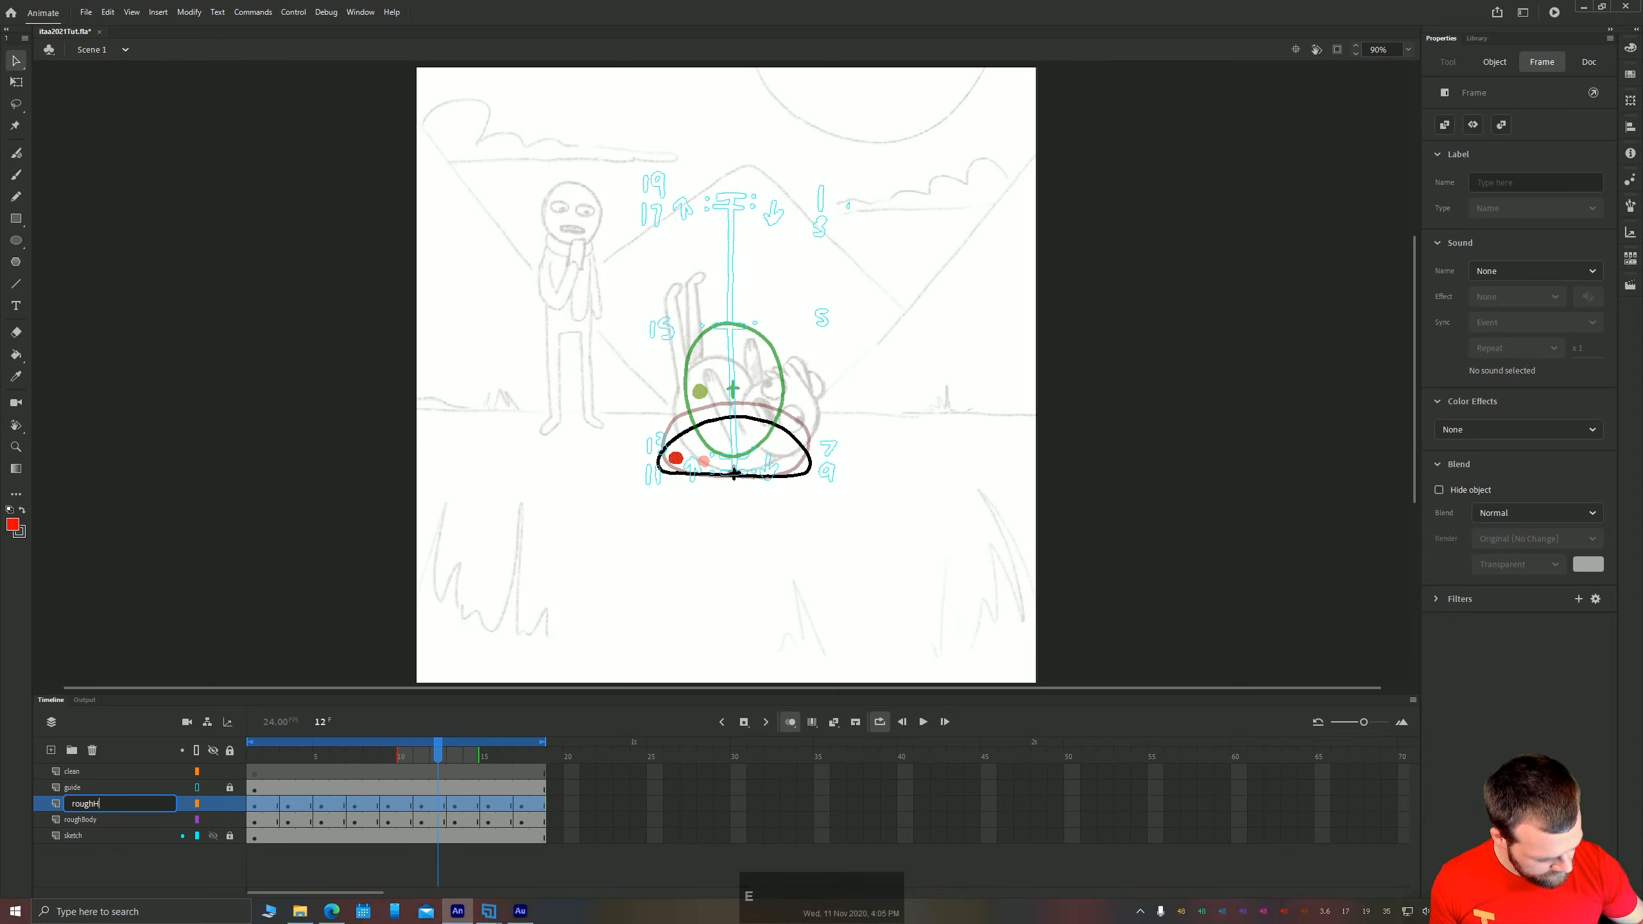
text(ead)
key(Return)
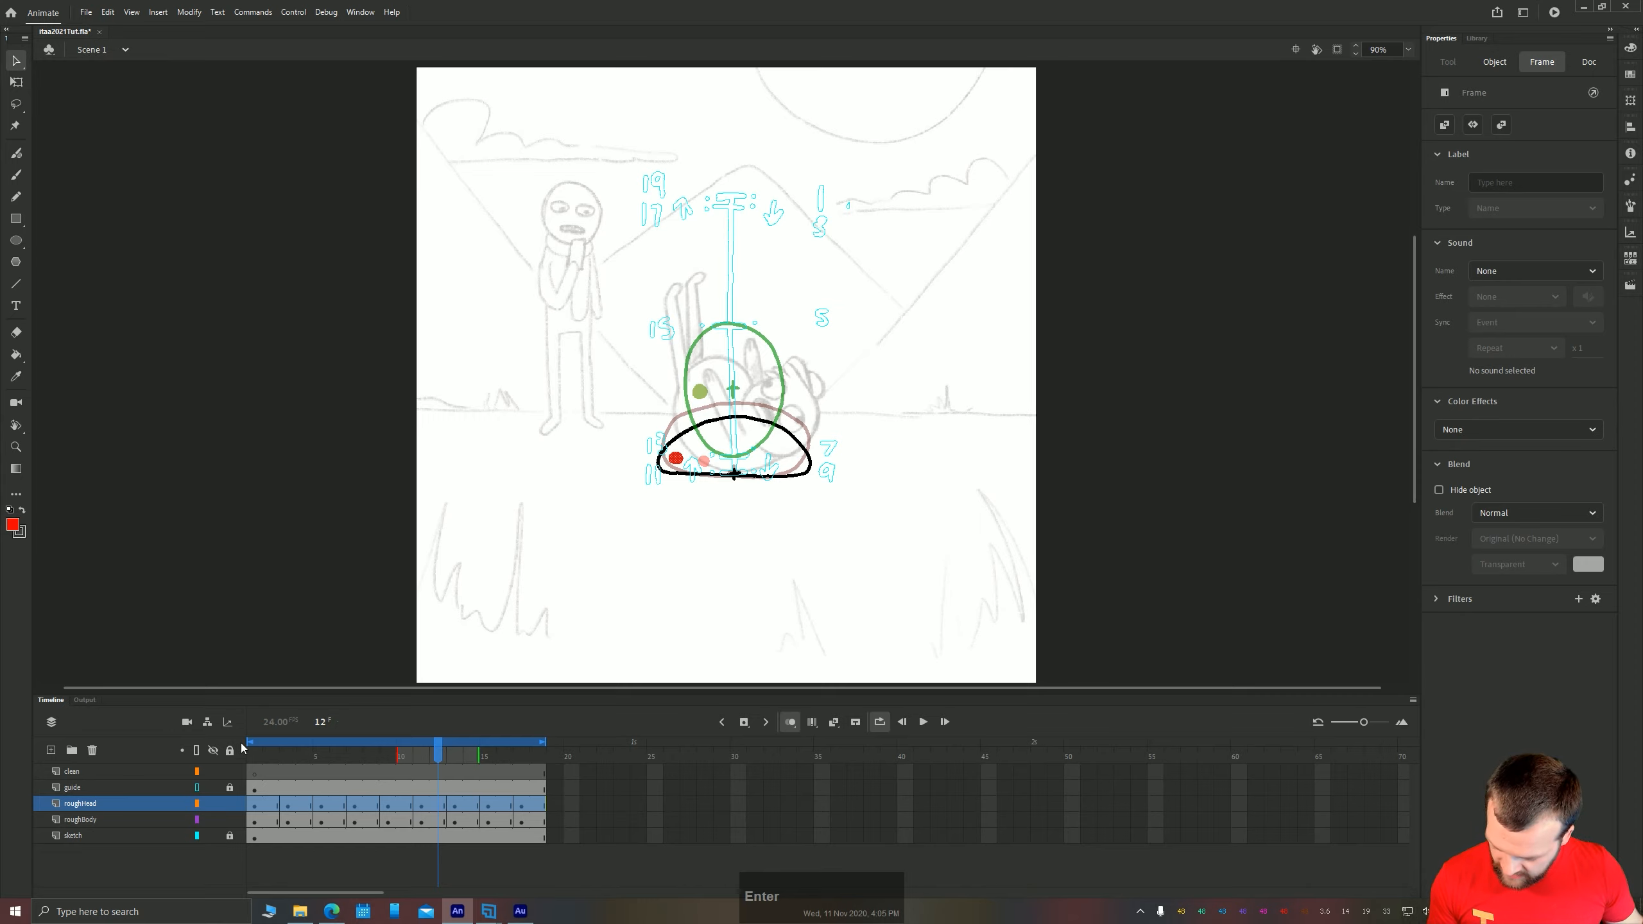
Sample the black of the rough body outline as the fill colour with the Eyedropper
key(v)
click(331, 335)
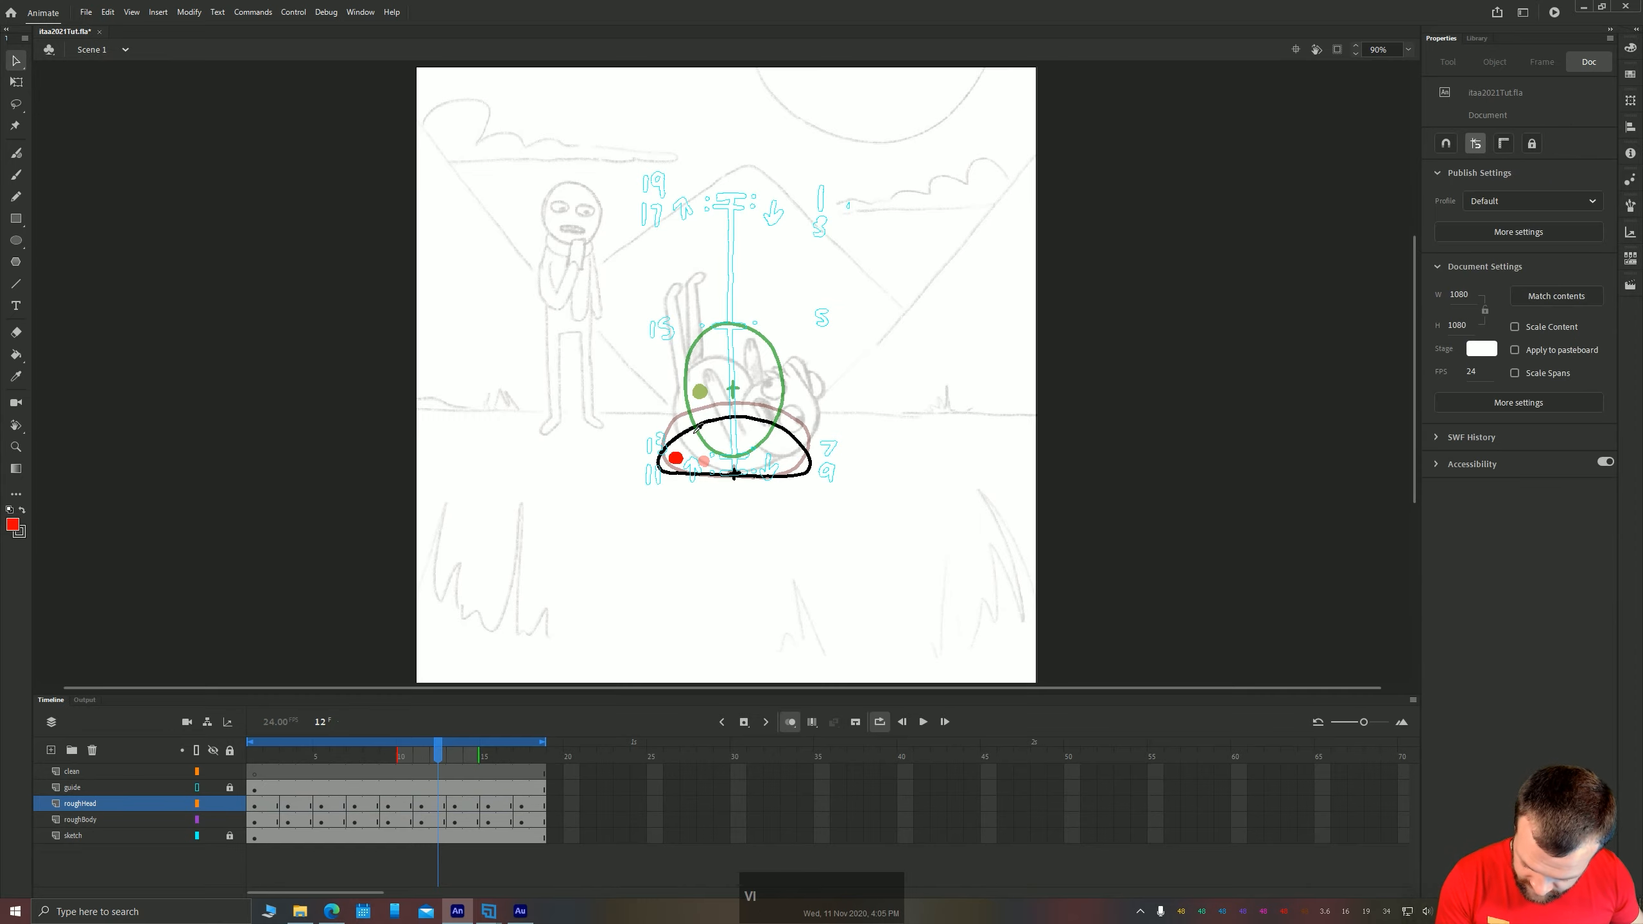
key(i)
click(686, 434)
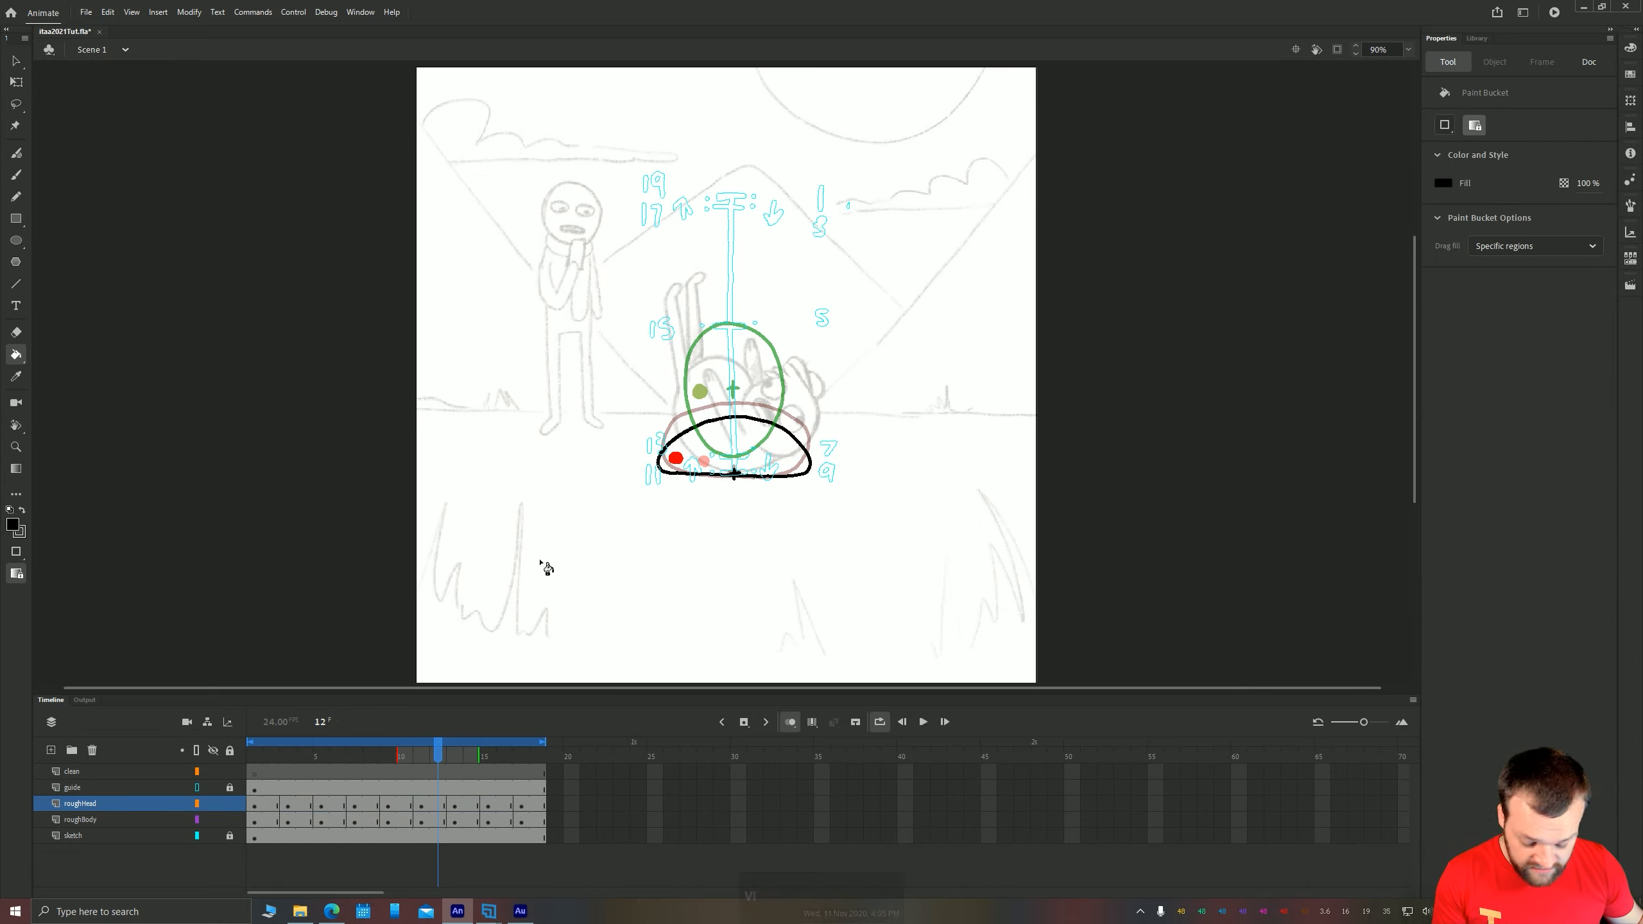
Review the red head dots against the body shapes from frame 11 back to frame 1 on the roughHead layer
key(b)
click(249, 806)
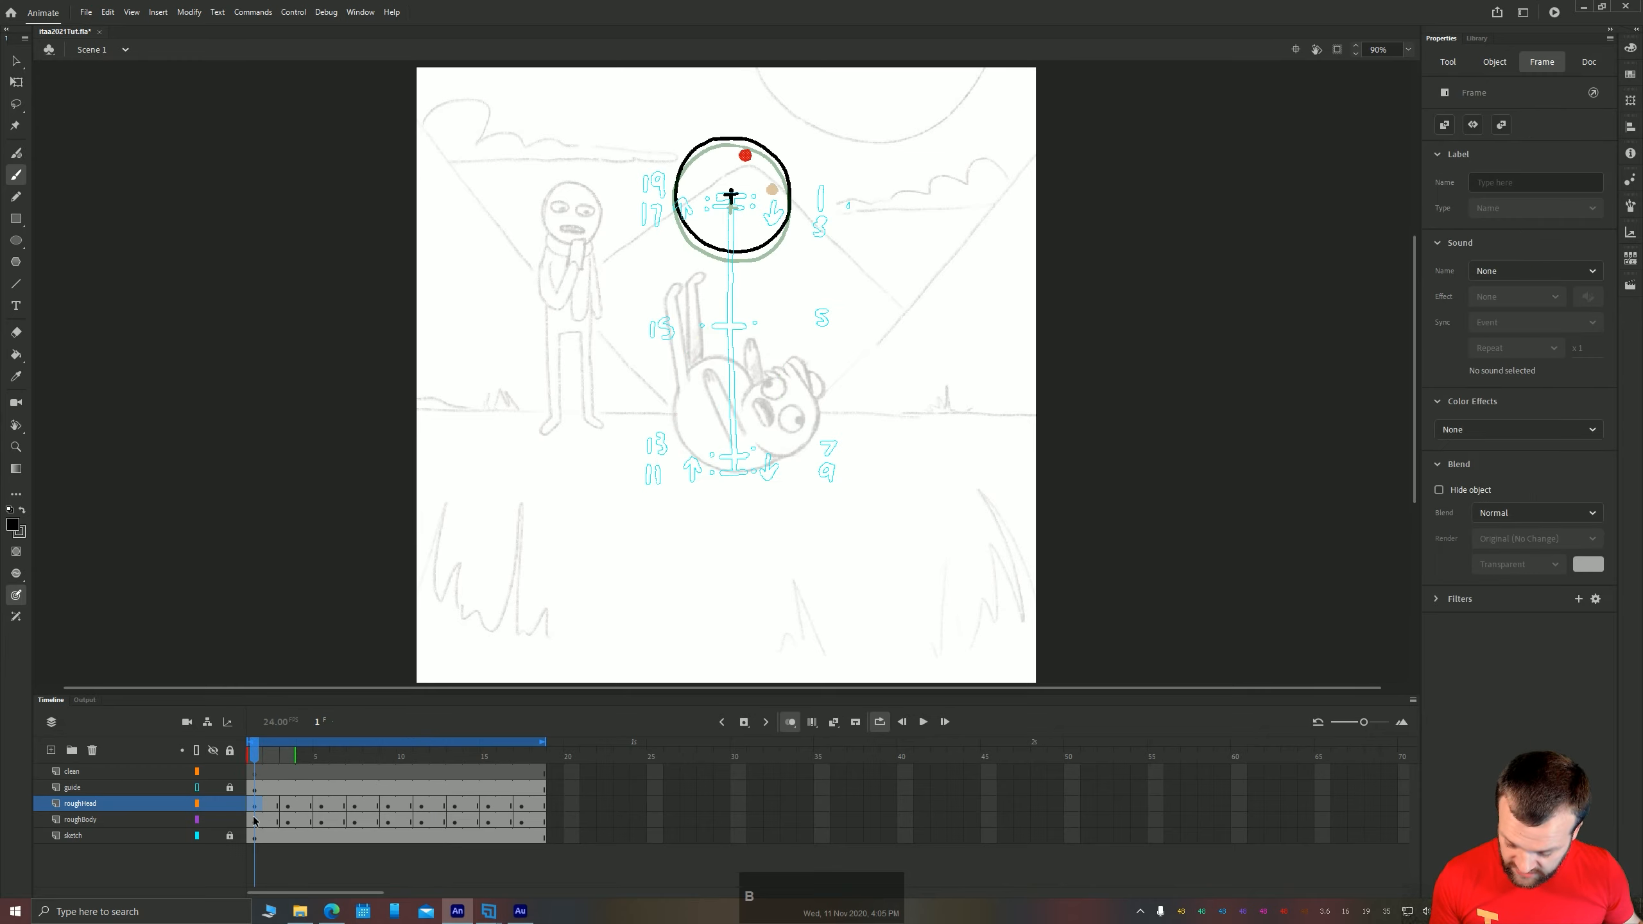
click(419, 808)
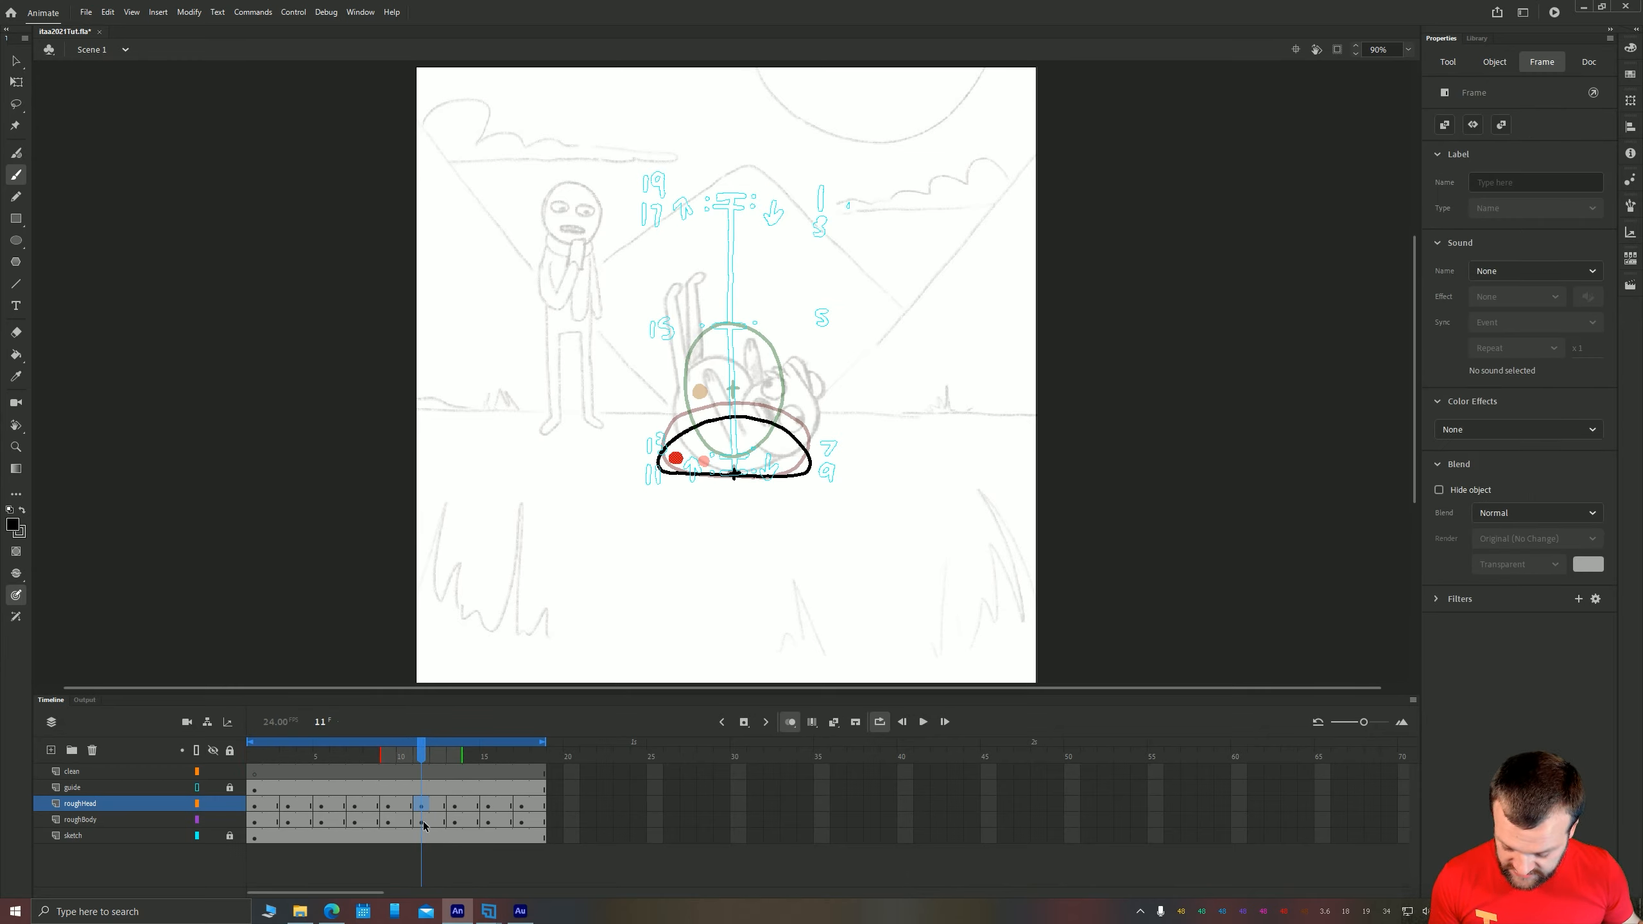
click(390, 806)
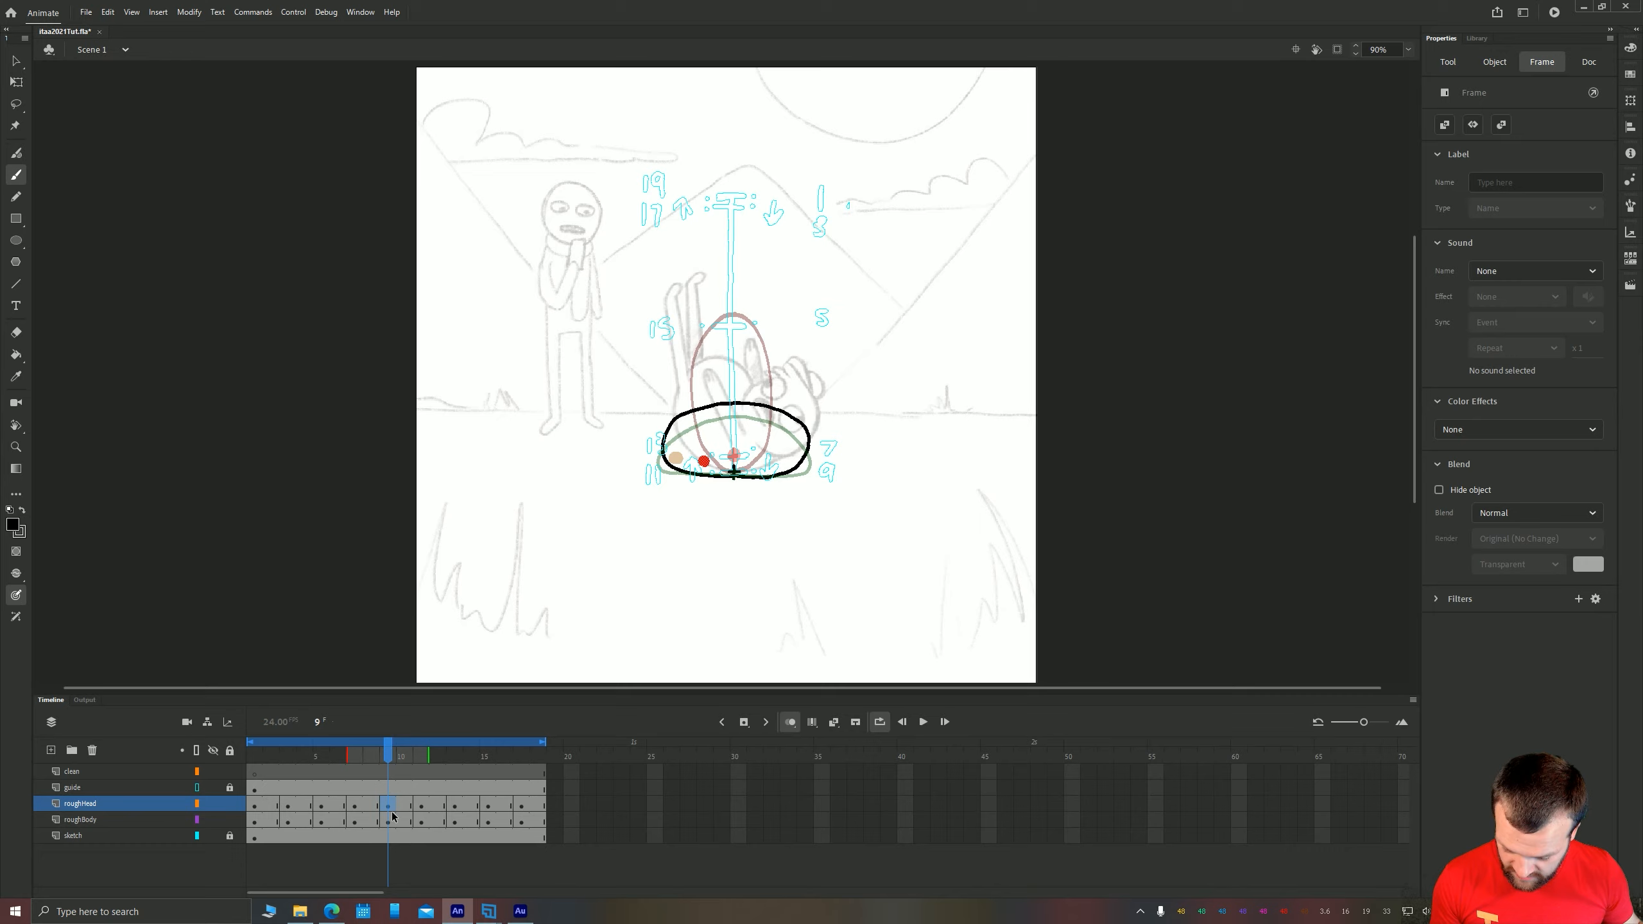
click(354, 806)
click(322, 807)
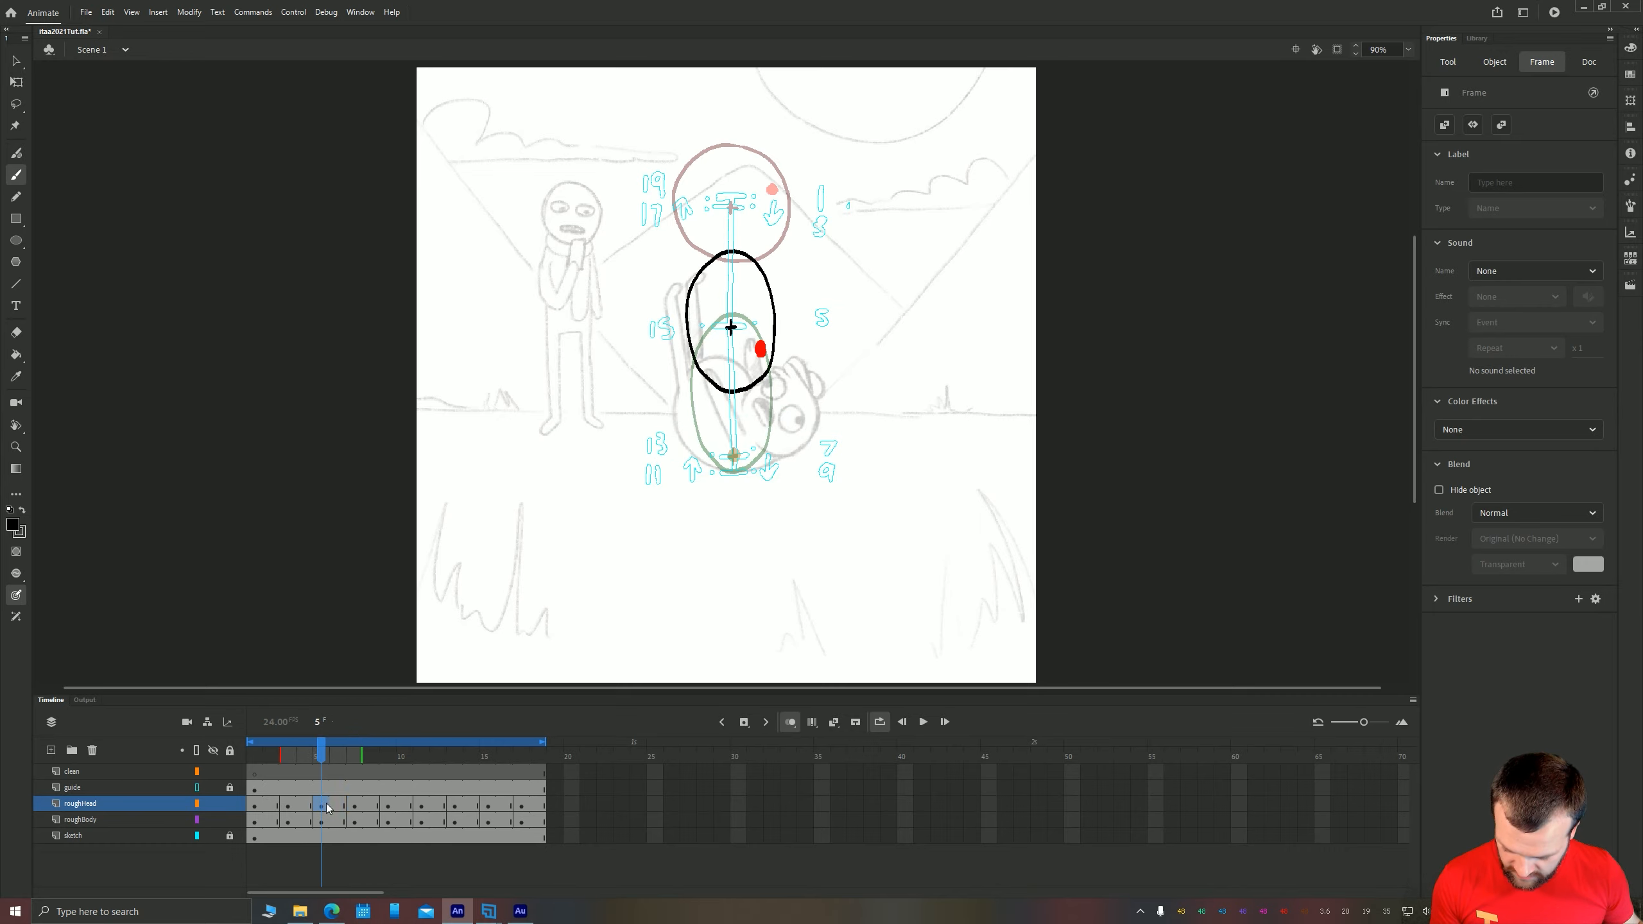
click(286, 806)
click(255, 806)
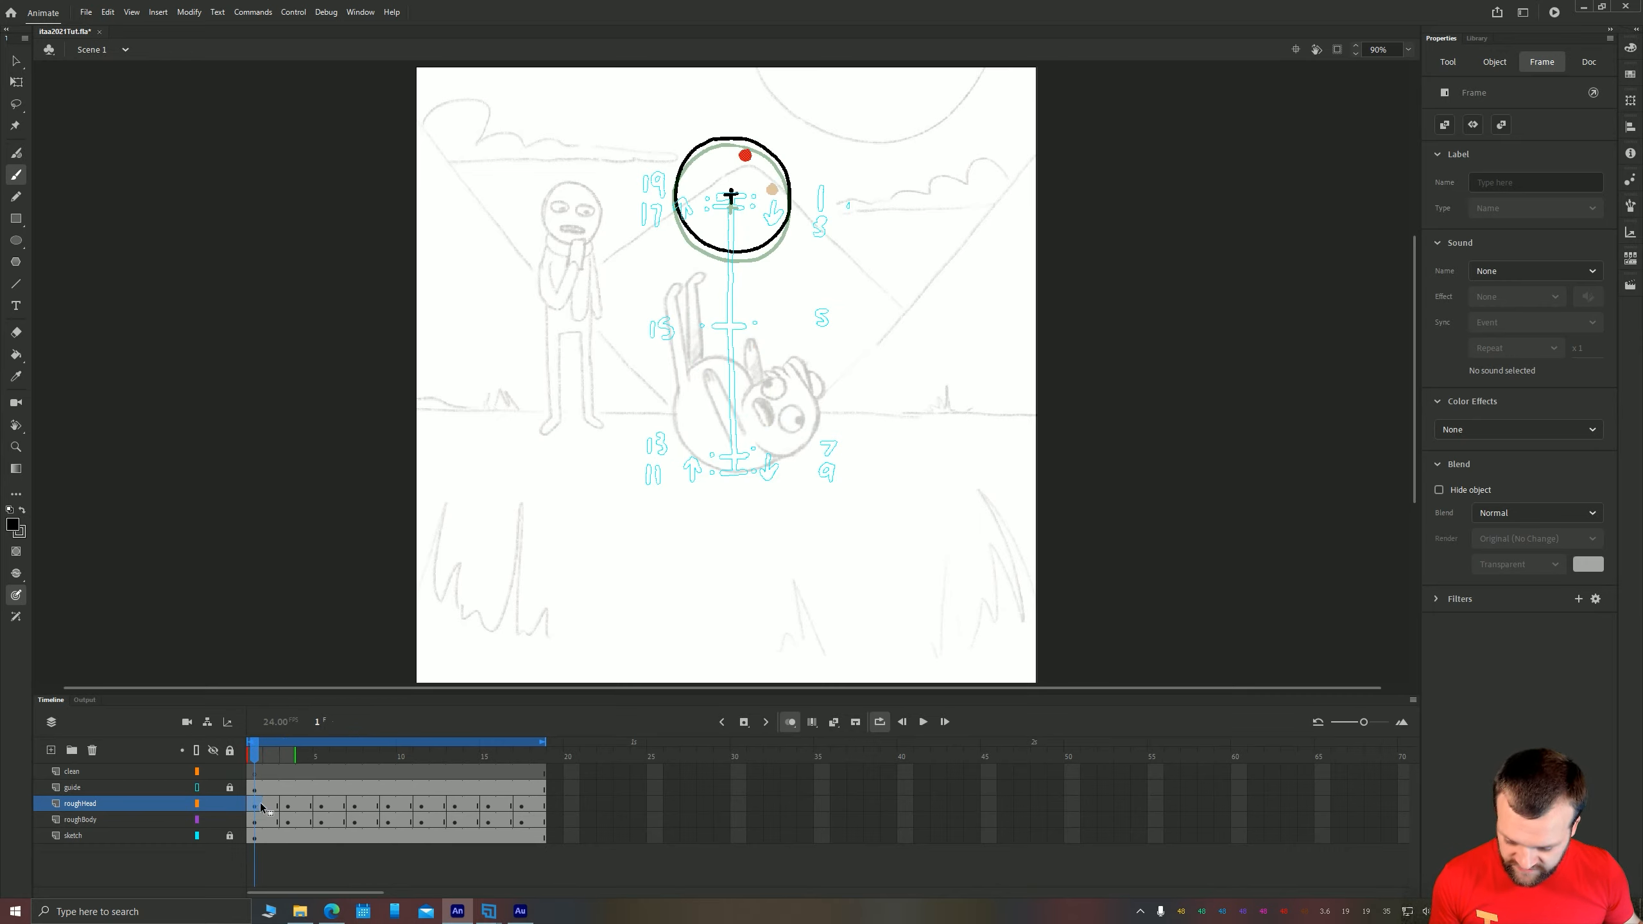
Brush a black head circle on frame 1, overlapping the upper right of the body circle at the red dot
scroll(583, 234, up, 1)
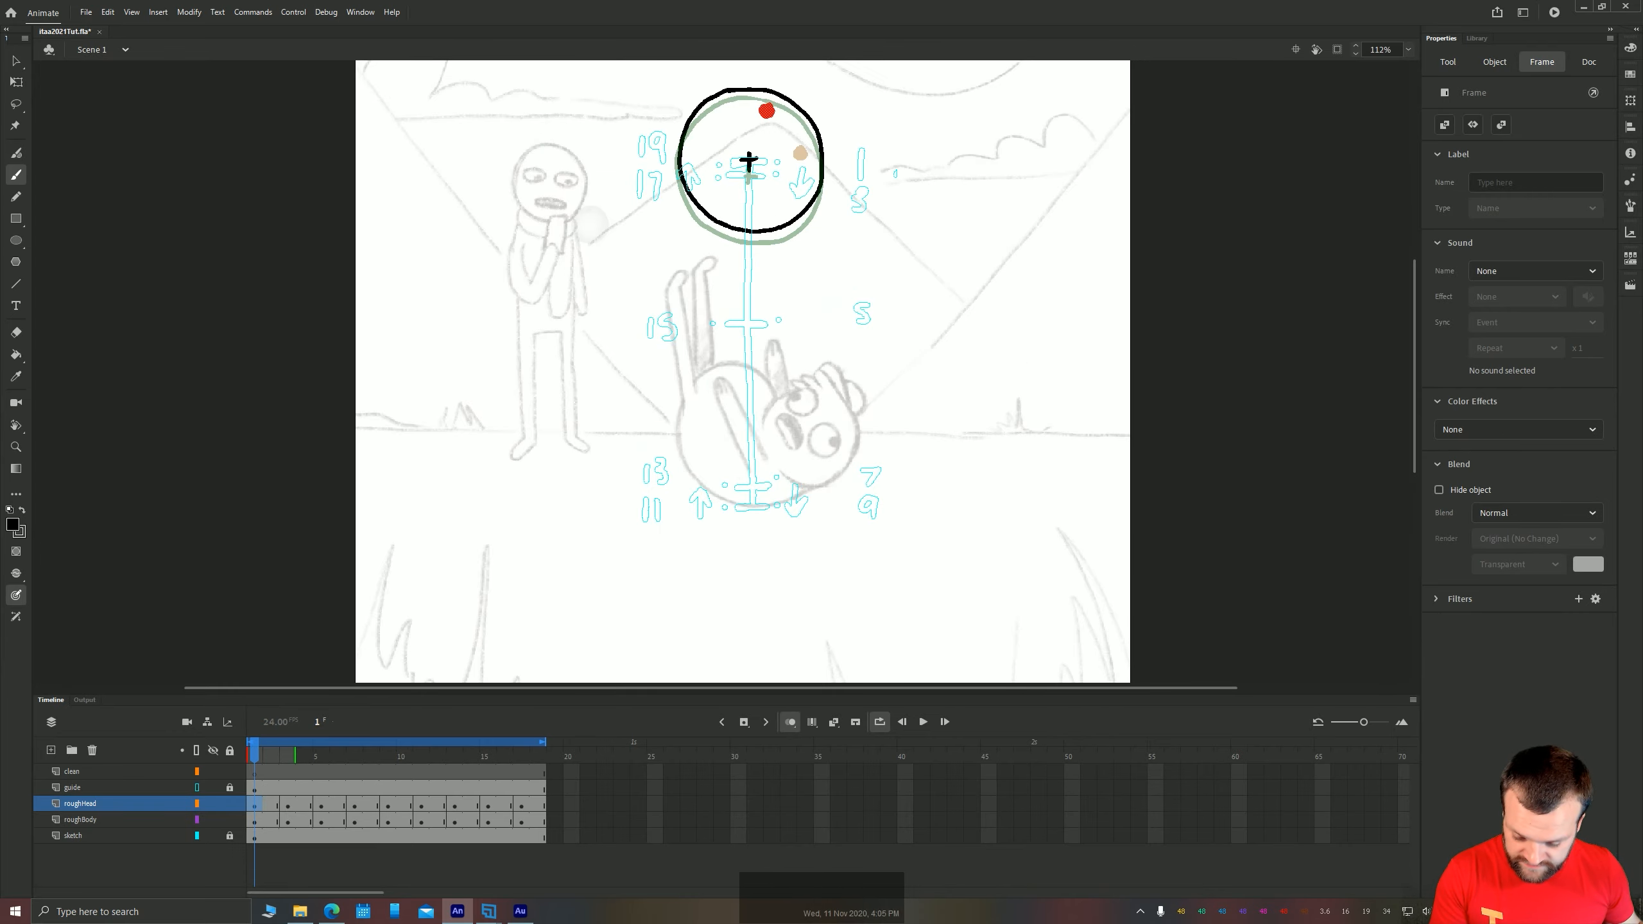
key(space)
drag(621, 228, 697, 527)
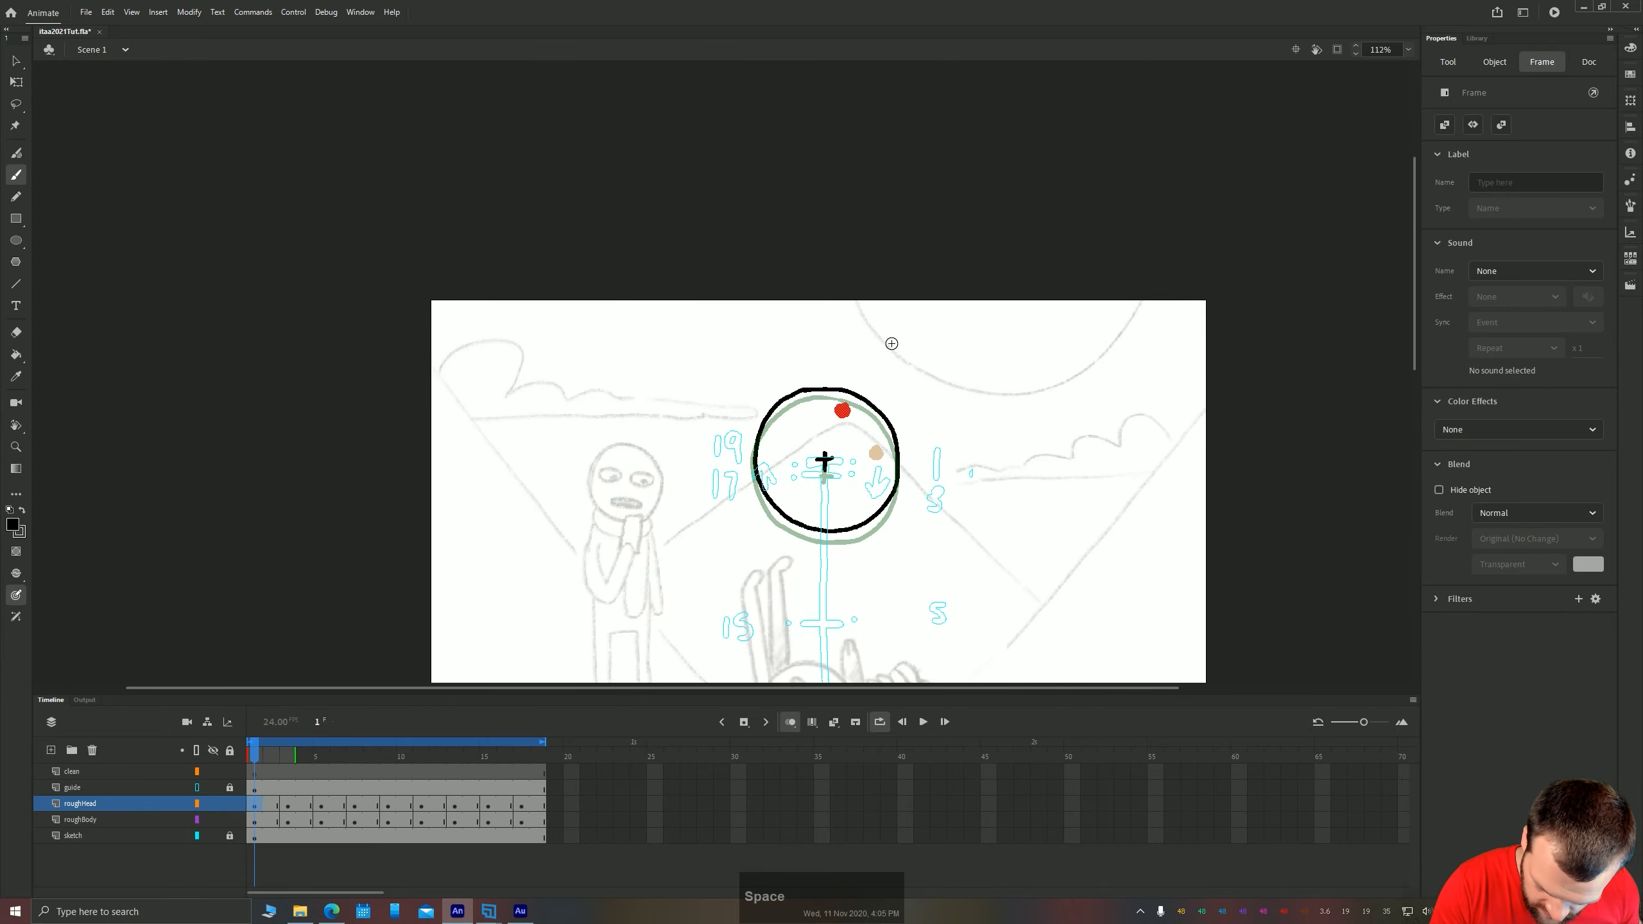
mouse_move(849, 315)
mouse_down()
mouse_move(815, 339)
mouse_move(809, 378)
mouse_up()
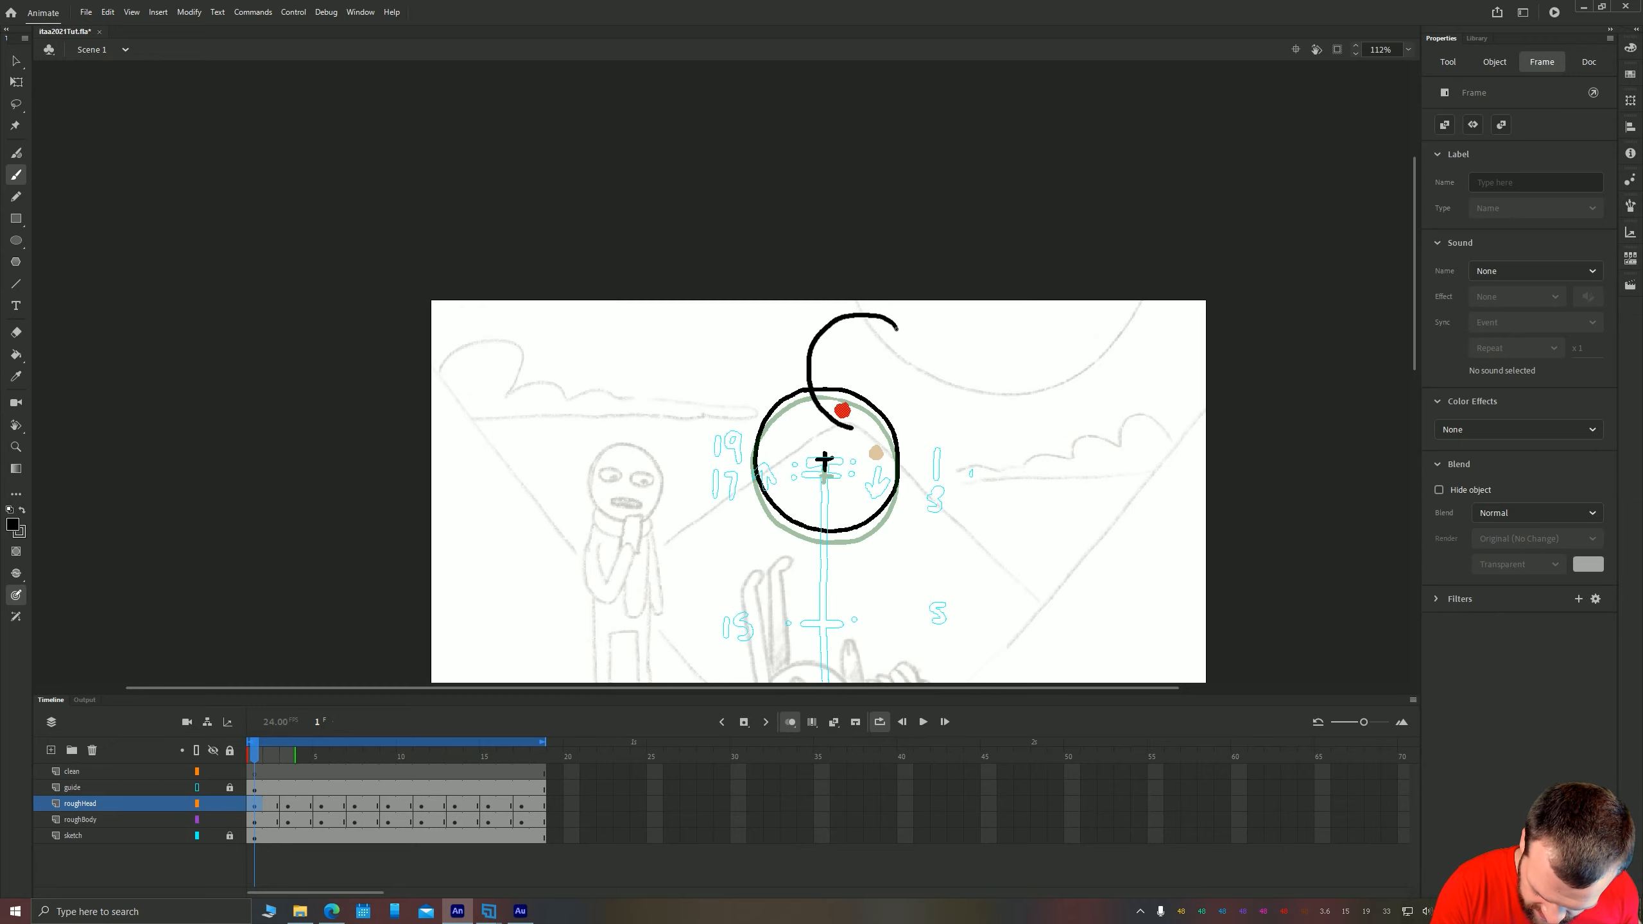
mouse_move(852, 428)
mouse_down()
mouse_move(898, 417)
mouse_move(919, 375)
mouse_up()
key(space)
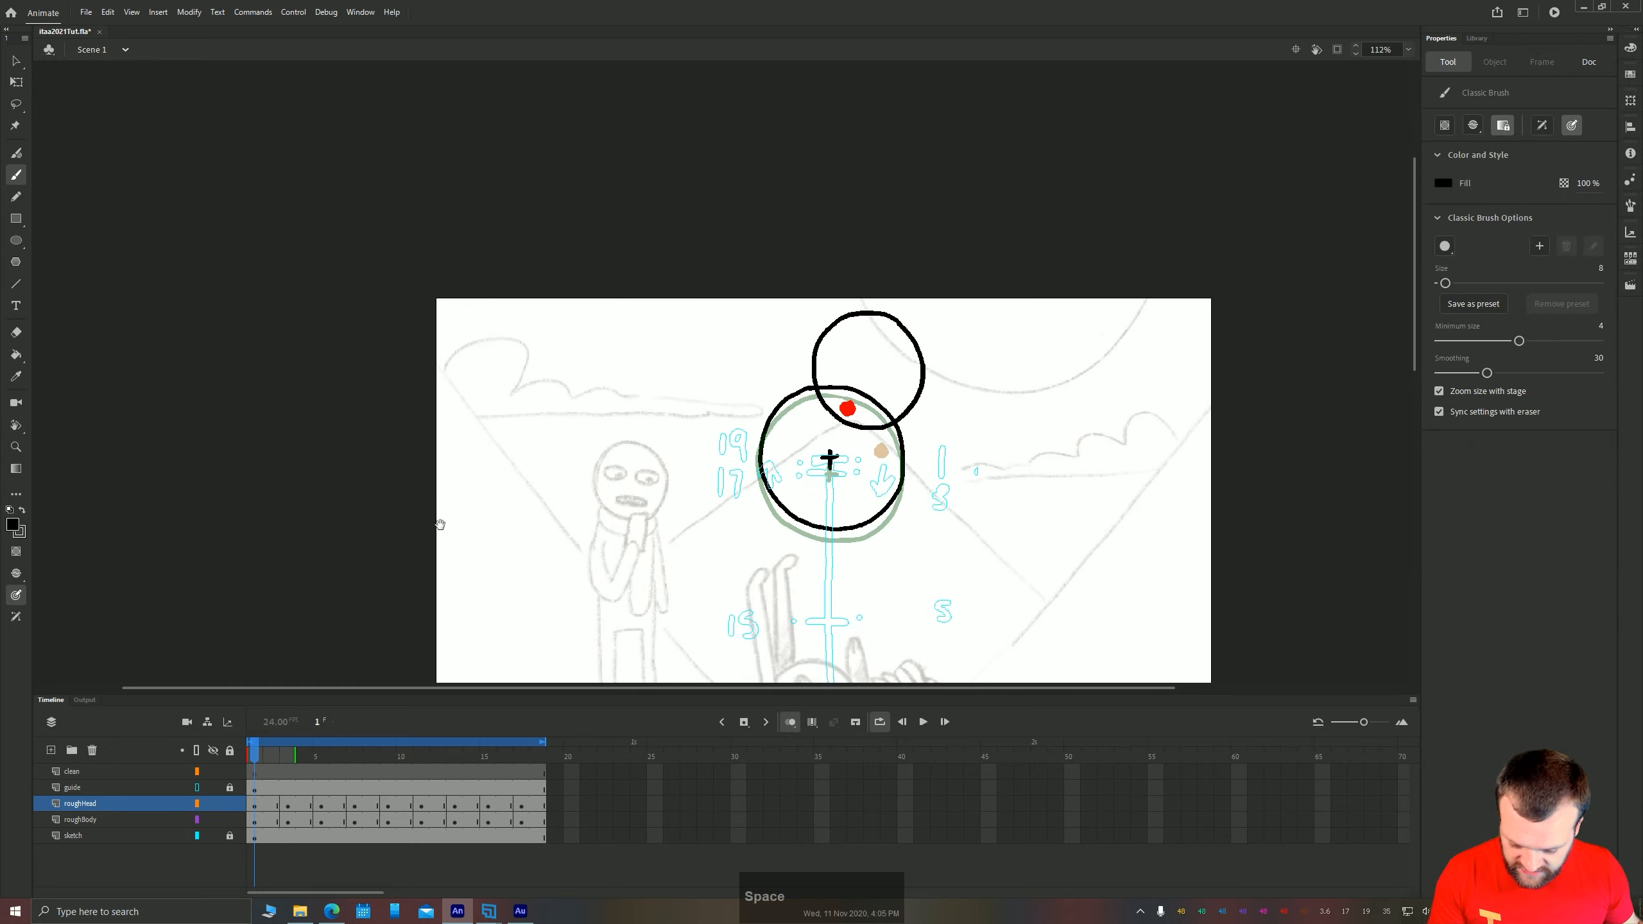
drag(440, 521, 540, 470)
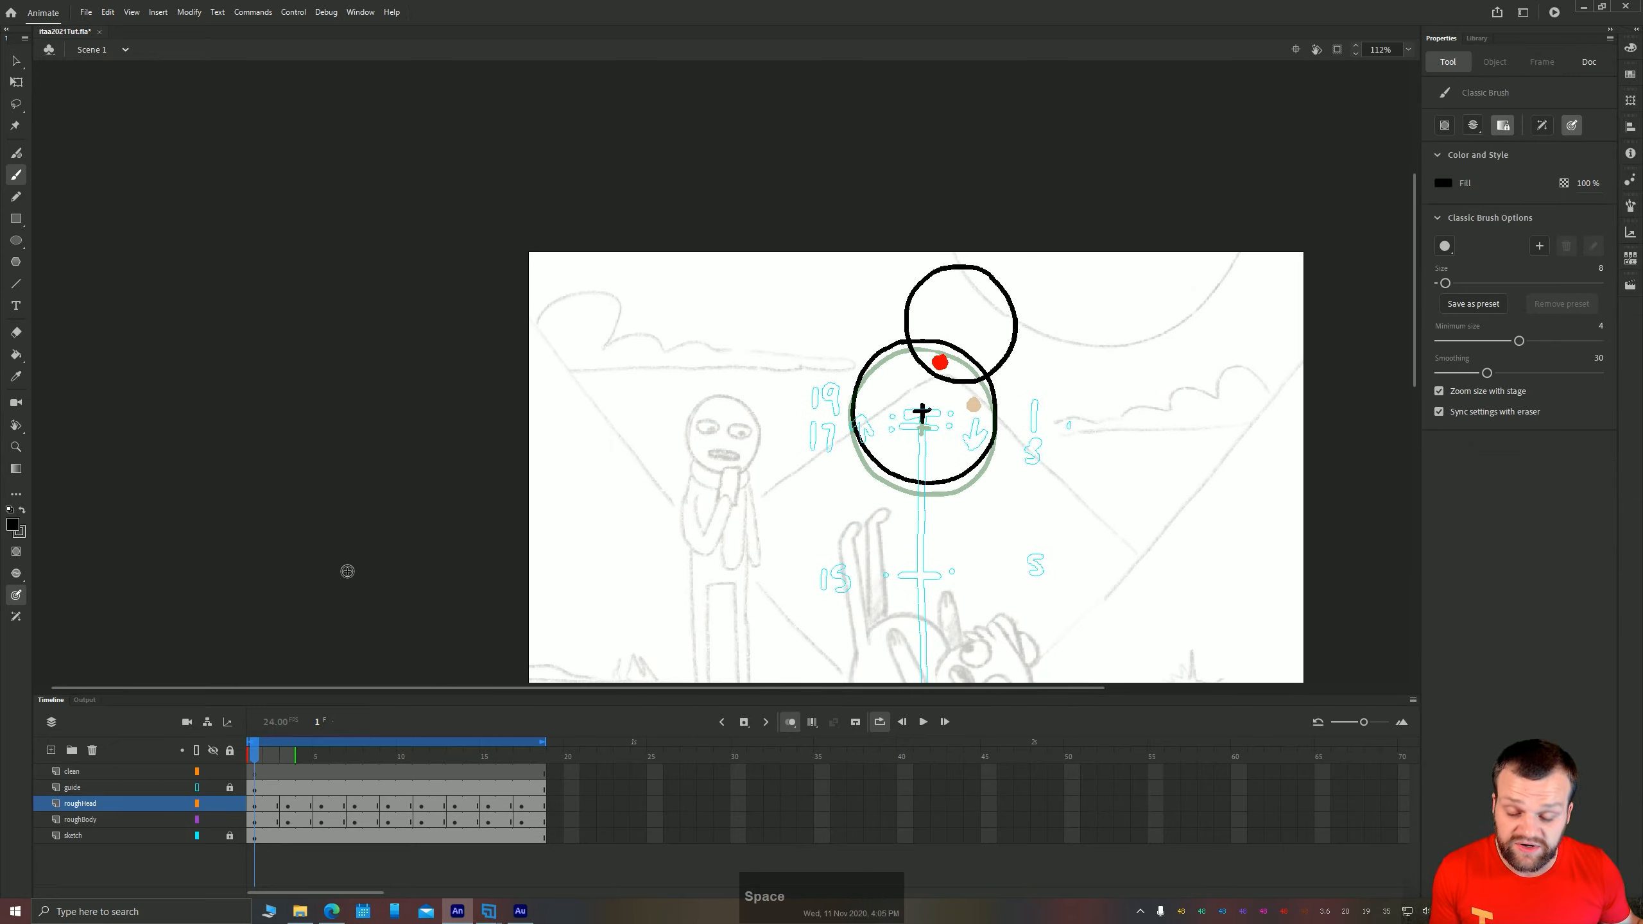
Draw the black head circles on frames 3 and 5 at the red dots on the body's right side
drag(286, 790, 543, 789)
click(289, 805)
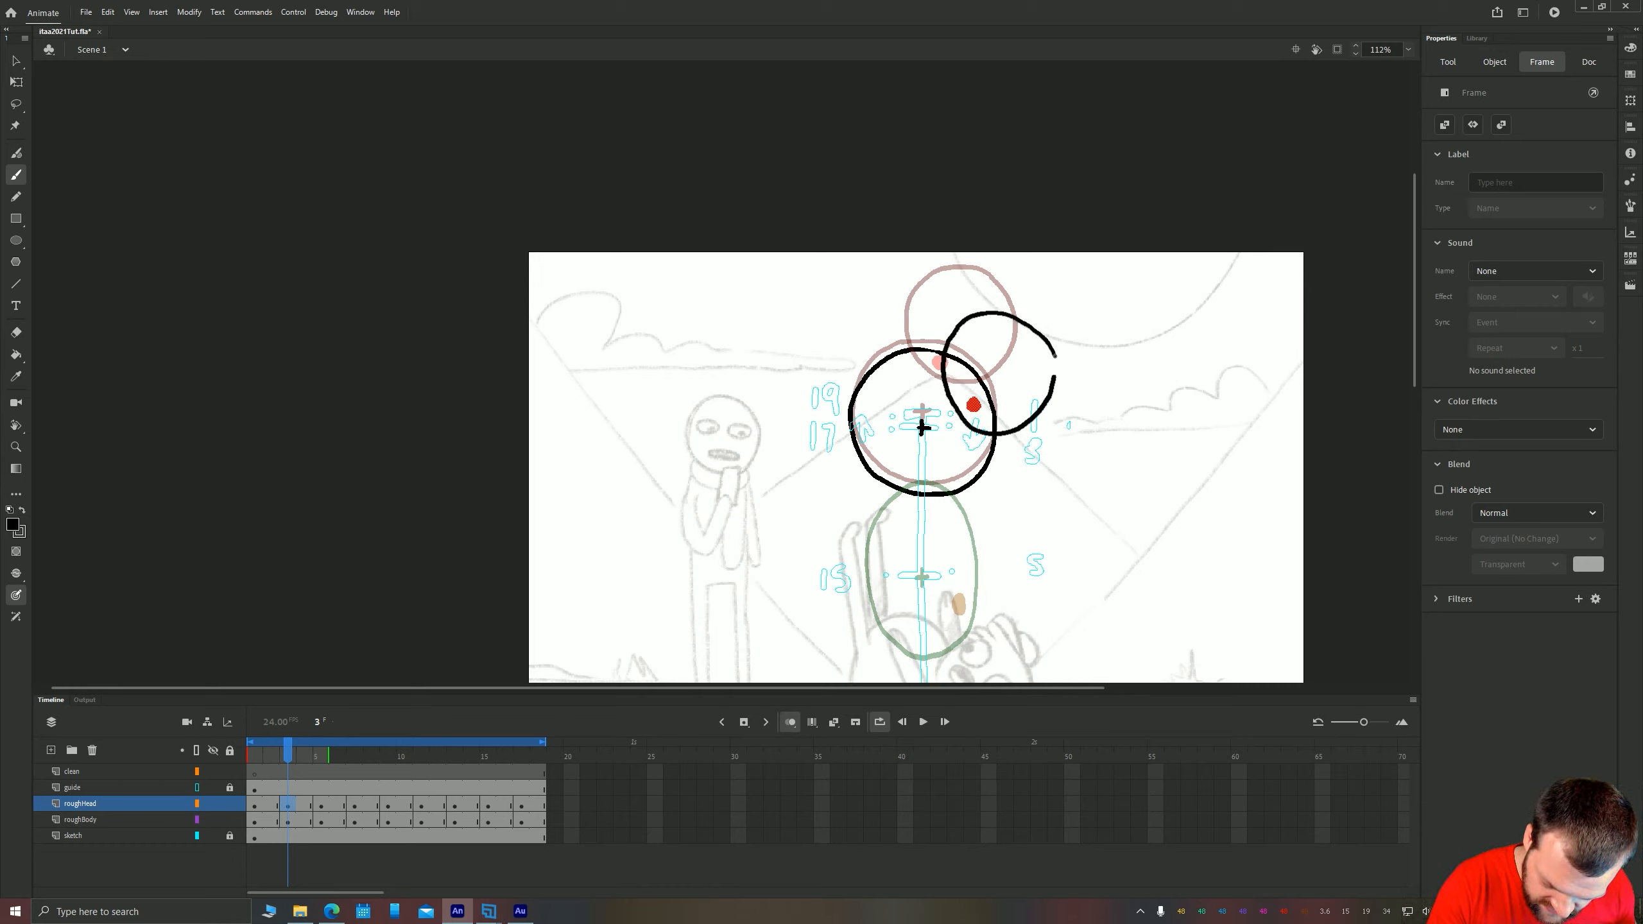
drag(1055, 375, 1055, 356)
click(321, 810)
key(space)
mouse_move(999, 590)
mouse_down()
mouse_move(955, 360)
mouse_move(917, 422)
mouse_move(997, 364)
mouse_up()
Resample the black of the body outline and draw the head circle around the lower end of the stretched body on frame 7
click(355, 806)
key(b)
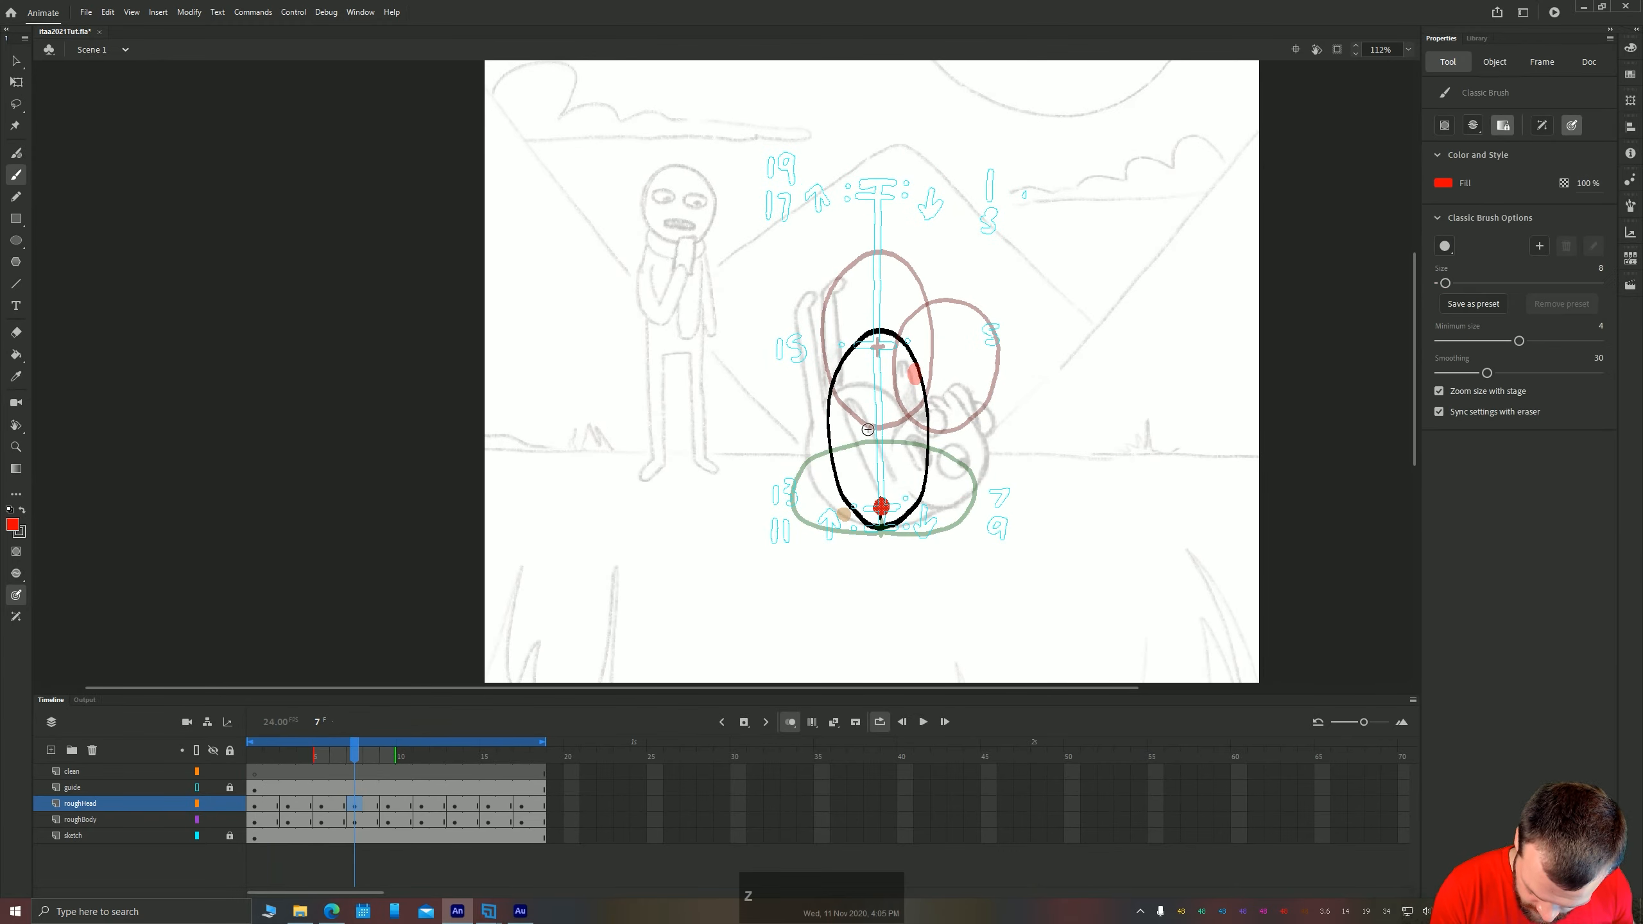
key(i)
click(875, 528)
key(b)
mouse_move(892, 543)
mouse_down()
mouse_move(928, 457)
mouse_move(893, 543)
mouse_up()
Draw the head circles on frames 9 and 11 over the left side of the squashed body shapes
click(389, 803)
key(.)
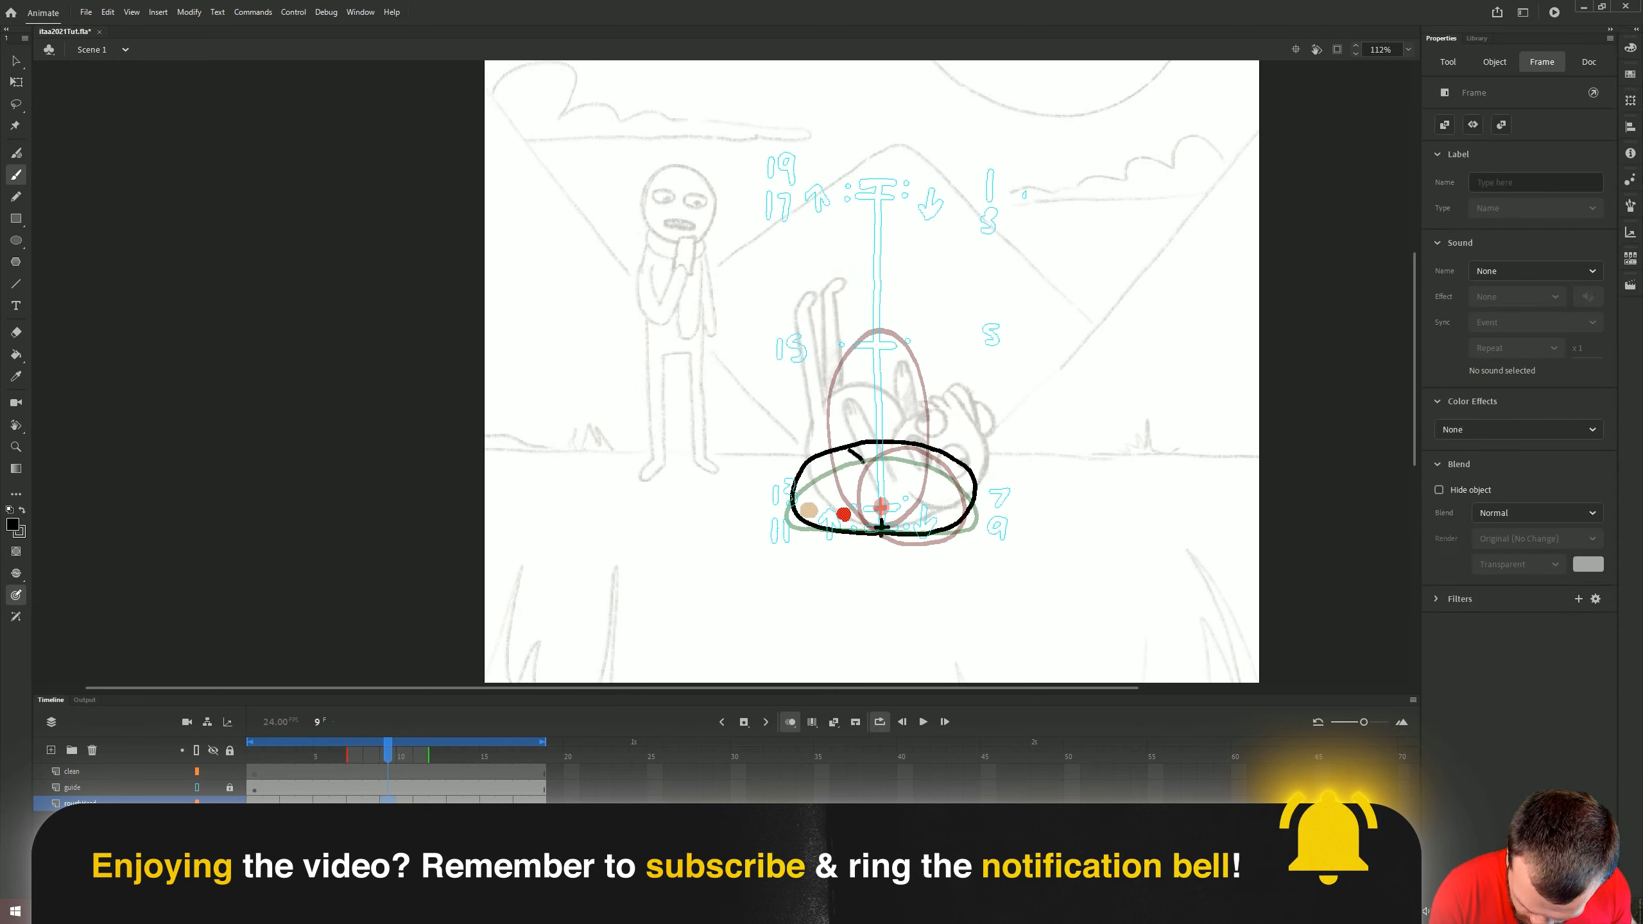
key(.)
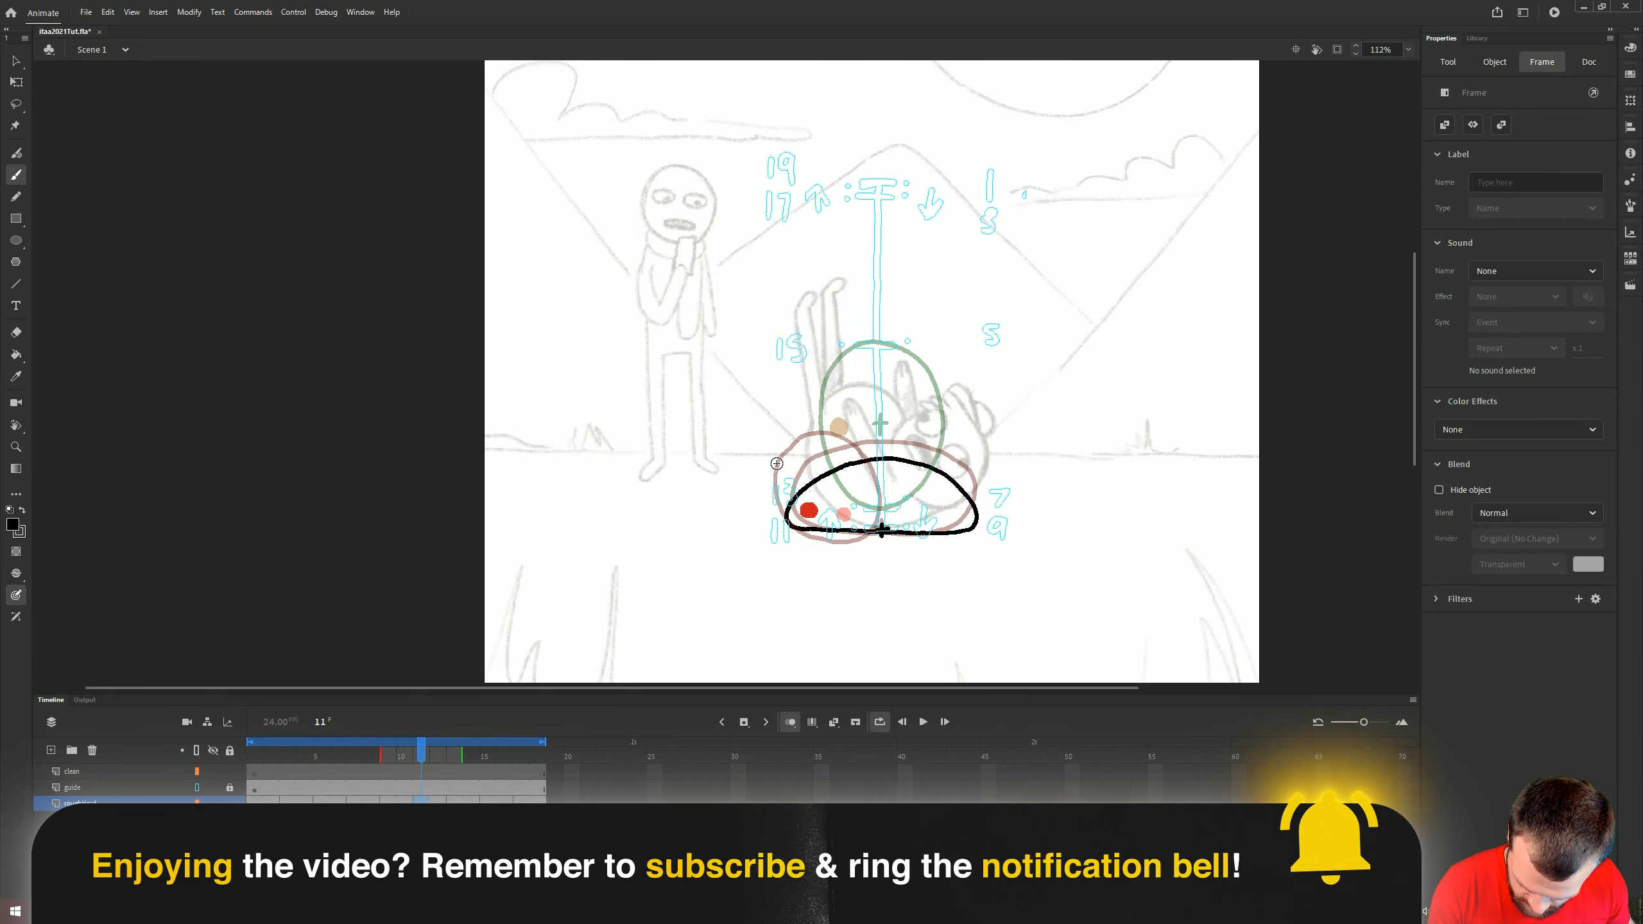
mouse_move(824, 435)
mouse_down()
mouse_move(838, 507)
mouse_move(816, 369)
mouse_move(854, 444)
mouse_up()
Draw the head shapes on frames 13 and 15 at the red dots on the left of the rising body
key(.)
key(.)
drag(833, 381, 854, 444)
key(.)
key(.)
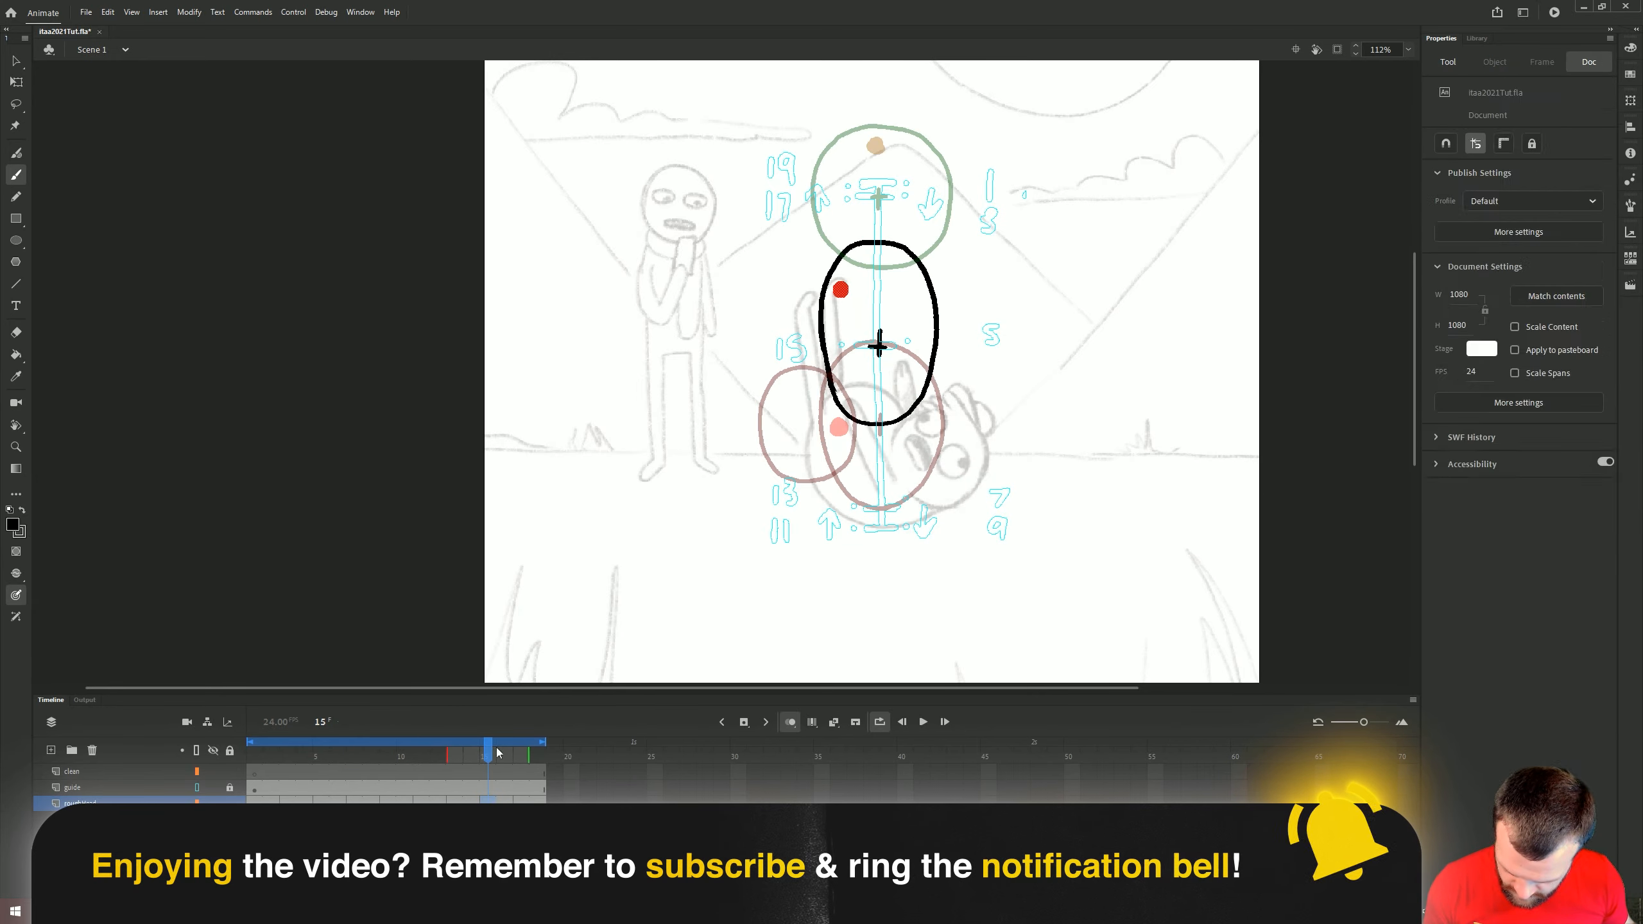
mouse_move(864, 255)
mouse_down()
mouse_move(834, 328)
mouse_move(864, 258)
mouse_up()
Draw the head circle at the top of the body on frame 17 and play the loop
key(.)
key(.)
mouse_move(907, 80)
mouse_down()
mouse_move(902, 198)
mouse_move(873, 167)
mouse_up()
key(Return)
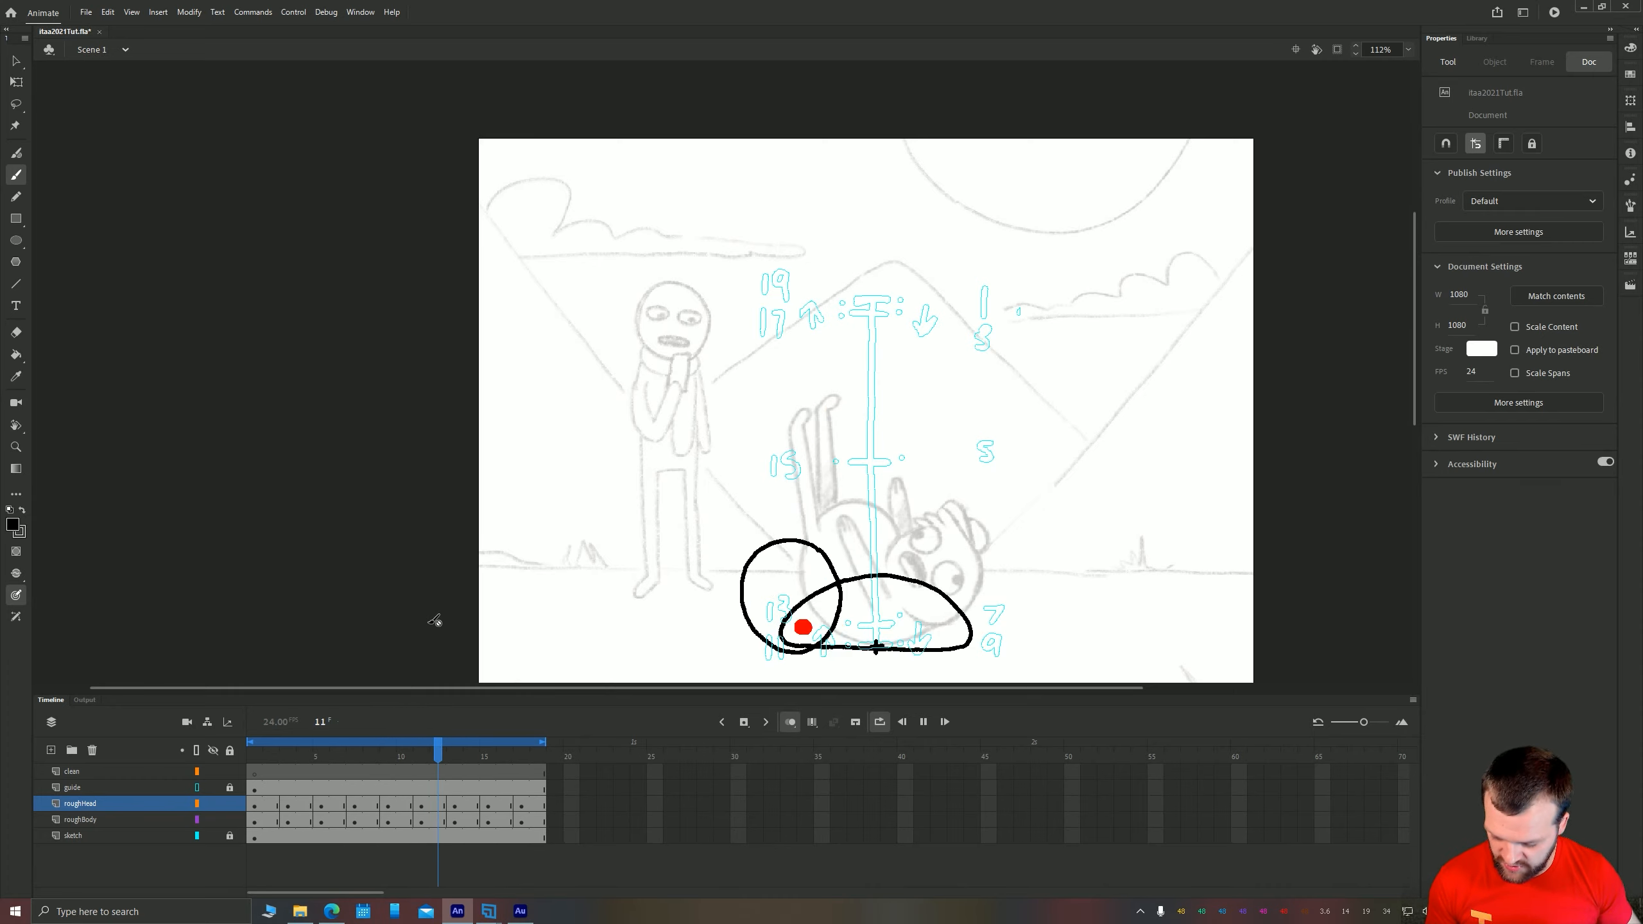
Add a new layer above roughHead and convert it to frame-by-frame animation with a keyframe every other frame
click(74, 804)
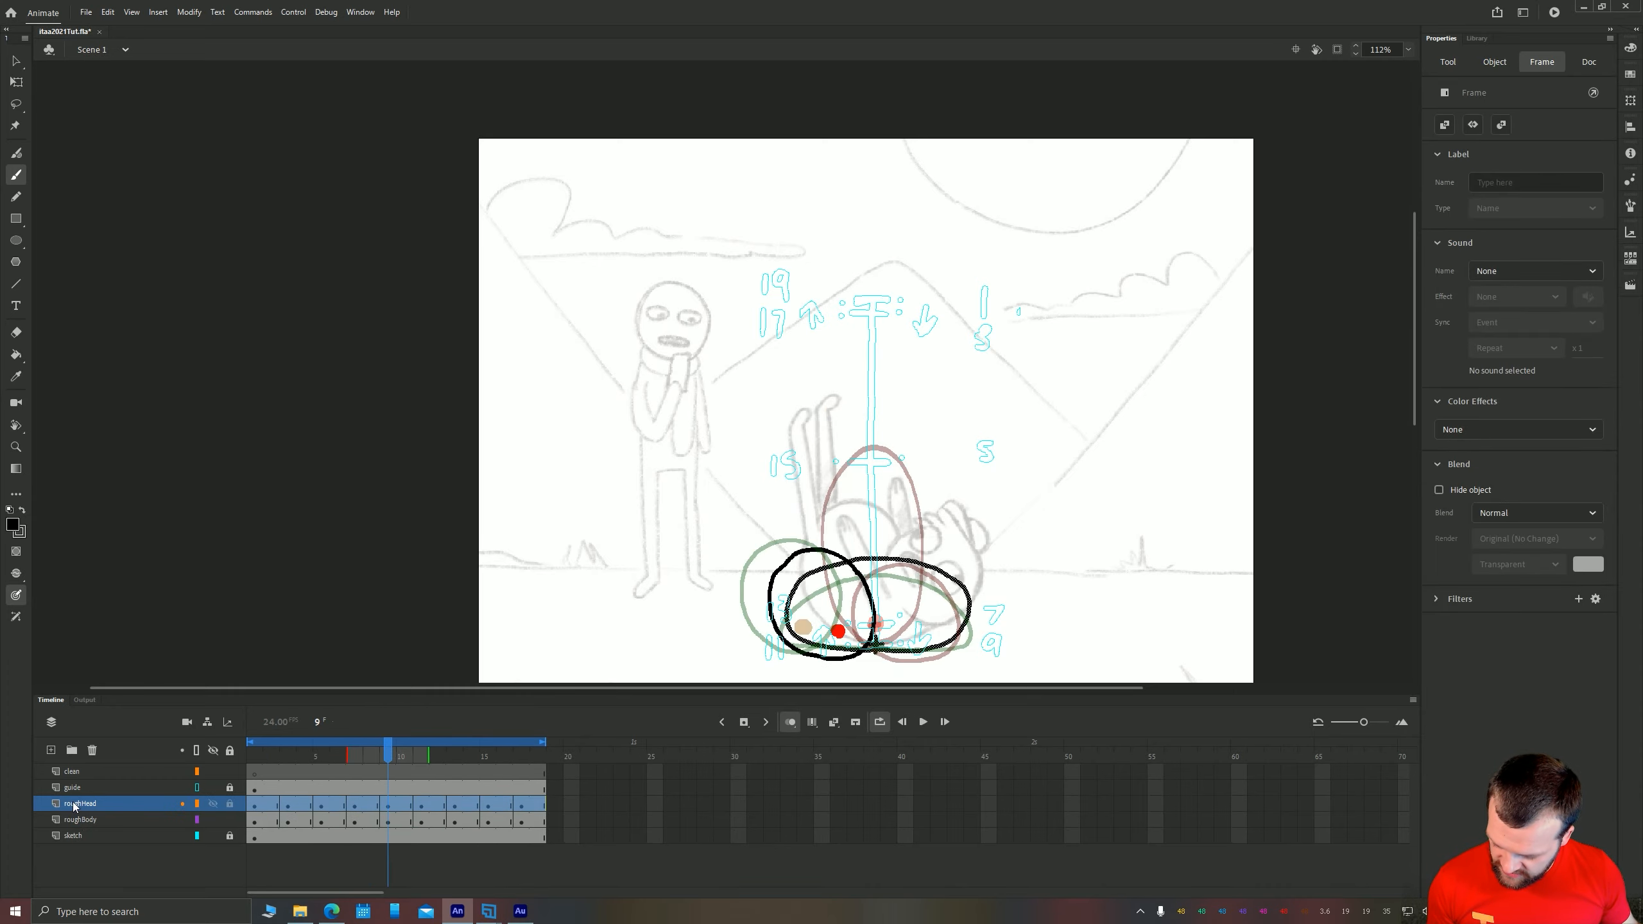
click(51, 753)
click(256, 803)
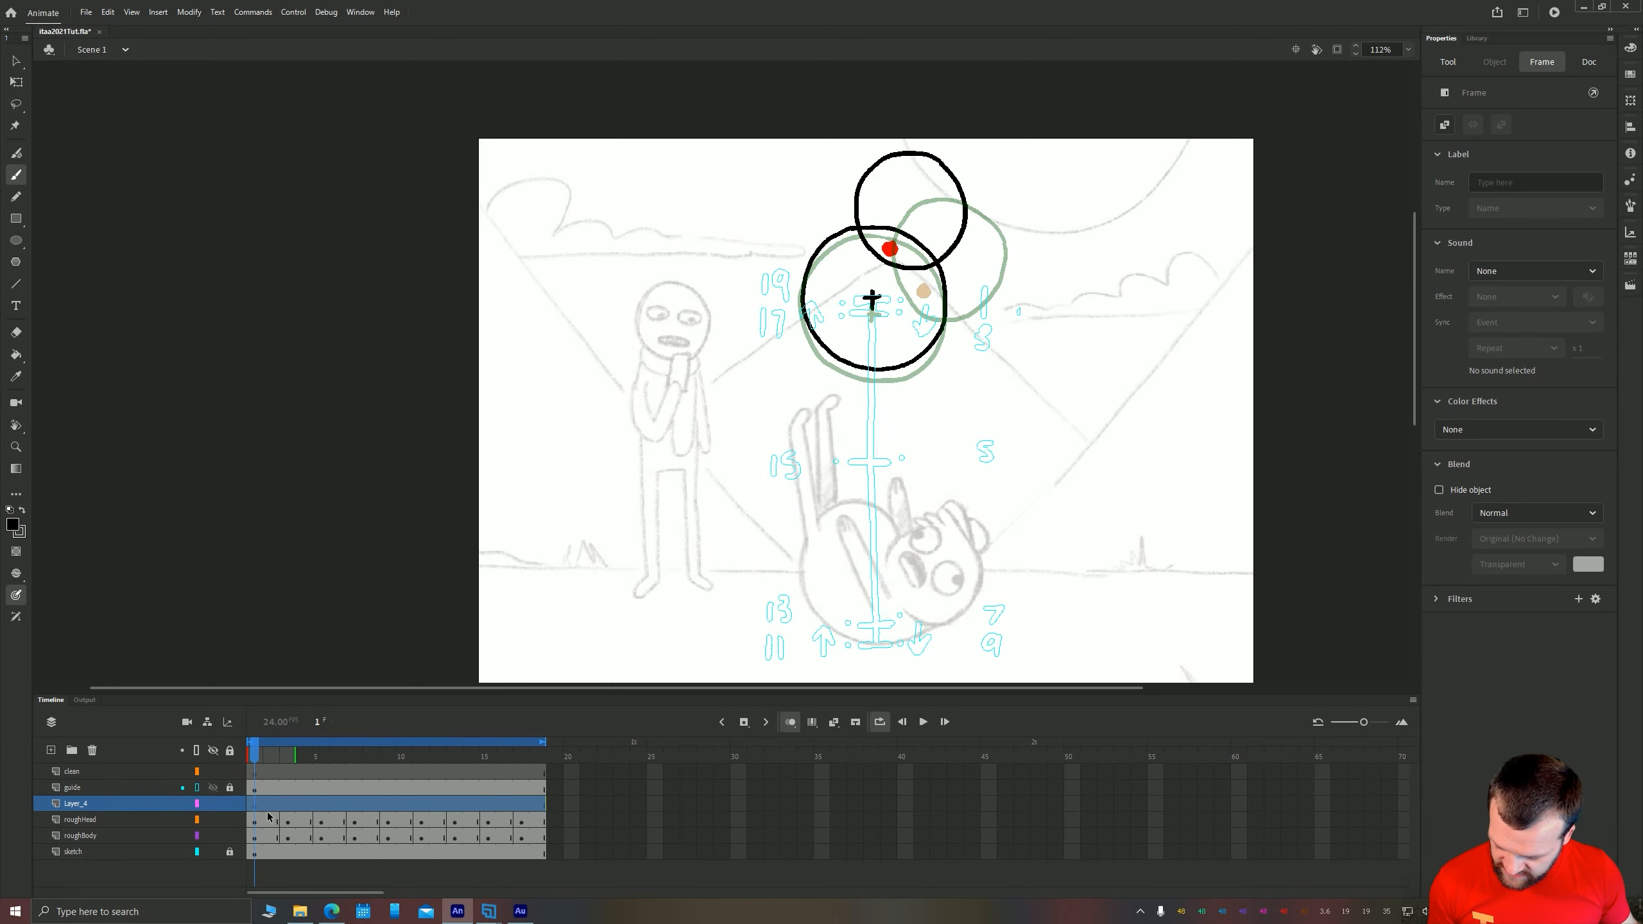
right_click(265, 805)
mouse_move(326, 477)
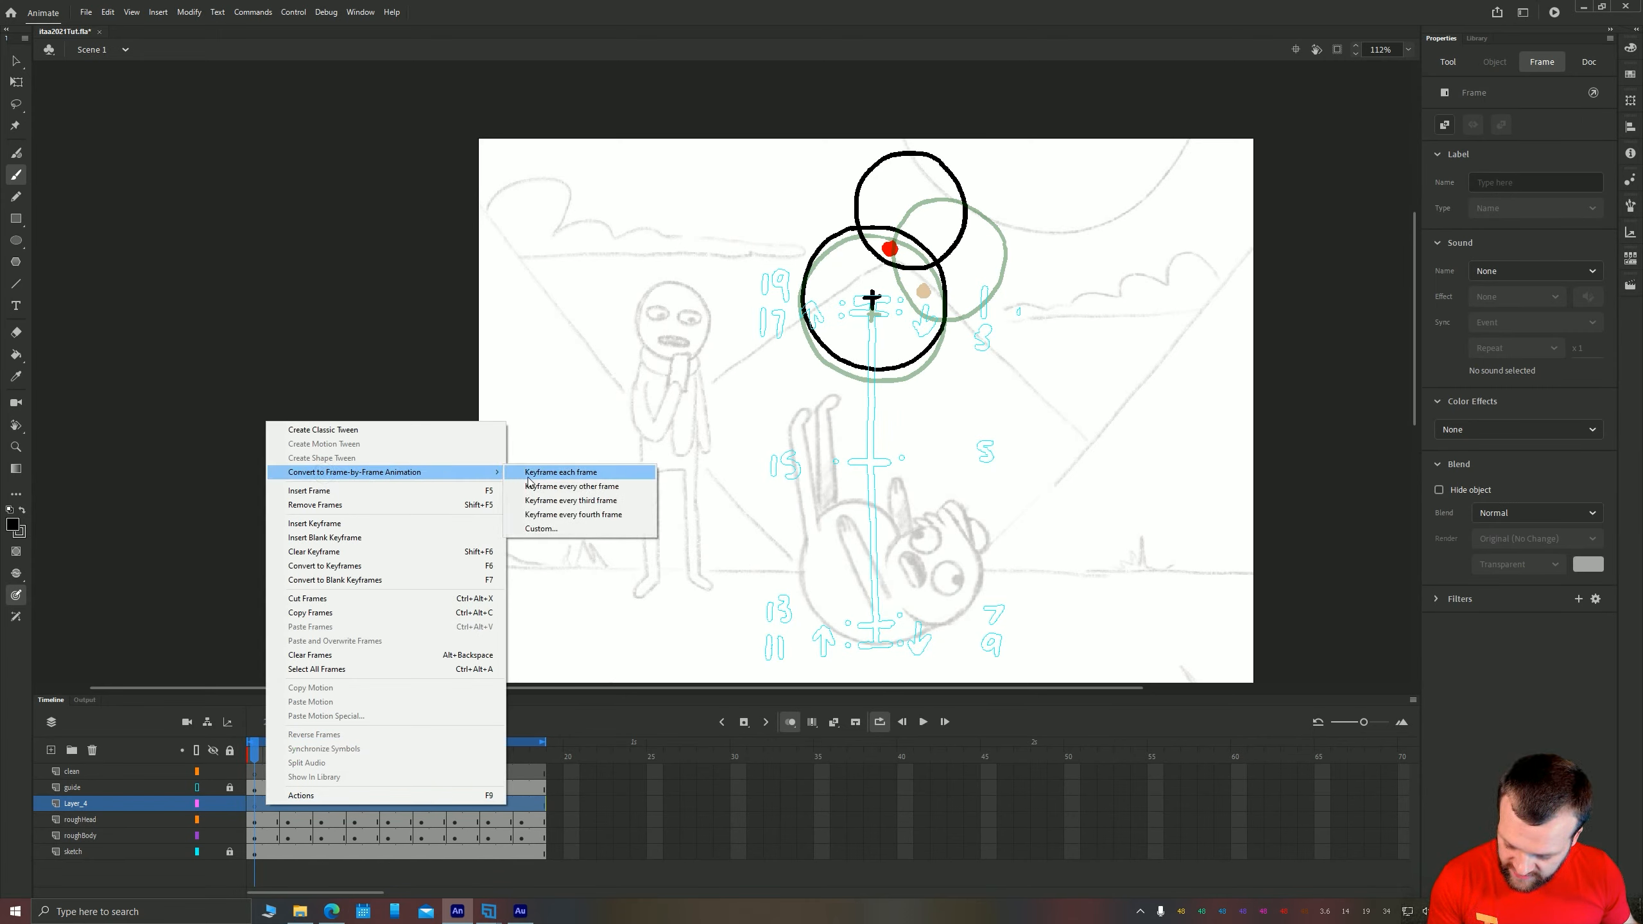
click(537, 486)
click(278, 835)
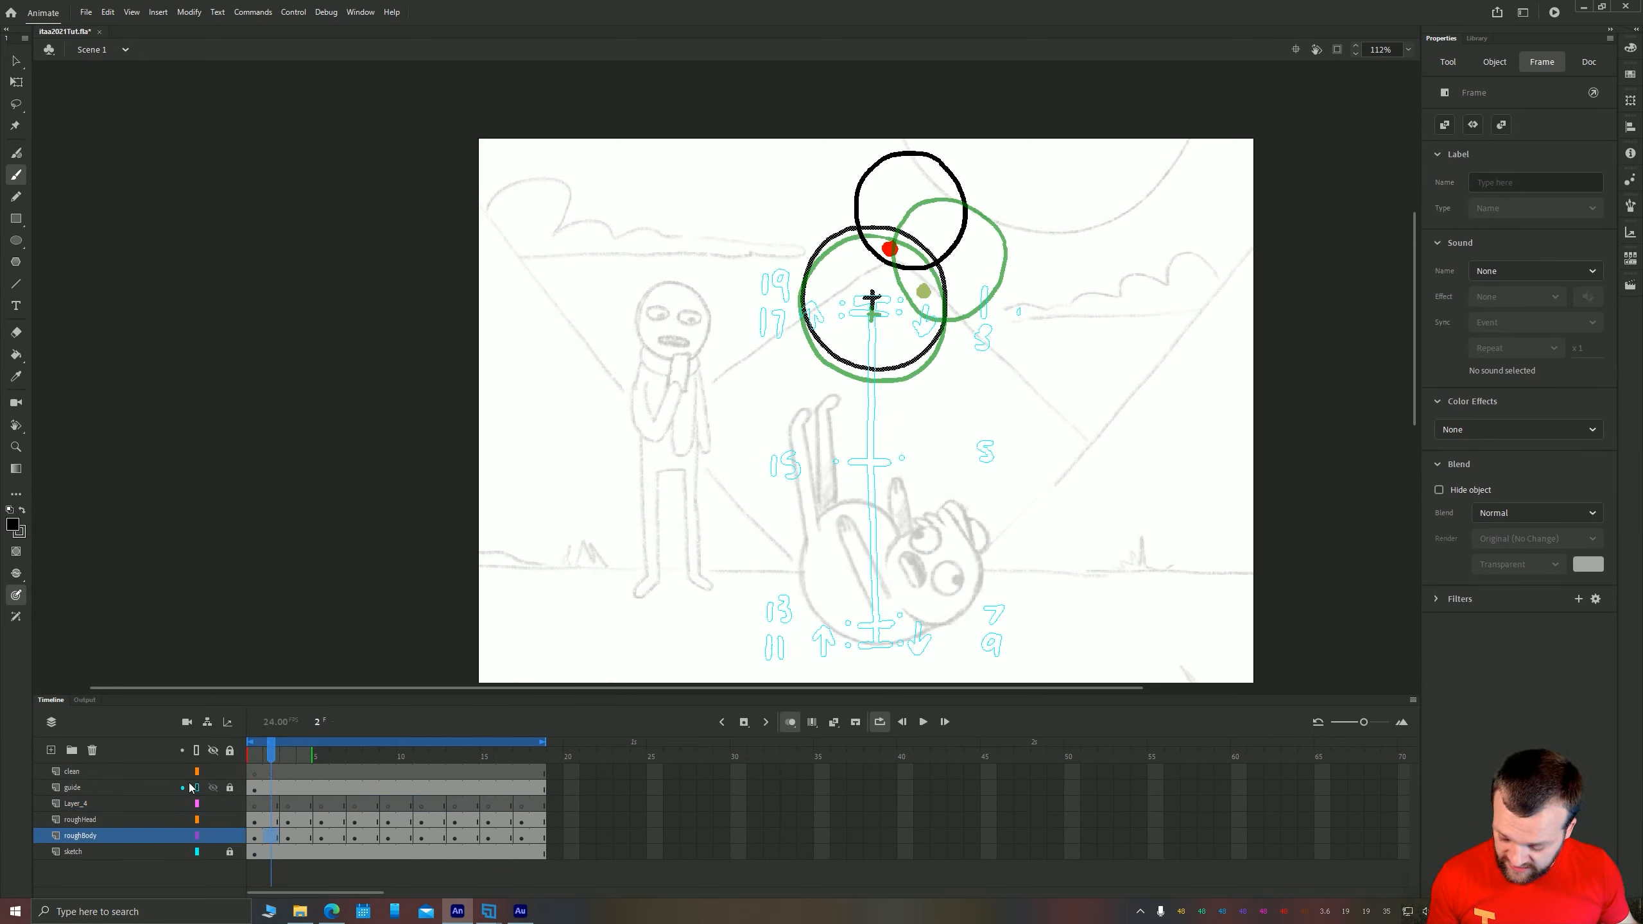
Rename the new layer as roughLimbs
double_click(73, 804)
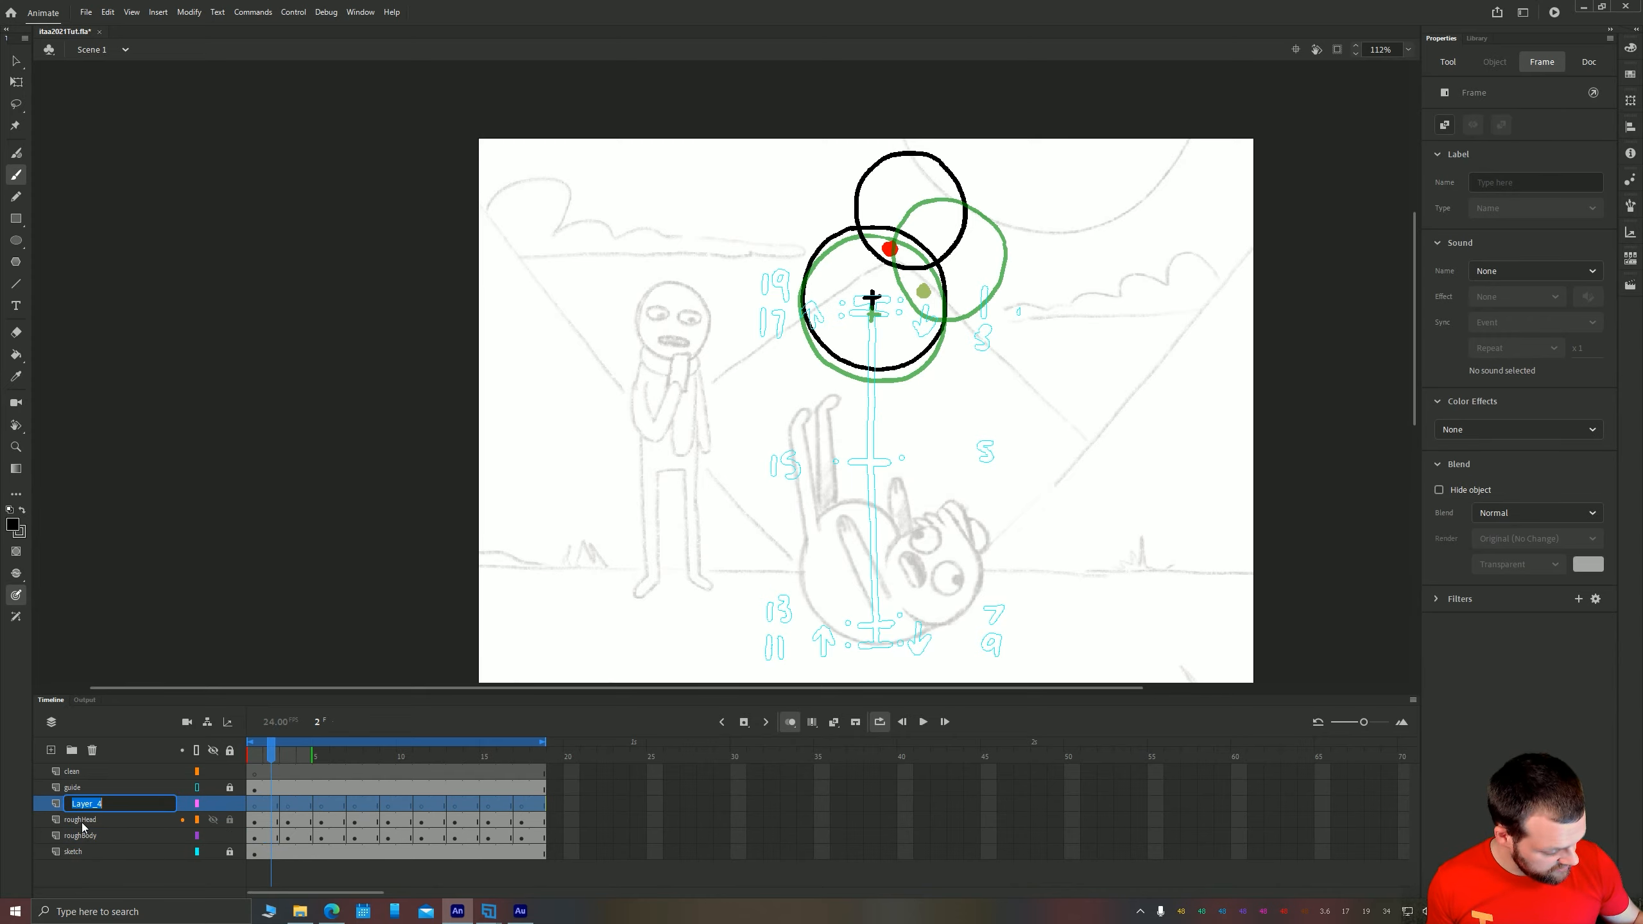
text(rough)
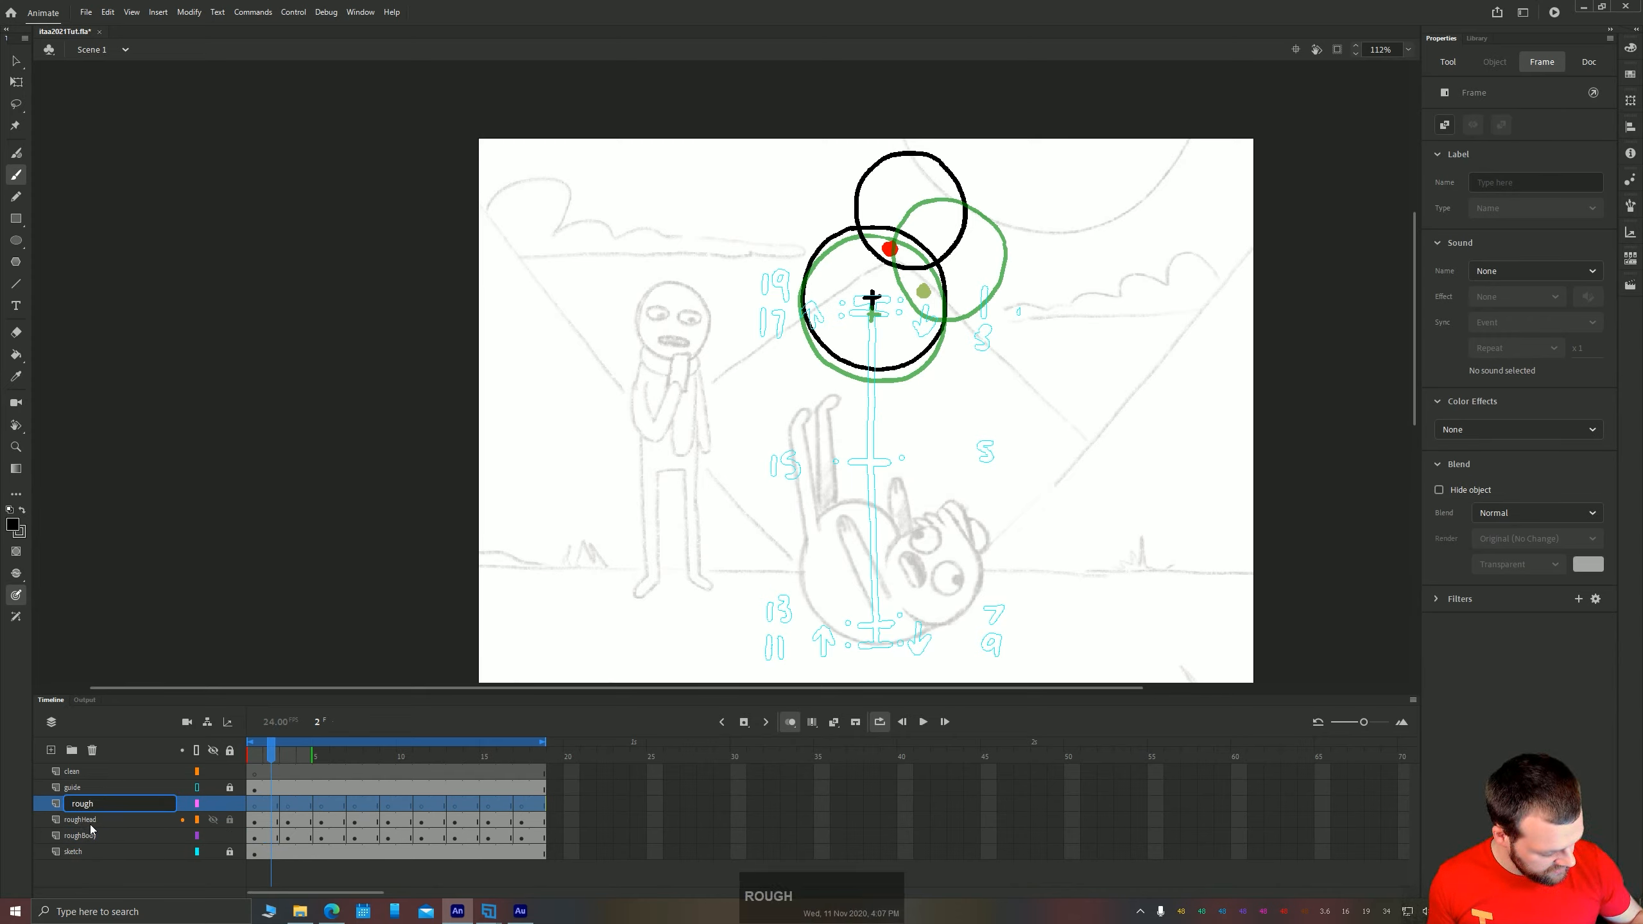
text(L)
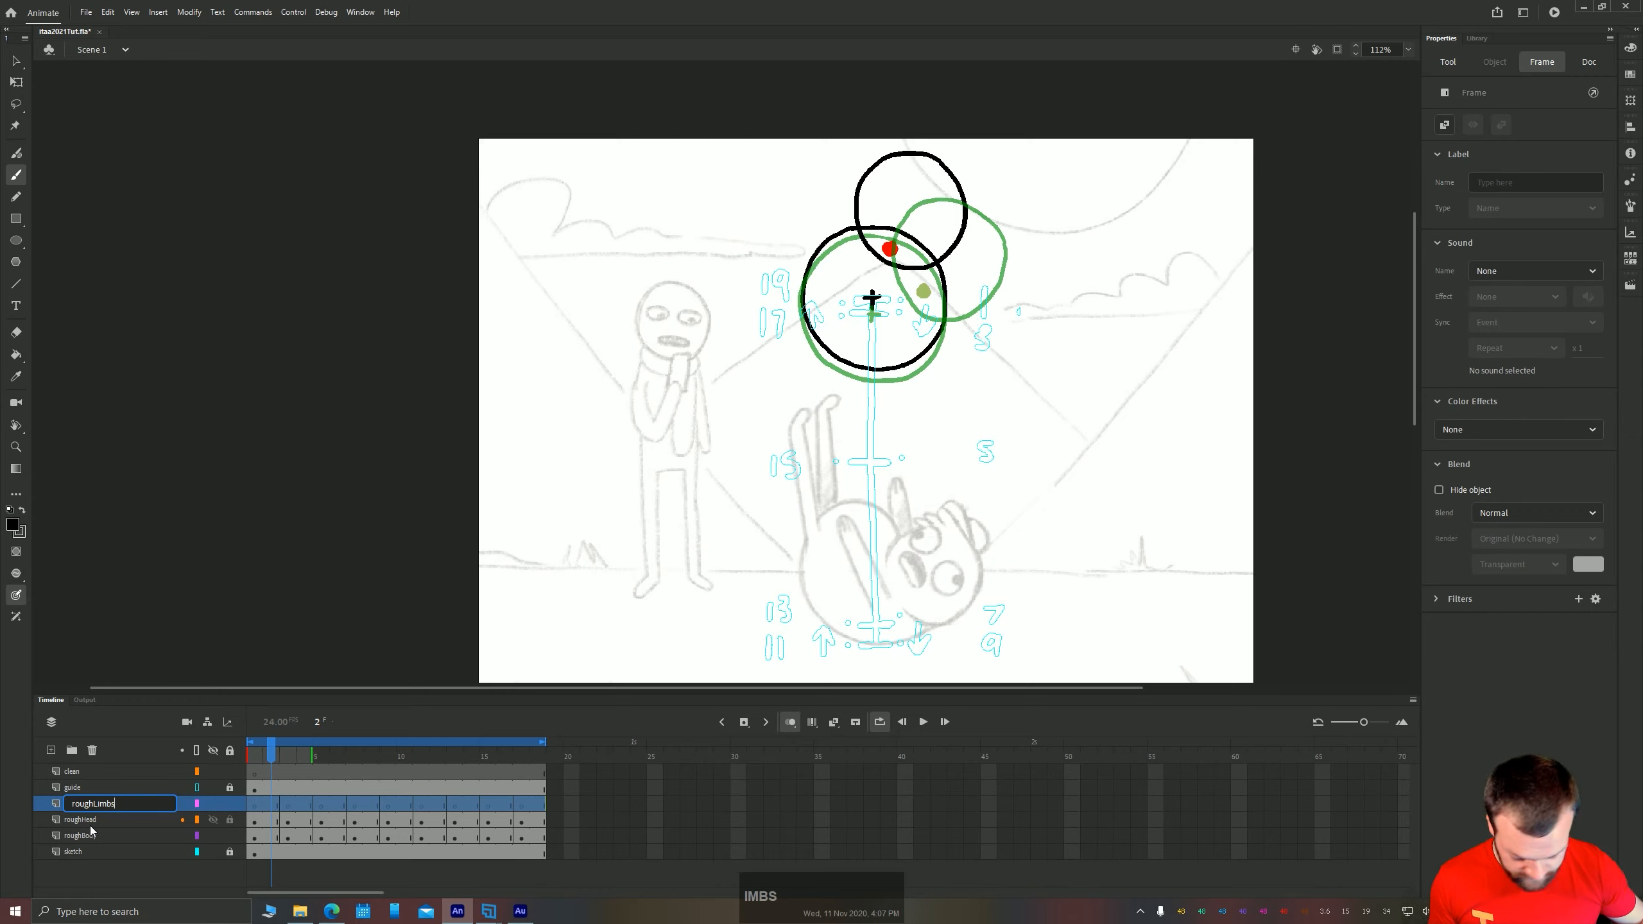
text(imbs)
key(Return)
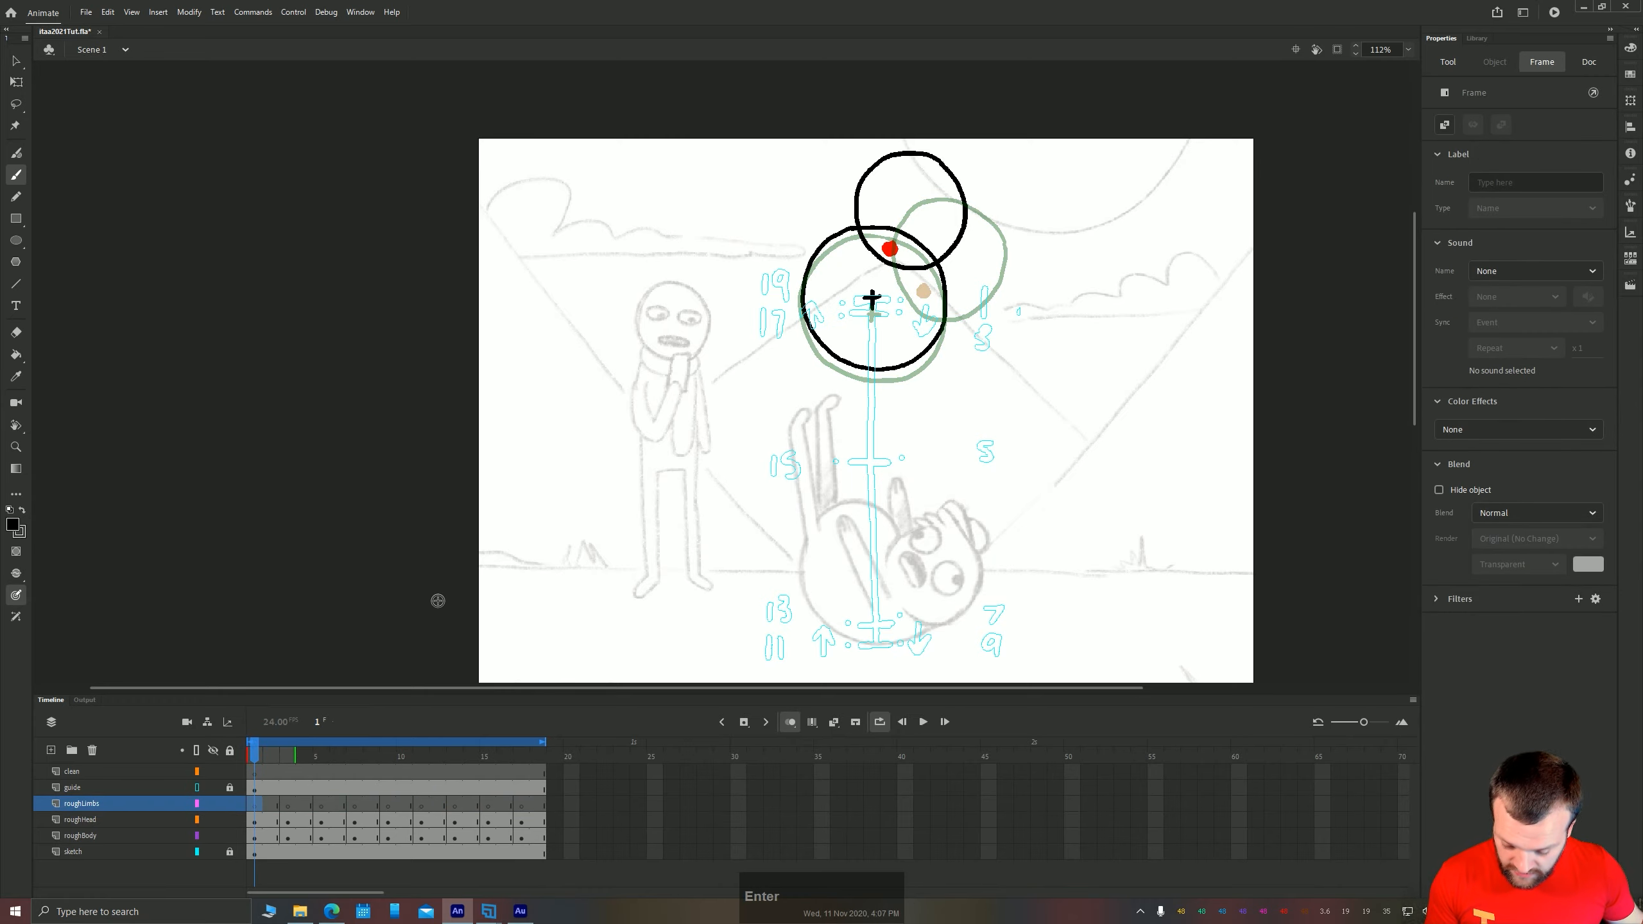
Turn off onion skinning and go to frame 7 on the roughLimbs layer
key(space)
drag(424, 554, 422, 511)
mouse_move(295, 757)
mouse_down()
mouse_move(464, 756)
mouse_move(292, 755)
mouse_move(376, 767)
mouse_move(398, 790)
mouse_move(438, 764)
mouse_move(408, 762)
mouse_up()
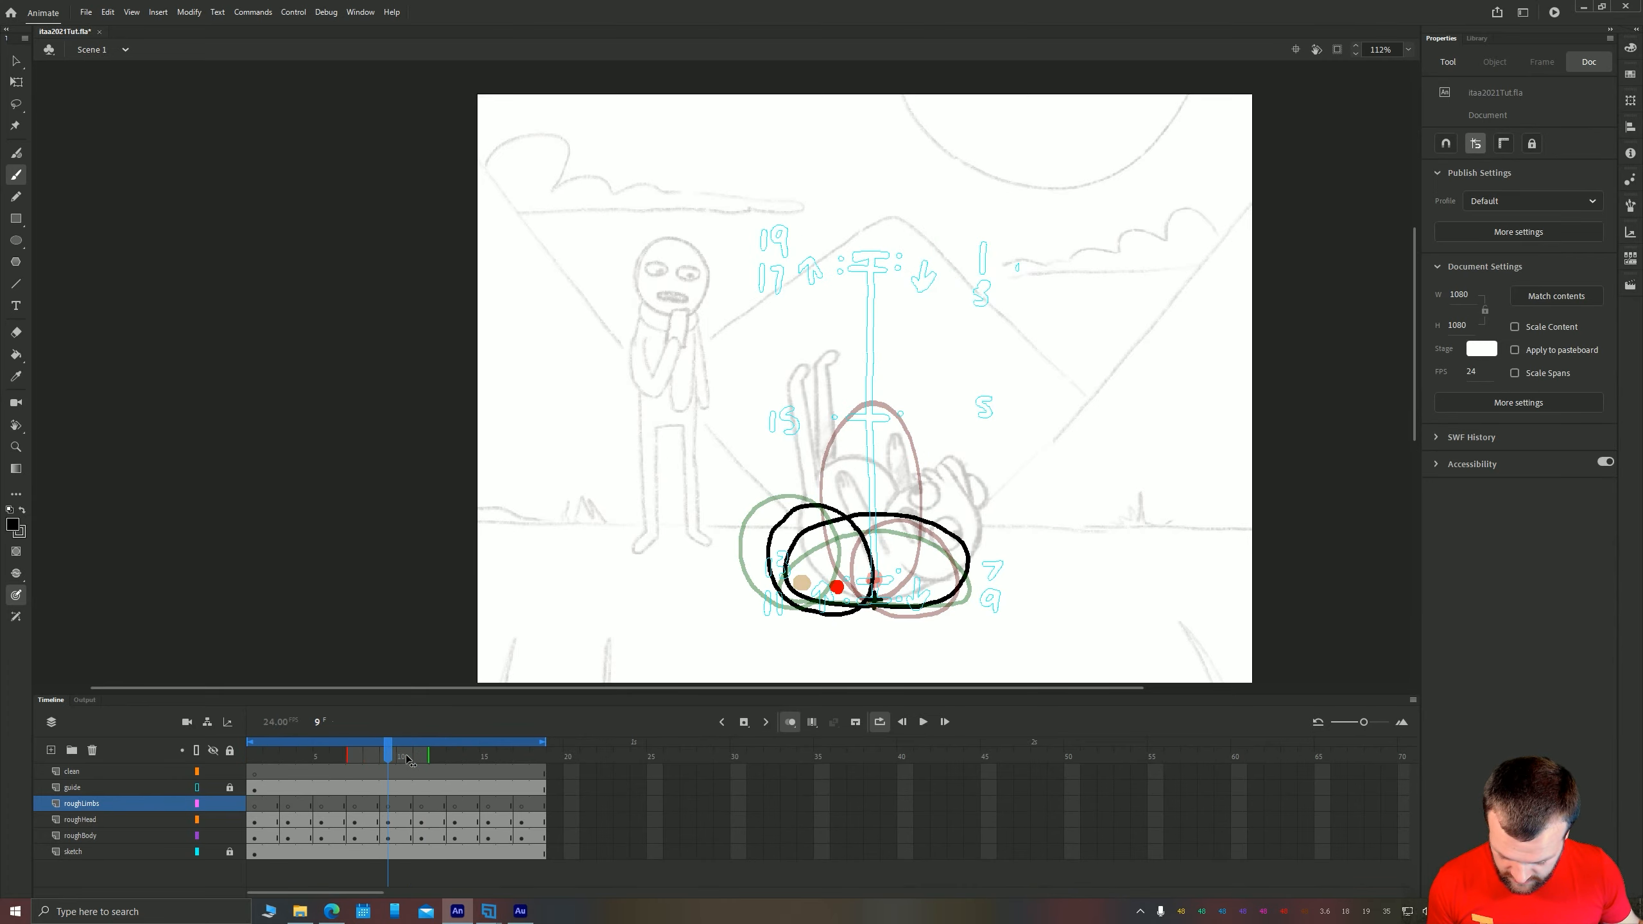
click(790, 721)
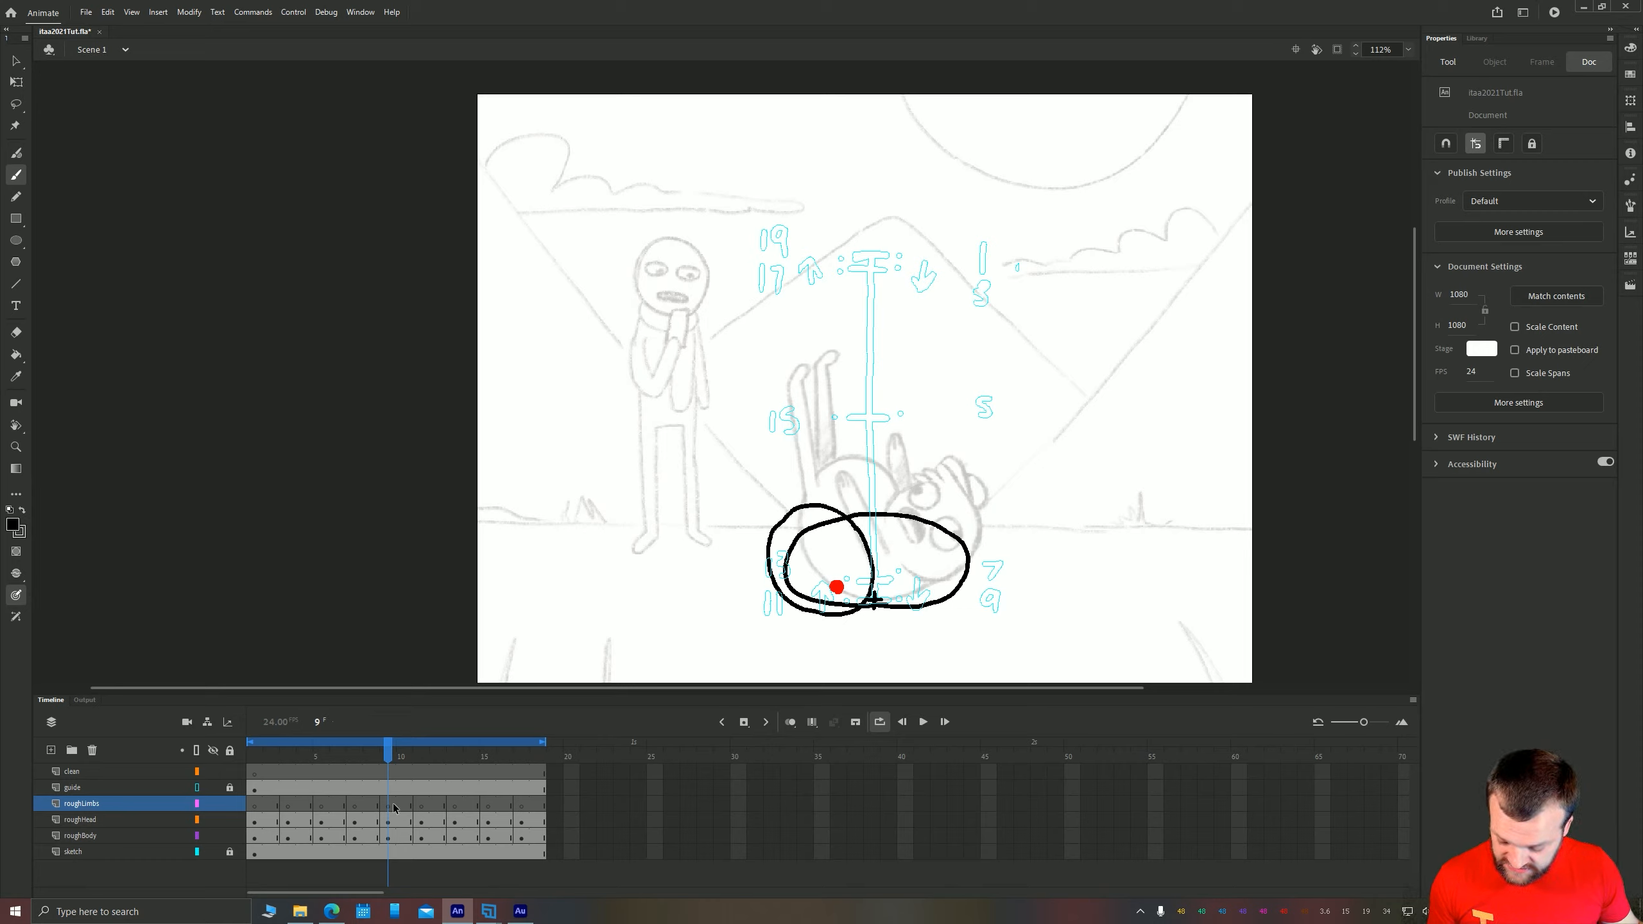
key(comma)
key(comma)
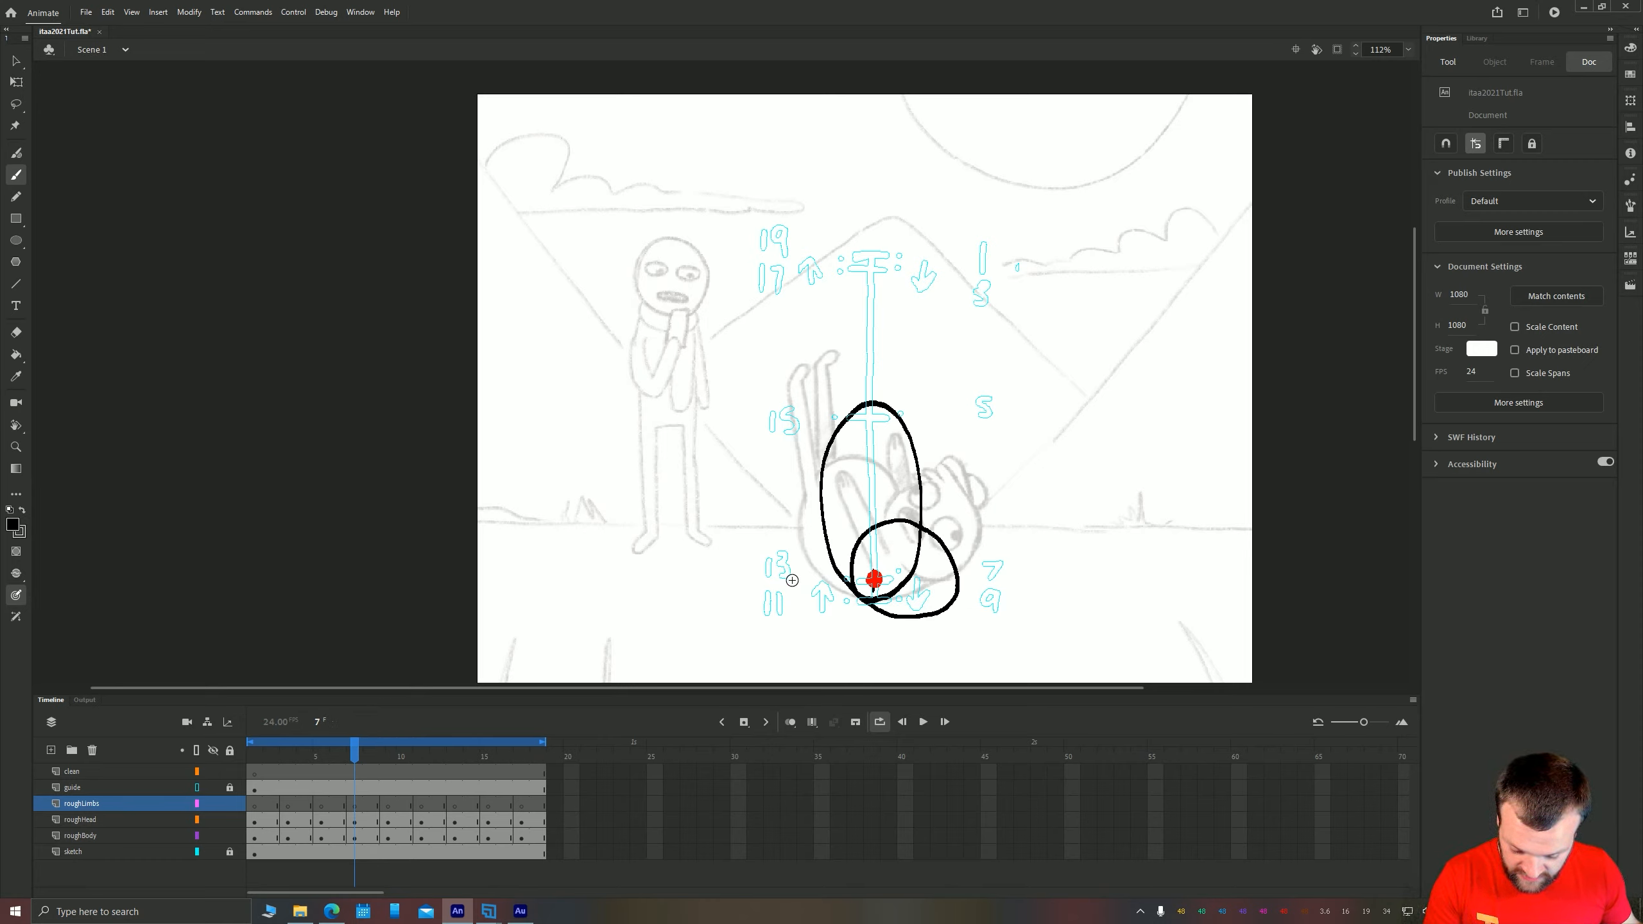
Draw annotation arrows on frame 7 of the roughLimbs layer, beside the standing figure and beneath the rough body
drag(700, 310, 699, 391)
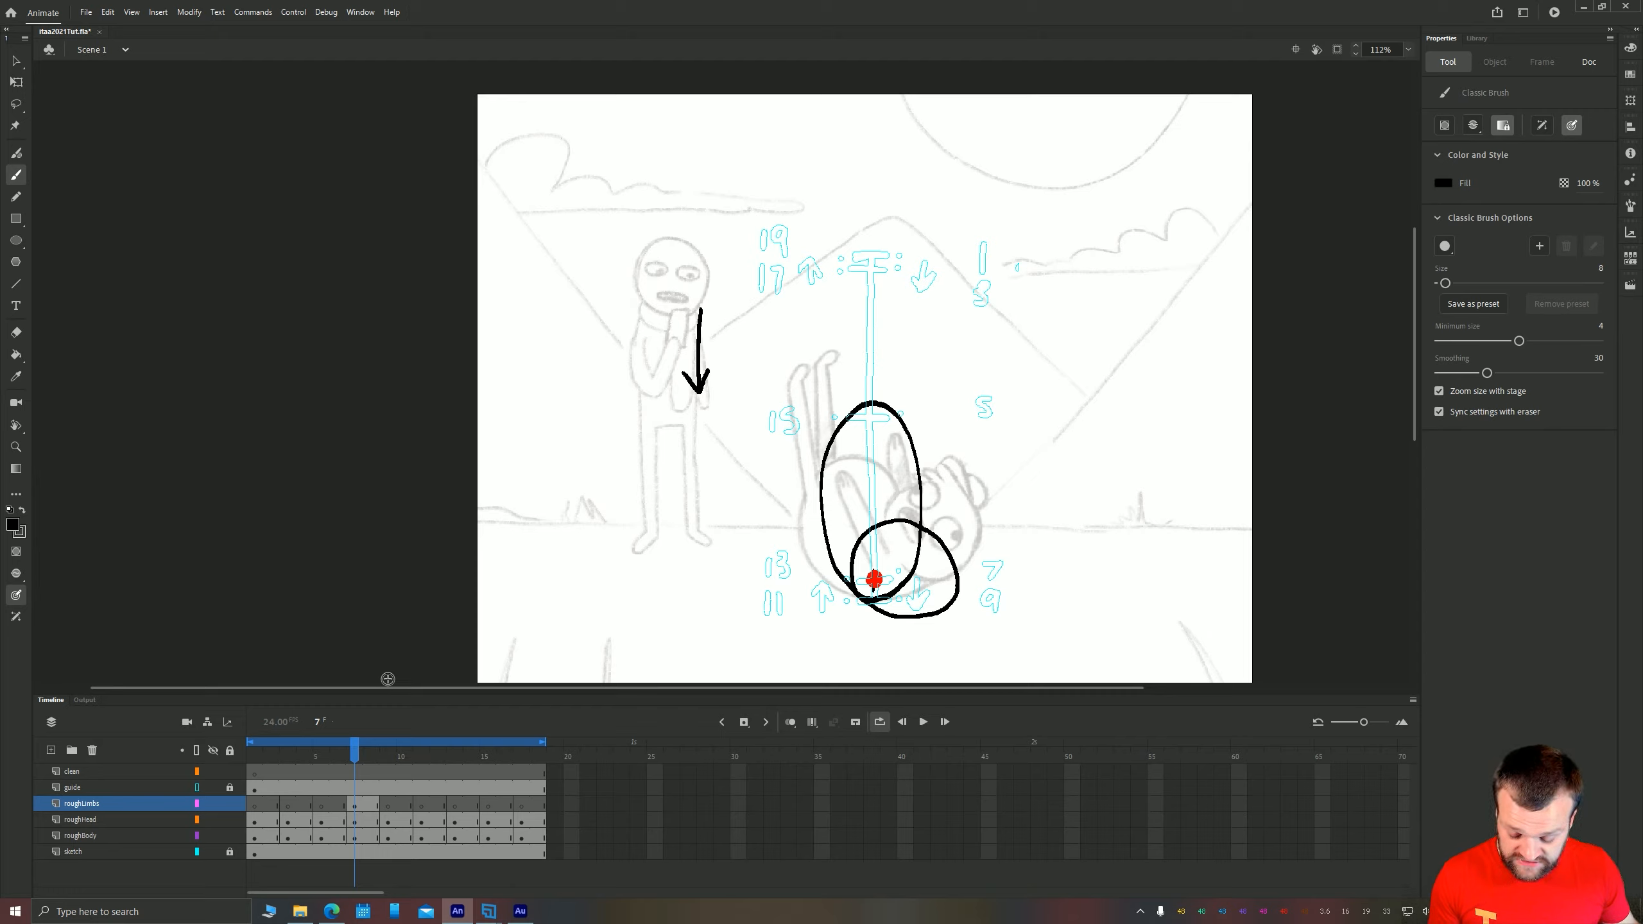
mouse_move(849, 624)
mouse_down()
mouse_move(822, 653)
mouse_move(851, 640)
mouse_up()
click(342, 810)
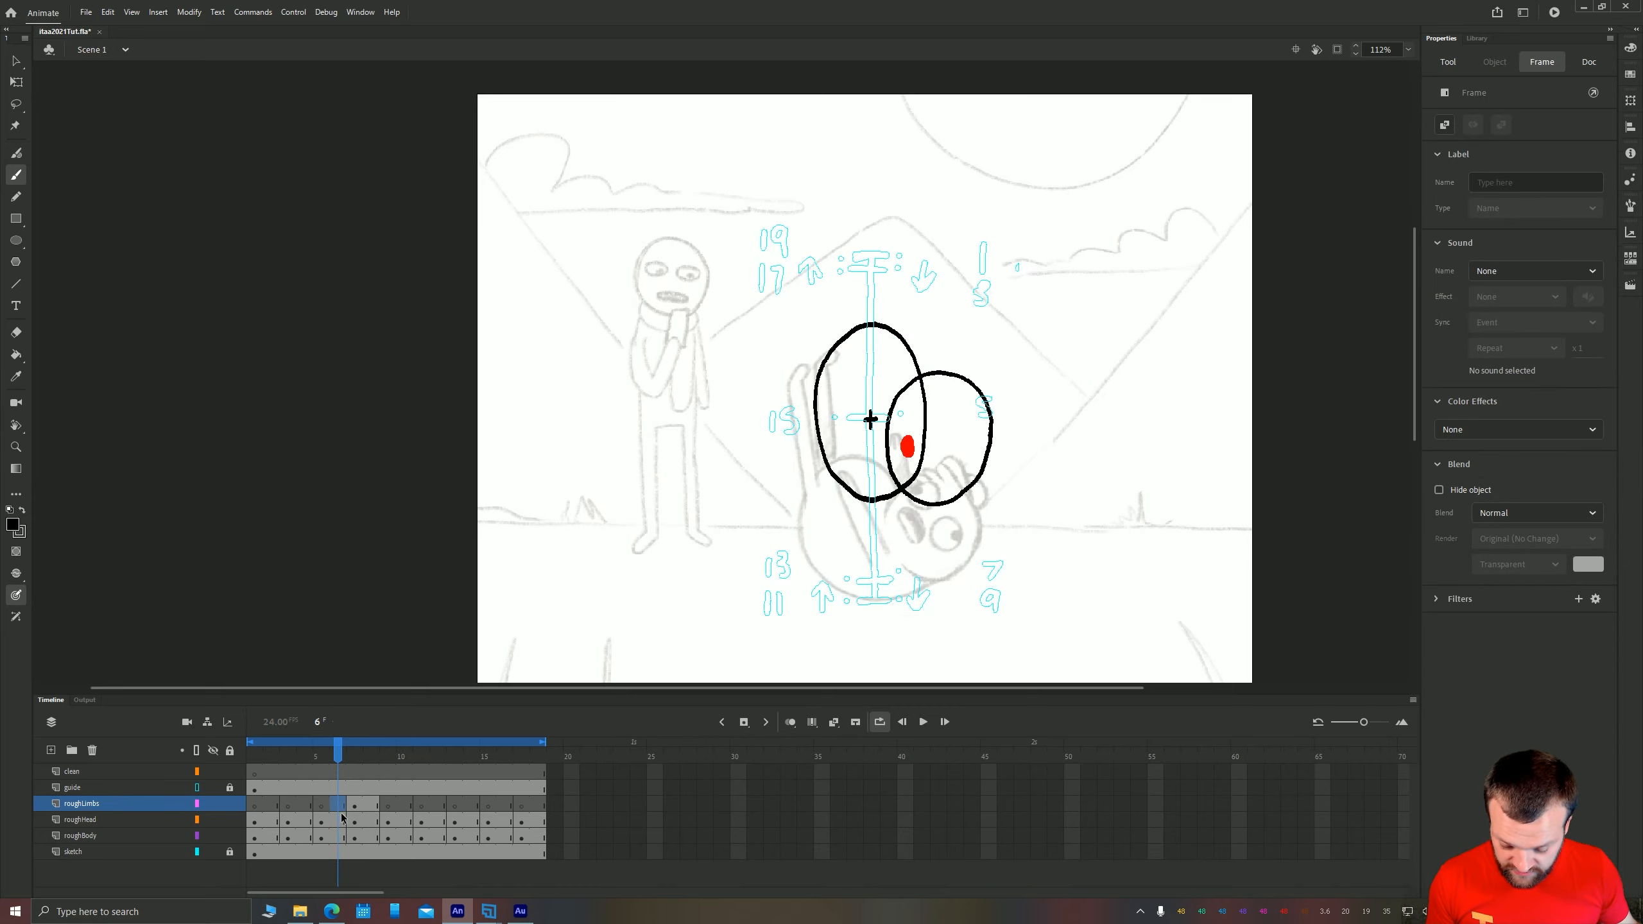
click(358, 809)
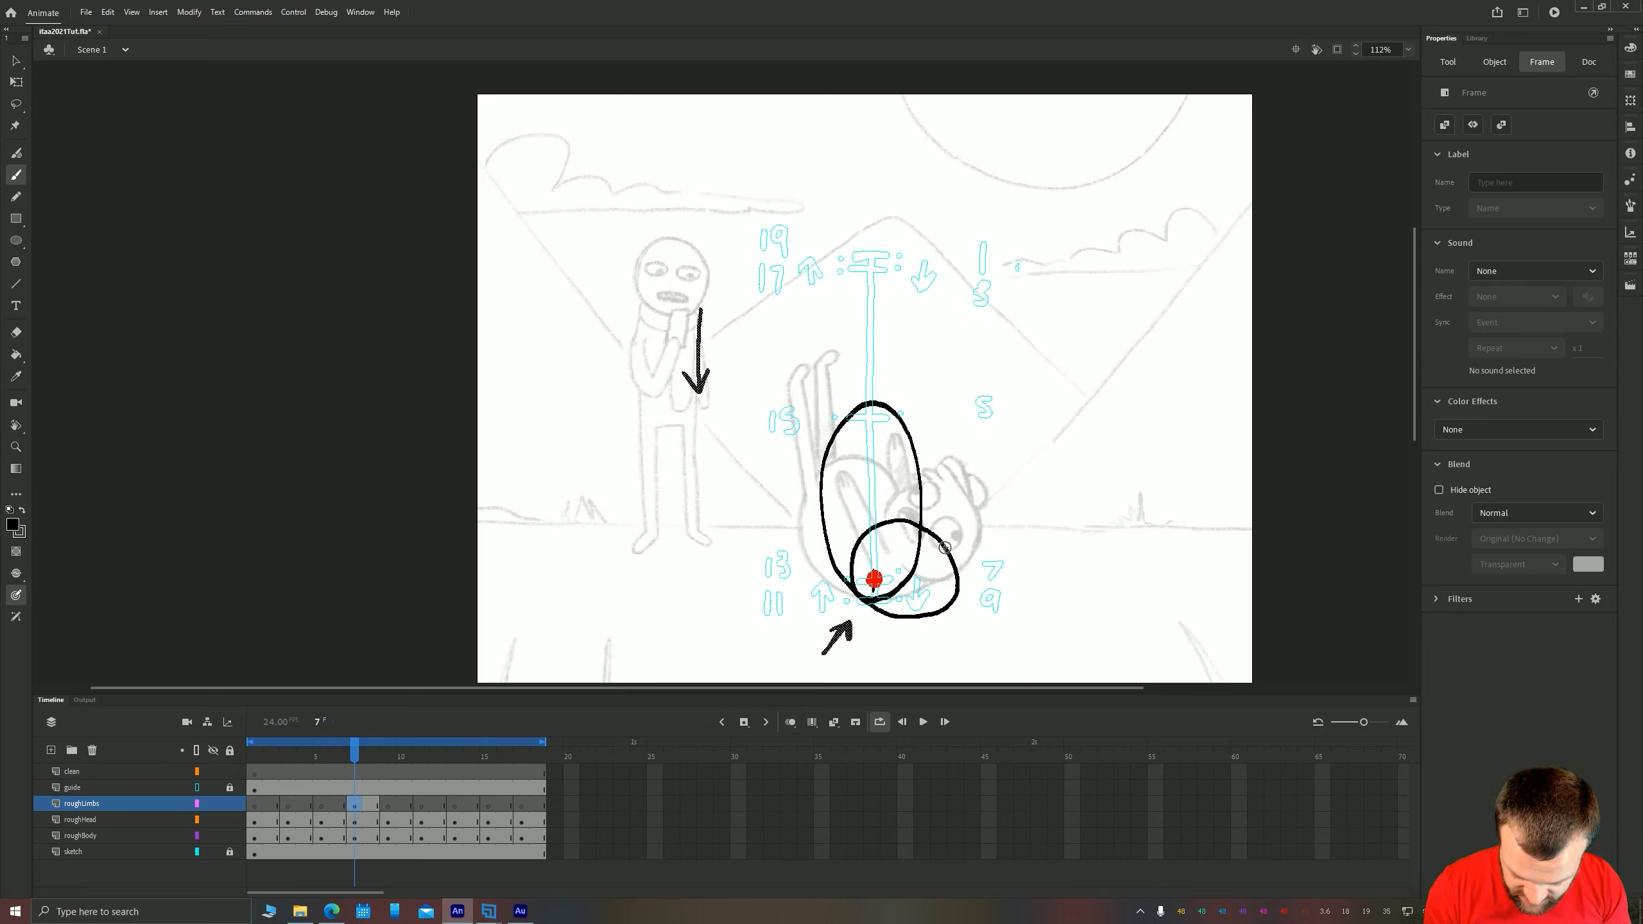
Mark the two arm attachment points with small crosses on frames 7 and 5 of the roughLimbs layer
drag(911, 542, 916, 548)
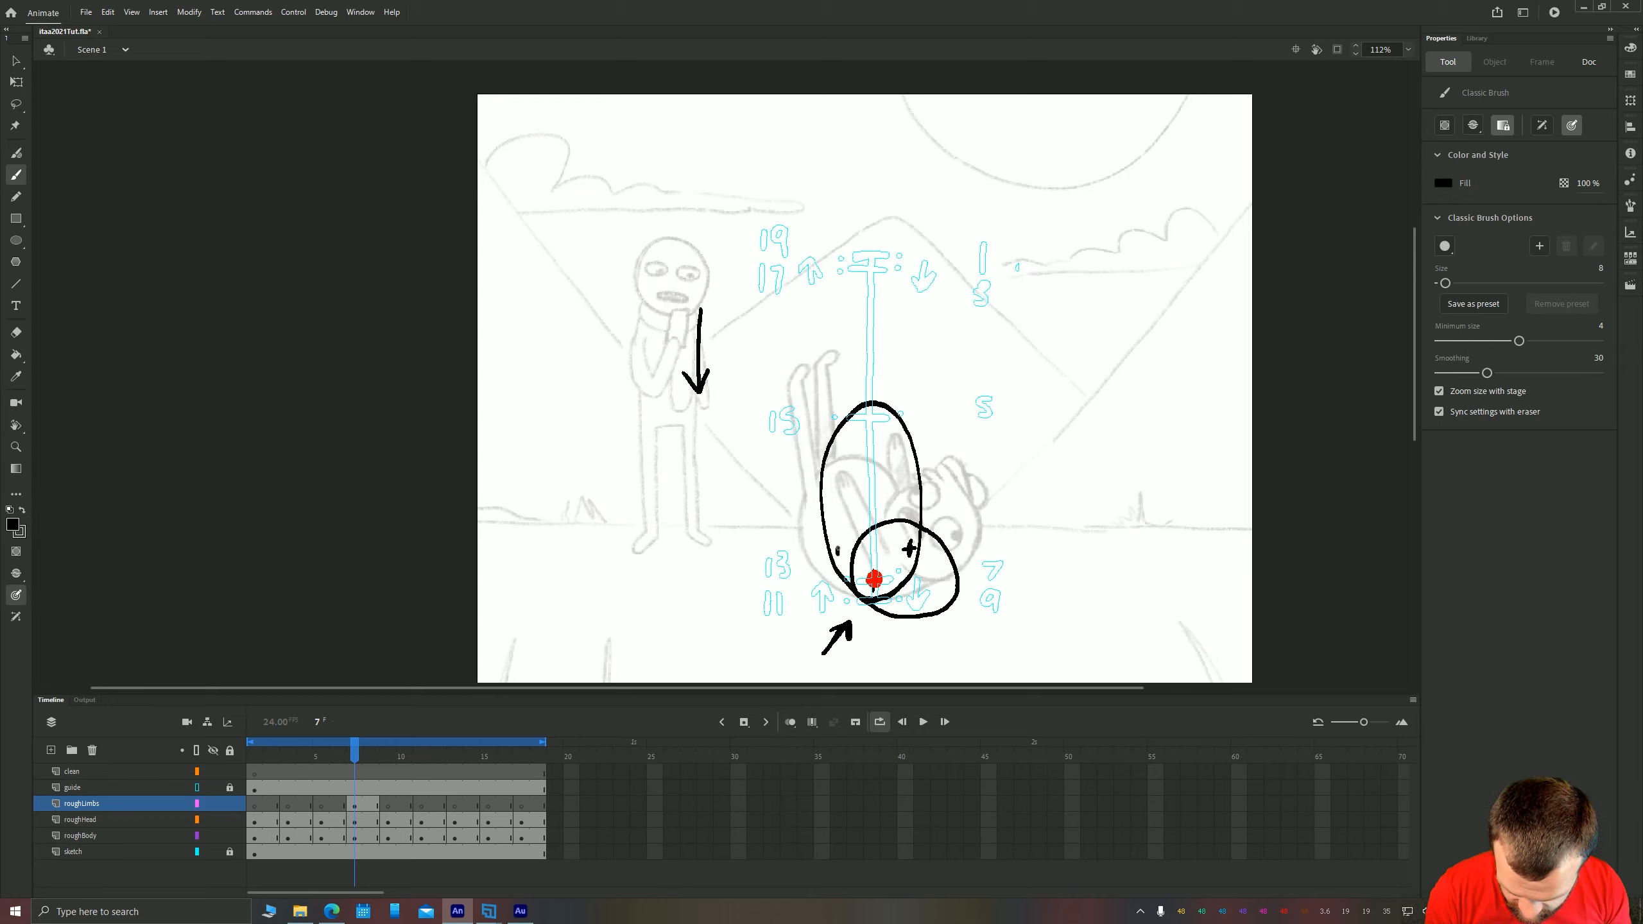
click(326, 804)
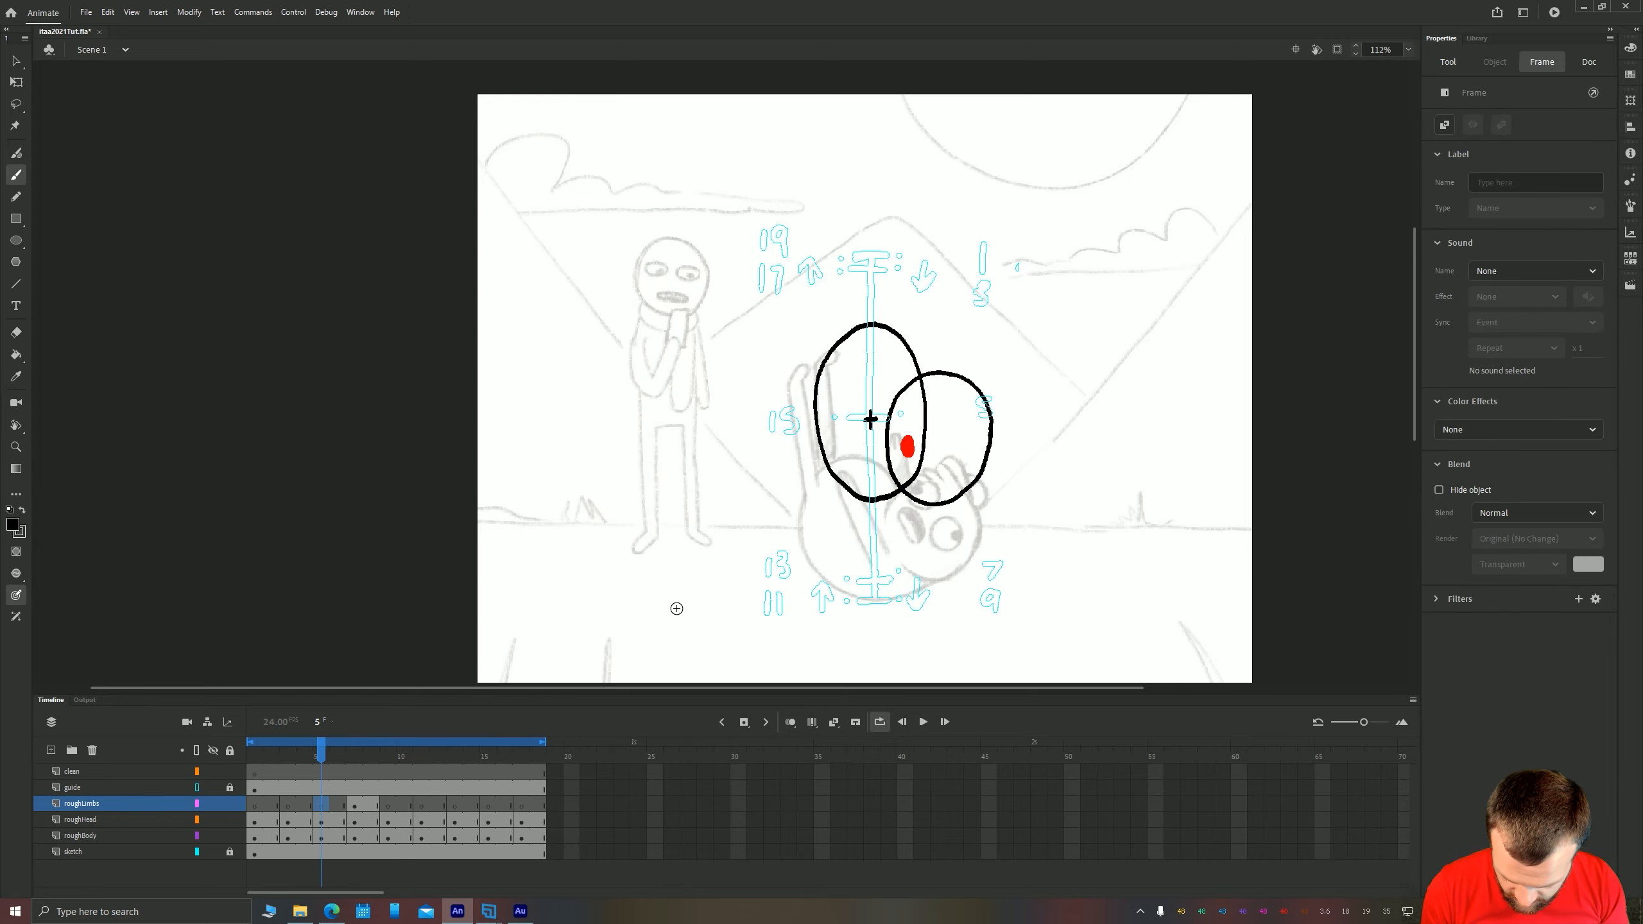
mouse_move(869, 479)
mouse_down()
mouse_move(880, 463)
mouse_move(879, 480)
mouse_up()
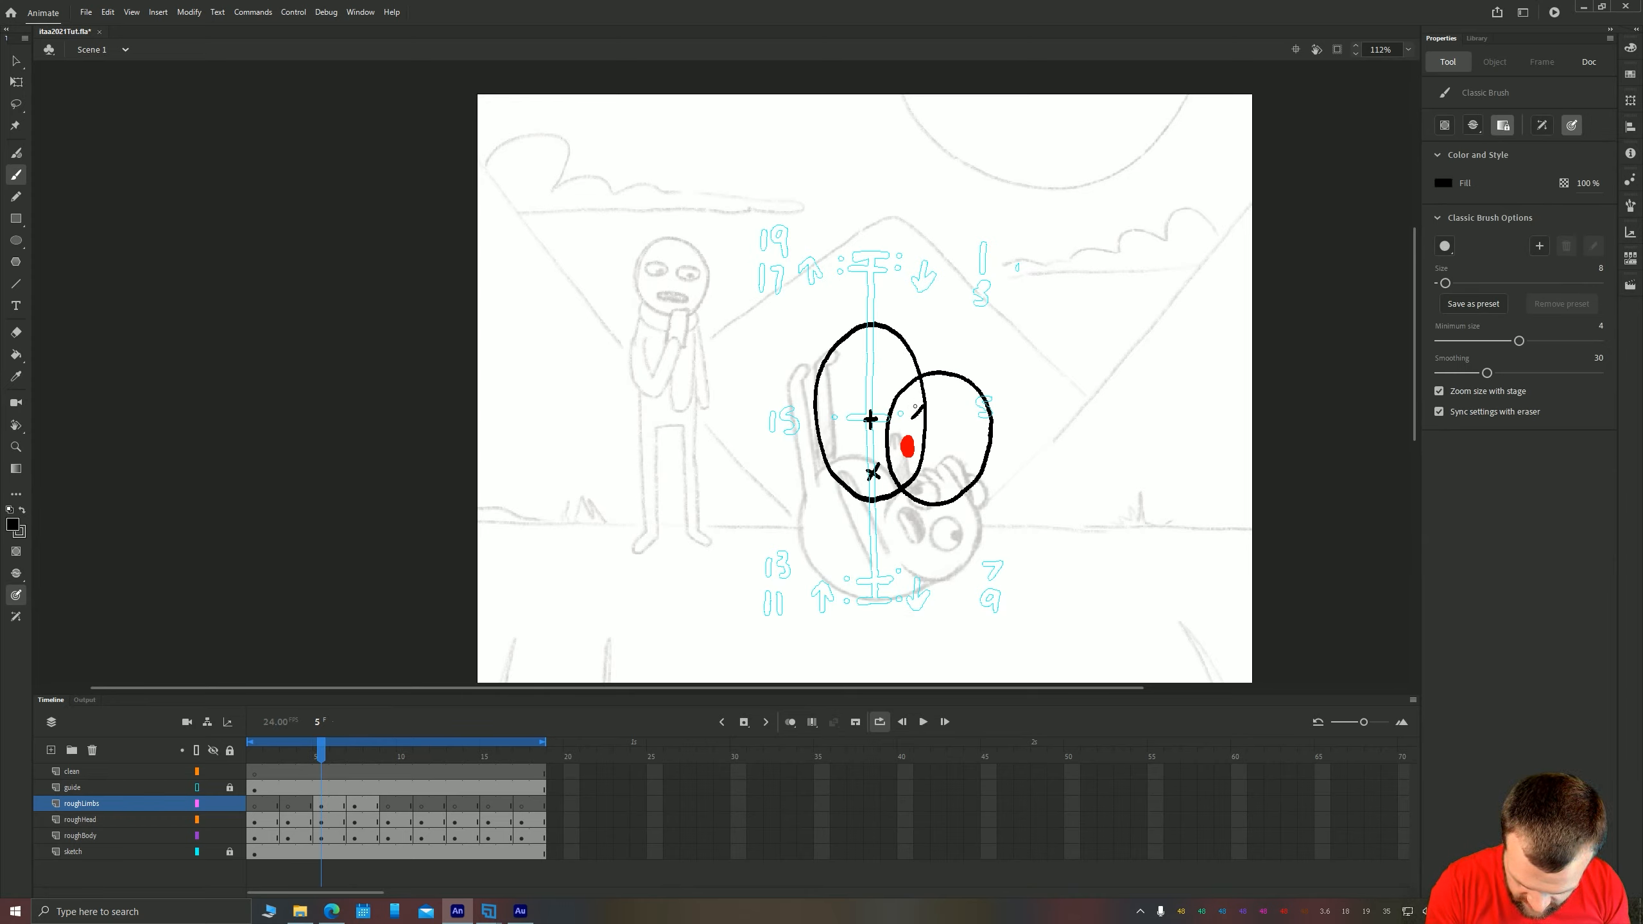
Draw both raised arms on frame 7 of roughLimbs, one rising above the head circle and one across the body oval
click(354, 804)
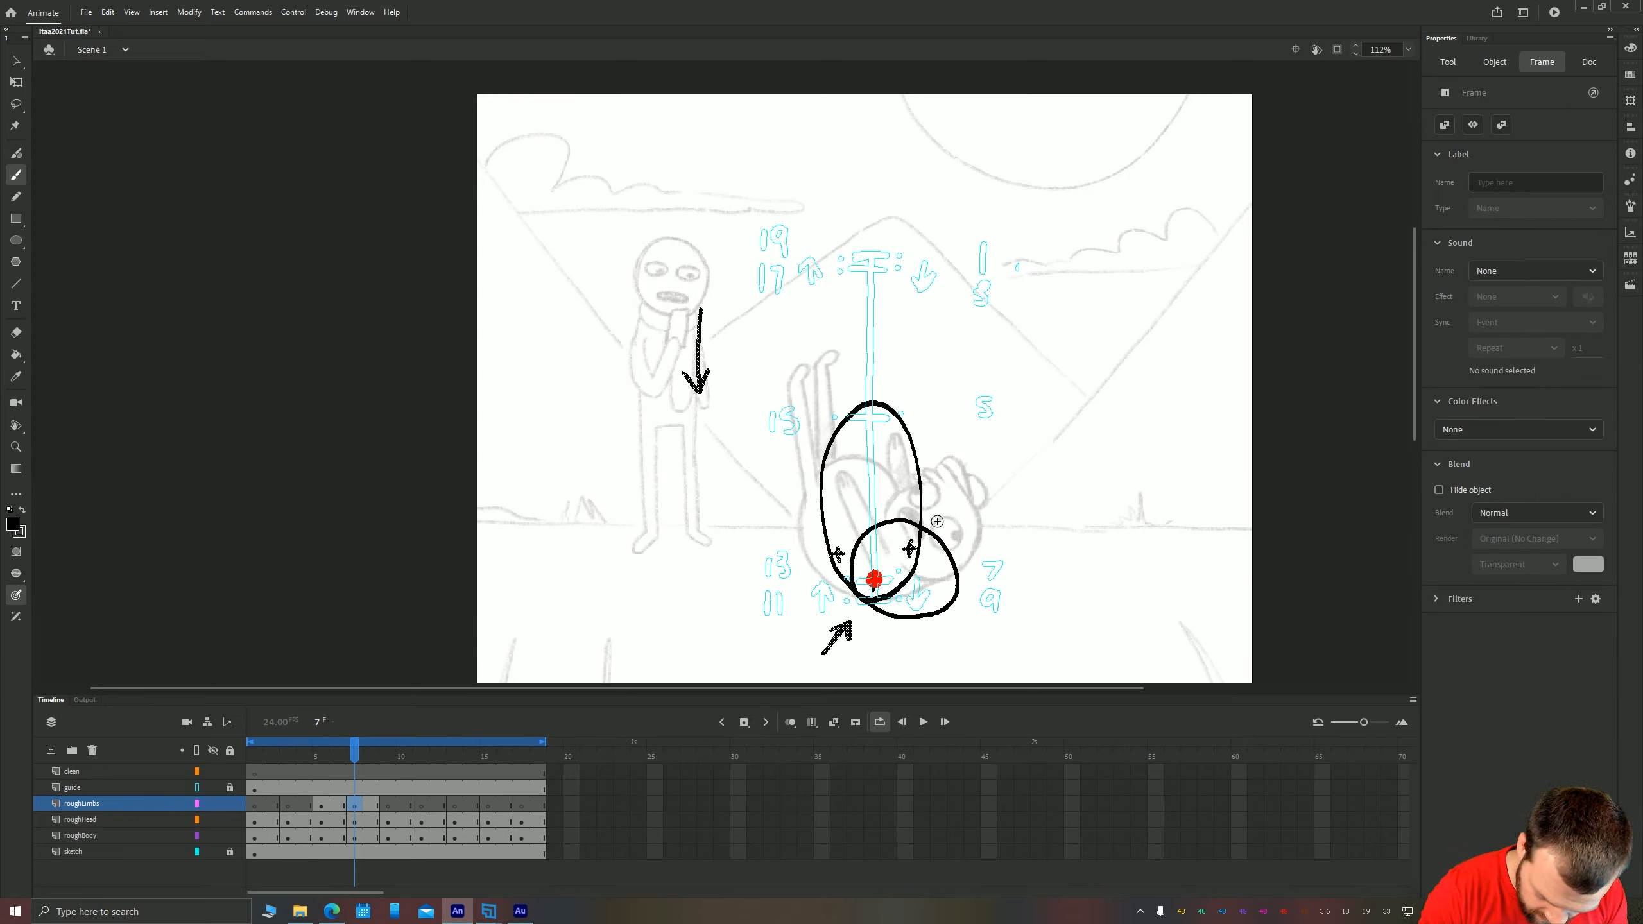
click(931, 528)
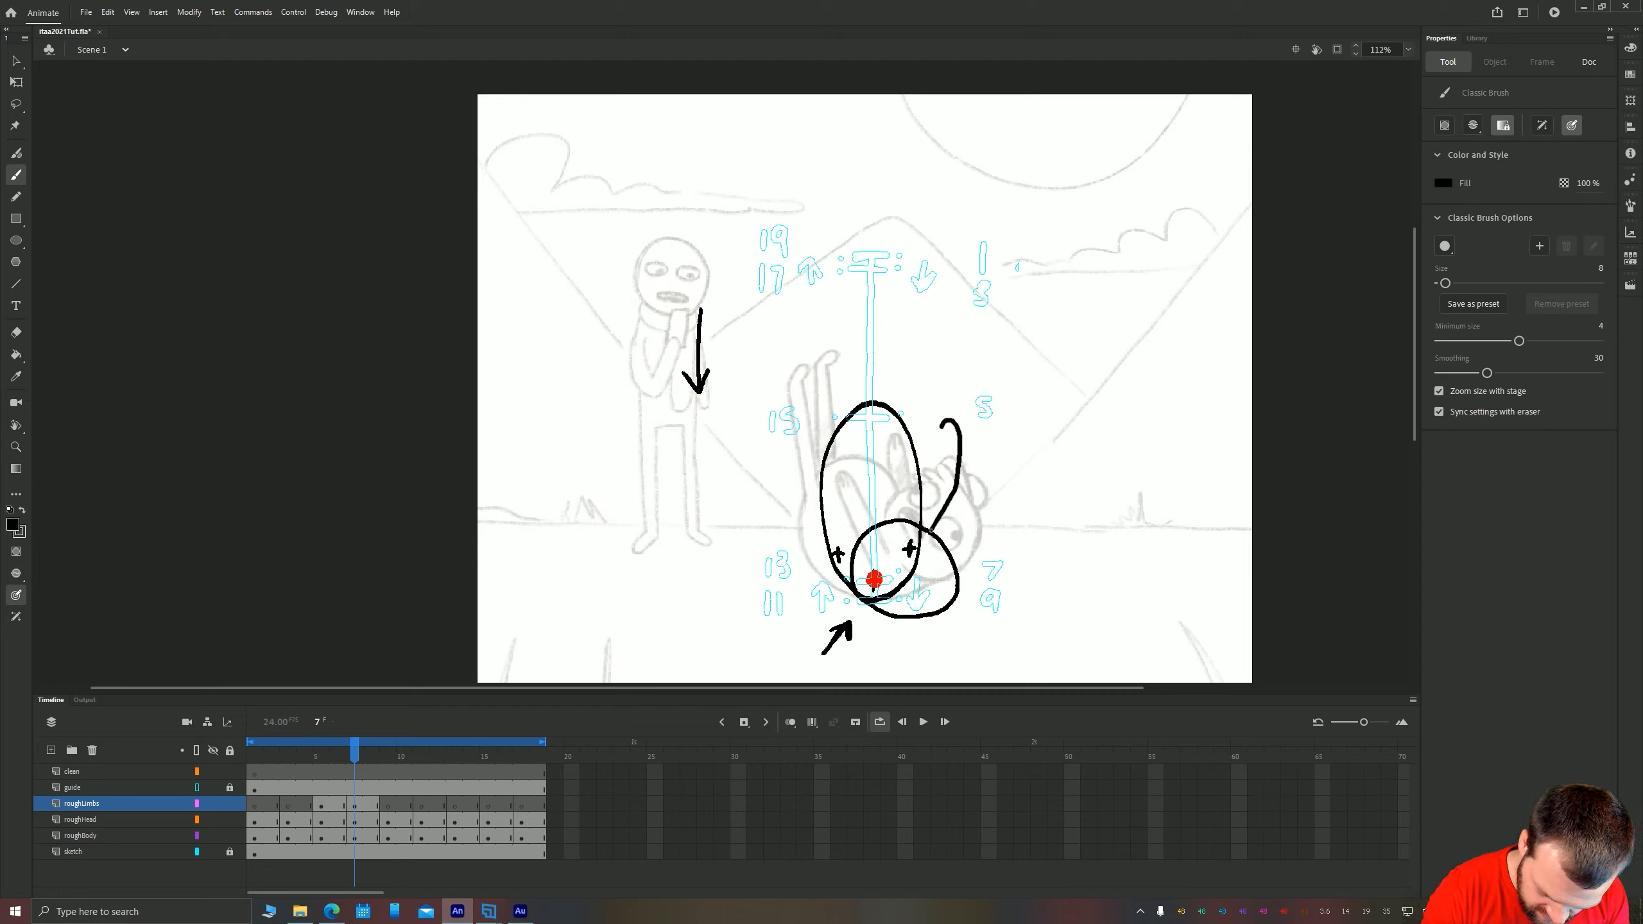
drag(936, 471, 921, 509)
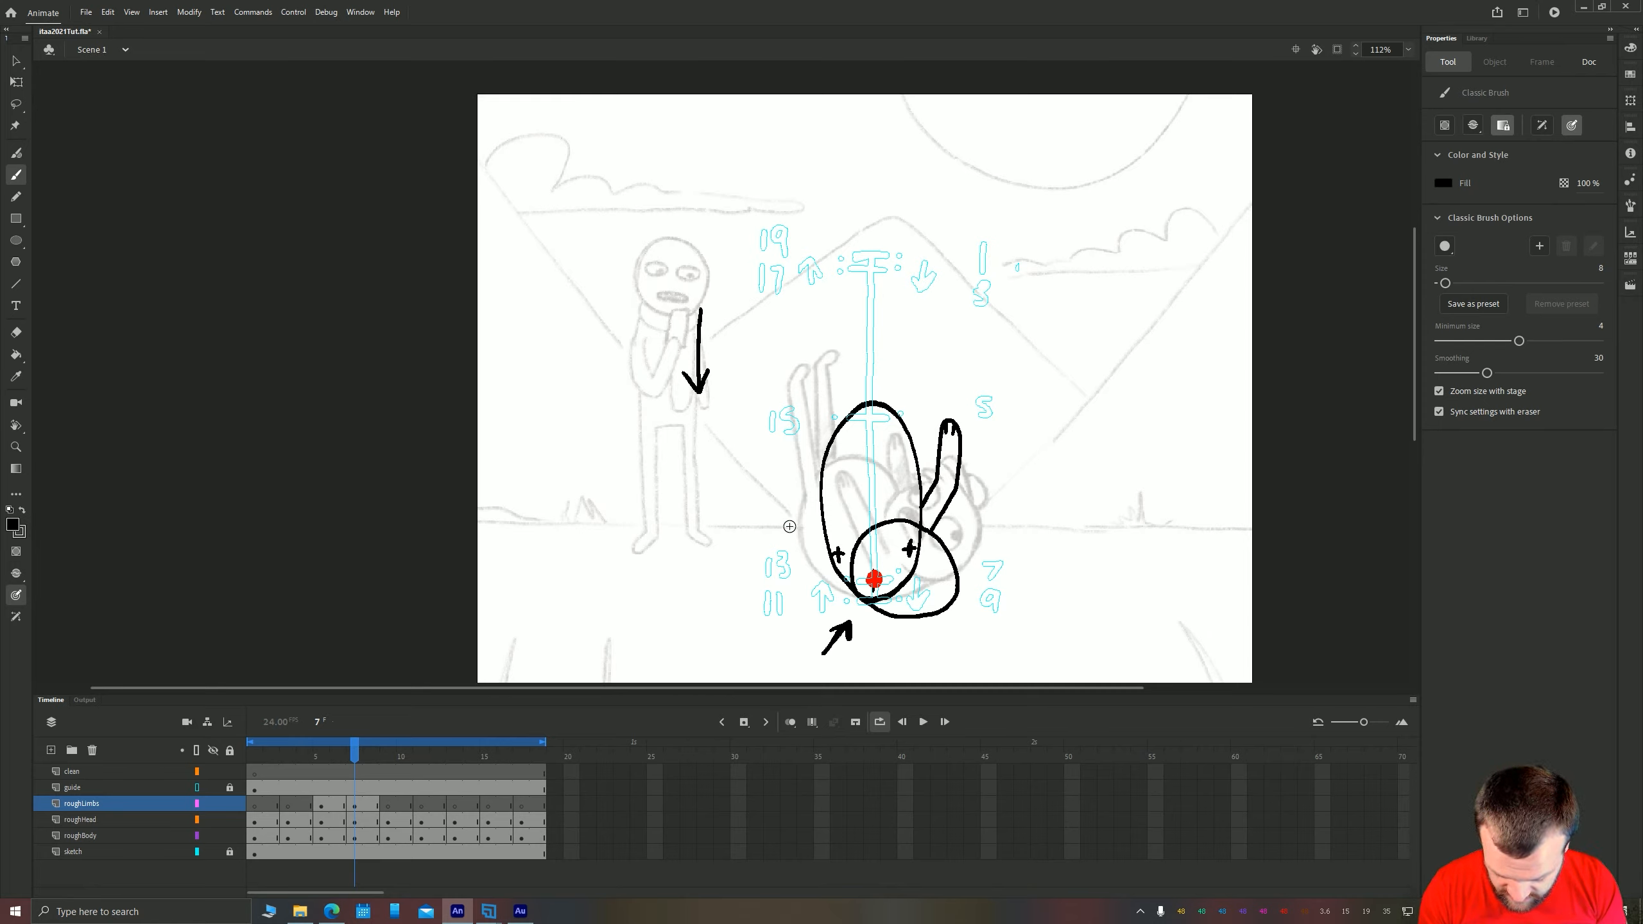
key(z)
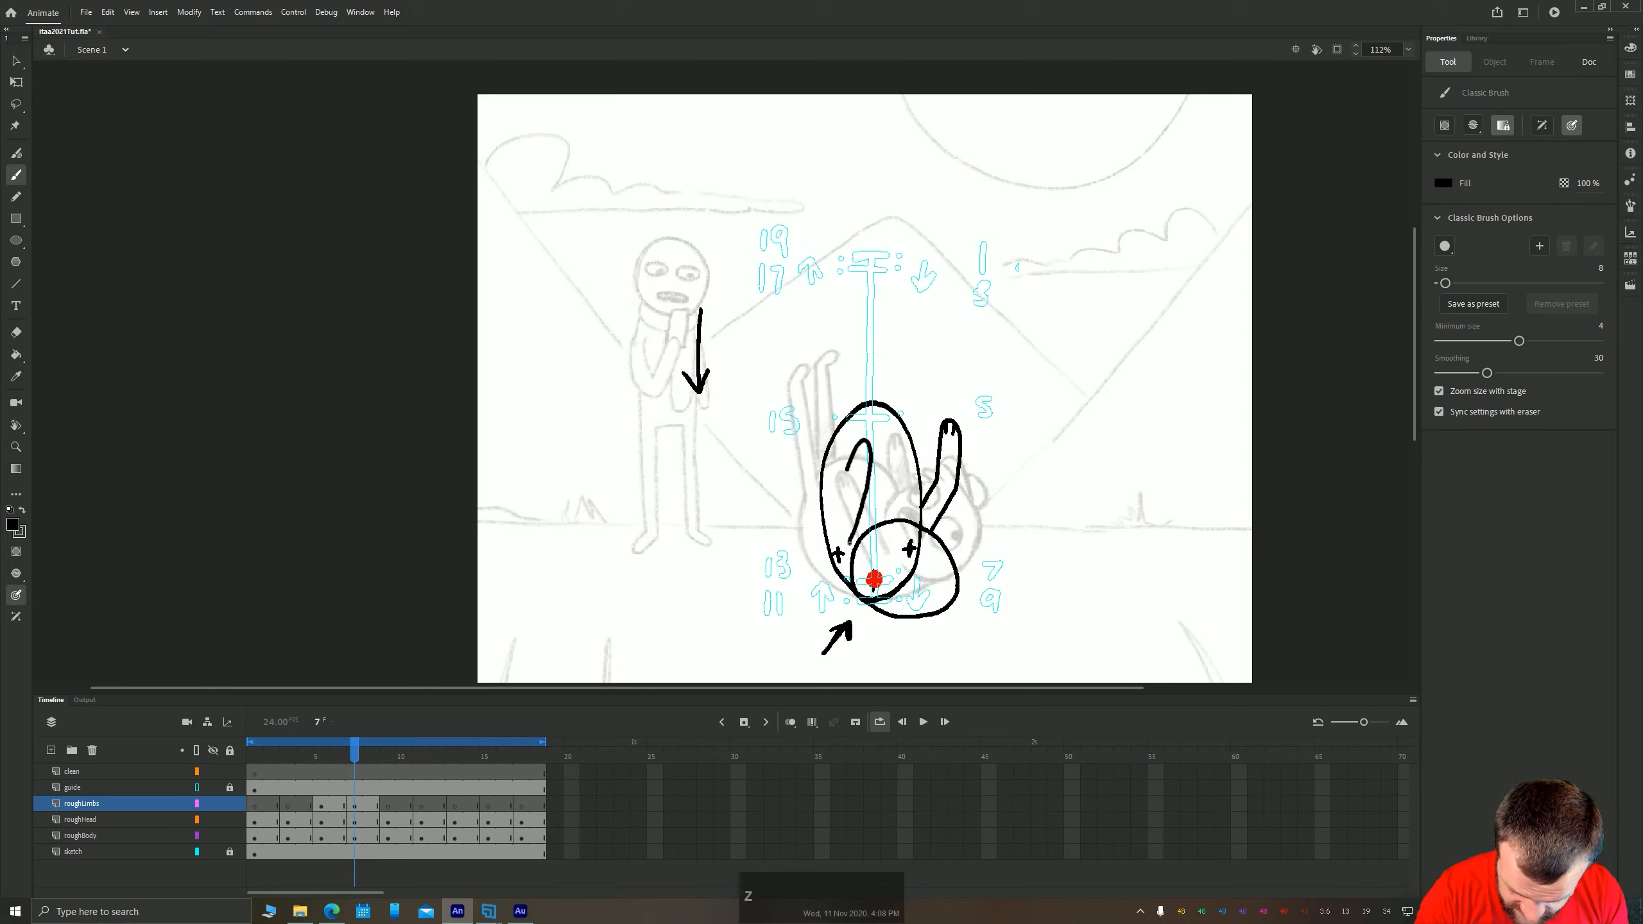
drag(848, 467, 832, 544)
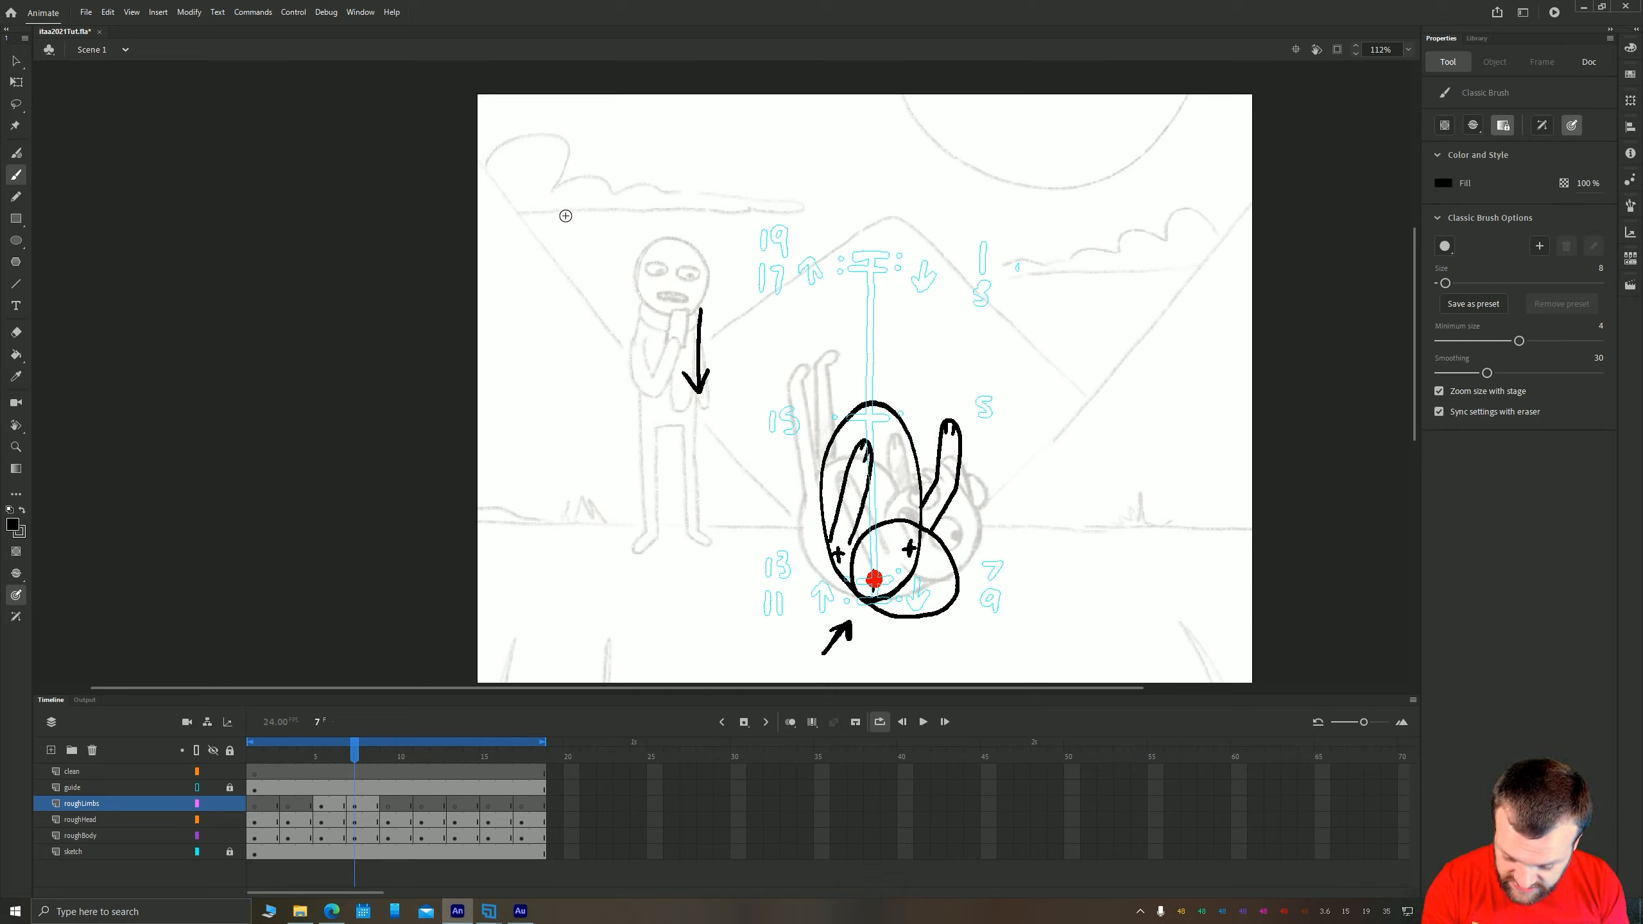
Sketch a demonstration spiral and arm by the standing figure, and delete all annotations from frame 7
mouse_move(582, 189)
mouse_down()
mouse_move(562, 263)
mouse_move(585, 235)
mouse_up()
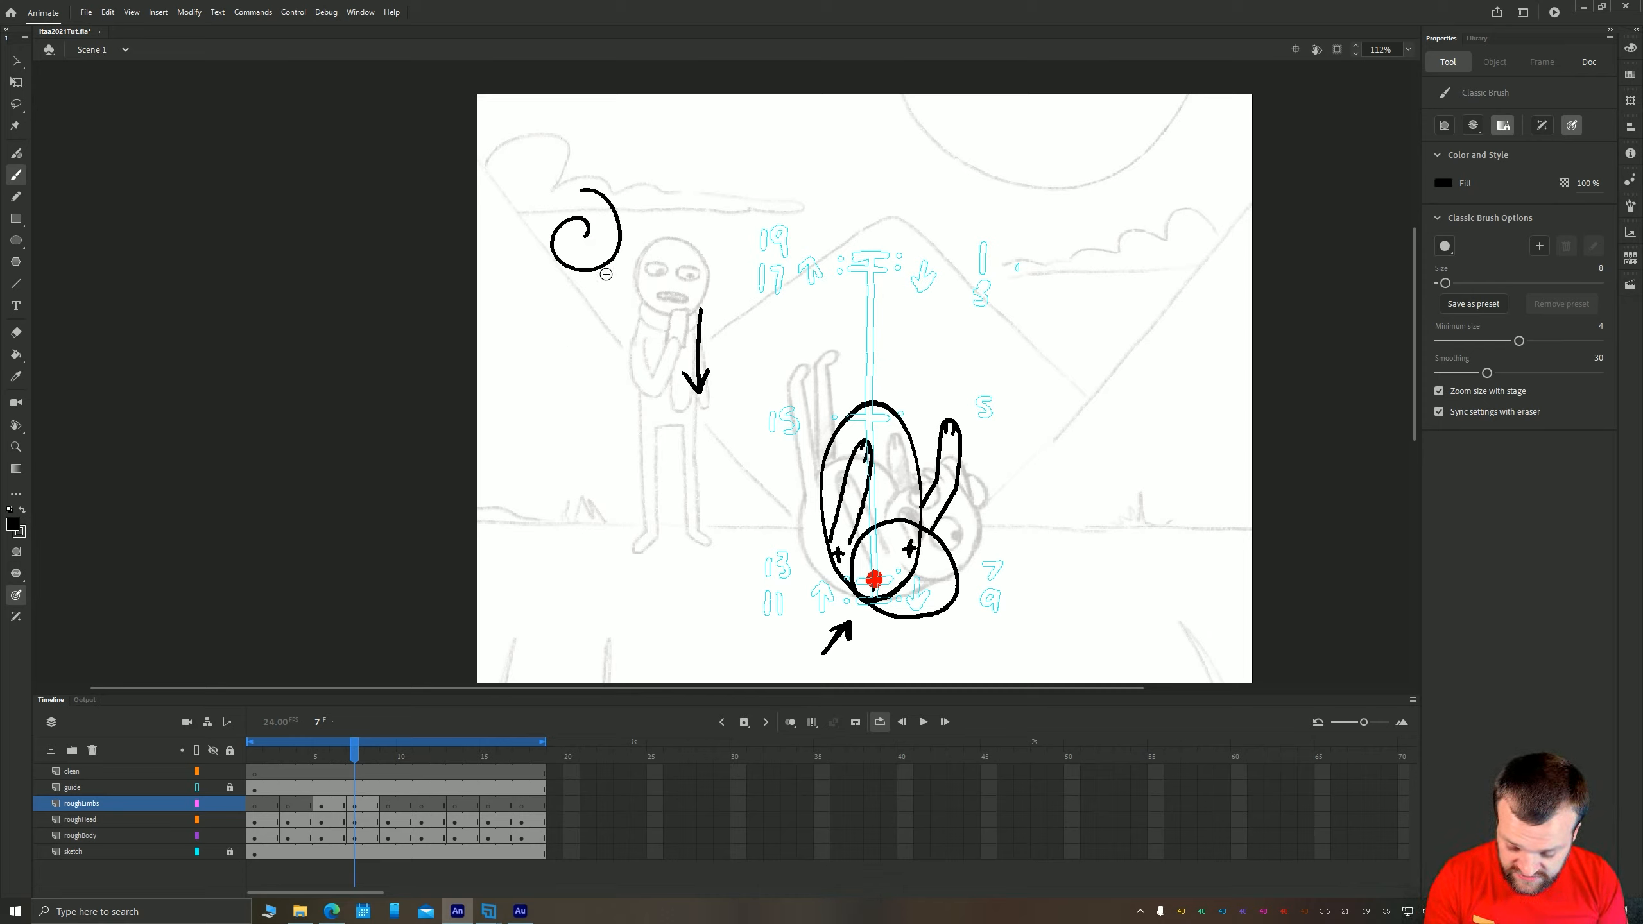
drag(618, 187, 626, 251)
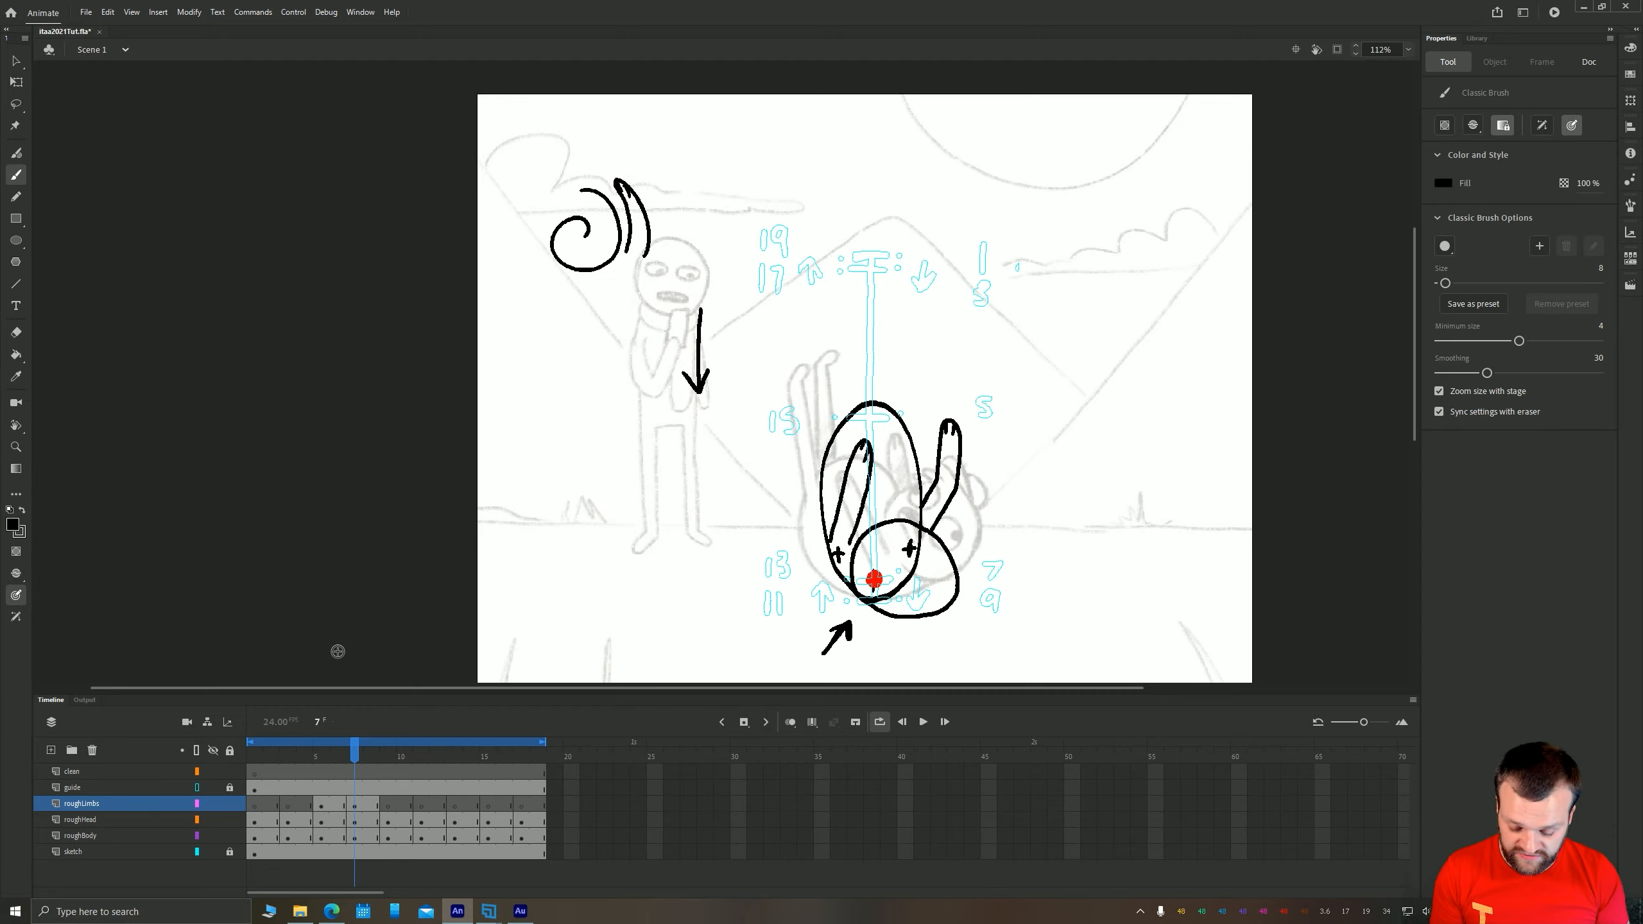
key(v)
drag(524, 128, 760, 478)
key(Delete)
drag(795, 614, 878, 676)
key(Delete)
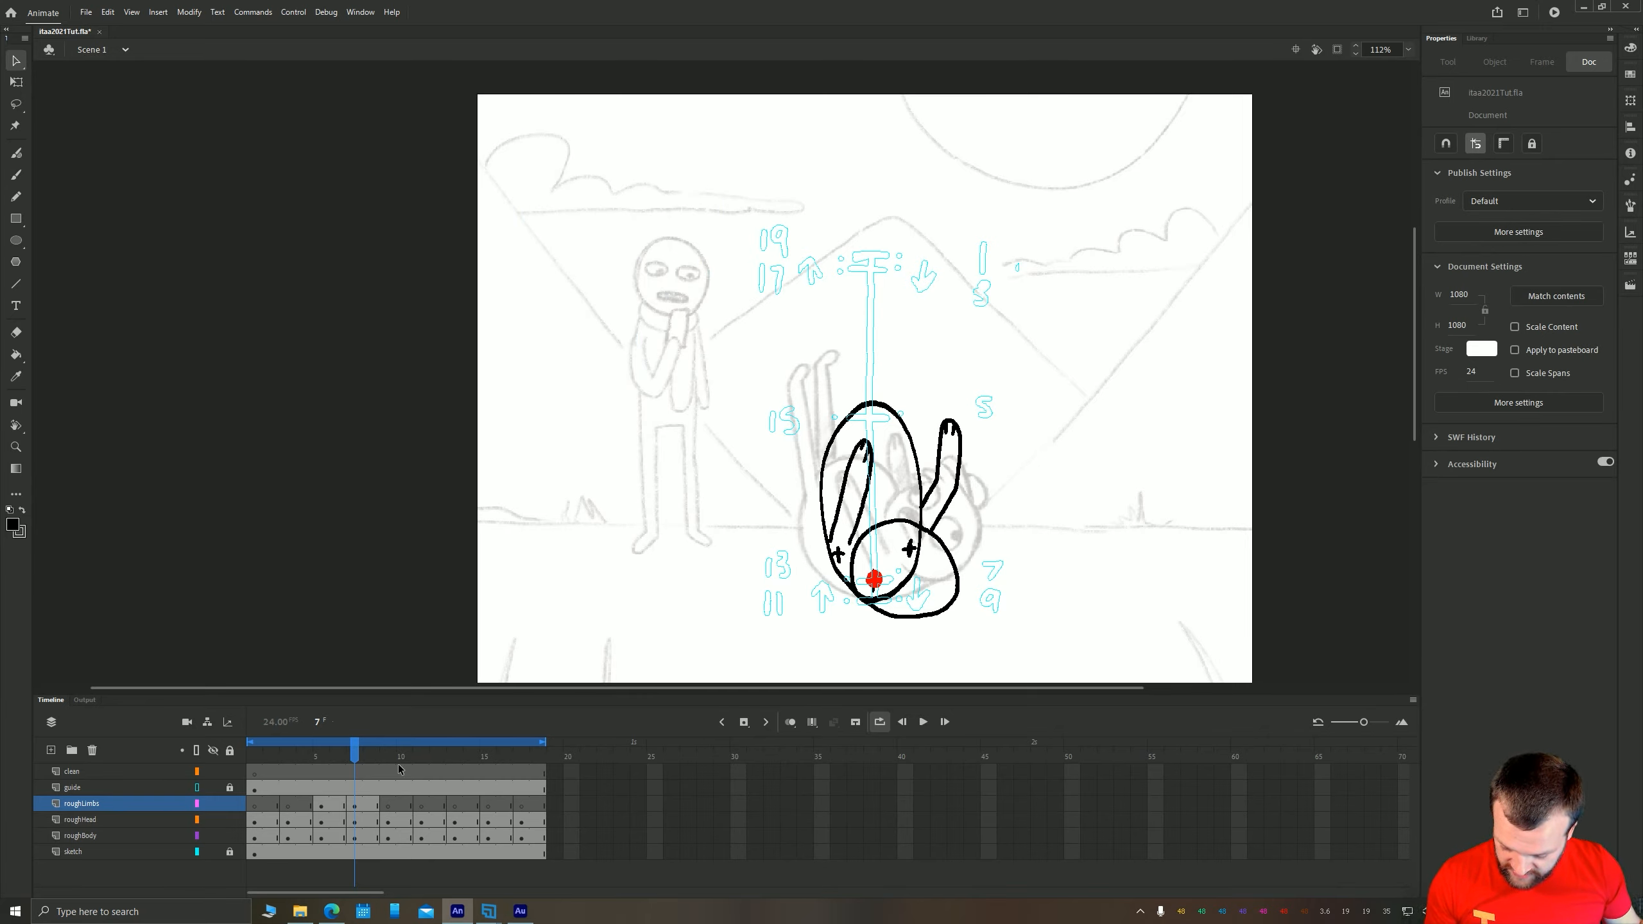
Turn on onion skinning at frame 5 of the roughLimbs layer and hide the sketch layer
click(324, 806)
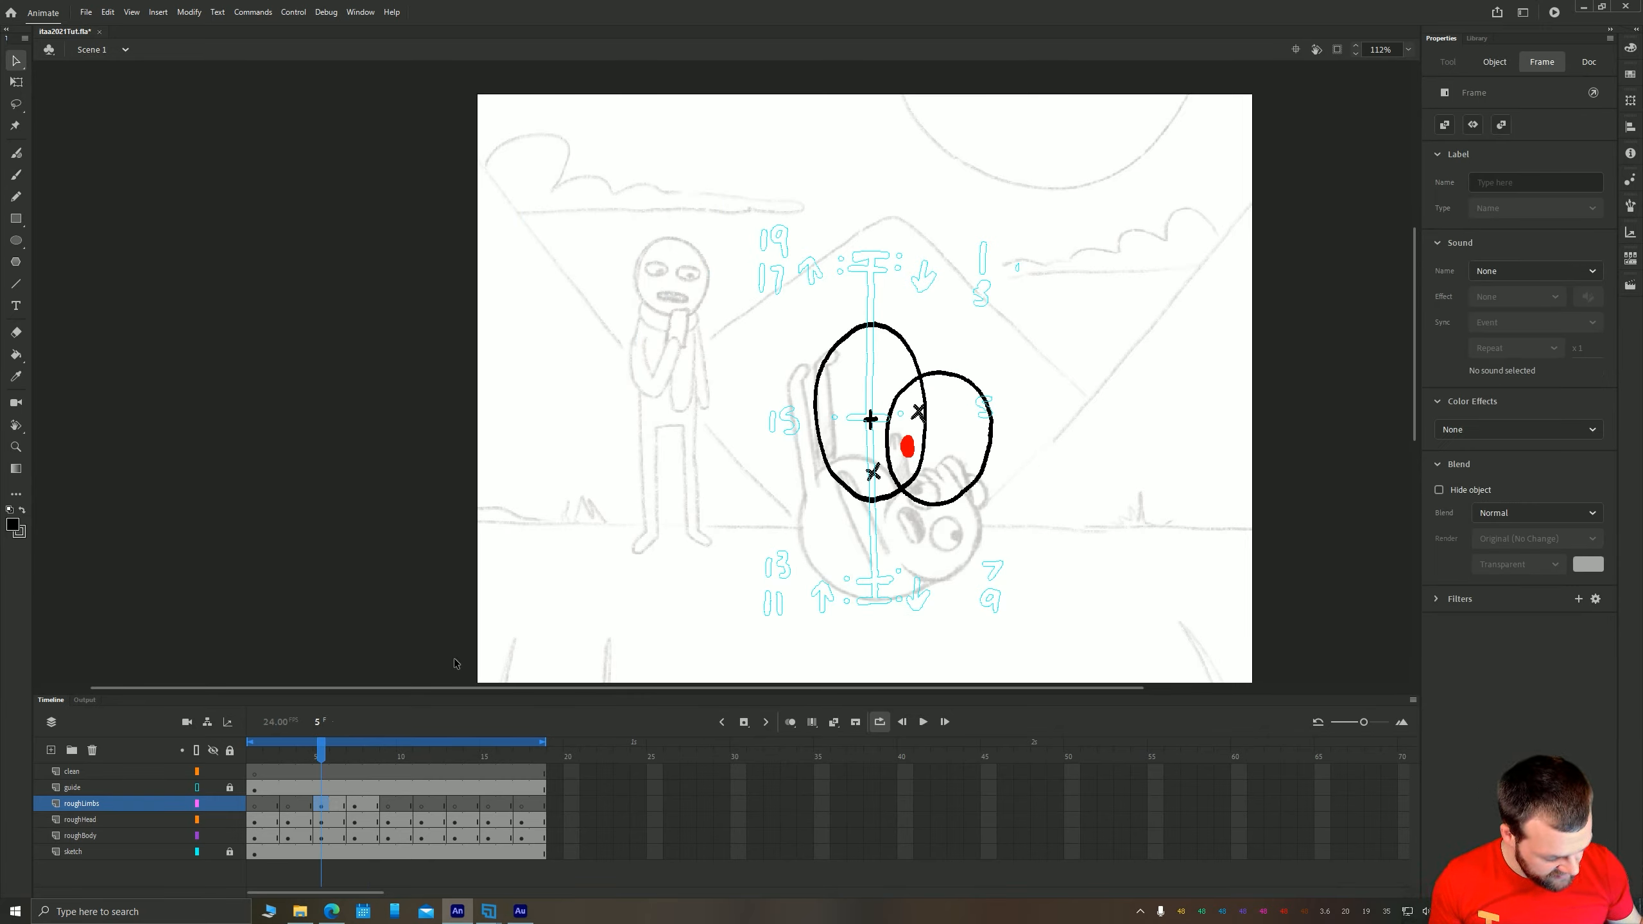
key(b)
click(790, 721)
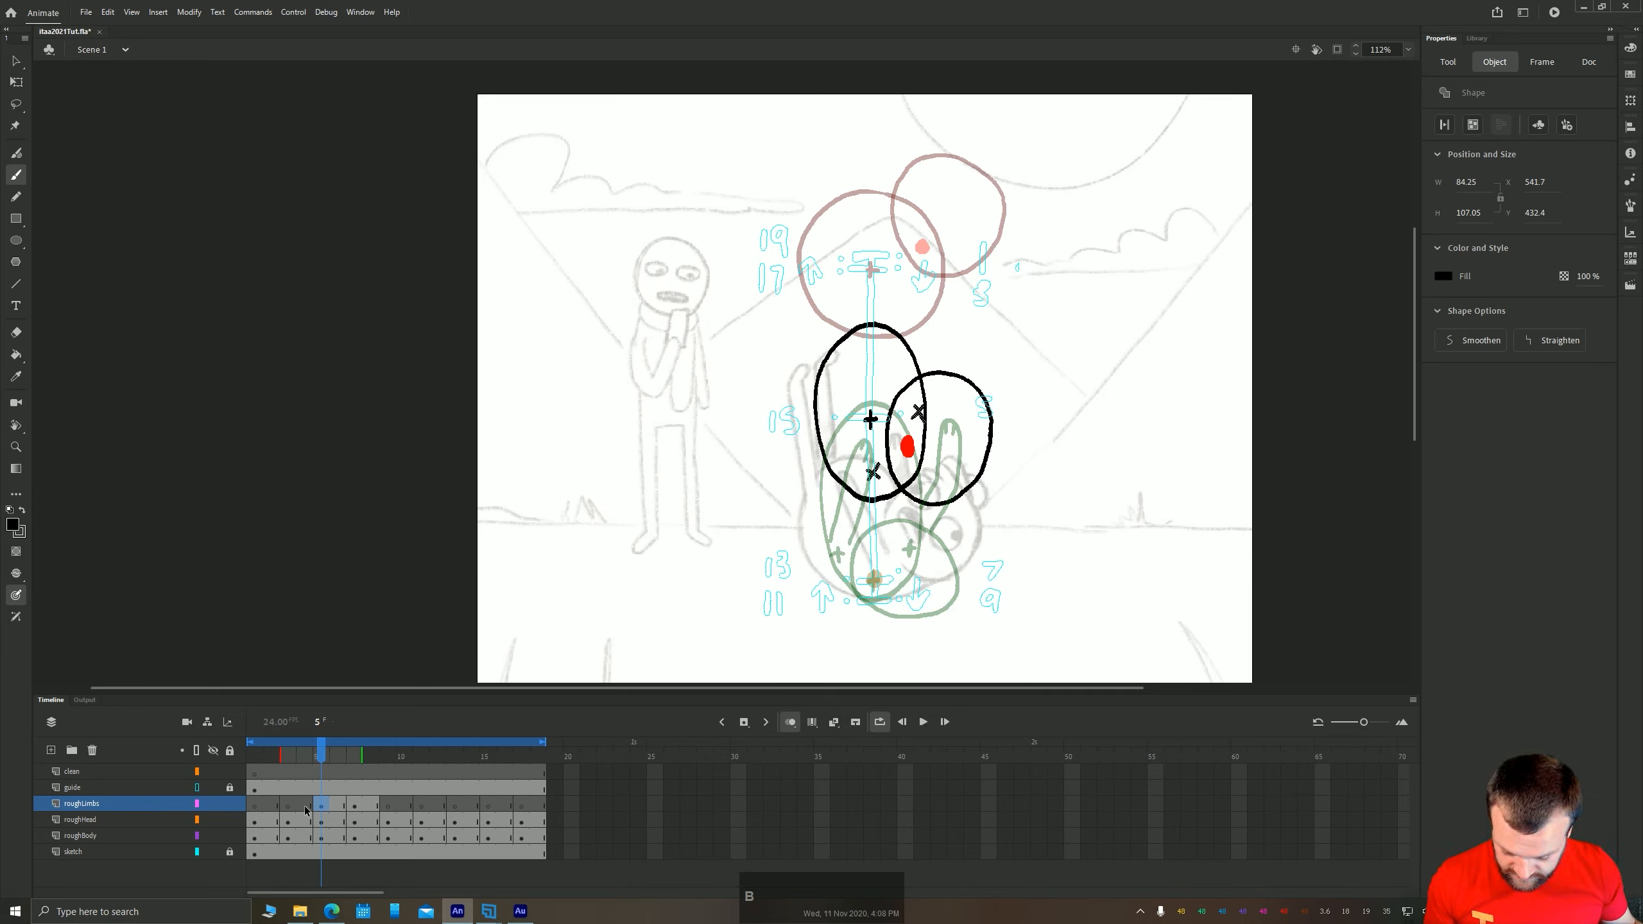
click(214, 851)
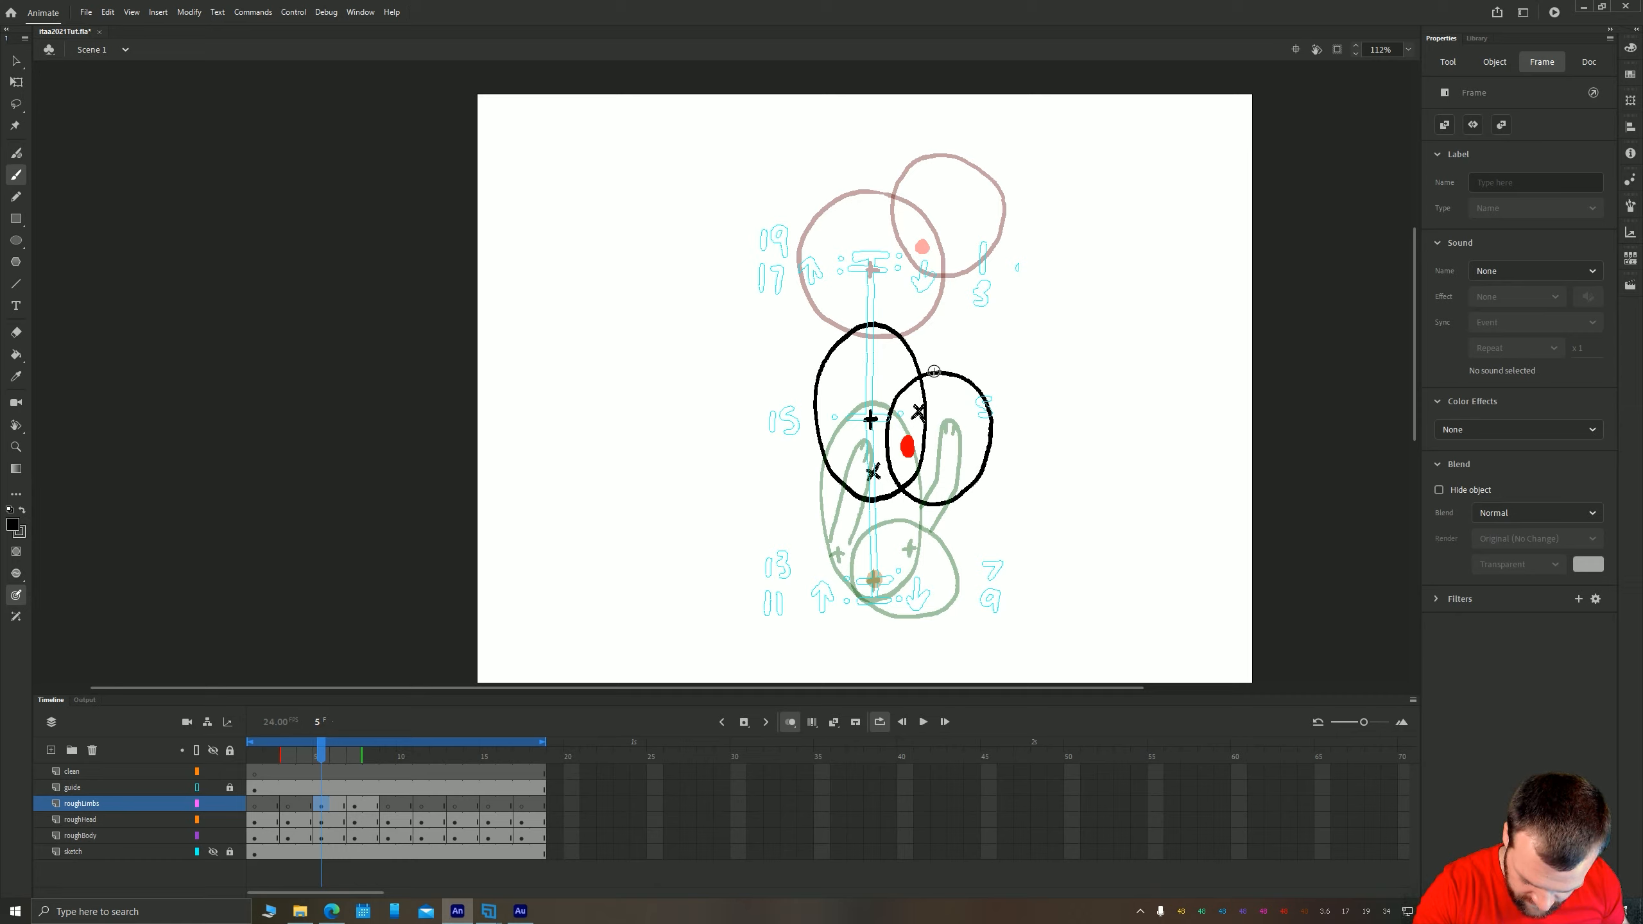
Draw a raised arm above the head circle on frame 5, tilt it slightly counterclockwise and shift it right and down
drag(931, 256, 916, 352)
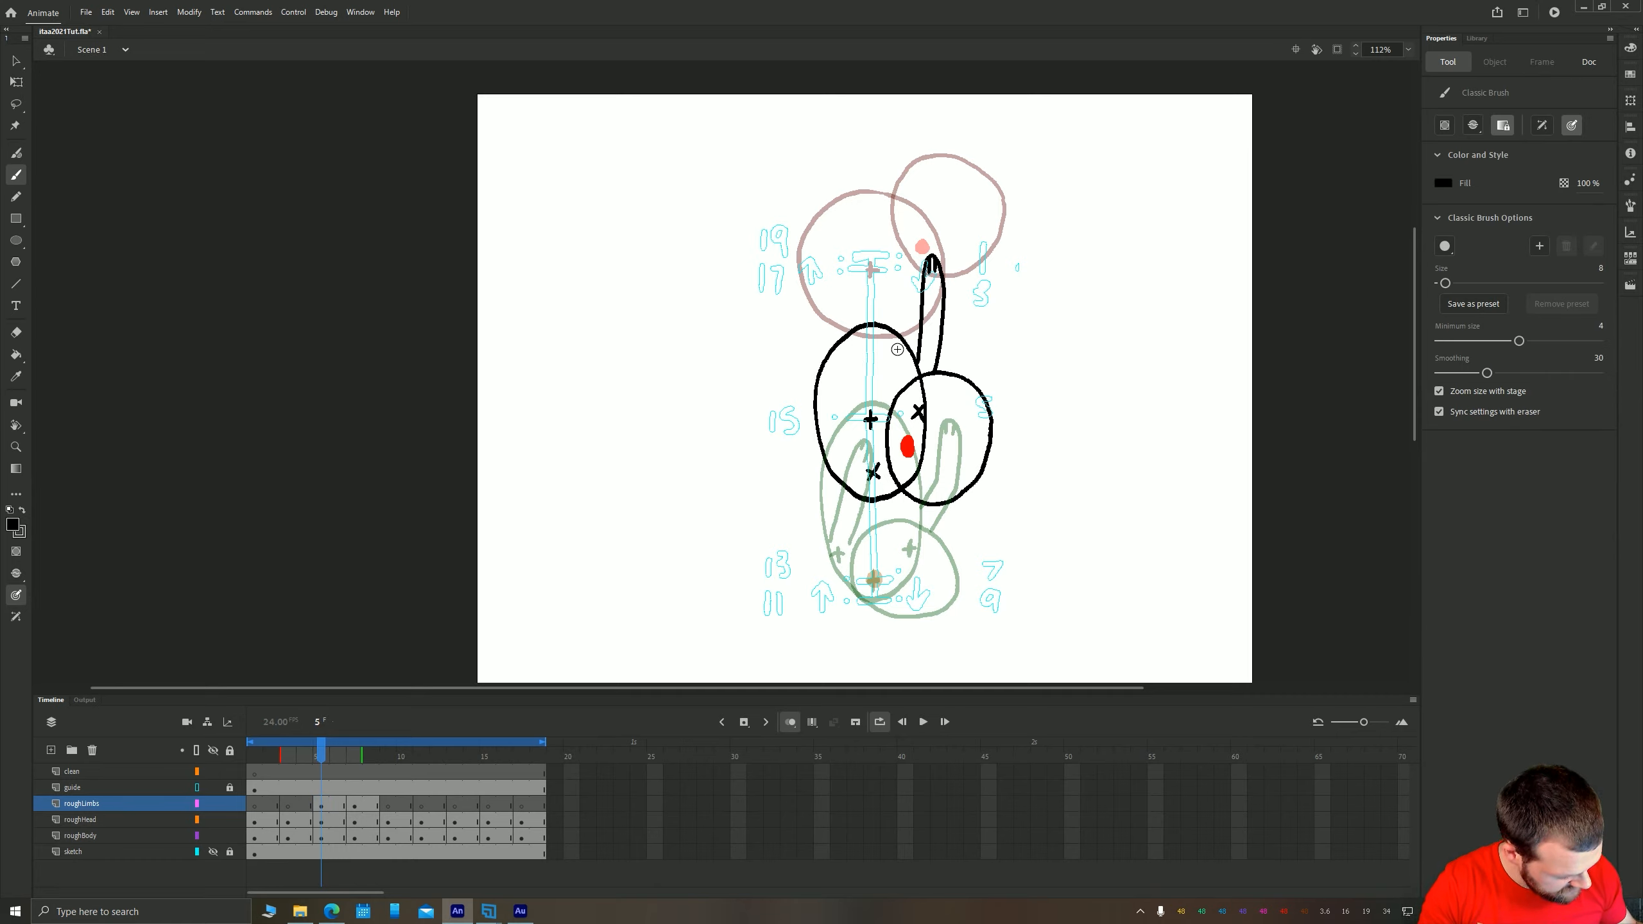
key(l)
mouse_move(900, 254)
mouse_down()
mouse_move(929, 217)
mouse_move(946, 372)
mouse_up()
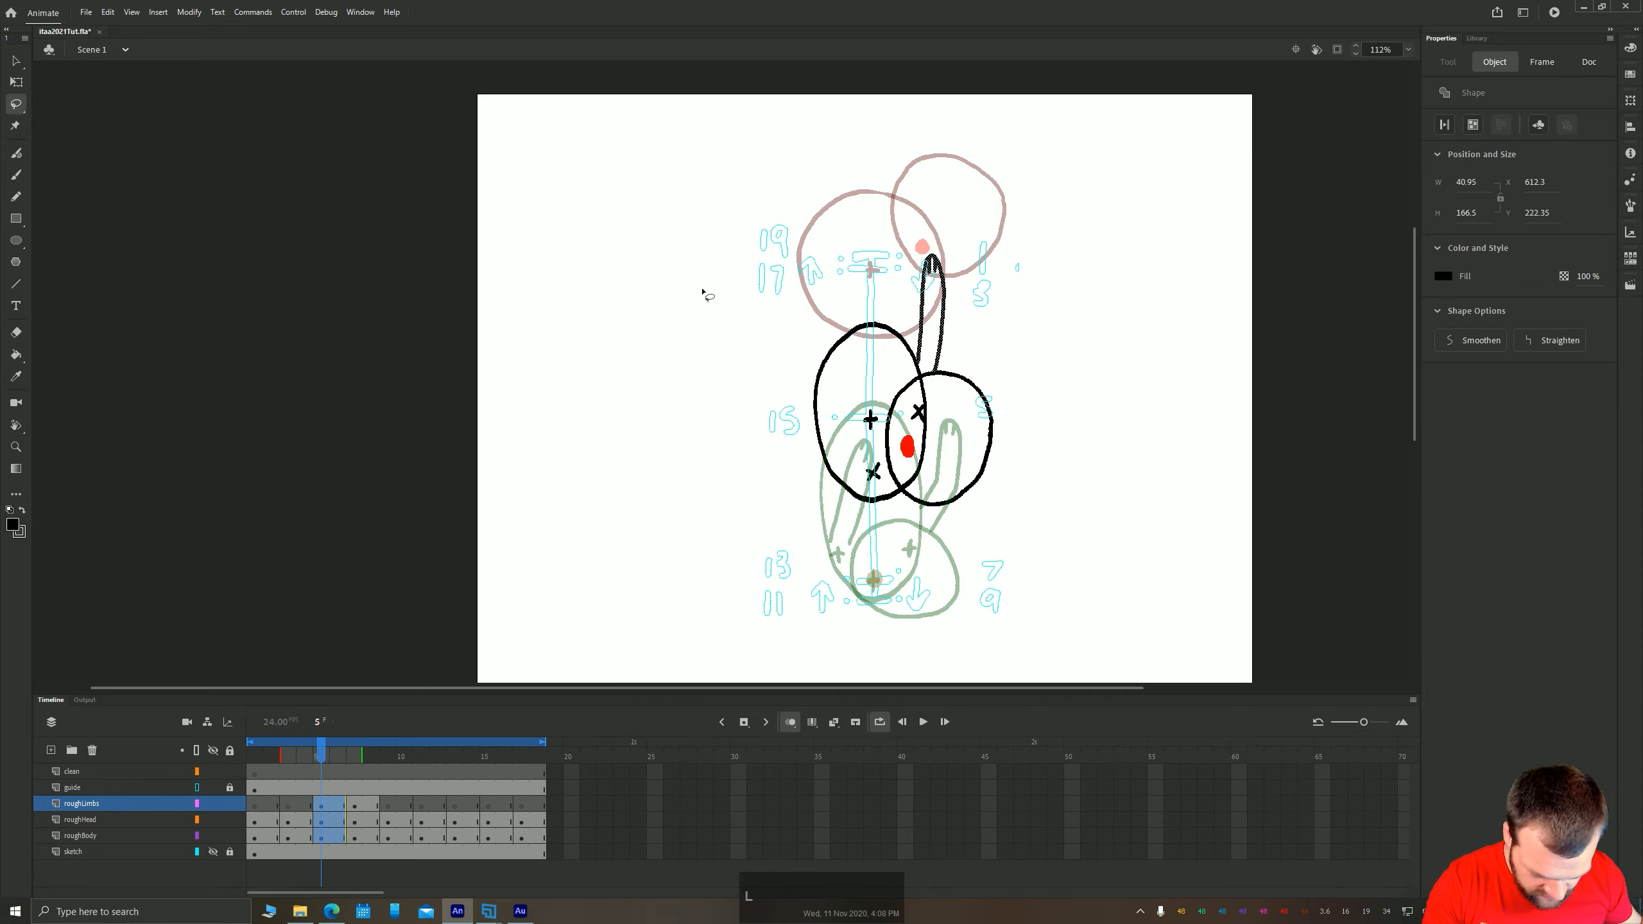
key(q)
drag(912, 252, 902, 254)
key(shift+Right)
key(shift+Down)
key(Up)
click(727, 380)
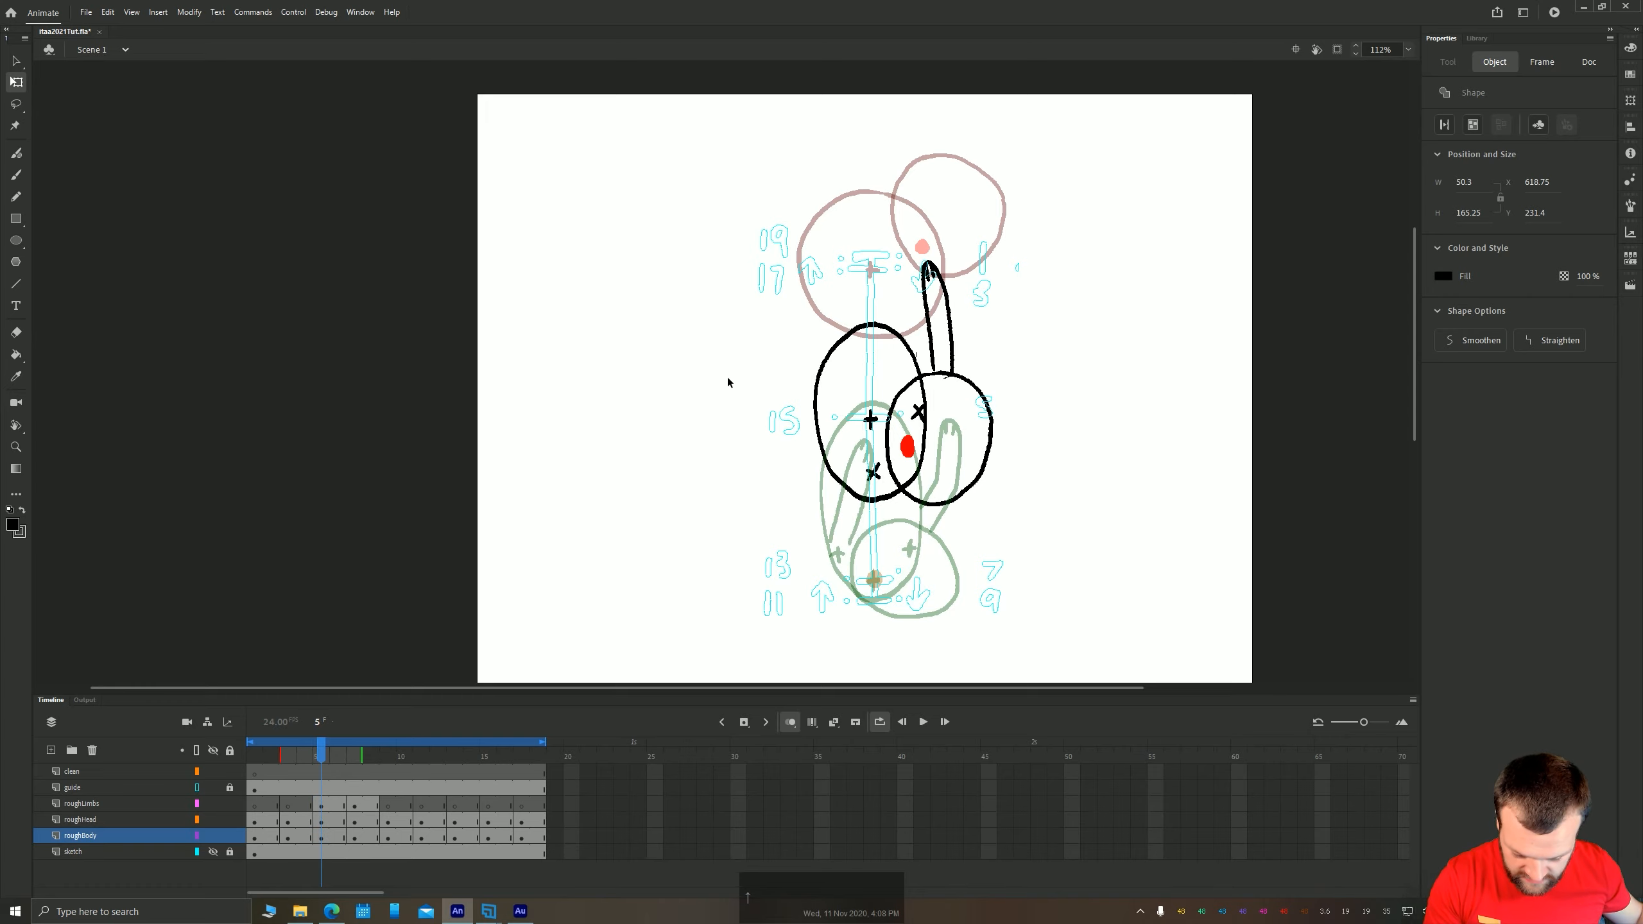
key(b)
mouse_move(886, 180)
mouse_down()
mouse_move(915, 232)
mouse_move(955, 435)
mouse_move(892, 608)
mouse_up()
mouse_move(892, 227)
mouse_down()
mouse_move(896, 241)
mouse_move(878, 227)
mouse_move(887, 252)
mouse_up()
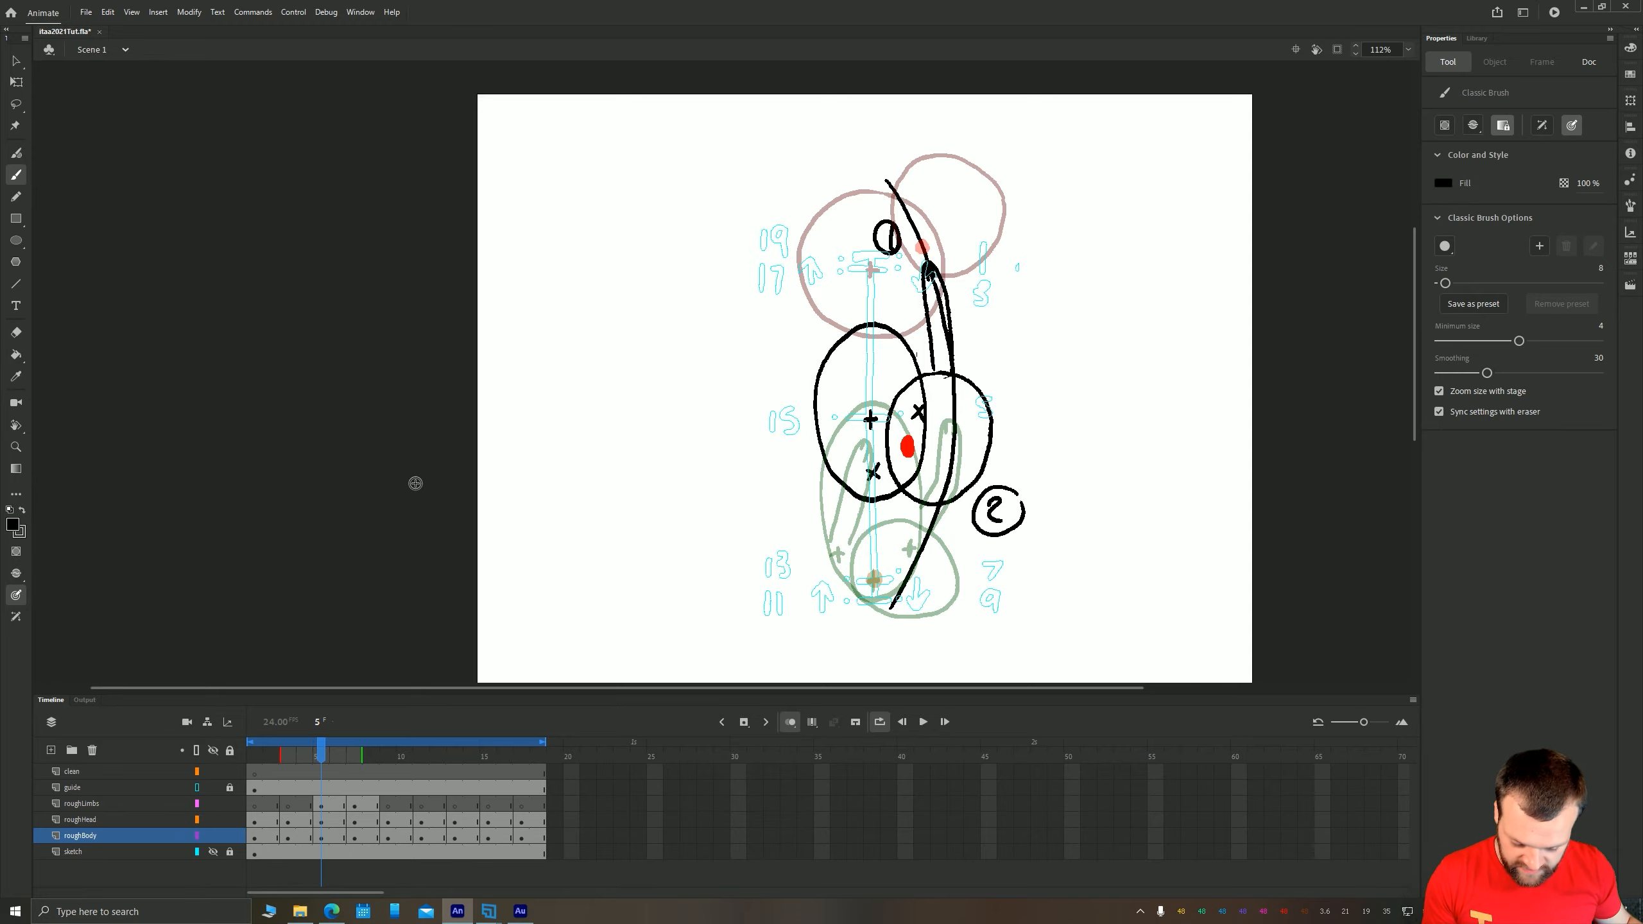
key(ctrl+z)
key(ctrl+z)
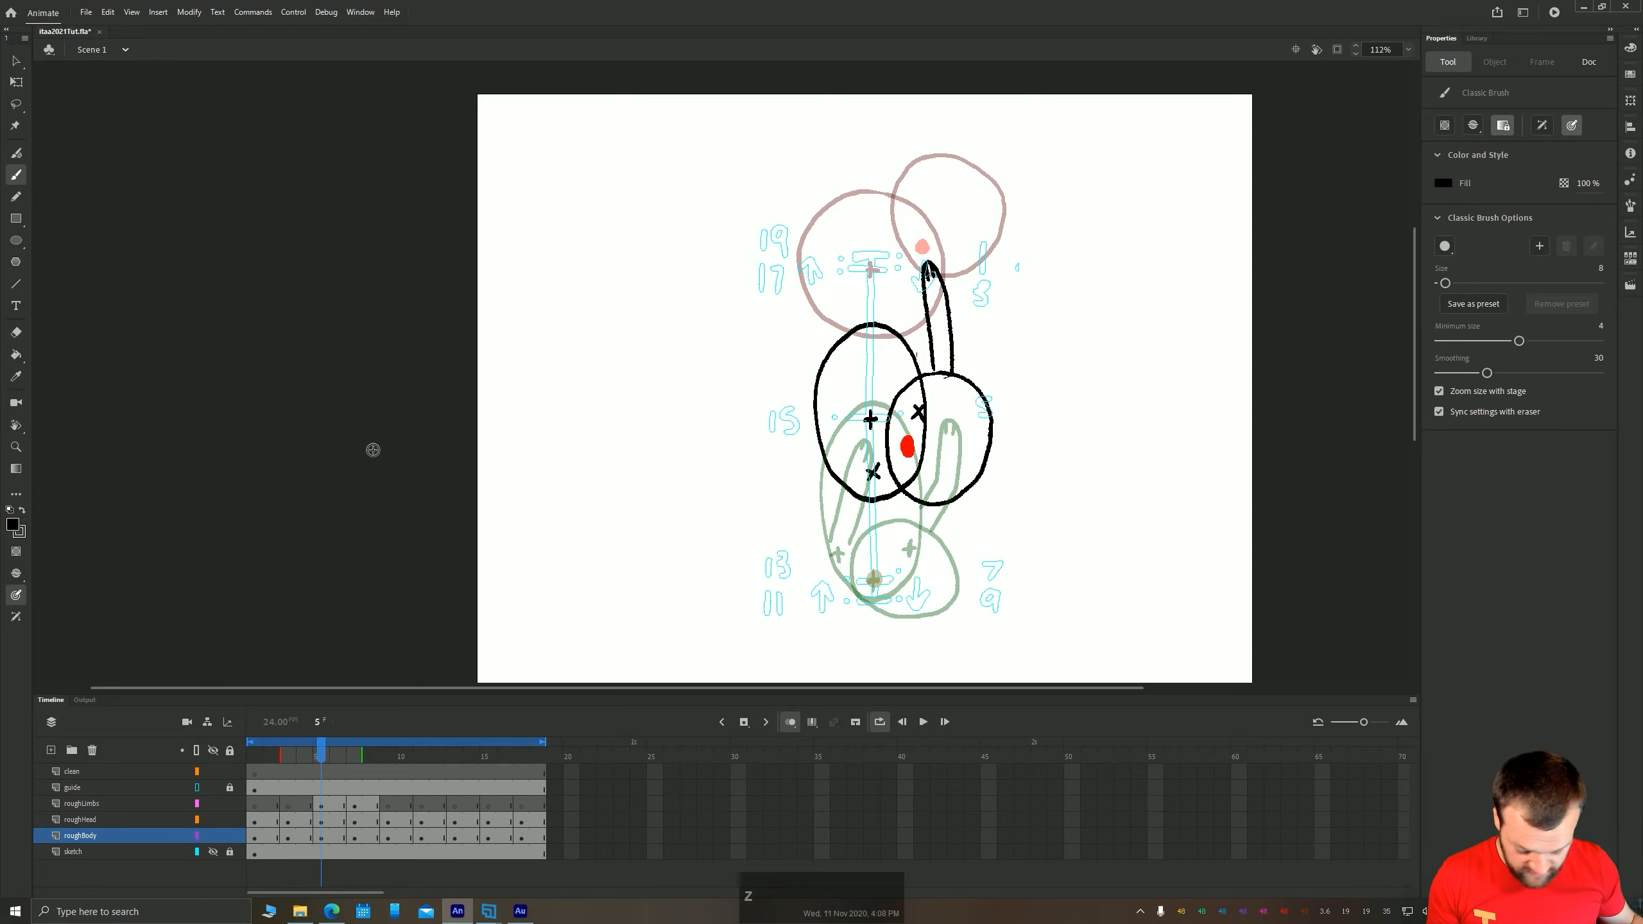
Flip back and forth between the frame 5 and frame 7 poses to check the arm's motion
key(period)
key(period)
key(comma)
key(period)
key(comma)
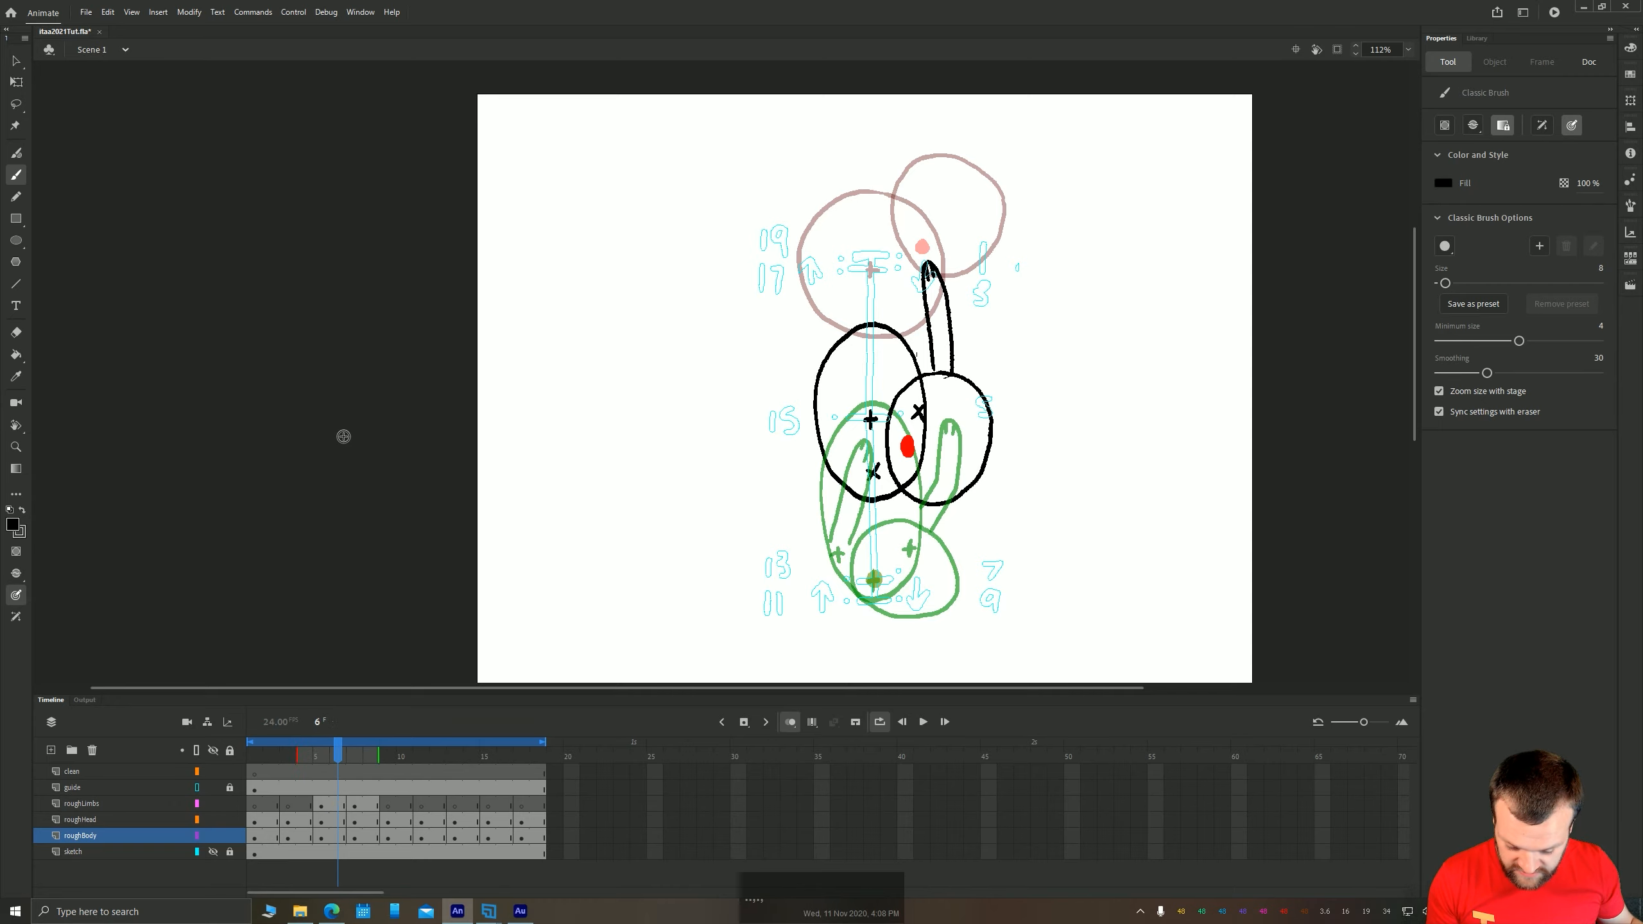
key(period)
key(comma)
key(period)
key(comma)
key(period)
key(comma)
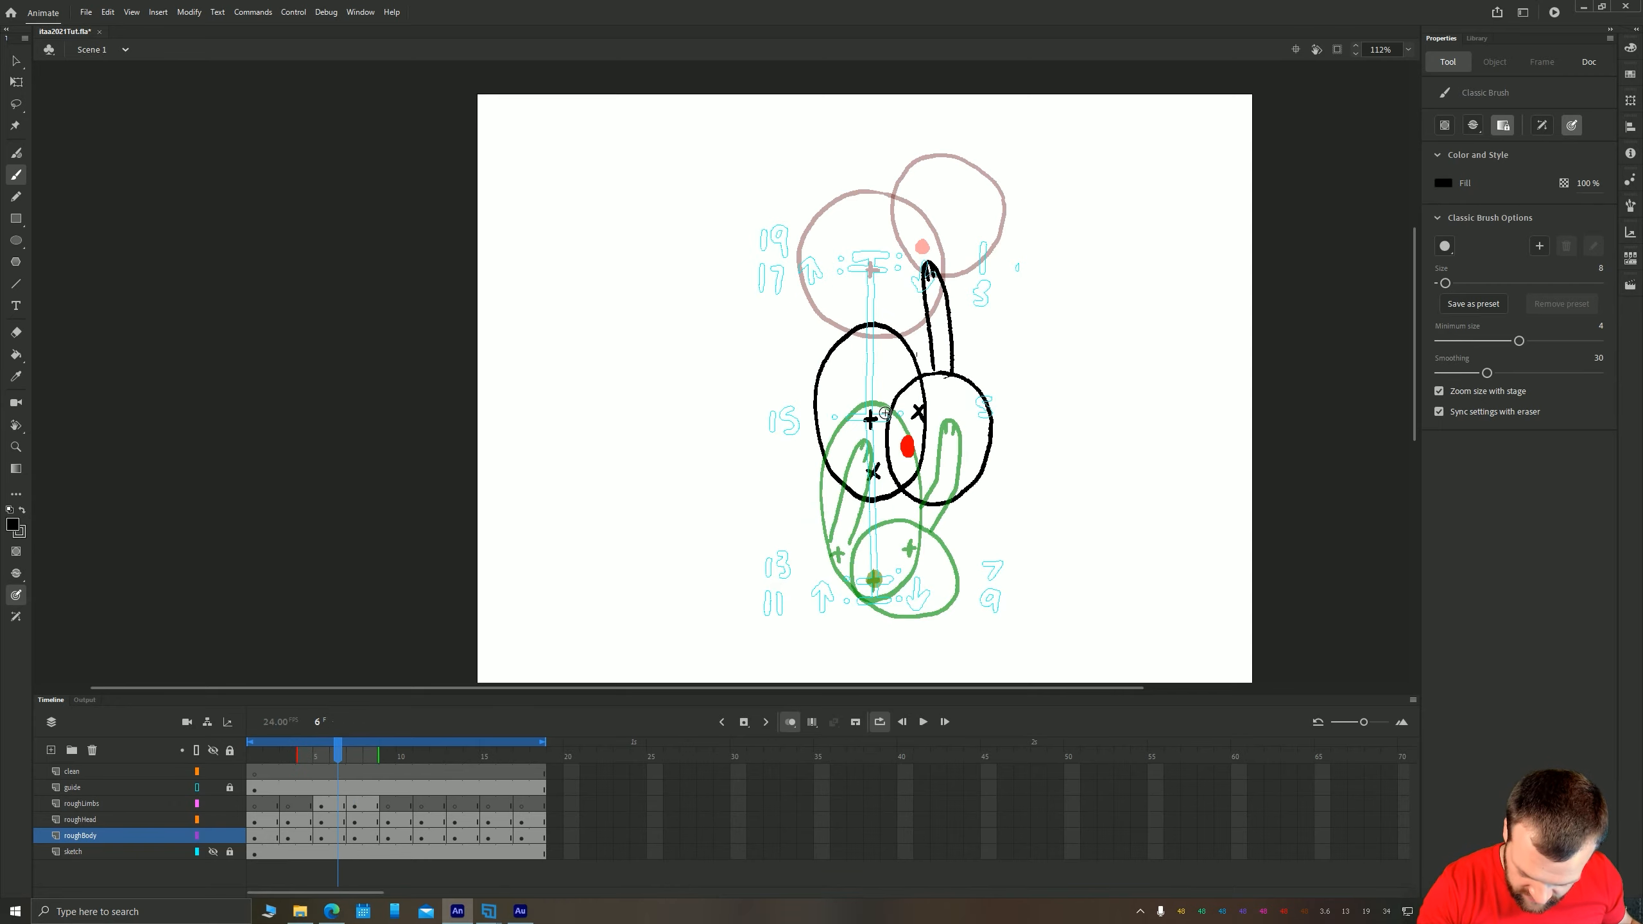
Draw the second raised arm with finger lines over the body oval in the frame 5 pose
mouse_move(879, 424)
mouse_down()
mouse_move(887, 312)
mouse_move(860, 425)
mouse_up()
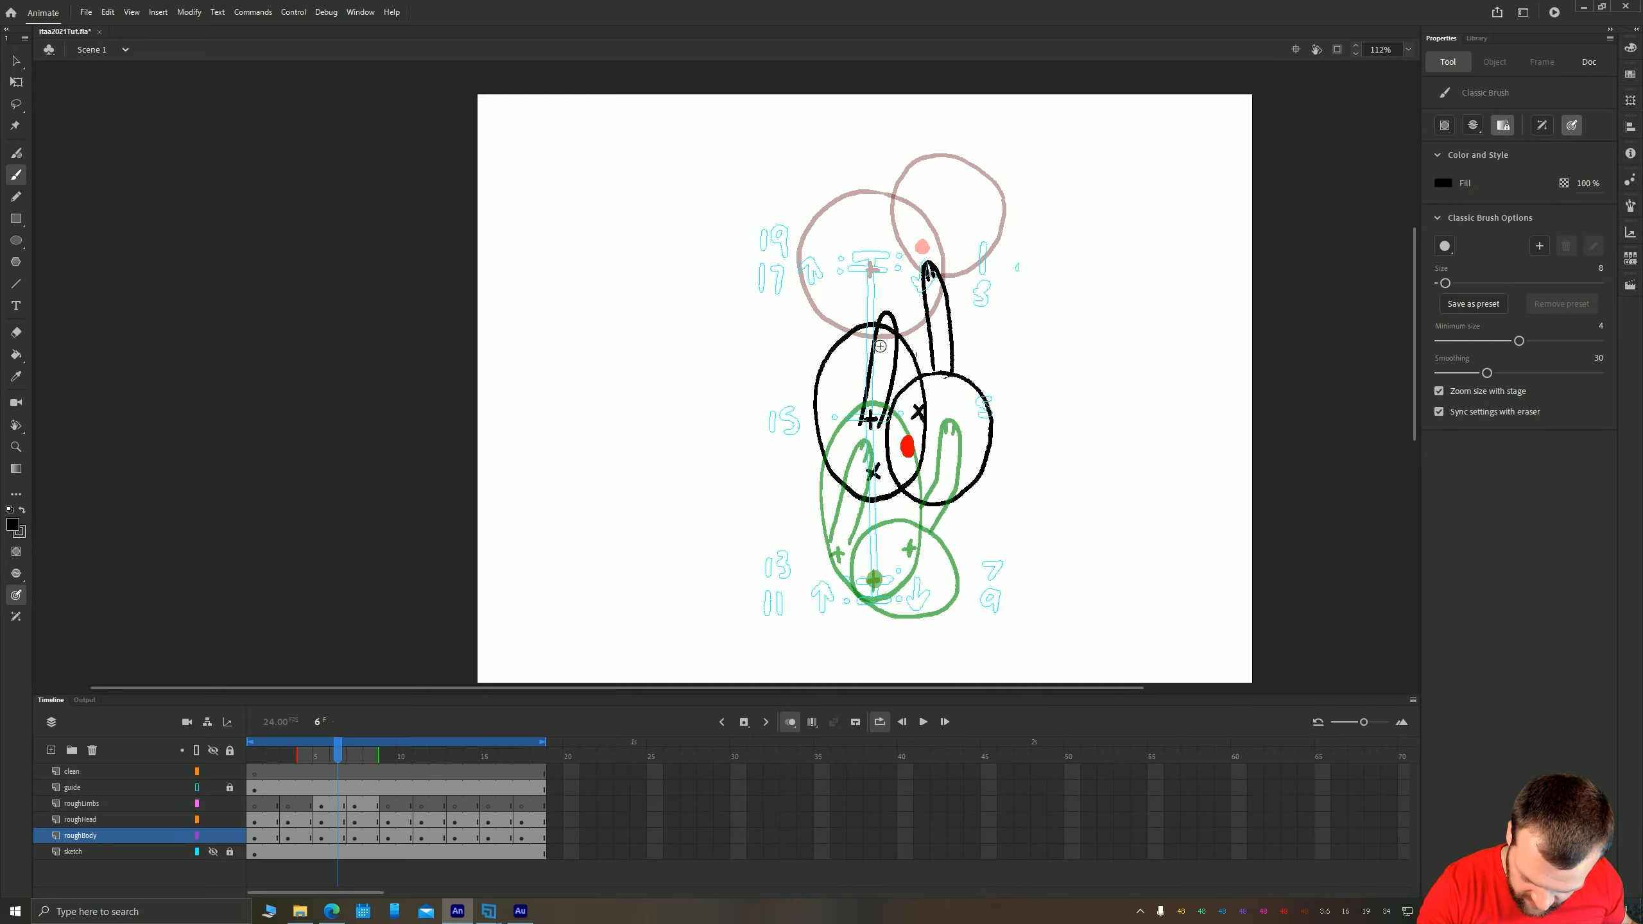
drag(885, 315, 892, 329)
key(period)
key(period)
key(comma)
key(comma)
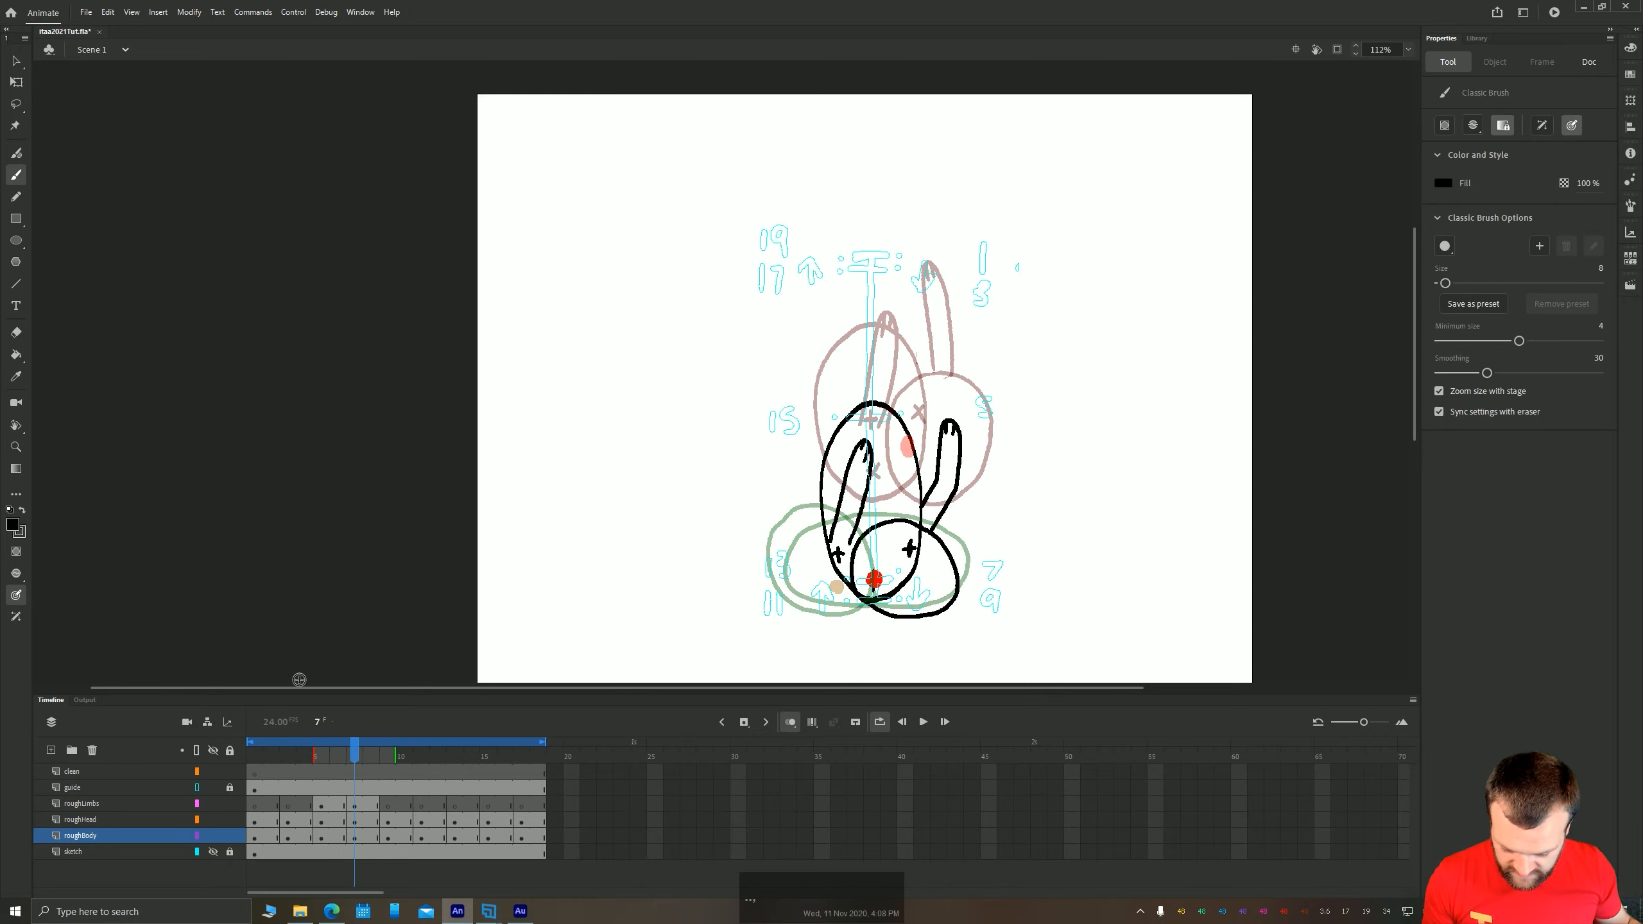
Draw an arm with finger lines on frame 9, angled up and right out of the squashed body oval
key(period)
key(period)
key(period)
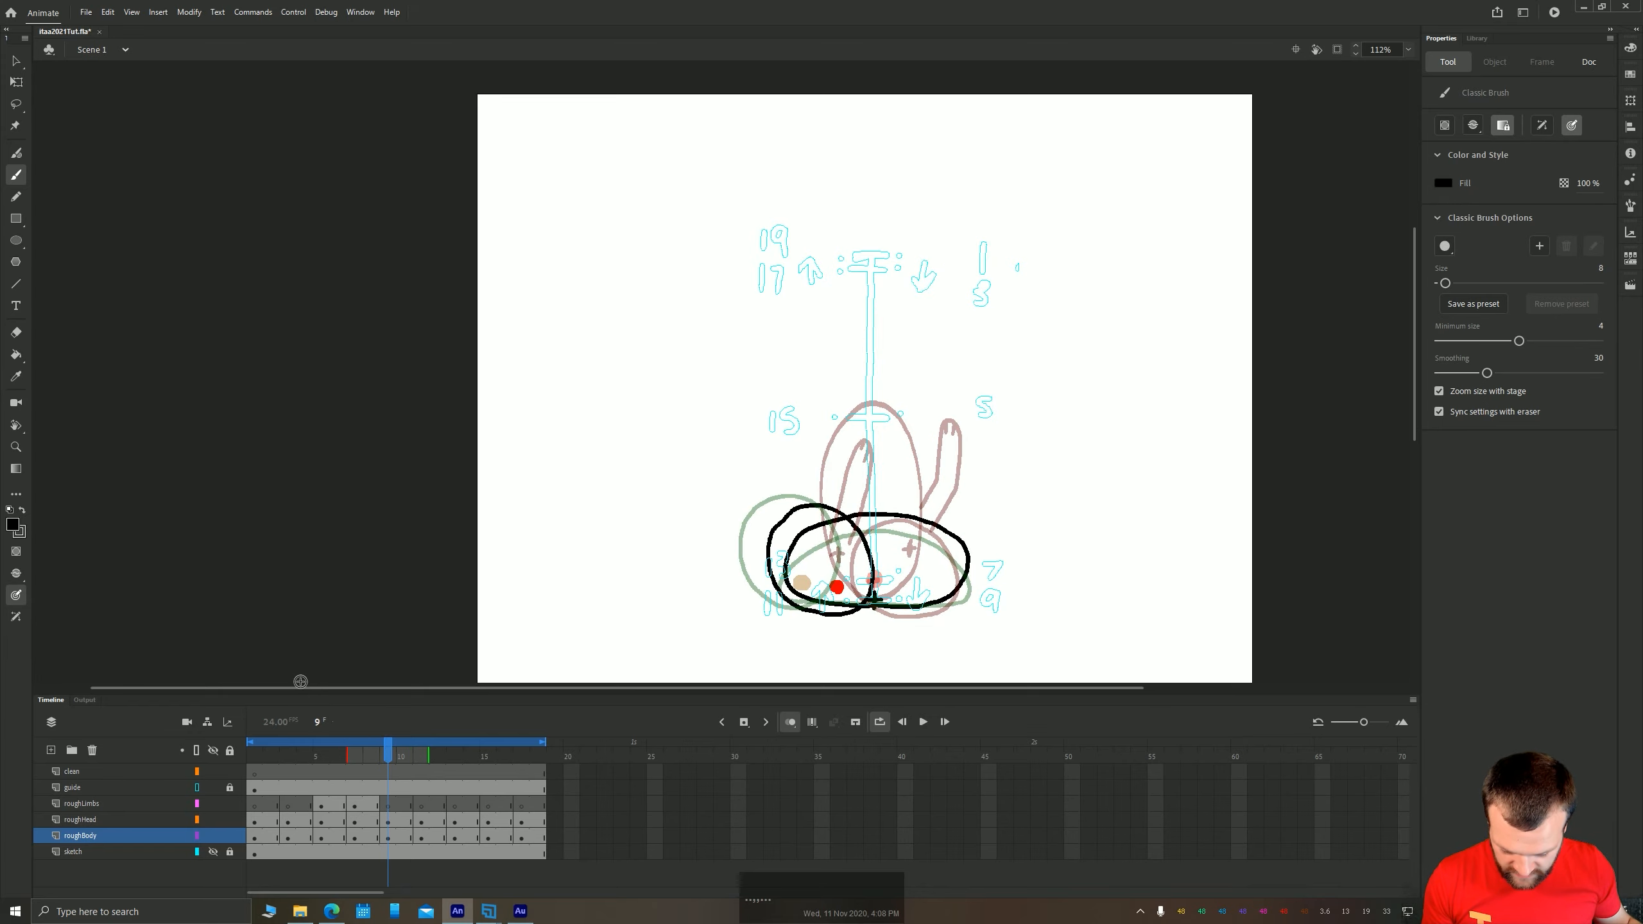
key(comma)
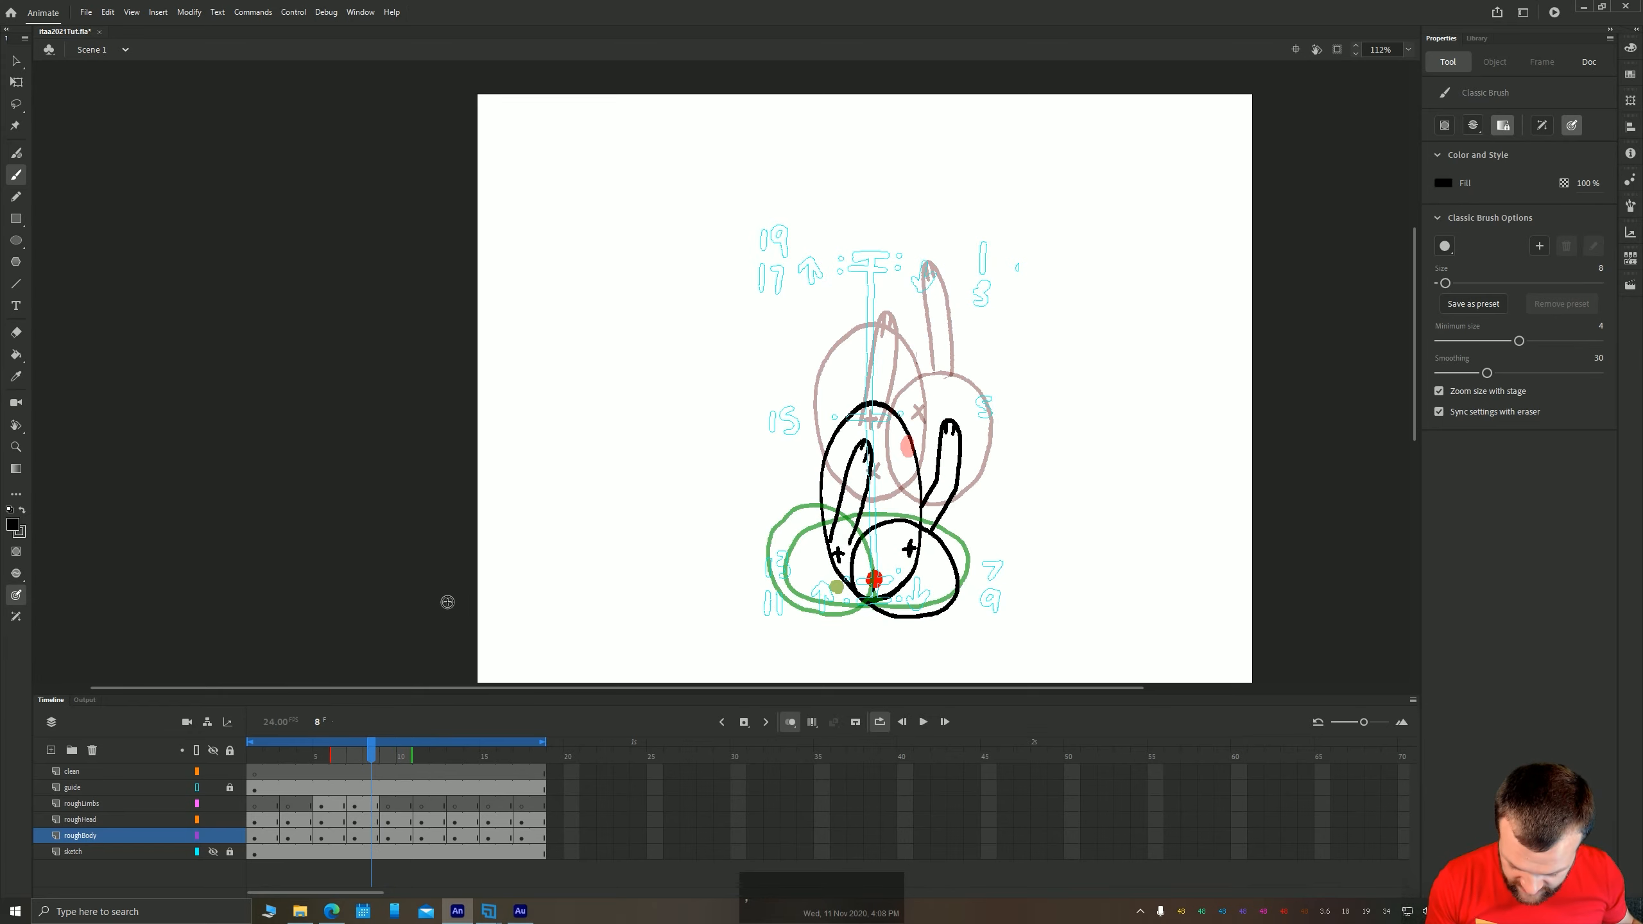
key(period)
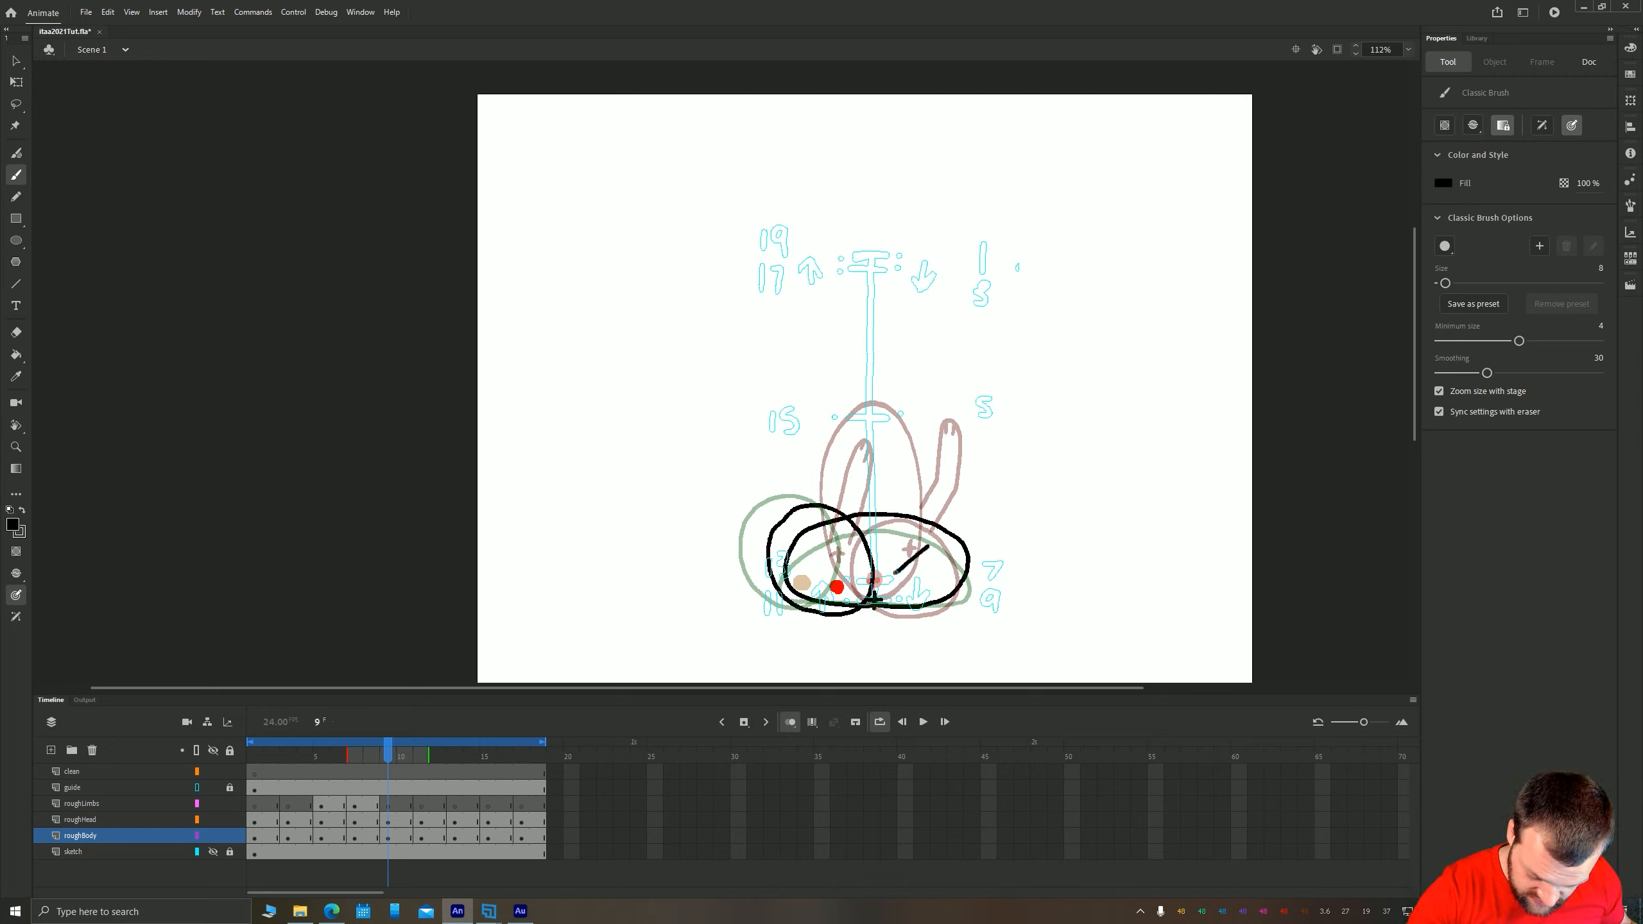
drag(886, 552, 949, 467)
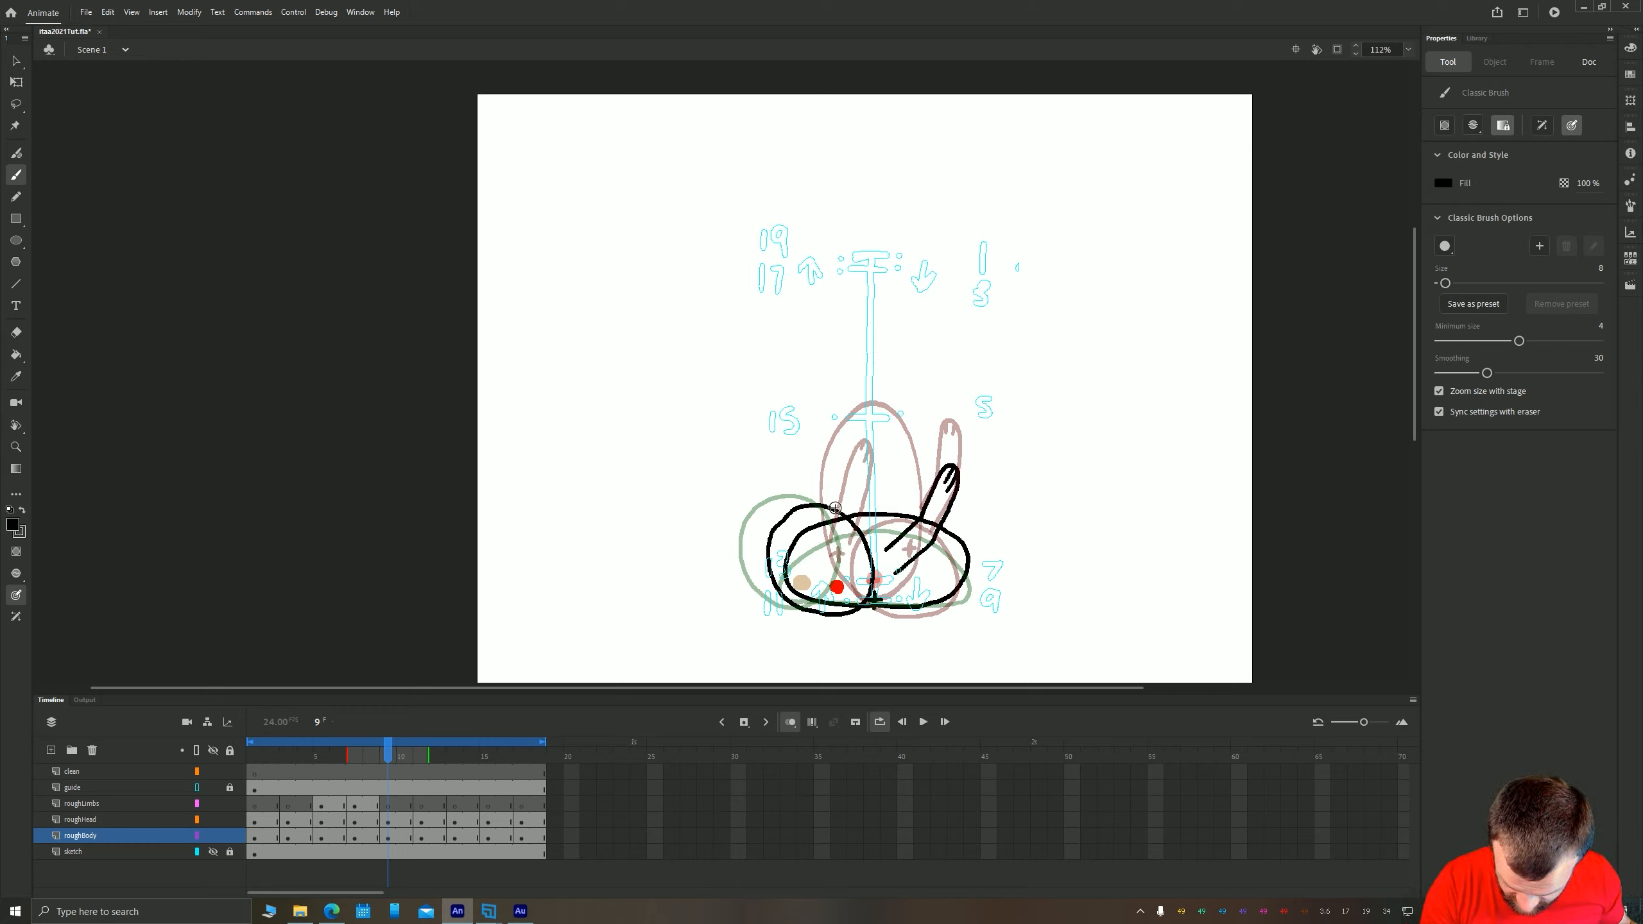
Draw the bent second arm with finger lines above the head circle on frame 9, comparing it with the previous pose
key(comma)
key(comma)
key(period)
key(period)
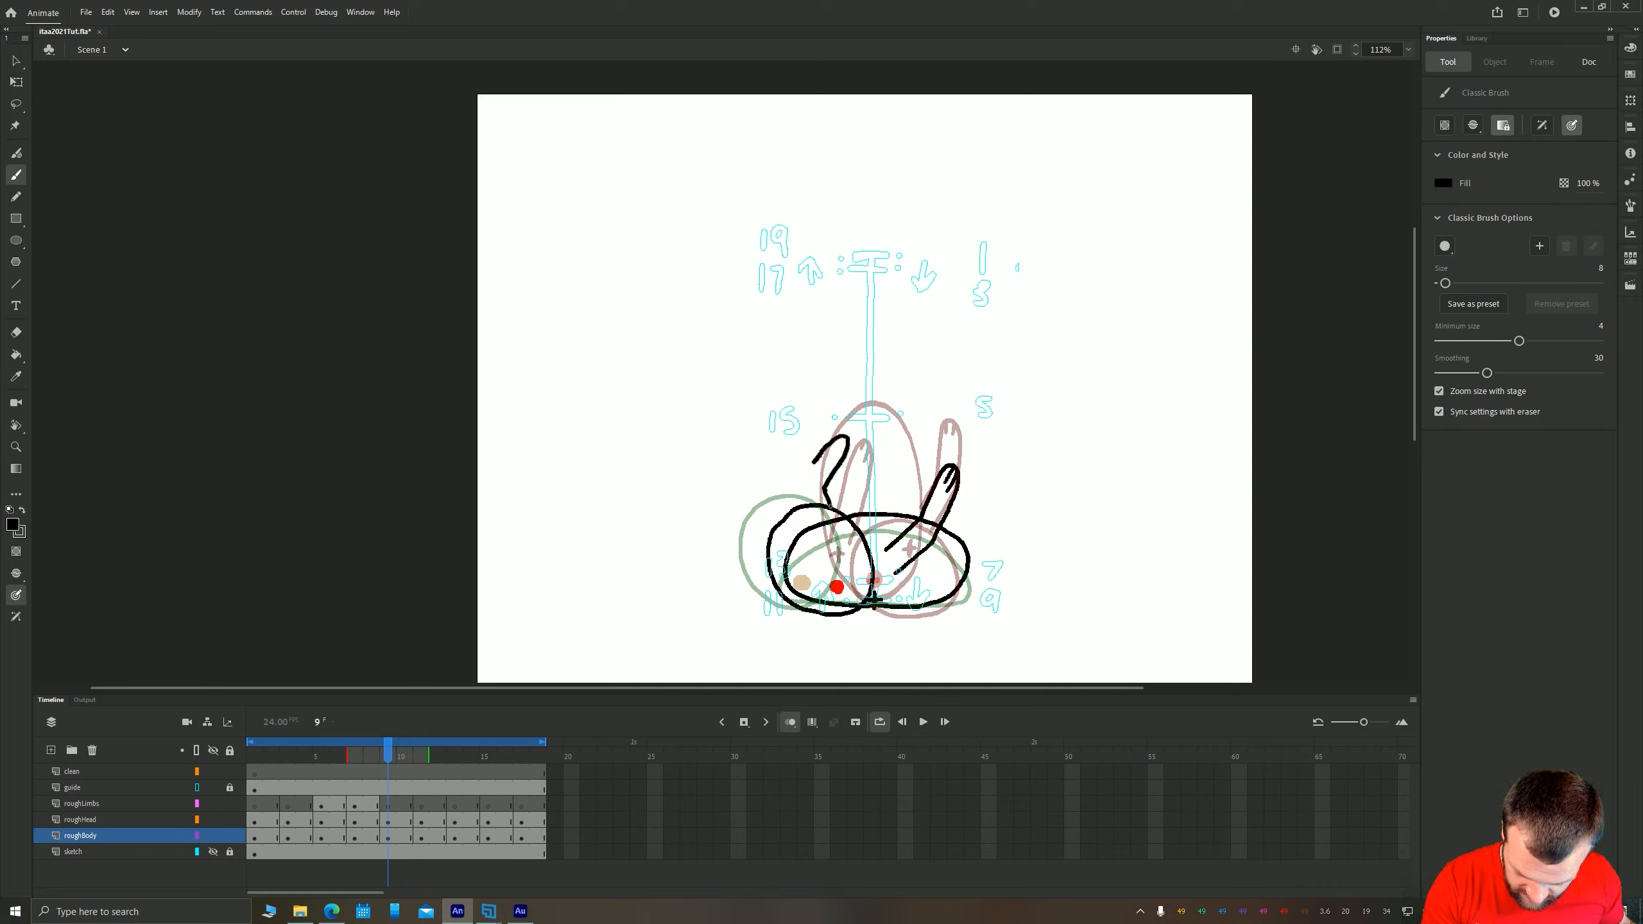
drag(833, 446, 841, 439)
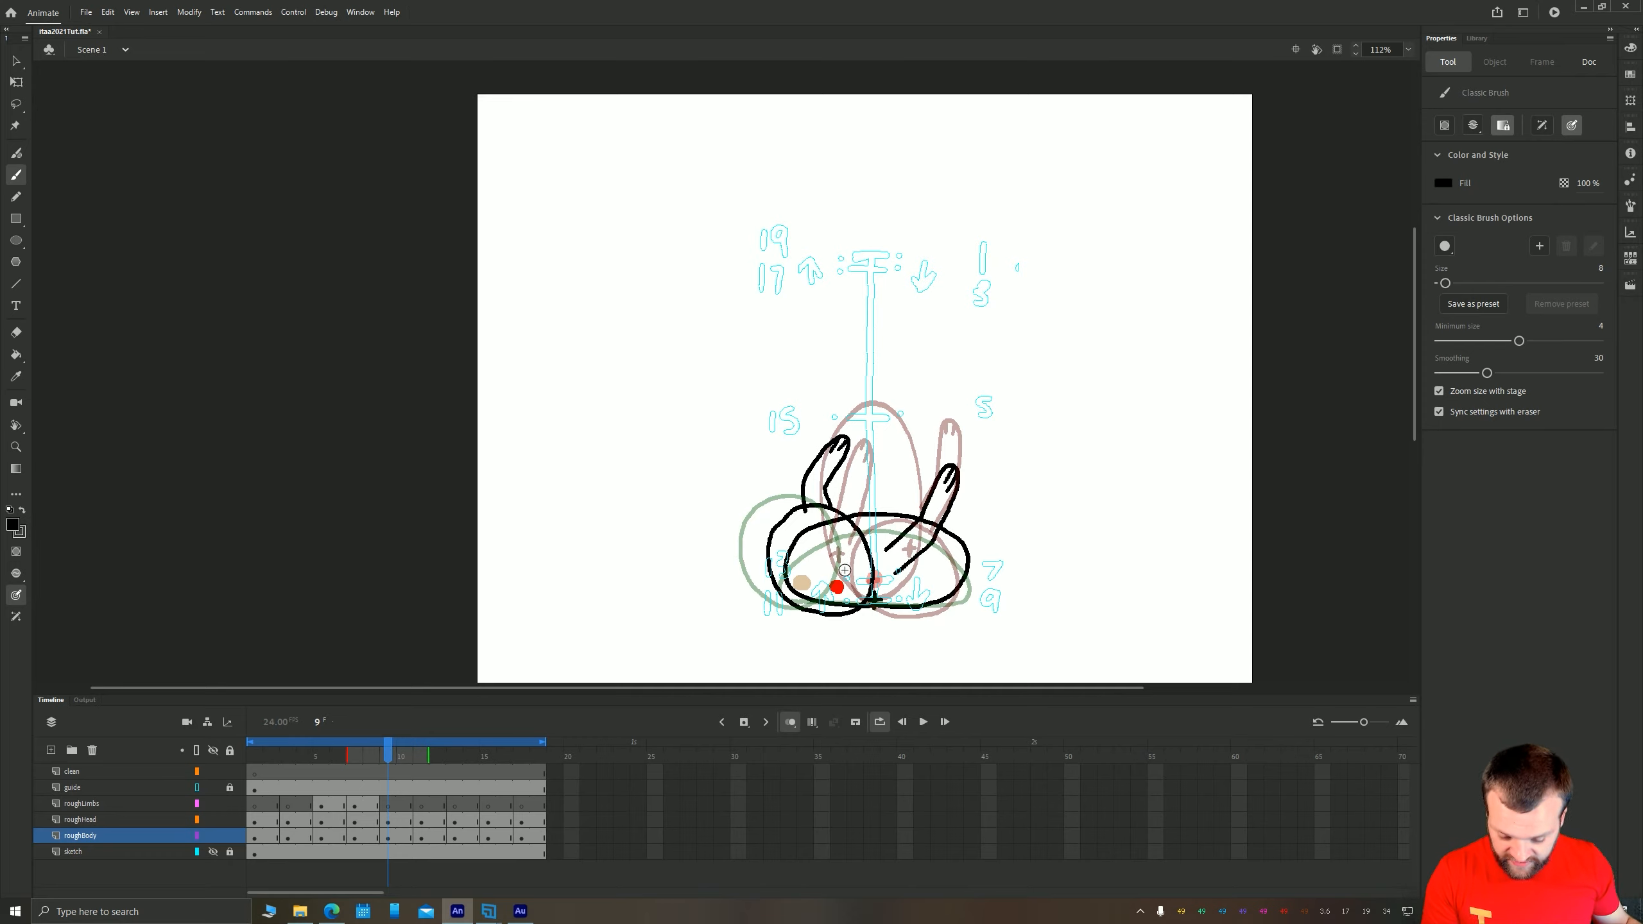
key(comma)
key(comma)
key(period)
key(period)
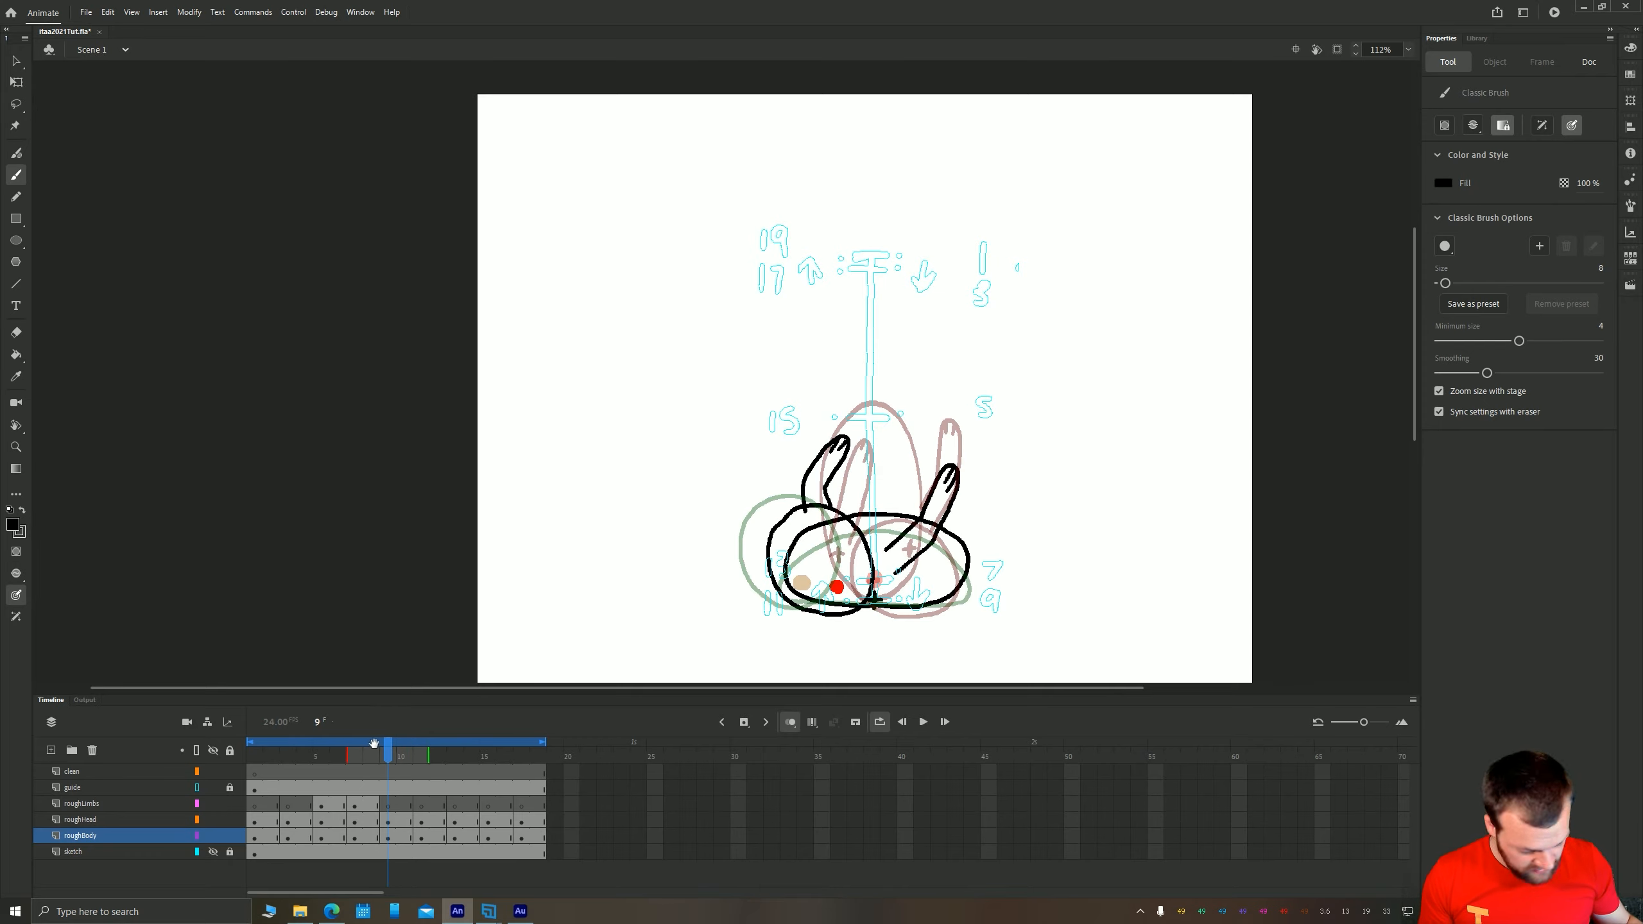
Copy the frame 9 arm shapes from the roughBody layer and paste them in place on frame 9 of roughLimbs
key(v)
click(813, 476)
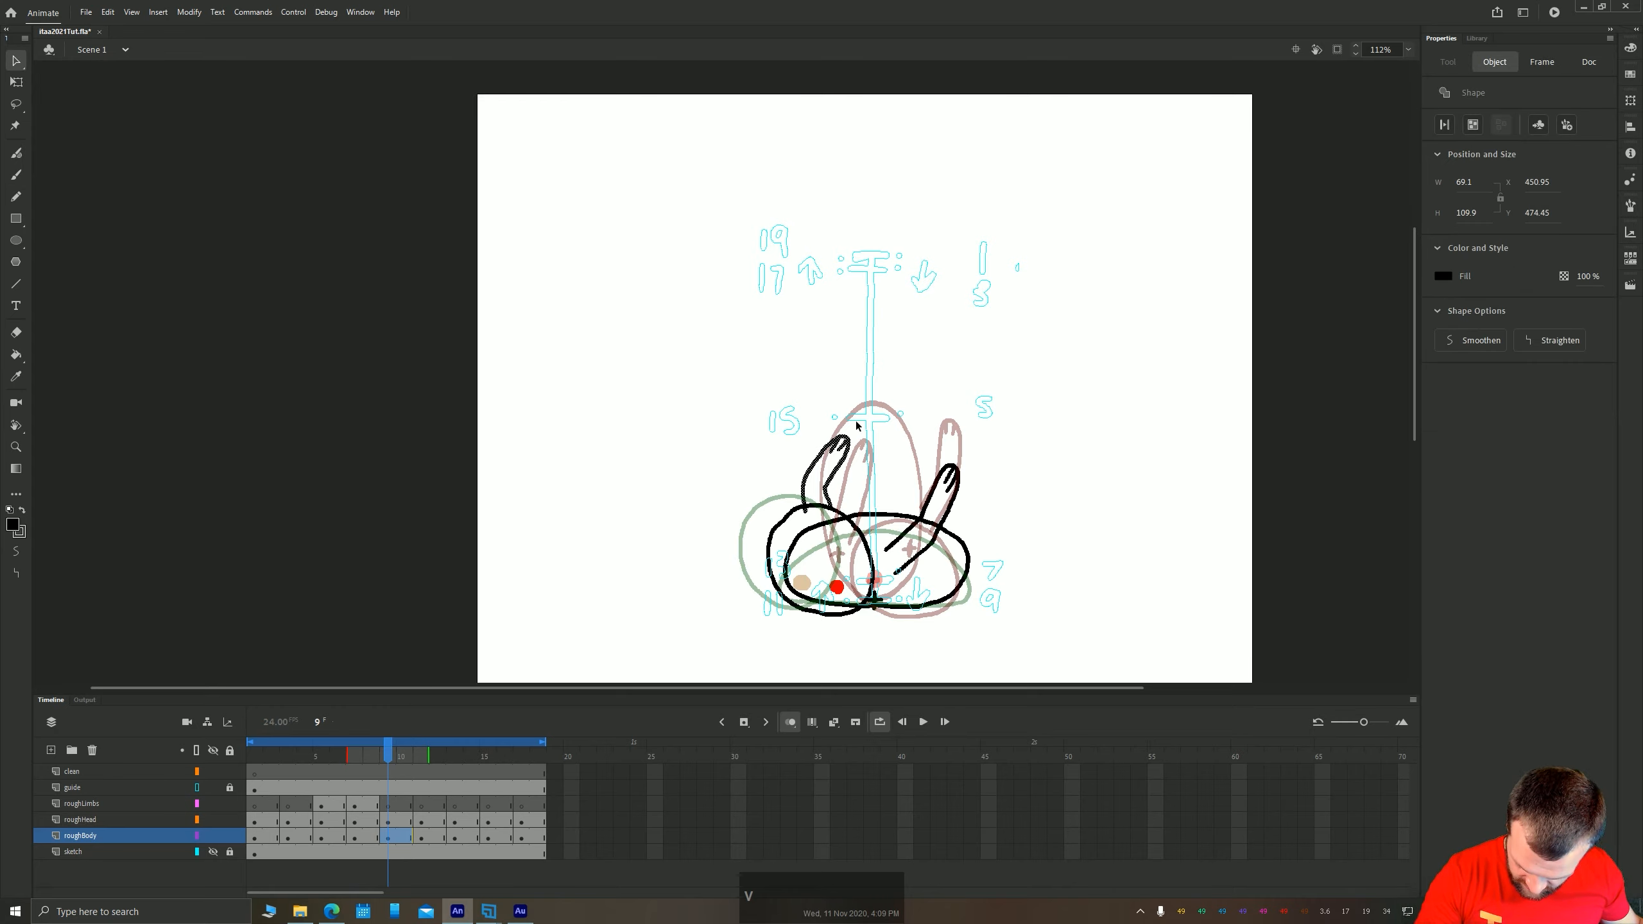
shift+click(928, 504)
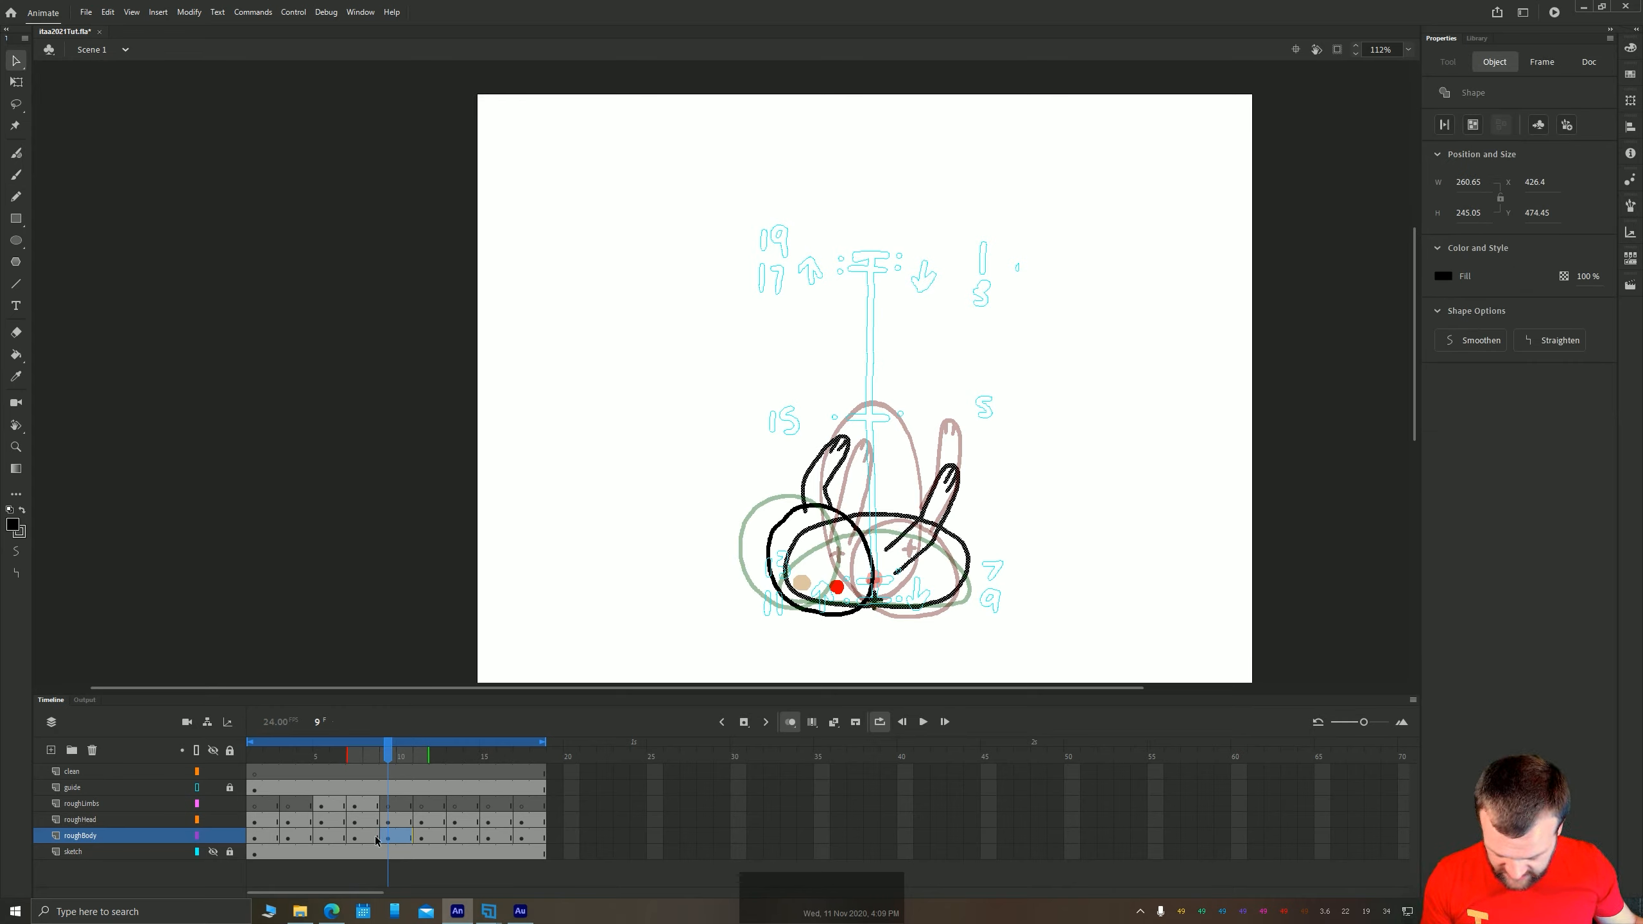
key(ctrl+c)
click(388, 805)
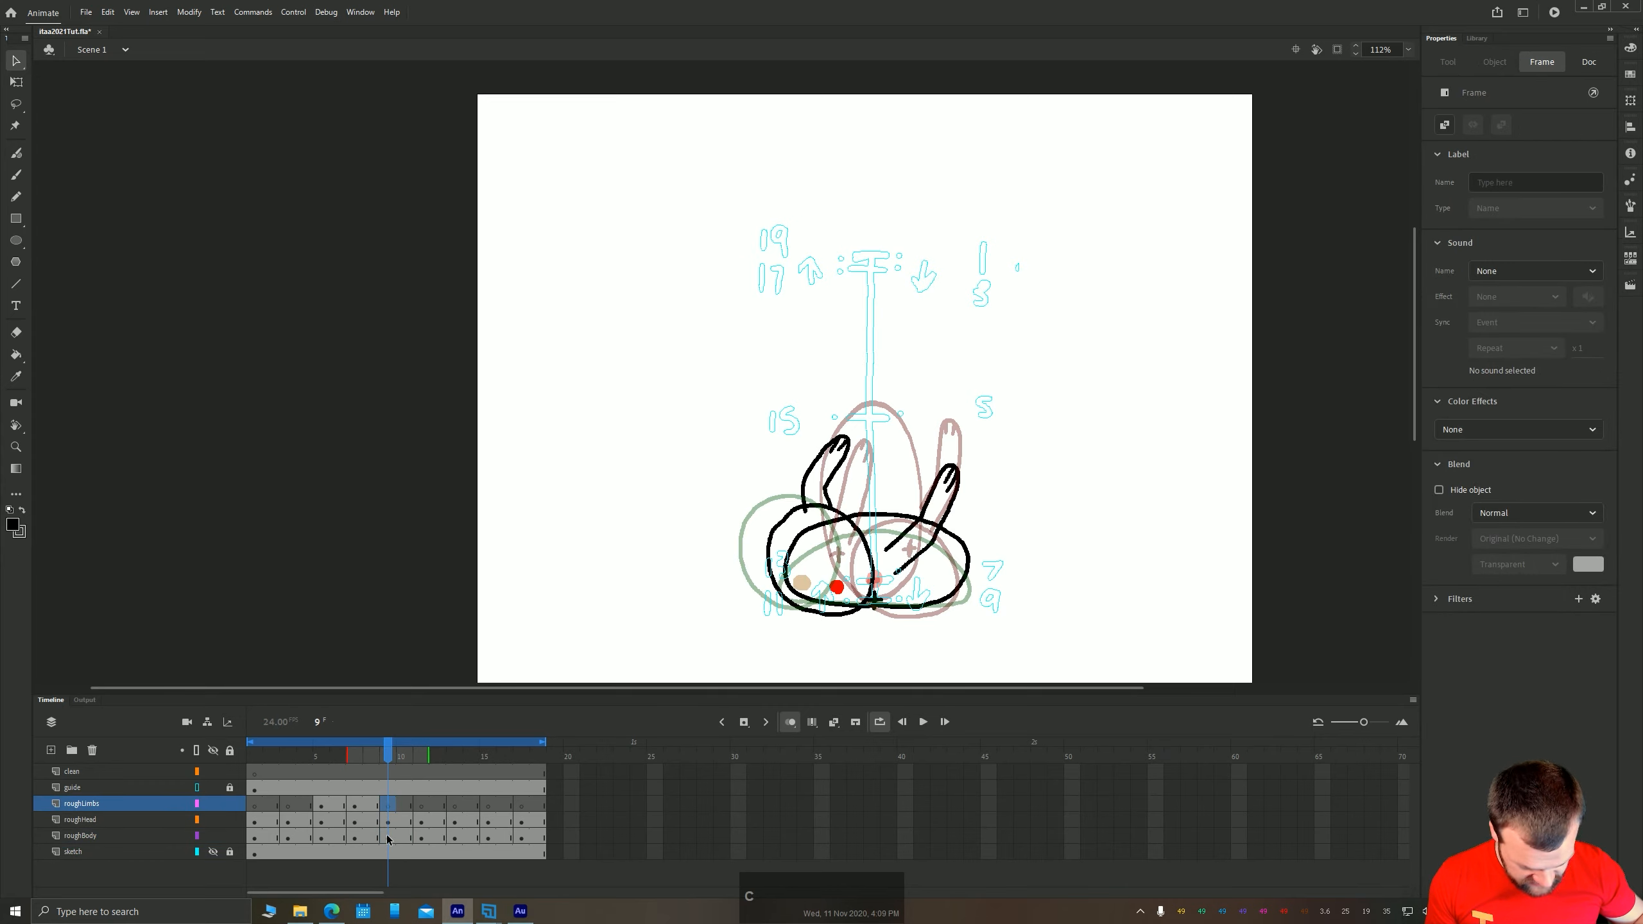
key(ctrl+shift+v)
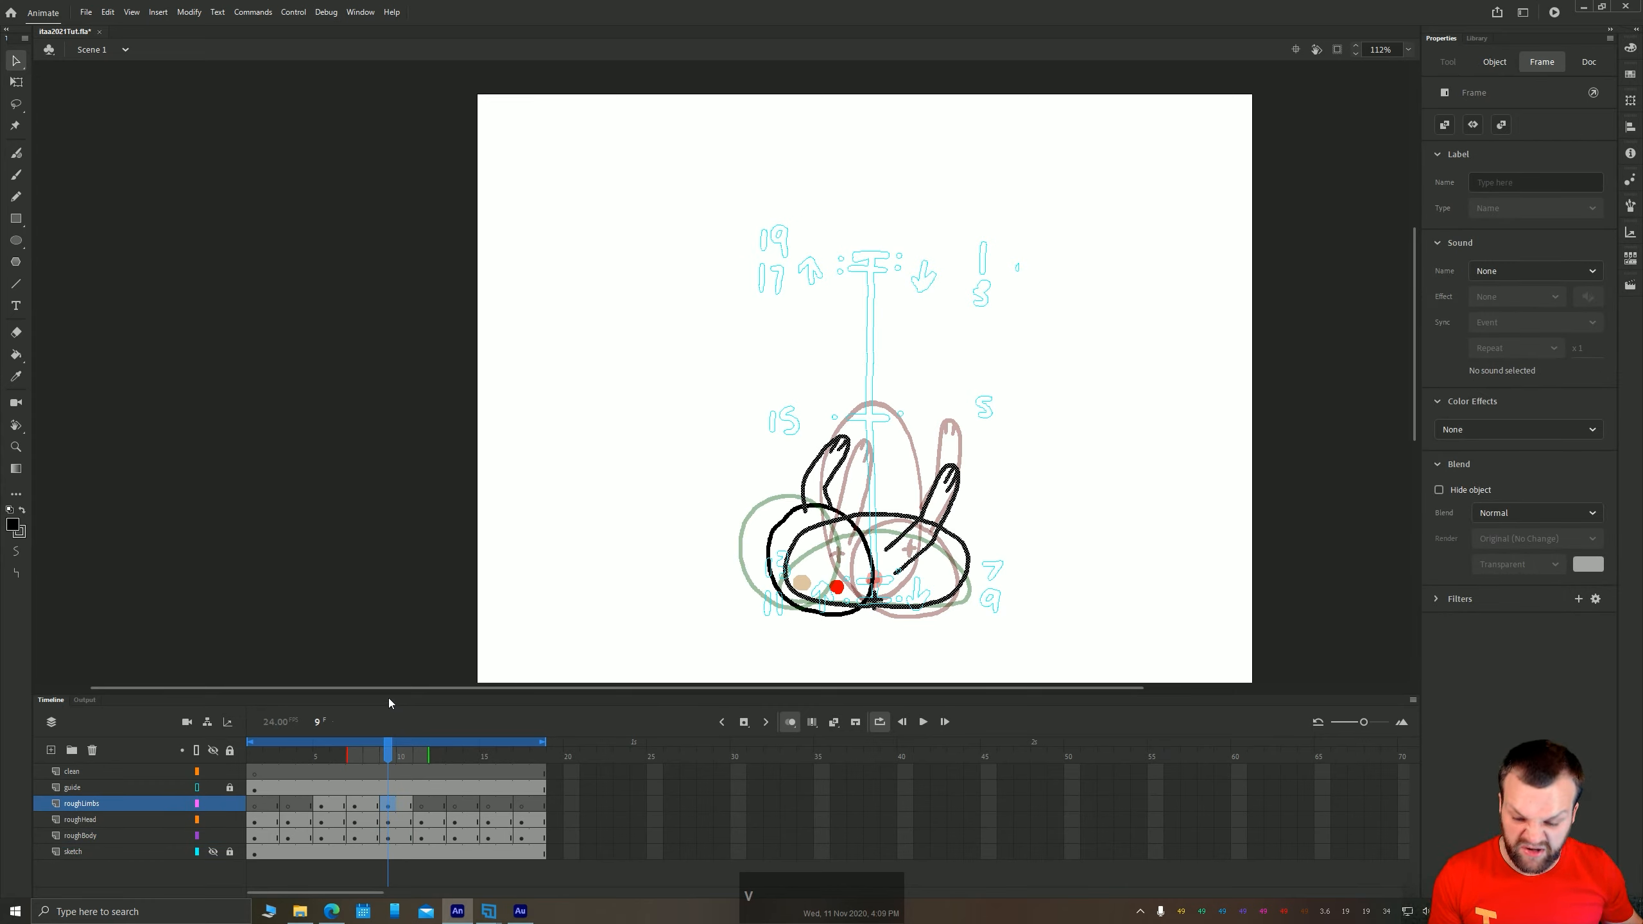
Draw an arm with finger lines on roughLimbs frame 11, reaching right along the ground, and sketch a curved arrow pointing left beneath the body
click(424, 807)
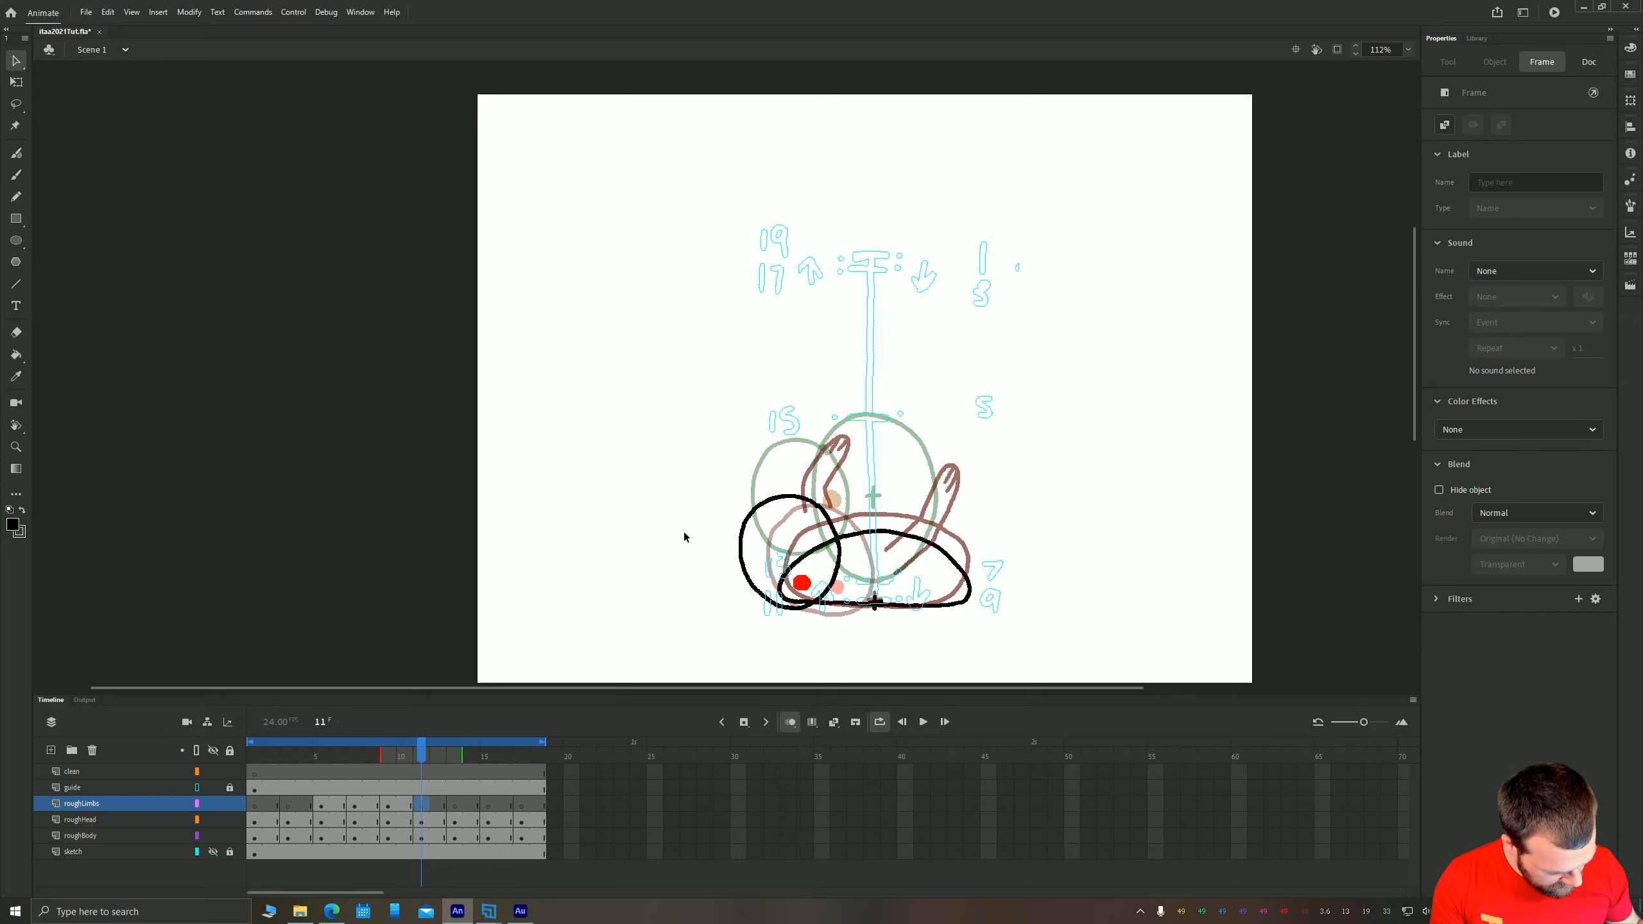
key(b)
drag(638, 543, 616, 403)
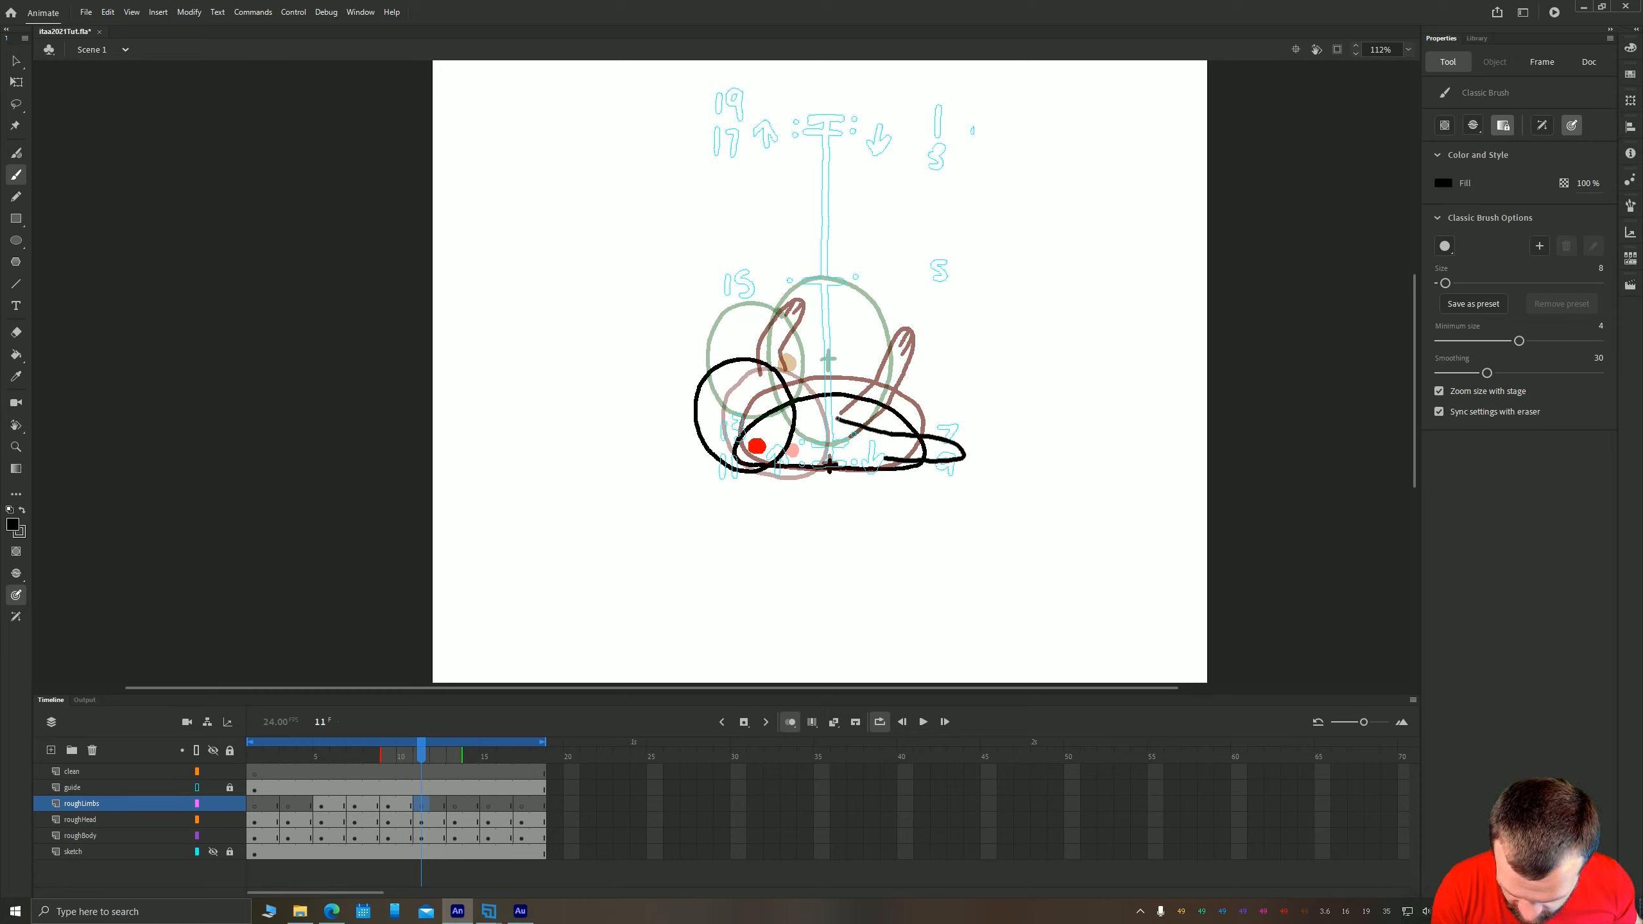
drag(827, 441, 959, 445)
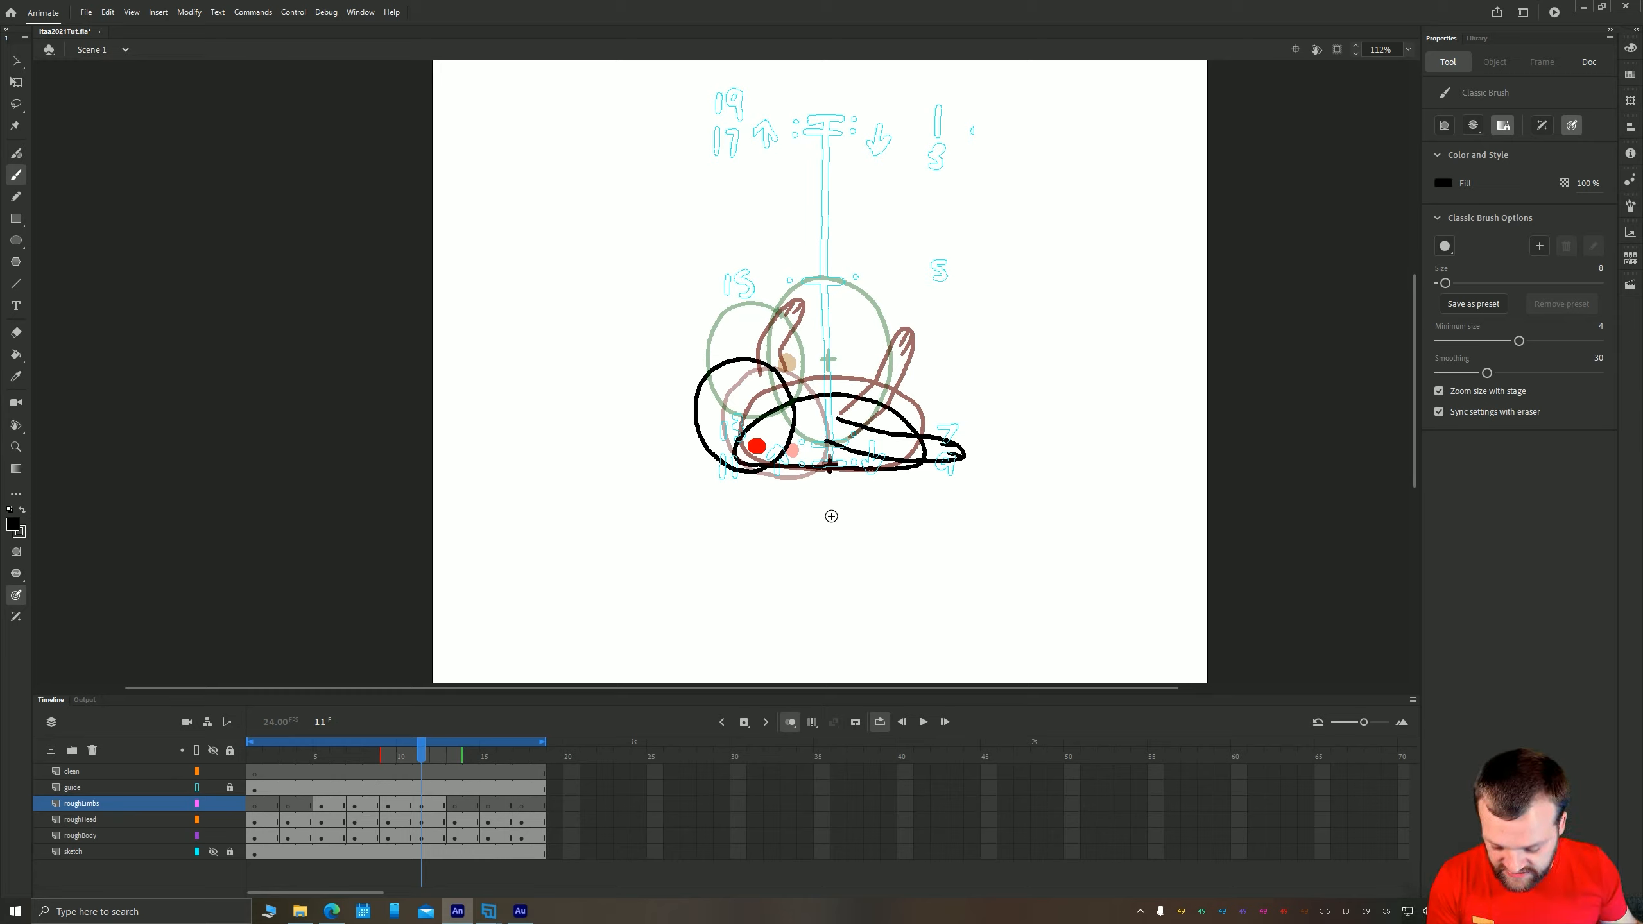
mouse_move(831, 516)
mouse_down()
mouse_move(772, 543)
mouse_move(706, 499)
mouse_move(727, 505)
mouse_move(693, 532)
mouse_up()
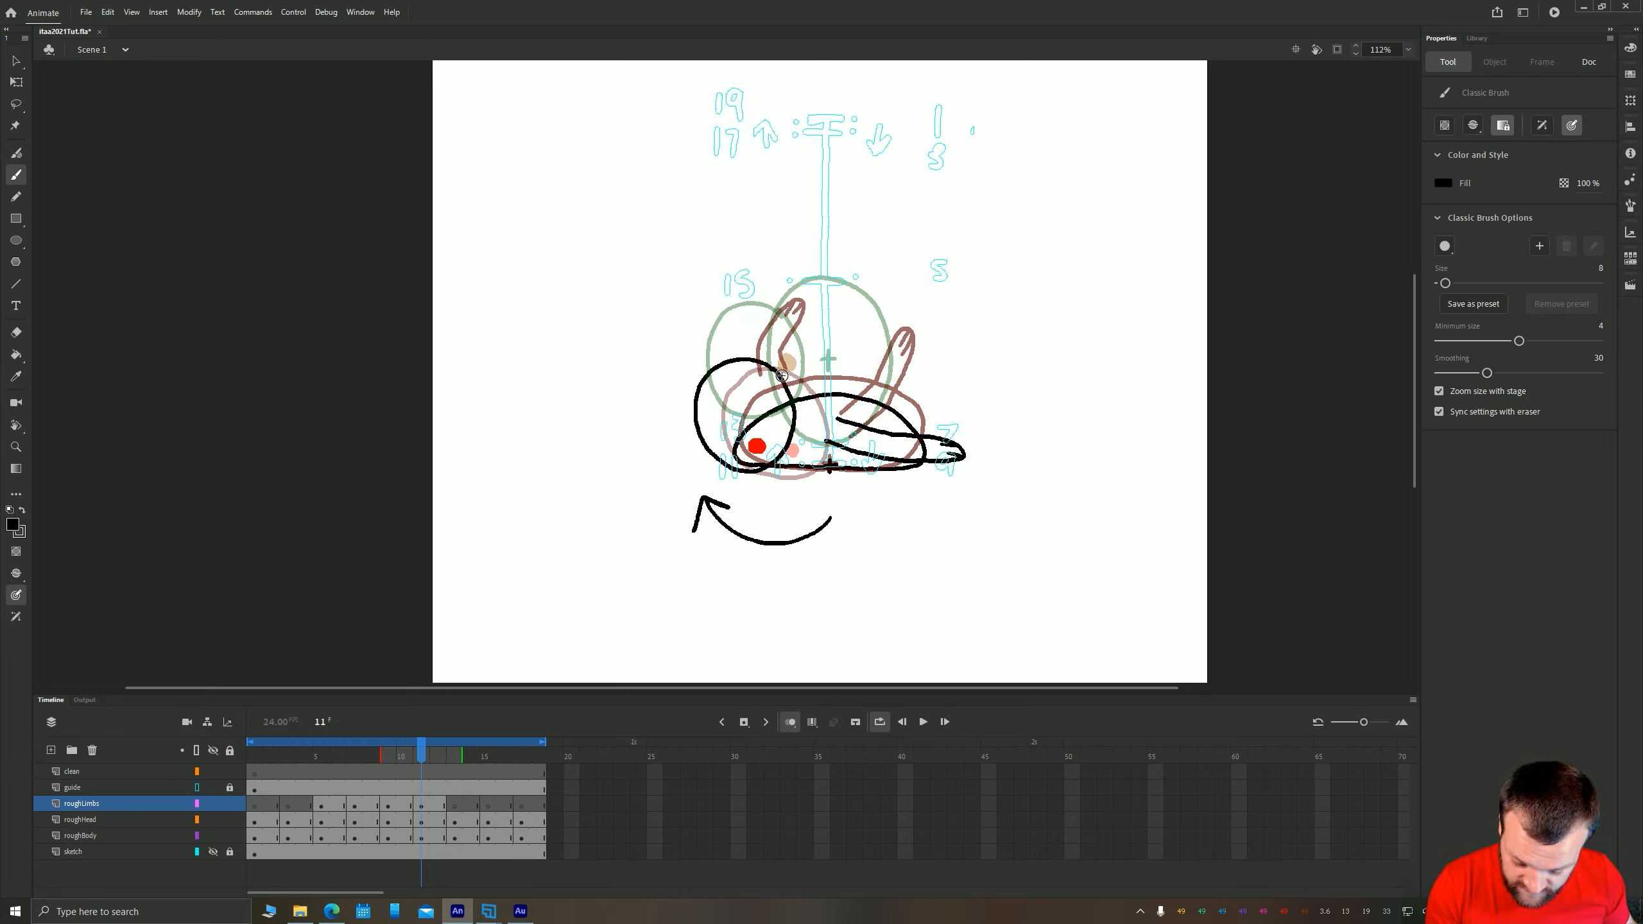
Draw a second arm angled up and right from the head circle on frame 11 and play the loop
drag(820, 379, 795, 399)
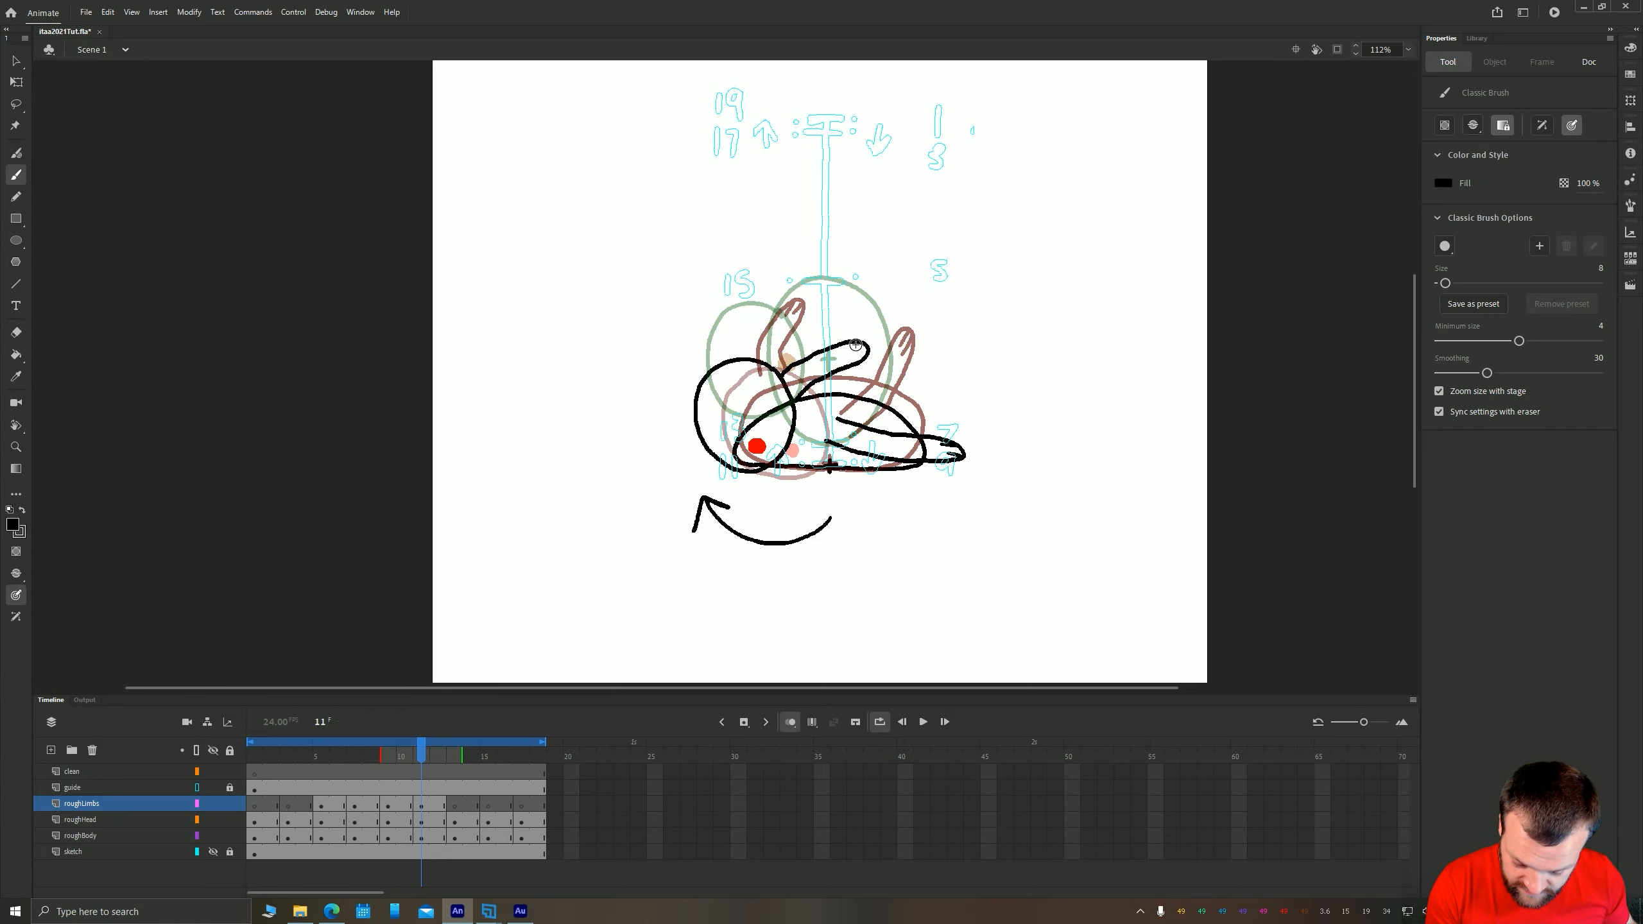
key(Return)
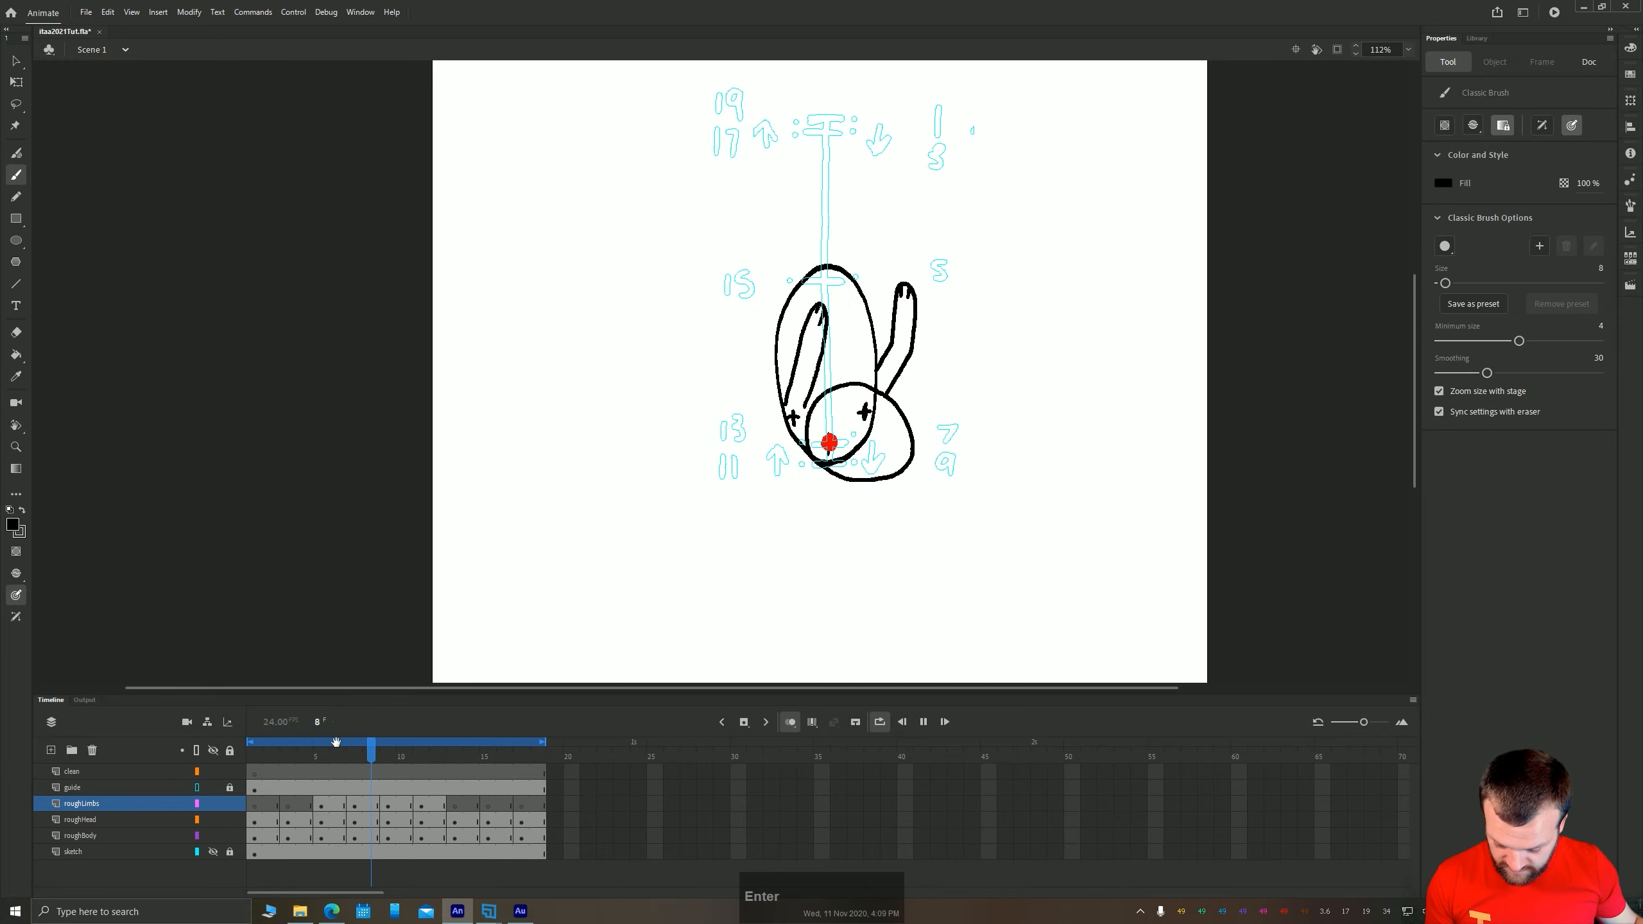
Try to delete the second arm on frame 11 with a lasso selection
click(421, 804)
key(l)
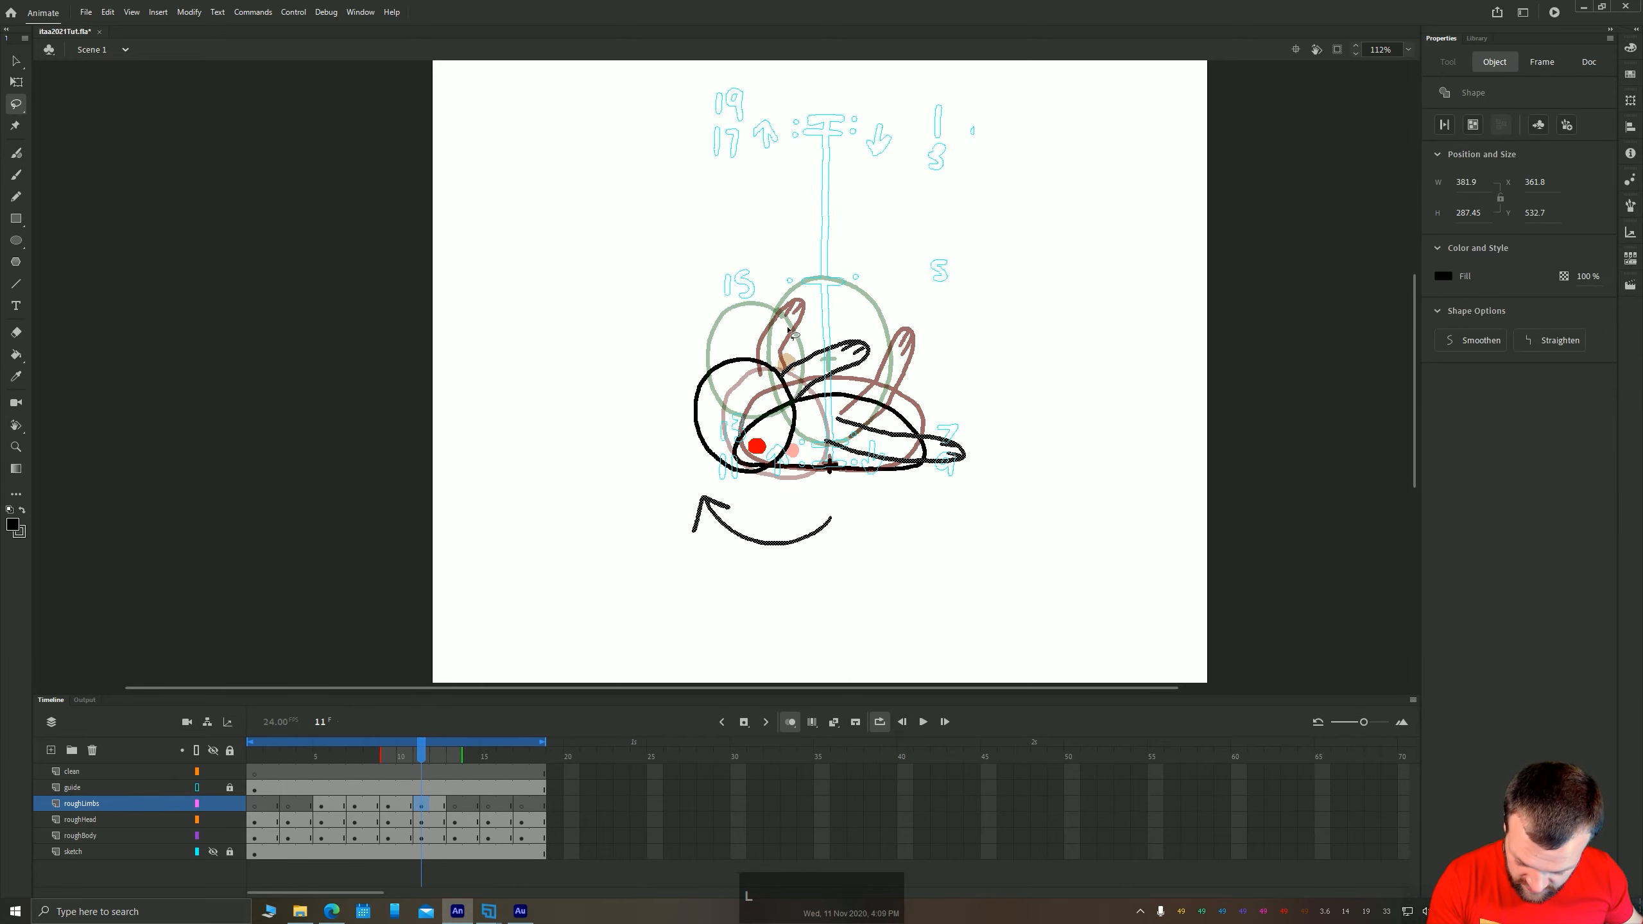
mouse_move(899, 327)
mouse_down()
mouse_move(793, 291)
mouse_move(805, 408)
mouse_move(889, 353)
mouse_up()
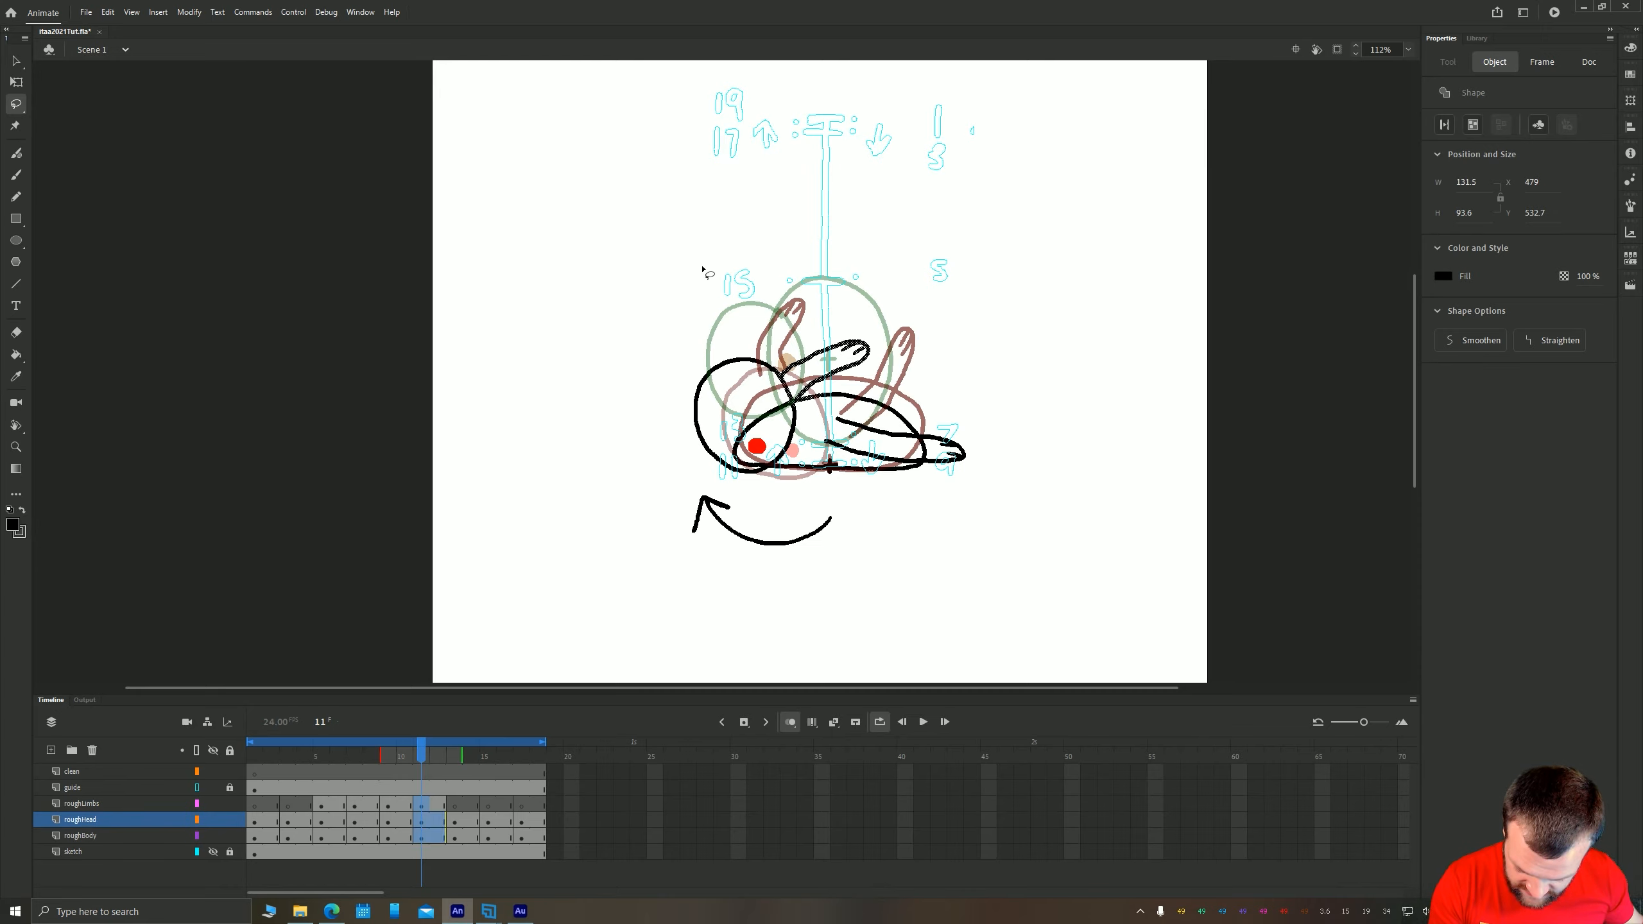
key(Delete)
key(ctrl+z)
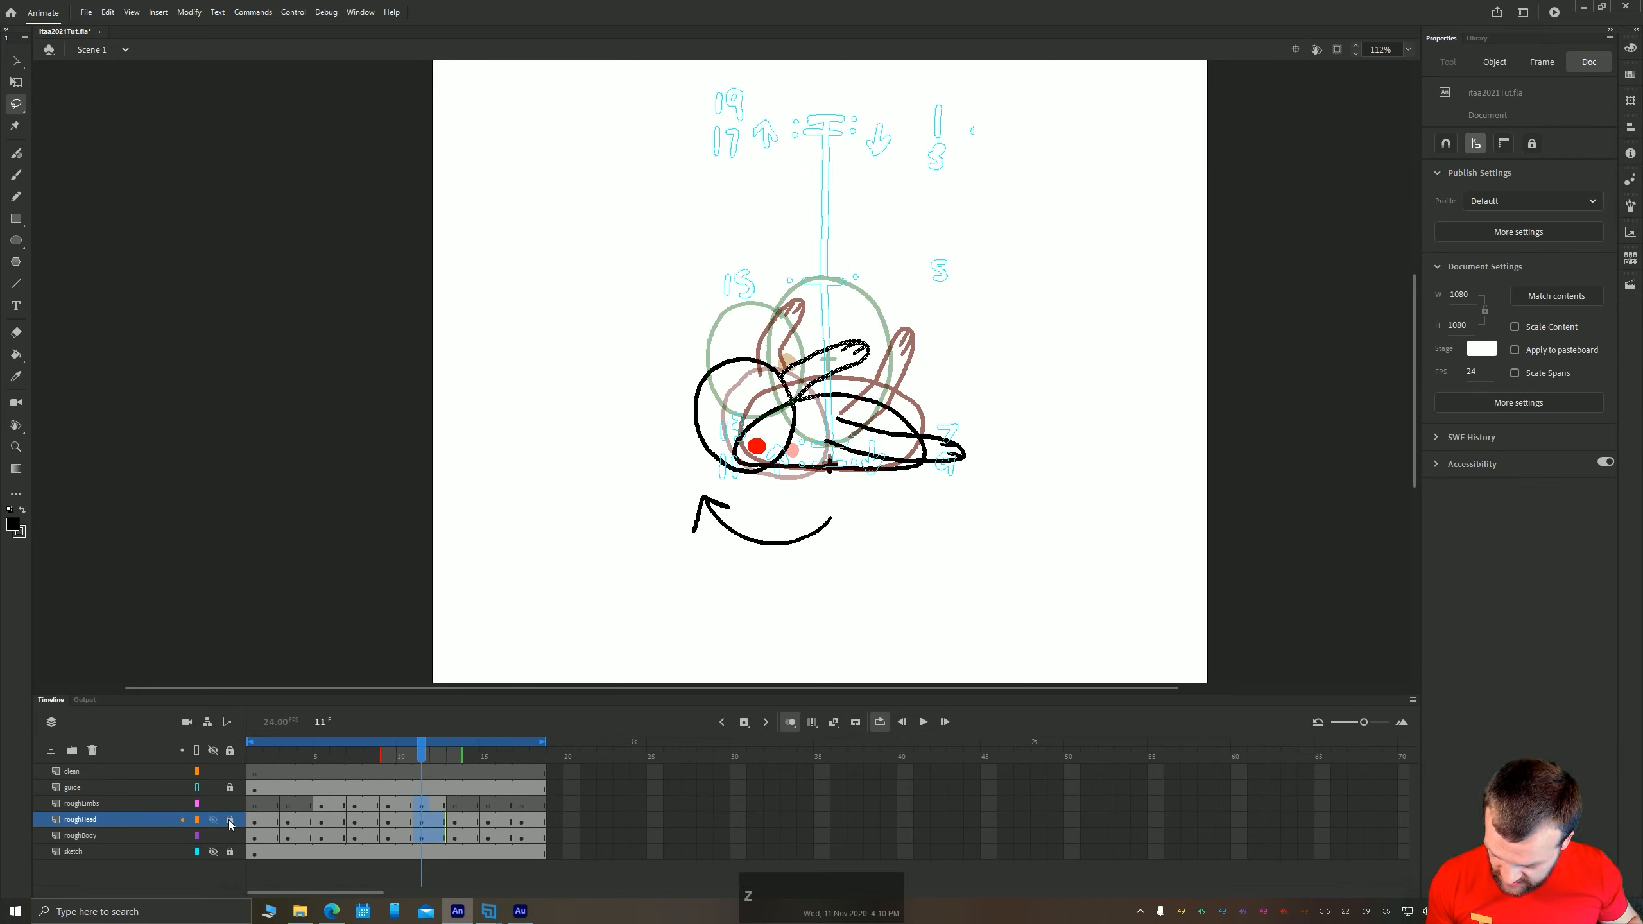
Lock the roughHead and roughBody layers and delete the arm above the body on frame 11 of roughLimbs
drag(230, 820, 230, 836)
click(422, 803)
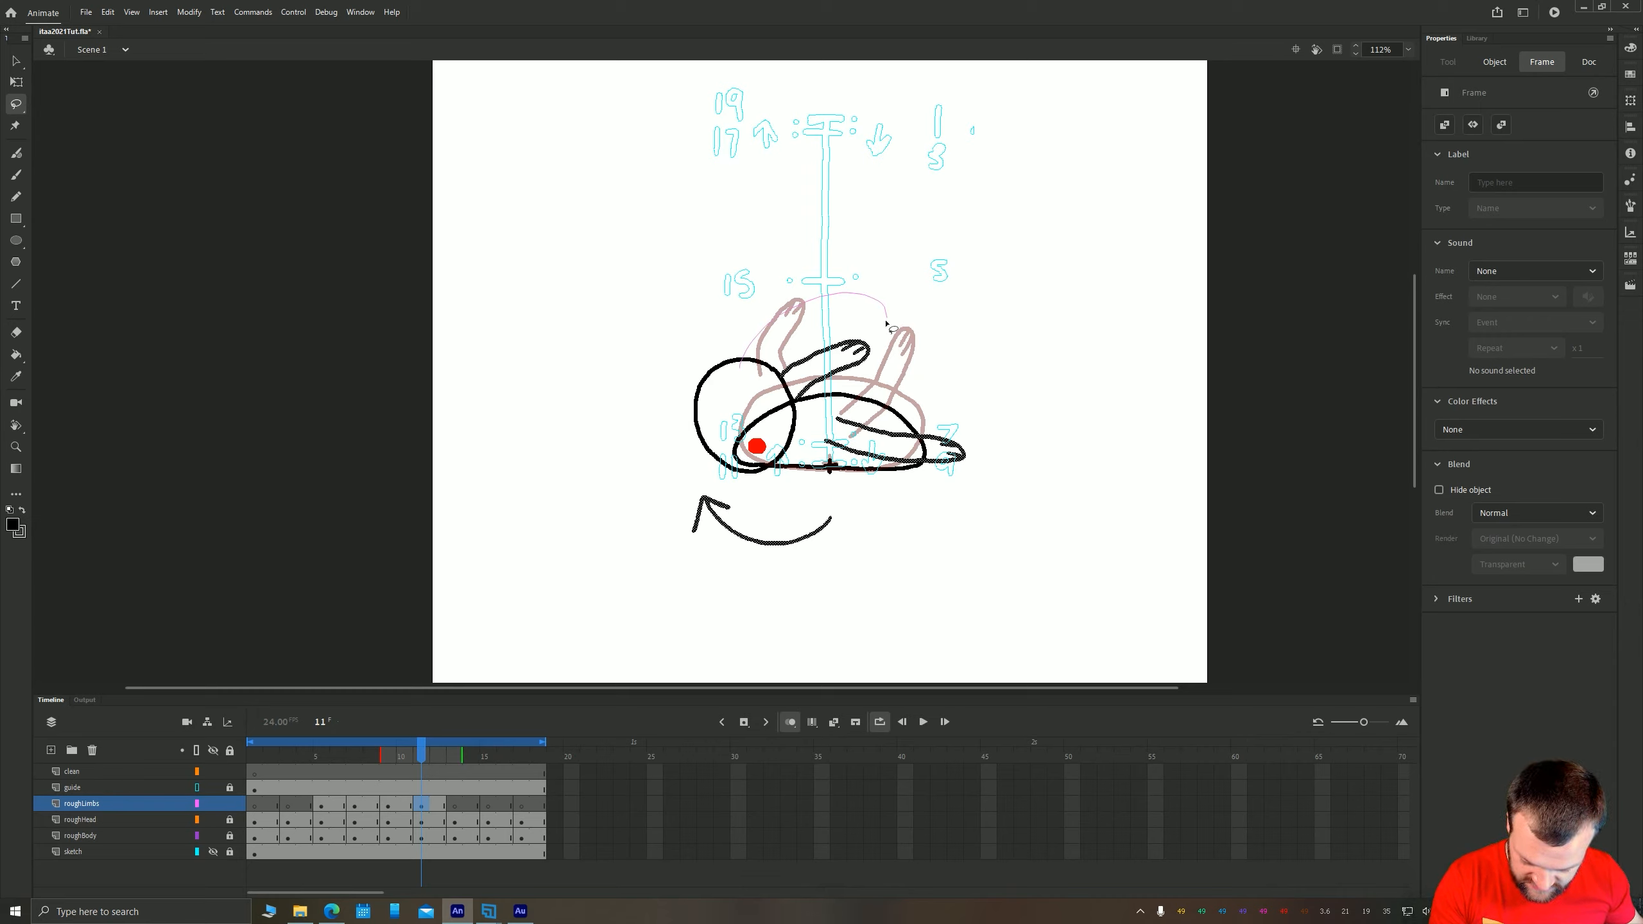
click(671, 323)
Draw a short raised arm with finger lines at the head circle's upper left on frame 11 and play the loop
key(b)
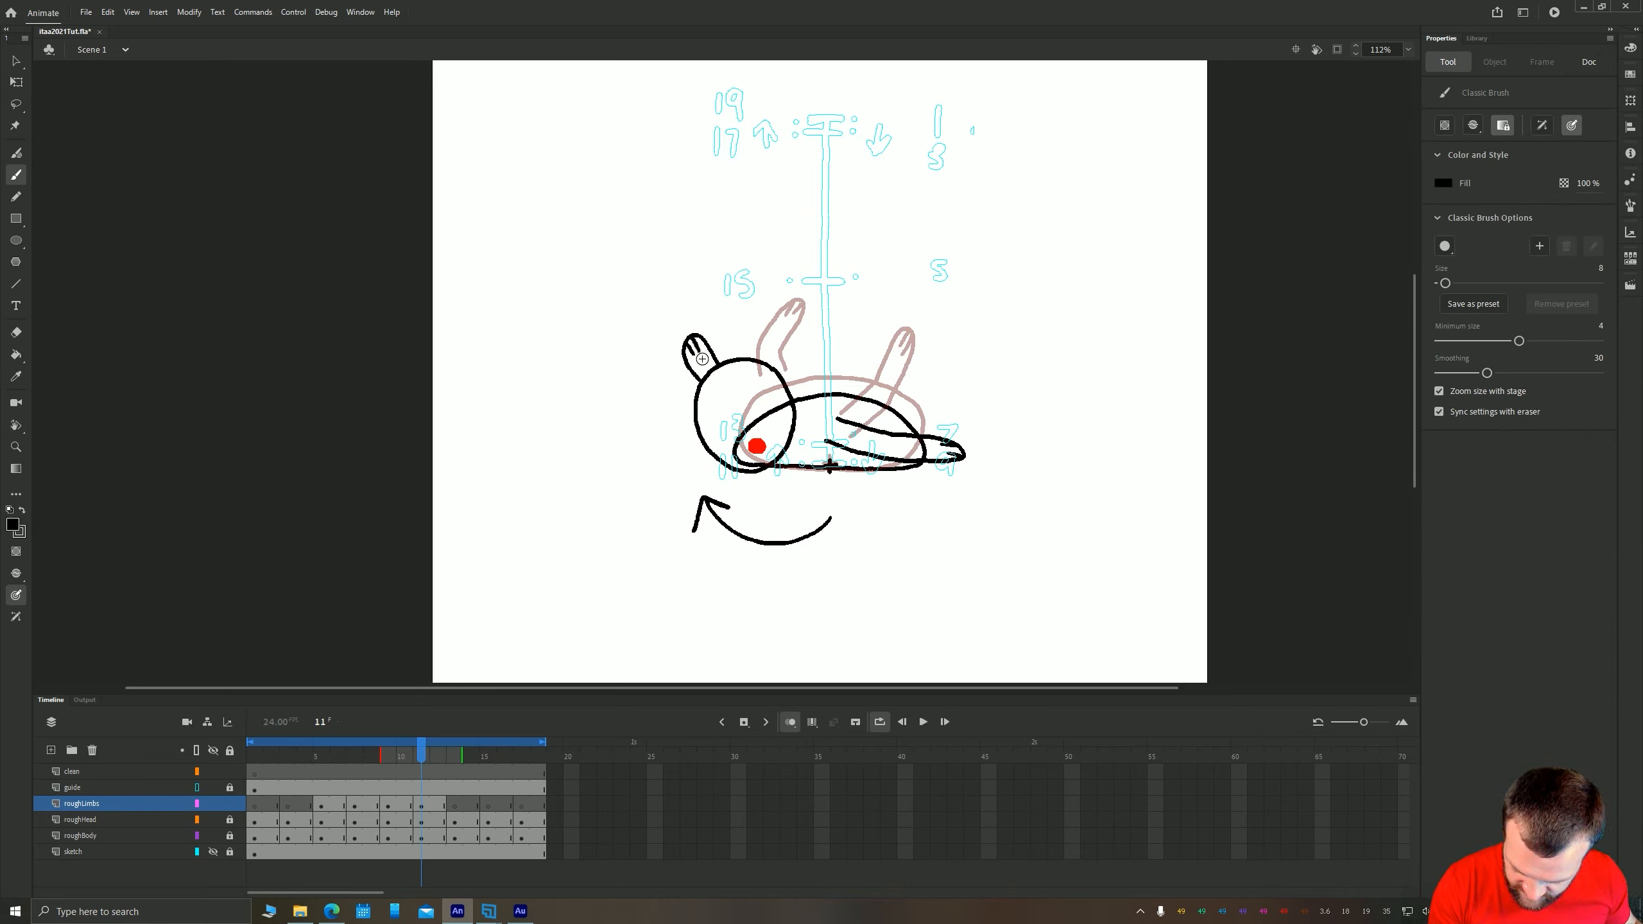
key(comma)
key(Return)
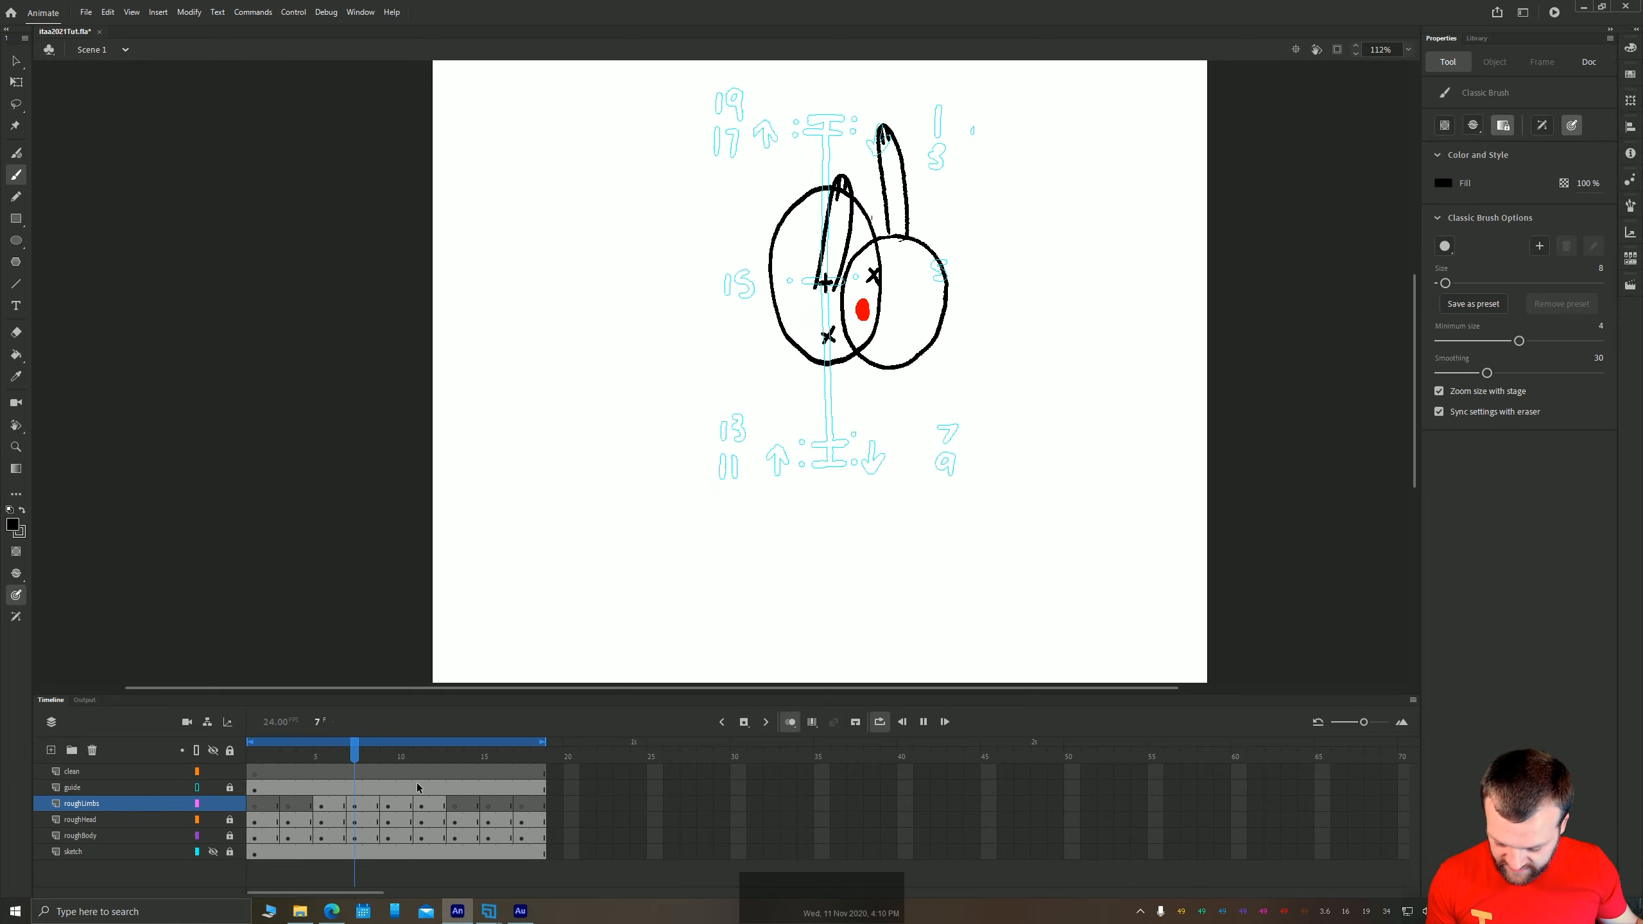
Draw an arm with finger lines on roughLimbs frame 13, curving down from the body's centre to a hand at lower right
click(458, 808)
key(space)
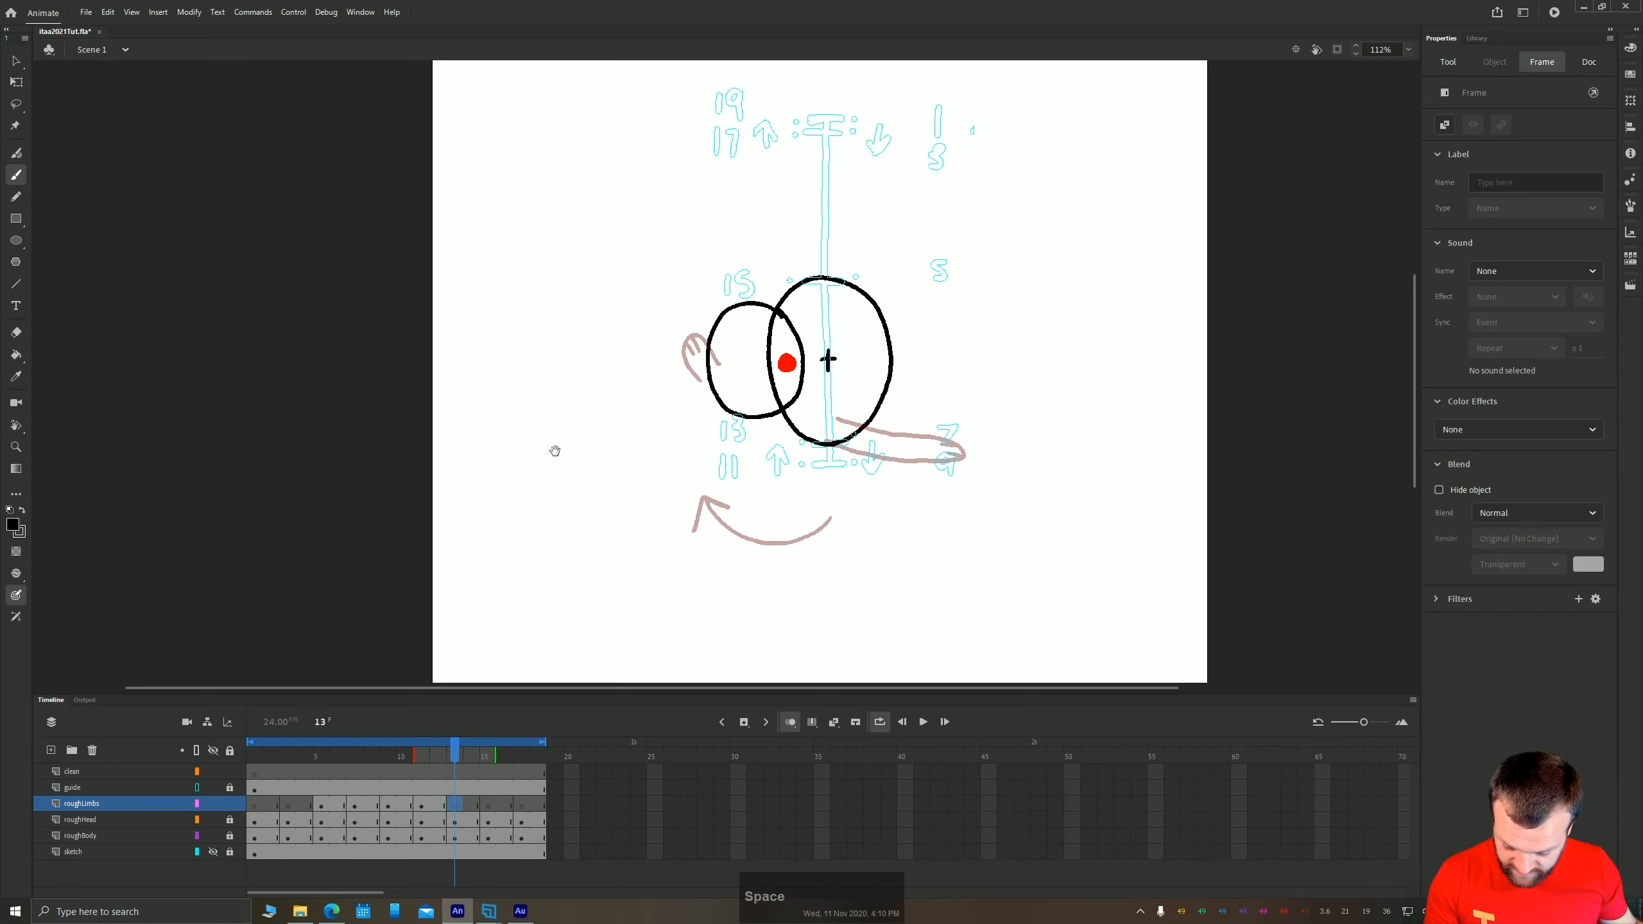
mouse_move(553, 451)
mouse_down()
mouse_move(561, 436)
mouse_move(575, 479)
mouse_up()
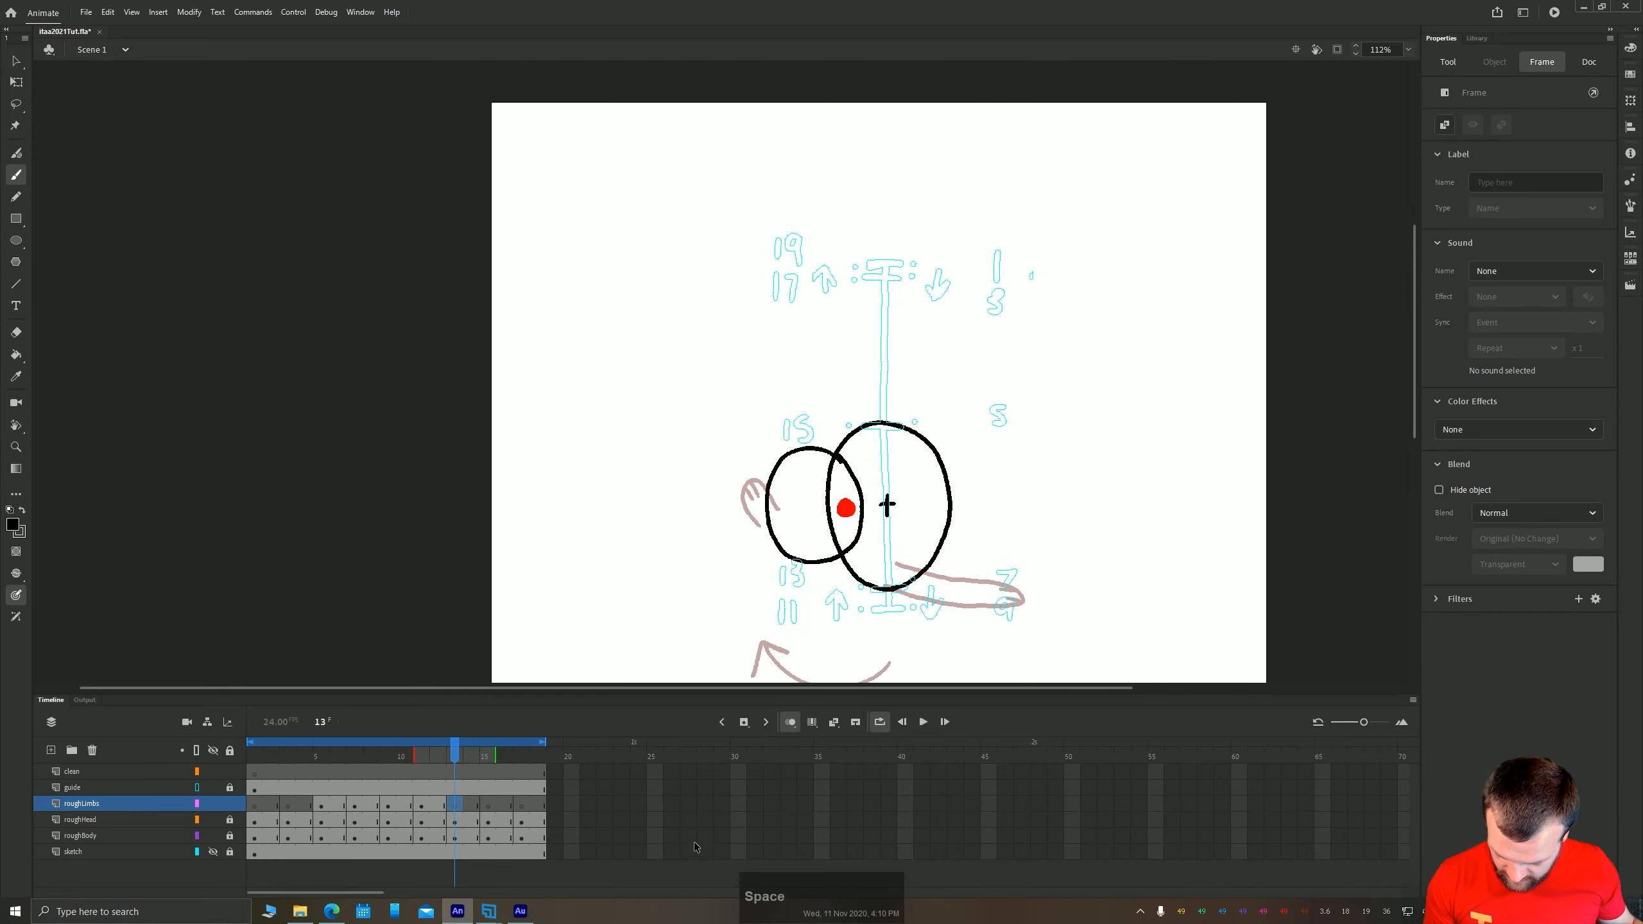
key(comma)
key(period)
key(comma)
key(period)
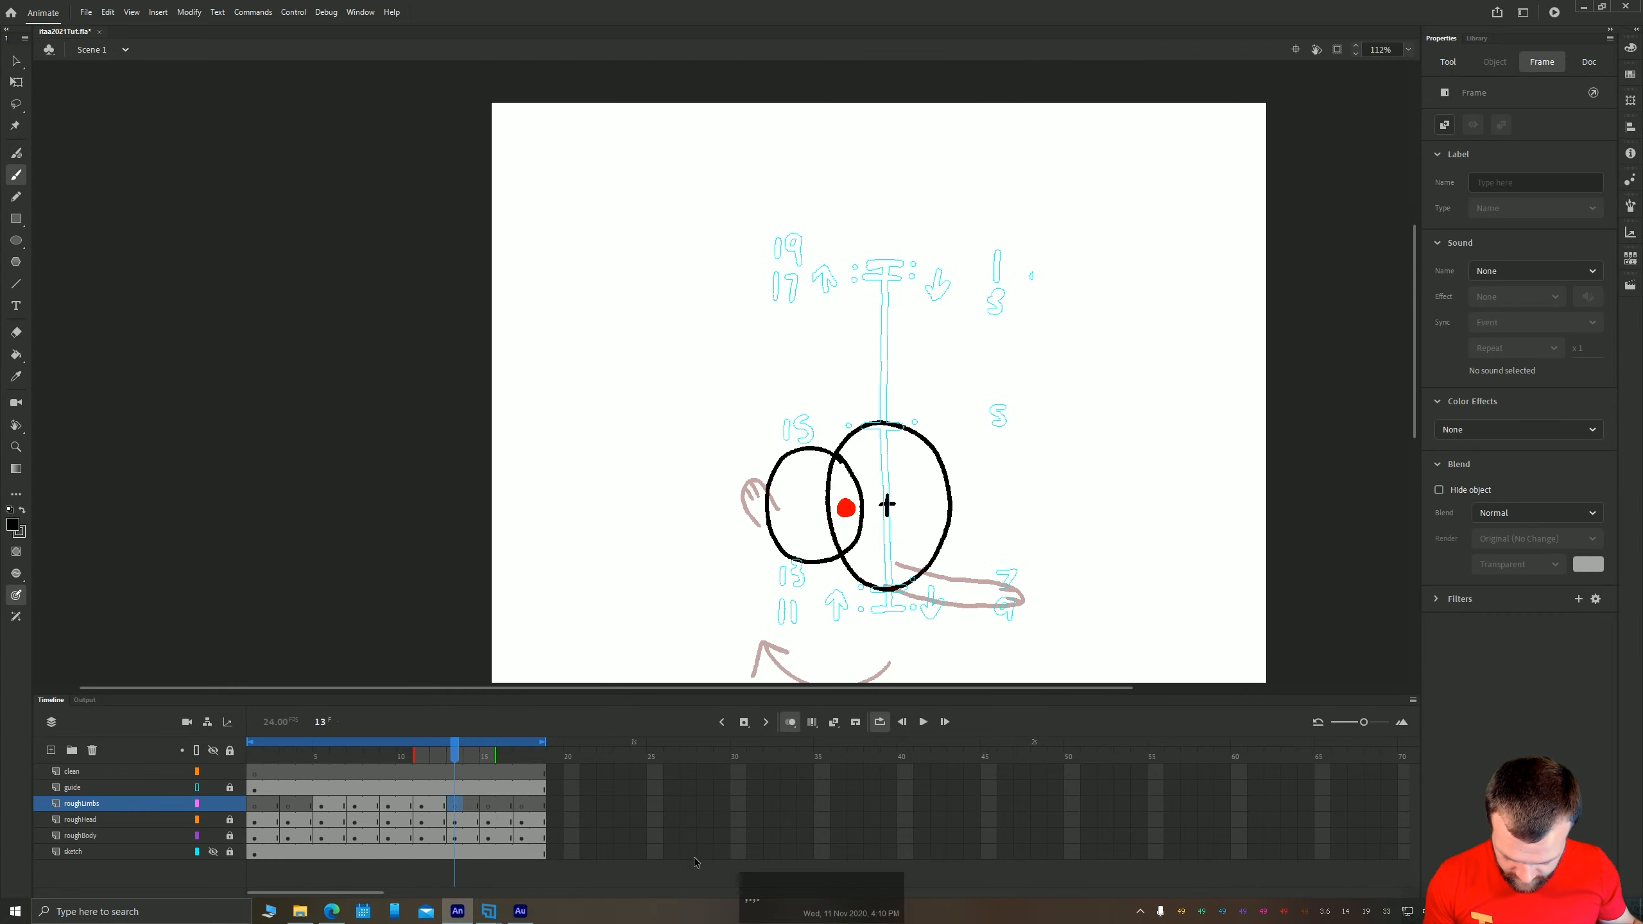
mouse_move(887, 504)
mouse_down()
mouse_move(942, 605)
mouse_move(886, 583)
mouse_move(870, 531)
mouse_move(925, 596)
mouse_up()
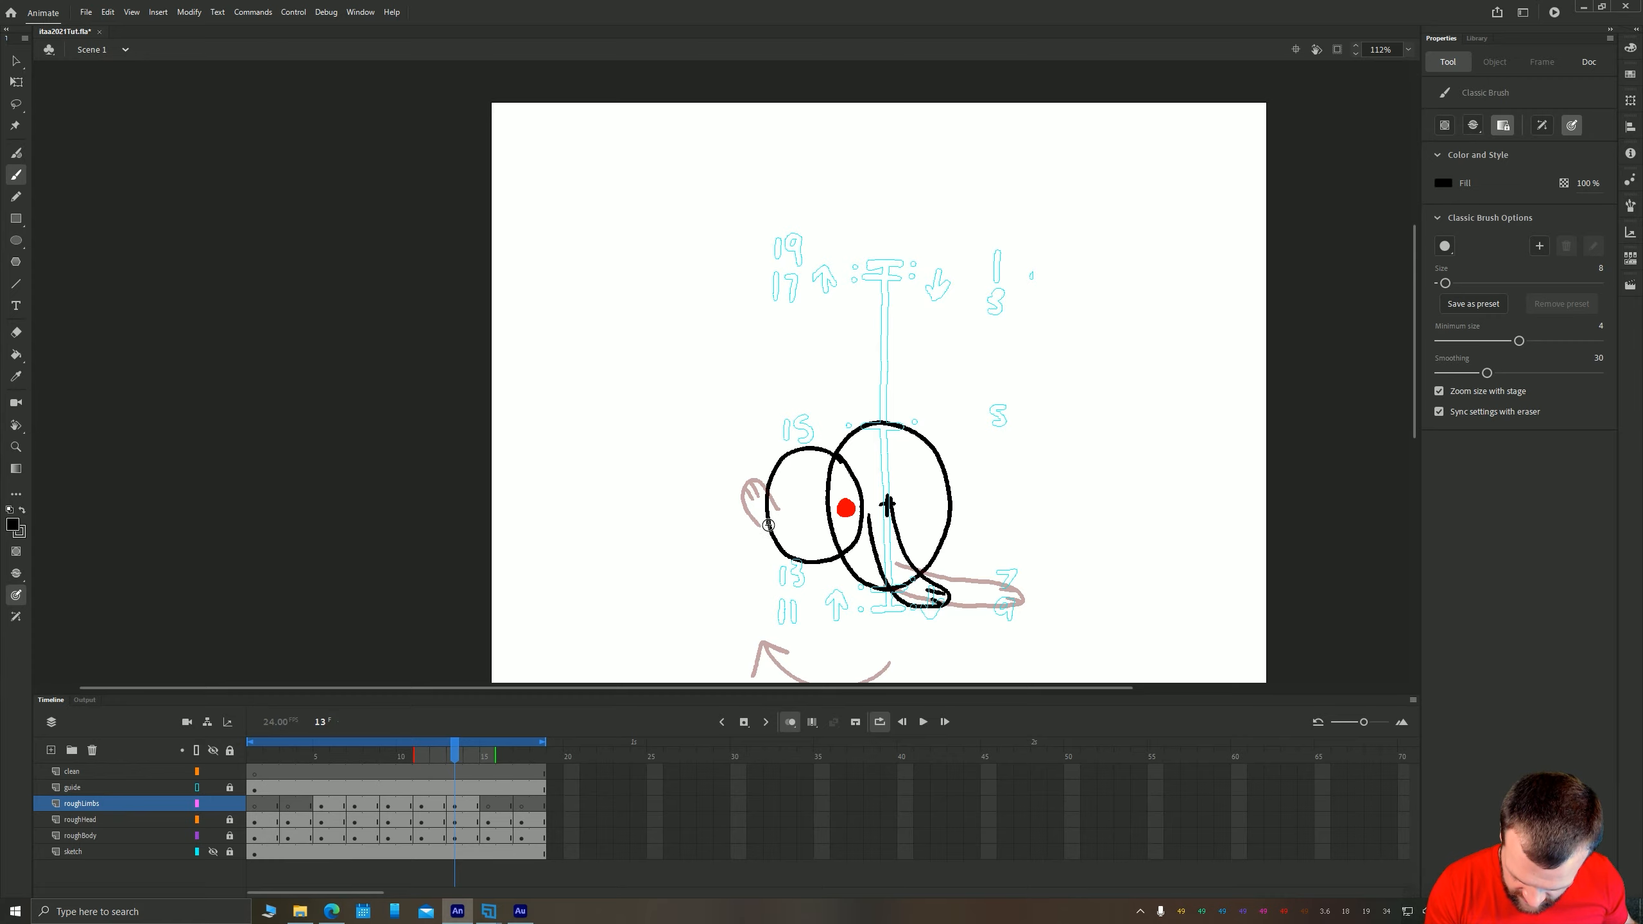
Draw the second hand with finger lines at the head circle's lower left on frame 13 and compare it with the previous pose
drag(757, 558, 771, 529)
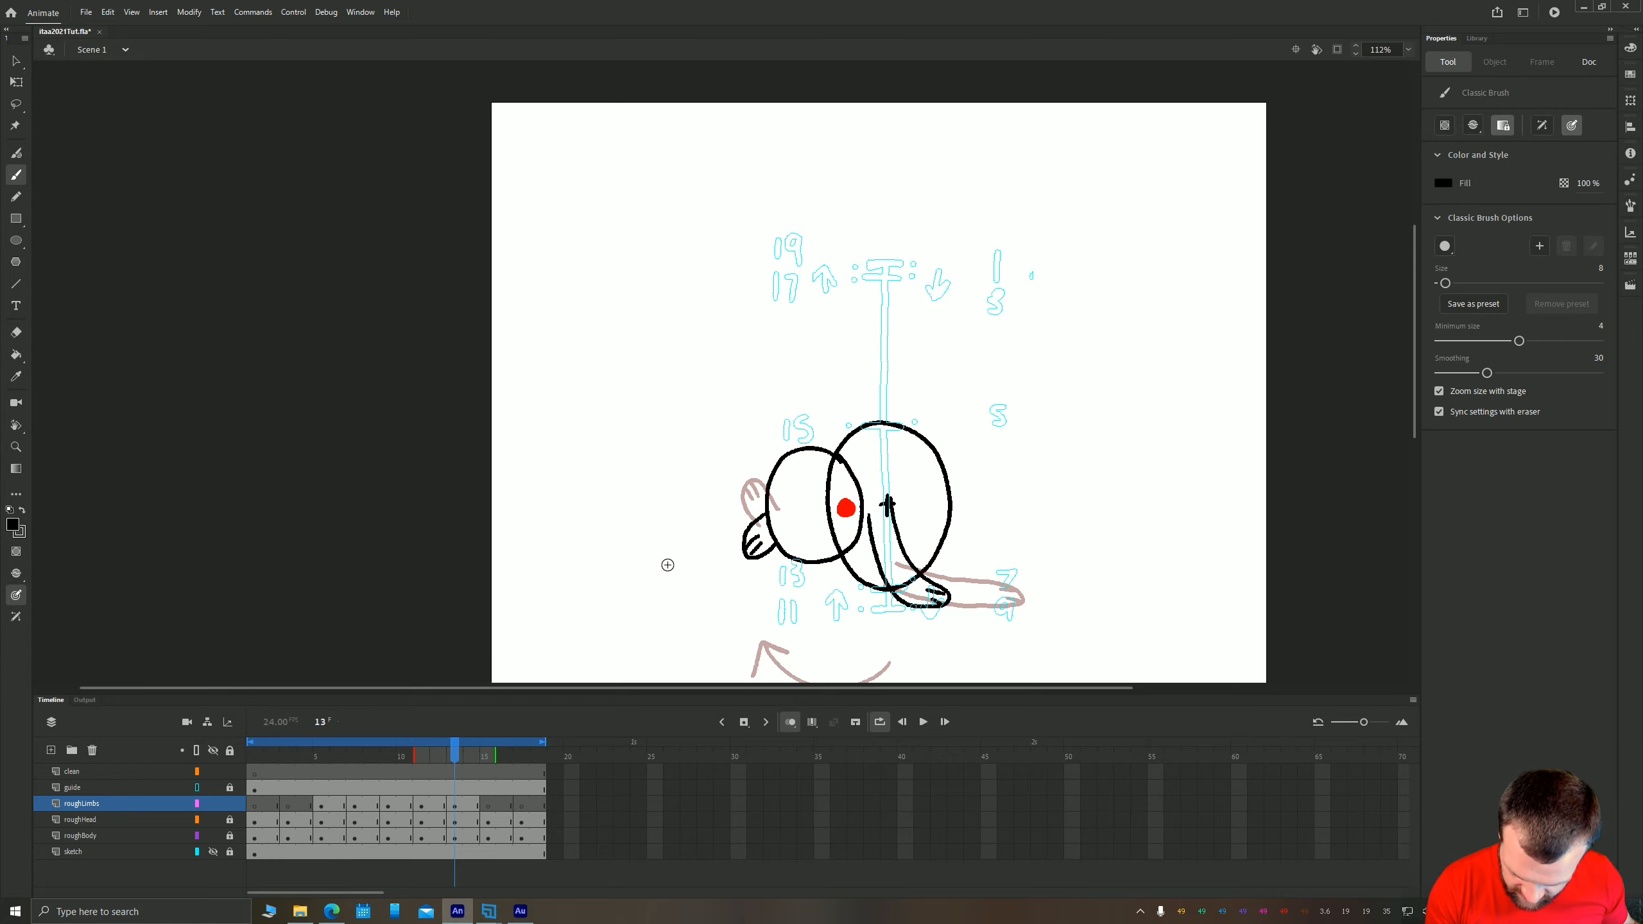
key(comma)
key(period)
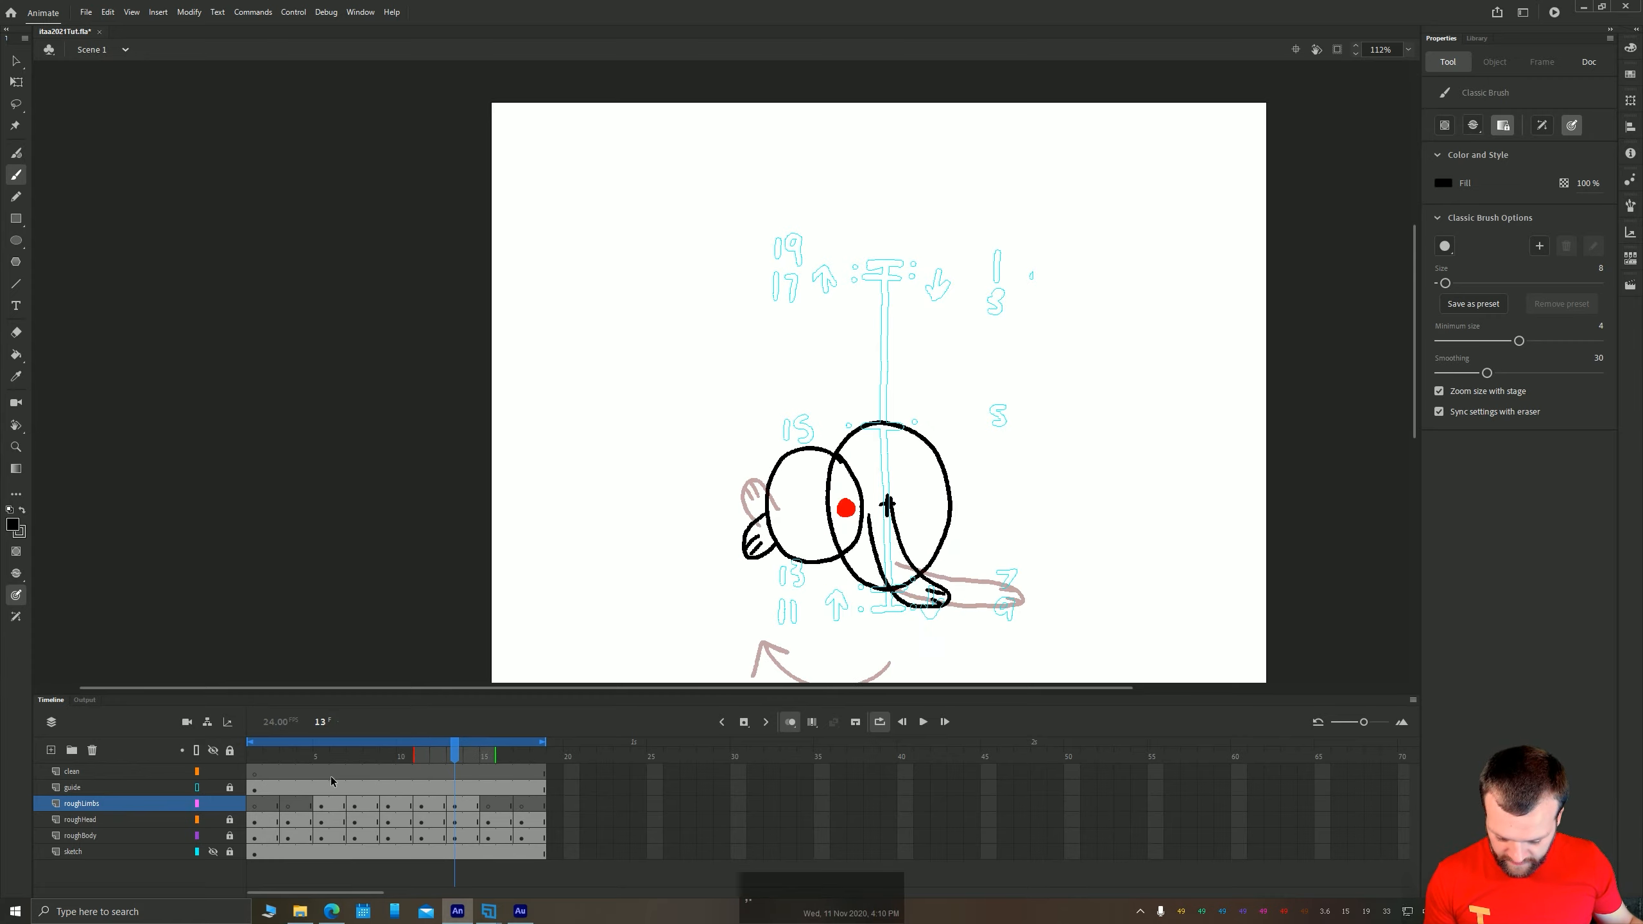
Mark a small cross at the head circle's lower left on roughLimbs frame 15 and flip back to compare poses
key(period)
key(period)
drag(785, 389, 788, 402)
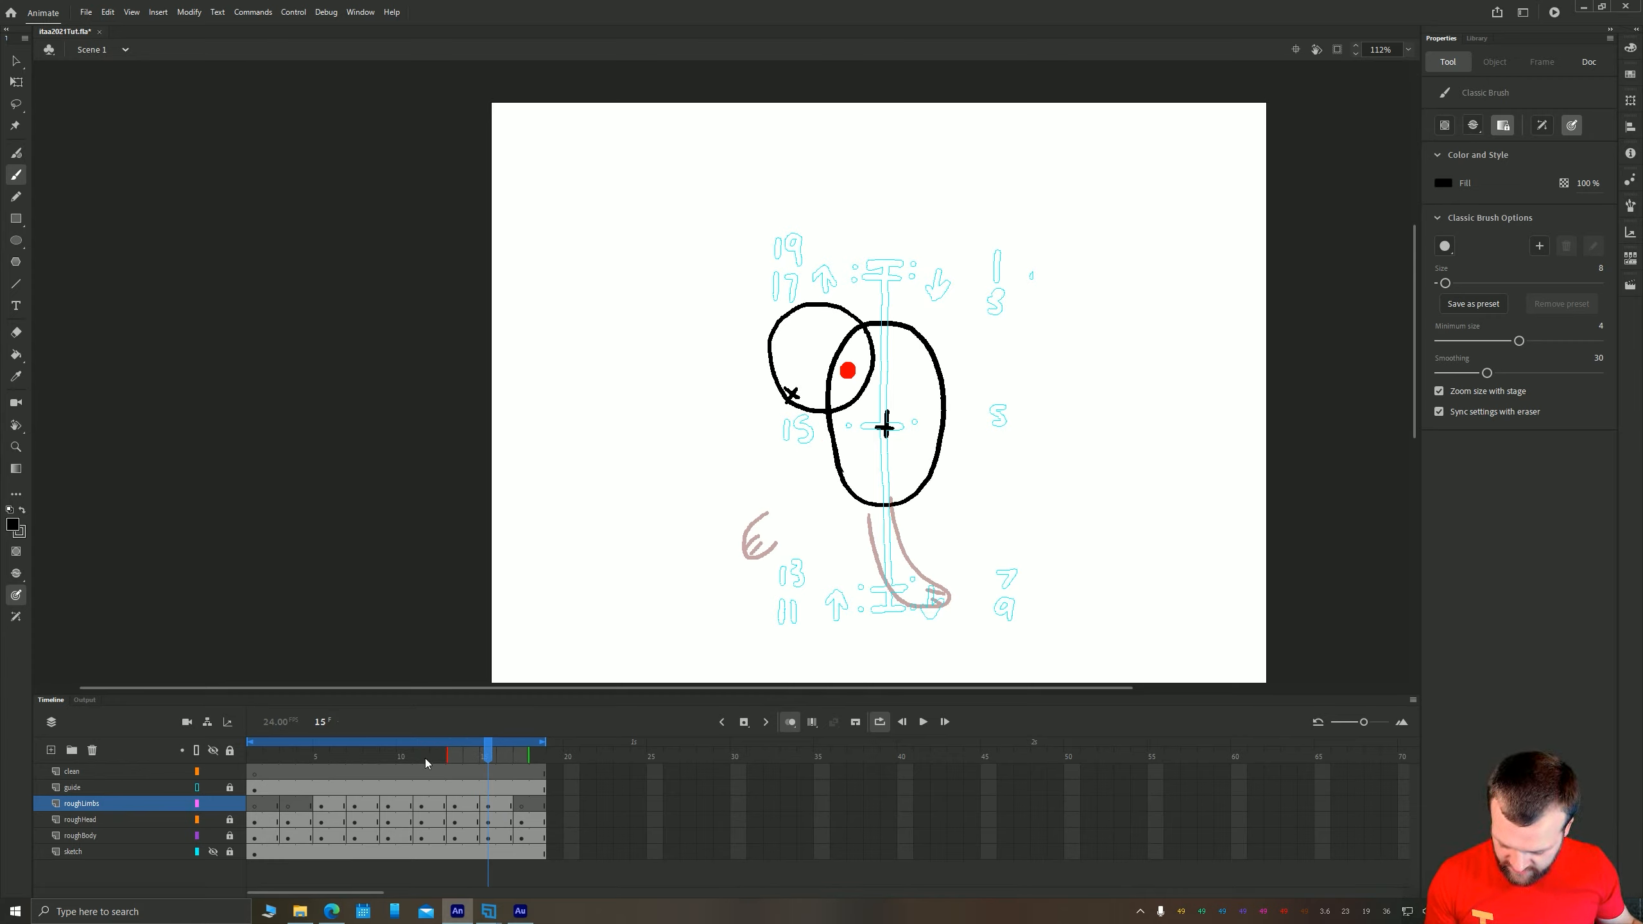
key(comma)
key(period)
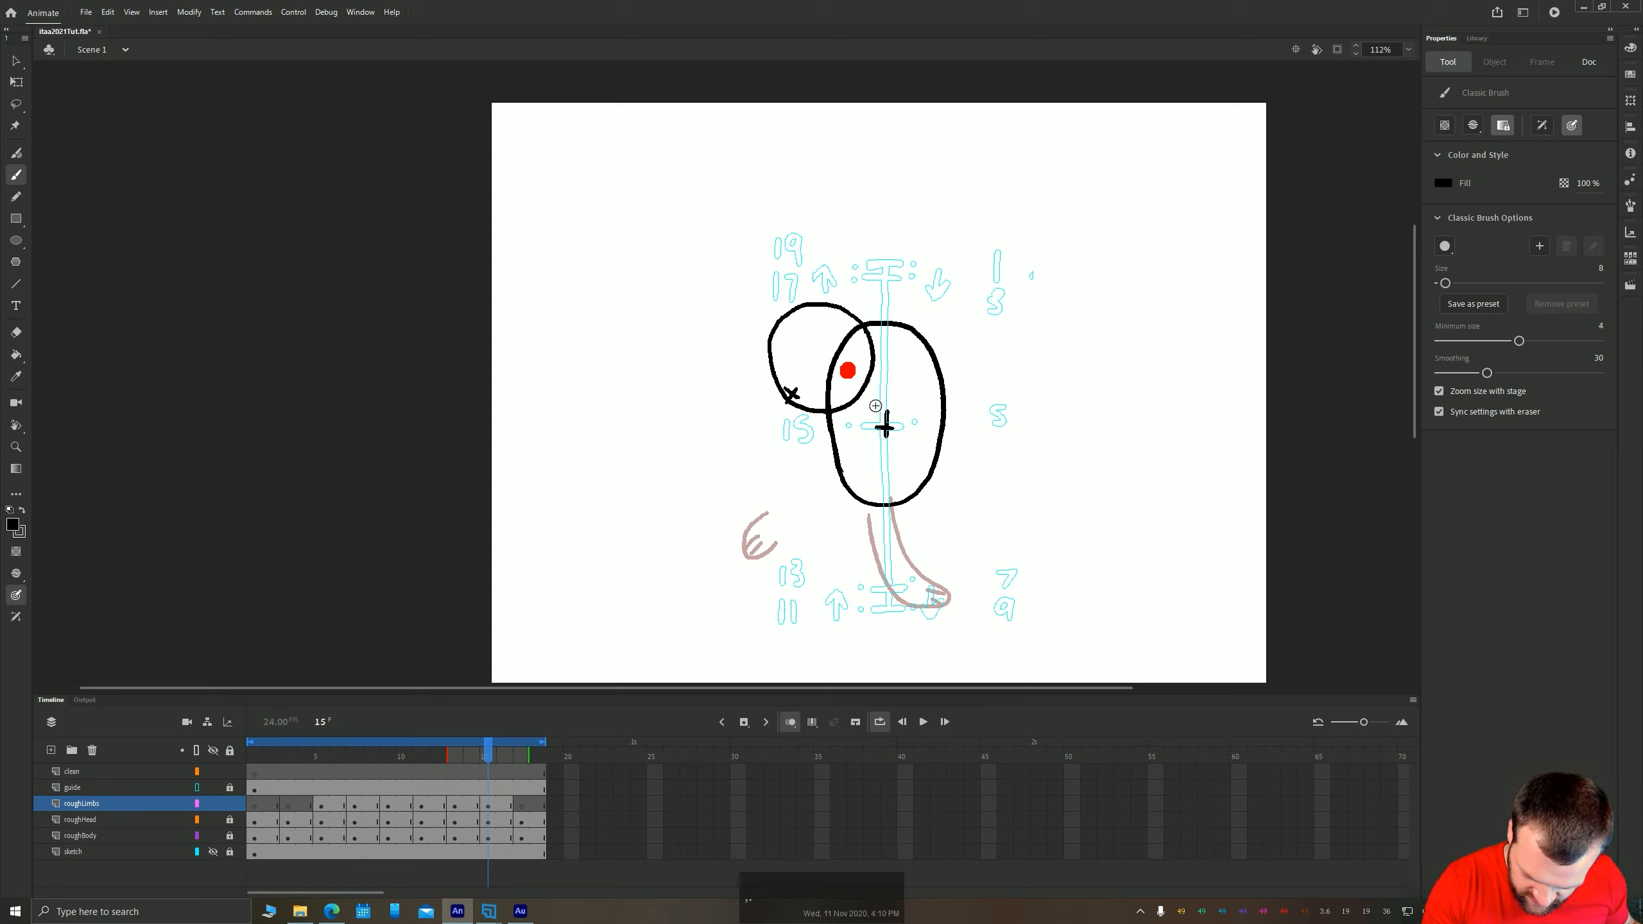
Try an arm stroke reaching left from the body's centre on frame 15
drag(877, 402, 883, 397)
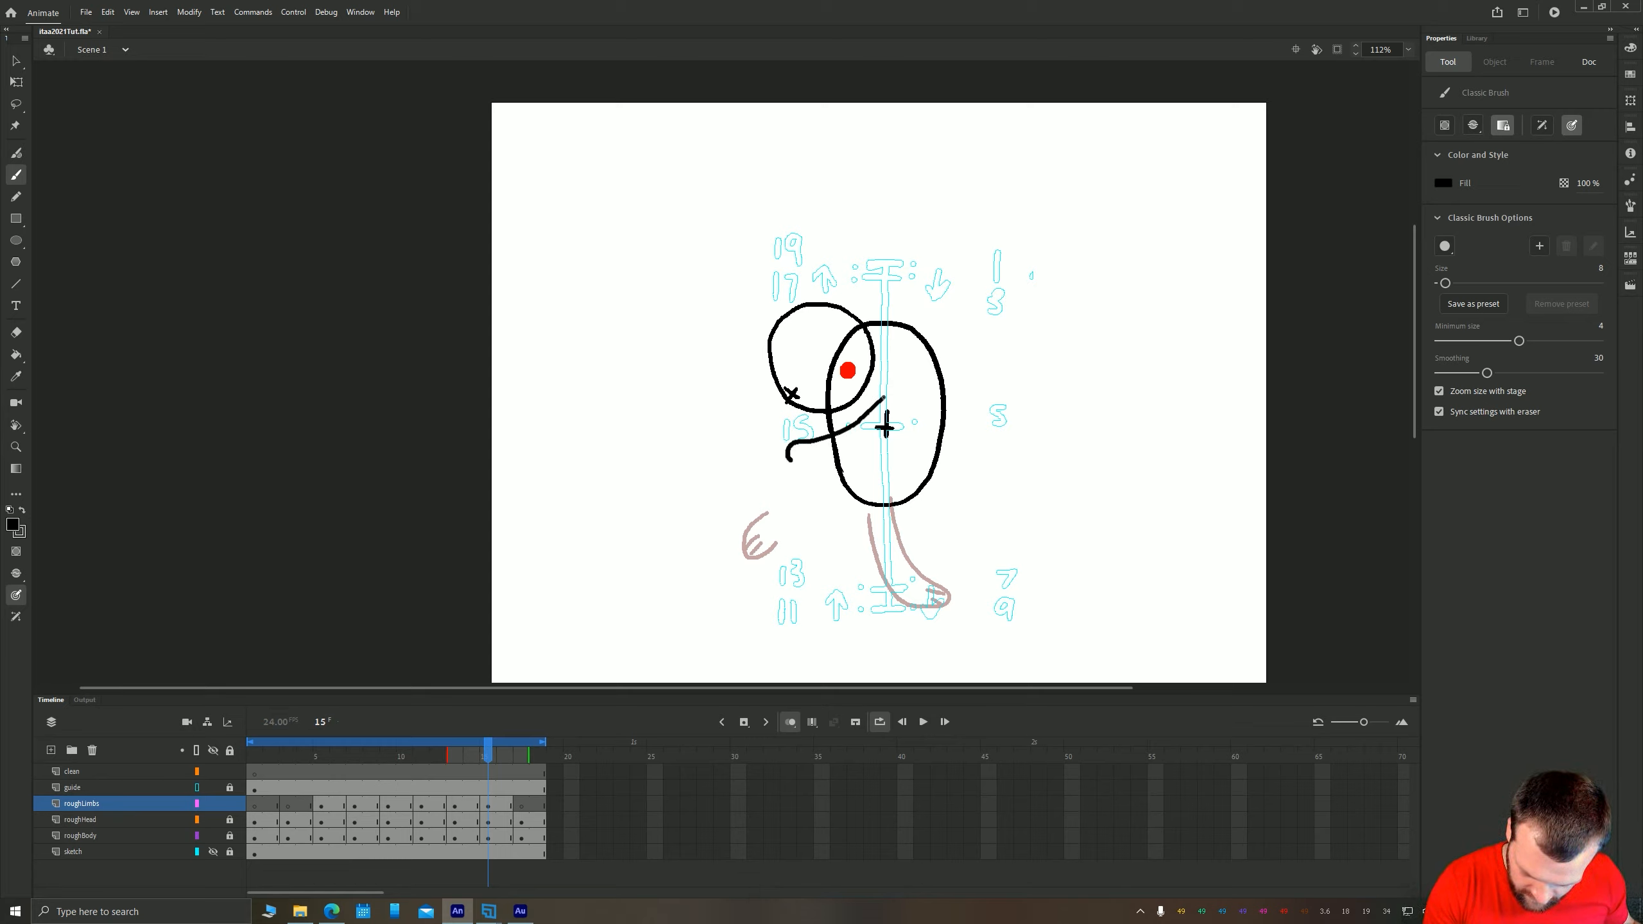
key(ctrl+z)
key(ctrl+z)
key(ctrl+z)
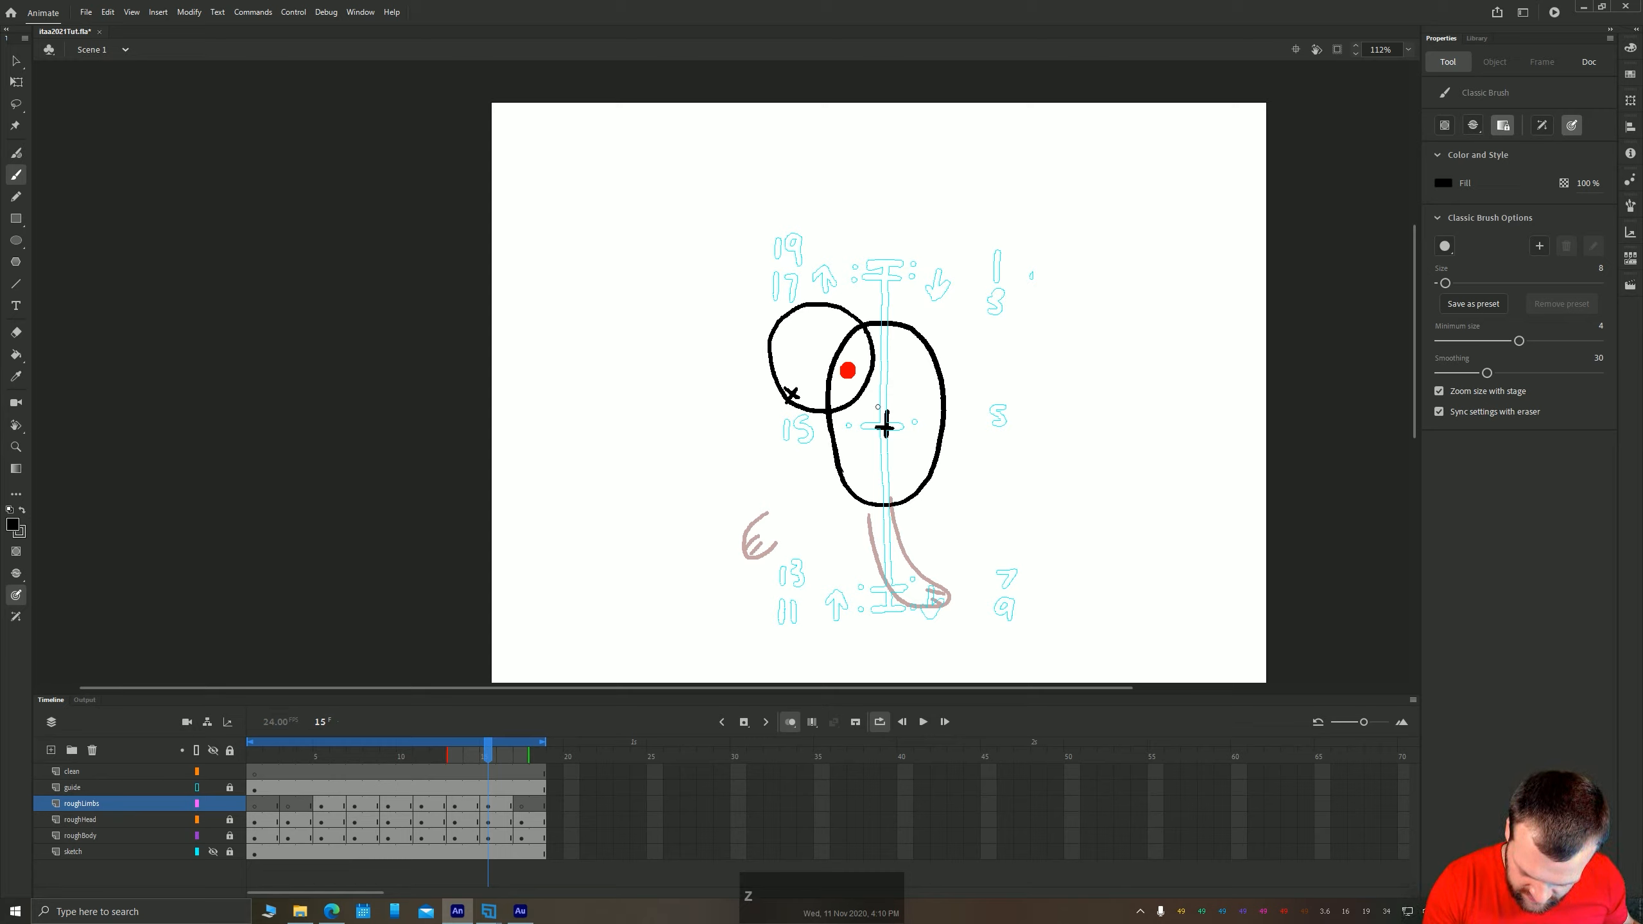
Draw two trailing arms with finger lines on frame 15, one curving down-left from the body and one below the head circle
mouse_move(877, 406)
mouse_down()
mouse_move(837, 436)
mouse_move(832, 507)
mouse_move(882, 433)
mouse_up()
drag(824, 494, 831, 482)
drag(831, 495, 834, 490)
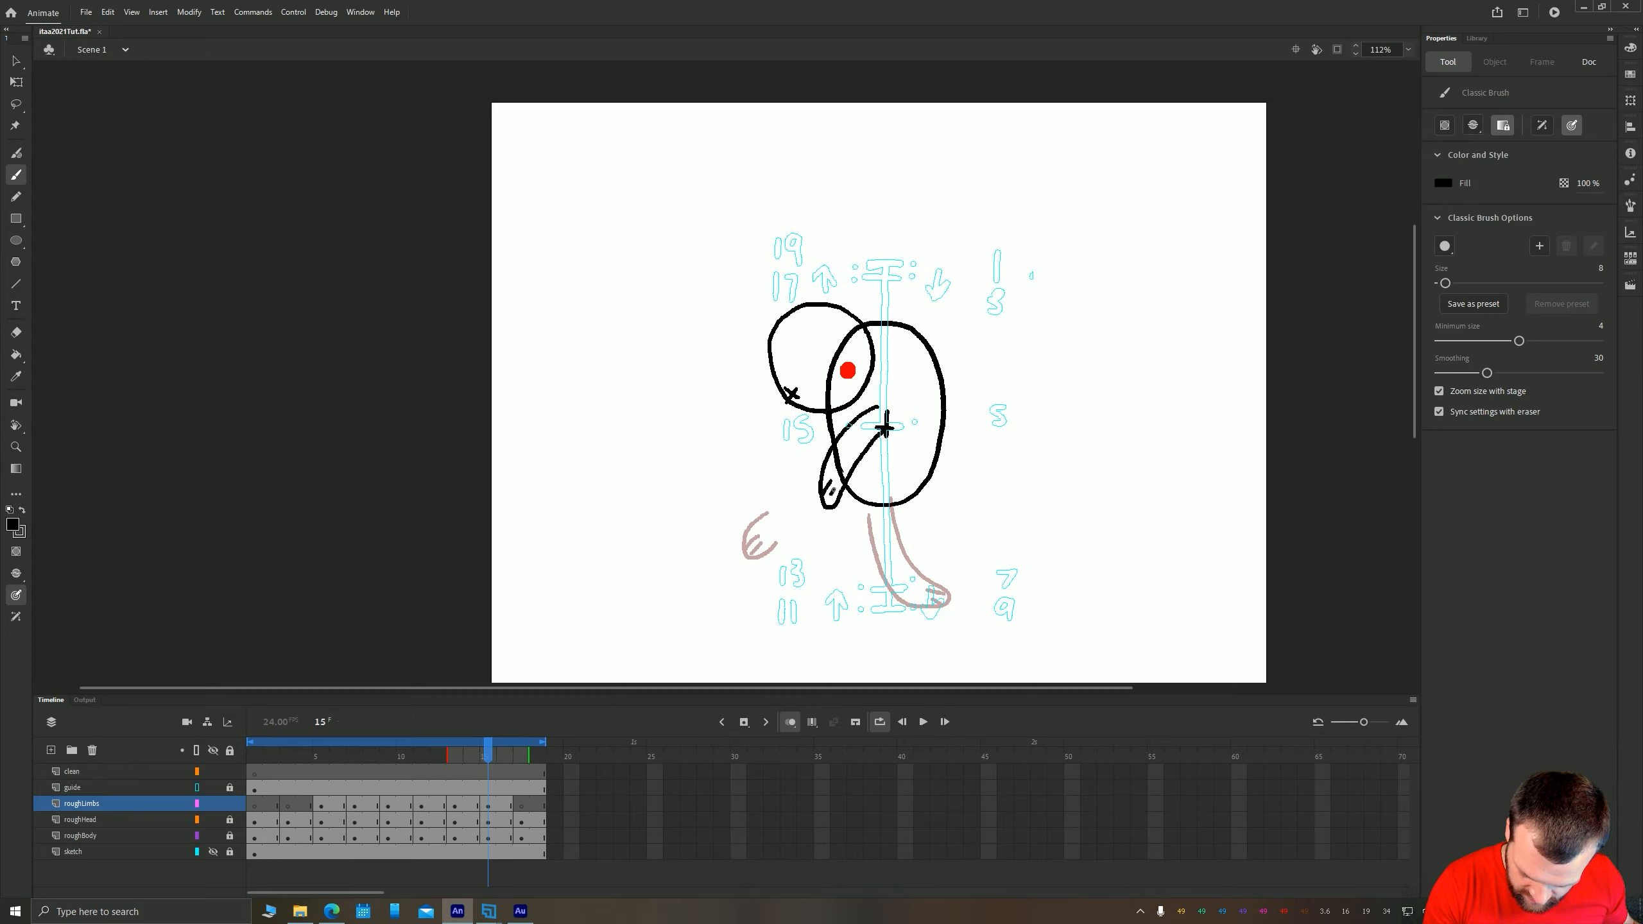
mouse_move(797, 407)
mouse_down()
mouse_move(789, 457)
mouse_move(816, 416)
mouse_move(785, 446)
mouse_up()
drag(796, 439, 789, 451)
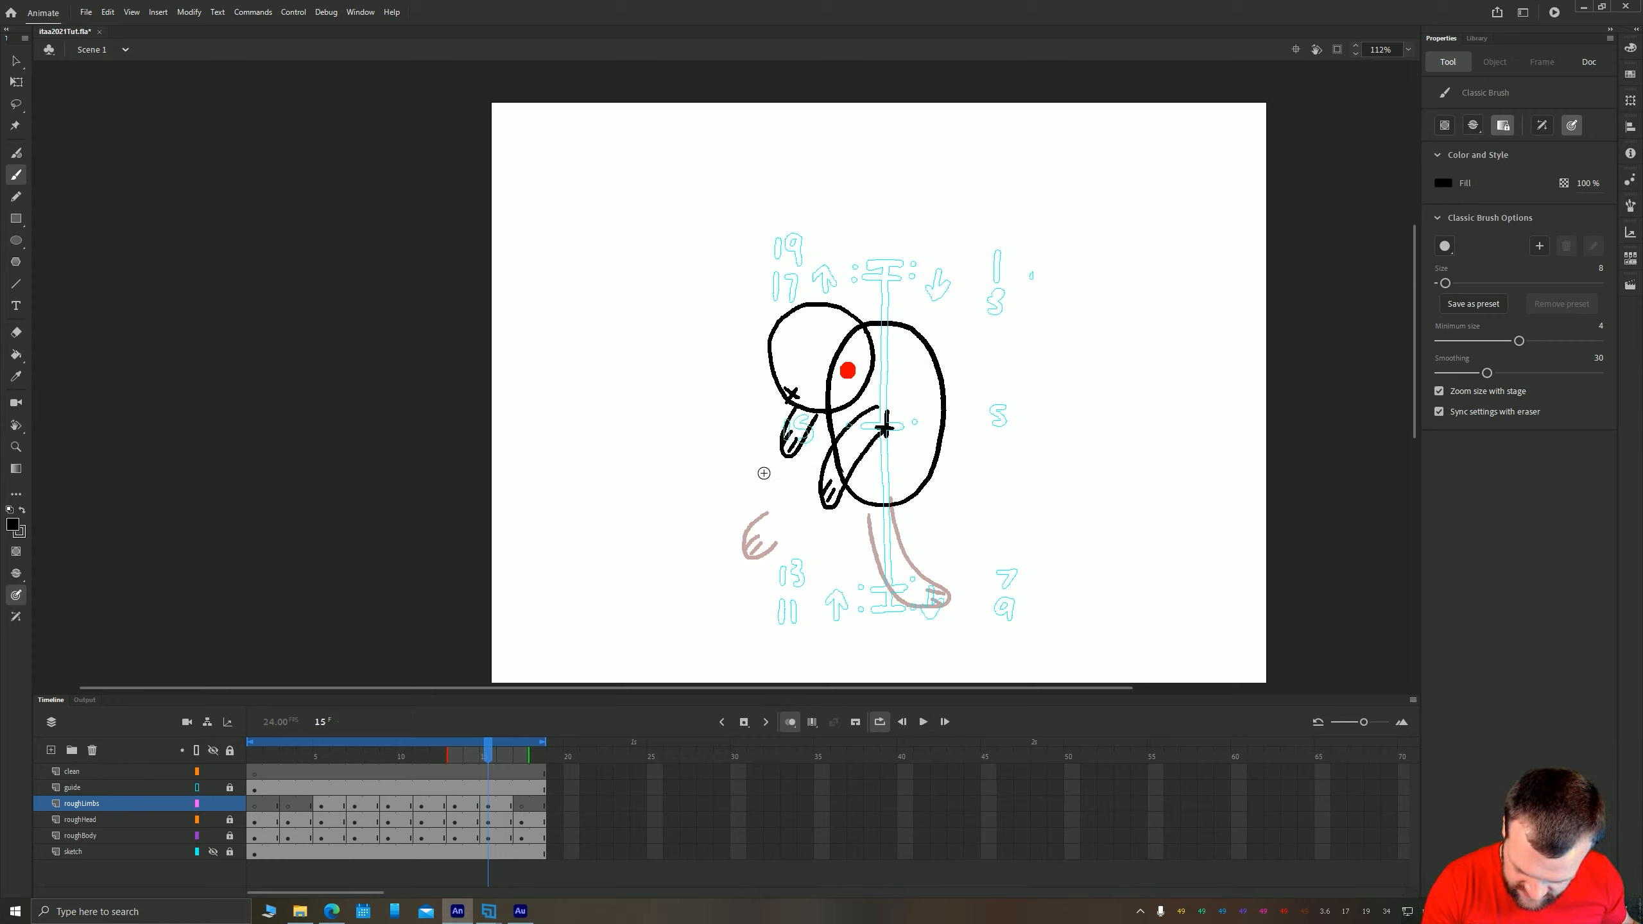
Unlock all layers and copy the frame 1 pose from the clean through roughBody layers to frame 19
click(521, 806)
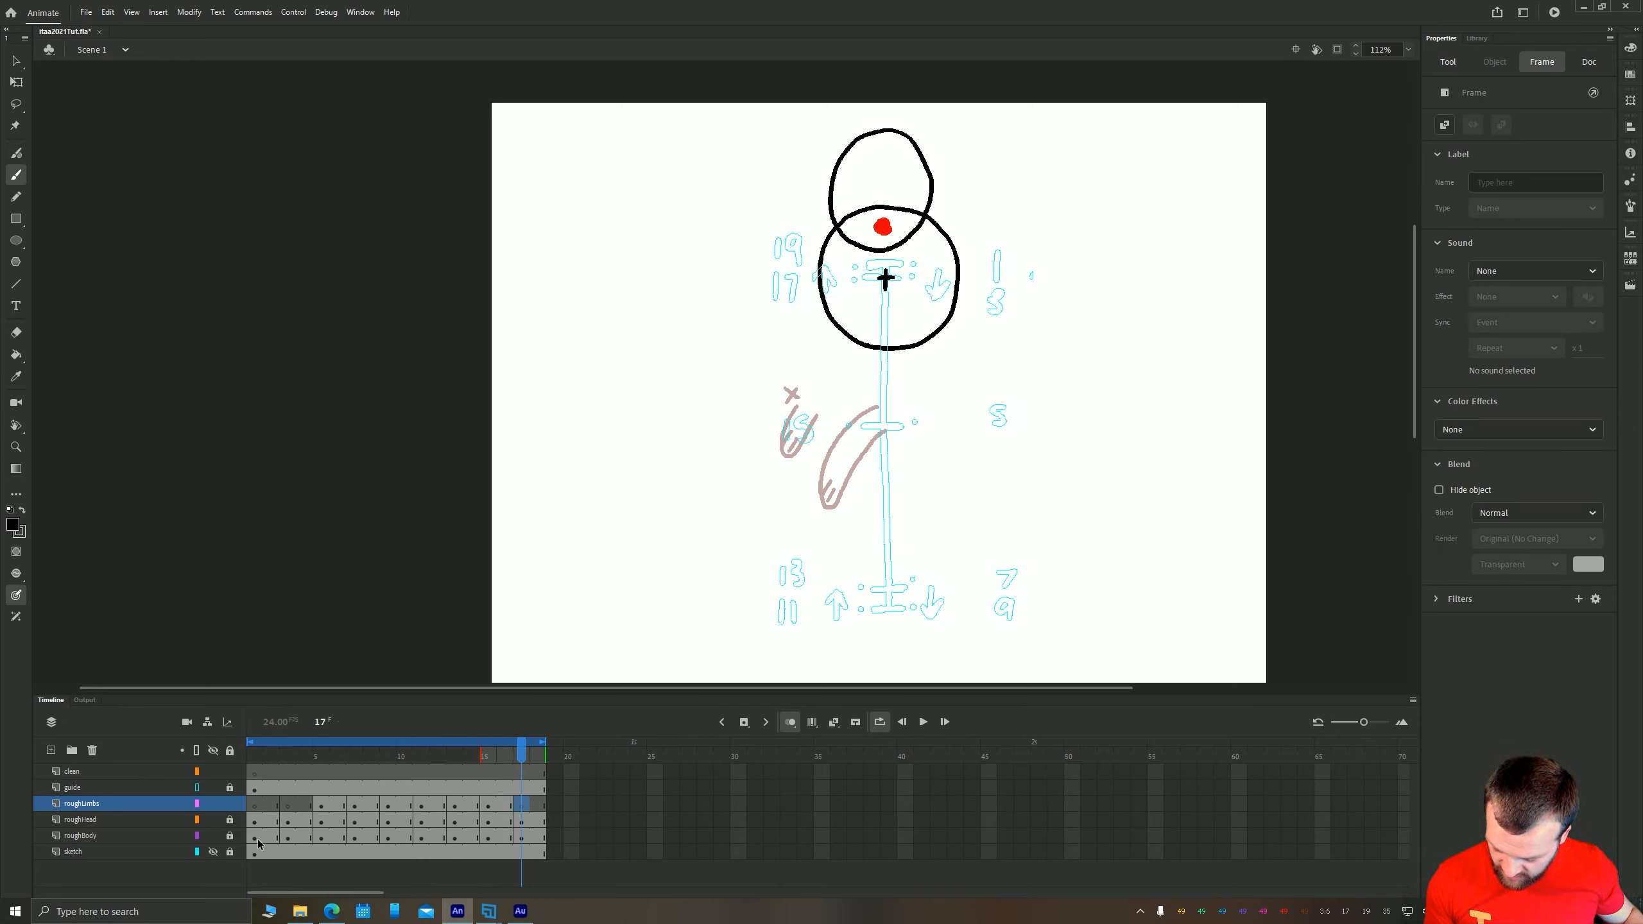
drag(272, 855, 254, 772)
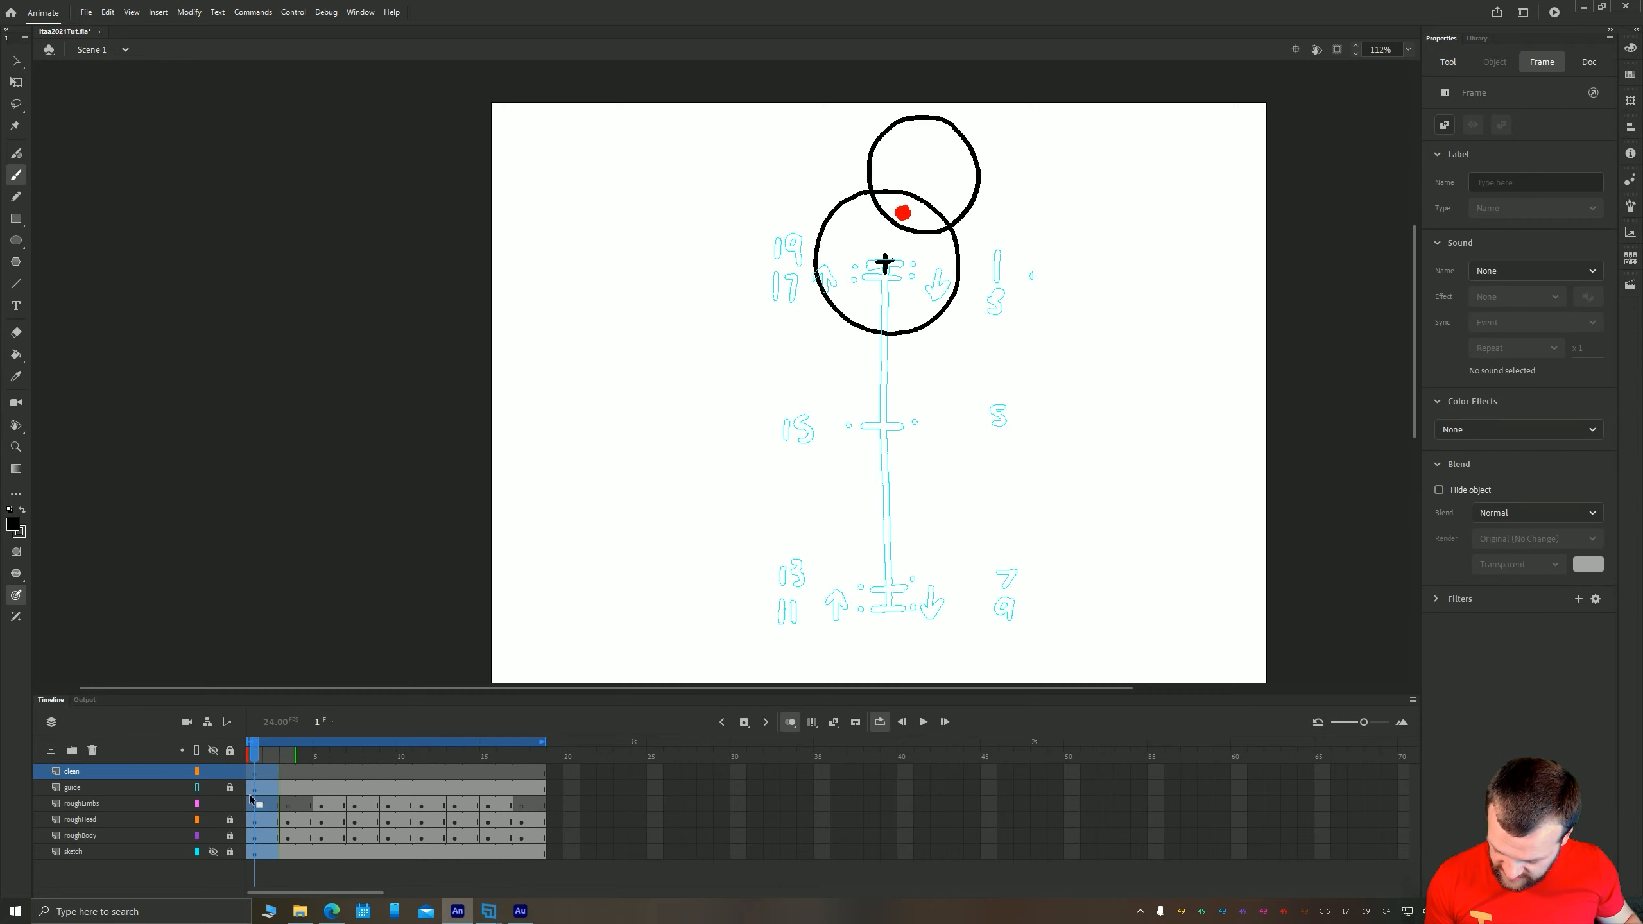
alt+click(229, 852)
click(294, 827)
drag(272, 838, 254, 772)
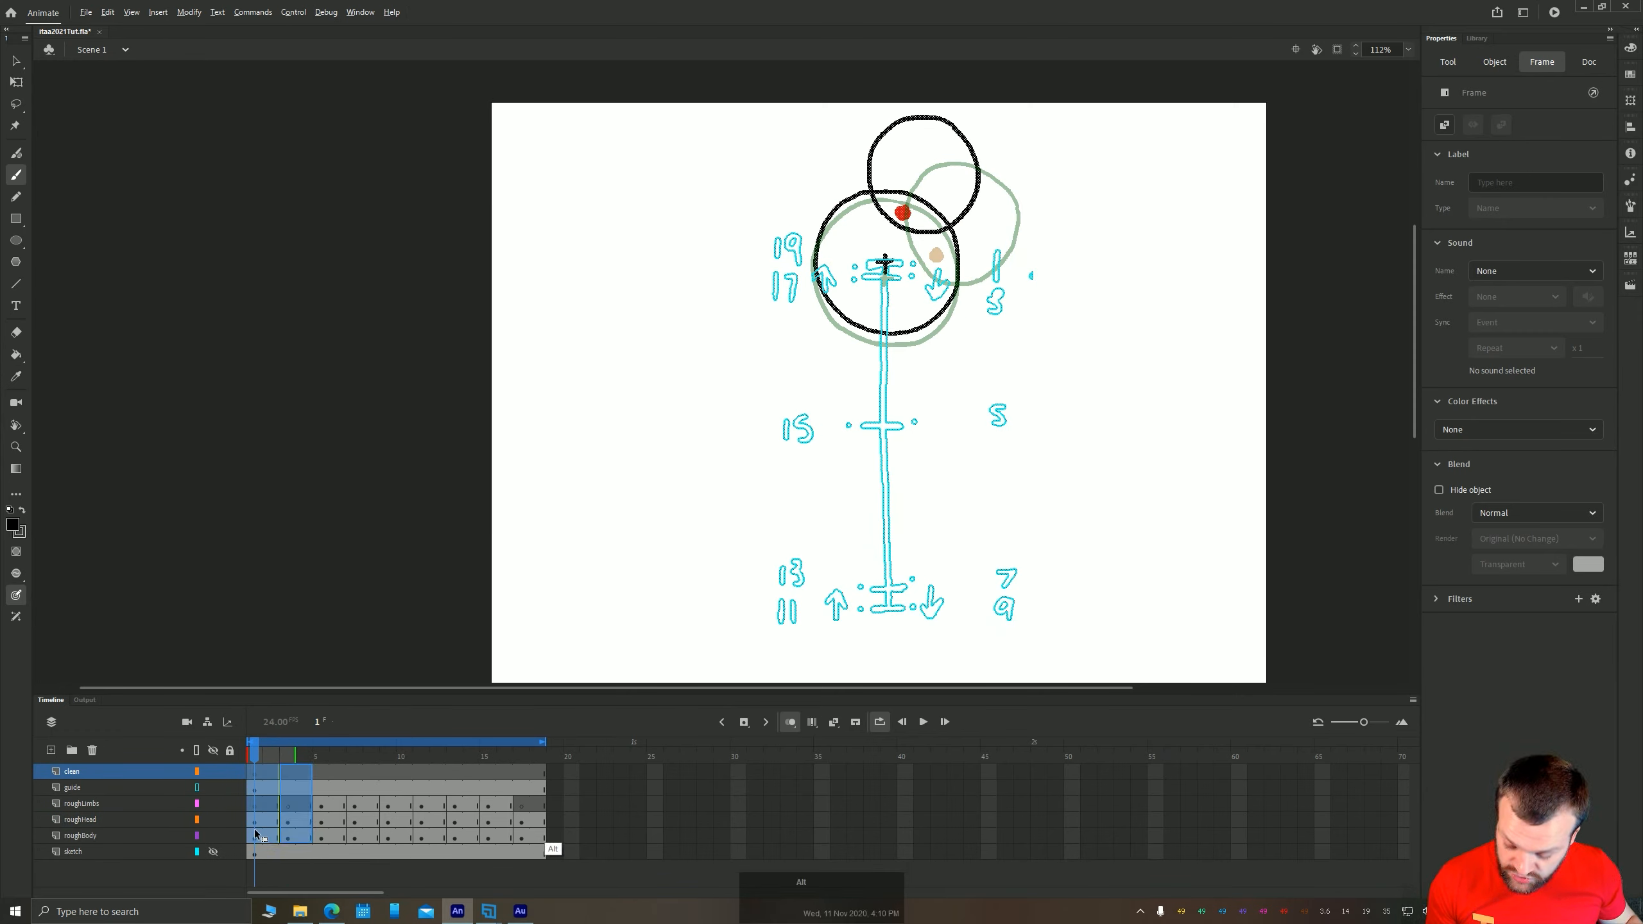
drag(257, 835, 553, 859)
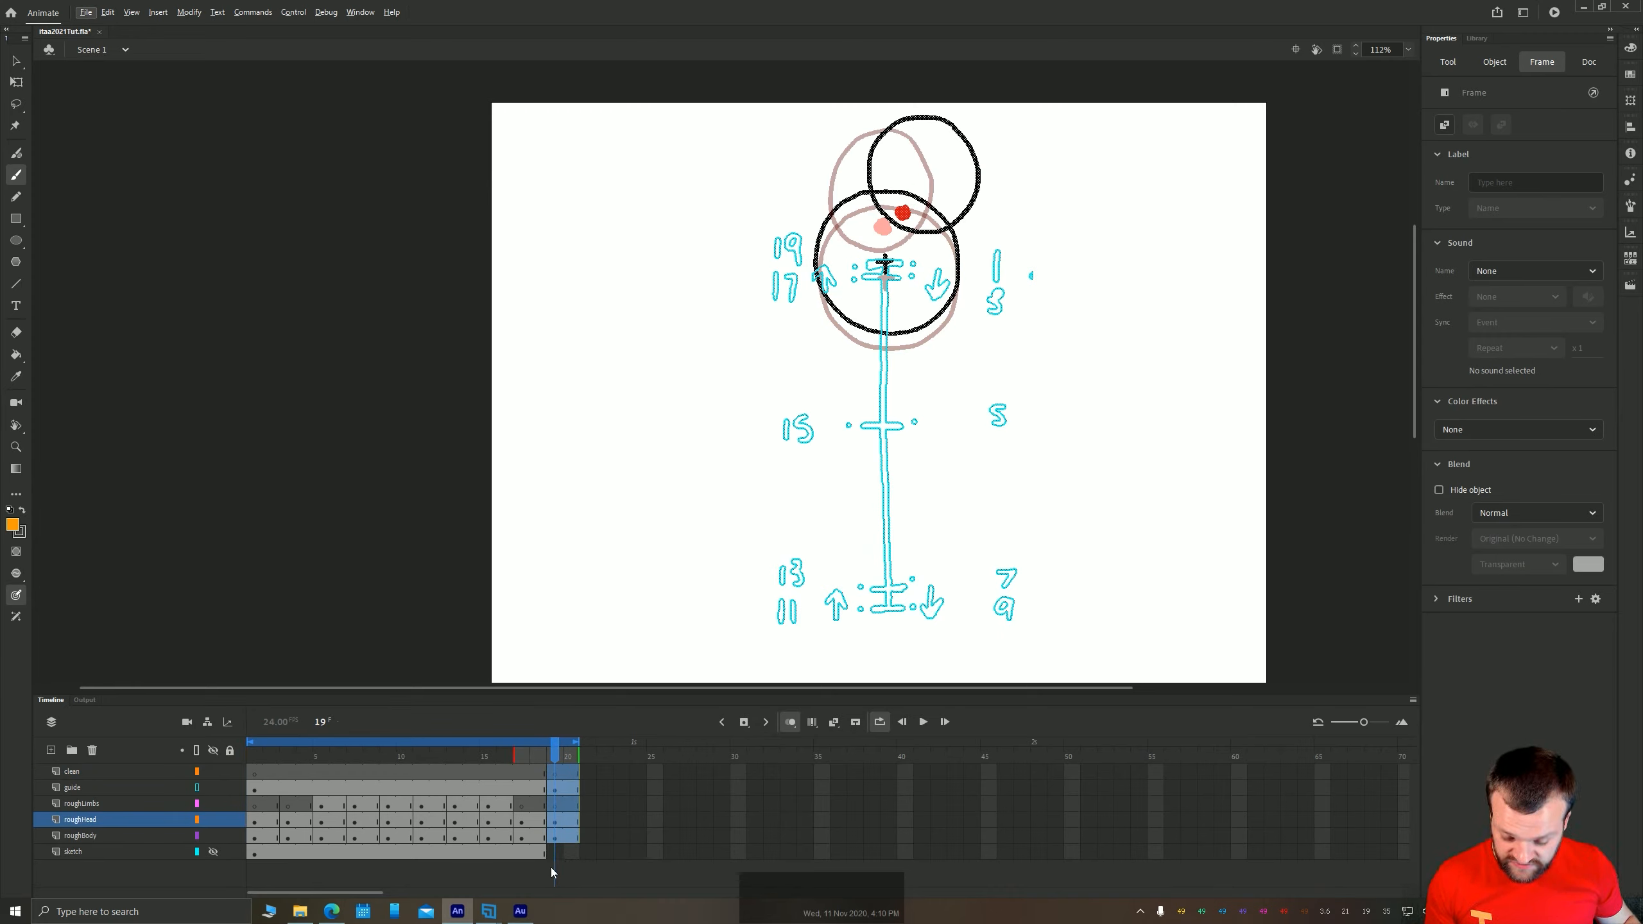
Compare roughLimbs frame 17 with frame 1 and try a diagonal arm stroke down-left across the body on frame 17
click(523, 804)
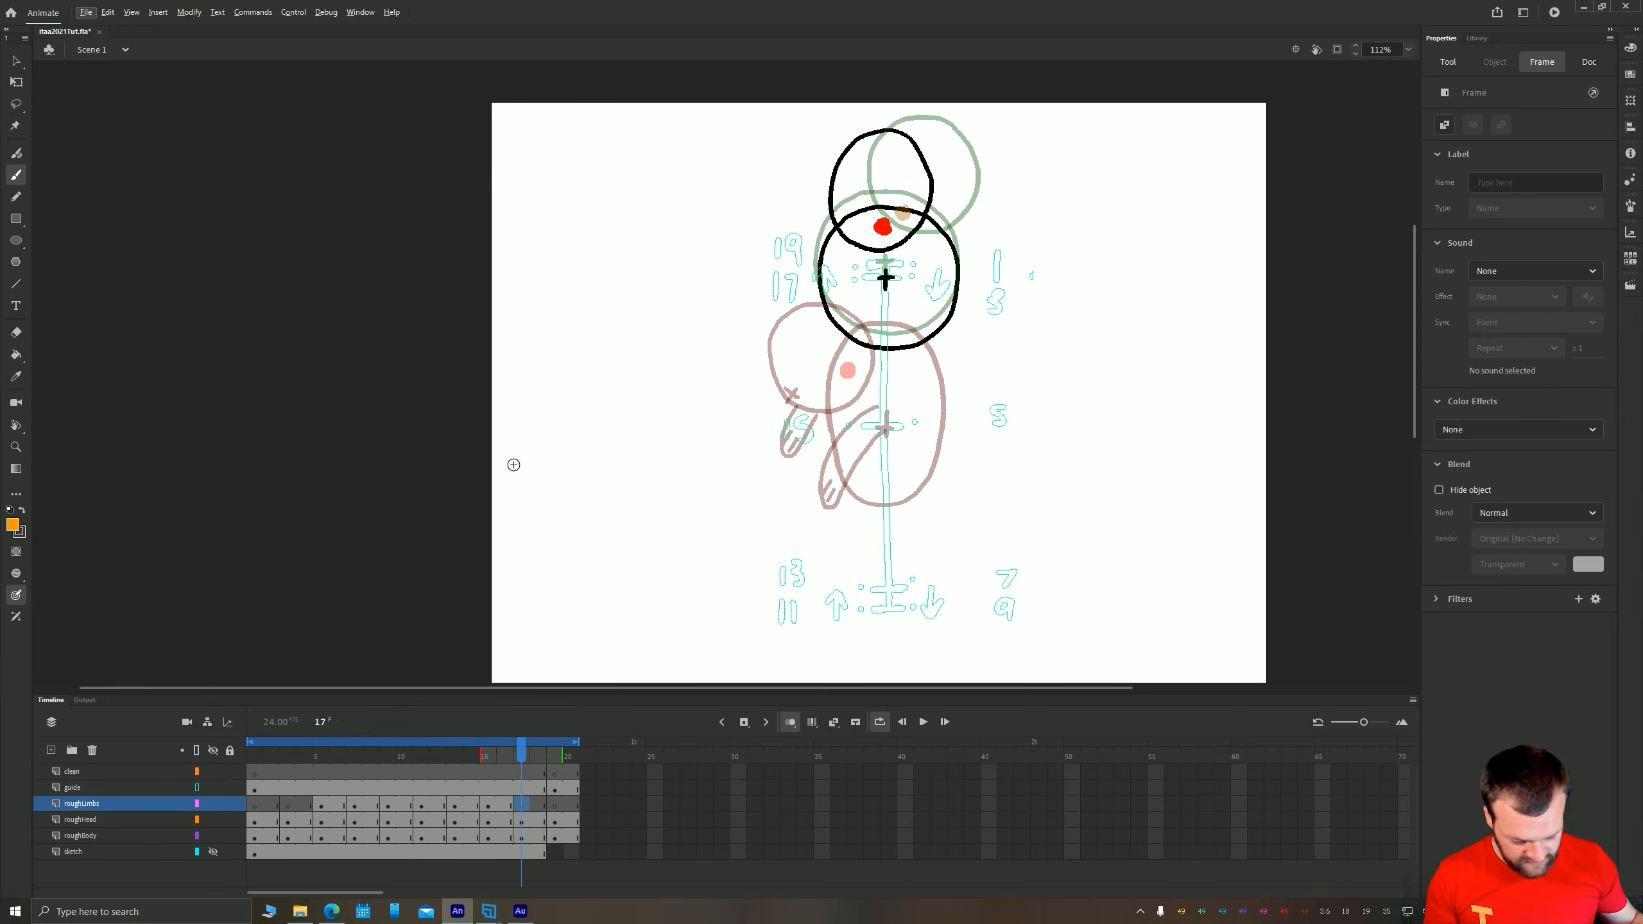
key(b)
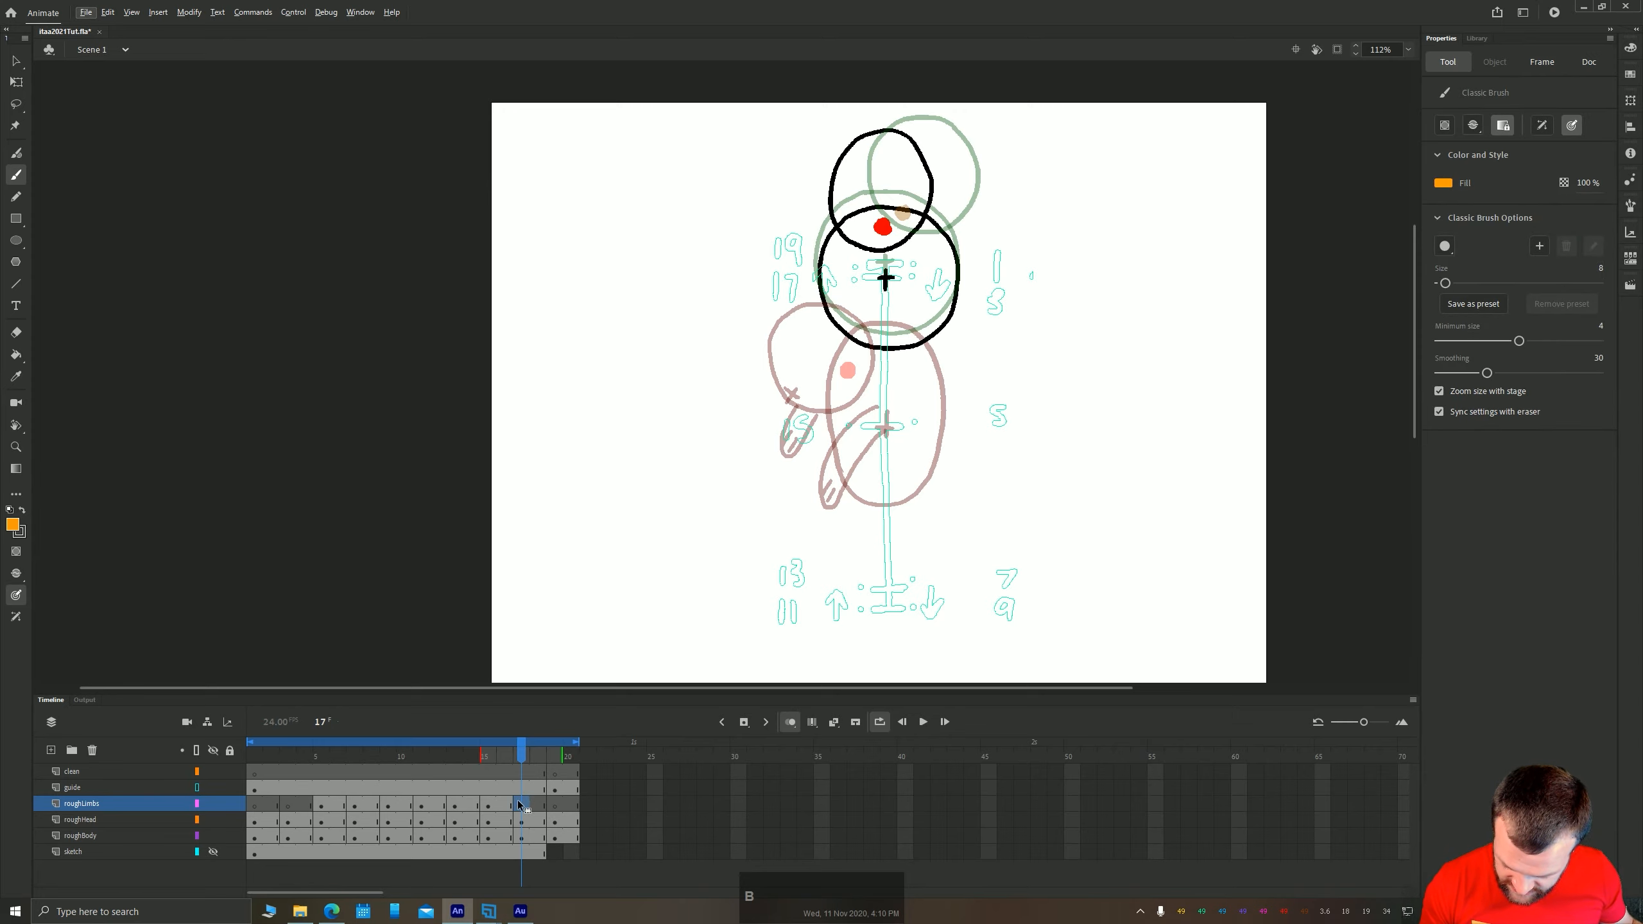
click(521, 805)
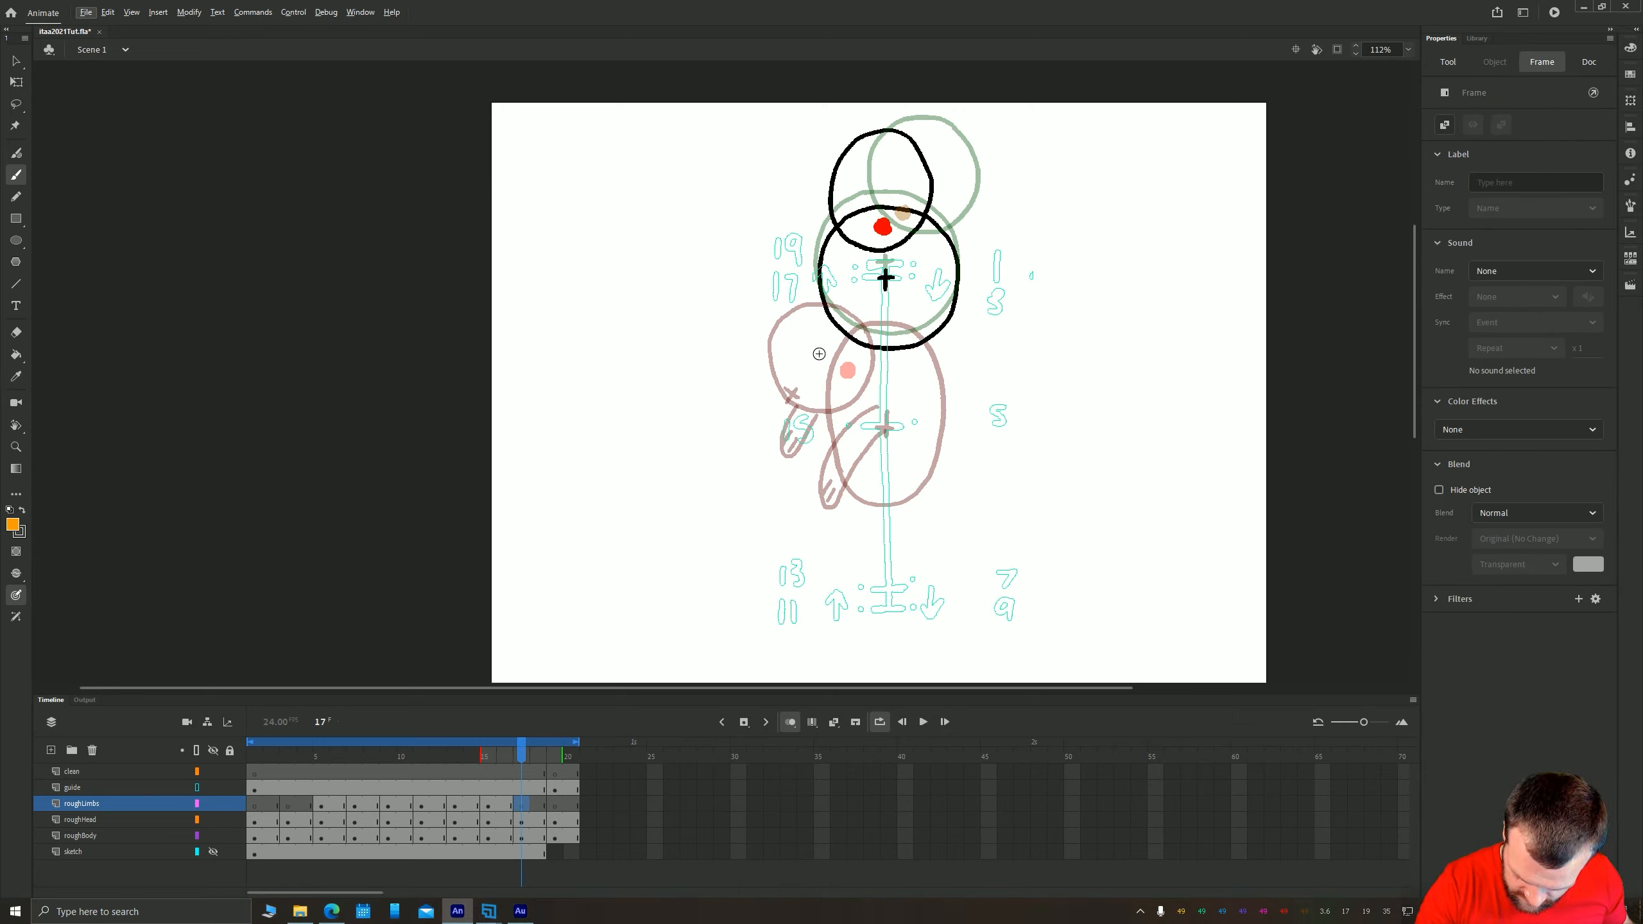
click(254, 806)
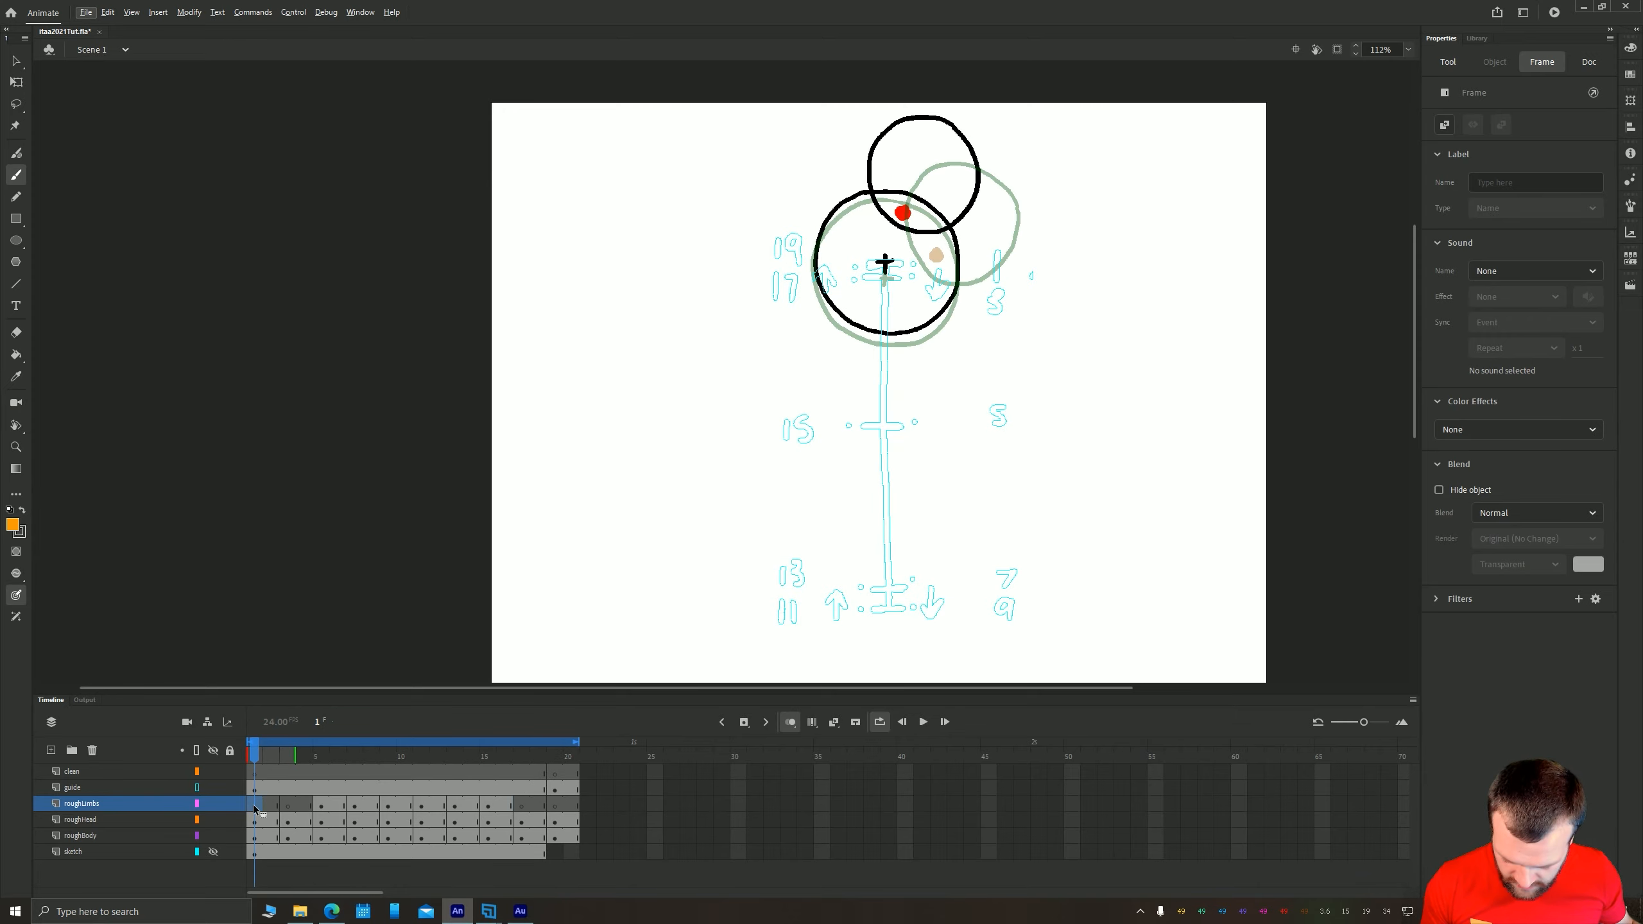
click(522, 804)
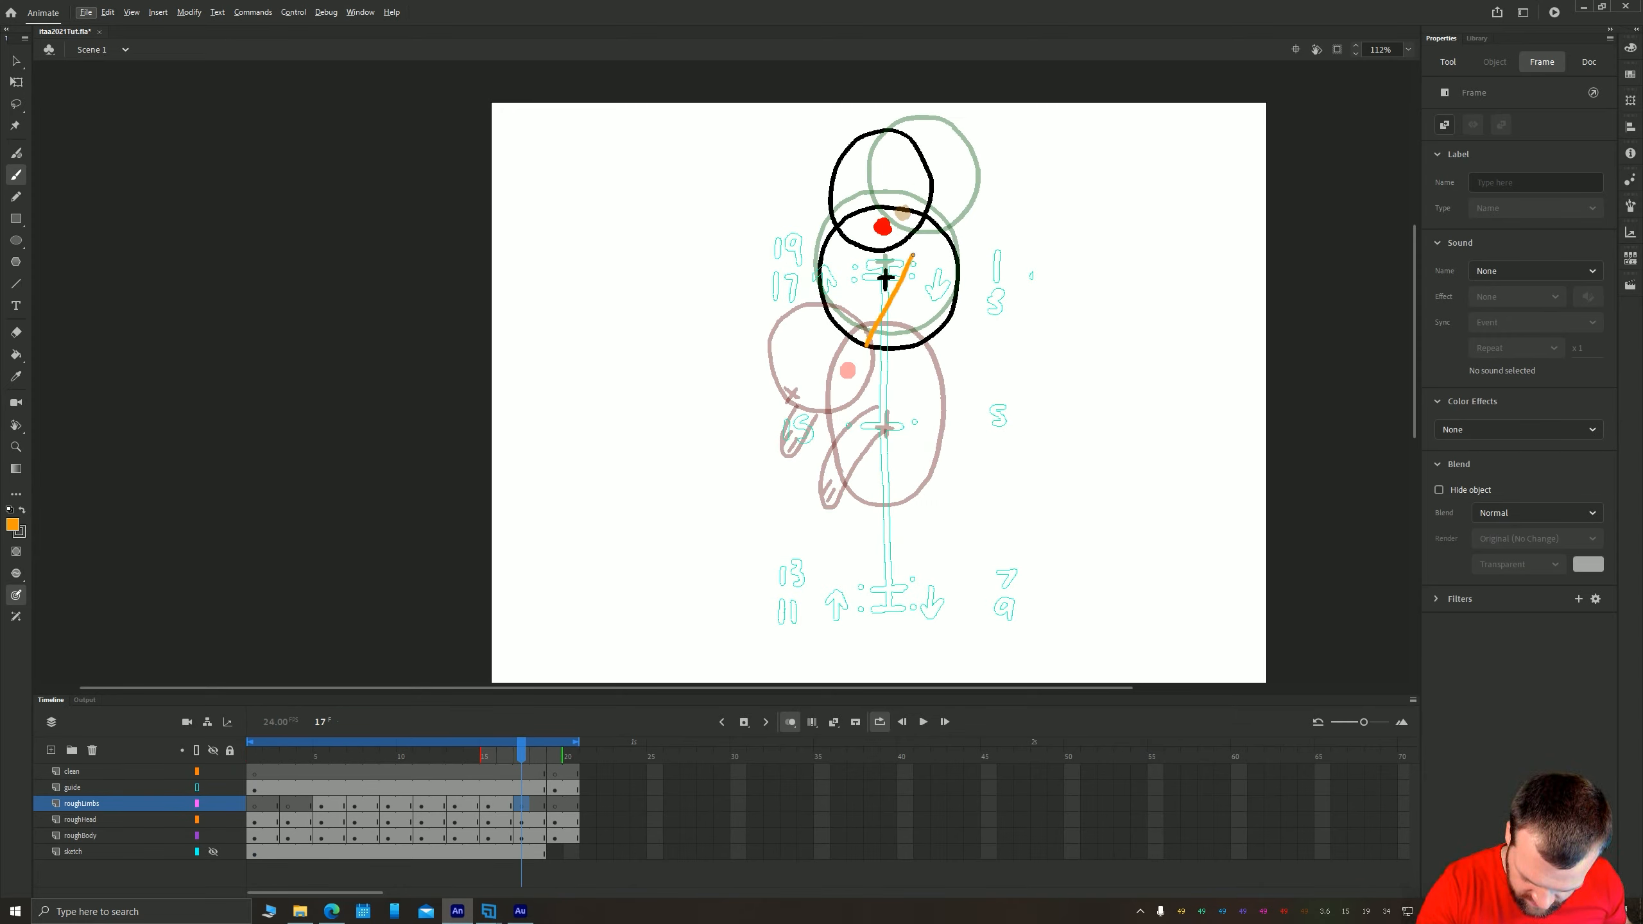
key(ctrl+z)
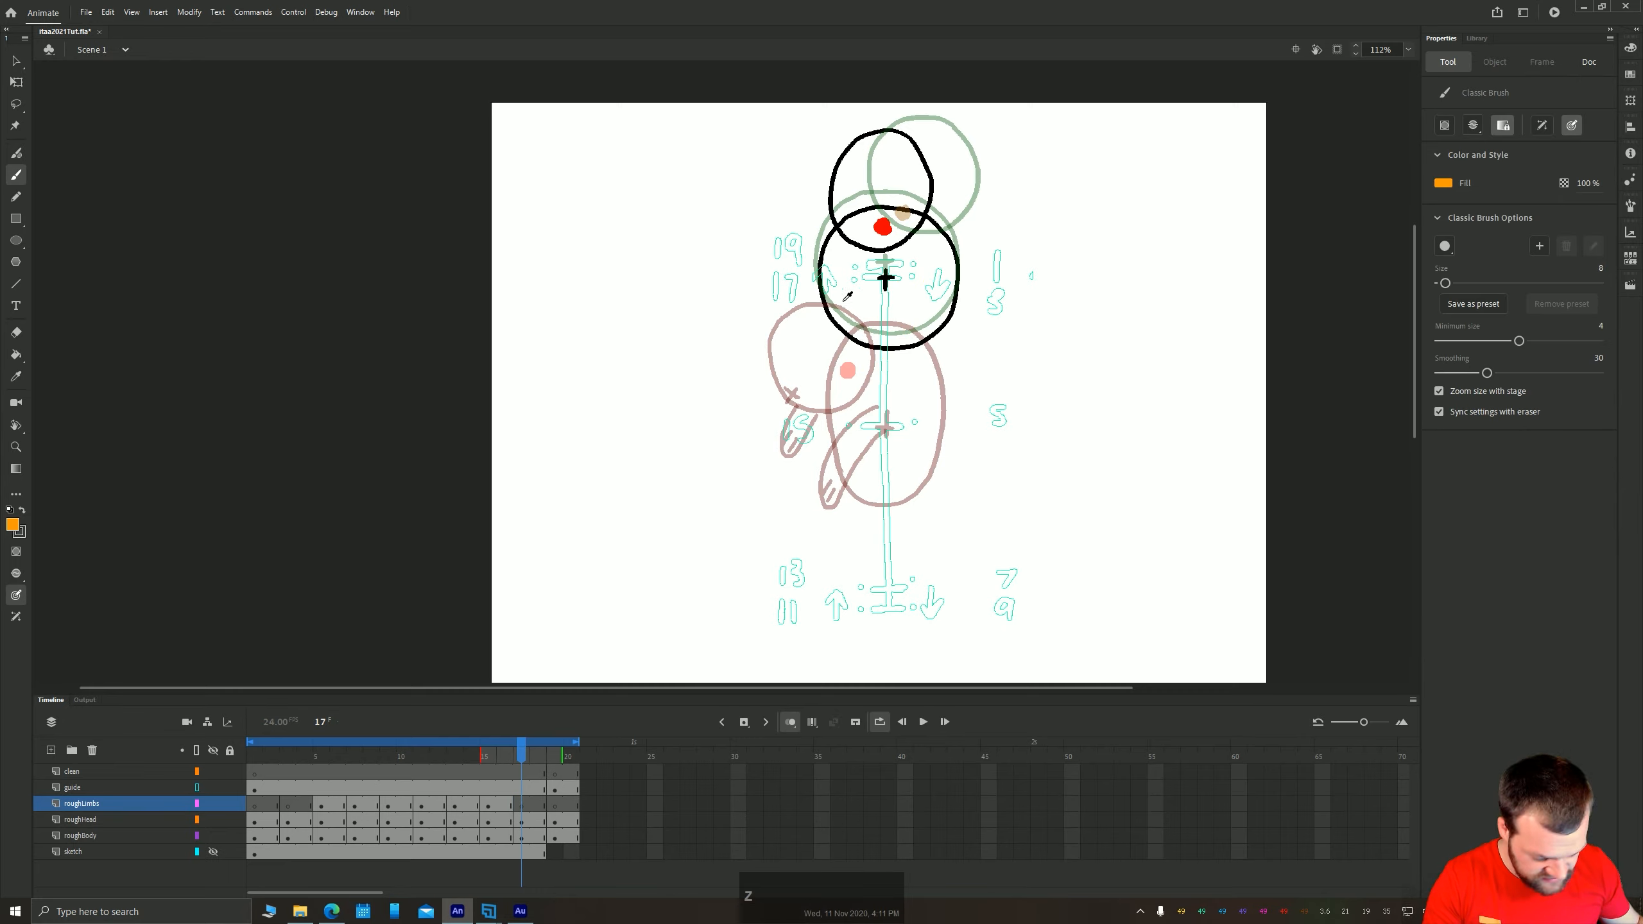
Sample black as the brush colour and draw two down-left hanging arms on frame 17, one across the body and one from its left edge
key(i)
click(829, 313)
key(b)
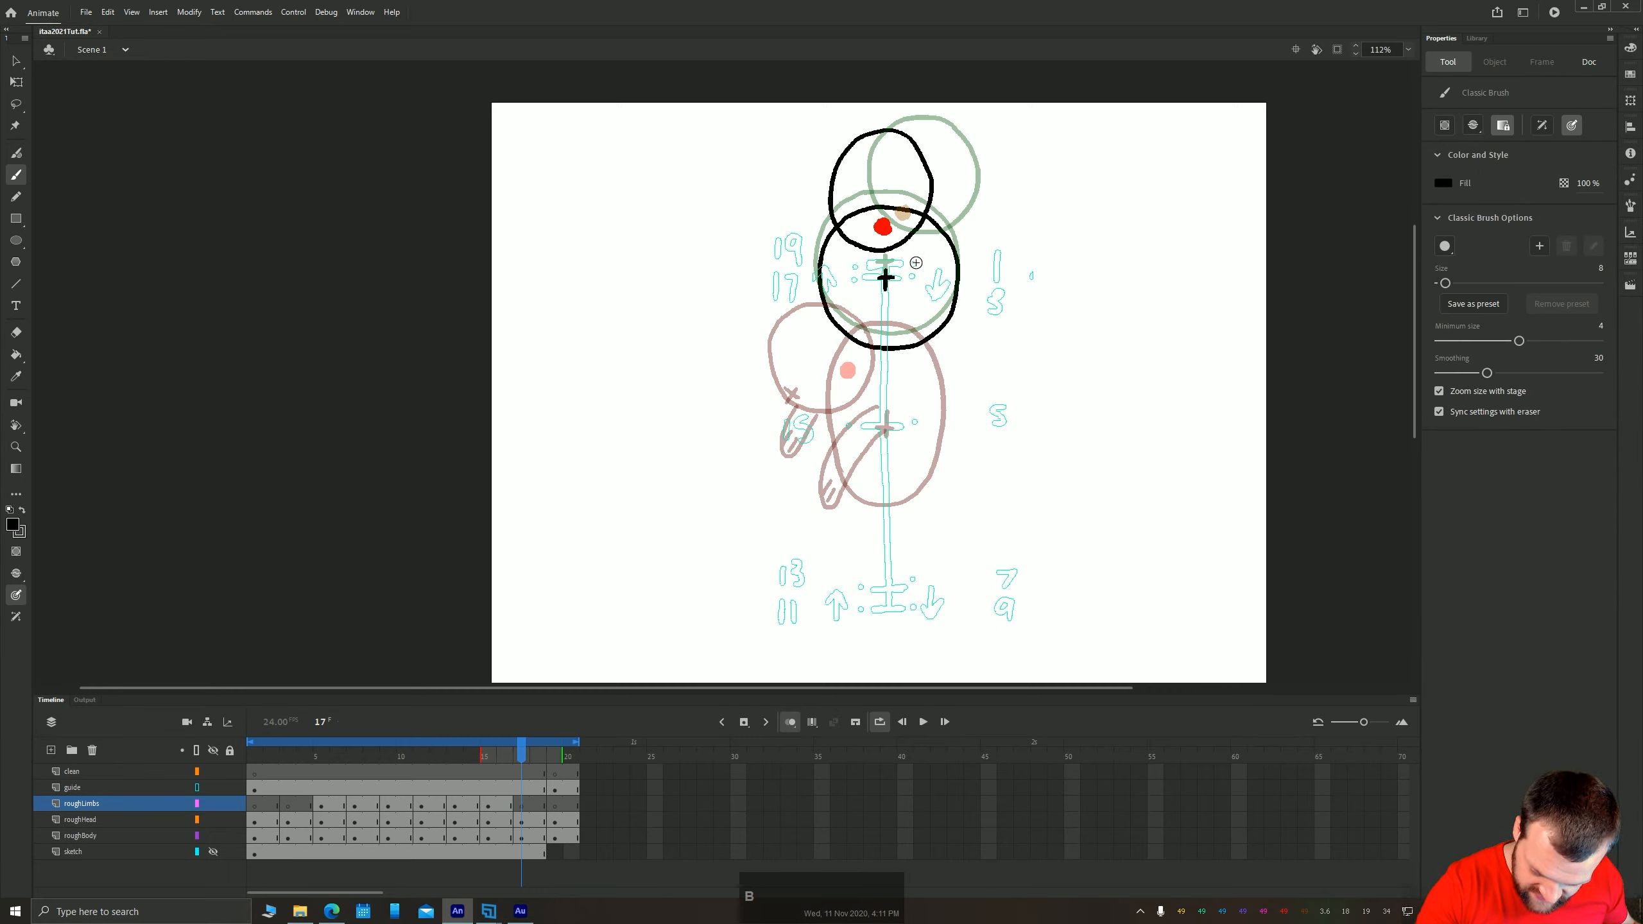
drag(905, 271, 870, 355)
drag(932, 258, 873, 360)
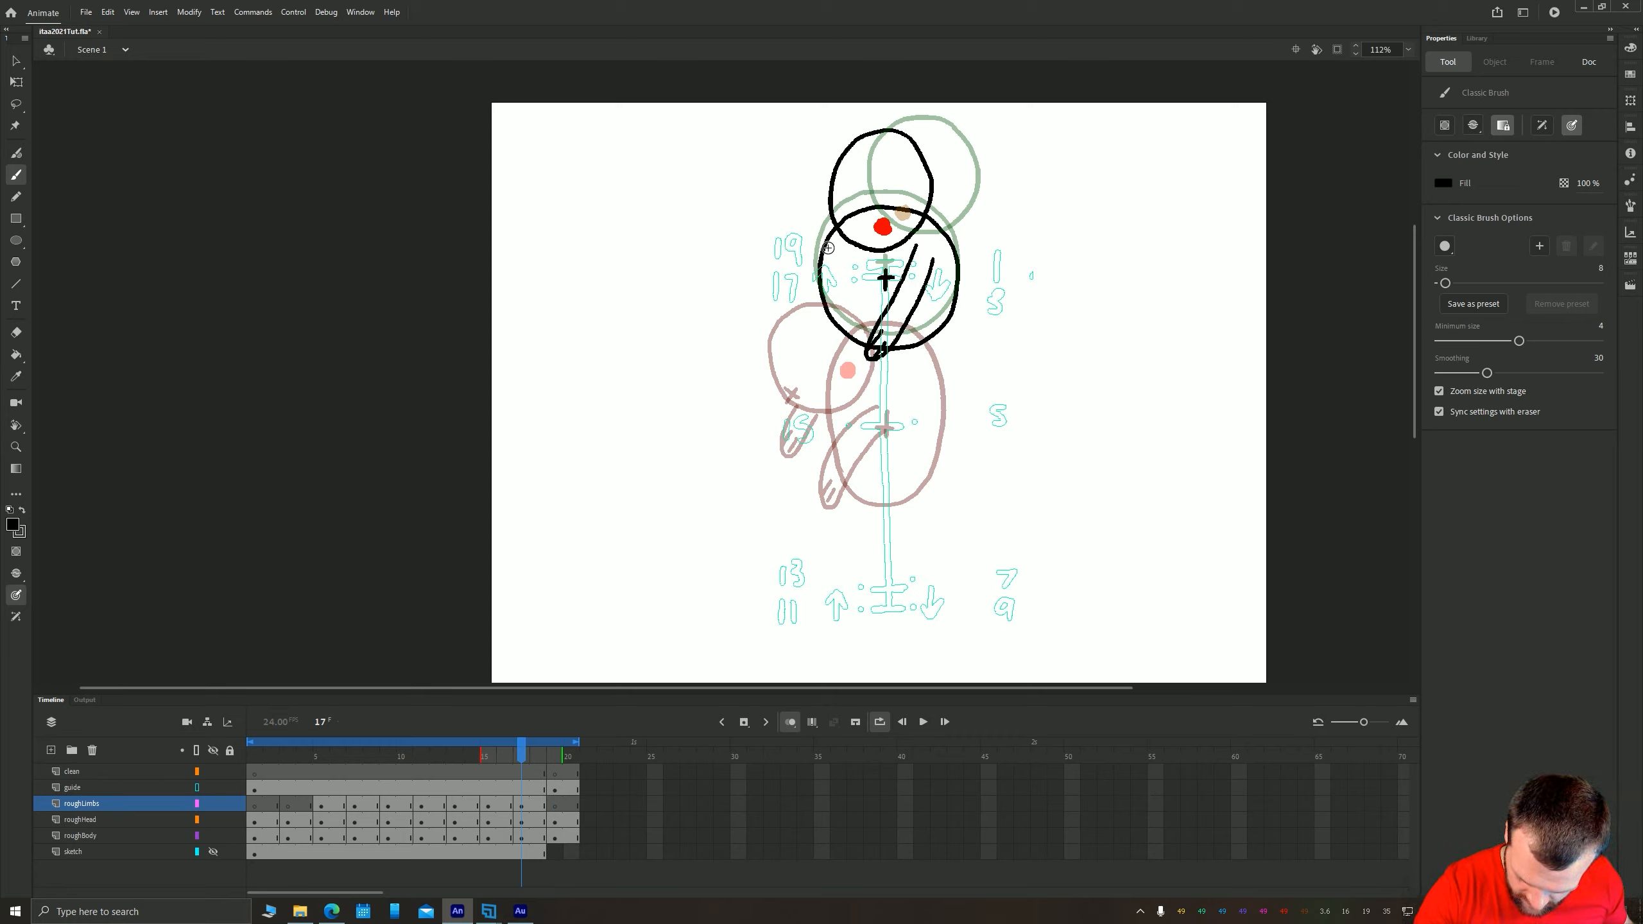
mouse_move(827, 248)
mouse_down()
mouse_move(793, 331)
mouse_move(821, 292)
mouse_move(801, 335)
mouse_up()
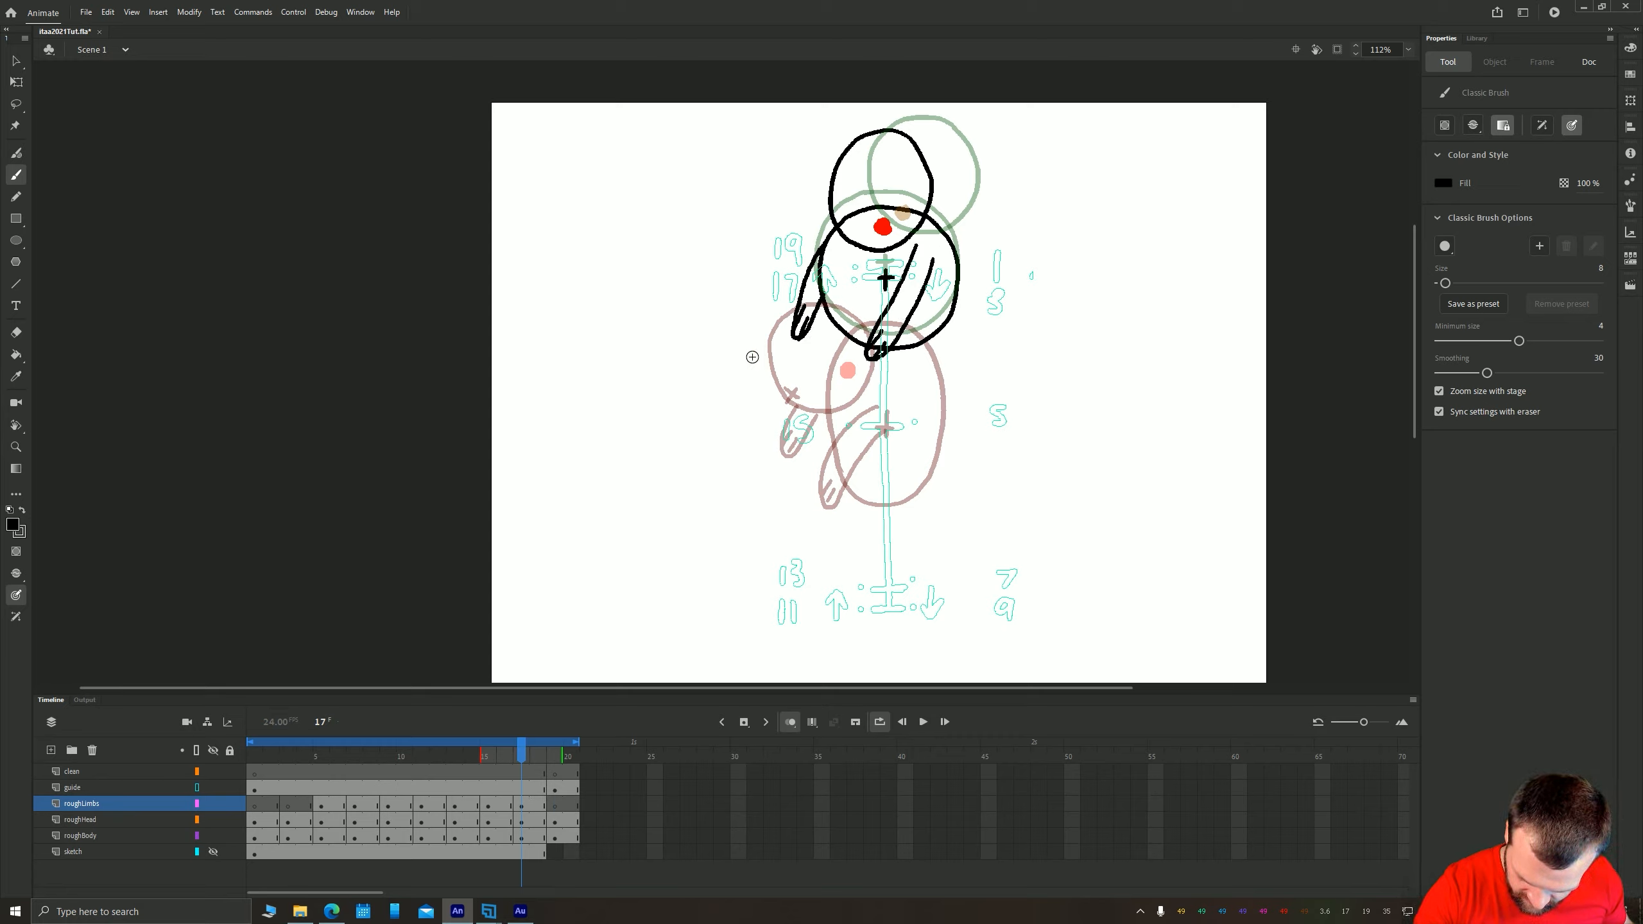
Draw two arms on roughLimbs frame 1, one crossing the body to its left edge and one reaching left from the body's upper left
click(256, 806)
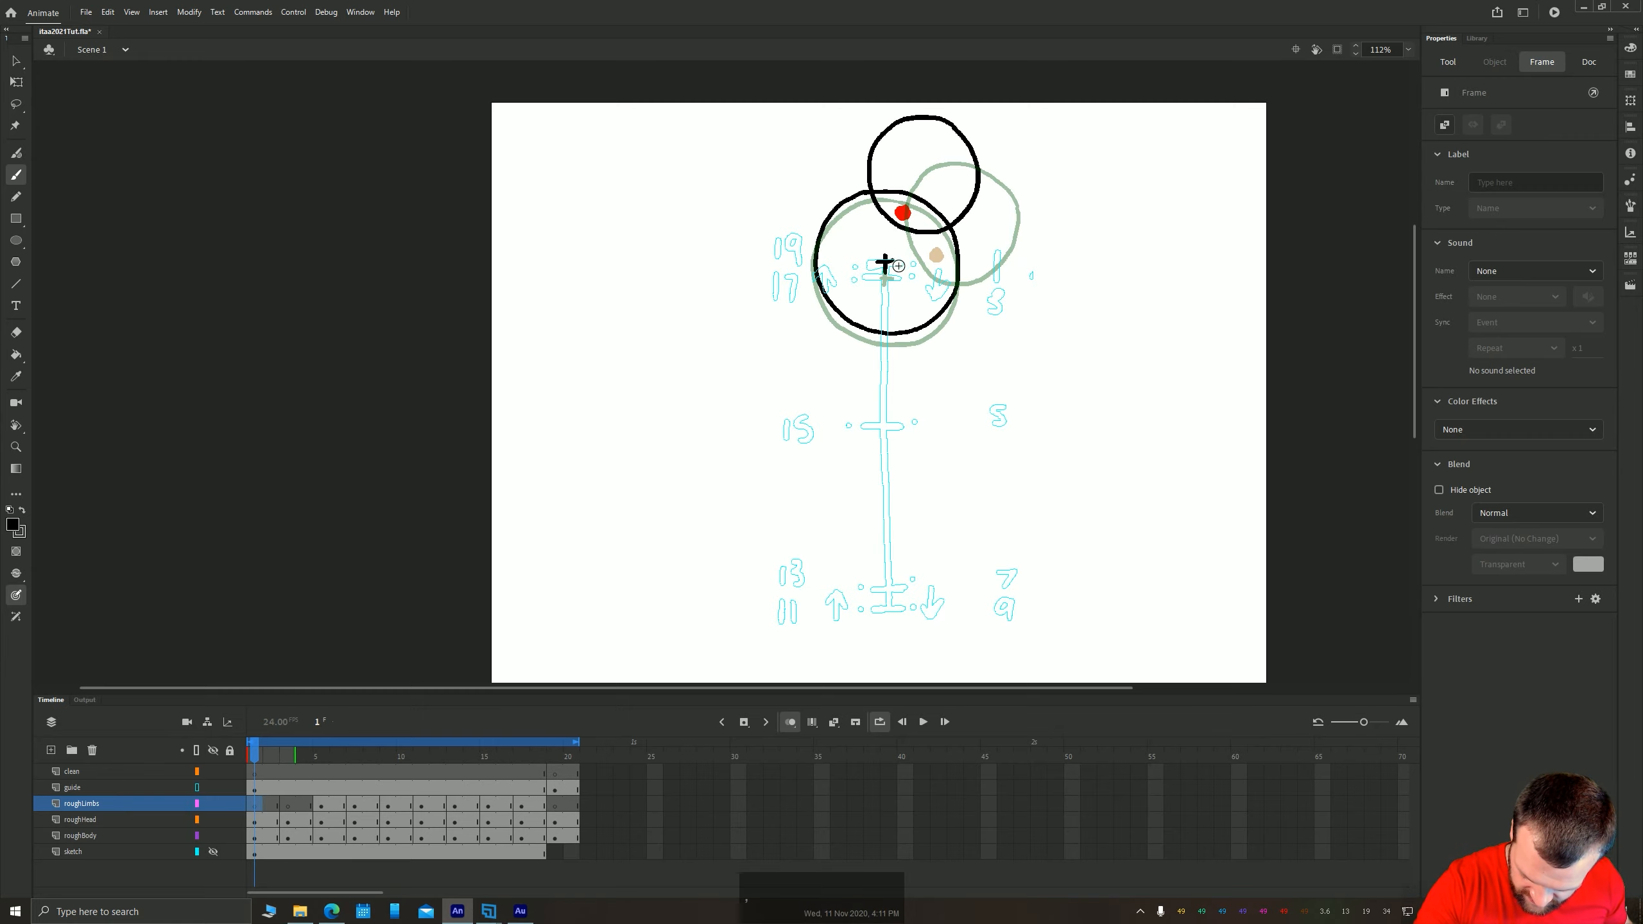
click(522, 804)
click(256, 805)
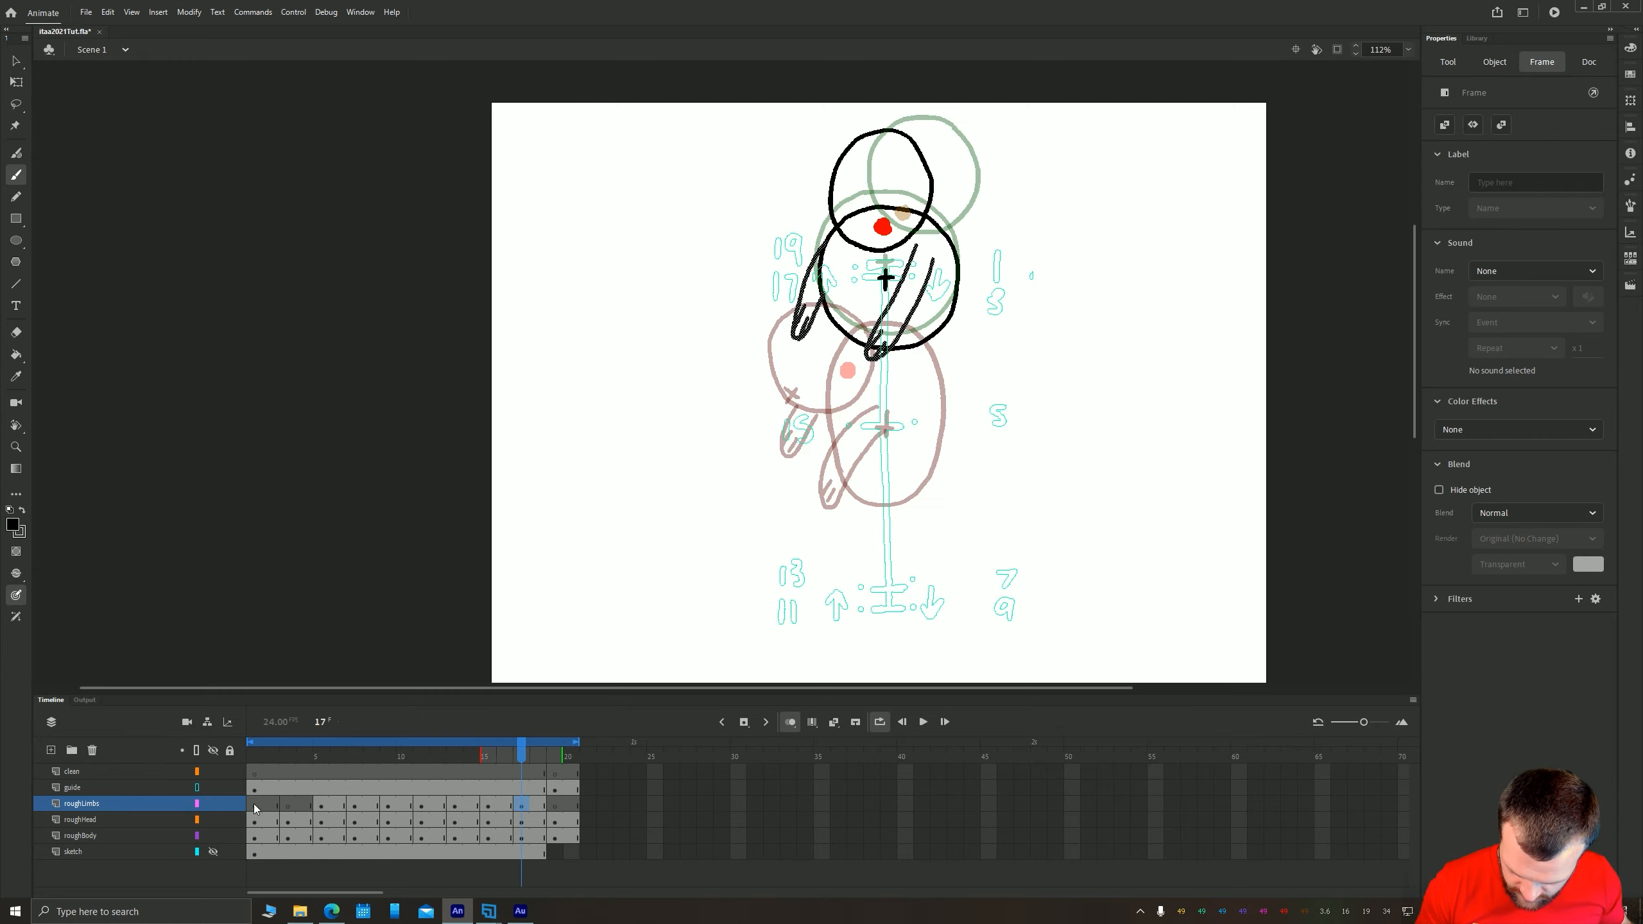
mouse_move(912, 246)
mouse_down()
mouse_move(811, 295)
mouse_move(923, 265)
mouse_up()
drag(828, 294, 819, 295)
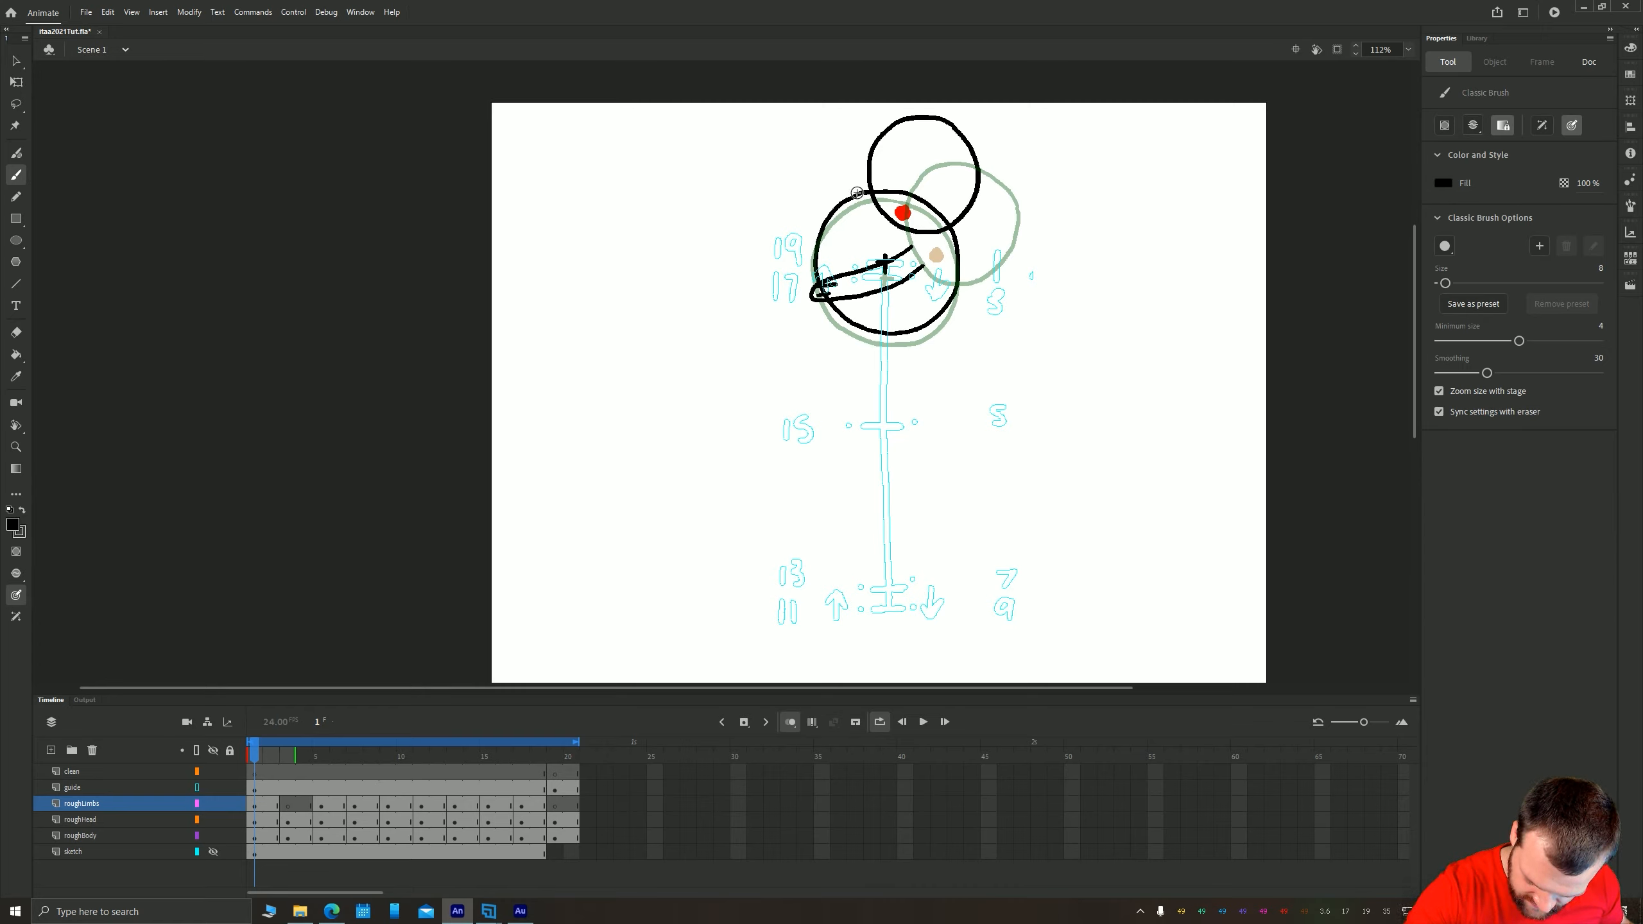
mouse_move(856, 192)
mouse_down()
mouse_move(752, 179)
mouse_move(818, 215)
mouse_move(754, 181)
mouse_up()
Draw two raised arms on roughLimbs frame 3, one from the body's centre and one rising beside the head circle
click(289, 805)
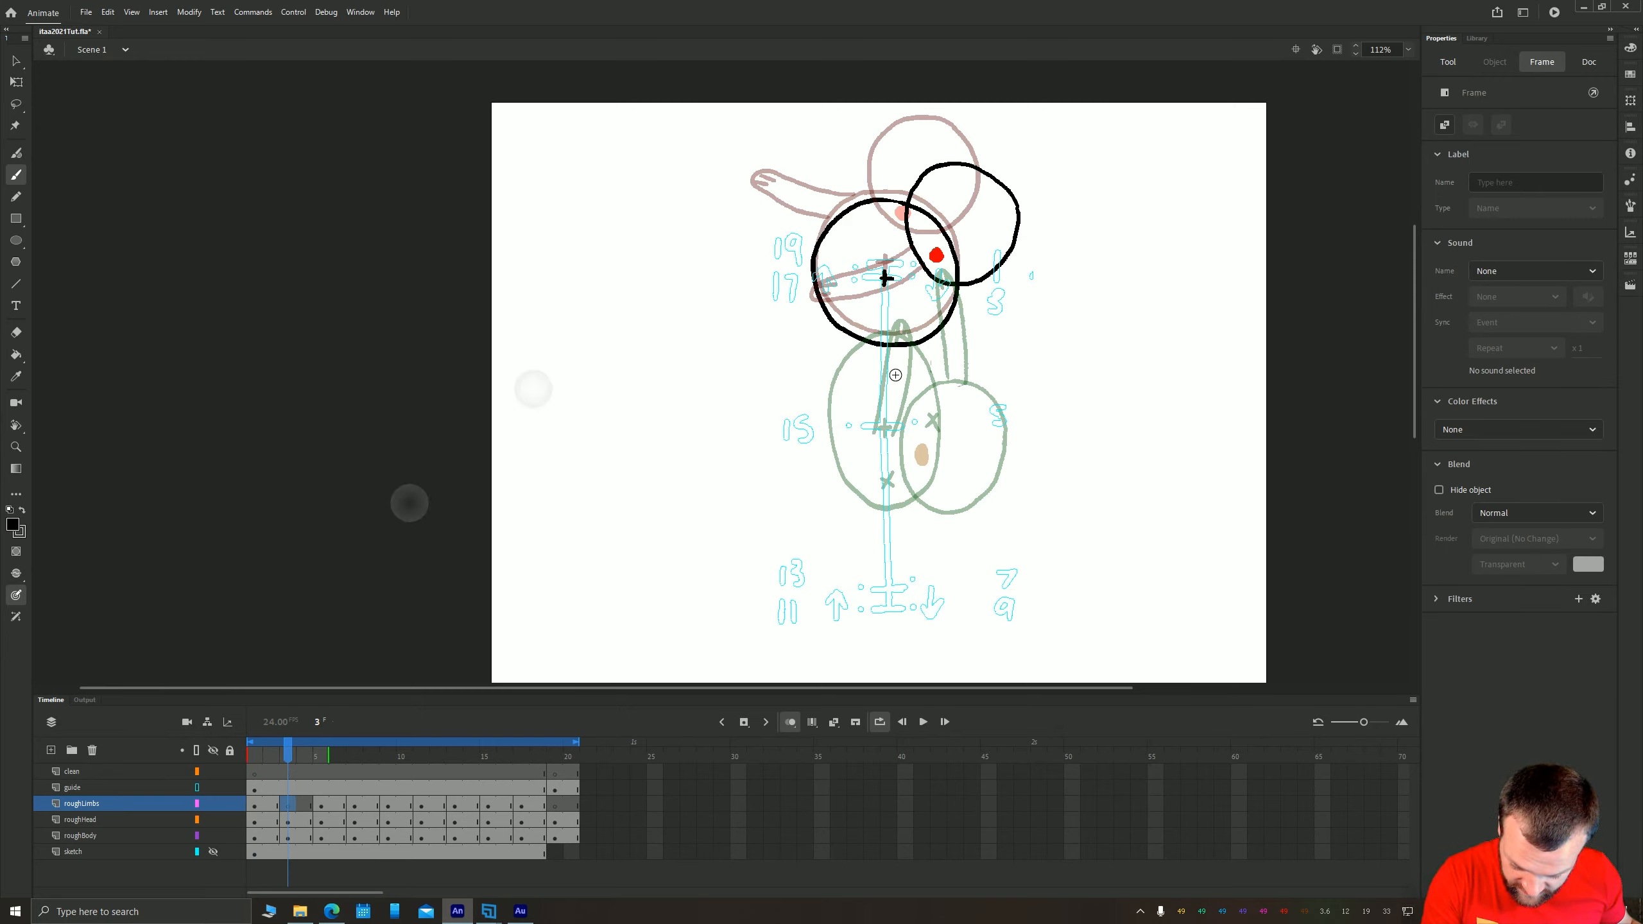
drag(872, 399, 878, 428)
key(ctrl+z)
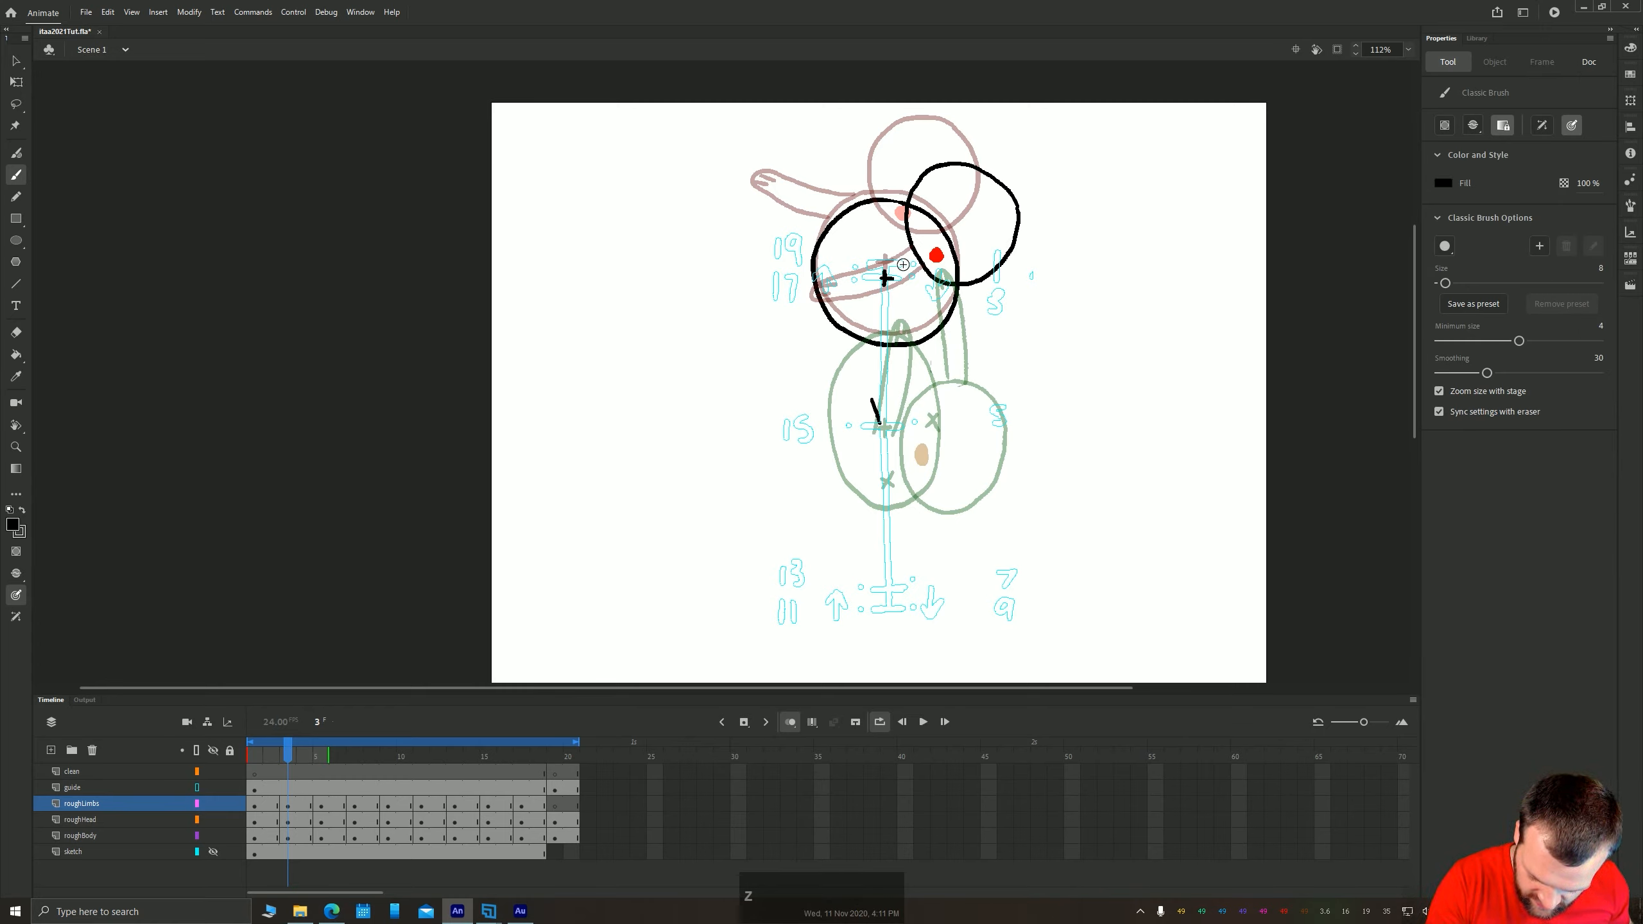
drag(901, 262, 850, 173)
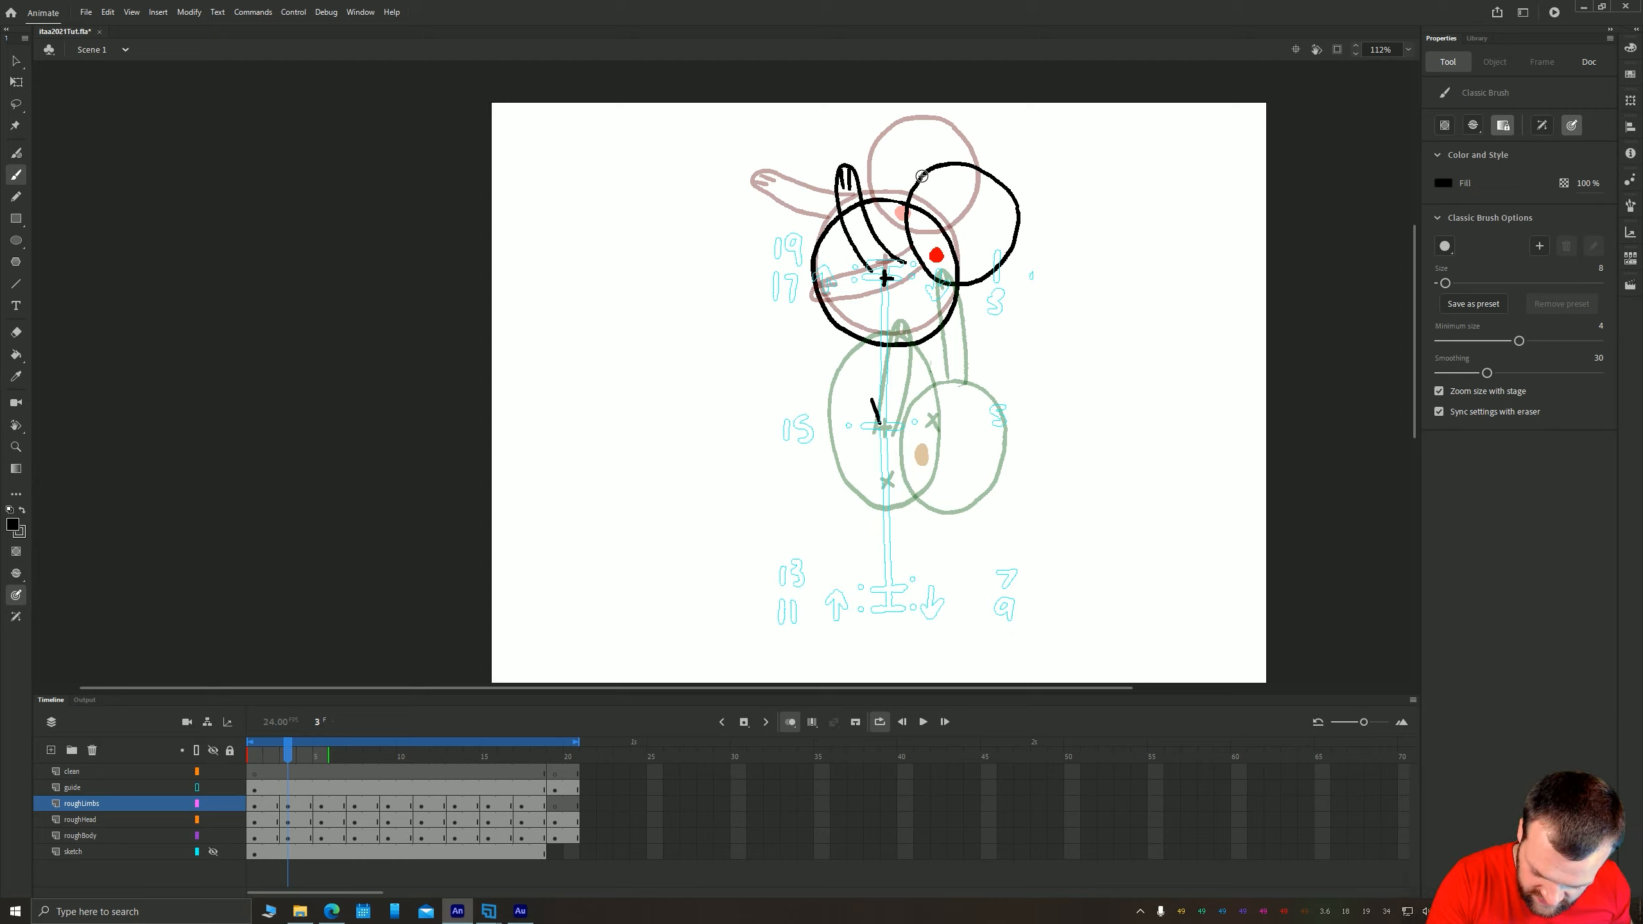
drag(882, 134, 908, 197)
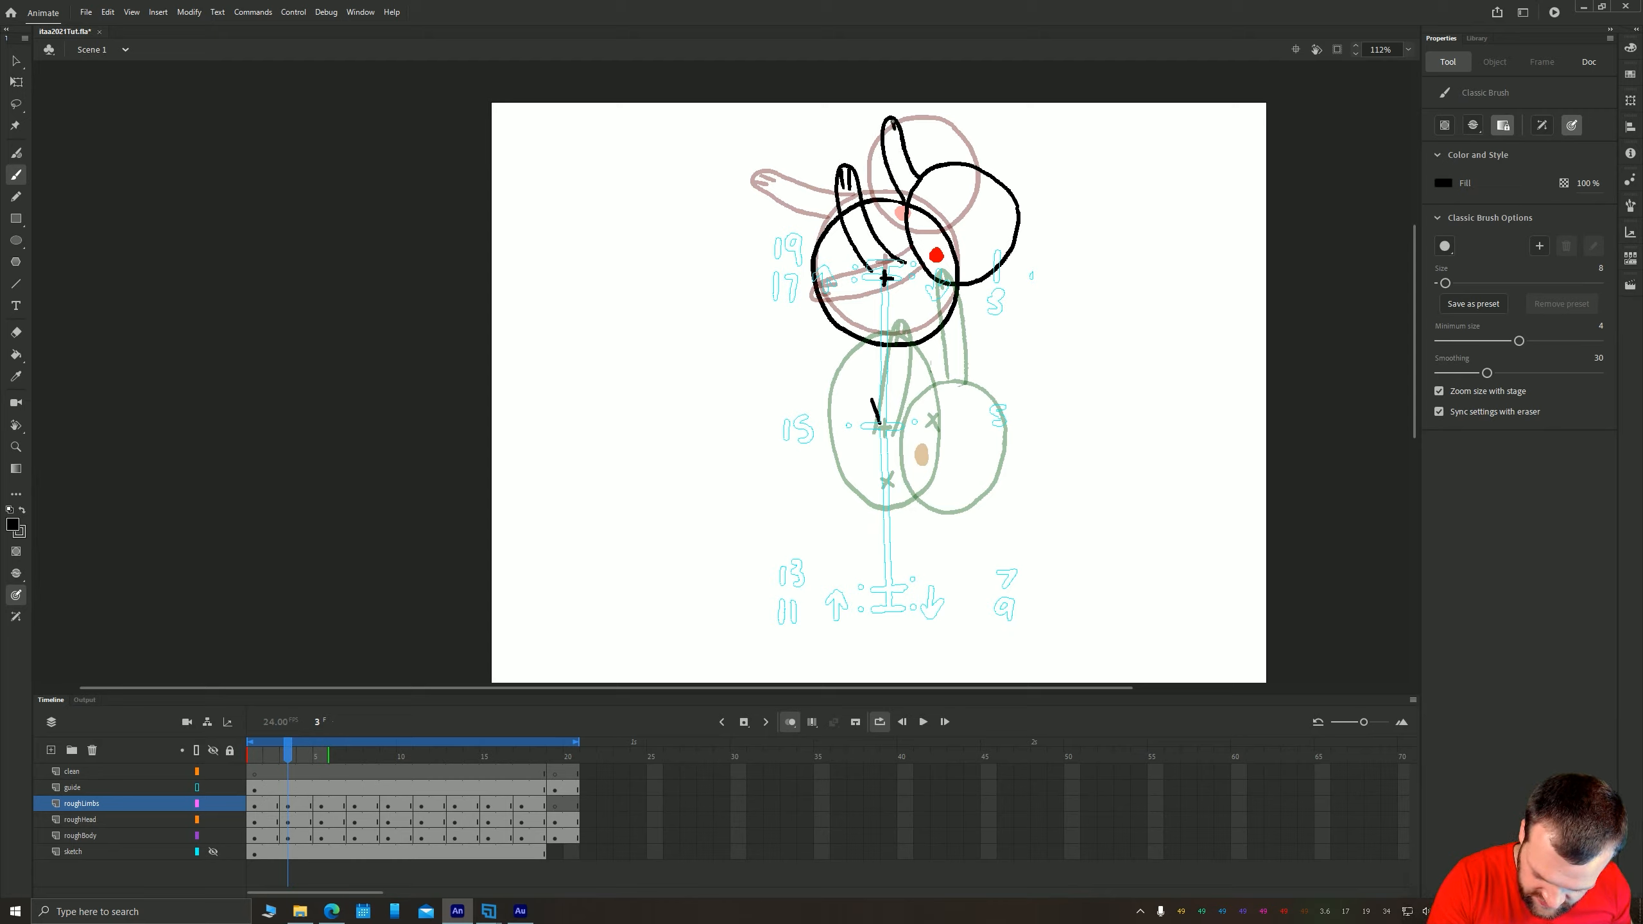
Step forward from frame 3 to frame 20 to examine how the arm poses flow through the loop
key(period)
key(period)
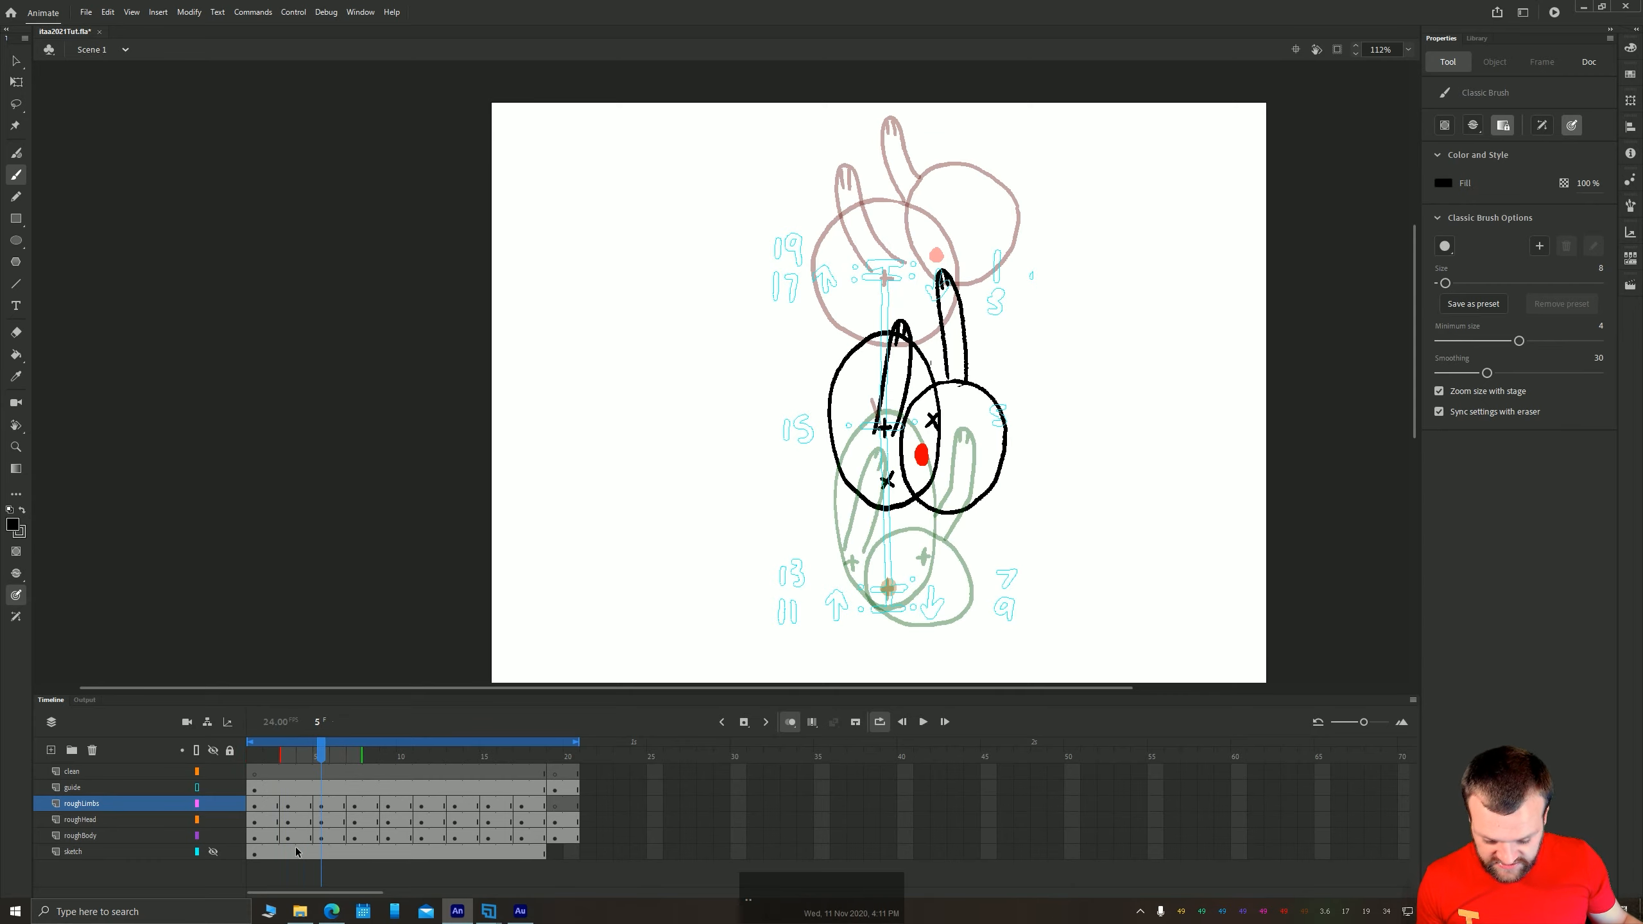
key(period)
key(period)
key(period)
key(period)
key(period)
key(period)
key(period)
key(period)
key(period)
key(period)
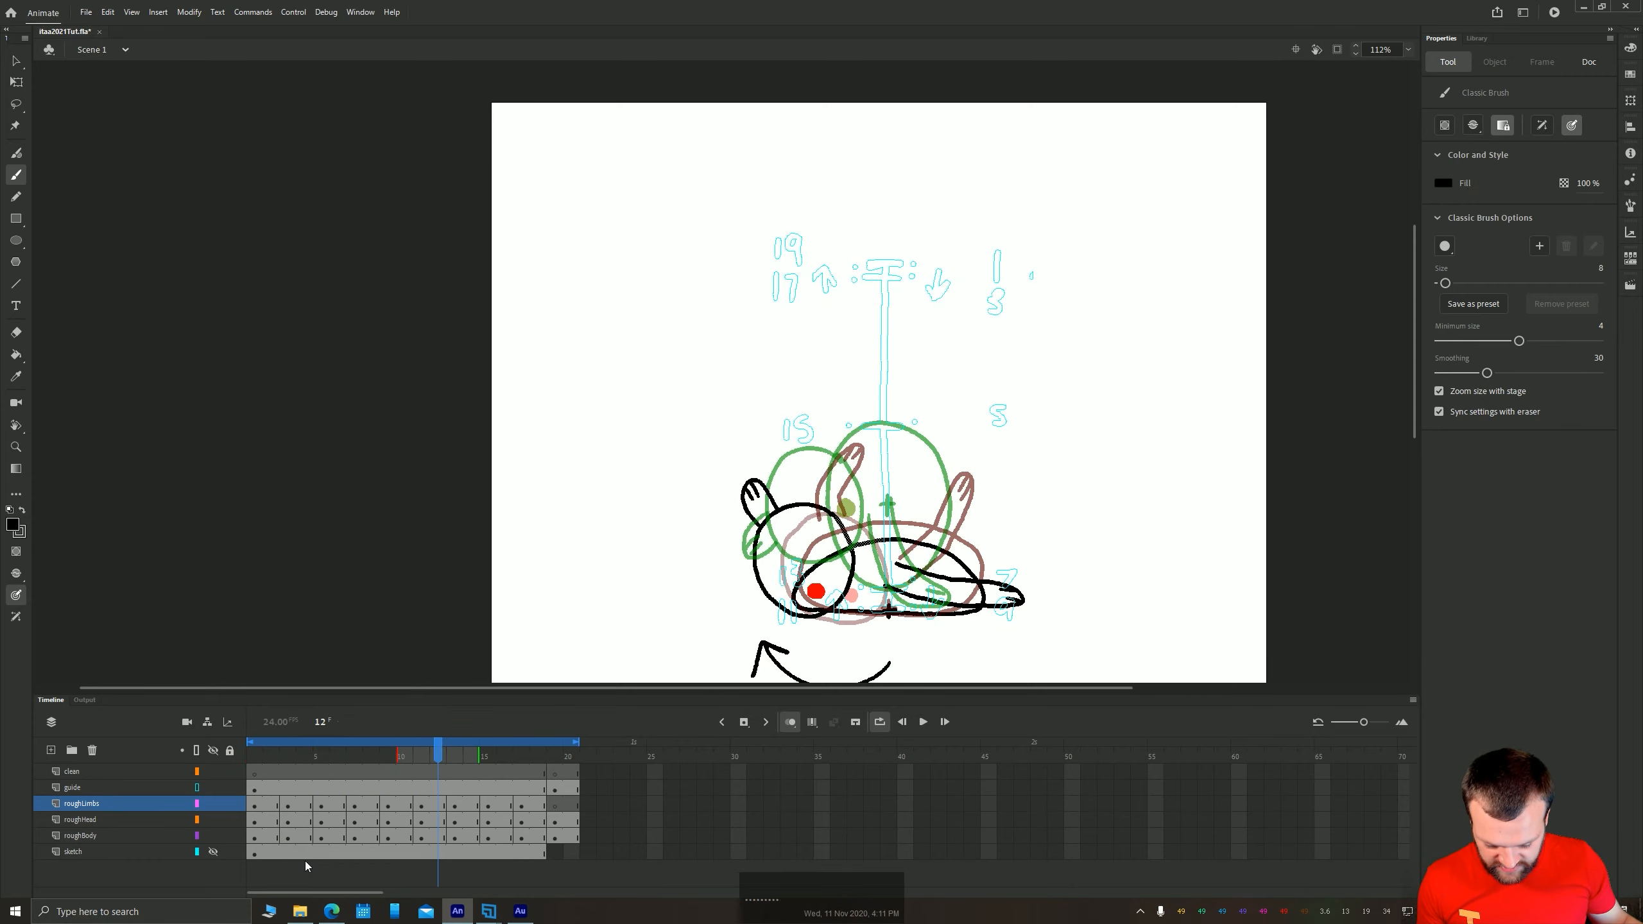
key(period)
key(period)
key(period)
key(period)
key(period)
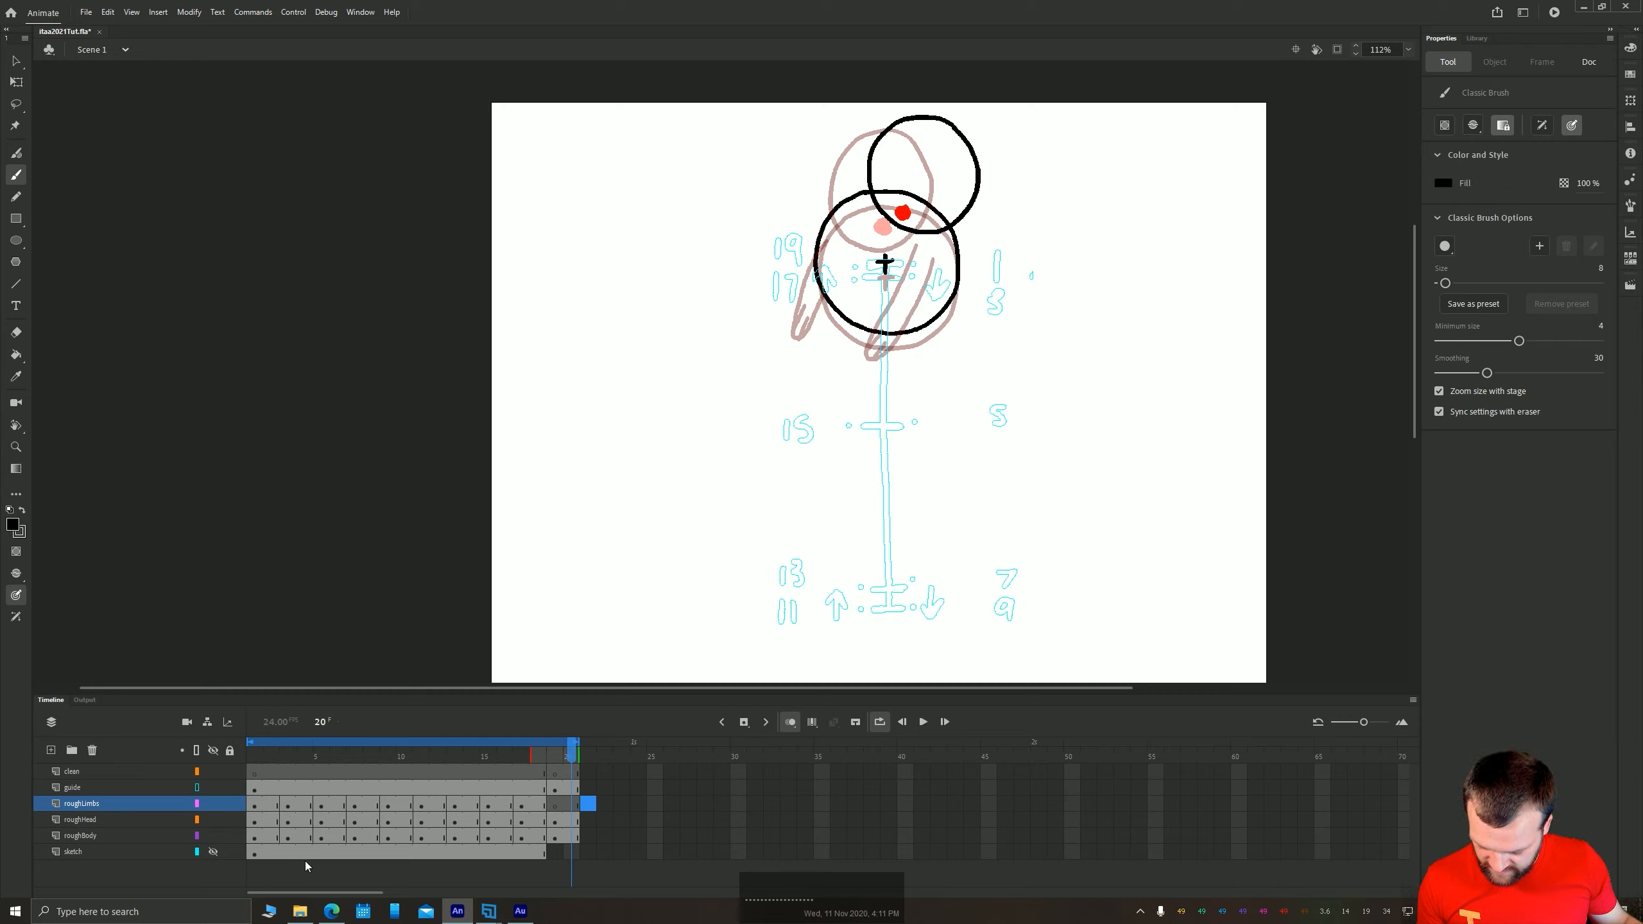
Remove frames 19 and 20 from all layers and play back the shortened loop
drag(555, 771, 575, 855)
right_click(557, 794)
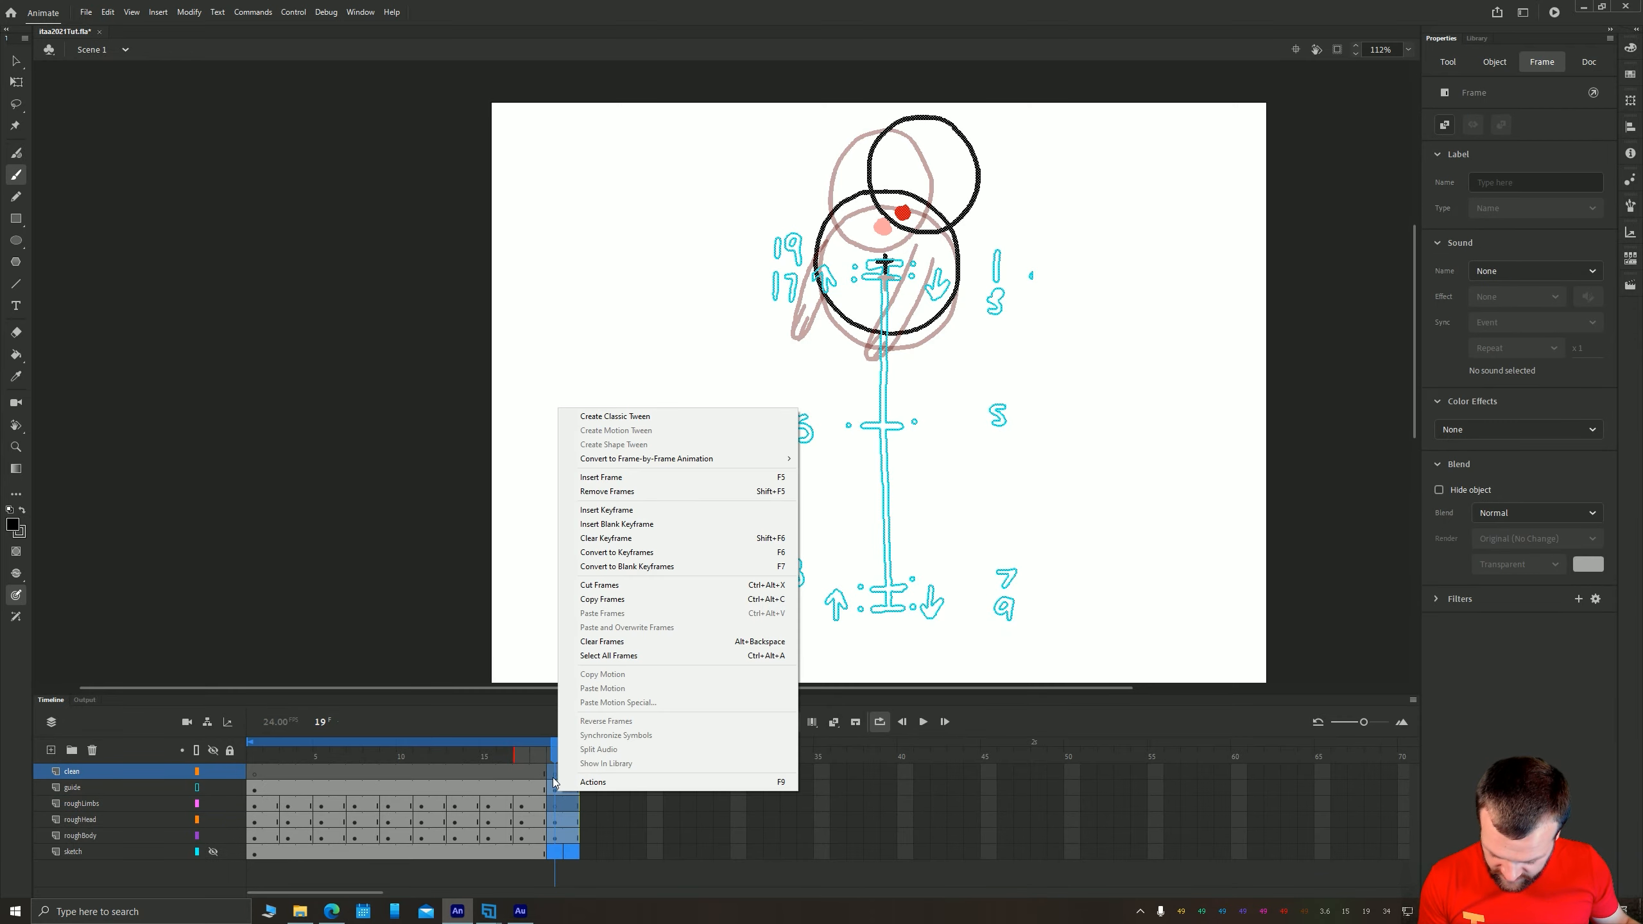
click(582, 489)
key(Return)
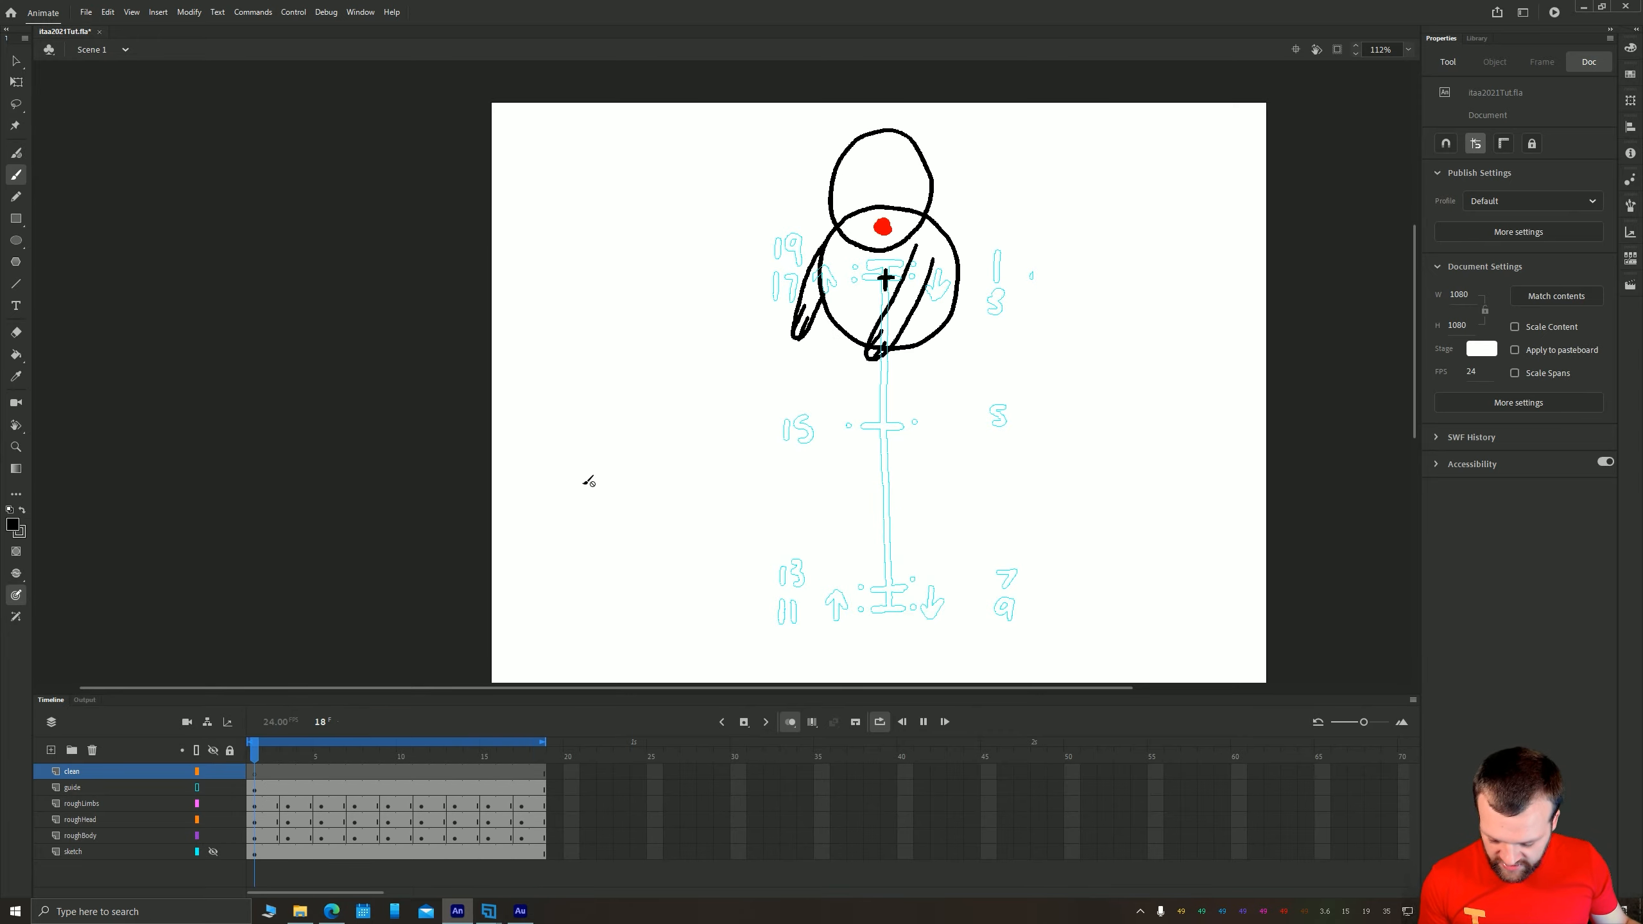
key(Return)
Compare the poses around frame 9 and delete the bent arm above the head from roughLimbs frame 9
drag(328, 776, 369, 771)
key(comma)
key(period)
key(comma)
click(382, 821)
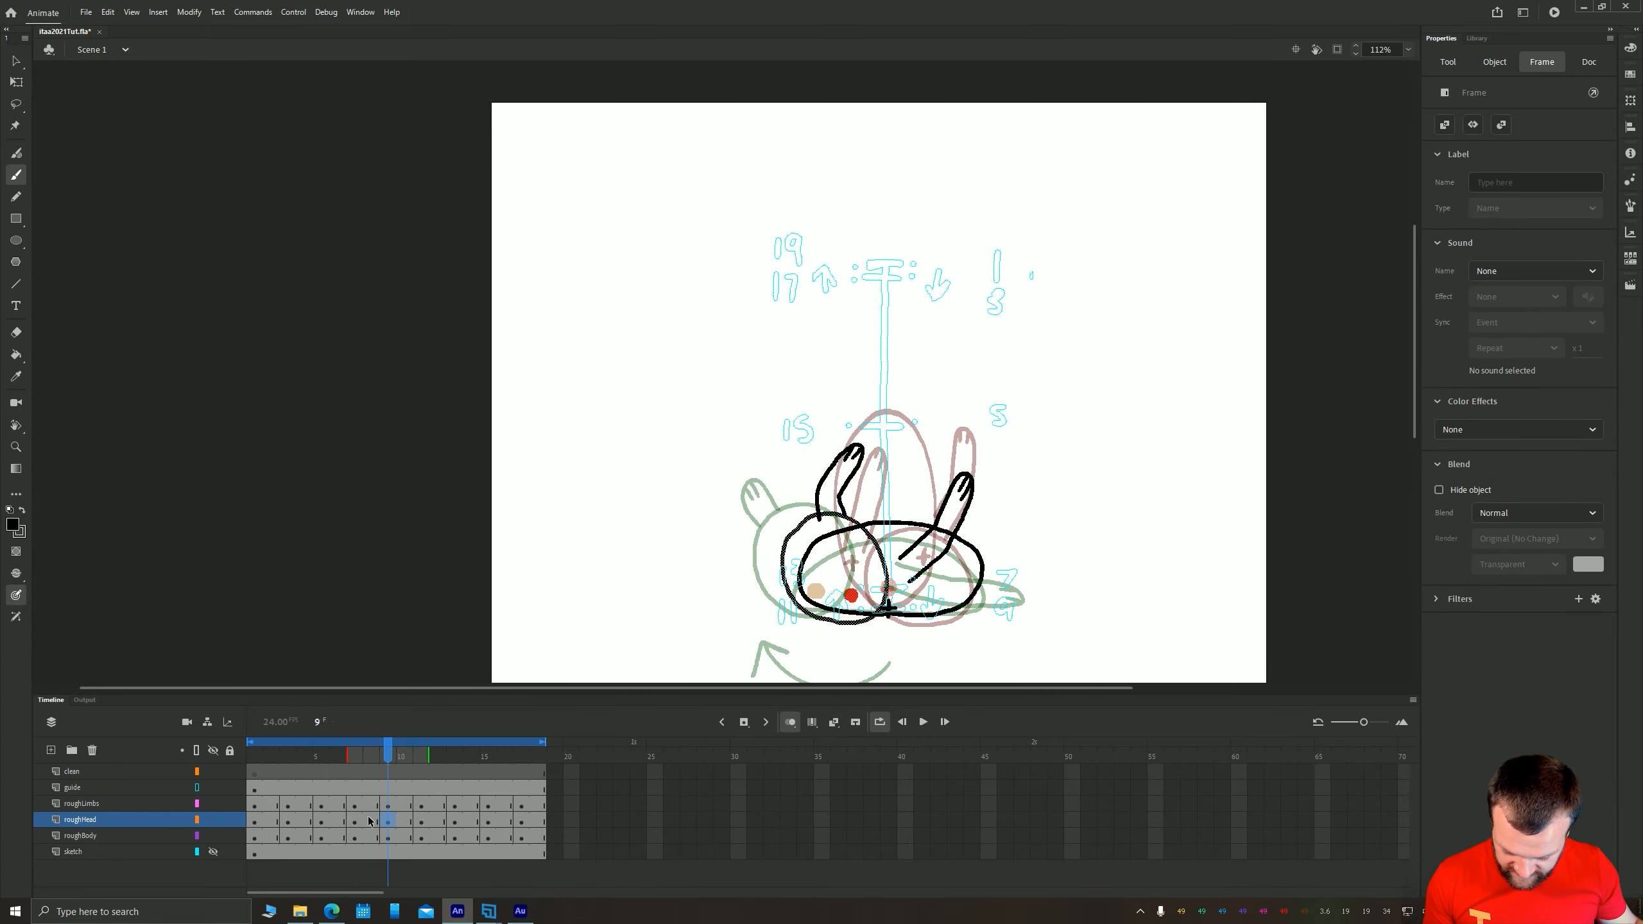
drag(658, 575, 555, 469)
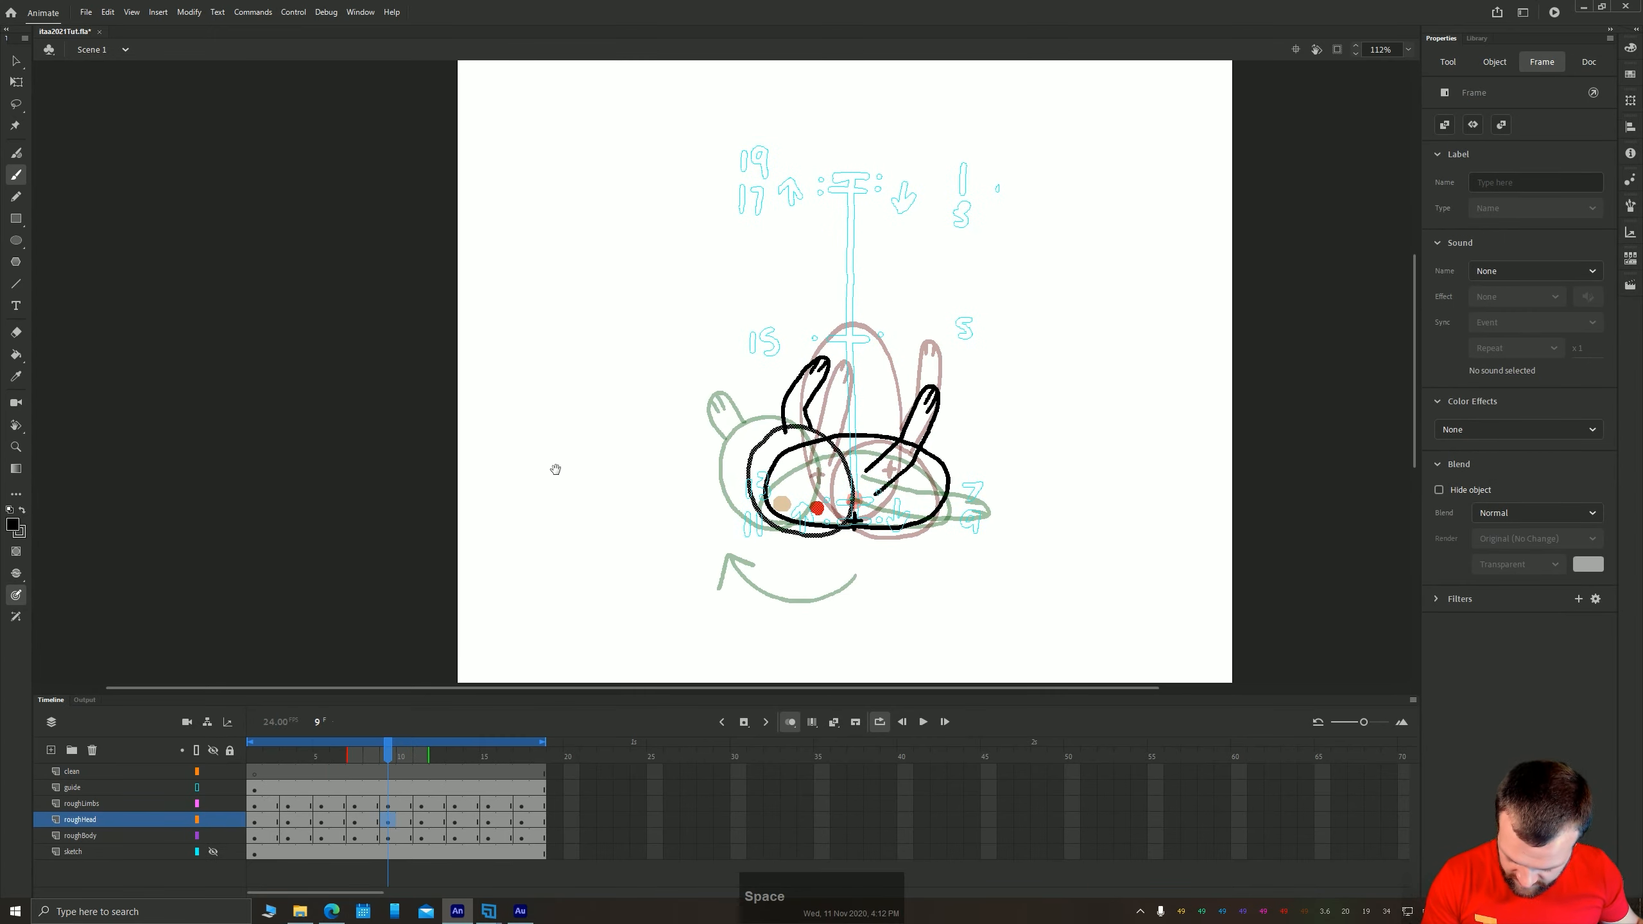
click(389, 807)
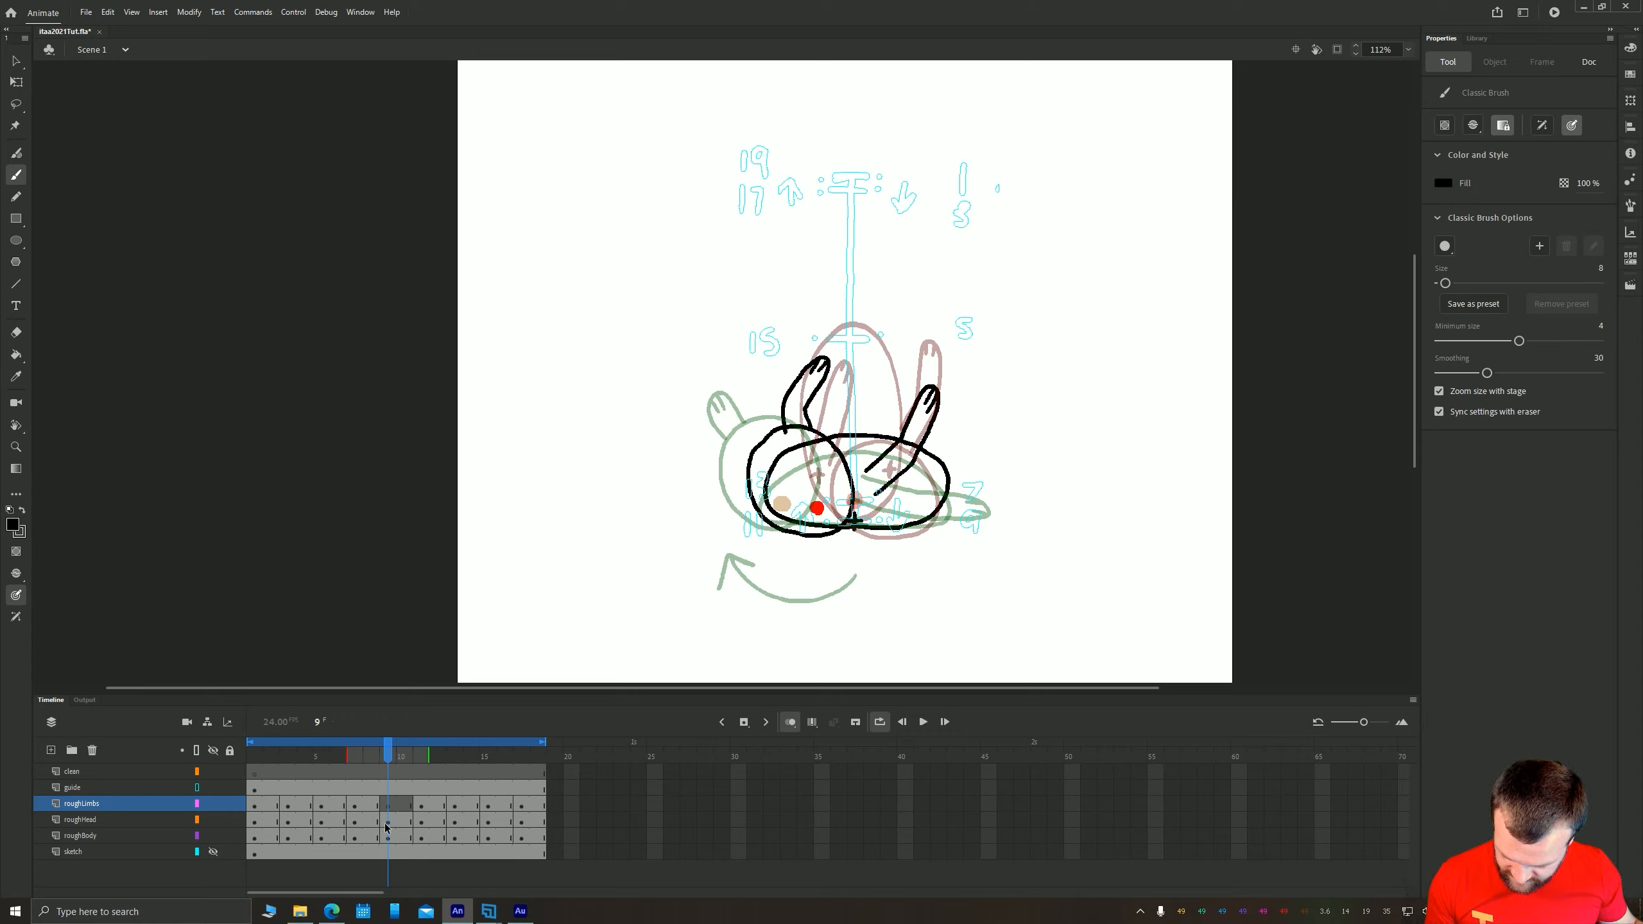
click(391, 816)
key(v)
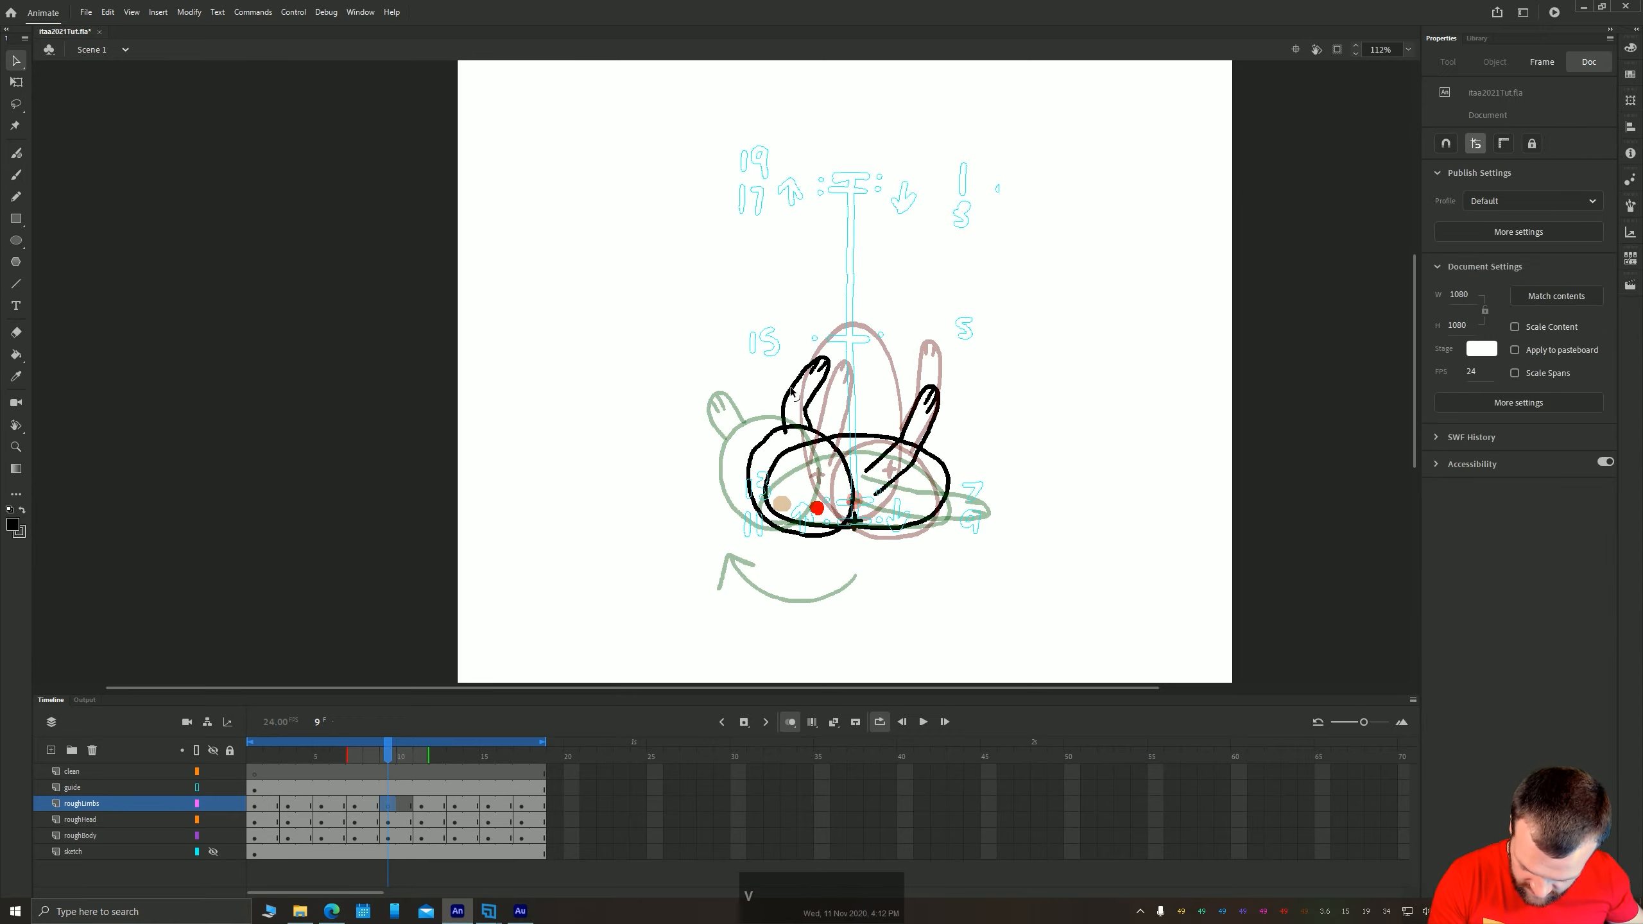
click(789, 393)
key(Delete)
Lasso the remaining raised arm over the body on frame 9 and delete it
click(823, 509)
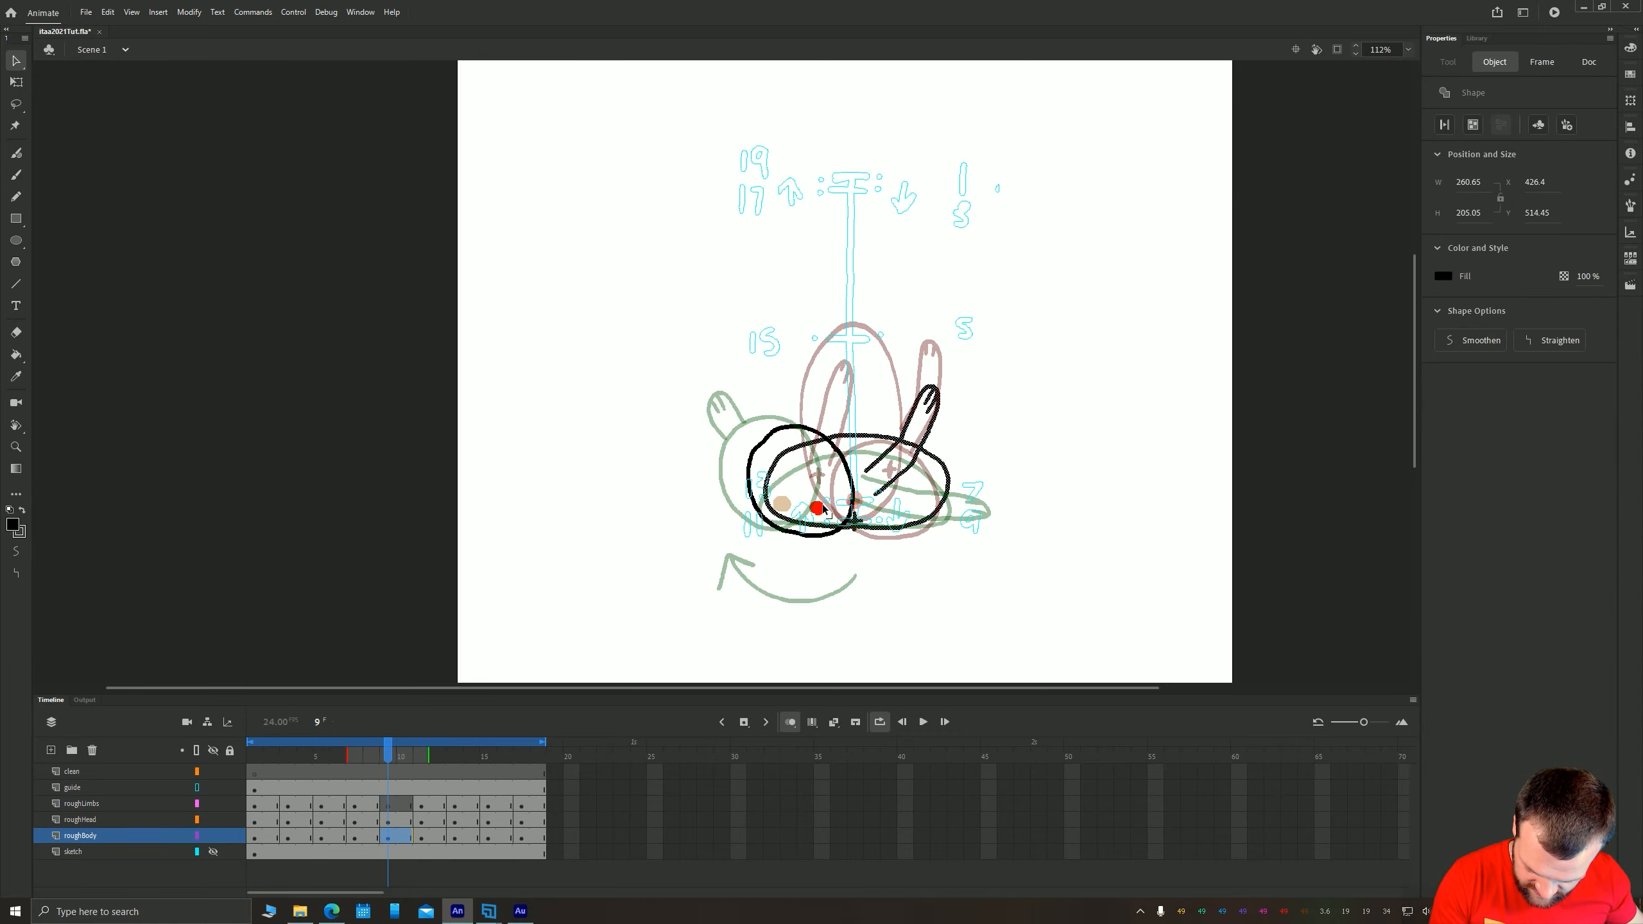
key(l)
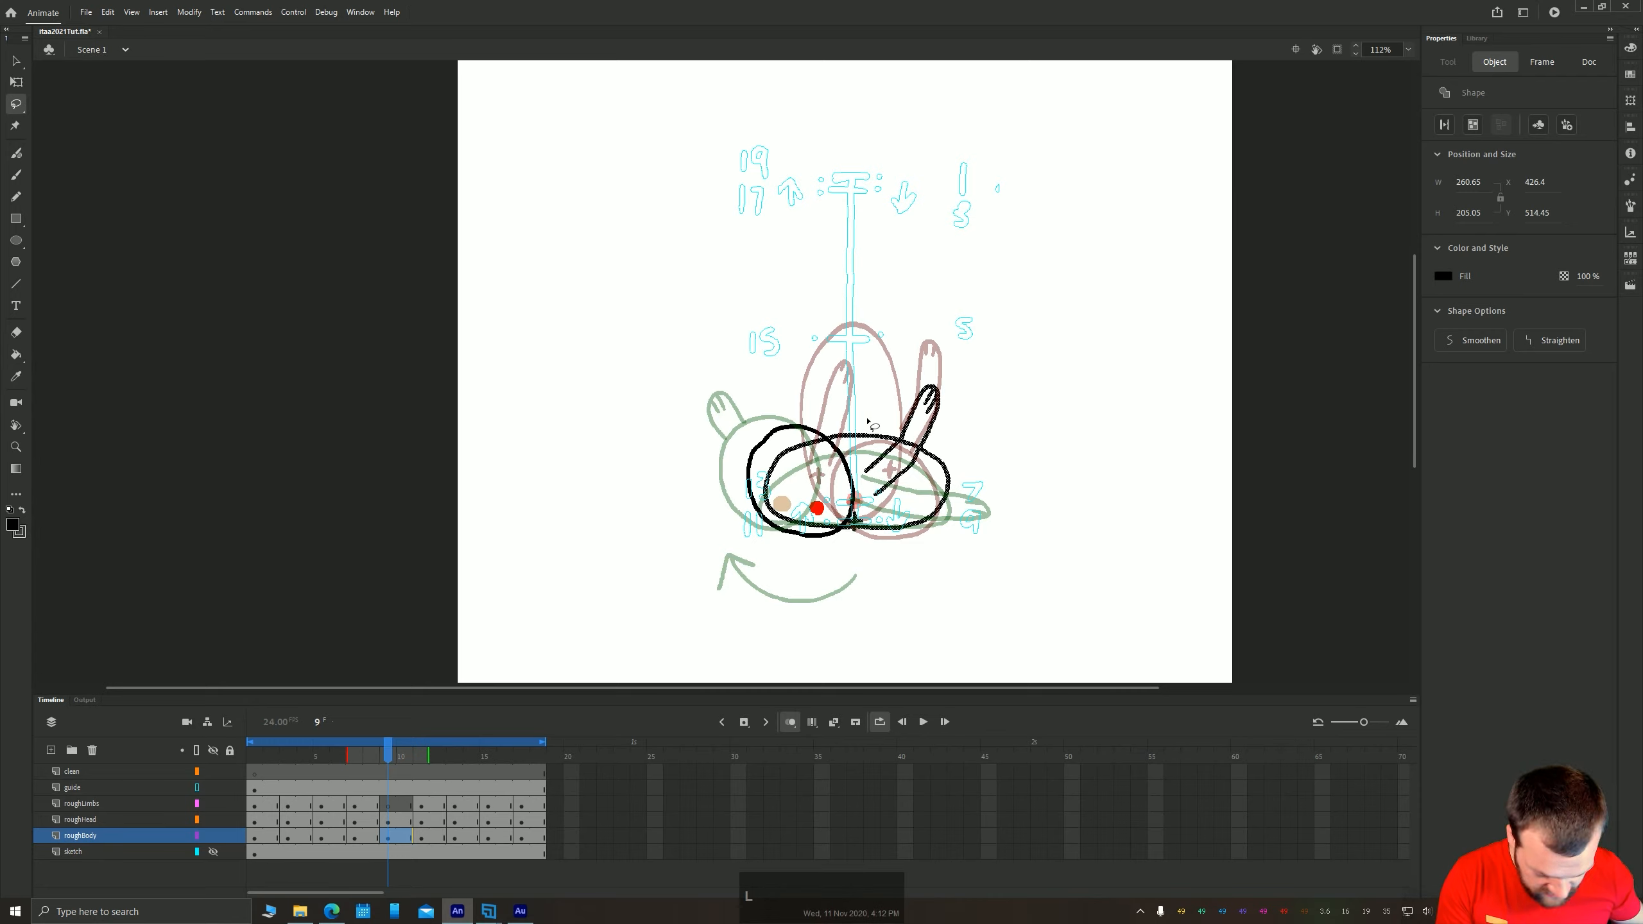
mouse_move(919, 380)
mouse_down()
mouse_move(978, 419)
mouse_move(915, 448)
mouse_up()
key(Delete)
key(Delete)
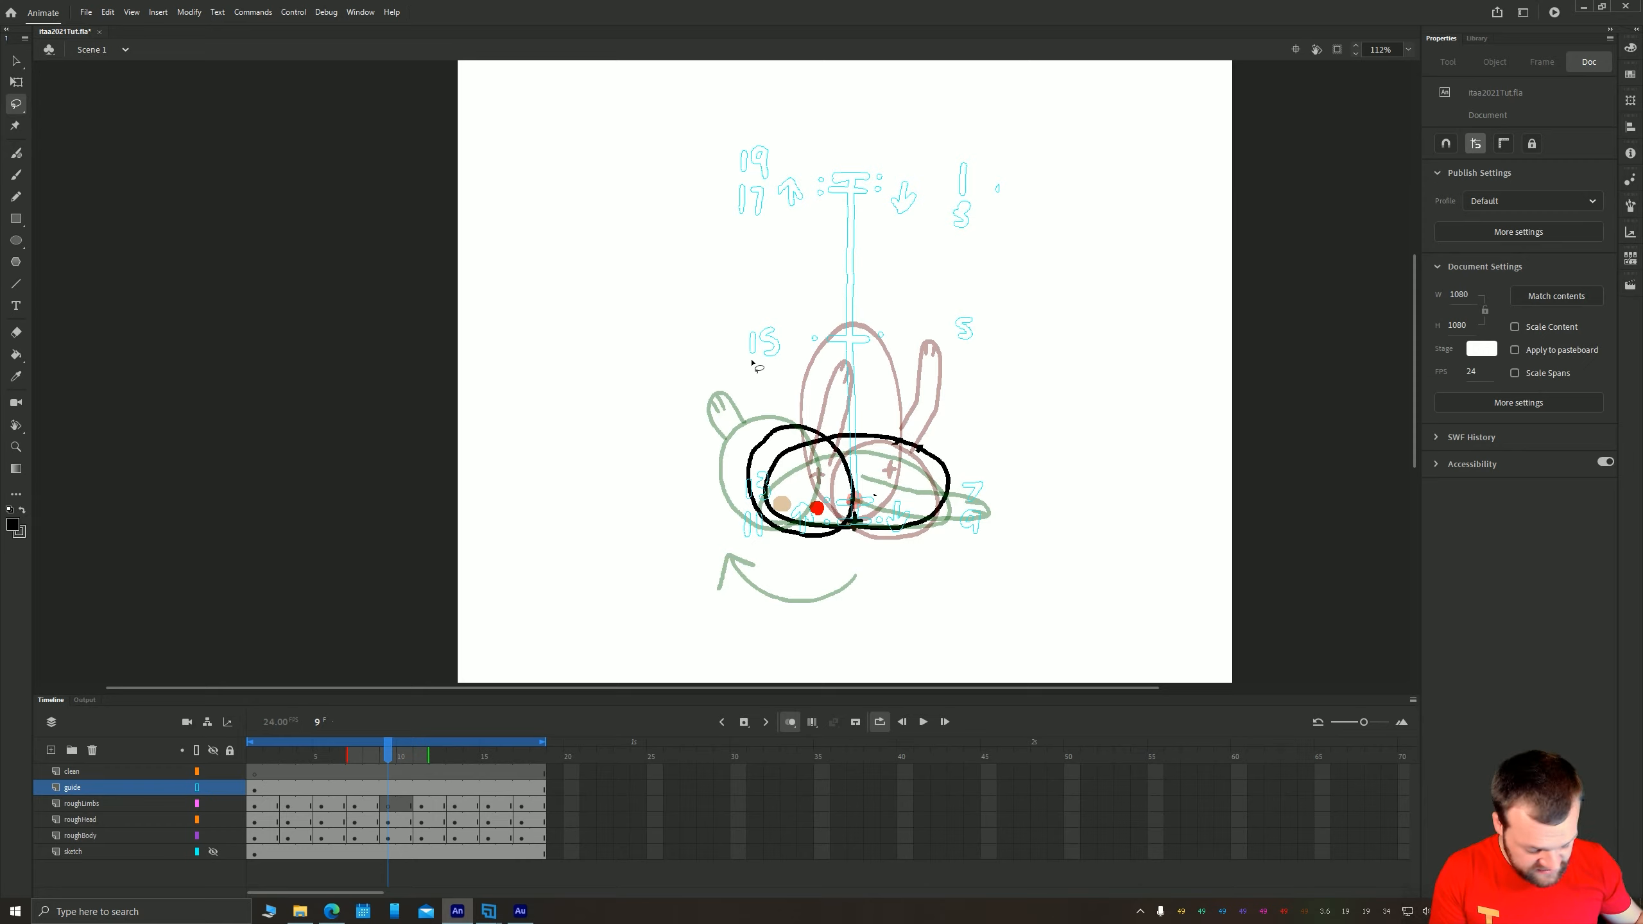
Redraw the arms on roughLimbs frame 9, one lying rightward along the body and a short one reaching up from the head's upper left
key(b)
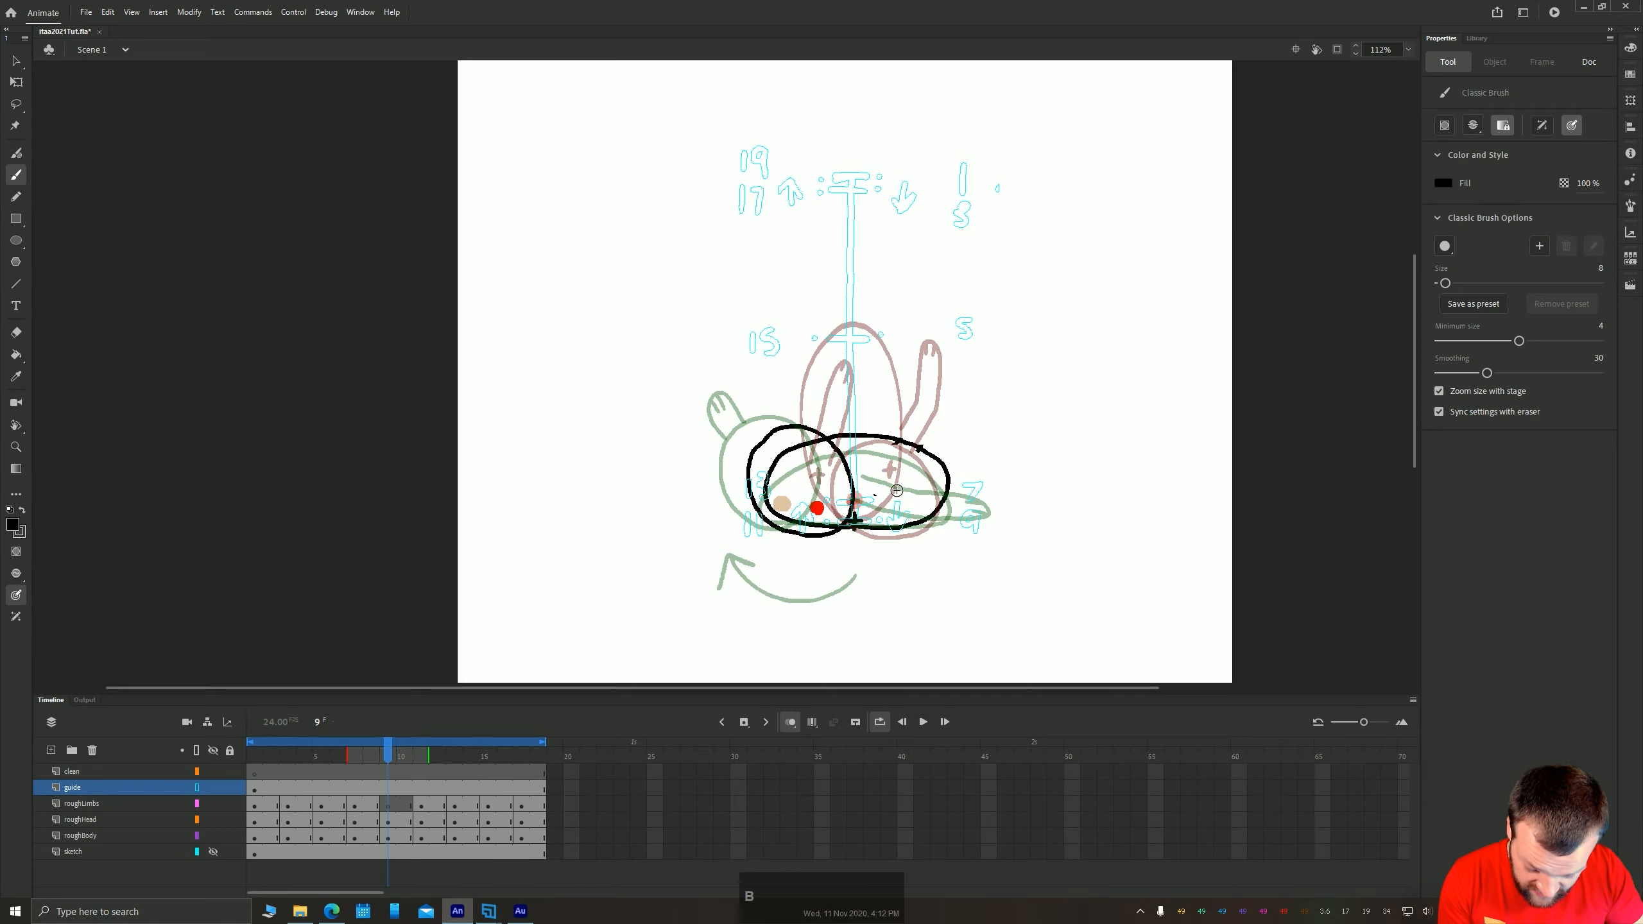
mouse_move(867, 471)
mouse_down()
mouse_move(989, 498)
mouse_move(926, 505)
mouse_up()
key(ctrl+z)
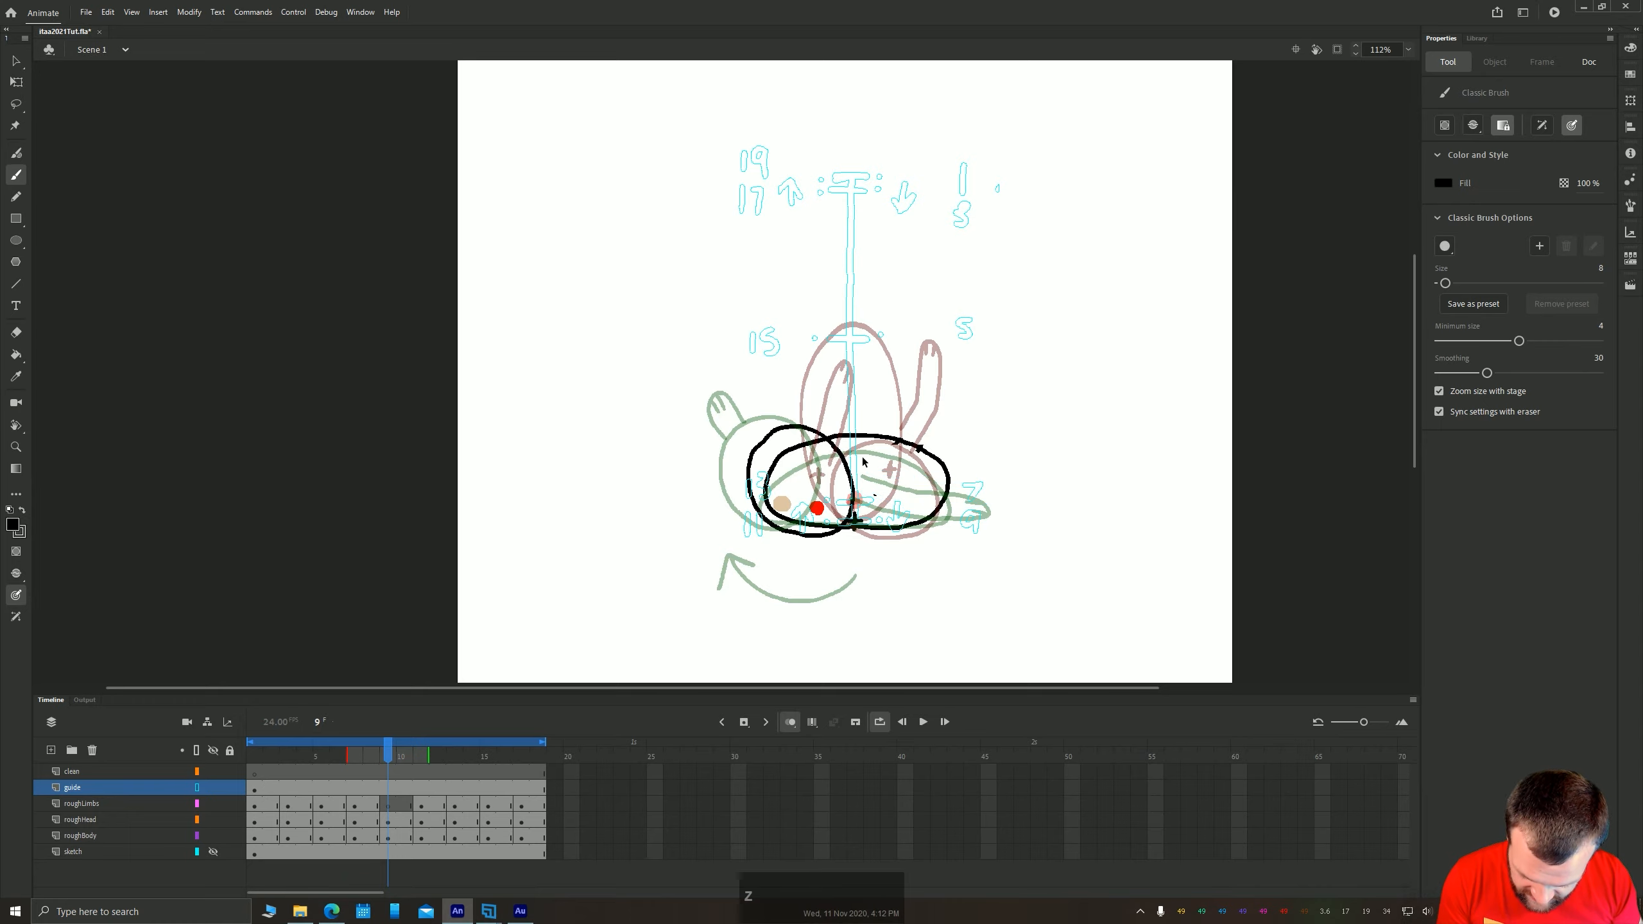
click(394, 807)
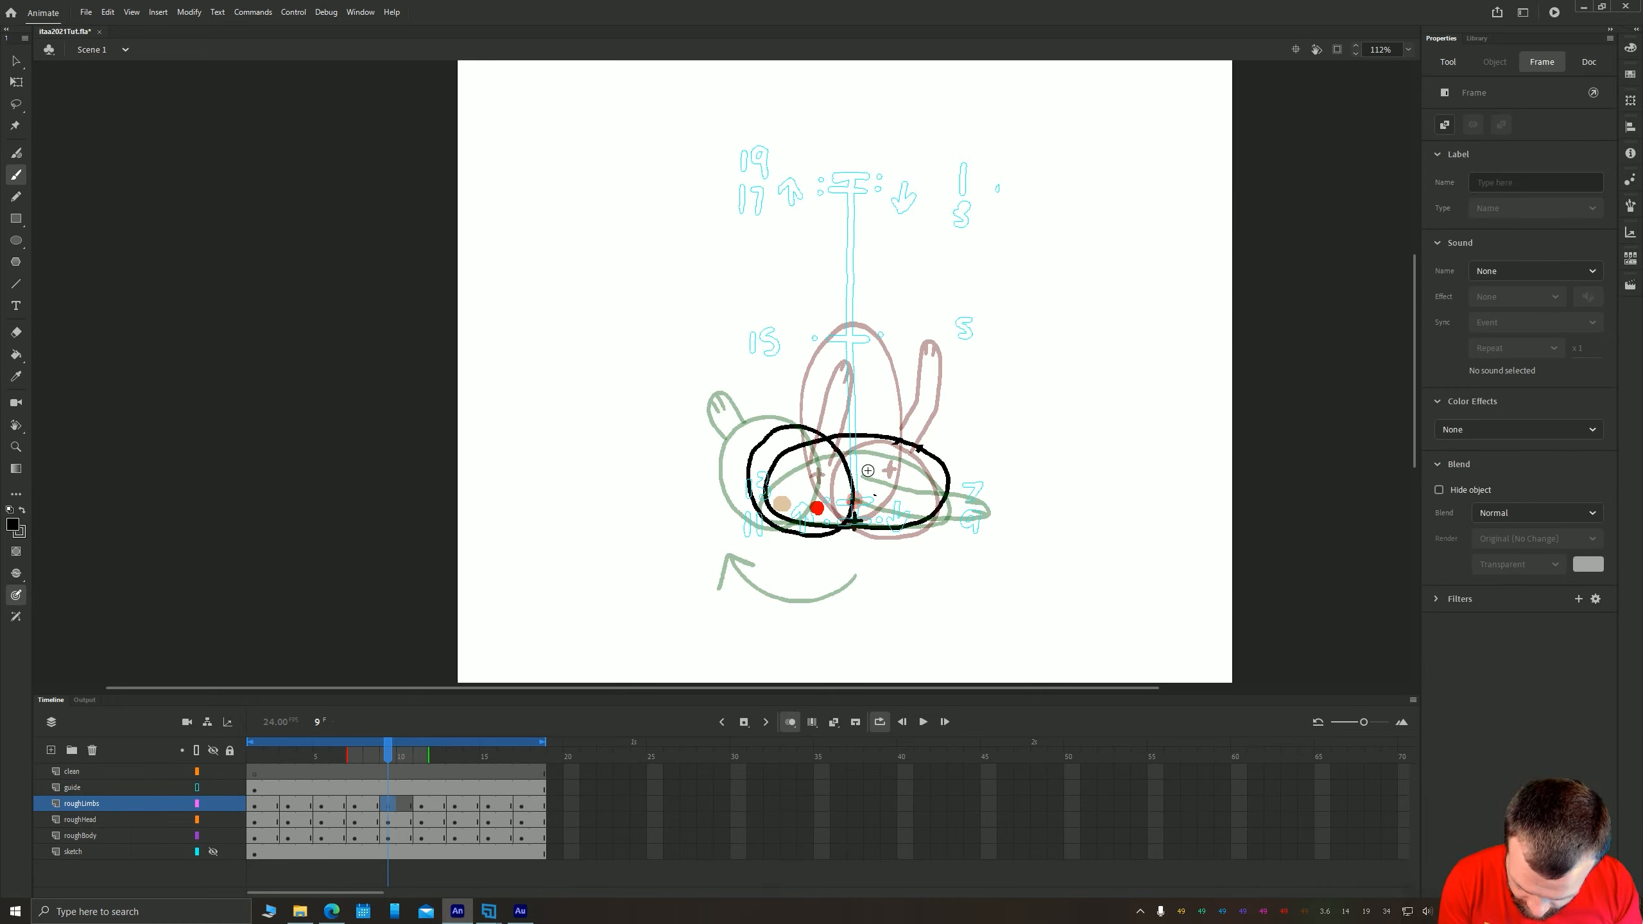
mouse_move(902, 473)
mouse_down()
mouse_move(976, 495)
mouse_move(865, 493)
mouse_up()
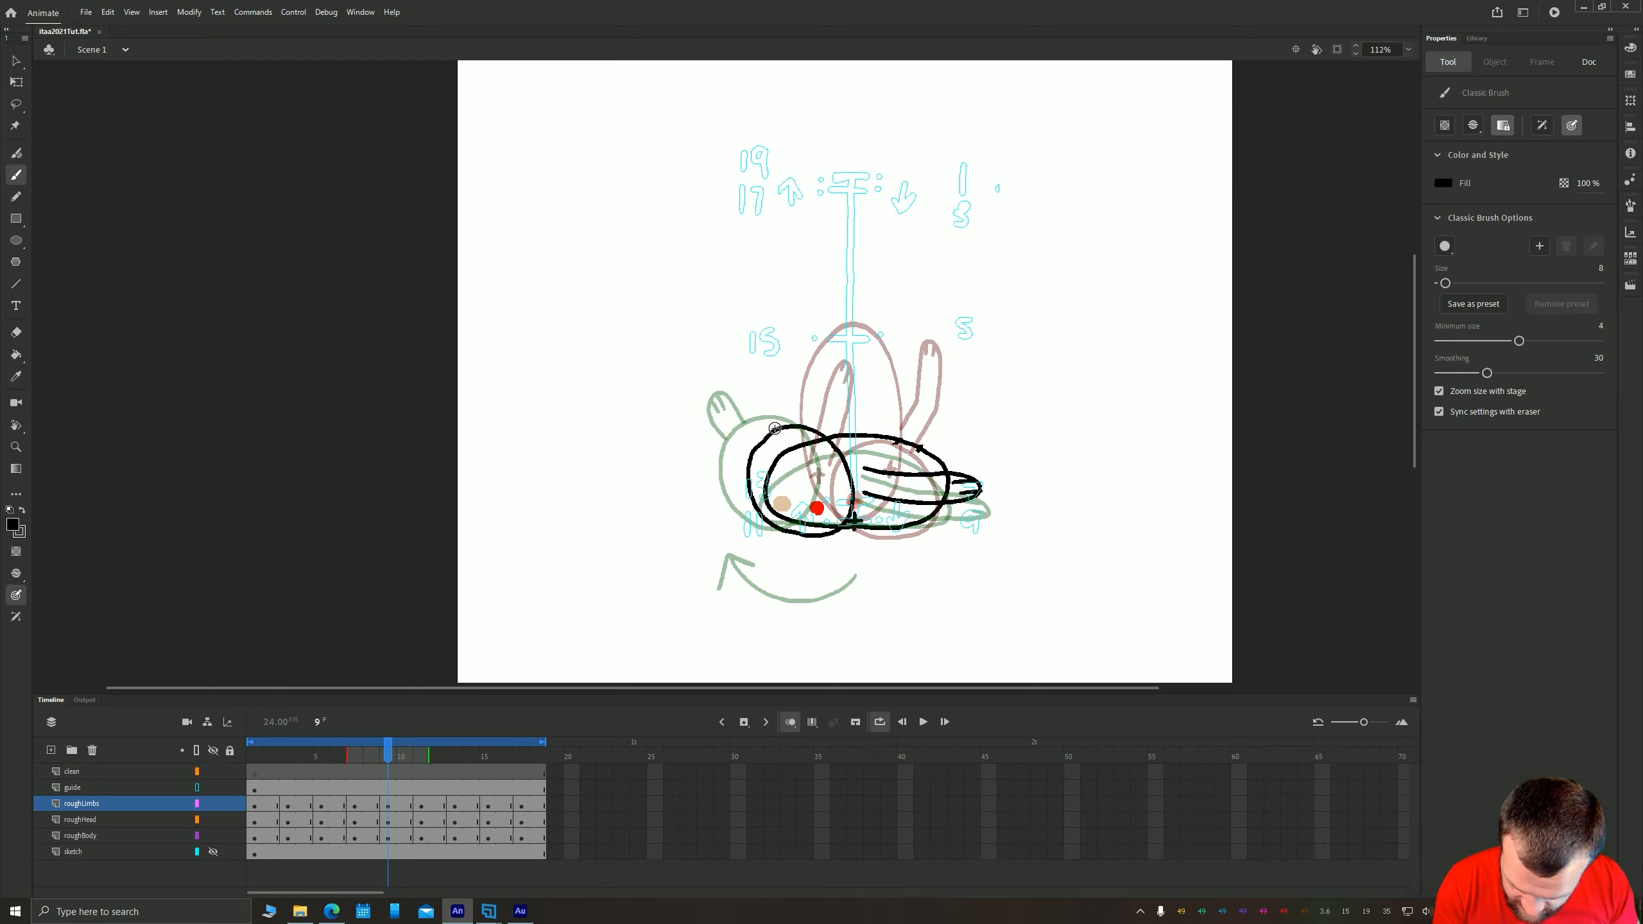
mouse_move(744, 394)
mouse_down()
mouse_move(753, 446)
mouse_move(748, 412)
mouse_up()
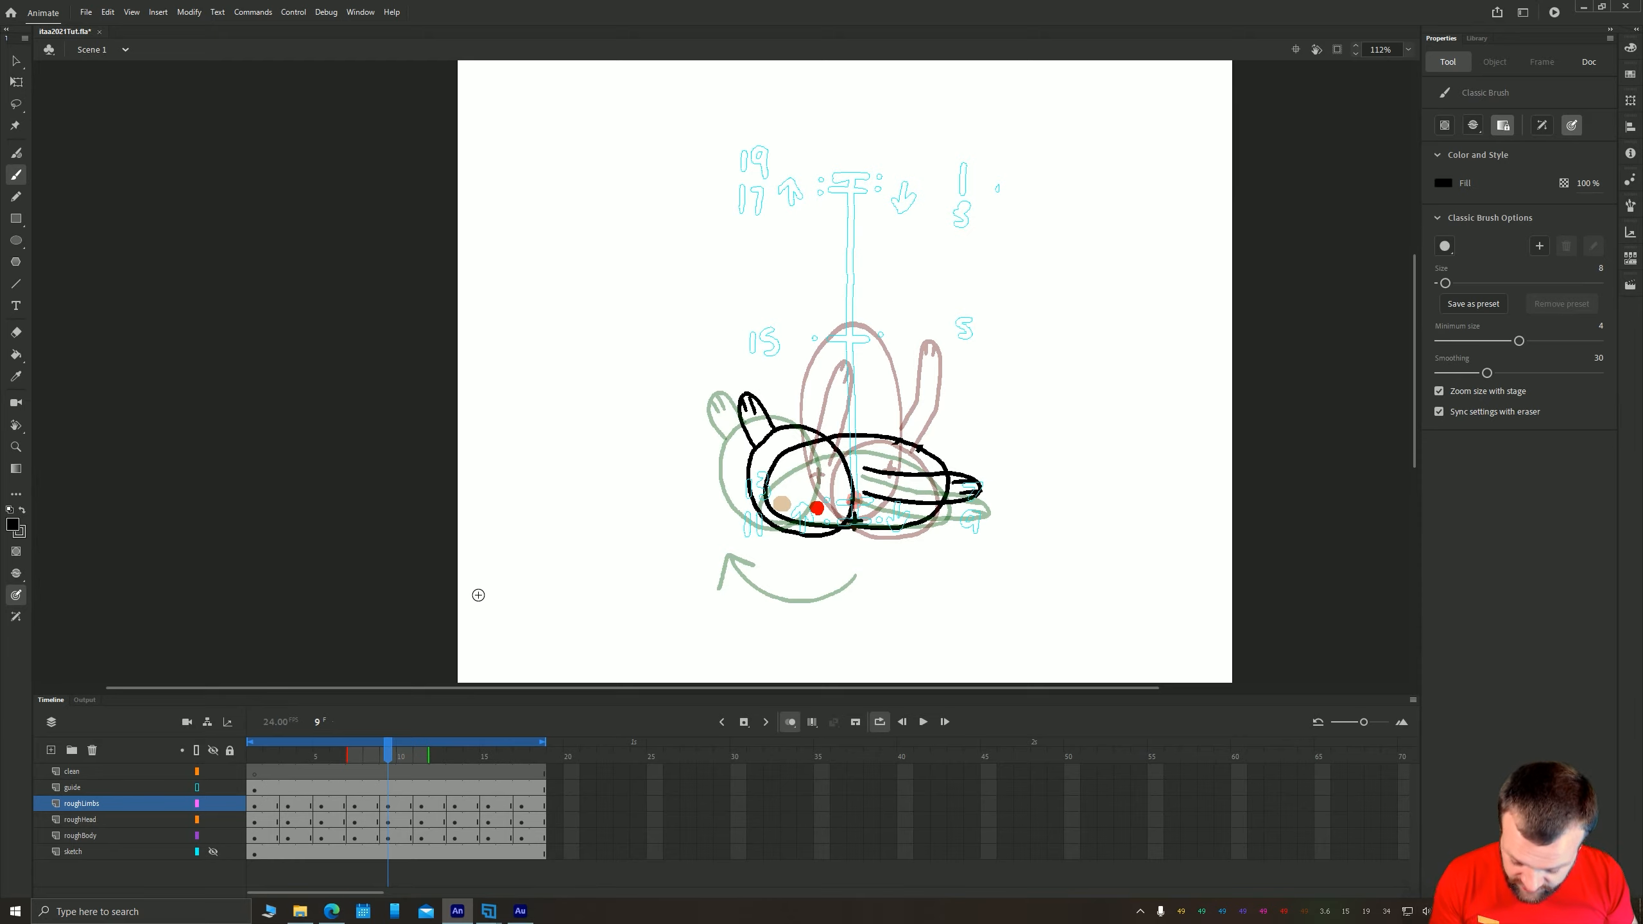
Play the loop to review the arm motion with the redrawn frame 9
click(269, 786)
key(Return)
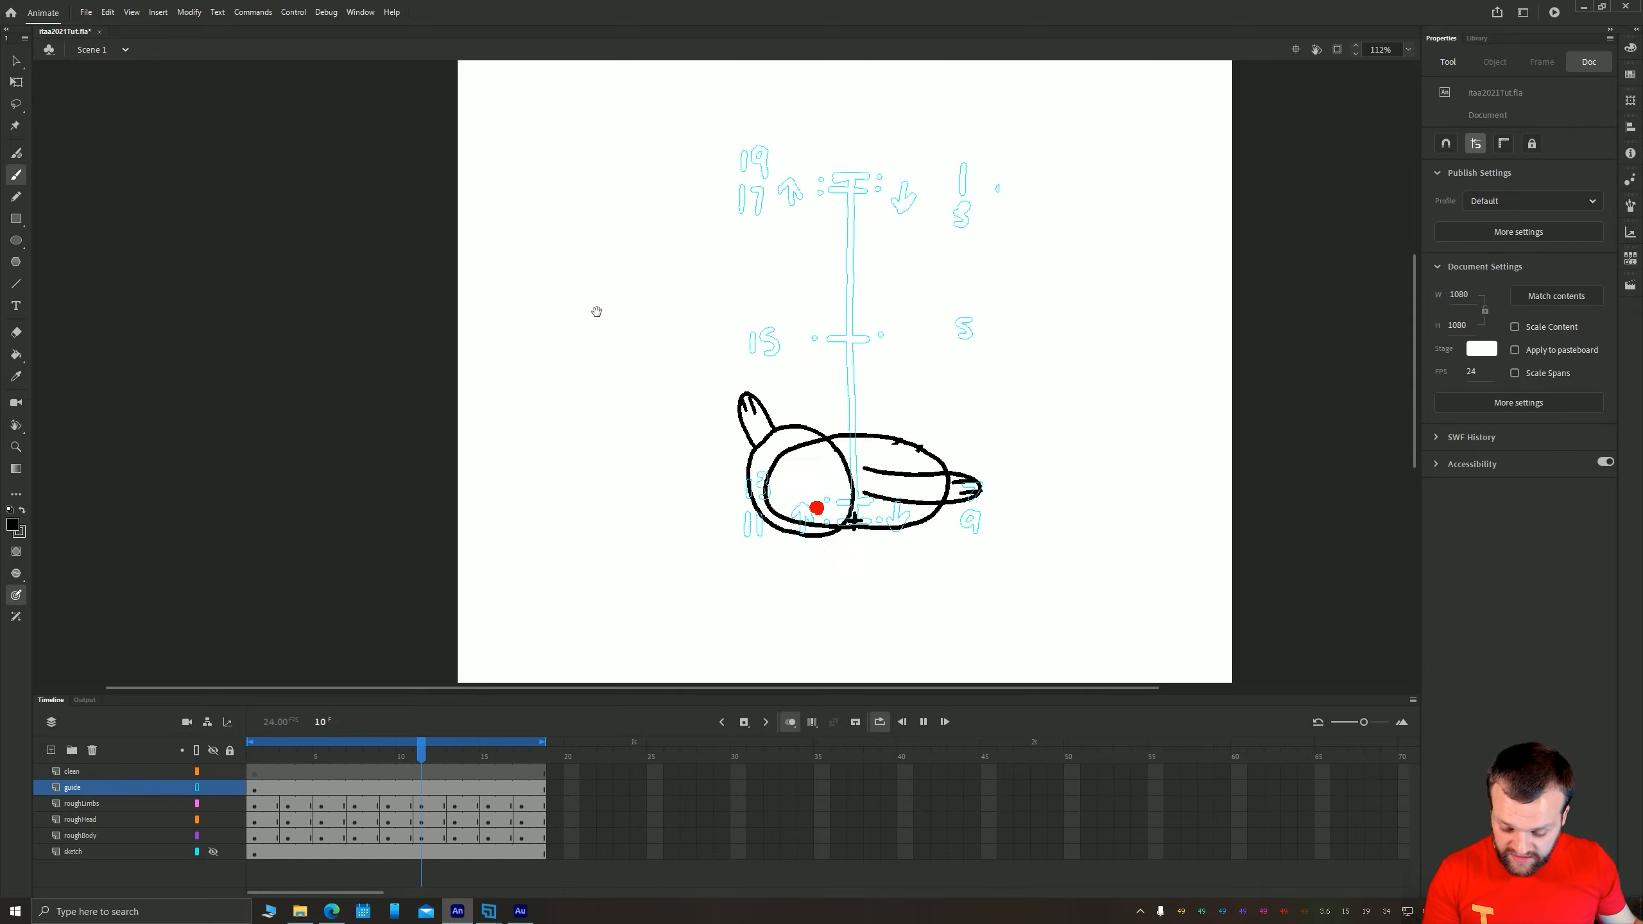
key(space)
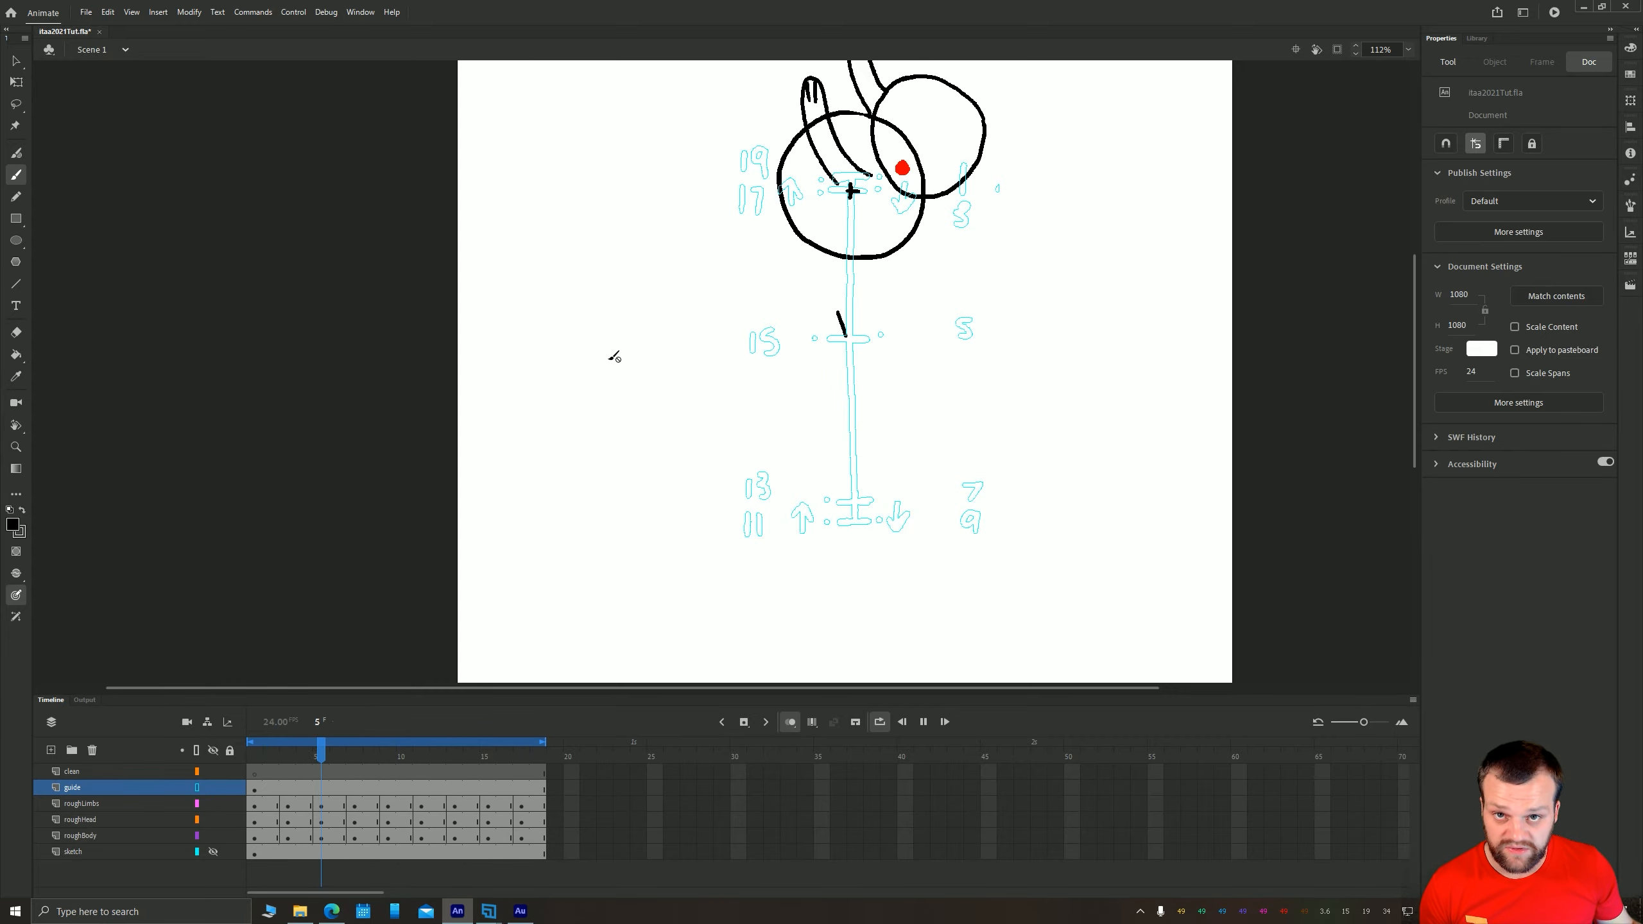
Draw the legs on roughLimbs frame 1, one bent out to the body's left and one hanging below it
click(256, 805)
key(space)
drag(656, 273, 714, 432)
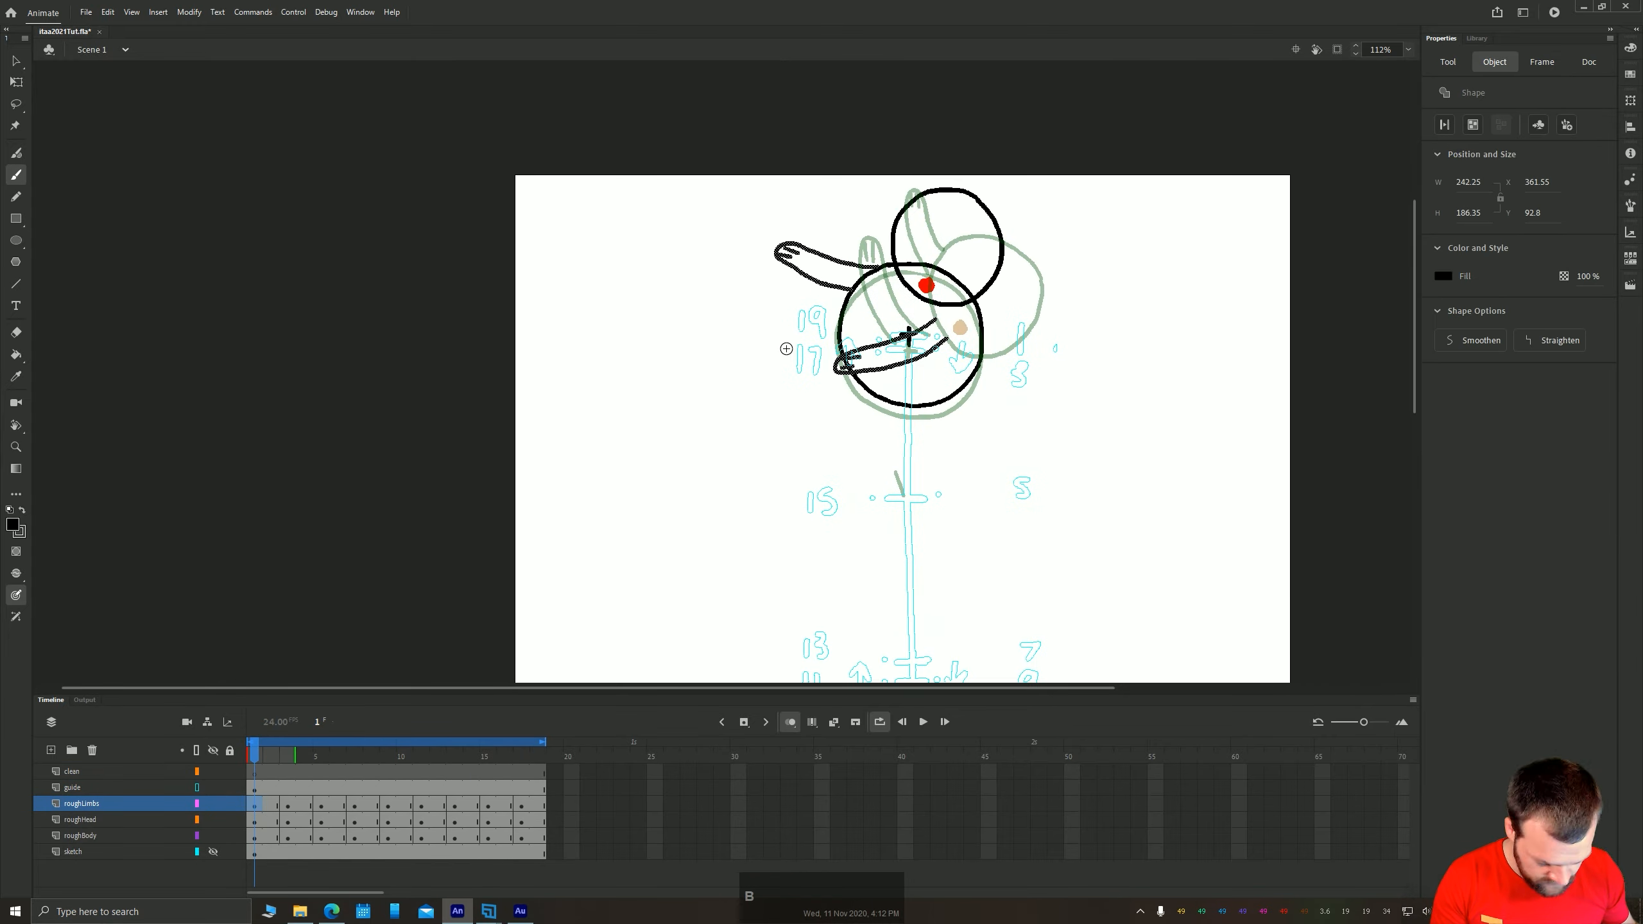
mouse_move(839, 322)
mouse_down()
mouse_move(810, 411)
mouse_move(839, 343)
mouse_up()
drag(890, 383, 858, 497)
Draw the legs on roughLimbs frames 3 and 5, trailing out to the body's left and curving upward on frame 5
key(period)
key(period)
mouse_move(843, 316)
mouse_down()
mouse_move(779, 373)
mouse_move(837, 340)
mouse_move(840, 455)
mouse_up()
key(period)
key(period)
mouse_move(840, 455)
mouse_down()
mouse_move(881, 396)
mouse_move(884, 414)
mouse_up()
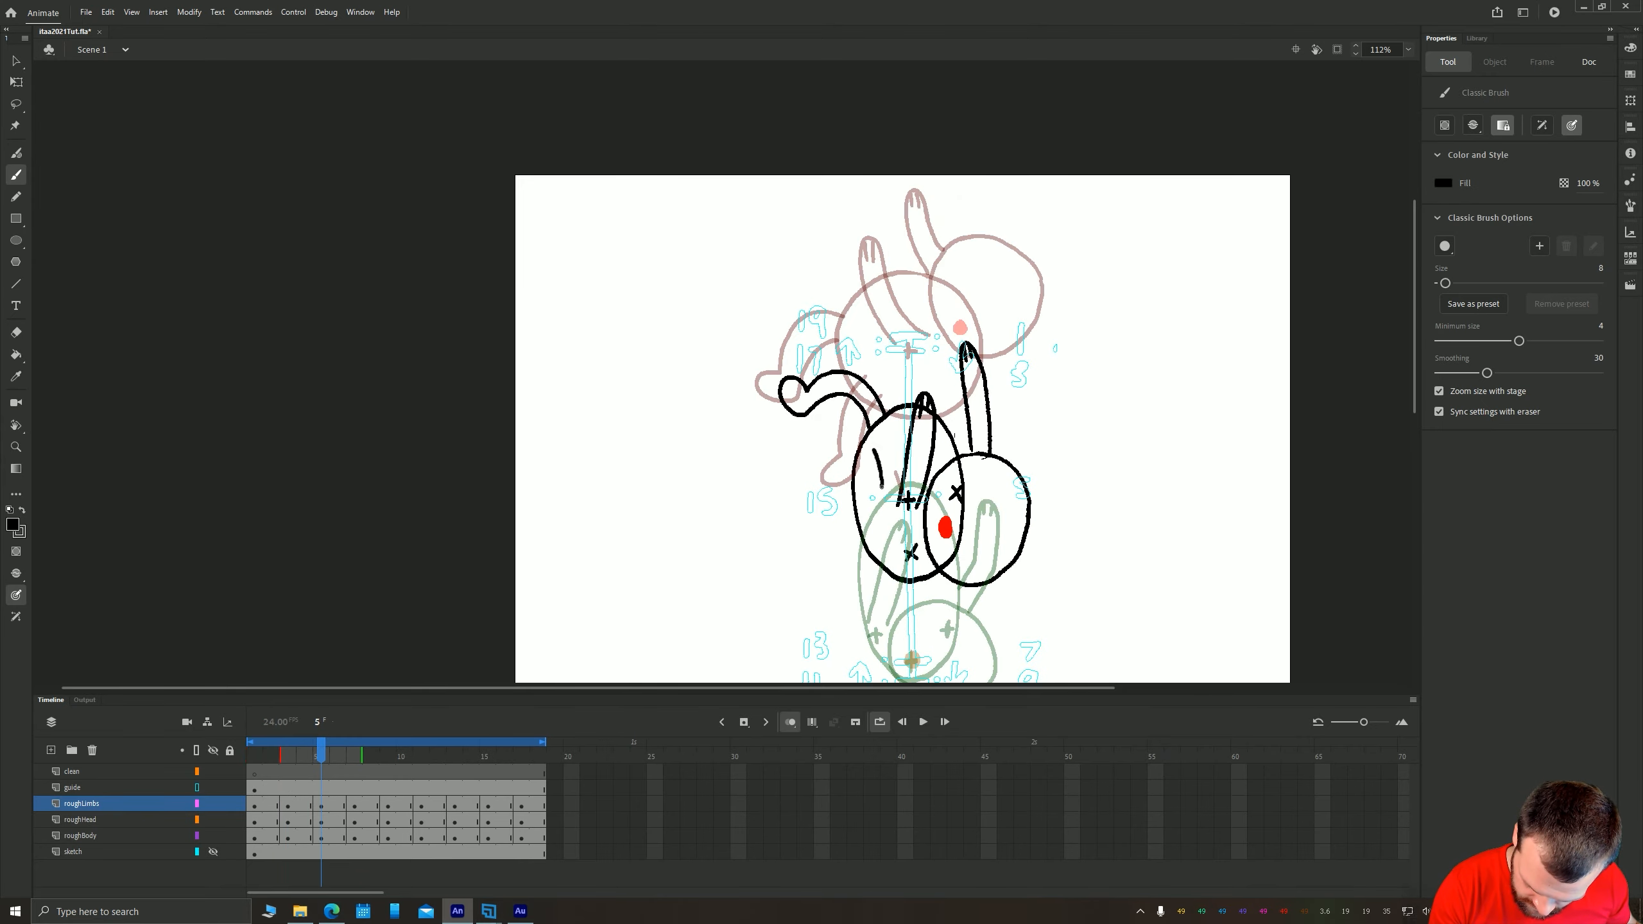
drag(881, 486, 882, 497)
Draw both legs on roughLimbs frame 7, using the neighbouring poses as reference
key(period)
key(period)
key(space)
drag(649, 411, 646, 220)
mouse_move(834, 233)
mouse_down()
mouse_move(881, 333)
mouse_move(867, 342)
mouse_up()
Draw the legs on roughLimbs frames 9 and 11, raised above the lying body on 9 and folding lower on 11
key(period)
key(period)
drag(907, 220, 990, 428)
key(period)
key(period)
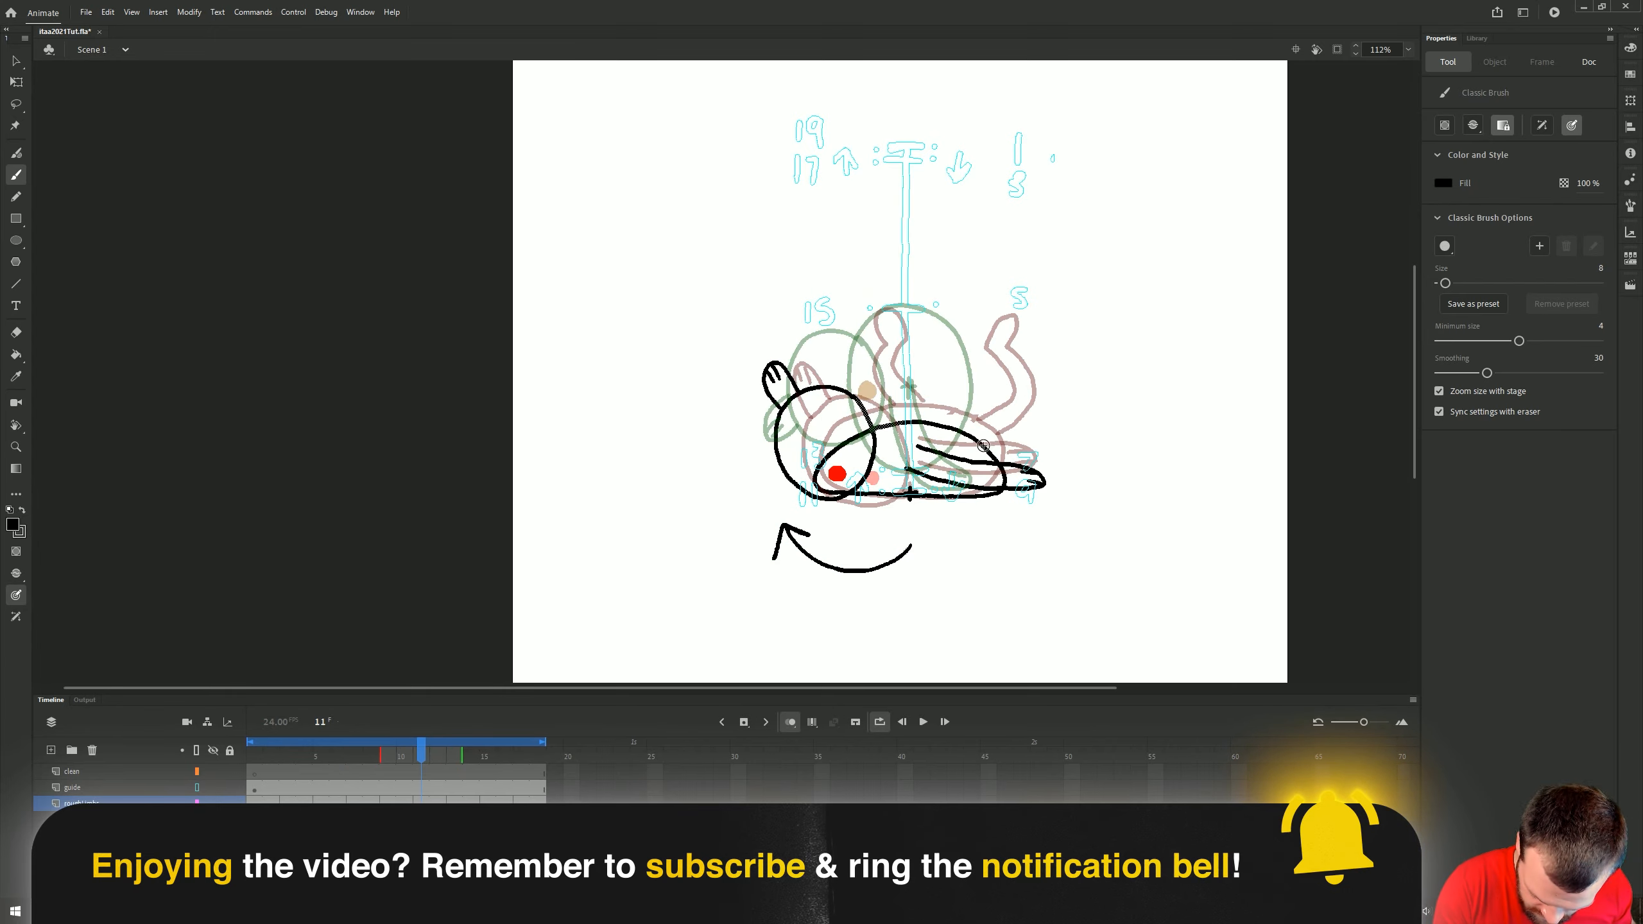
mouse_move(1036, 485)
mouse_down()
mouse_move(1004, 408)
mouse_move(1001, 446)
mouse_up()
Draw the legs on roughLimbs frames 13 and 15, one bent out rightward on 13 and both hanging below the body on 15
key(period)
key(period)
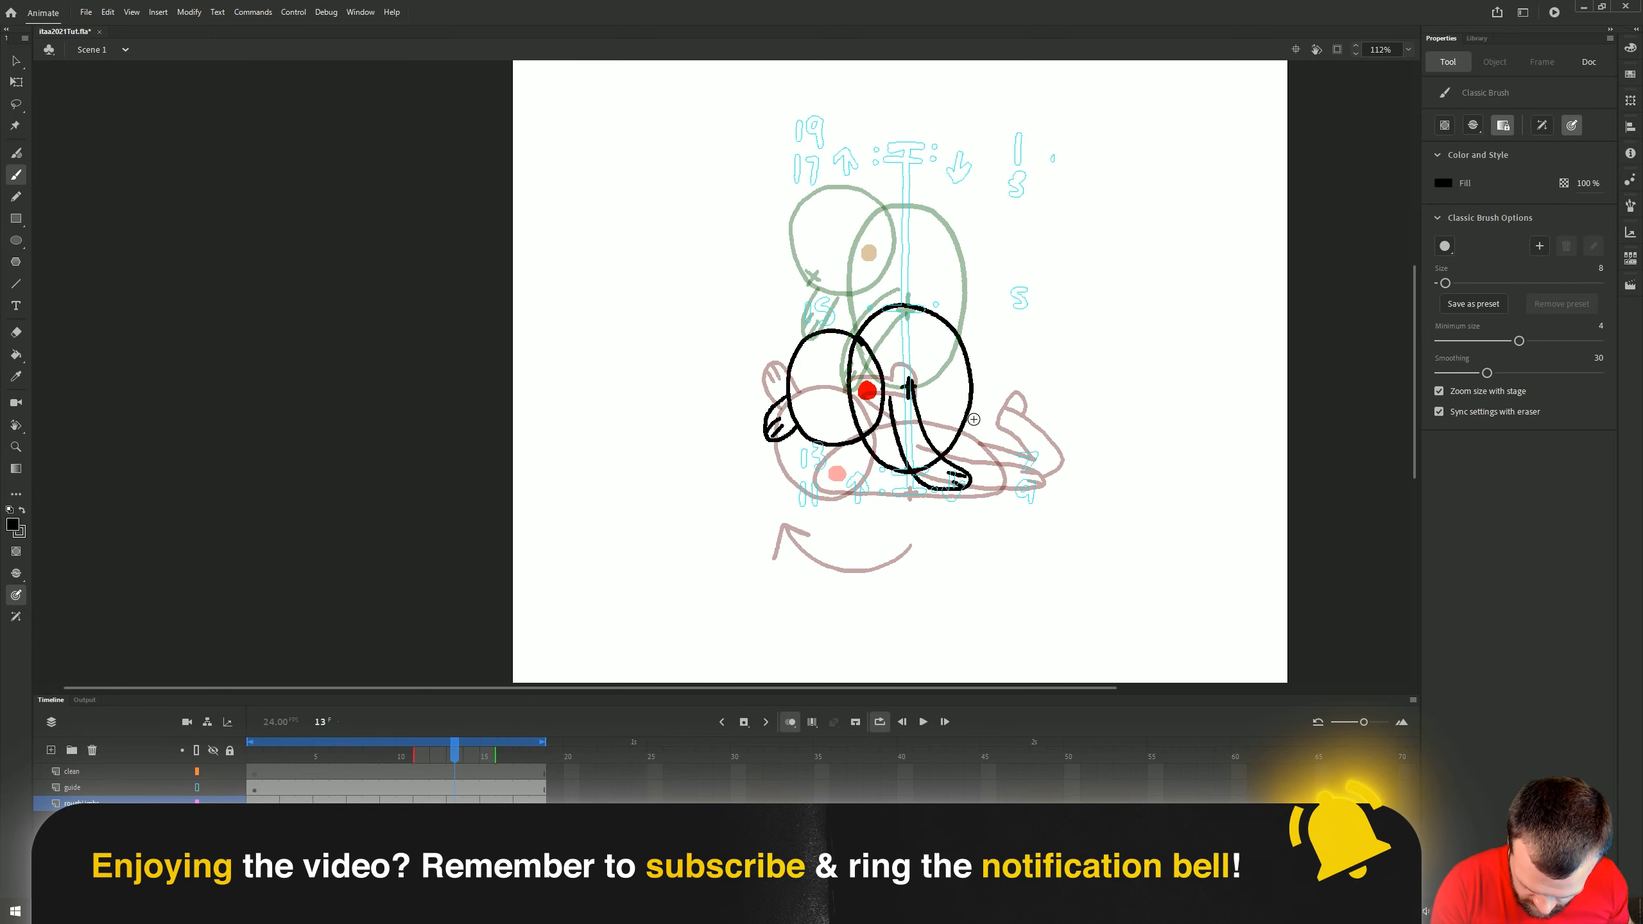
drag(944, 392, 1022, 460)
key(period)
key(period)
mouse_move(927, 335)
mouse_down()
mouse_move(937, 355)
mouse_move(887, 385)
mouse_up()
Draw two slightly bent legs hanging below the body on roughLimbs frame 17, redoing the first attempts
key(period)
key(period)
mouse_move(931, 227)
mouse_down()
mouse_move(970, 351)
mouse_move(916, 446)
mouse_up()
key(ctrl+z)
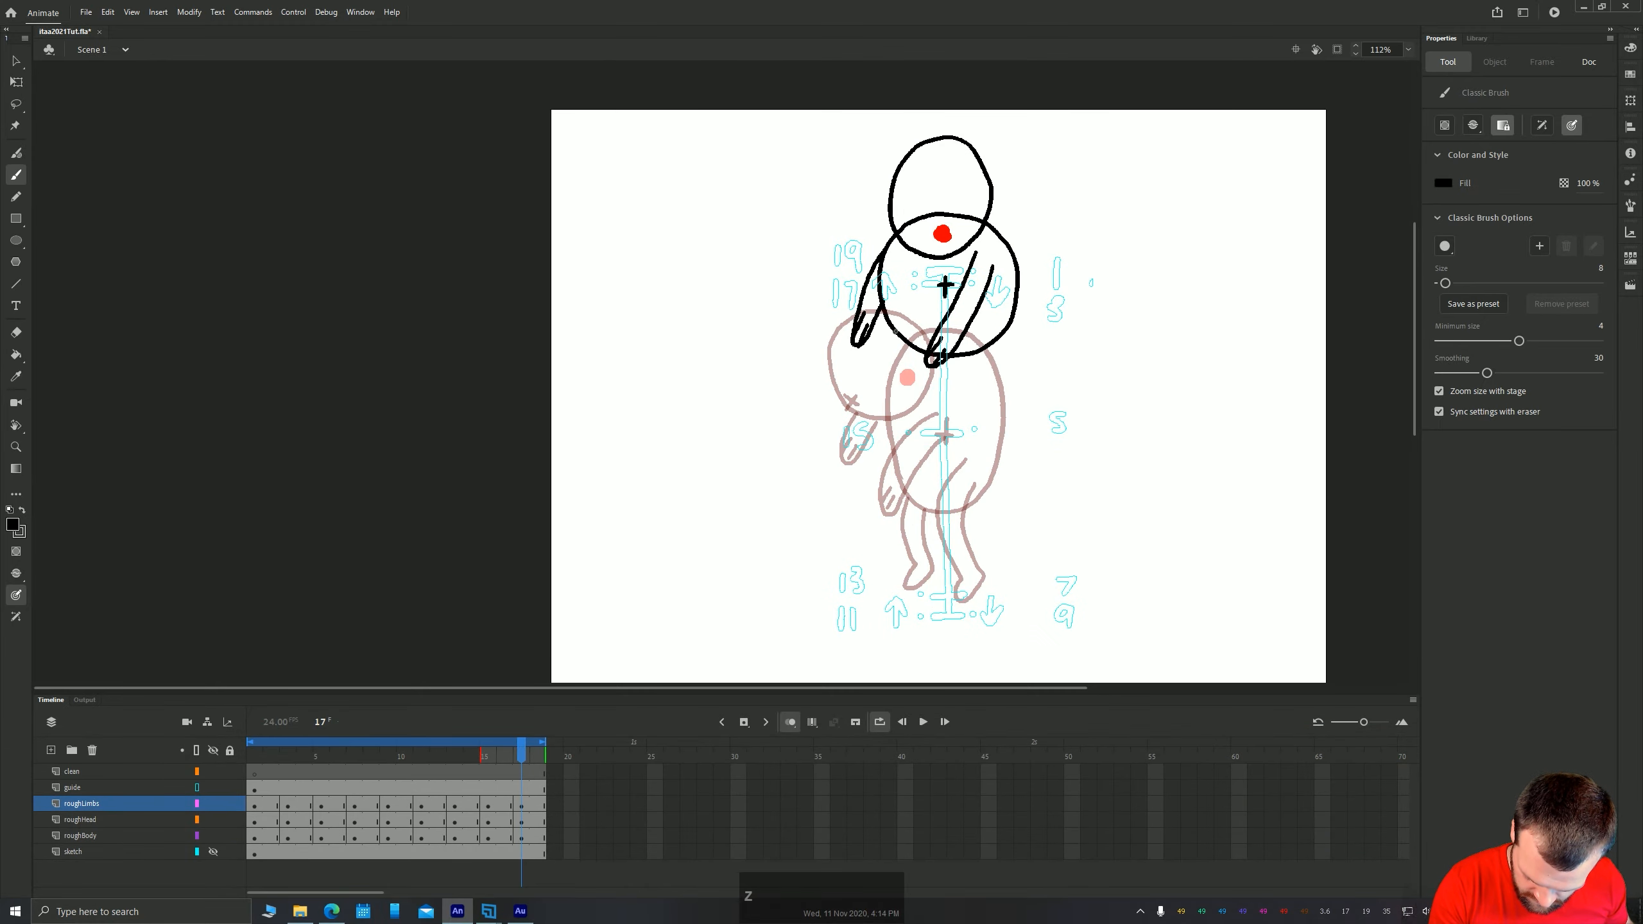
drag(896, 332, 858, 442)
key(ctrl+z)
mouse_move(896, 331)
mouse_down()
mouse_move(874, 430)
mouse_move(889, 403)
mouse_move(877, 373)
mouse_move(905, 414)
mouse_up()
mouse_move(957, 347)
mouse_down()
mouse_move(965, 442)
mouse_move(938, 460)
mouse_up()
Play the loop from frame 1 to review the new leg motion
click(257, 806)
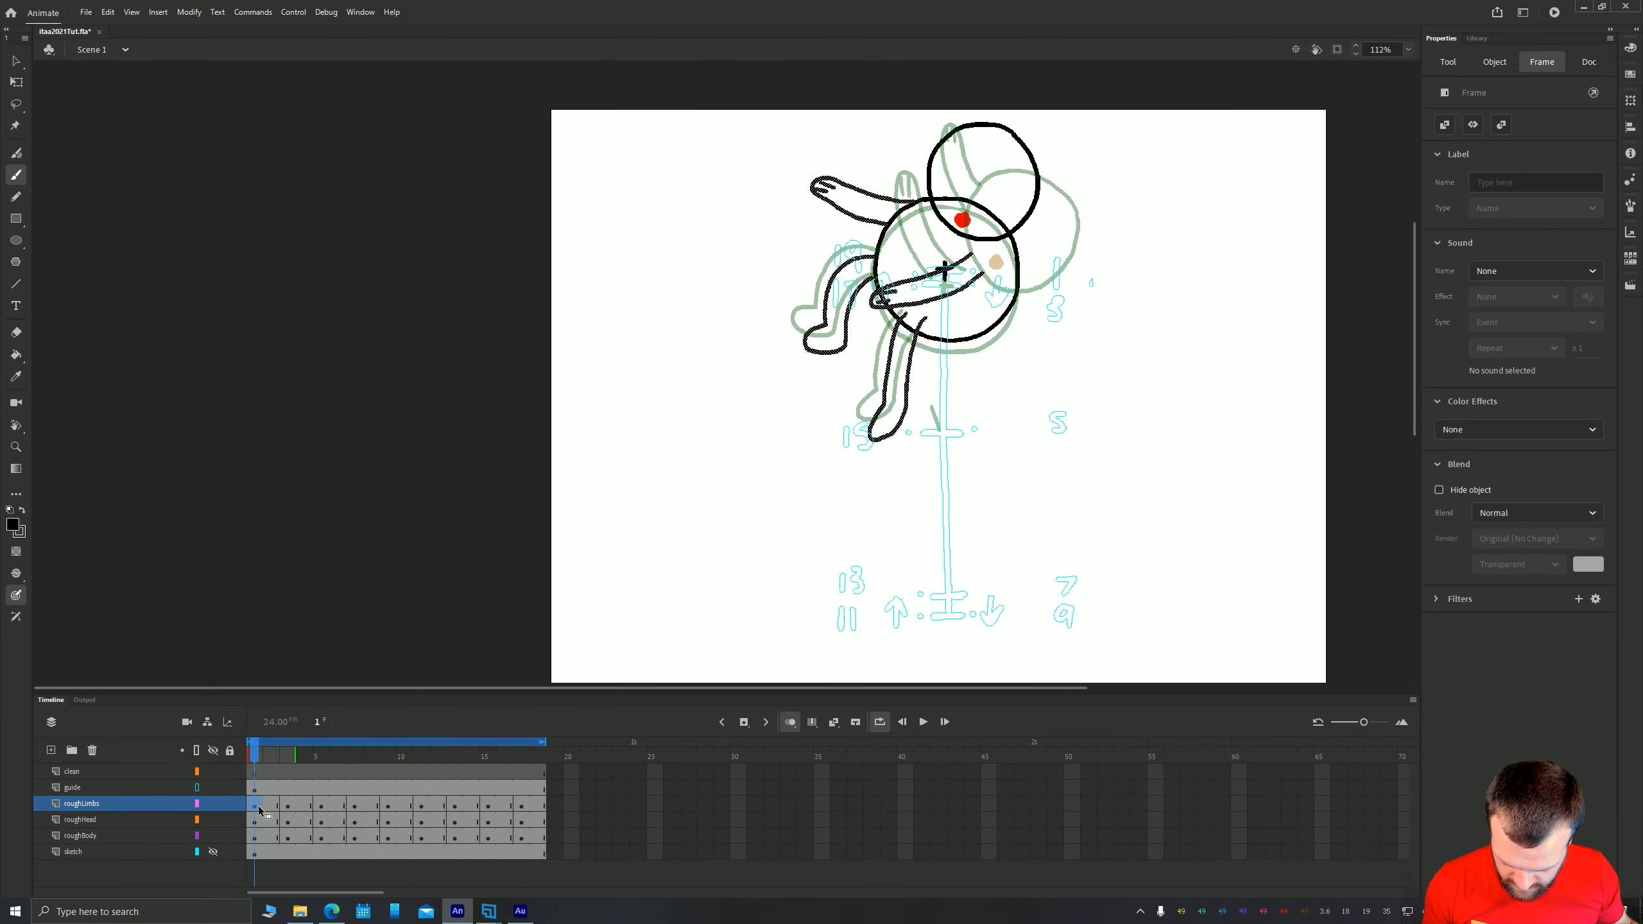
key(Return)
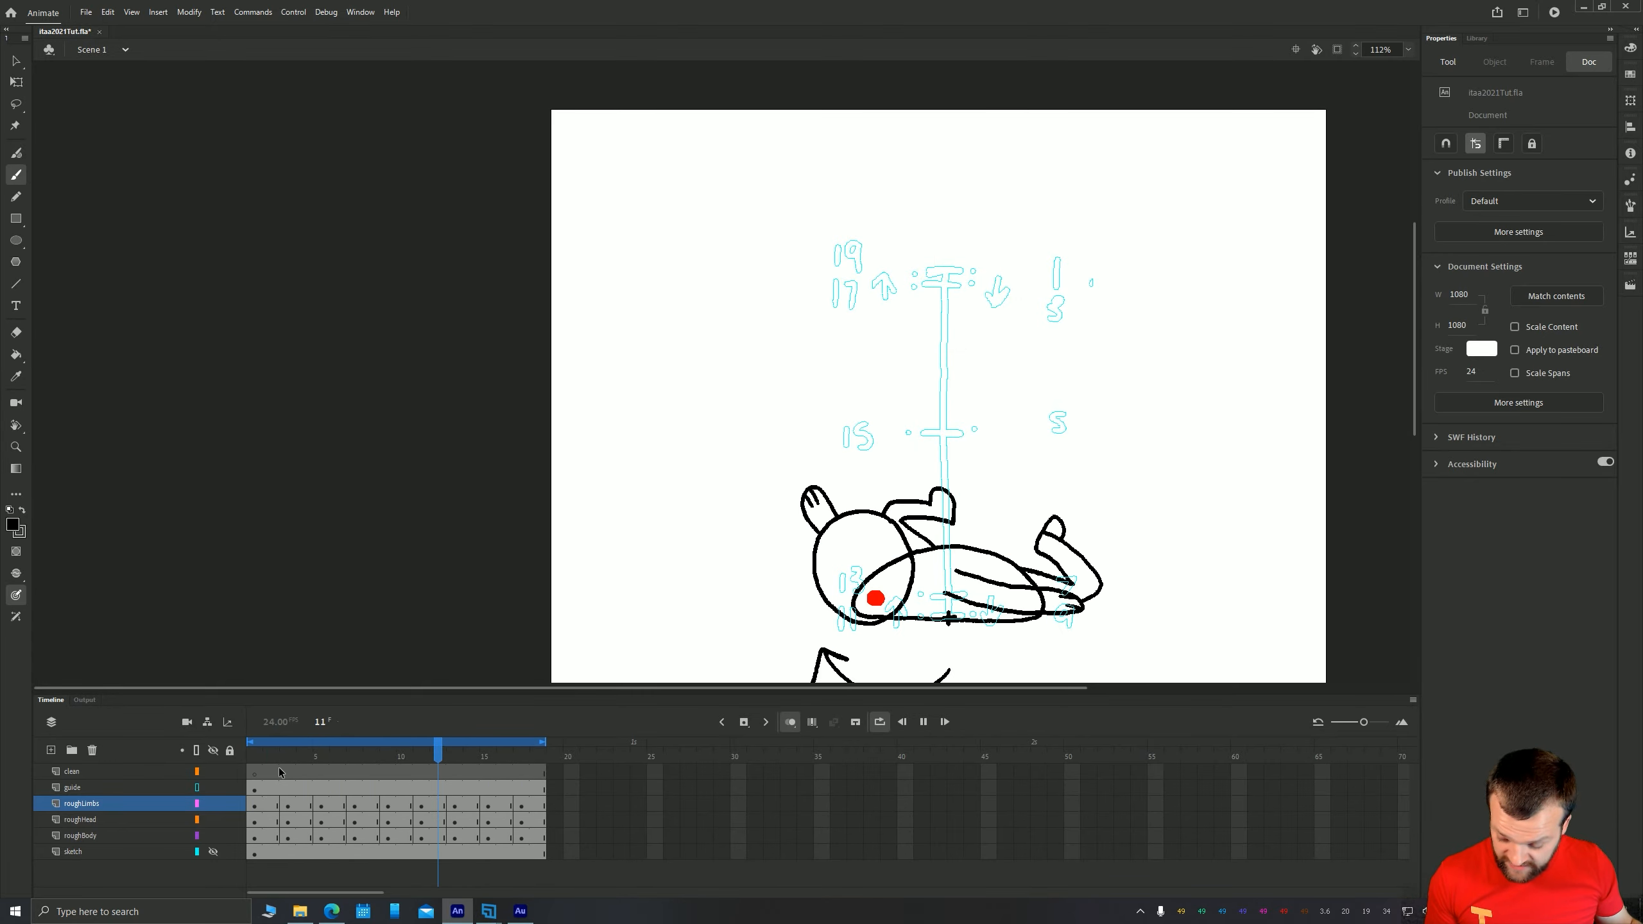
click(256, 806)
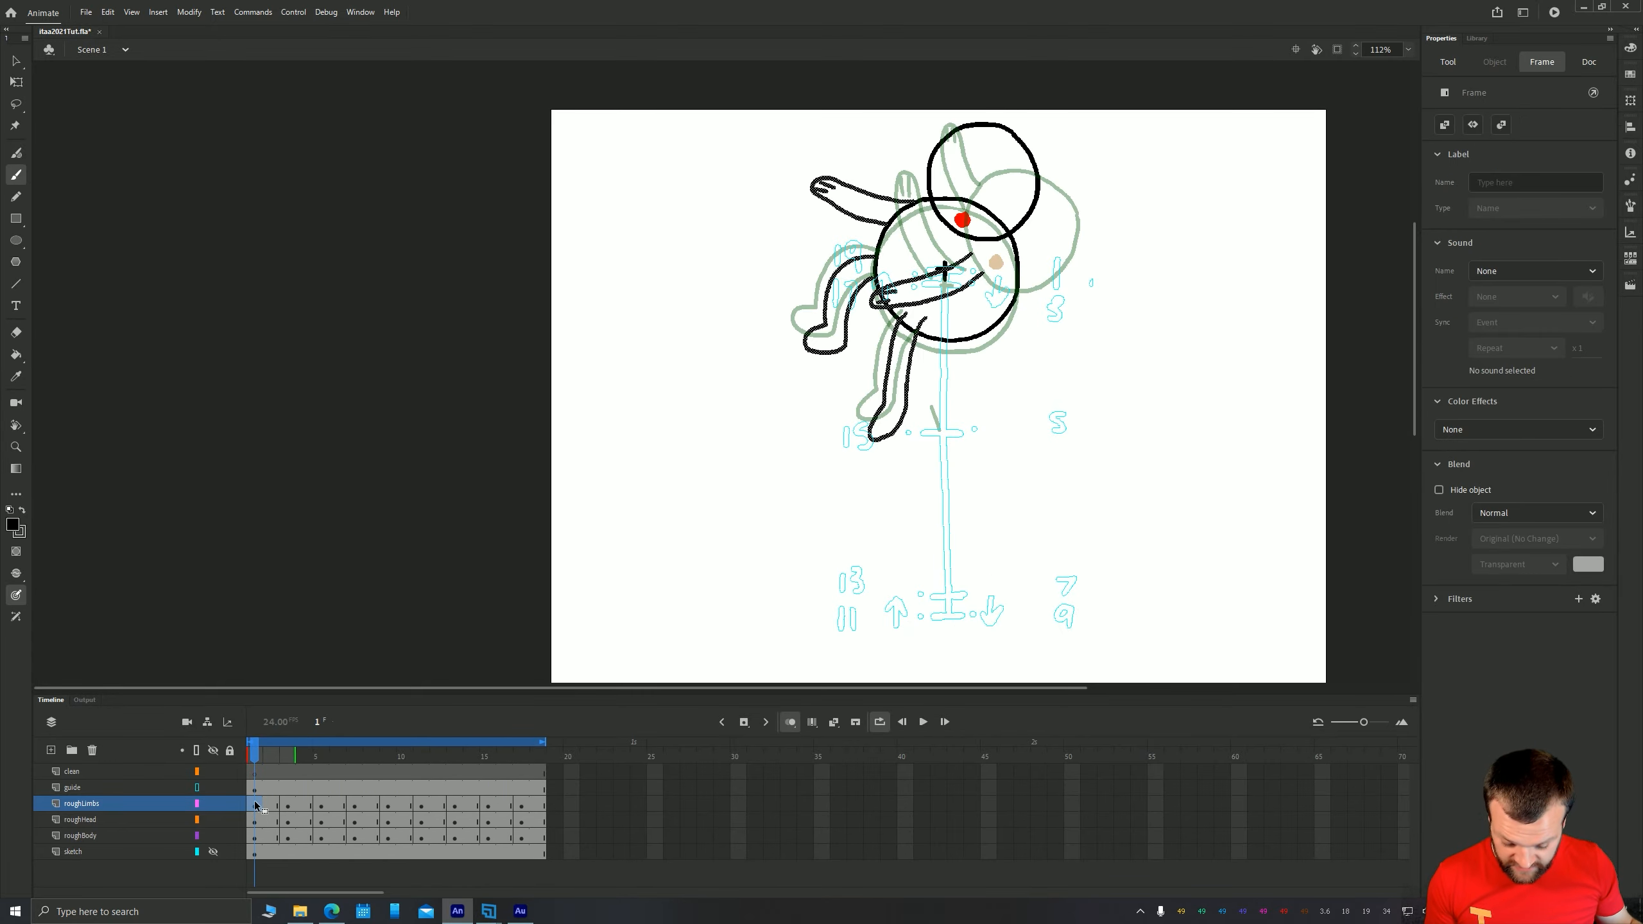
Step through every pose from frame 1 to 18 without onion skinning and replay the loop to check the limbs
click(790, 722)
key(period)
key(period)
key(period)
key(period)
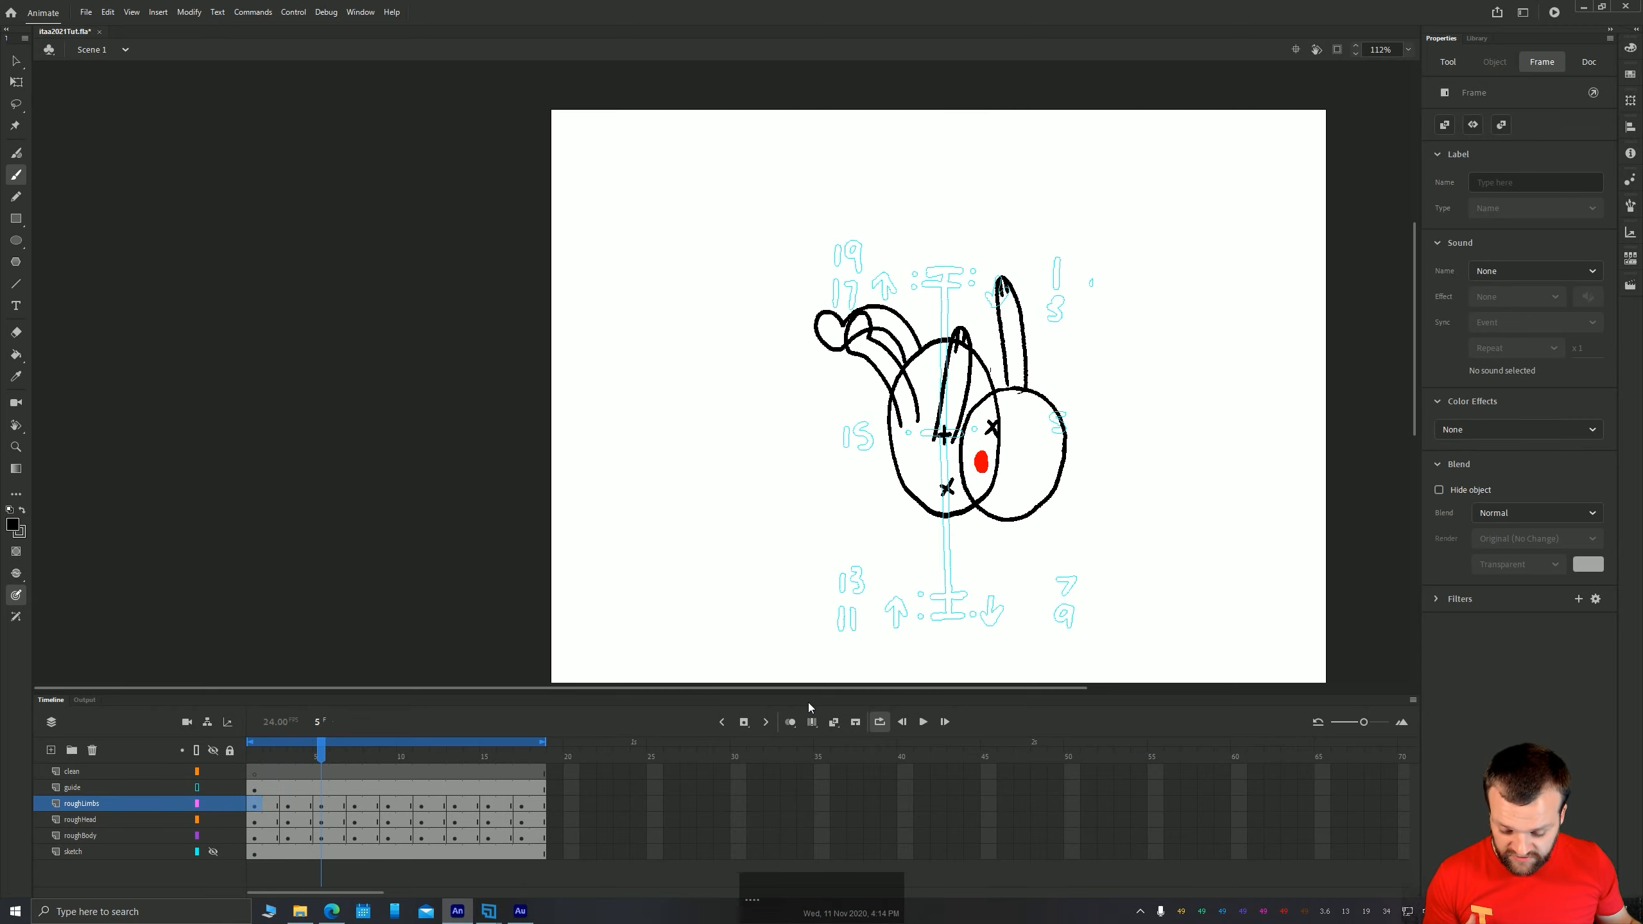
key(period)
key(period)
key(period)
key(period)
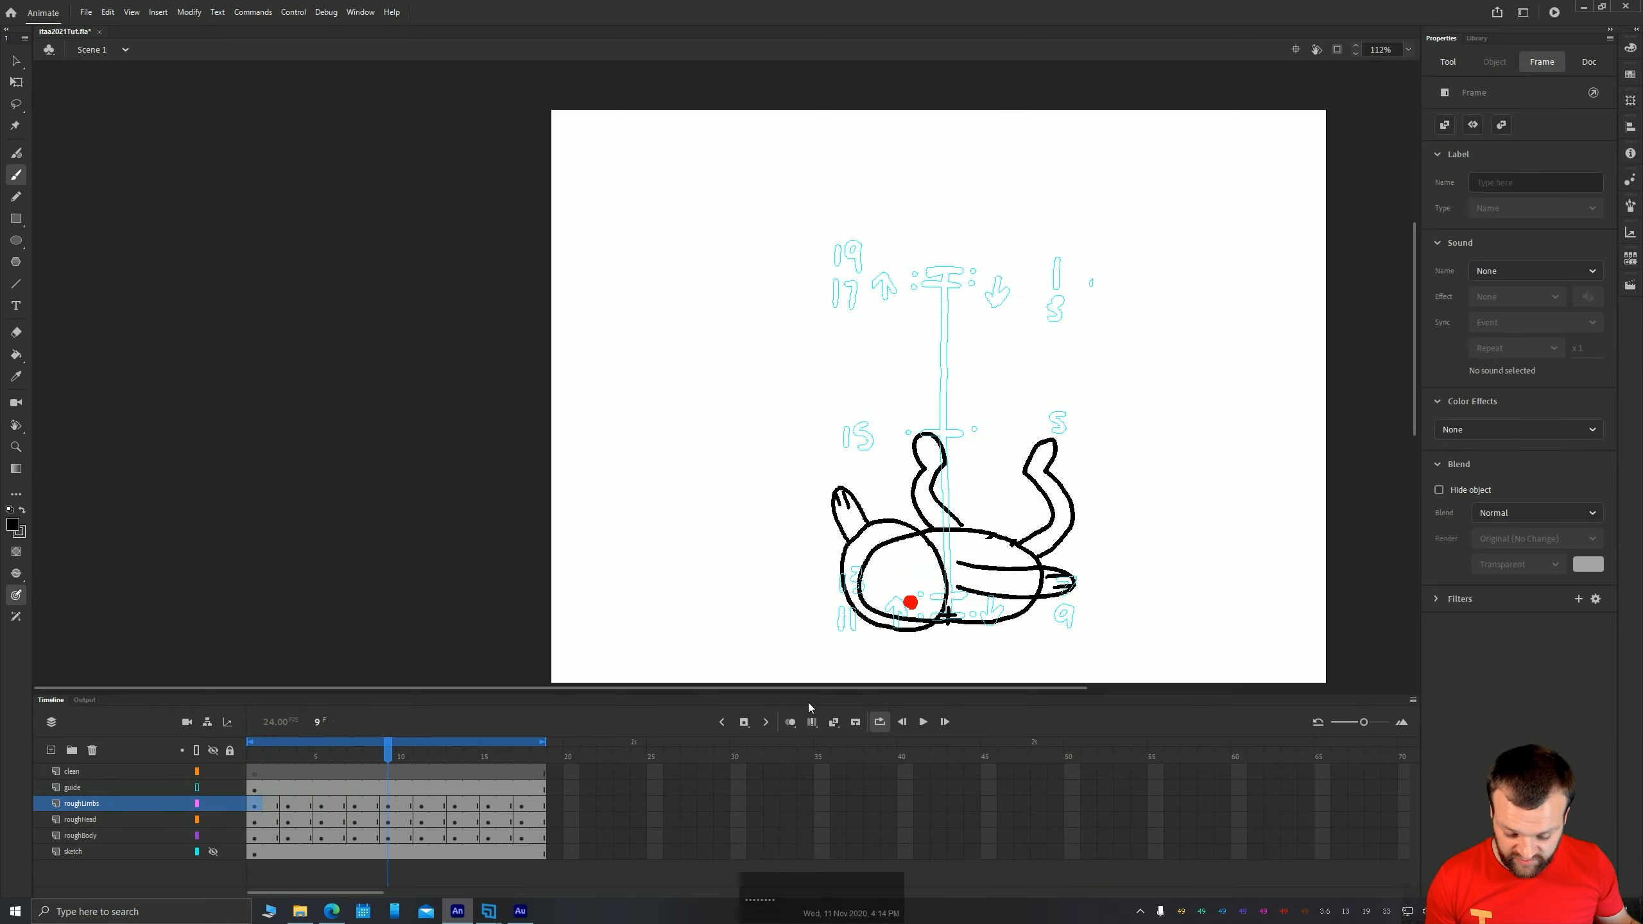
key(period)
key(period)
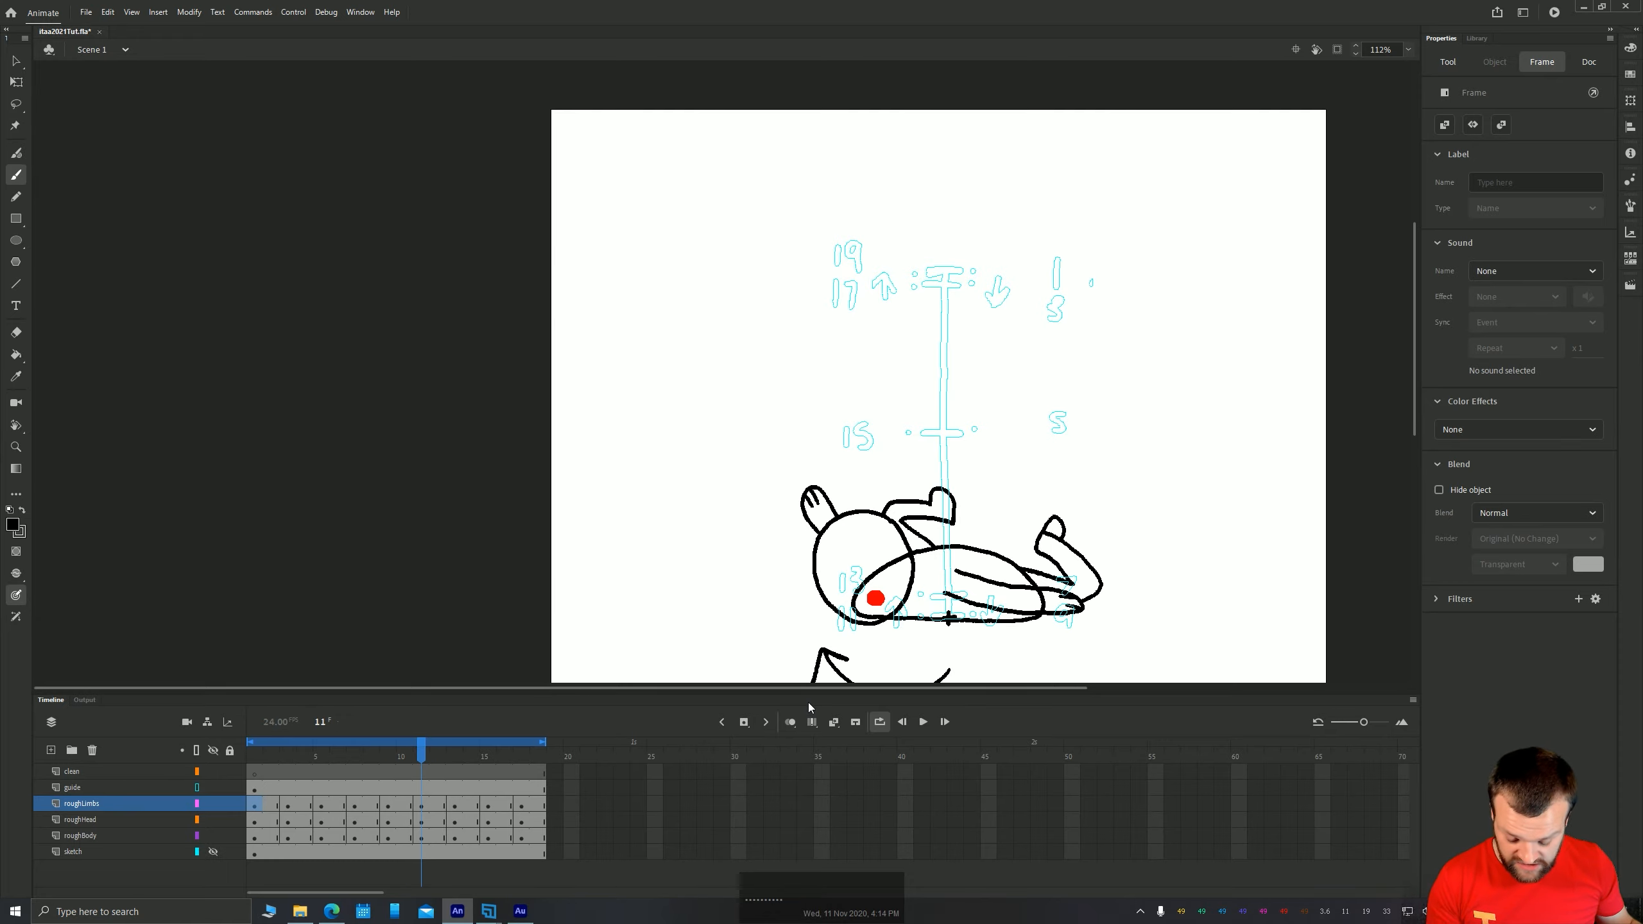
key(period)
key(period)
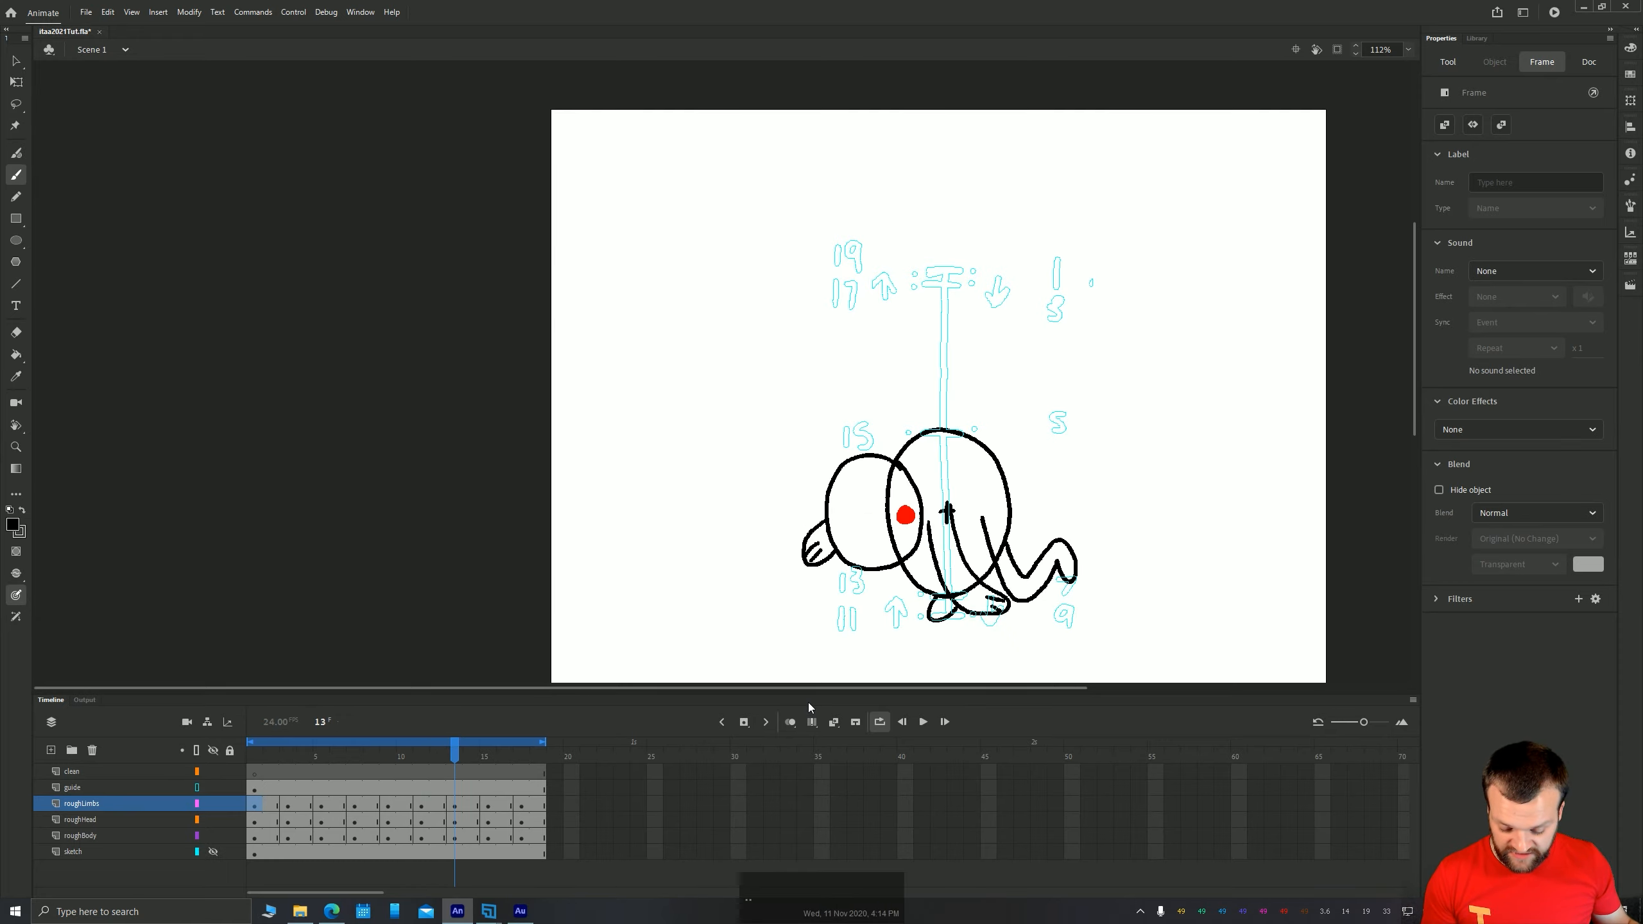
key(period)
key(period)
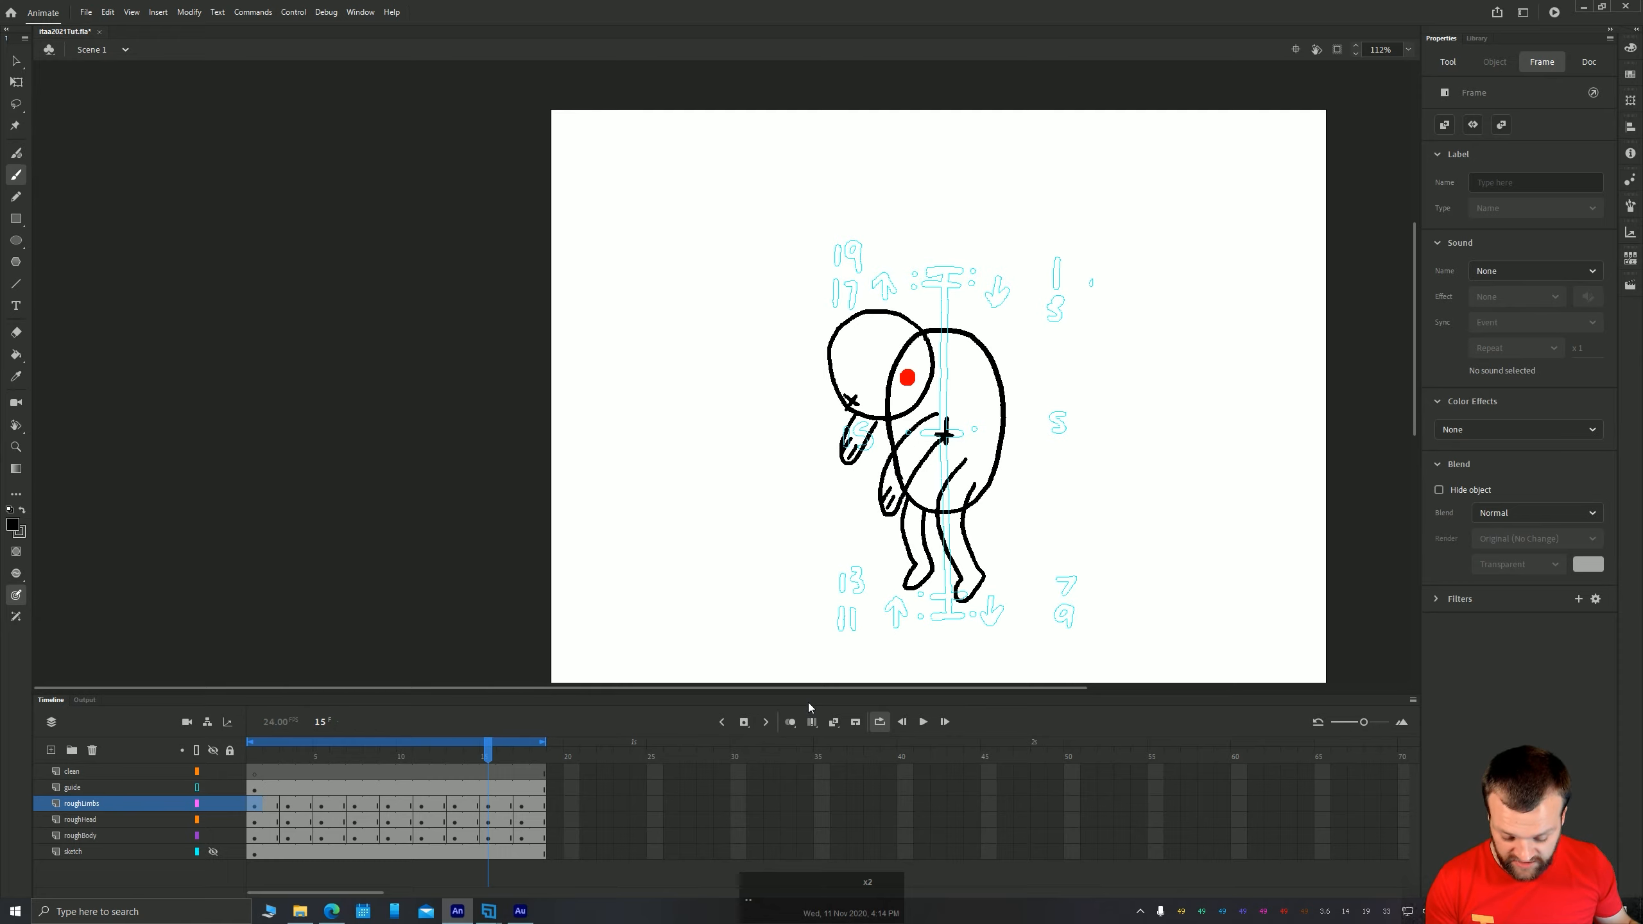
key(period)
key(period)
key(period)
key(period)
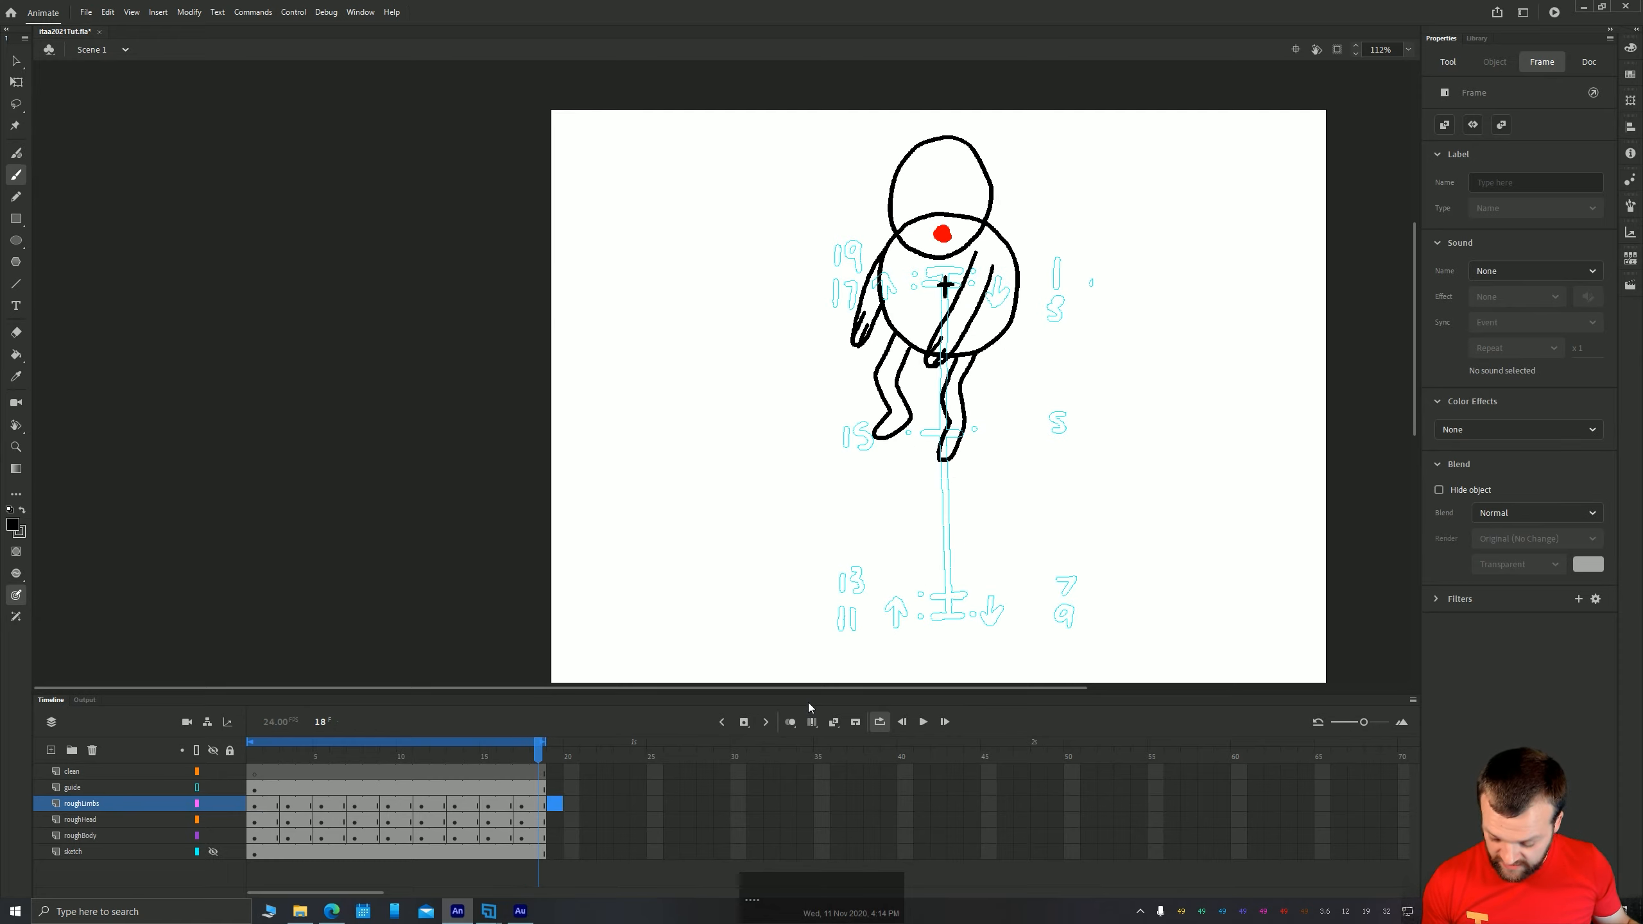
click(257, 804)
key(Return)
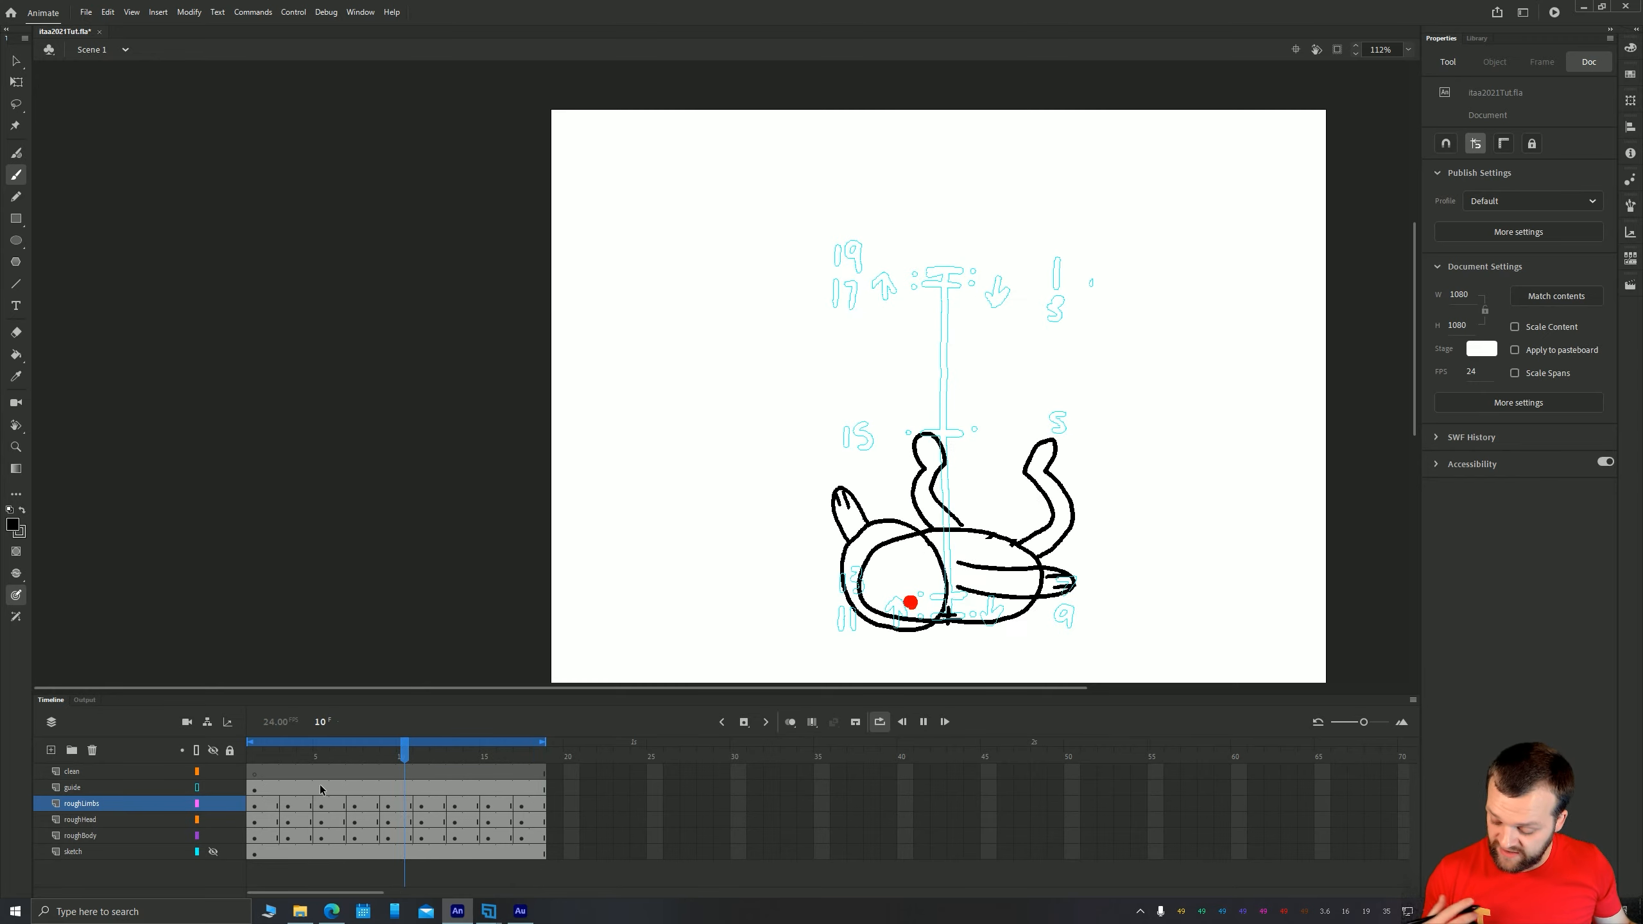
Add a new layer above roughLimbs and convert its 18 frames to blank keyframes on every other frame
click(73, 804)
click(52, 751)
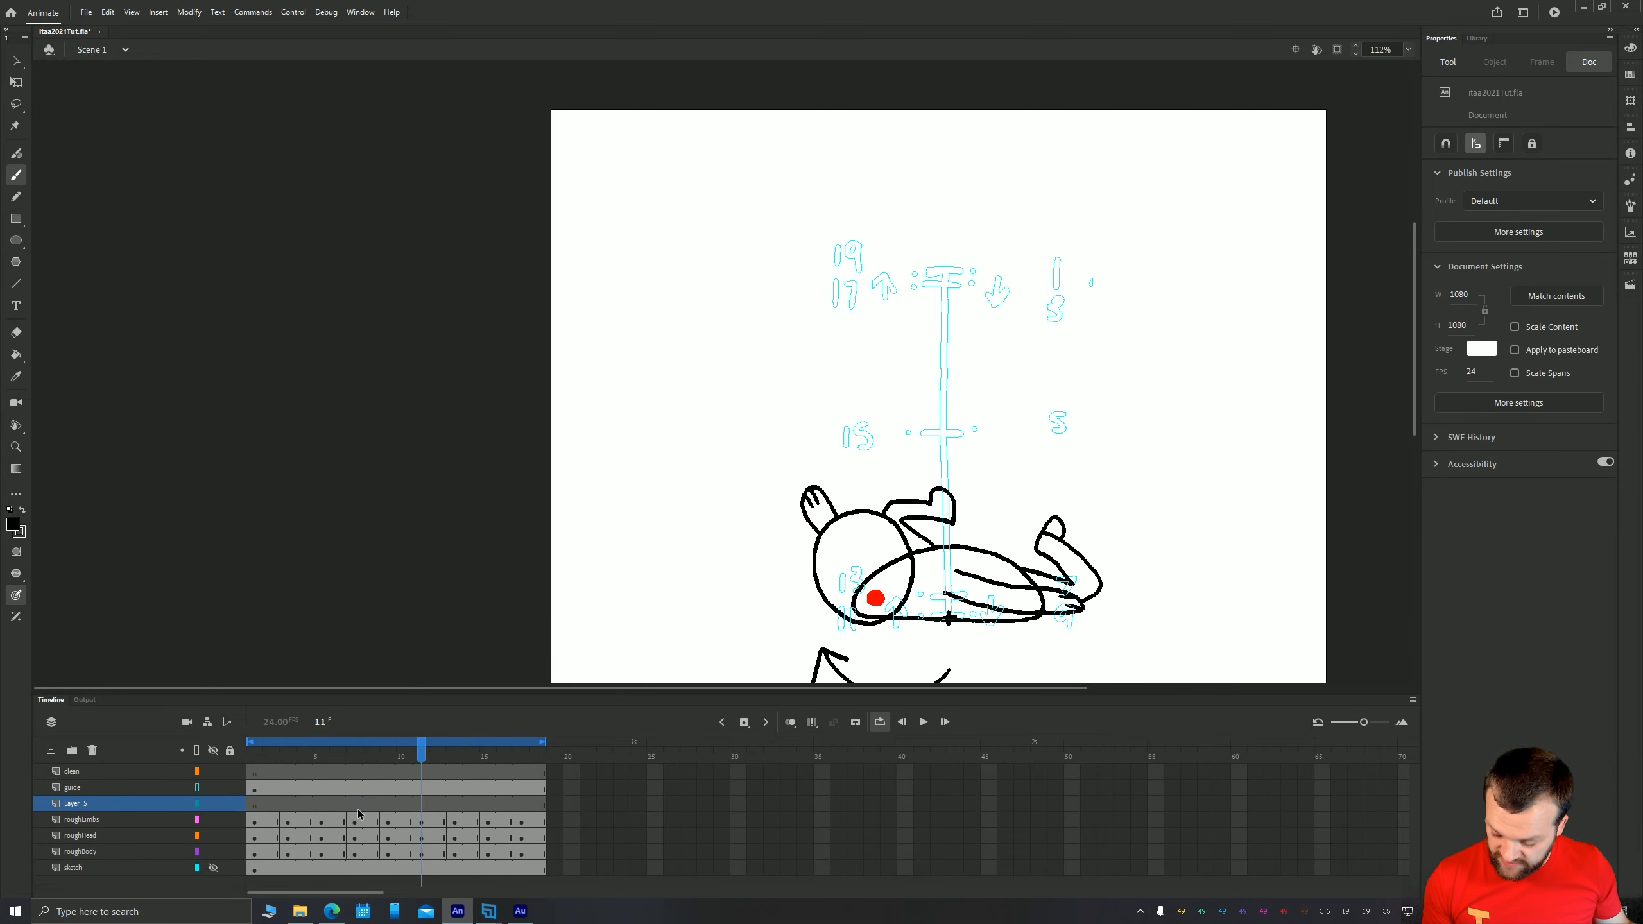
mouse_move(545, 810)
mouse_down()
mouse_move(243, 795)
mouse_move(540, 806)
mouse_up()
right_click(265, 806)
click(272, 836)
right_click(527, 806)
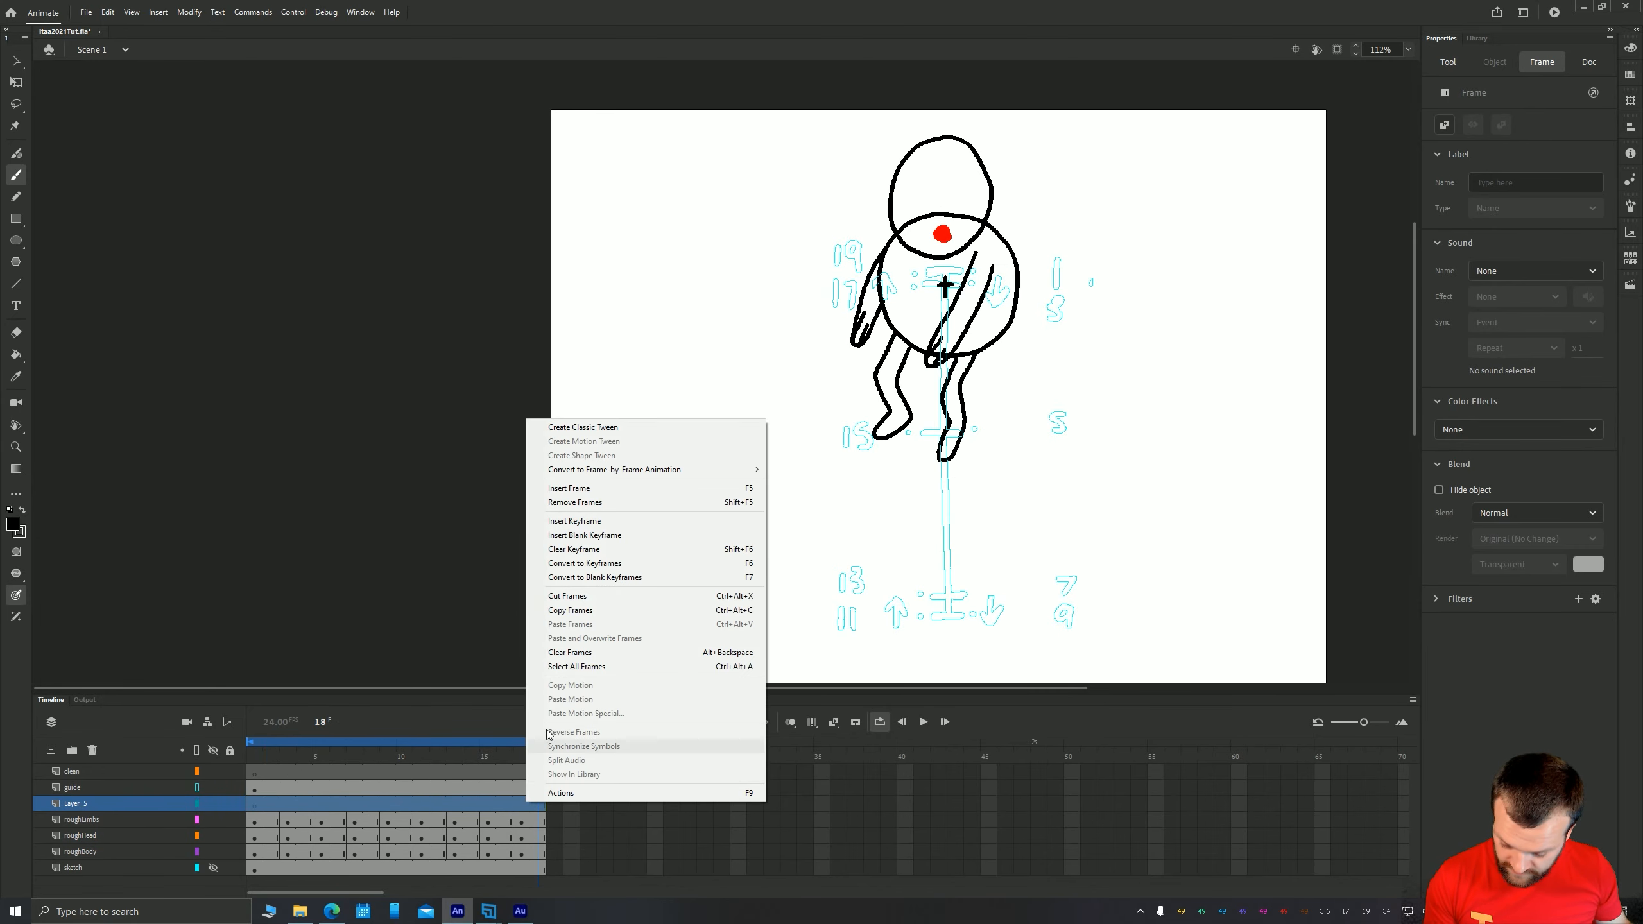
mouse_move(711, 471)
click(802, 485)
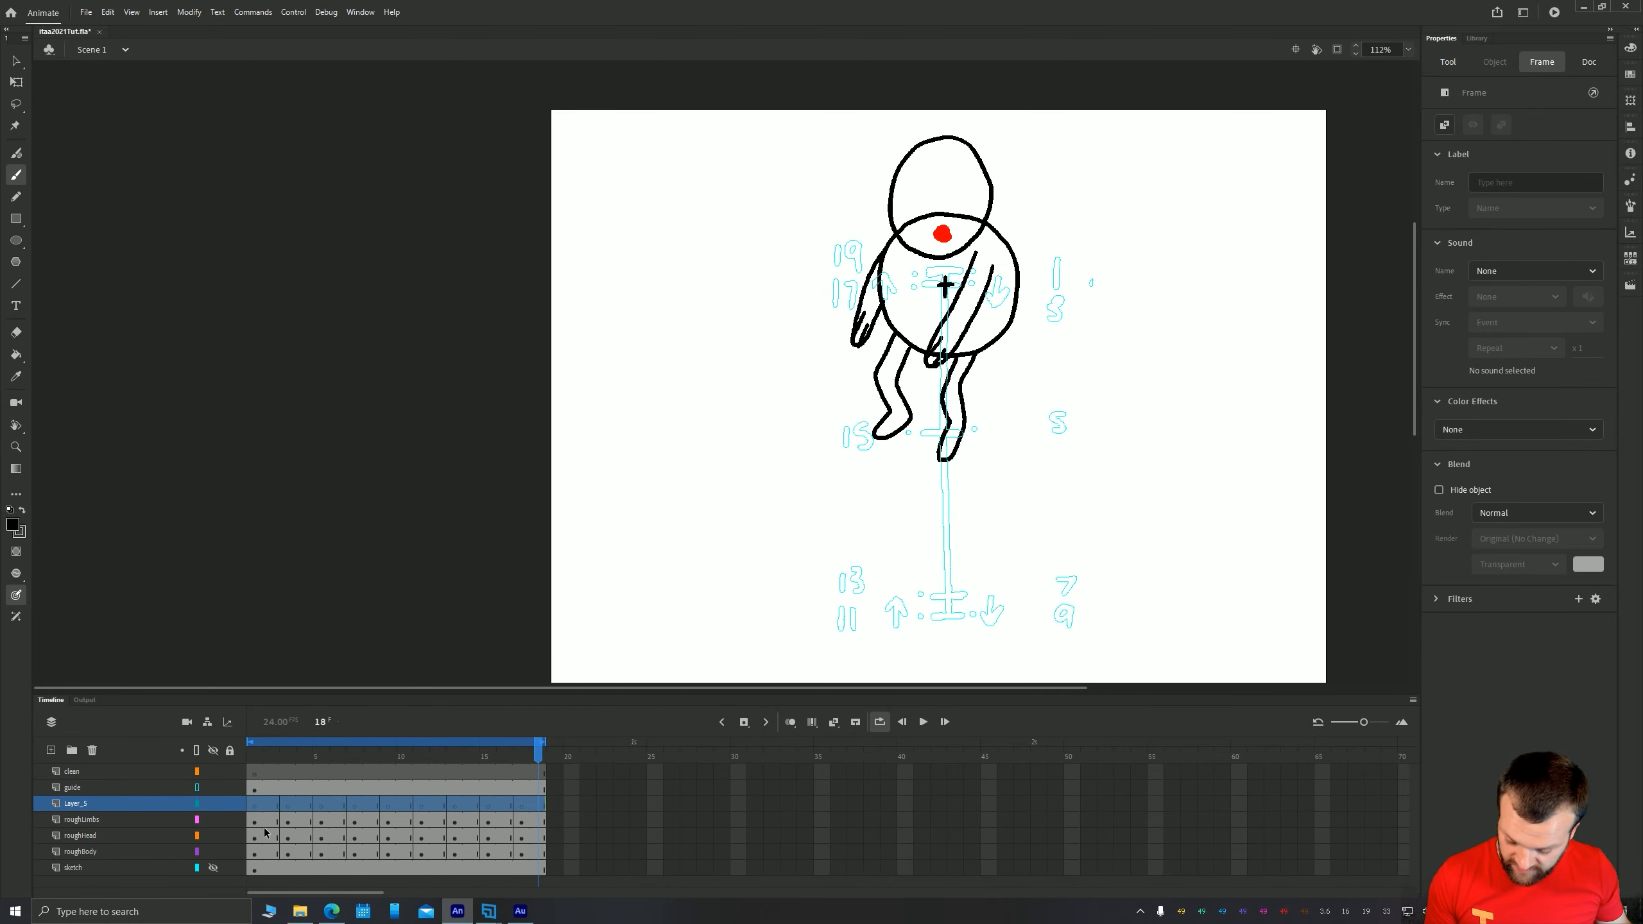
Select frame 1 of the new layer and set the Classic Brush fill to green
click(256, 807)
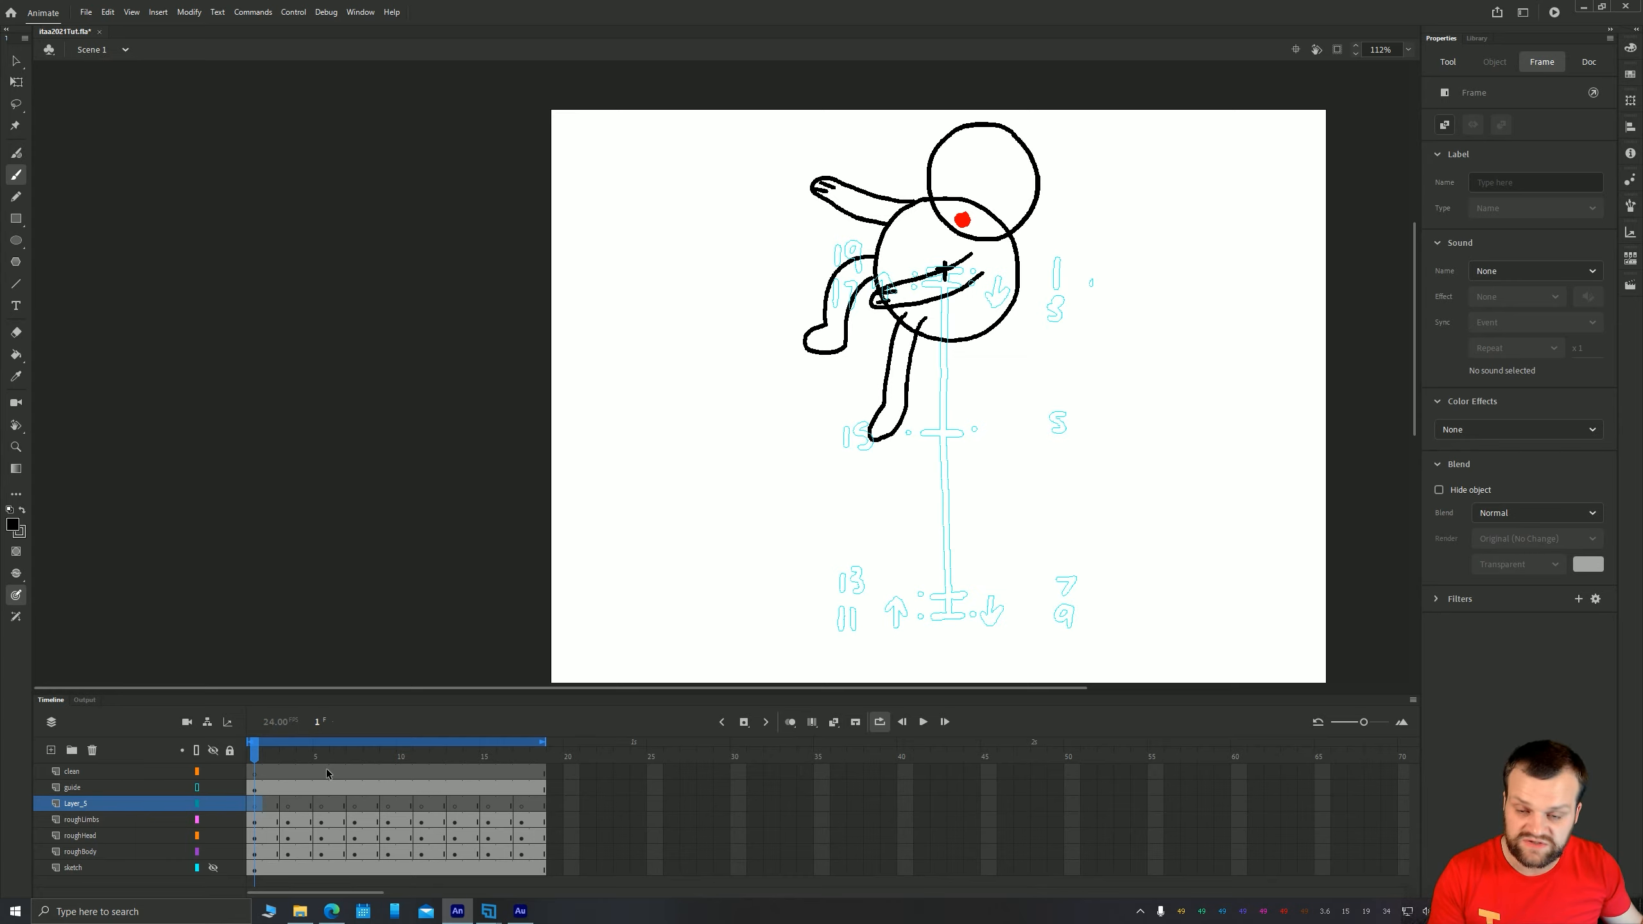
key(space)
drag(815, 327, 793, 461)
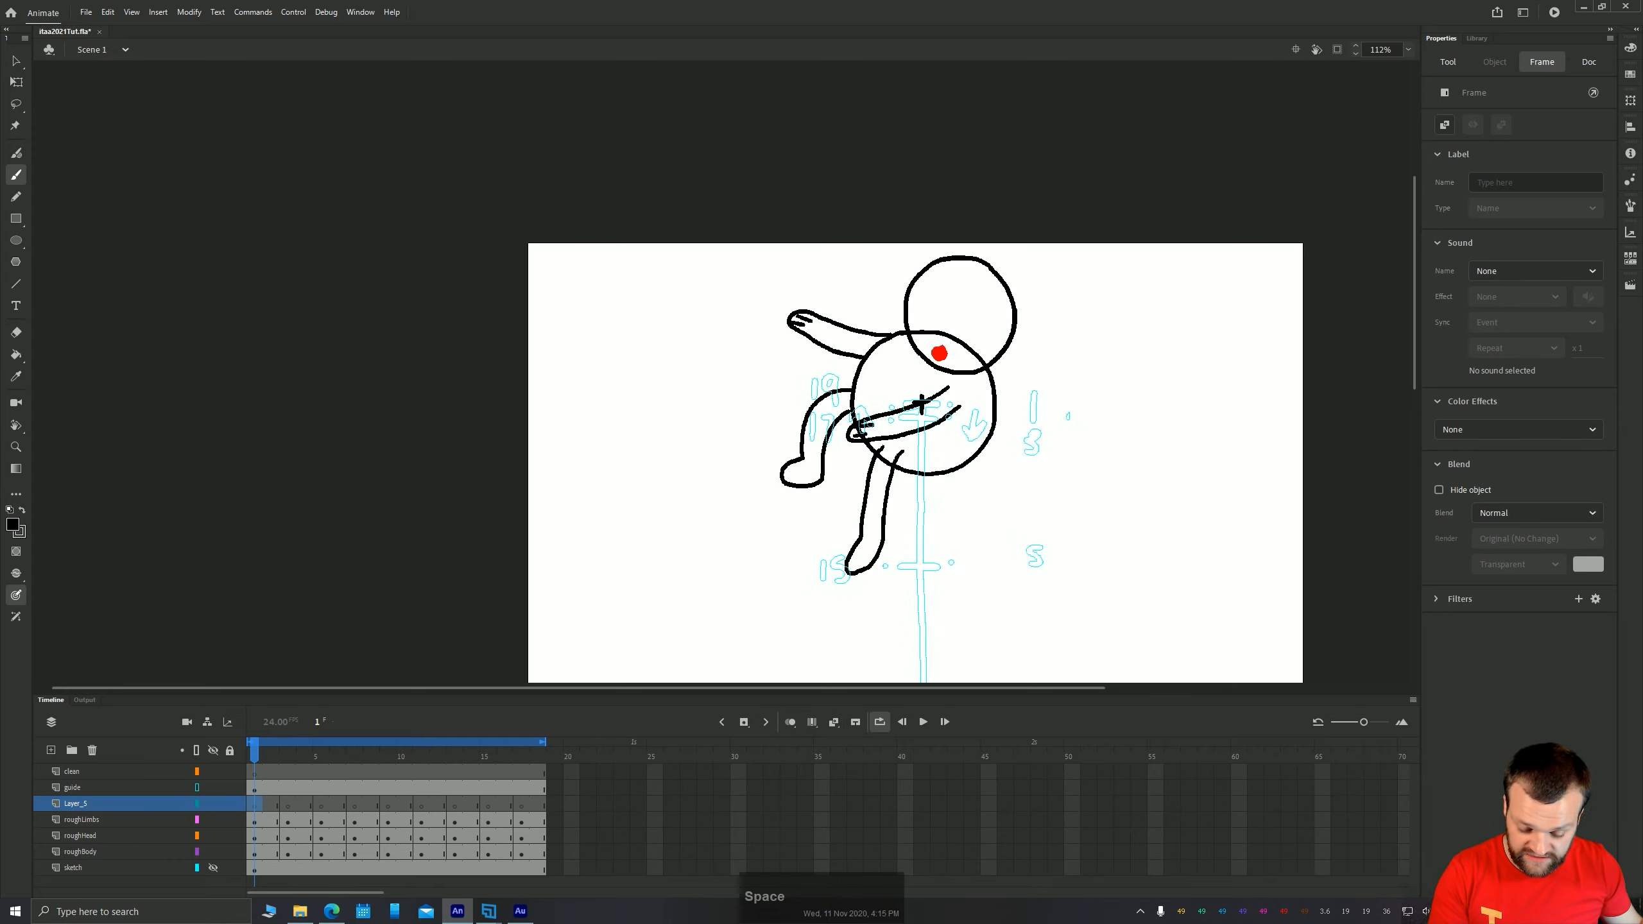
scroll(854, 370, up, 1)
key(space)
drag(867, 310, 817, 384)
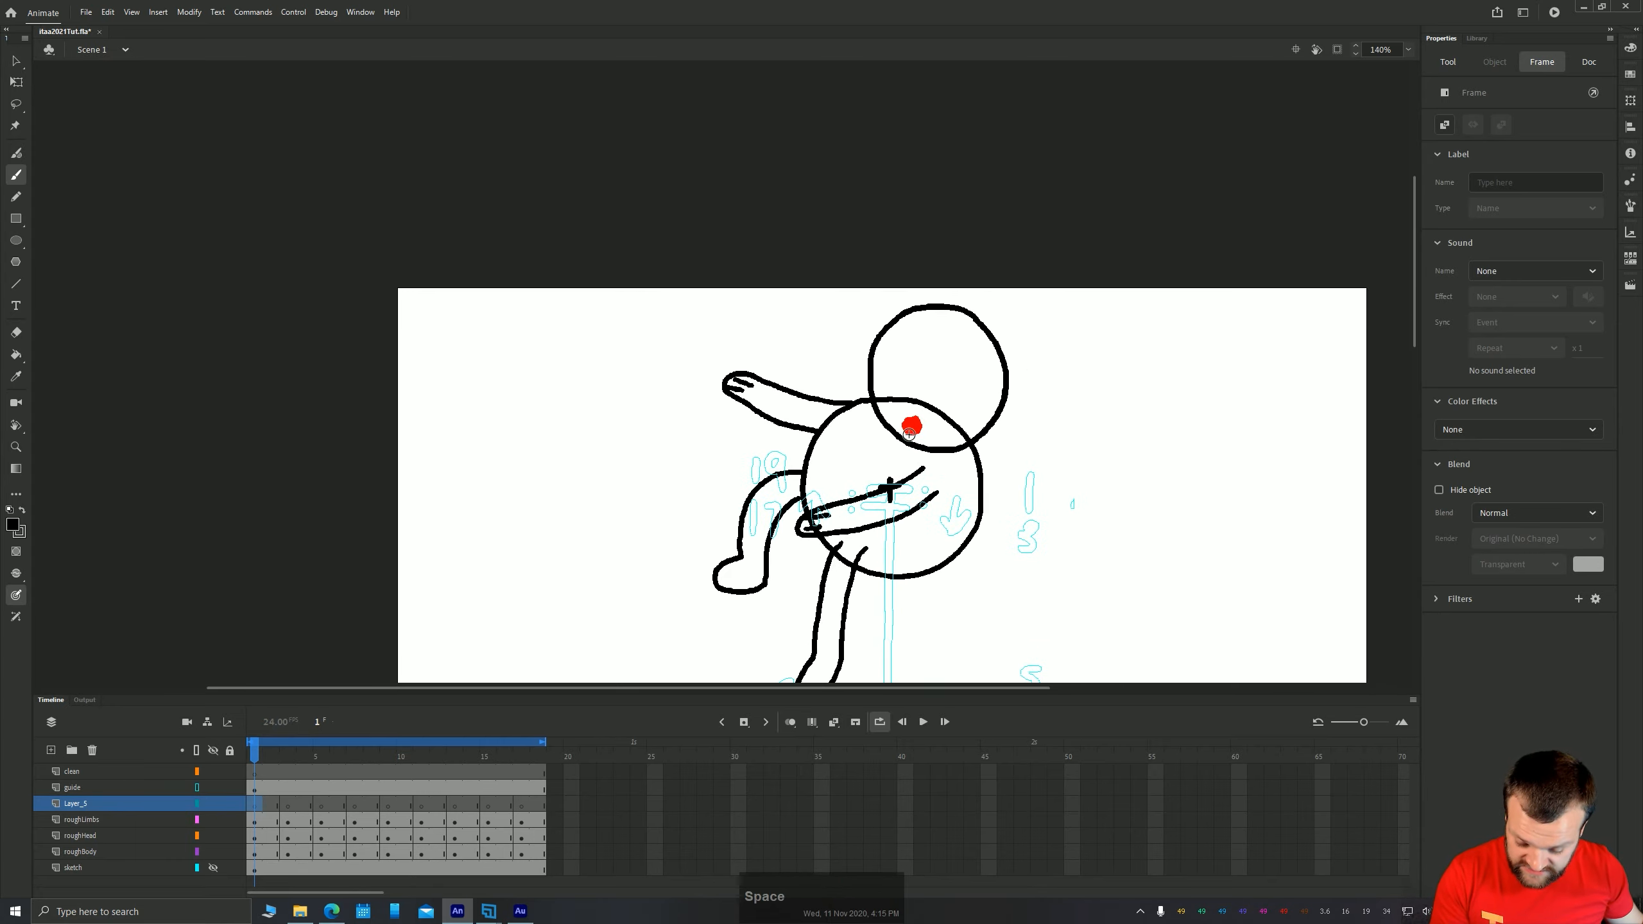
click(13, 525)
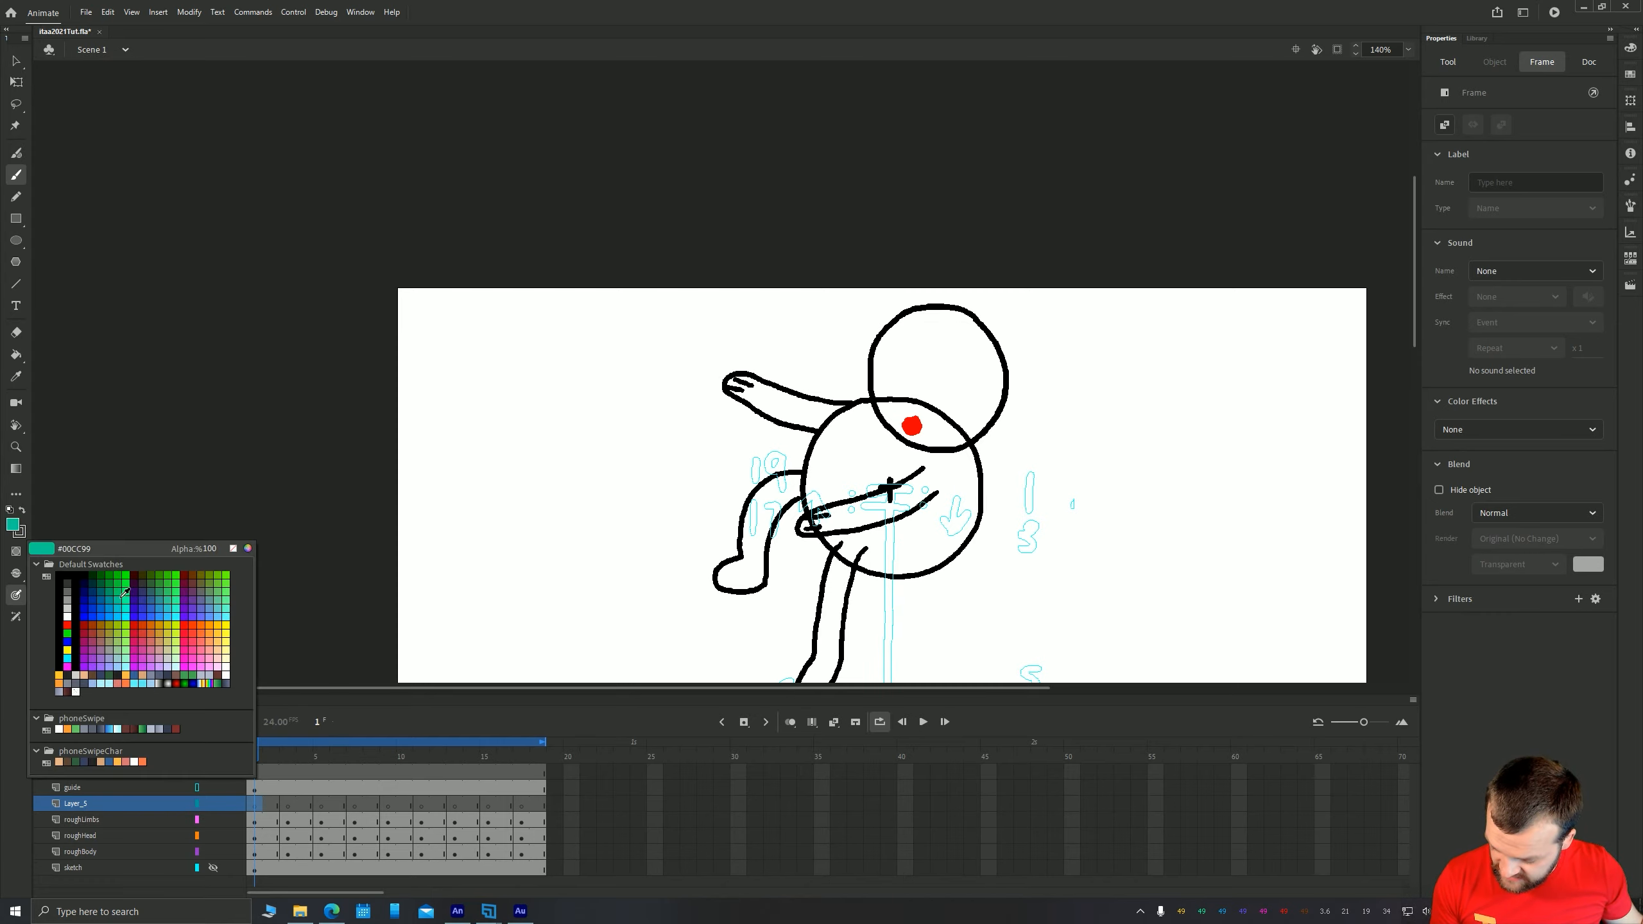
click(125, 575)
key(b)
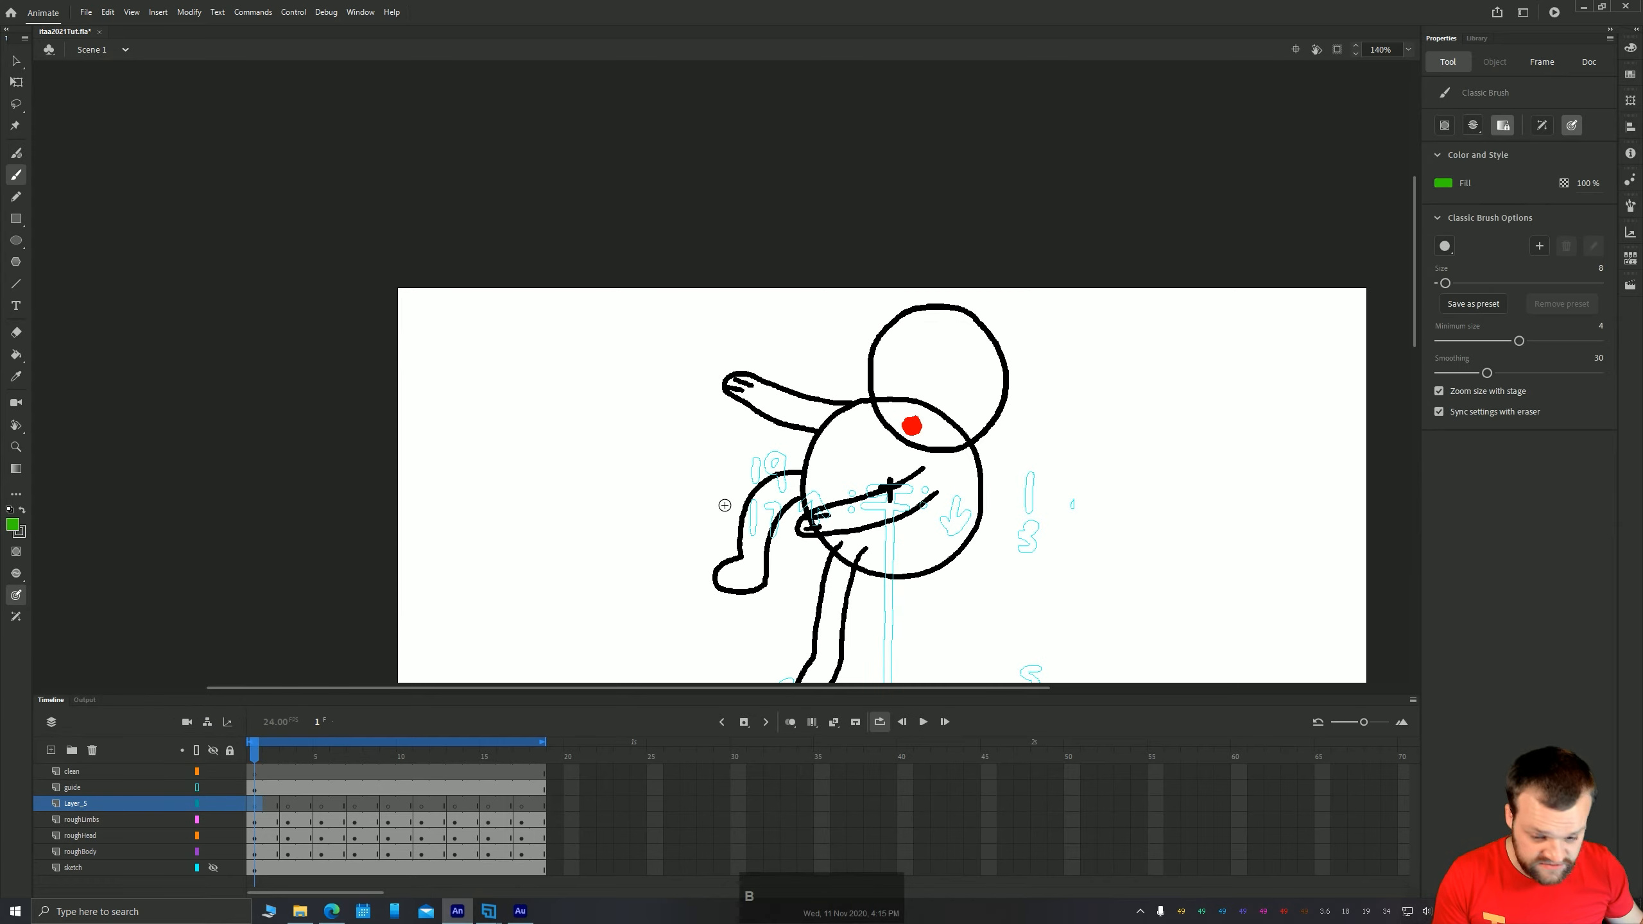
Show the sketch layer and examine the falling character's face as reference
key(space)
scroll(382, 590, down, 3)
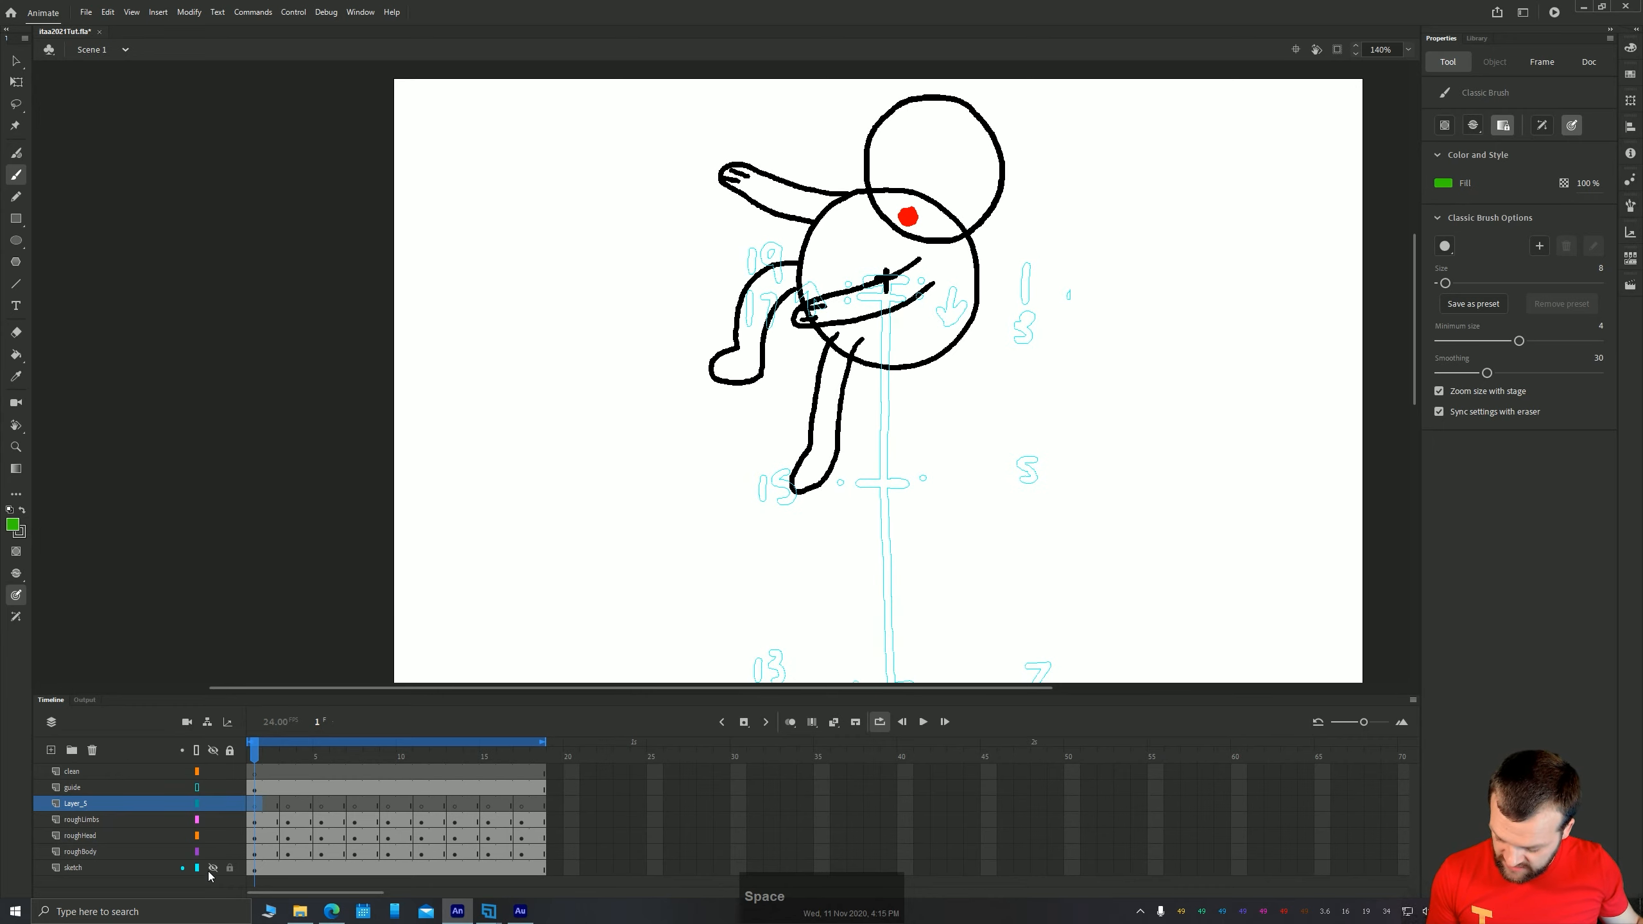
click(213, 868)
drag(875, 577, 853, 493)
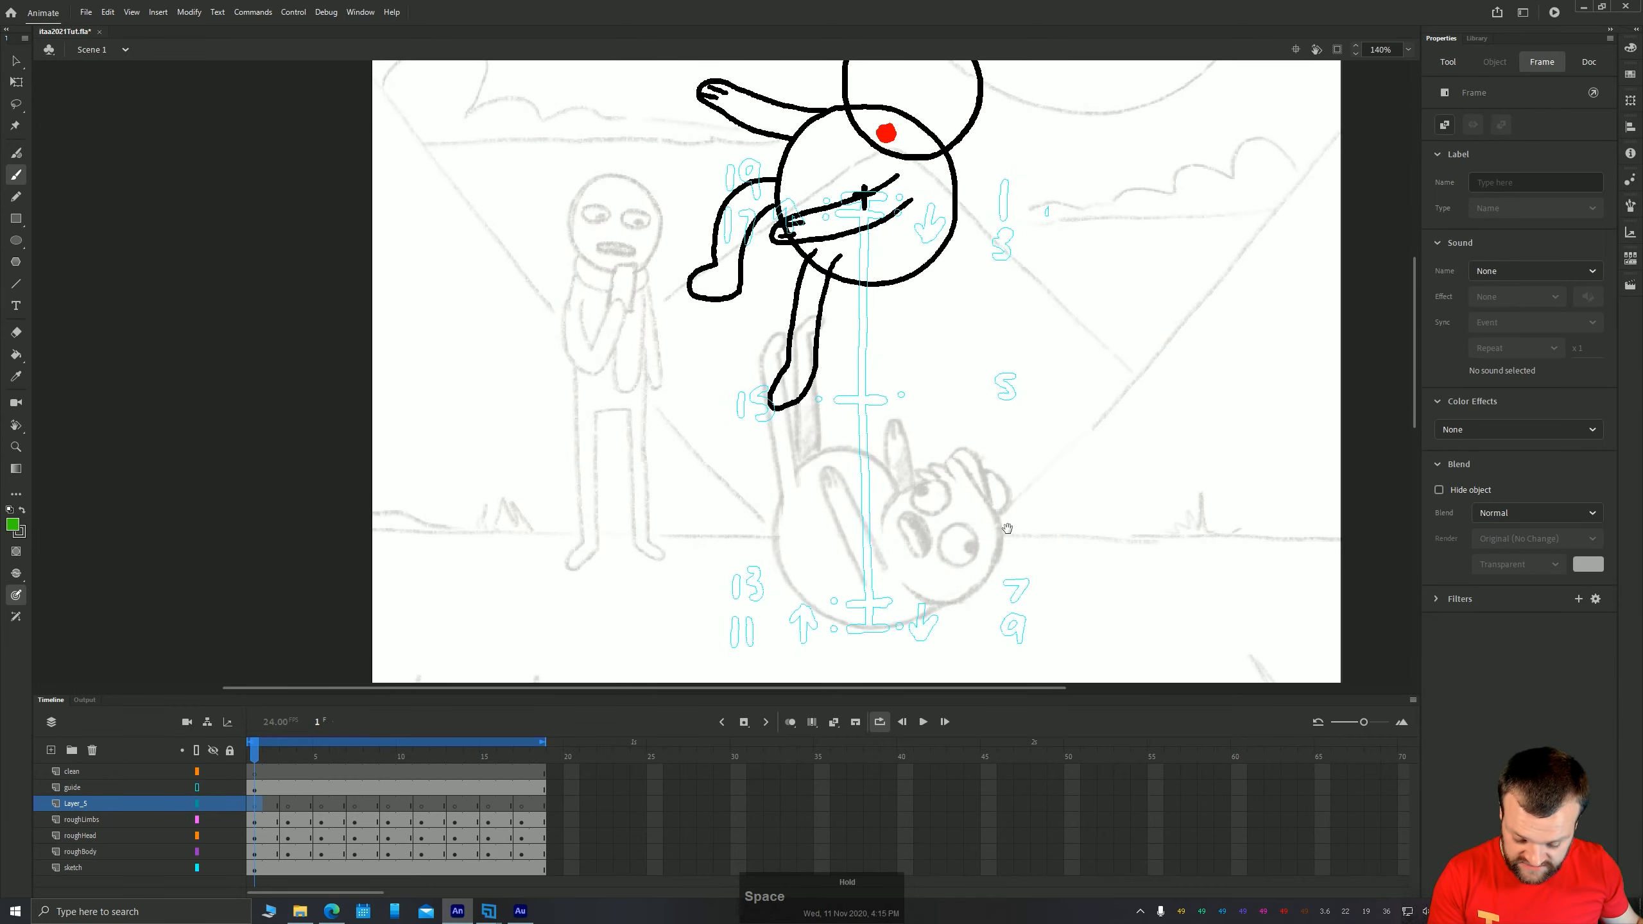
drag(797, 231, 801, 341)
drag(705, 510, 701, 465)
drag(758, 223, 767, 383)
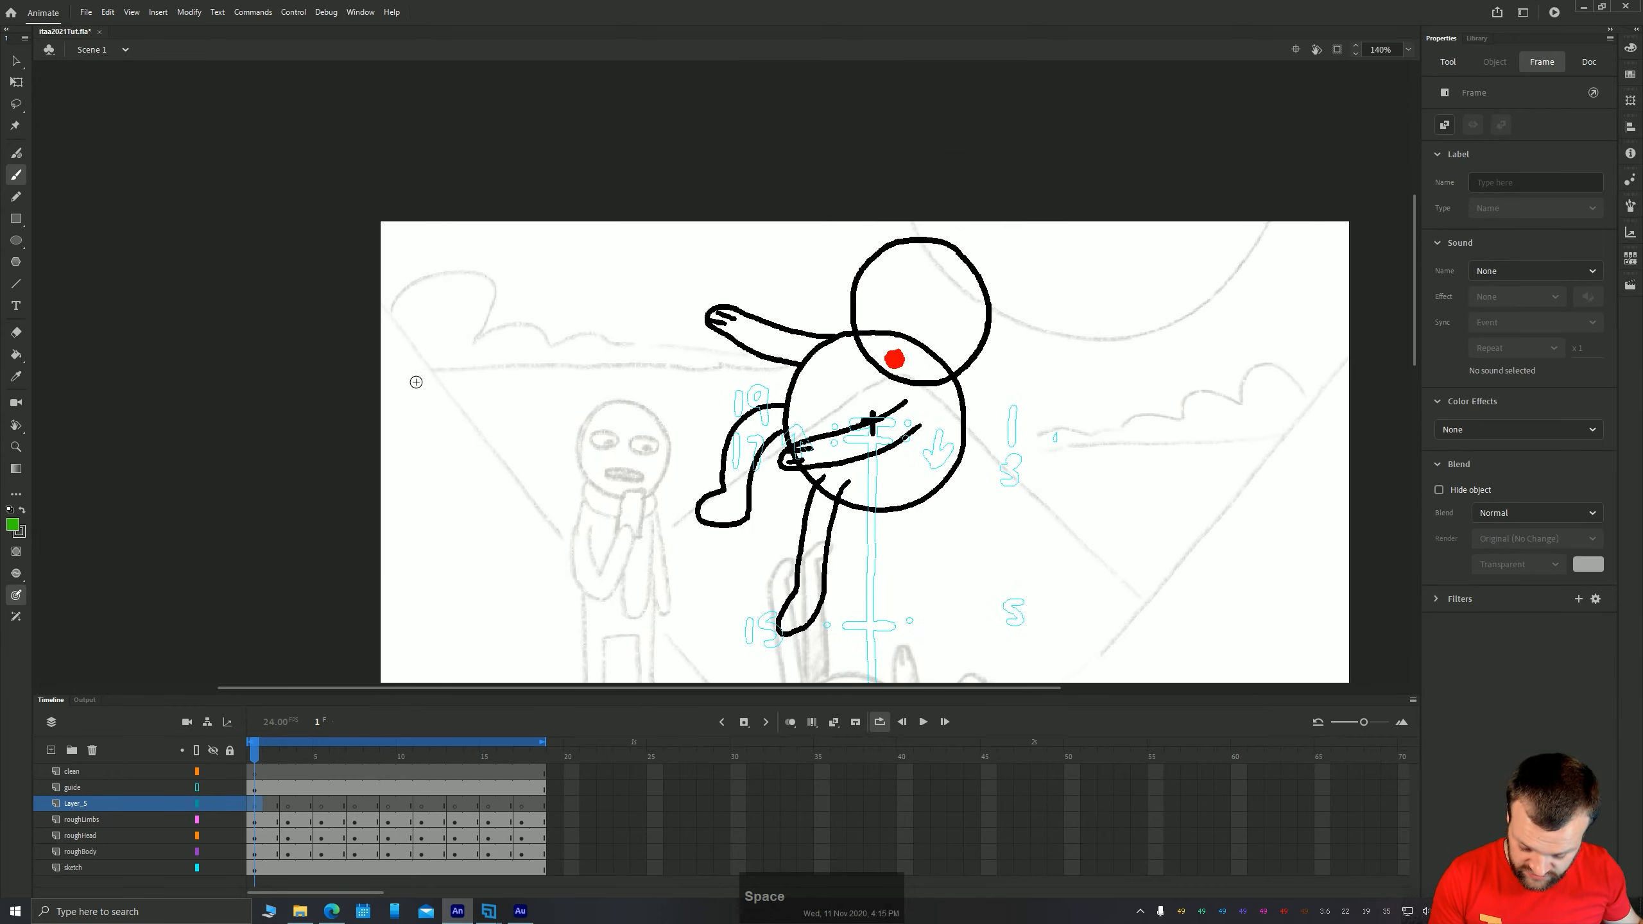
Draw two round eyes with pupils, an open mouth and tufted hair in green on the frame 1 head
mouse_move(896, 244)
mouse_down()
mouse_move(864, 271)
mouse_move(896, 294)
mouse_move(912, 252)
mouse_move(957, 272)
mouse_move(922, 303)
mouse_move(958, 316)
mouse_up()
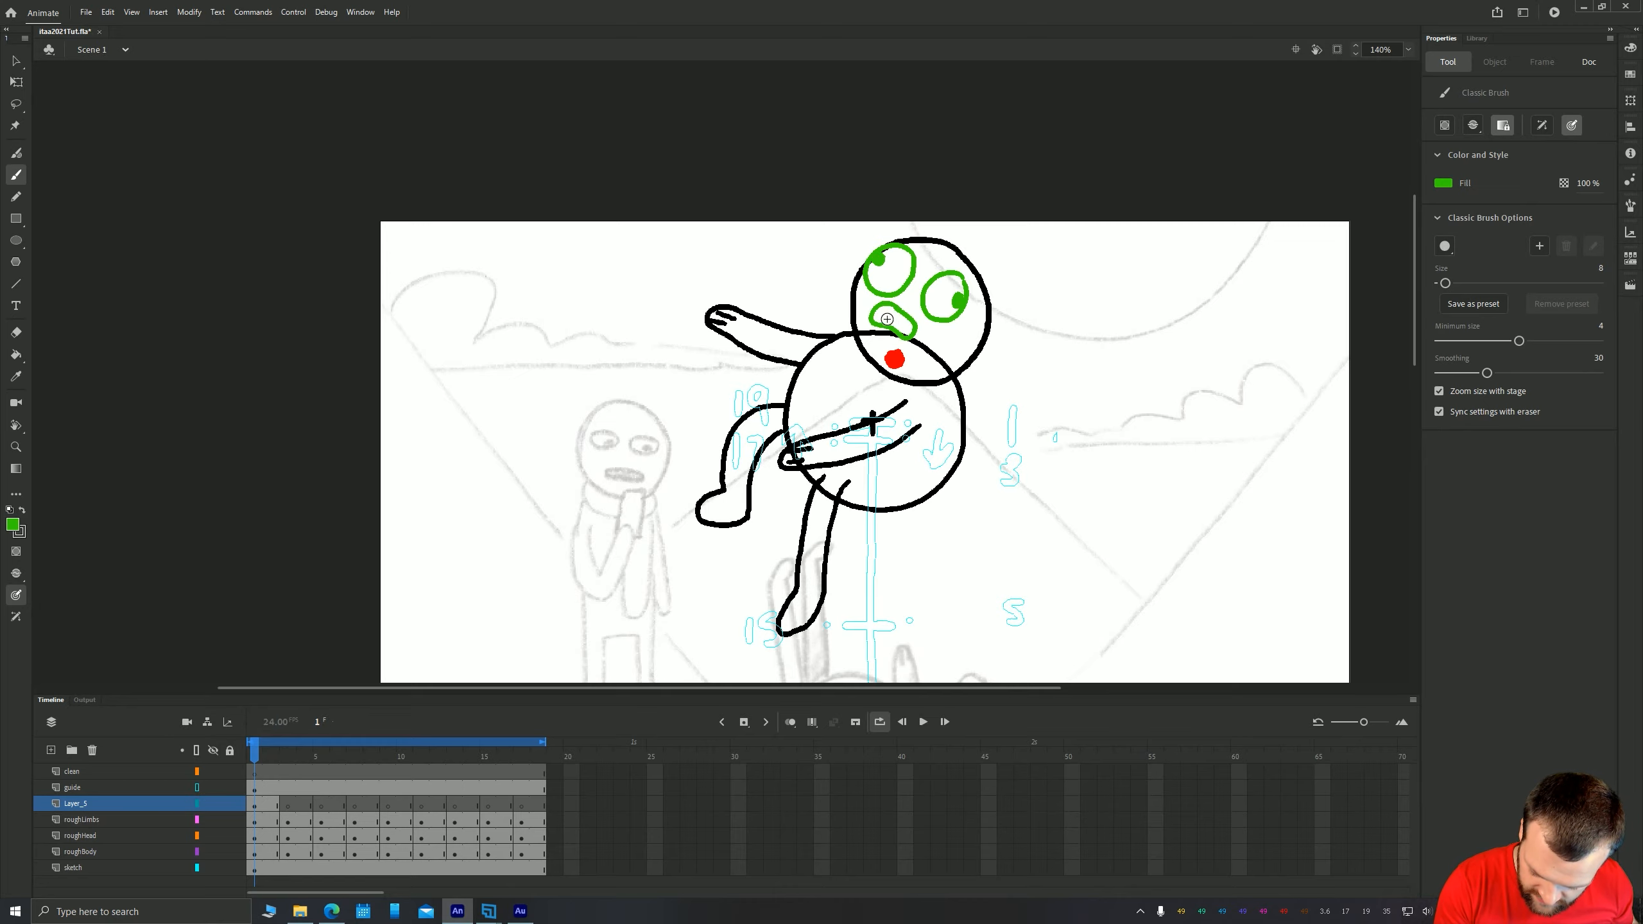
key(ctrl+z)
mouse_move(898, 310)
mouse_down()
mouse_move(913, 338)
mouse_move(854, 170)
mouse_move(892, 272)
mouse_move(844, 278)
mouse_up()
drag(842, 188, 980, 293)
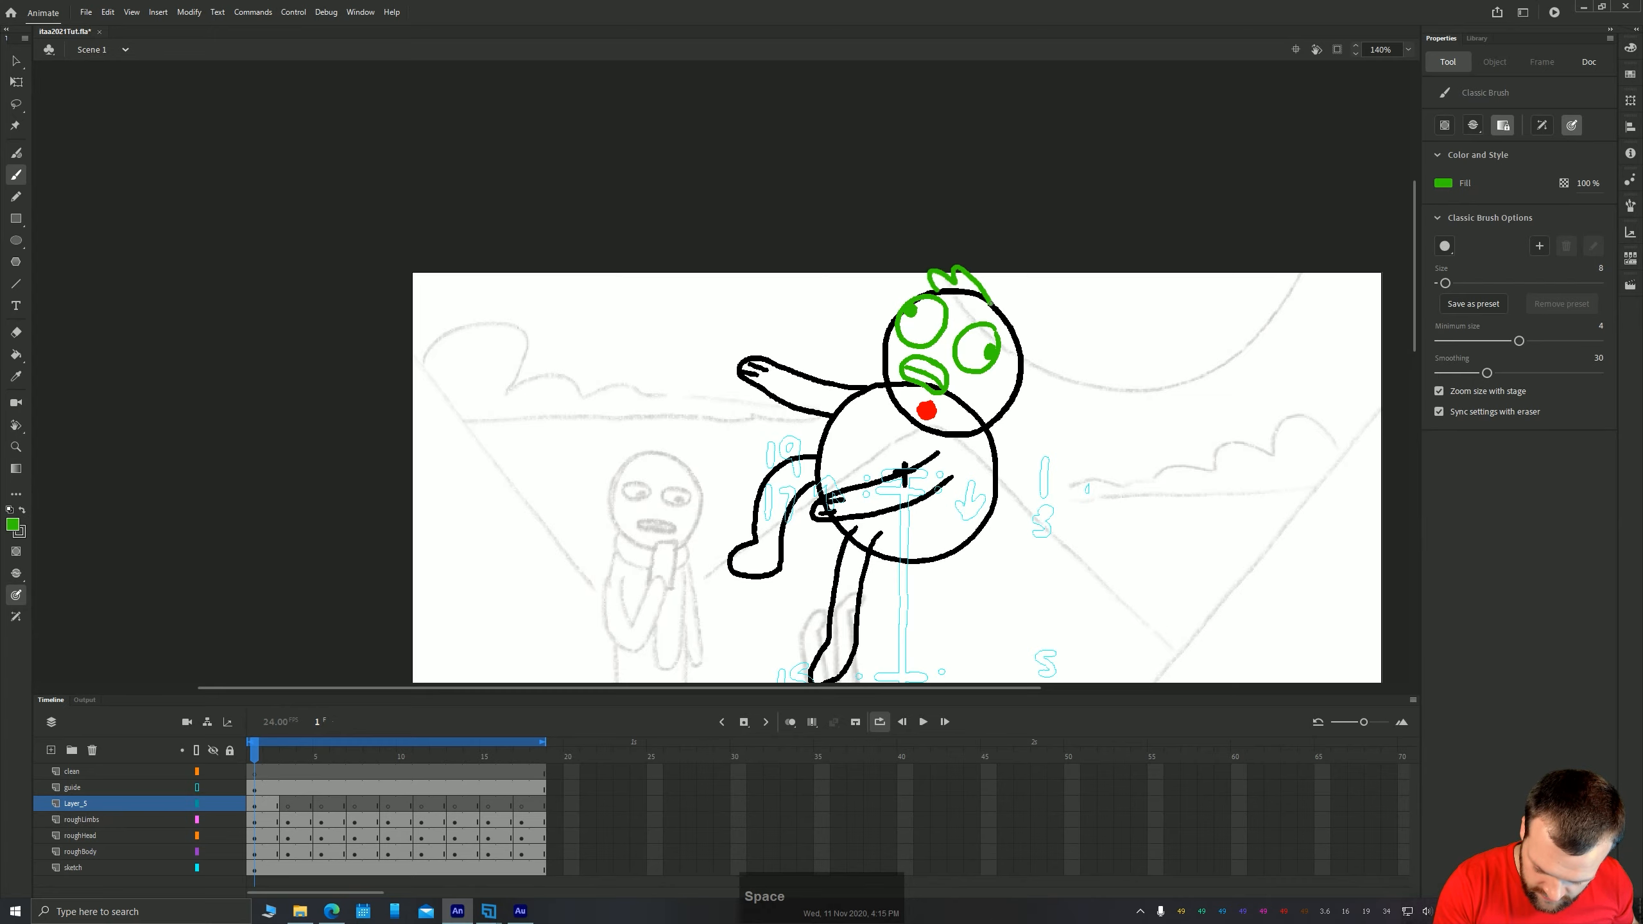
mouse_move(808, 641)
mouse_down()
mouse_move(765, 394)
mouse_move(801, 533)
mouse_up()
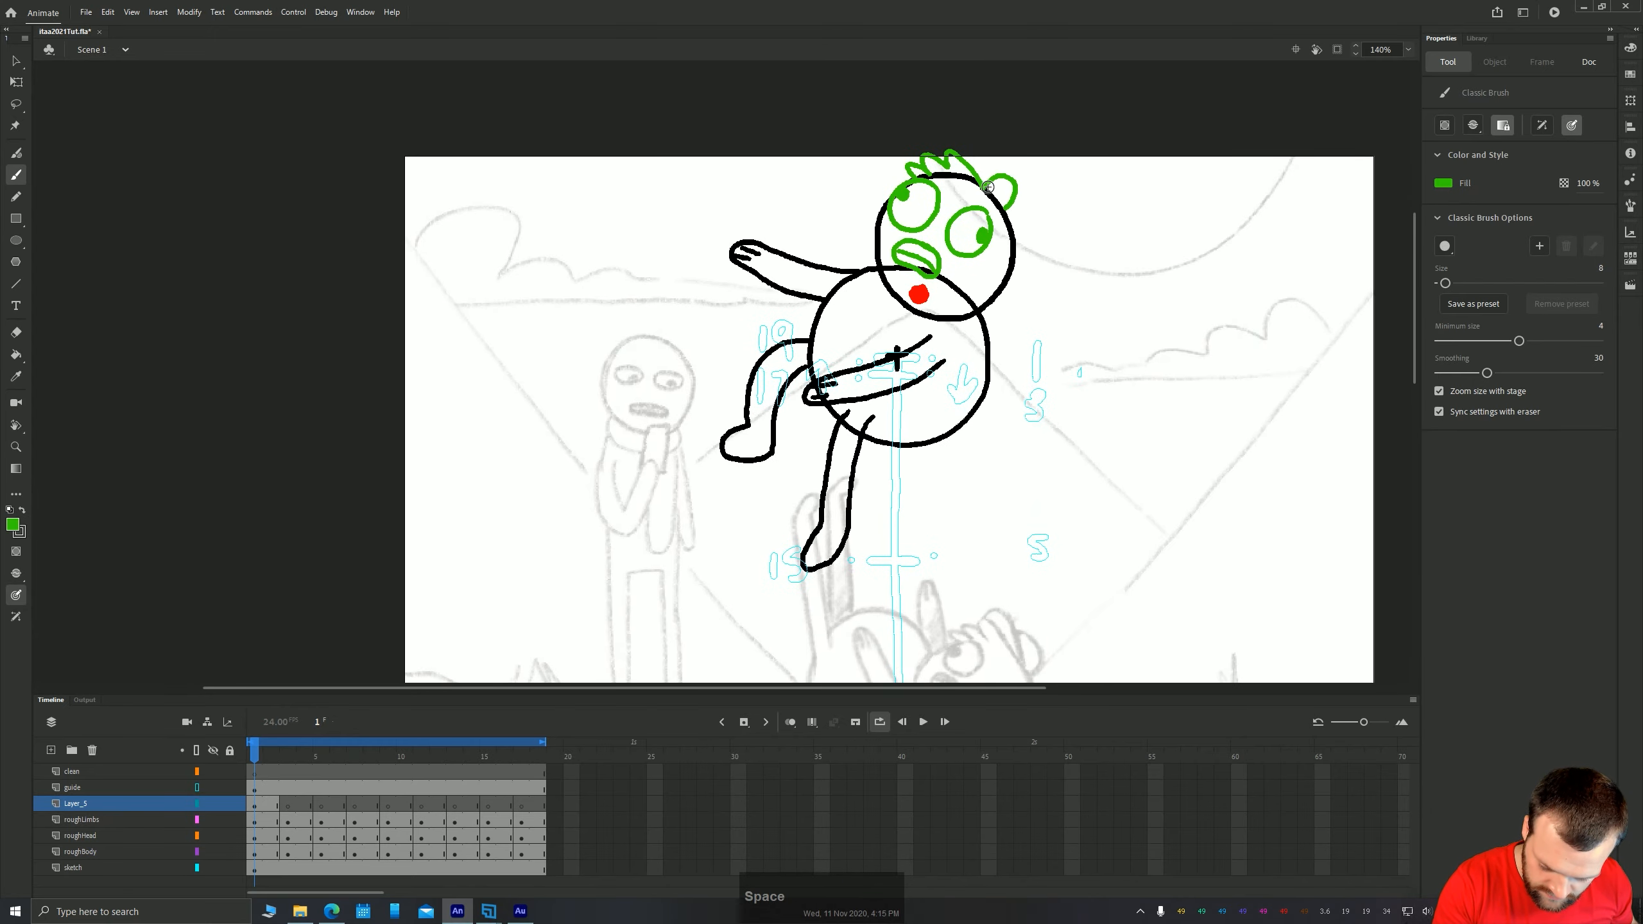
drag(988, 187, 971, 153)
key(ctrl+z)
key(ctrl+z)
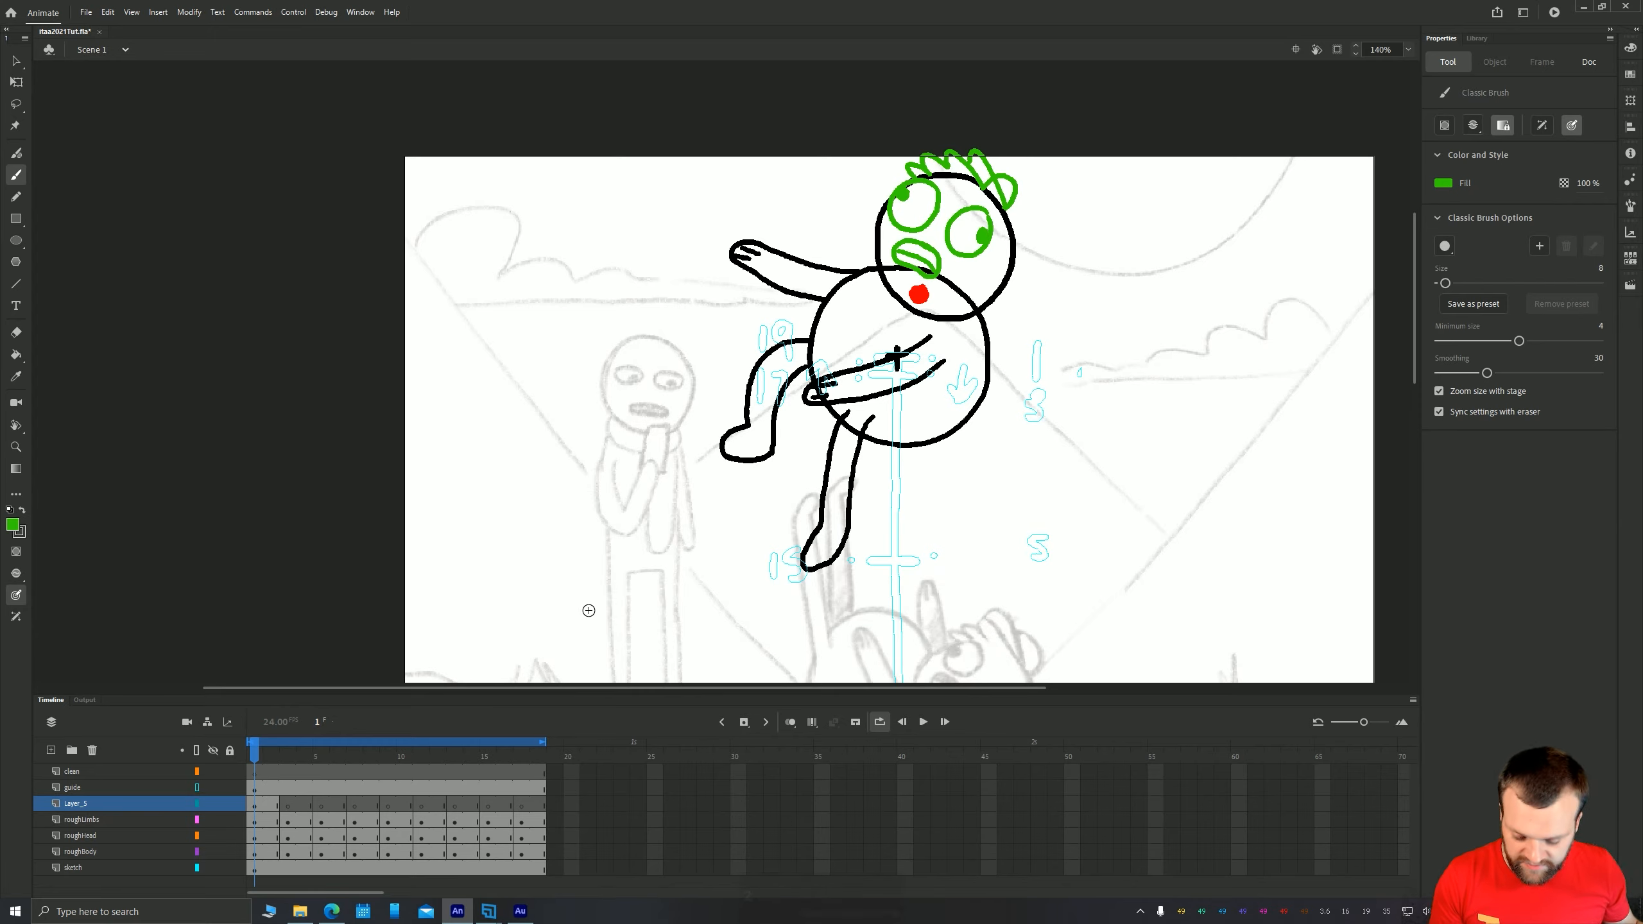
Turn on onion skinning at frame 3 and draw the green eyes, open mouth and spiky hair on the tilted head
click(287, 739)
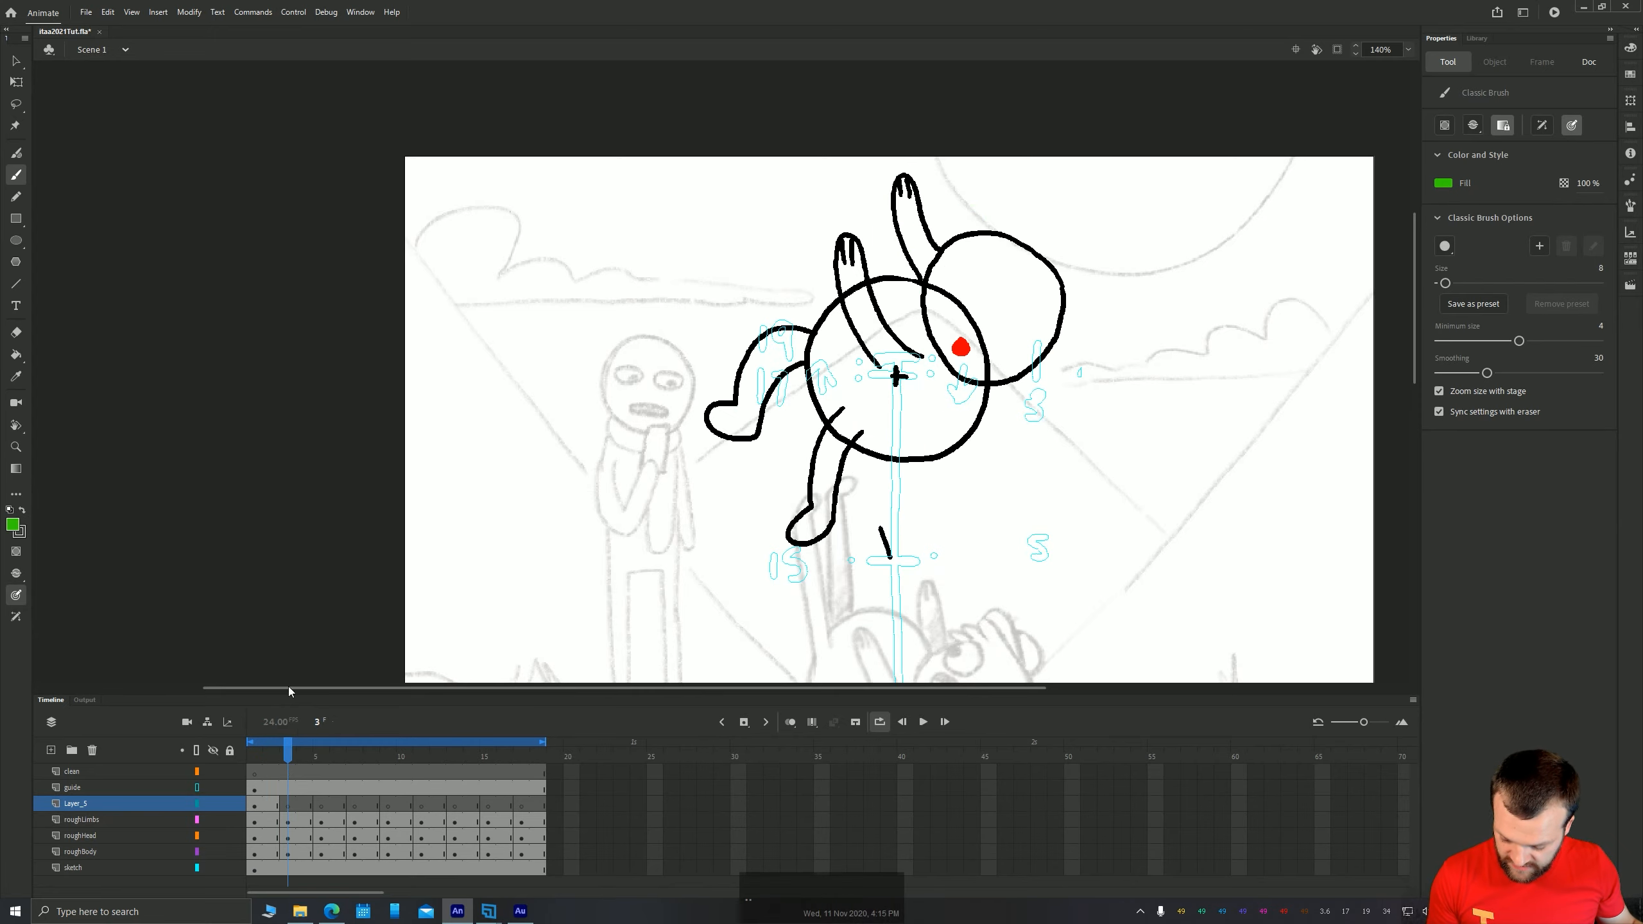
click(790, 721)
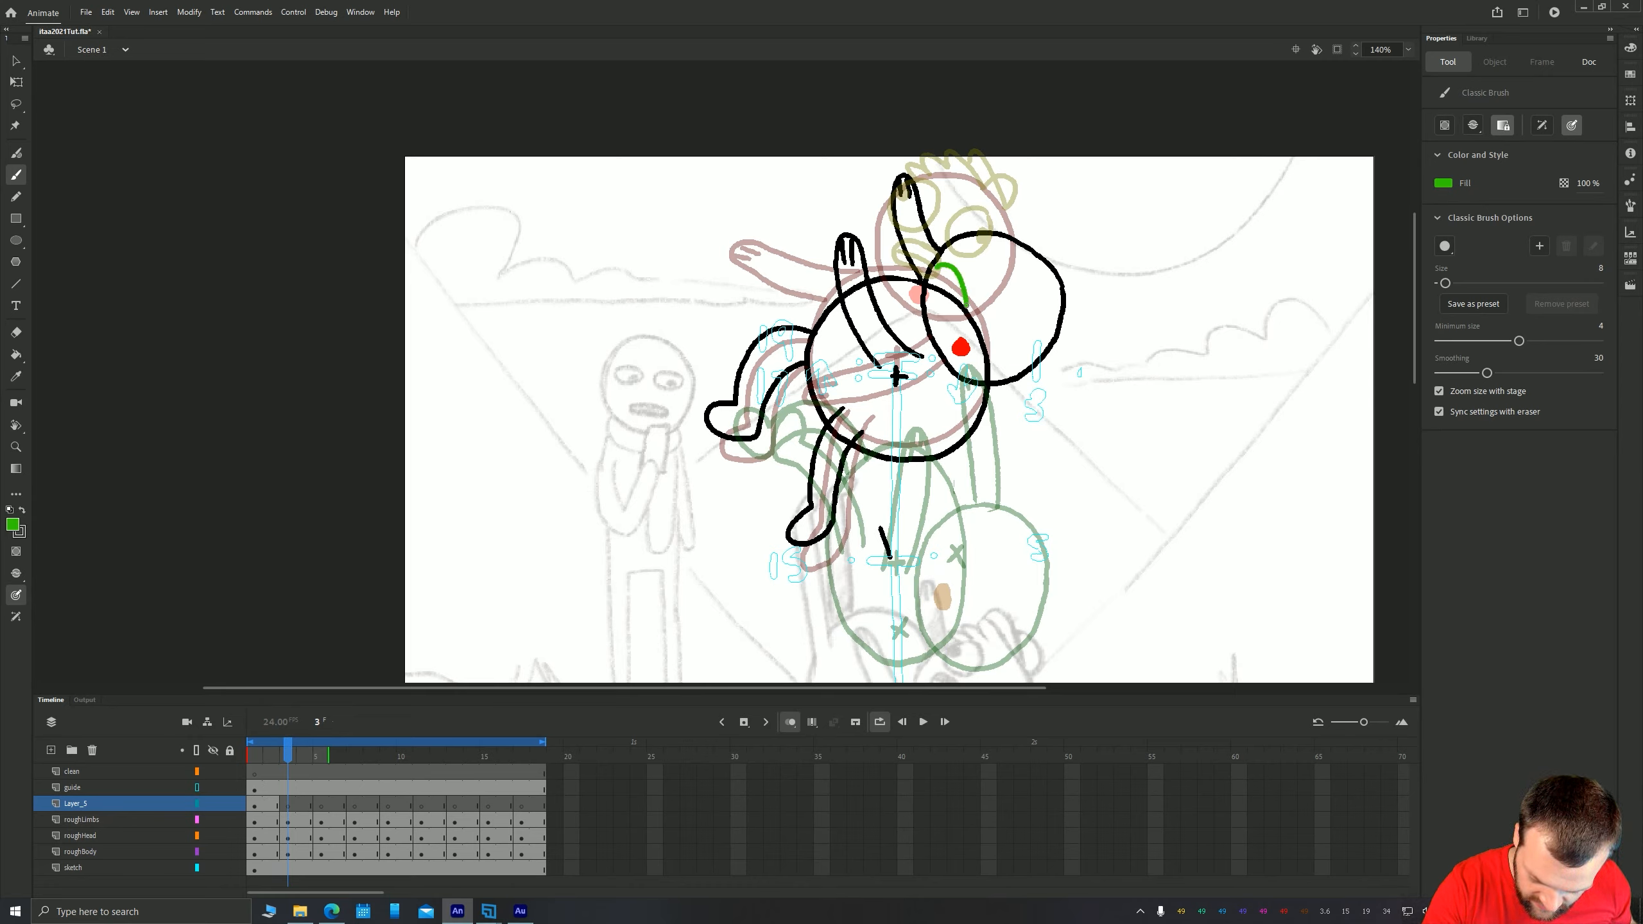
mouse_move(967, 305)
mouse_down()
mouse_move(940, 273)
mouse_move(951, 321)
mouse_up()
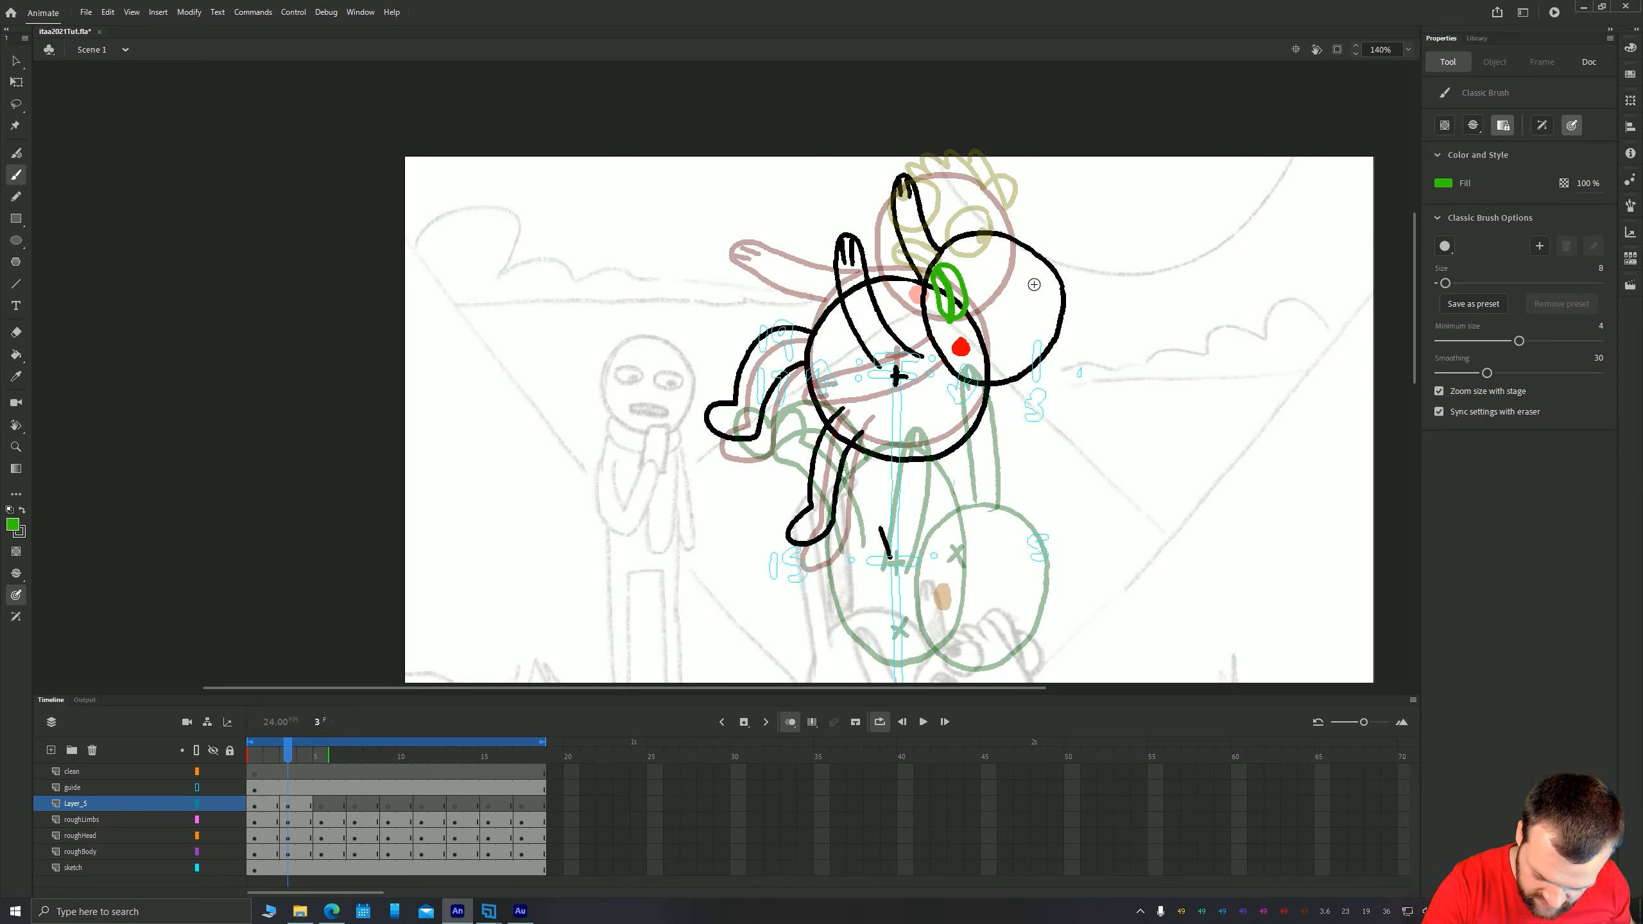
mouse_move(1041, 285)
mouse_down()
mouse_move(990, 295)
mouse_move(1018, 320)
mouse_move(1015, 265)
mouse_move(980, 303)
mouse_move(1022, 314)
mouse_move(998, 233)
mouse_move(957, 237)
mouse_move(978, 261)
mouse_move(999, 230)
mouse_up()
key(z)
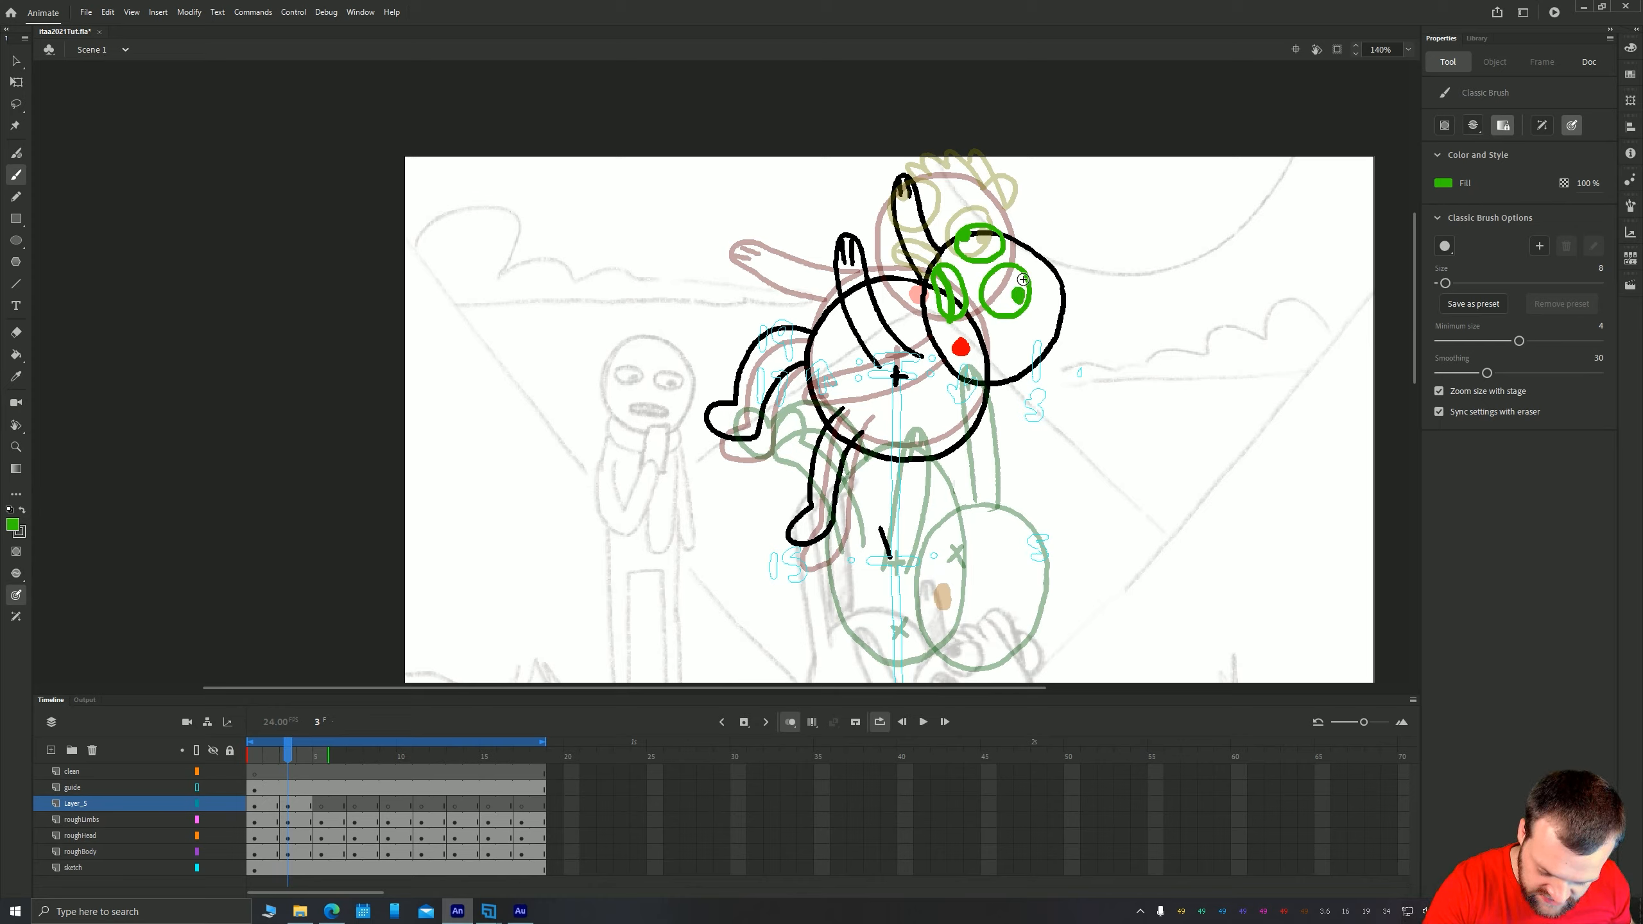
drag(1061, 277, 1055, 238)
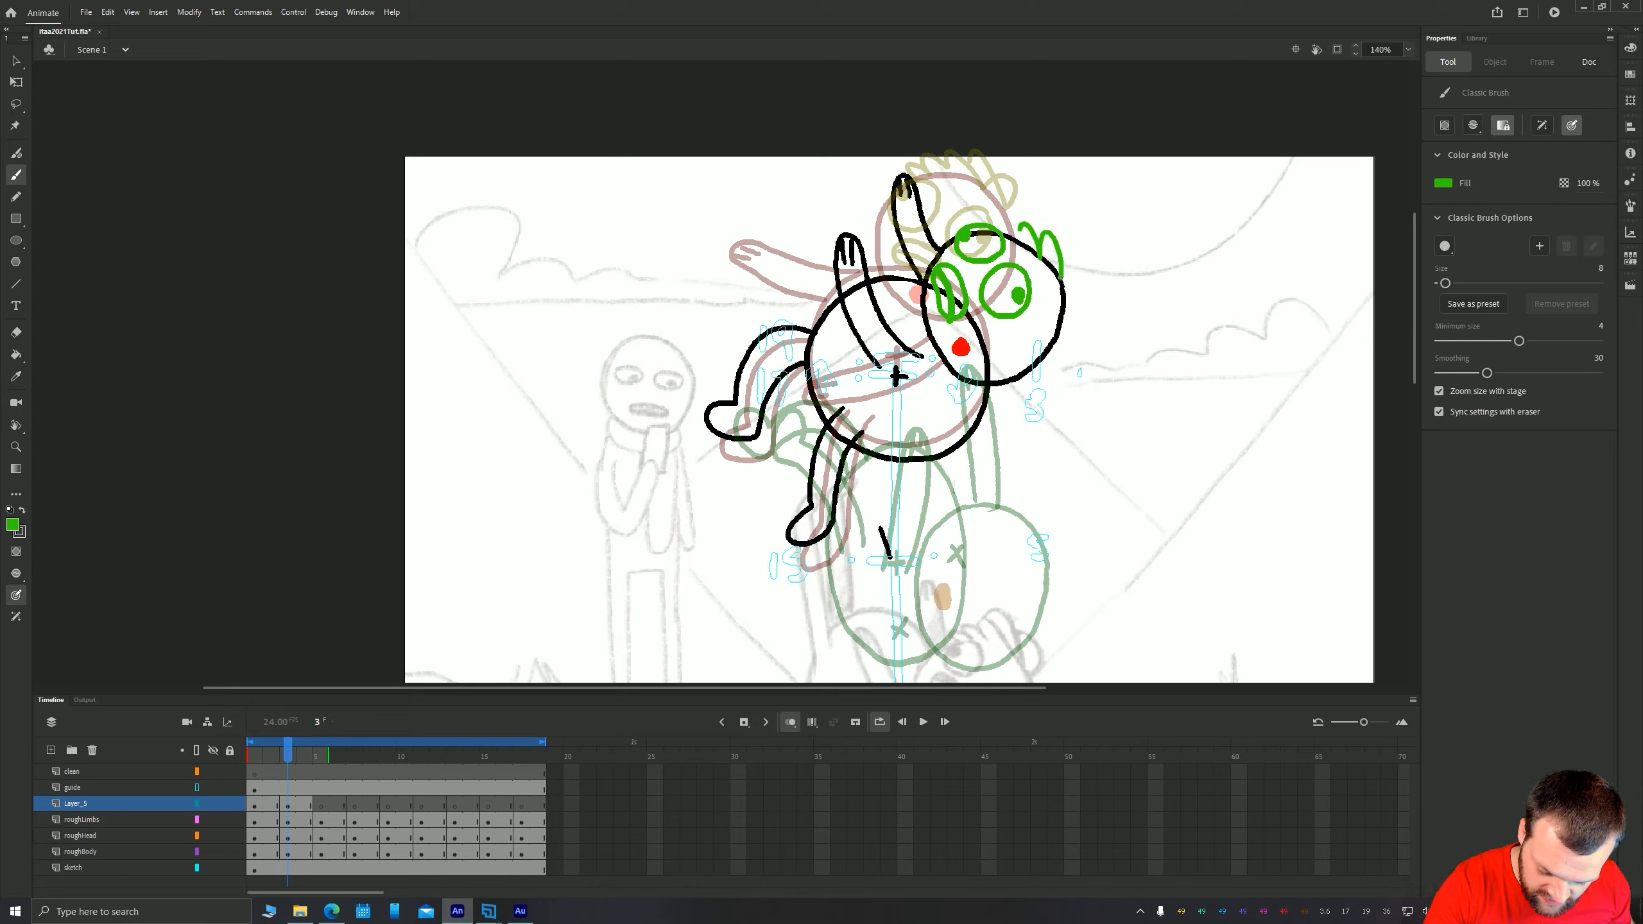
drag(1064, 322, 1076, 241)
Draw two round eyes with pupils, a mouth and swept hair in green on the frame 5 head
key(period)
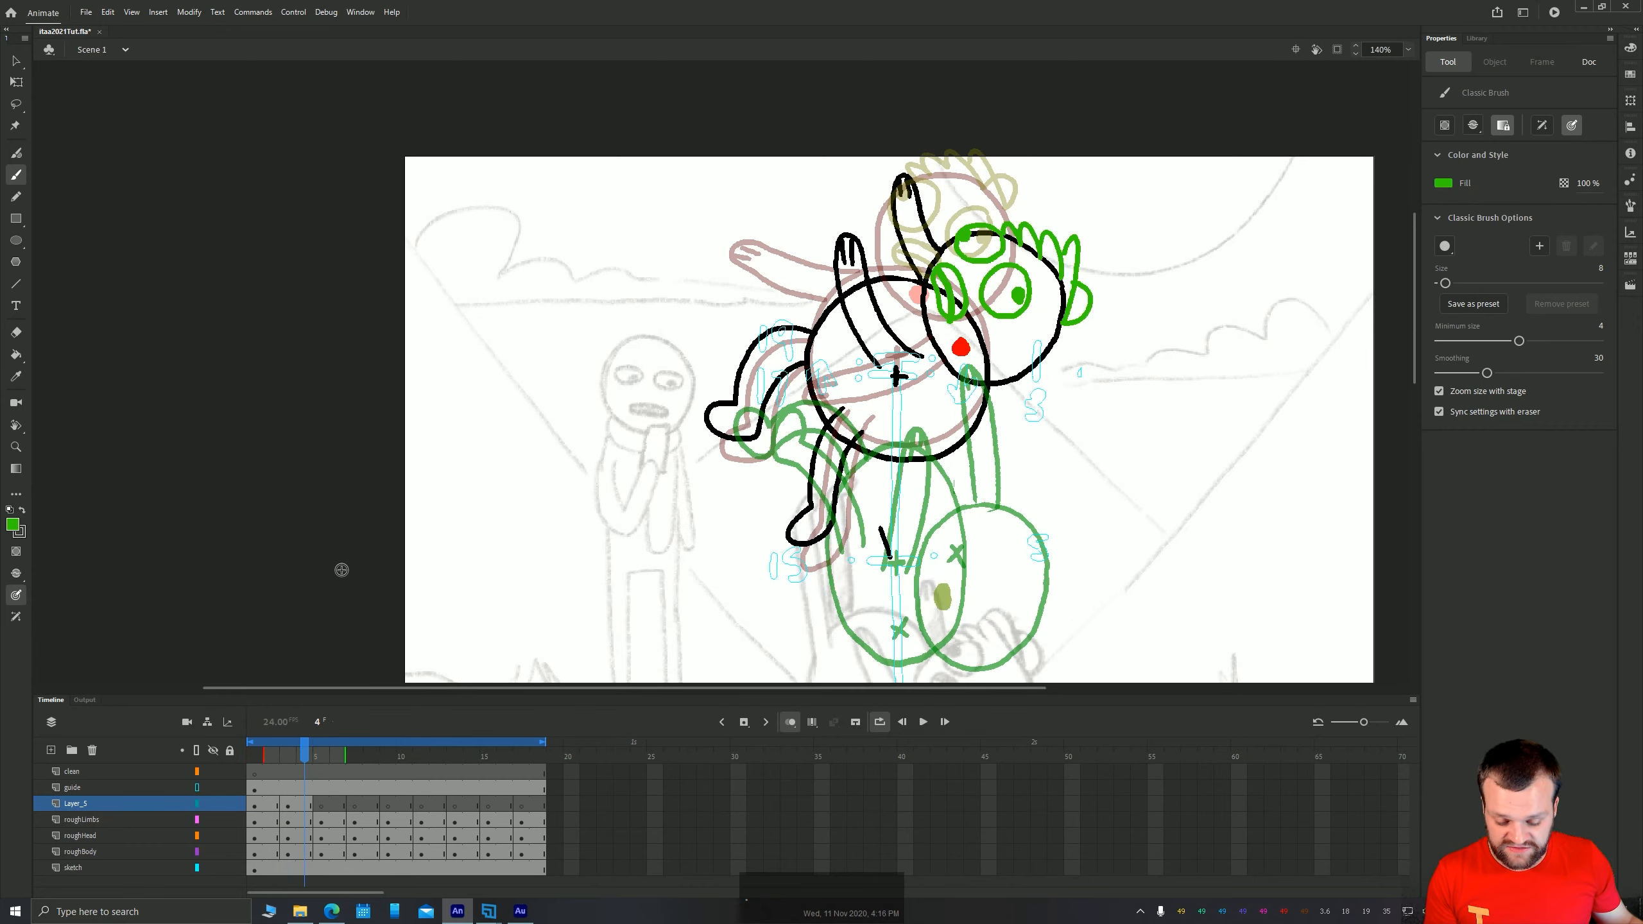
key(period)
drag(648, 554, 601, 372)
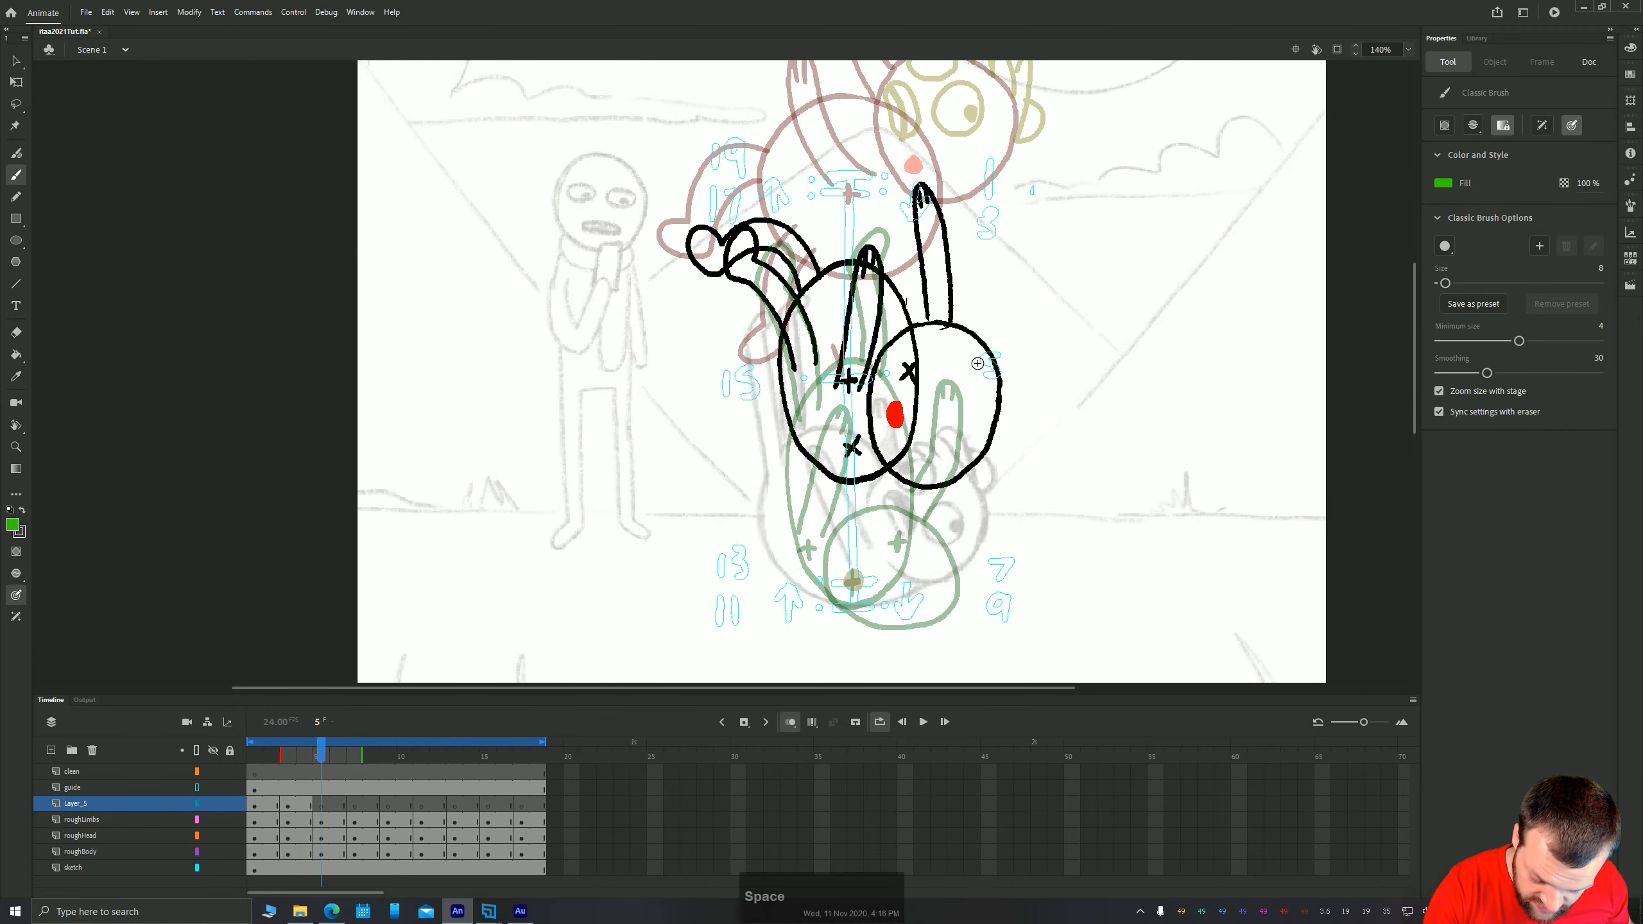
mouse_move(977, 363)
mouse_down()
mouse_move(946, 350)
mouse_move(974, 389)
mouse_move(980, 362)
mouse_move(919, 424)
mouse_move(960, 407)
mouse_up()
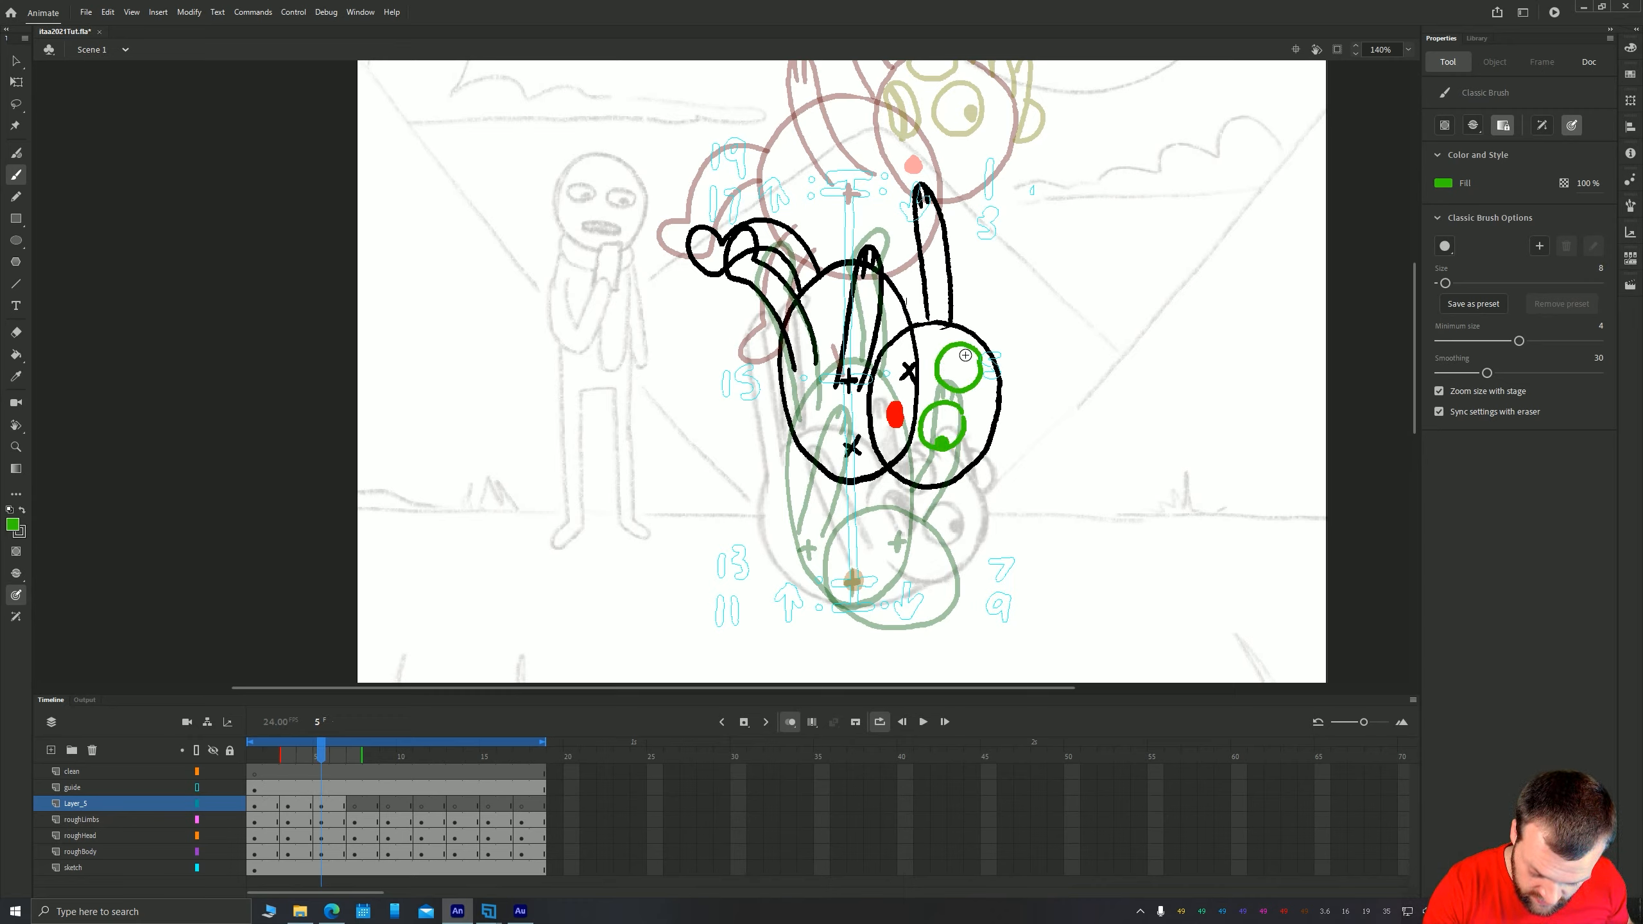
mouse_move(913, 355)
mouse_down()
mouse_move(887, 383)
mouse_move(916, 381)
mouse_move(902, 409)
mouse_move(999, 424)
mouse_move(1019, 360)
mouse_move(989, 334)
mouse_move(1000, 441)
mouse_move(1009, 428)
mouse_move(993, 447)
mouse_move(1013, 407)
mouse_up()
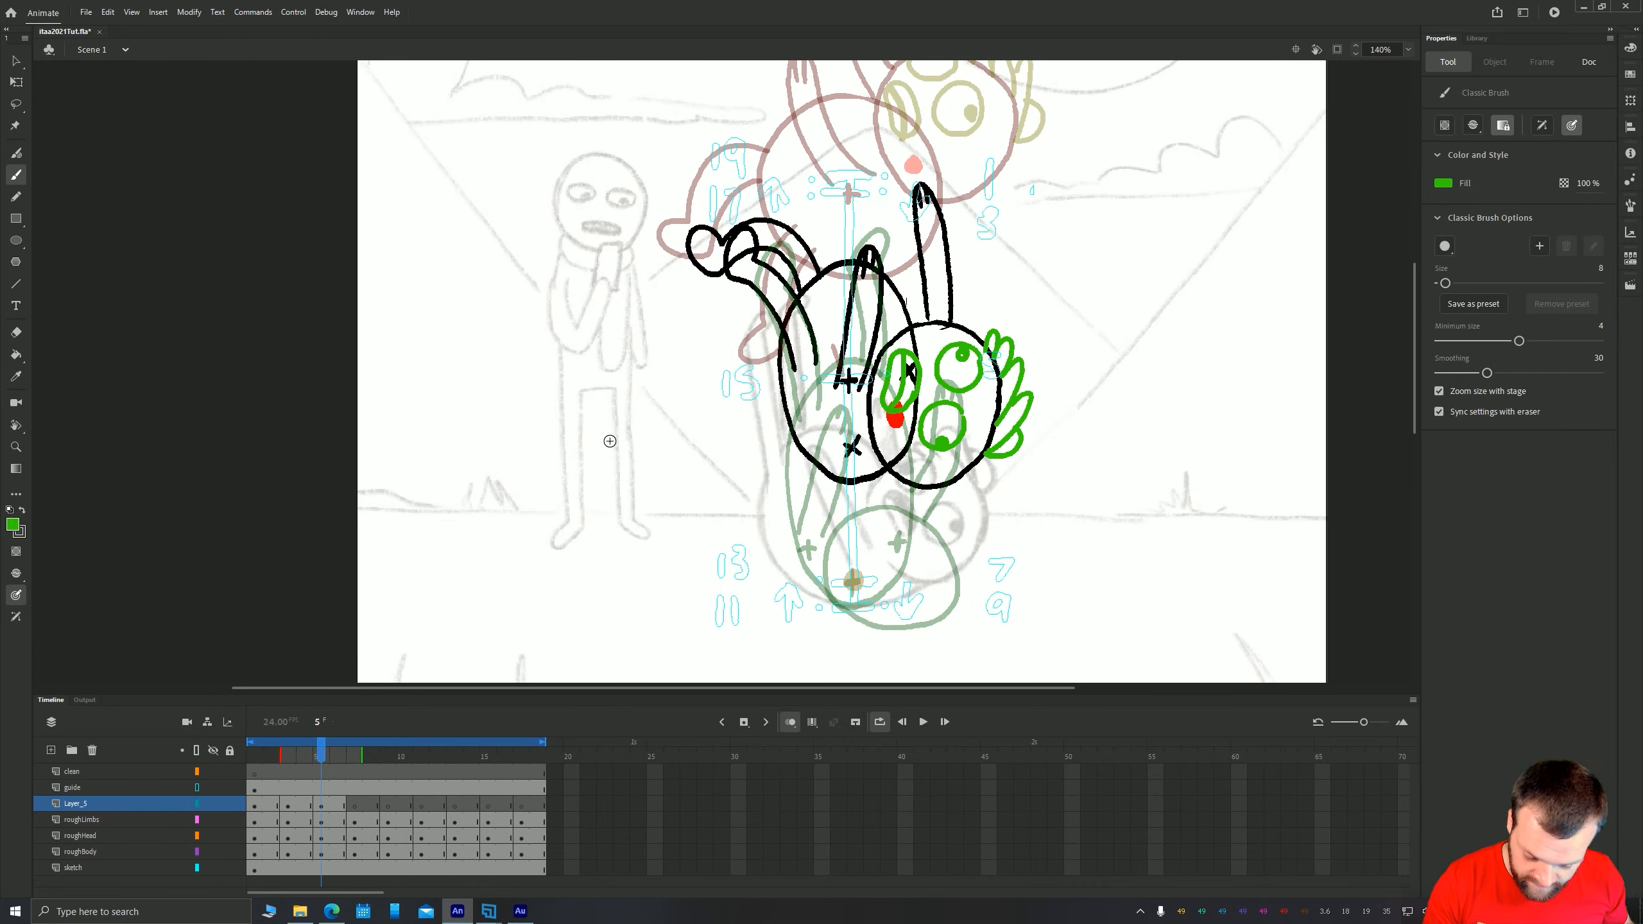
Draw tightly squeezed eyes, a mouth and squashed hair in green on the frame 7 head as it hits the ground
key(alt+period)
key(space)
drag(388, 570, 369, 461)
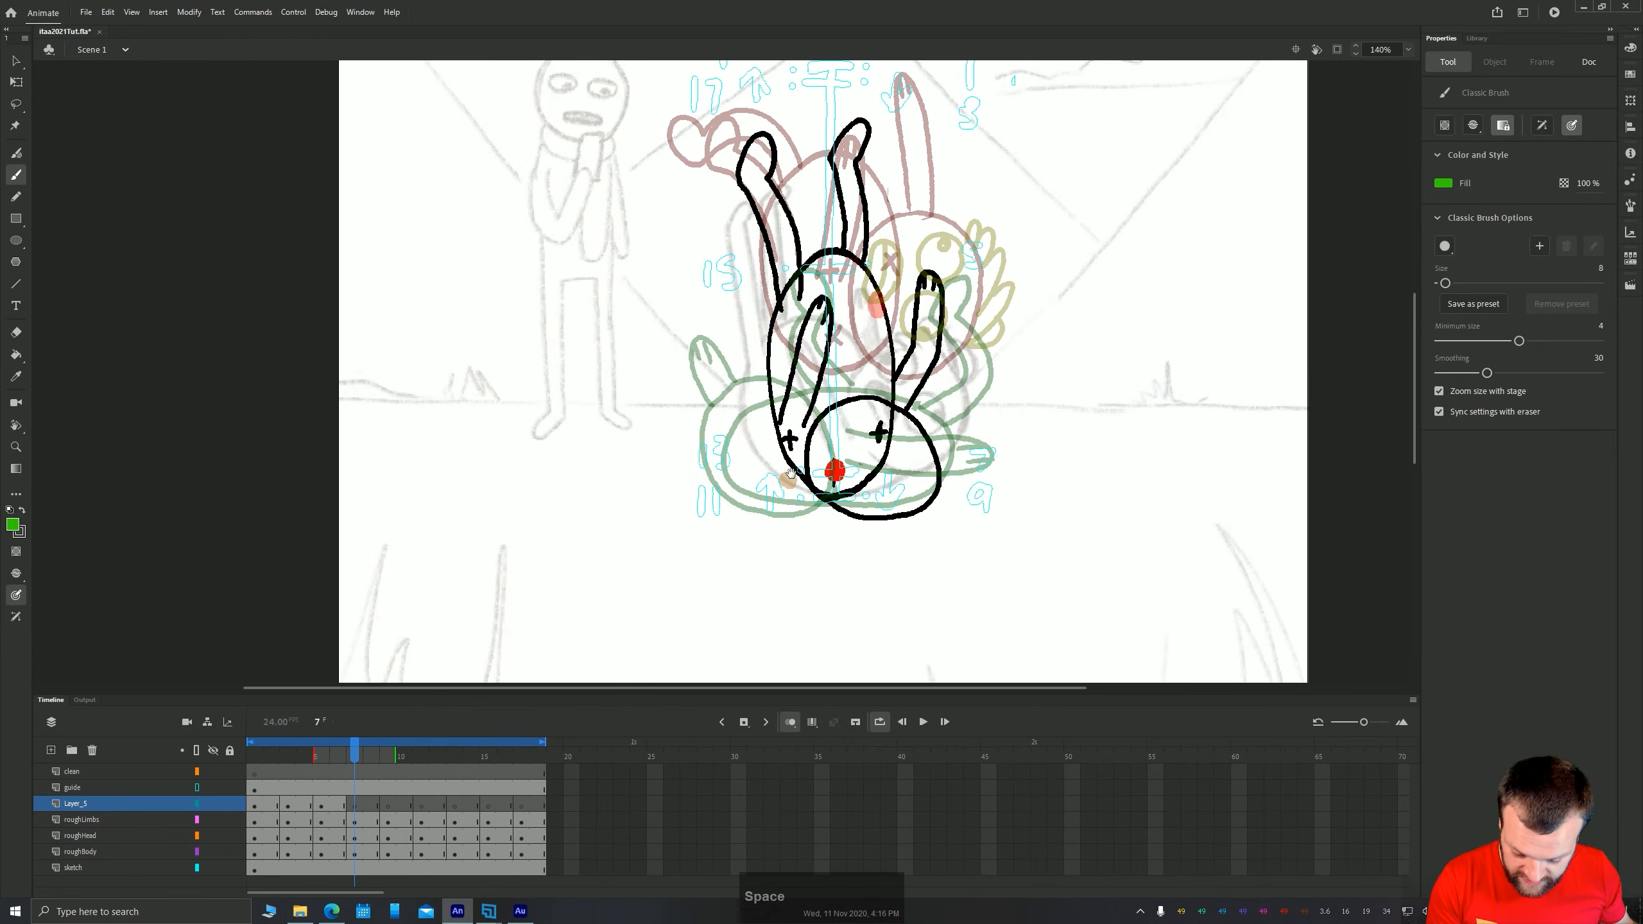
mouse_move(918, 455)
mouse_down()
mouse_move(900, 463)
mouse_move(921, 478)
mouse_up()
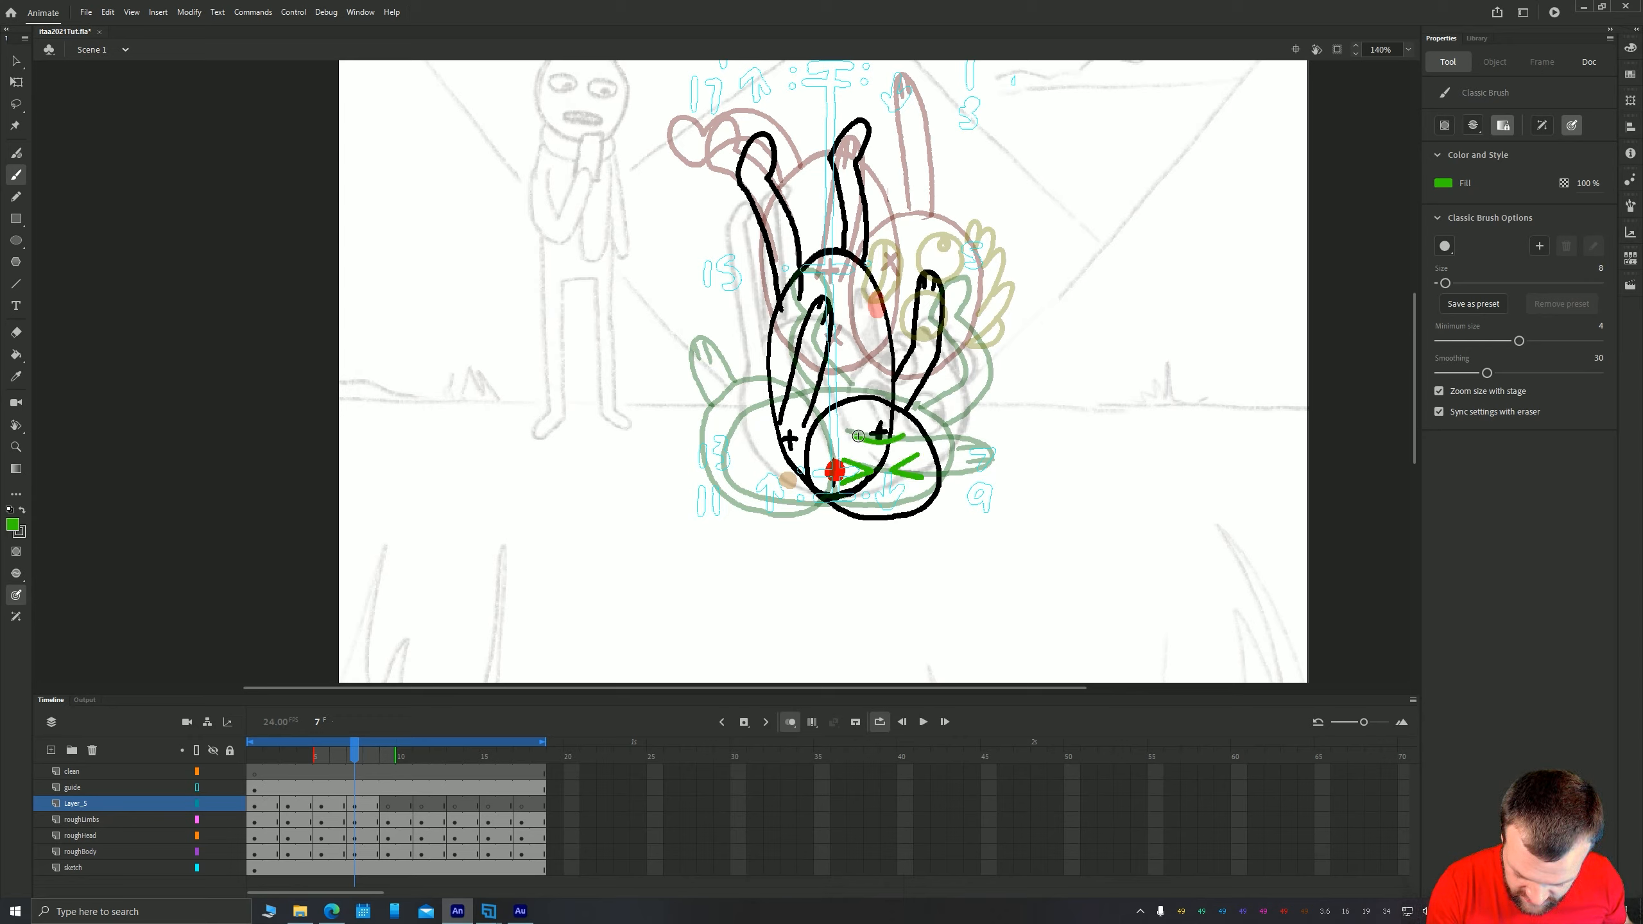
mouse_move(857, 426)
mouse_down()
mouse_move(852, 442)
mouse_move(901, 431)
mouse_up()
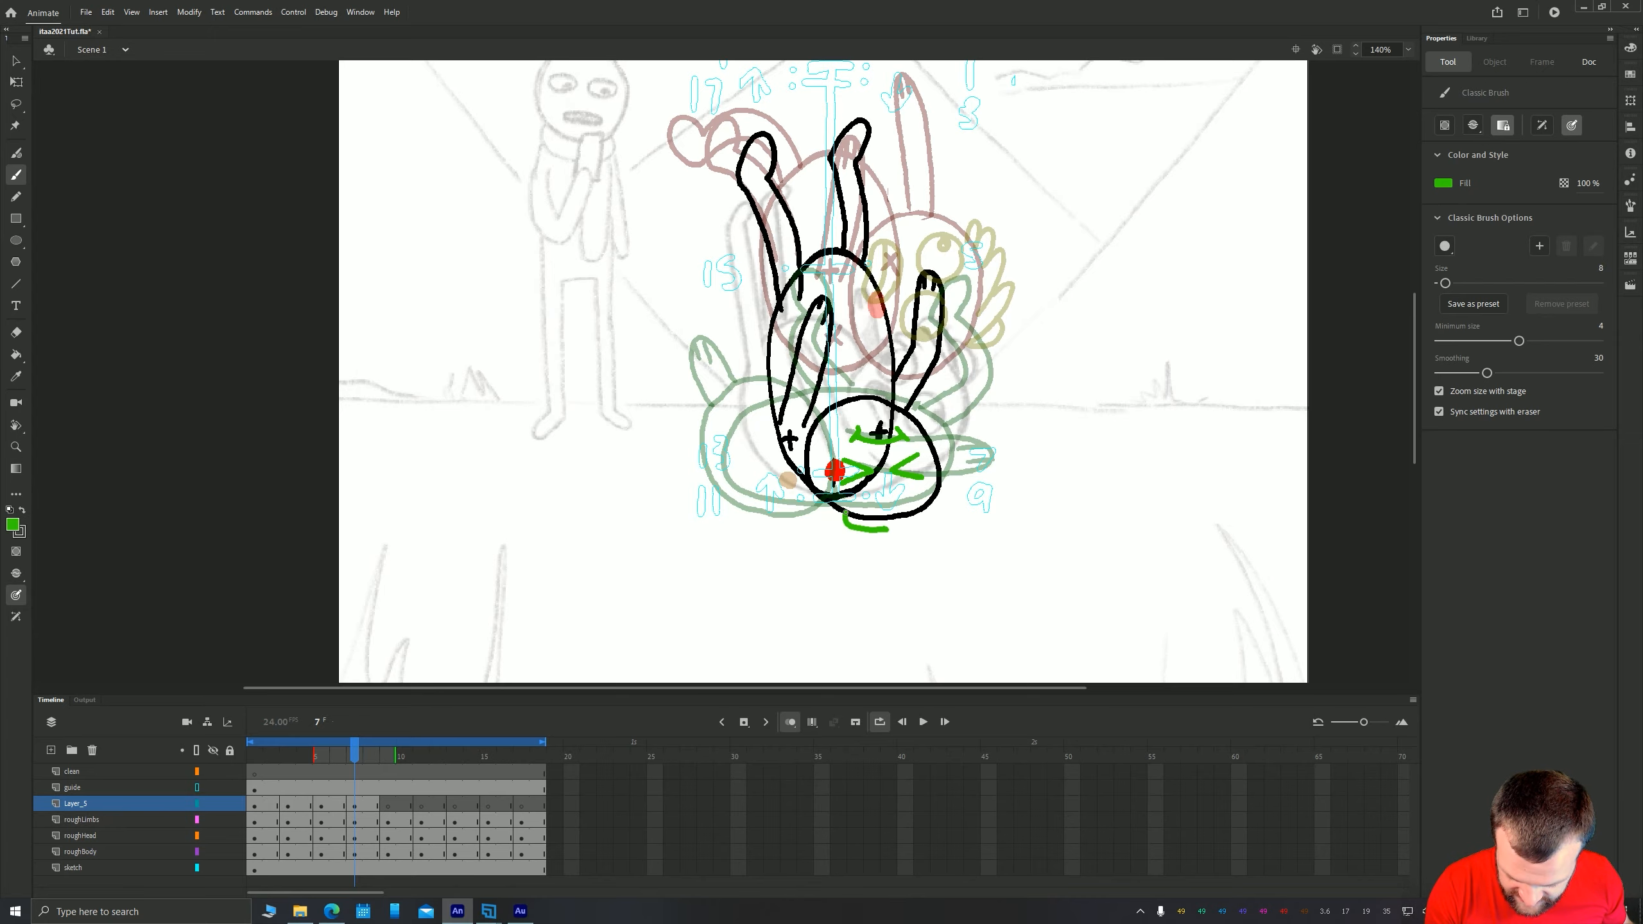
mouse_move(850, 515)
mouse_down()
mouse_move(924, 531)
mouse_move(899, 518)
mouse_move(932, 490)
mouse_up()
Draw drooping hair, two round eyes with pupils and a stretched mouth in green on the frame 9 head
key(period)
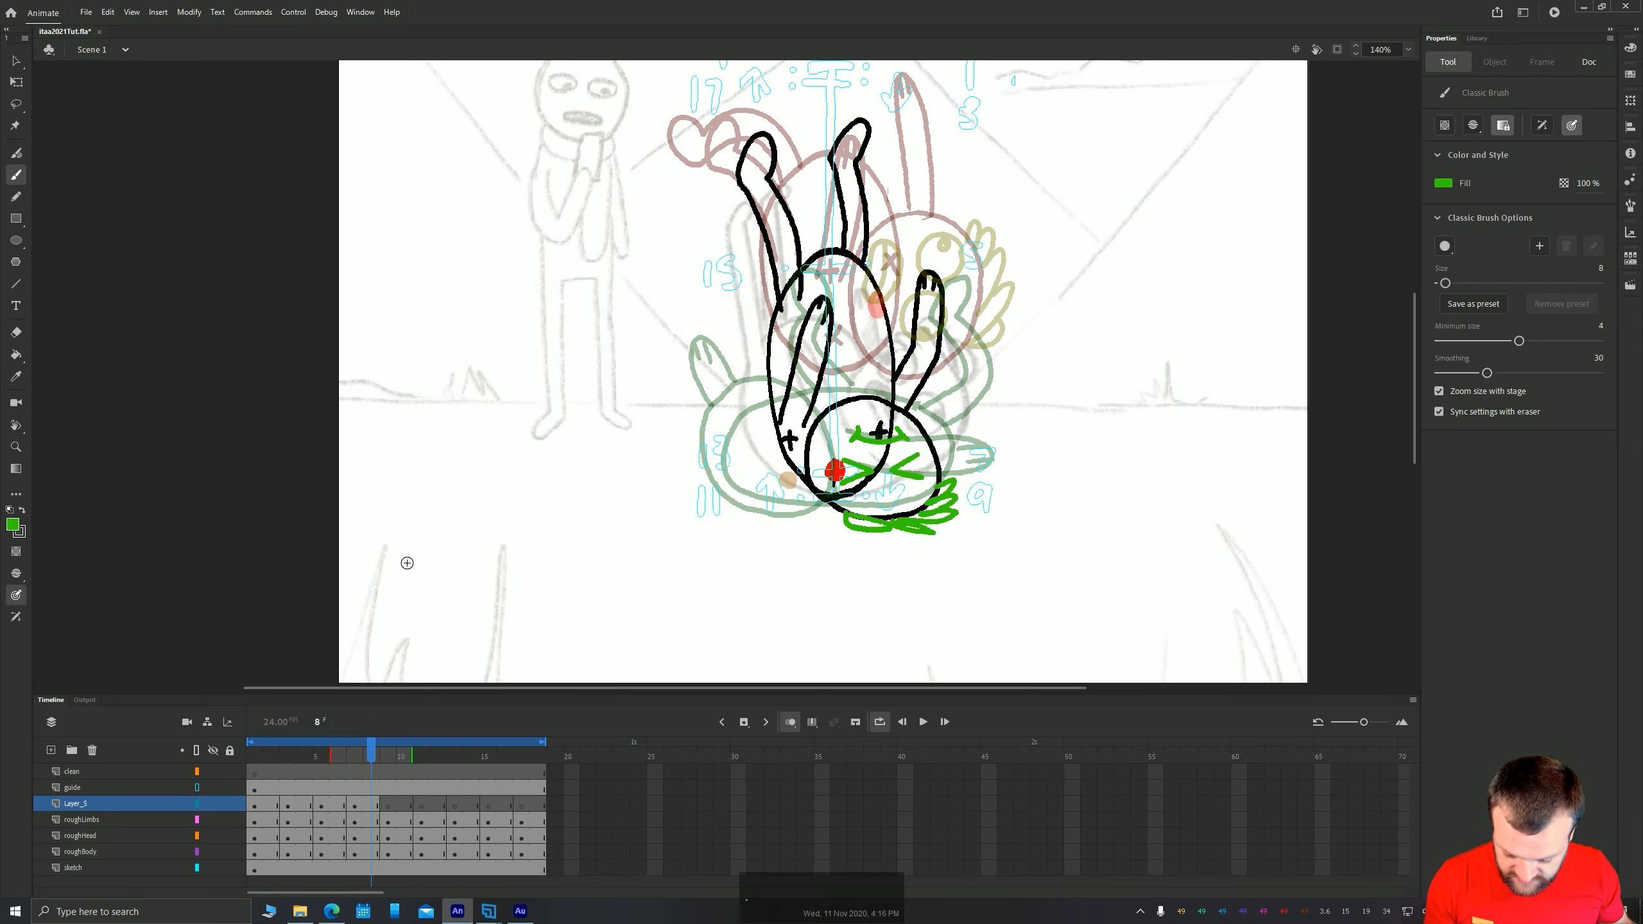
key(period)
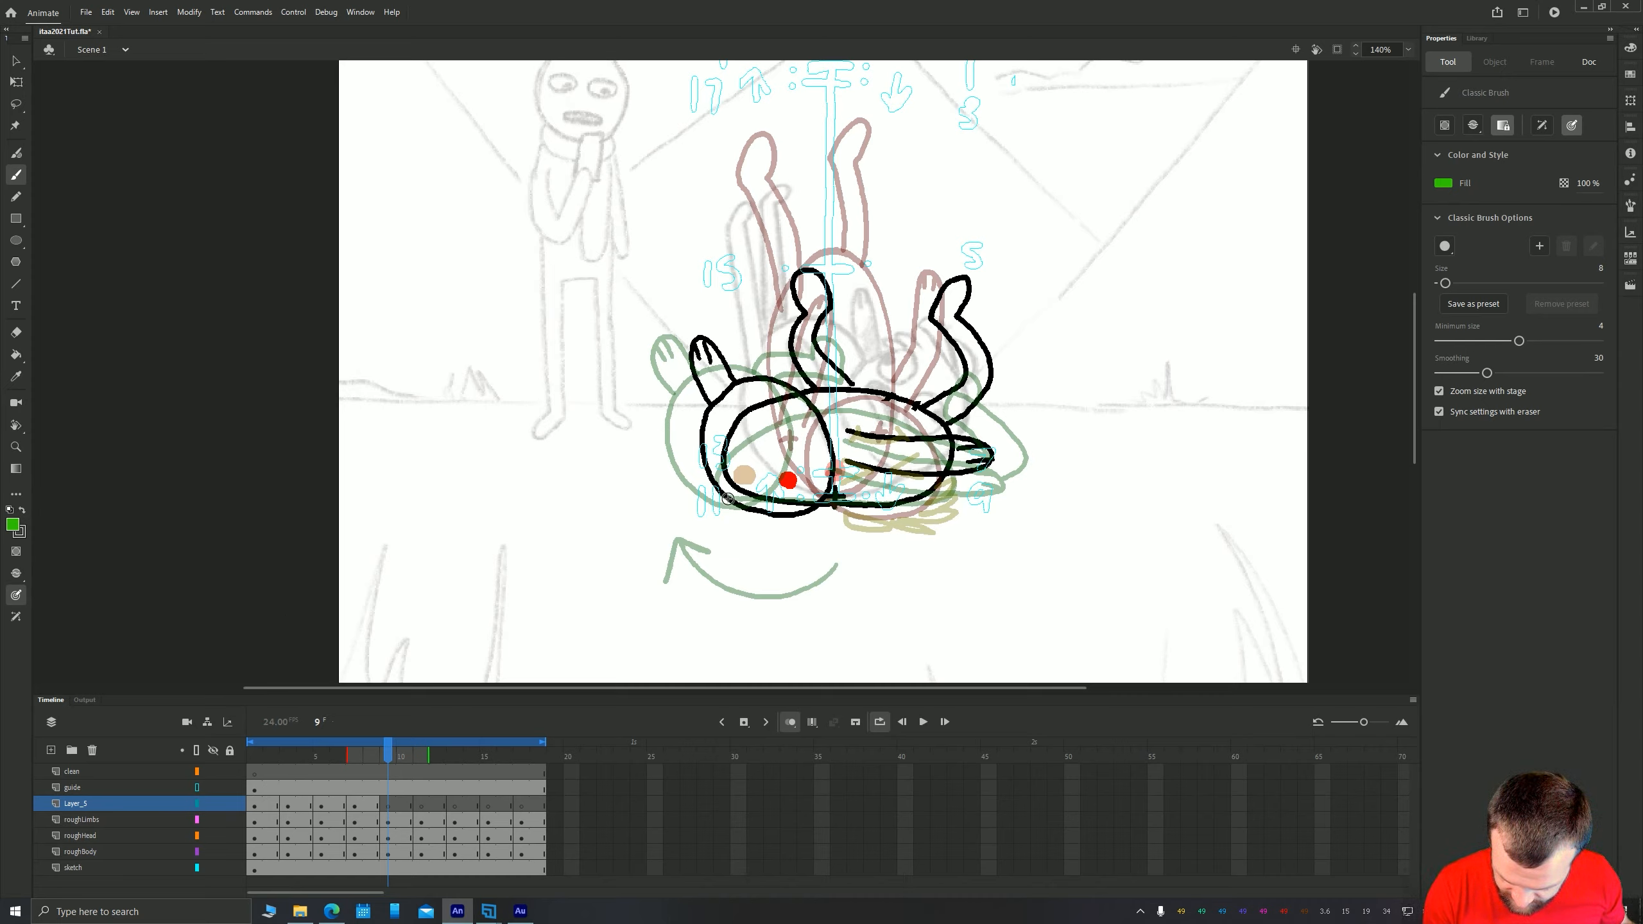
mouse_move(710, 475)
mouse_down()
mouse_move(733, 526)
mouse_move(723, 488)
mouse_move(768, 516)
mouse_up()
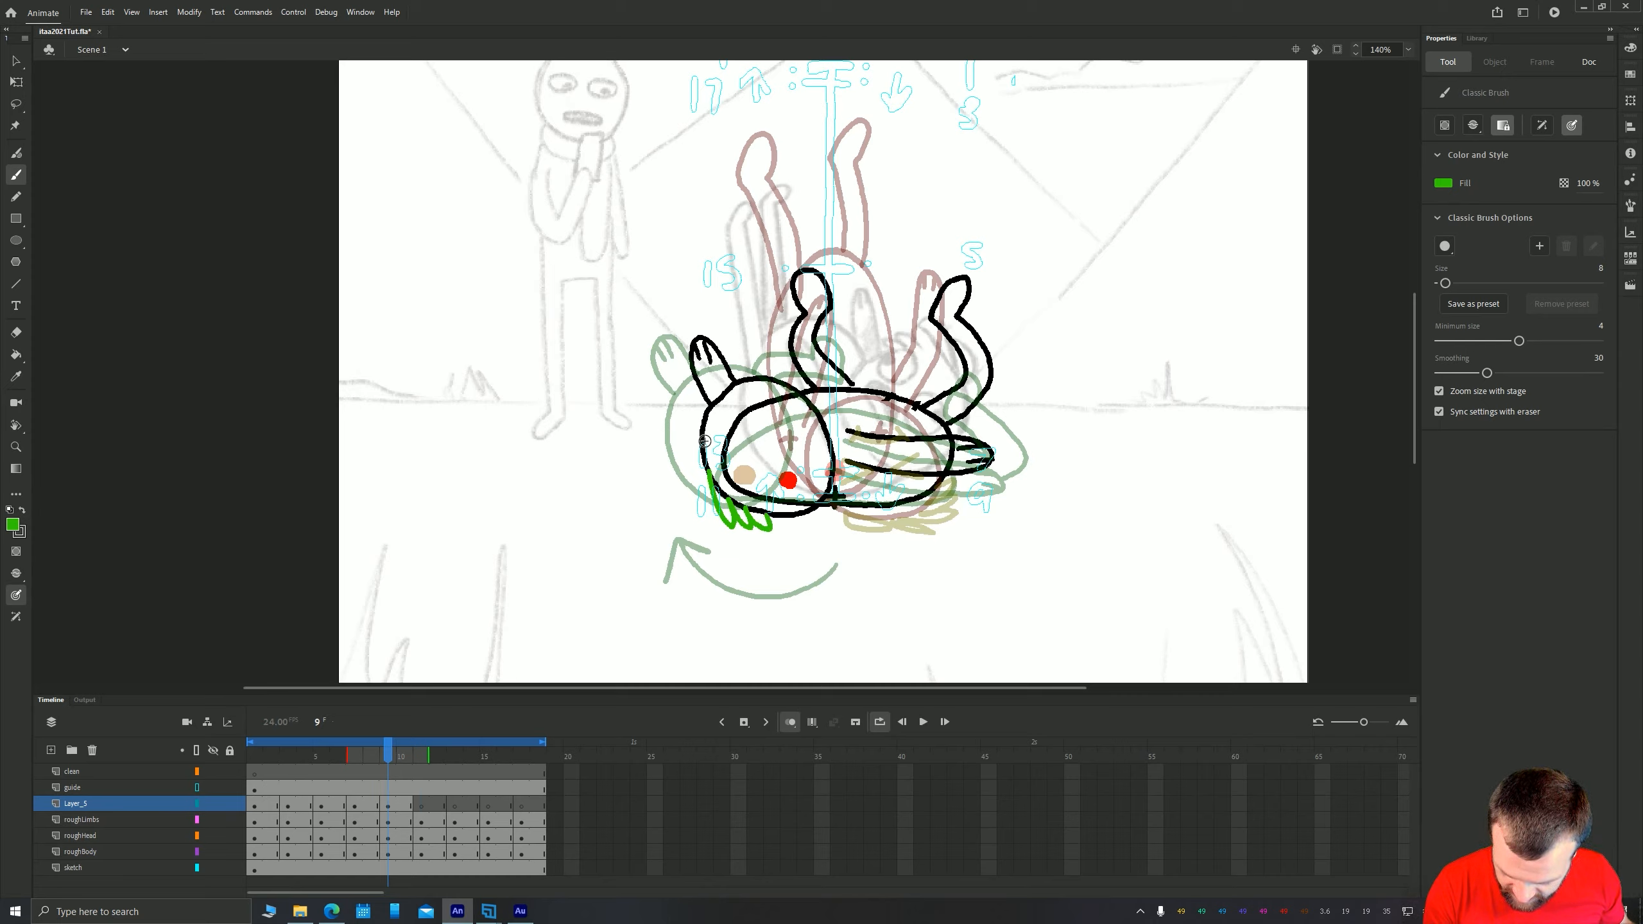
drag(700, 439, 712, 497)
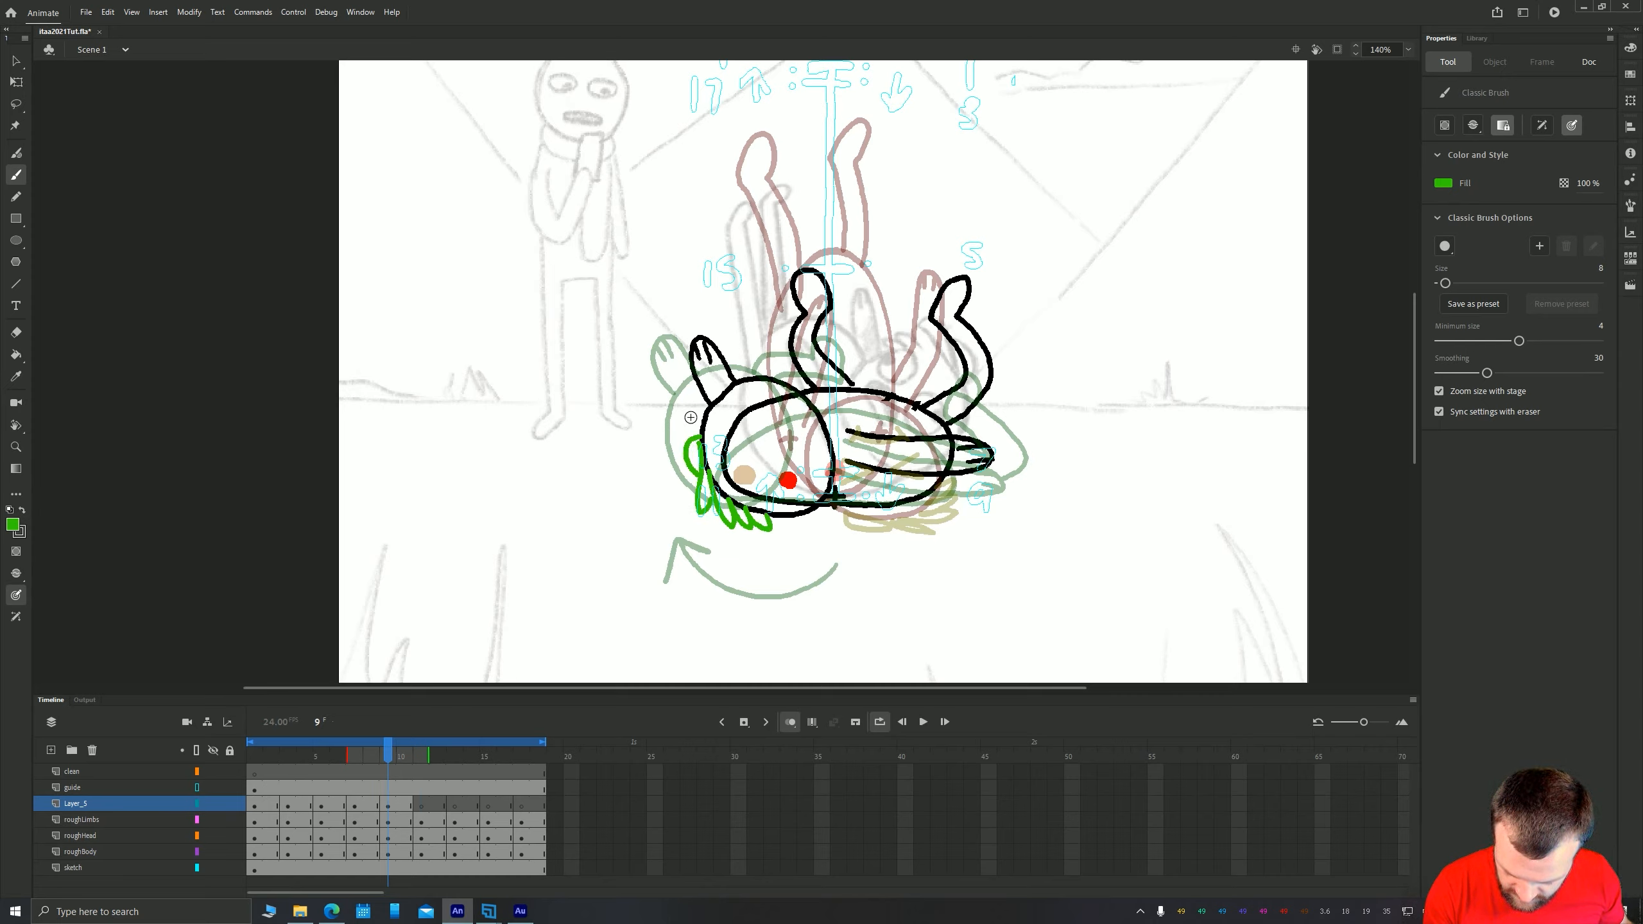
mouse_move(738, 443)
mouse_down()
mouse_move(742, 403)
mouse_move(715, 429)
mouse_move(753, 433)
mouse_move(733, 464)
mouse_up()
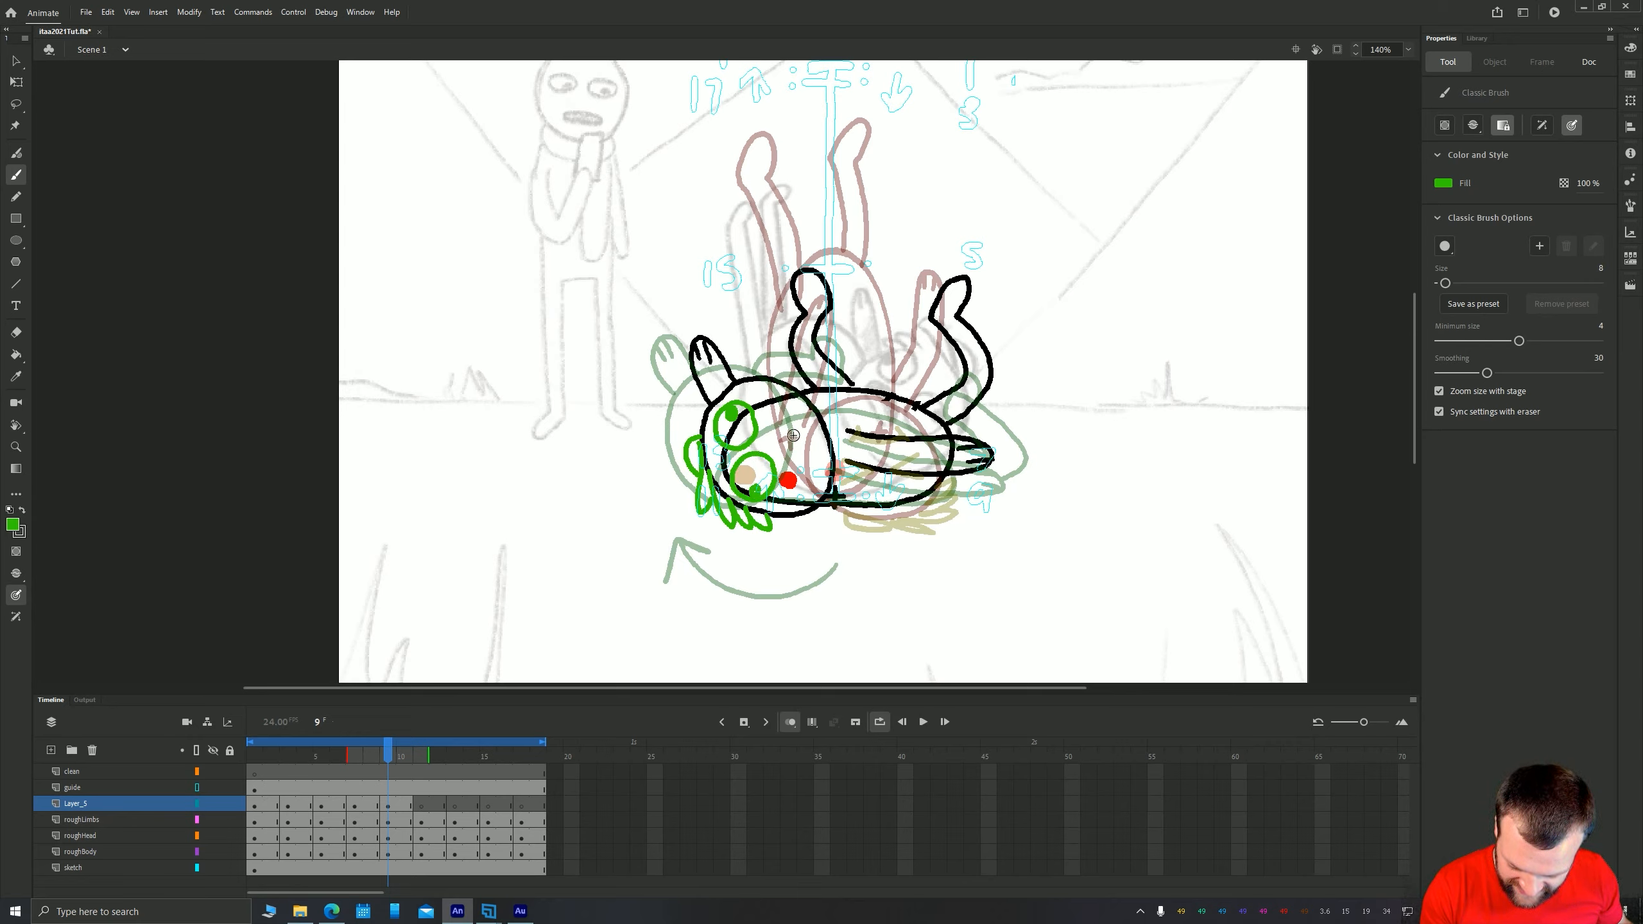
mouse_move(784, 407)
mouse_down()
mouse_move(783, 465)
mouse_move(804, 453)
mouse_move(791, 406)
mouse_up()
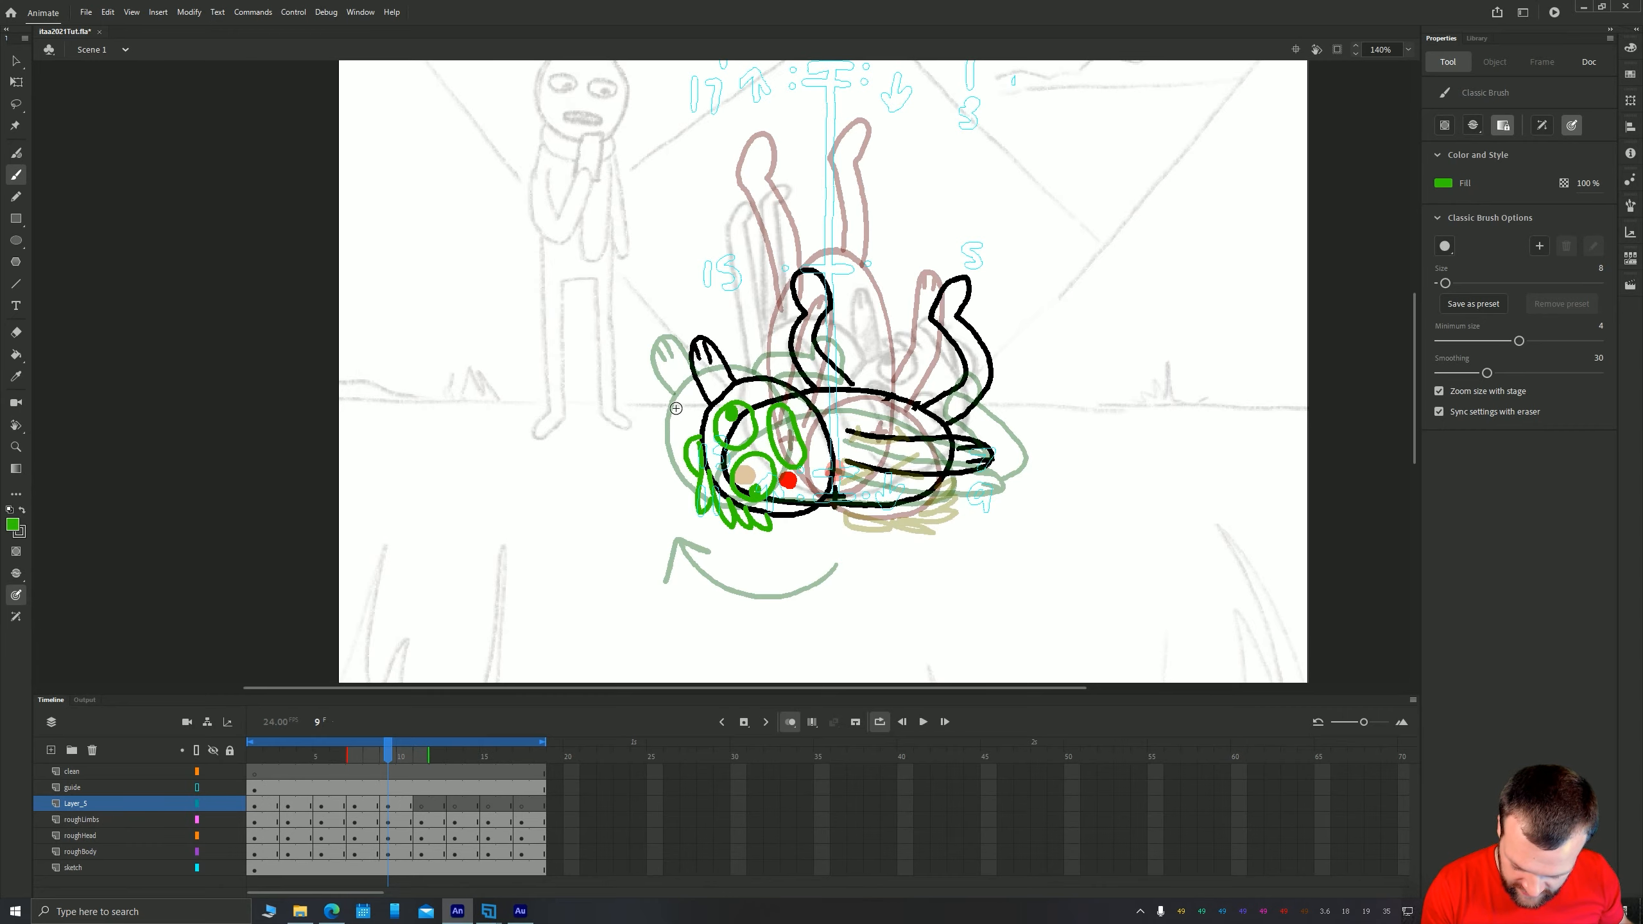
Draw the green eyes, hanging hair with a curved motion arrow, and the mouth on the frame 11 head
key(comma)
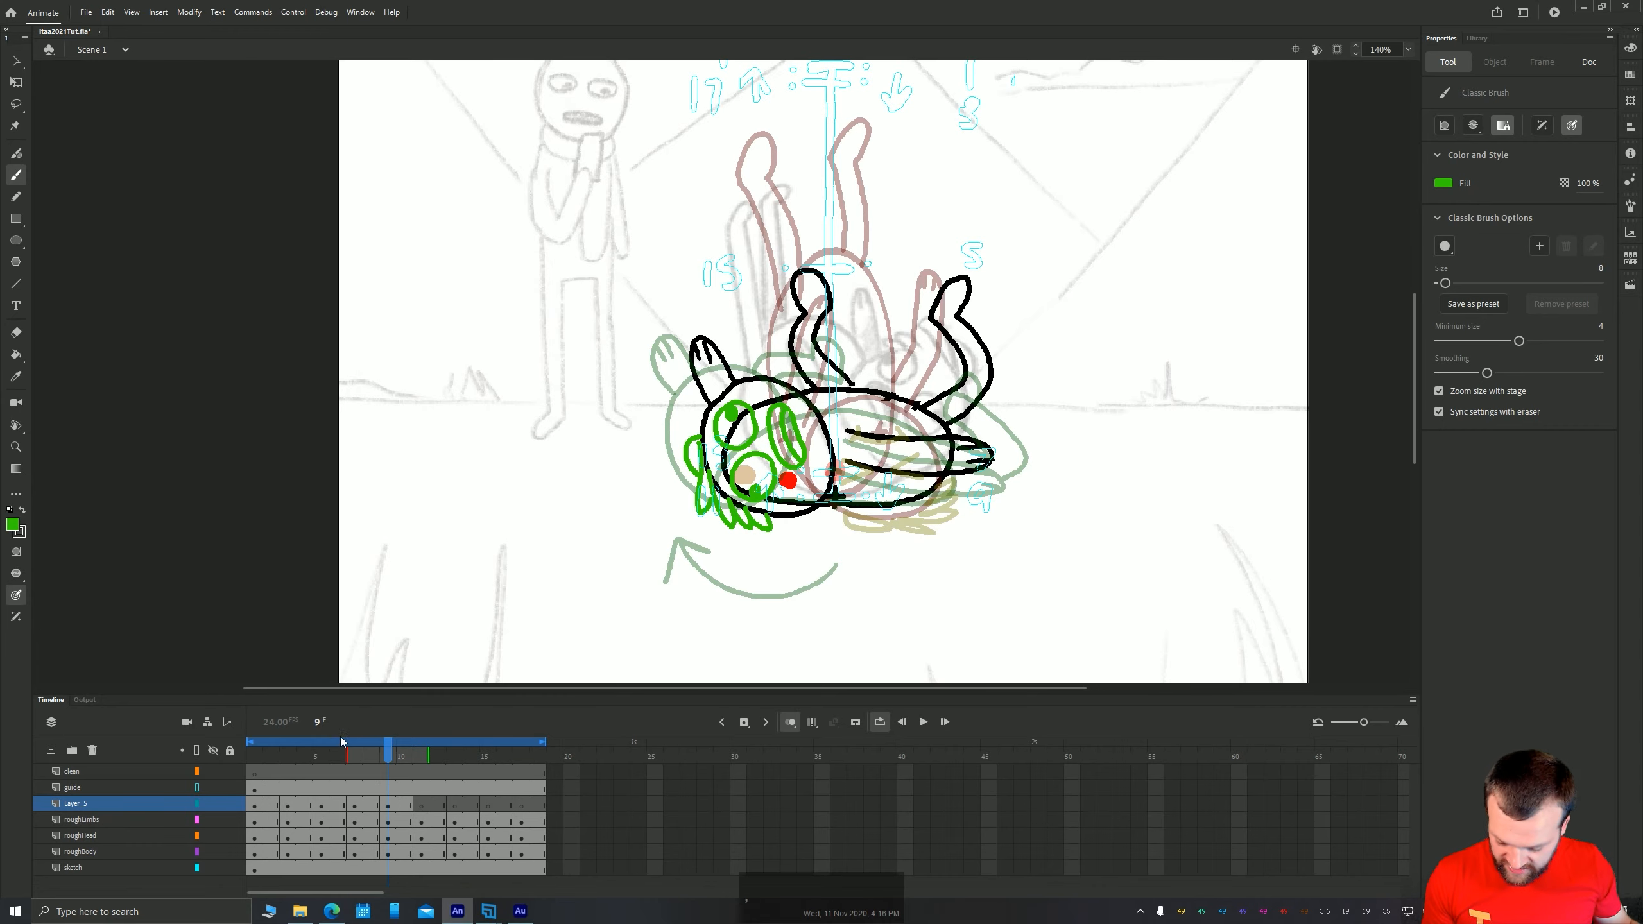
key(period)
key(period)
key(period)
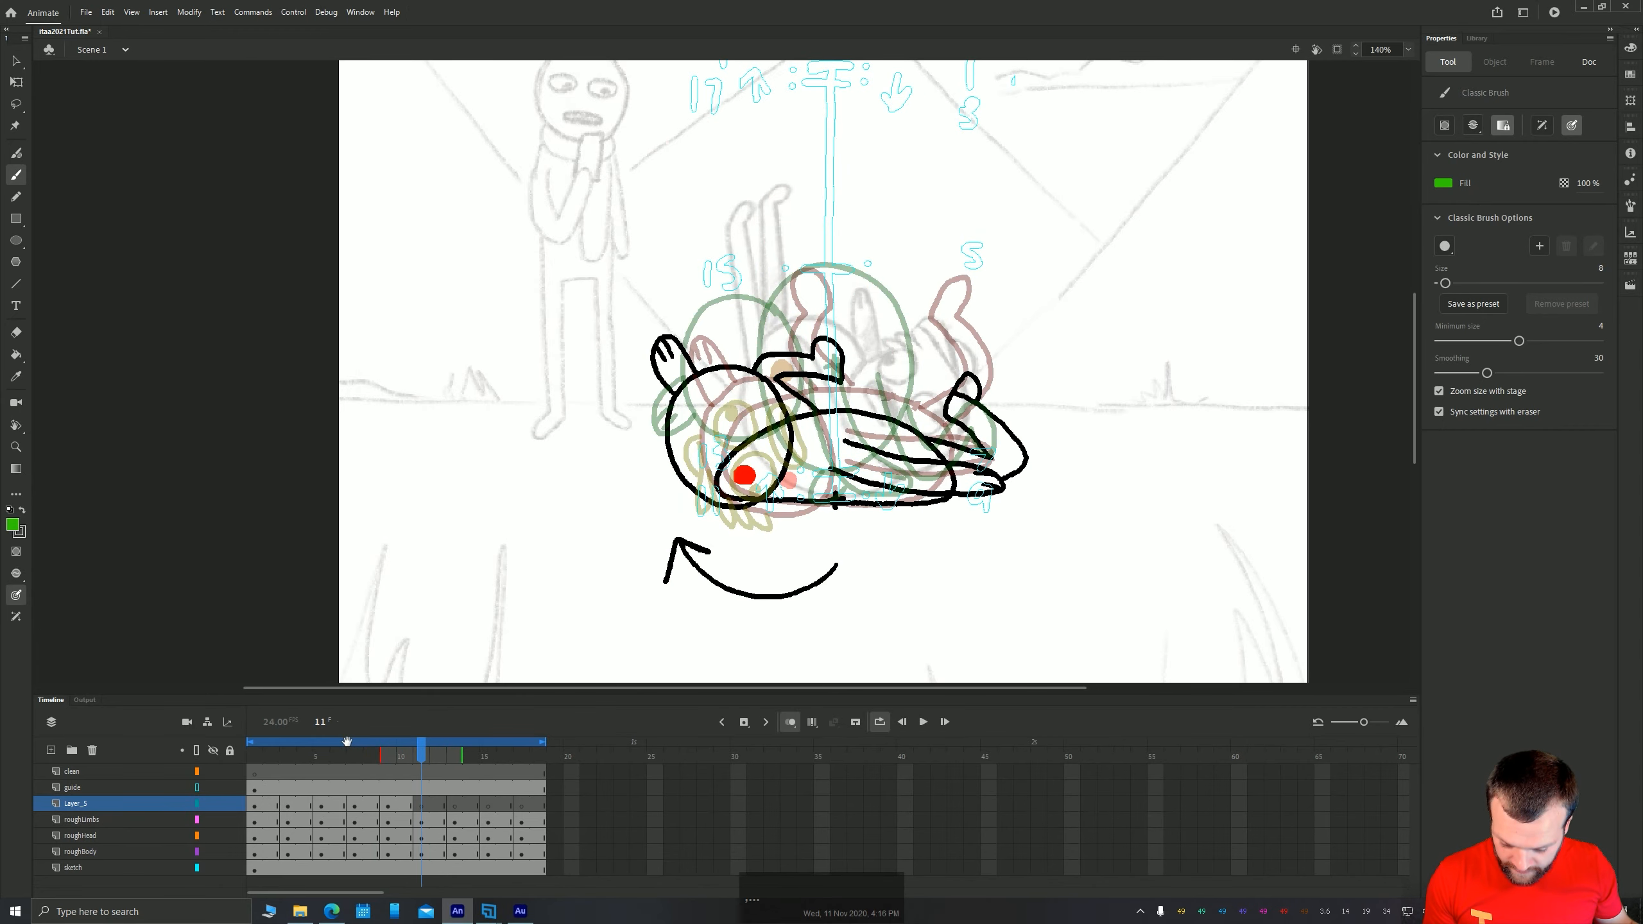
mouse_move(708, 413)
mouse_down()
mouse_move(711, 374)
mouse_move(688, 420)
mouse_move(714, 379)
mouse_up()
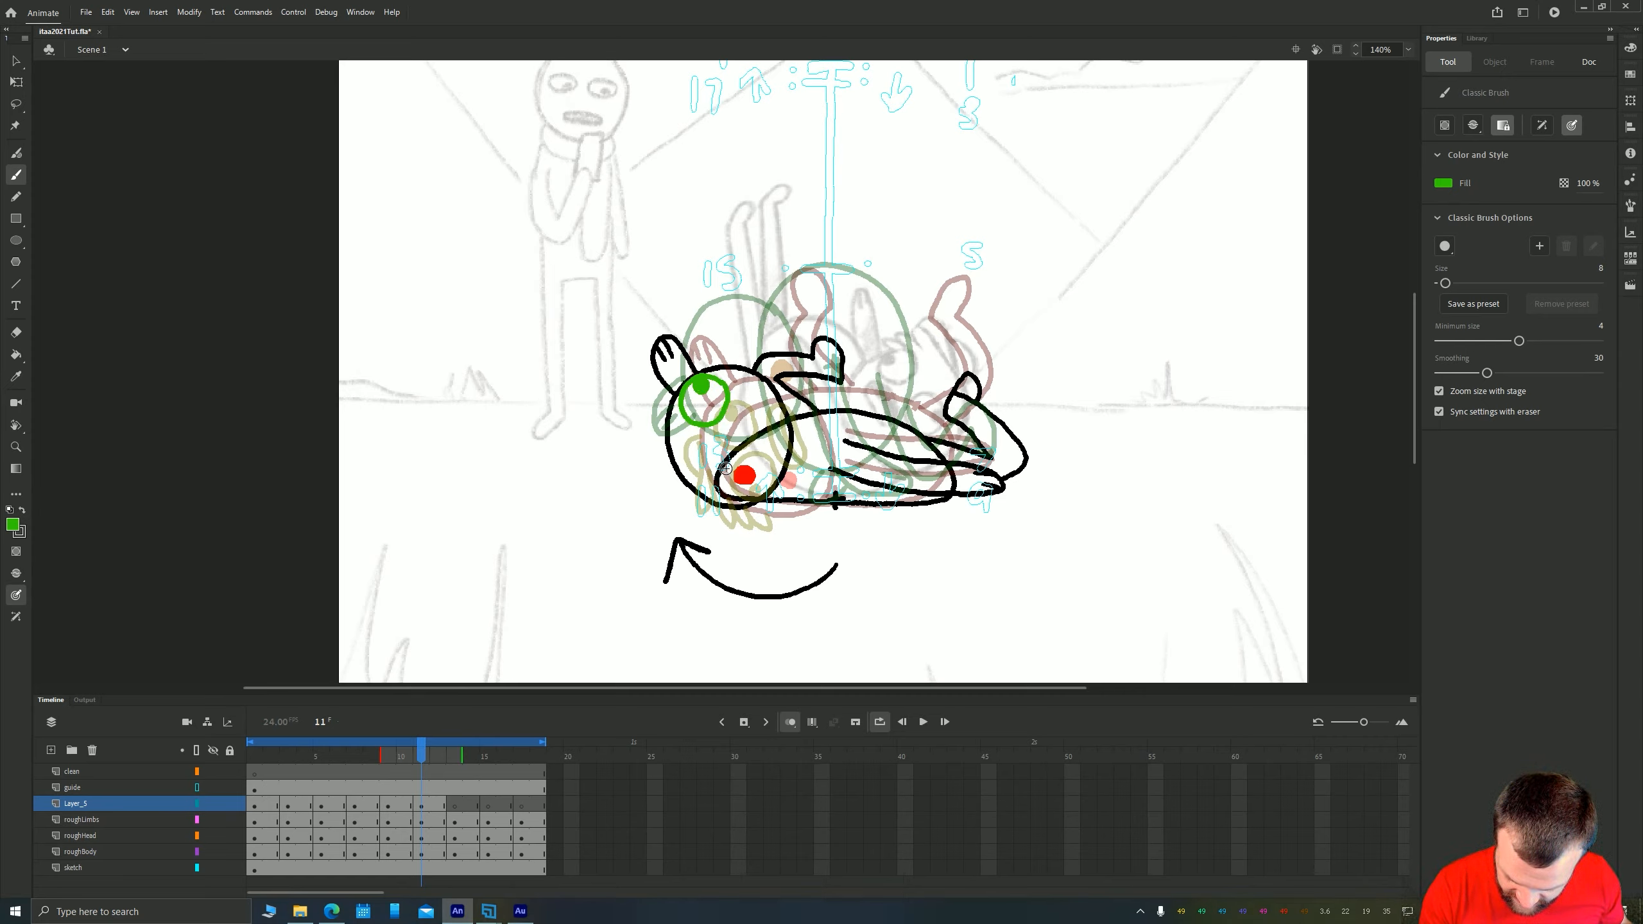
mouse_move(732, 454)
mouse_down()
mouse_move(712, 480)
mouse_move(731, 476)
mouse_up()
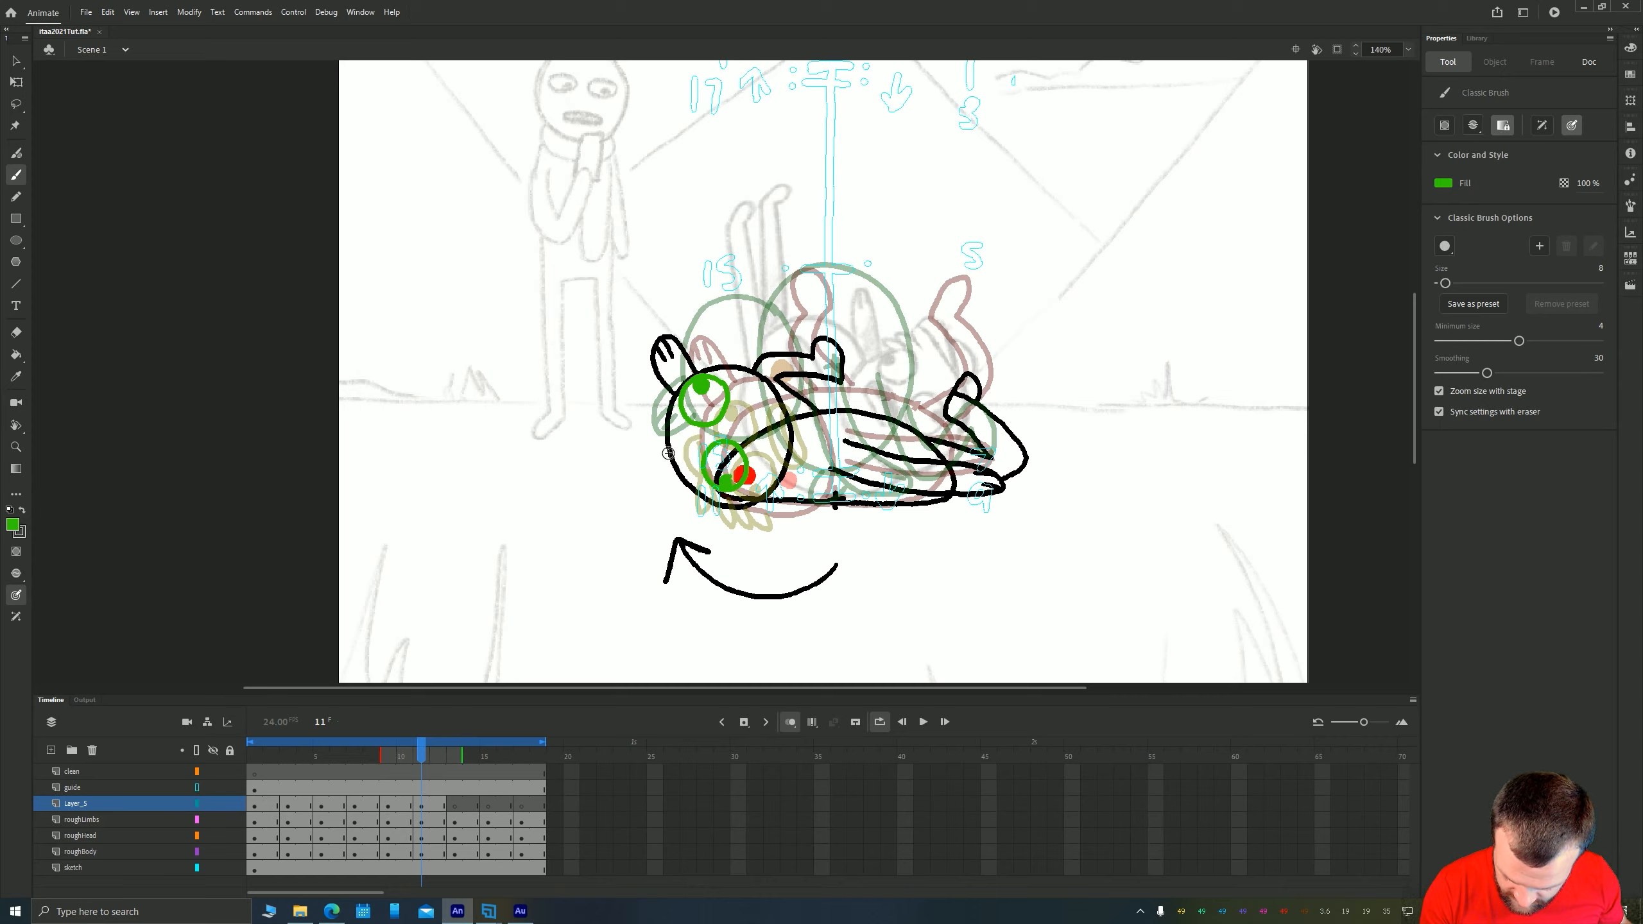
mouse_move(665, 429)
mouse_down()
mouse_move(643, 455)
mouse_move(670, 505)
mouse_move(681, 477)
mouse_move(690, 518)
mouse_move(715, 519)
mouse_move(638, 495)
mouse_move(667, 532)
mouse_up()
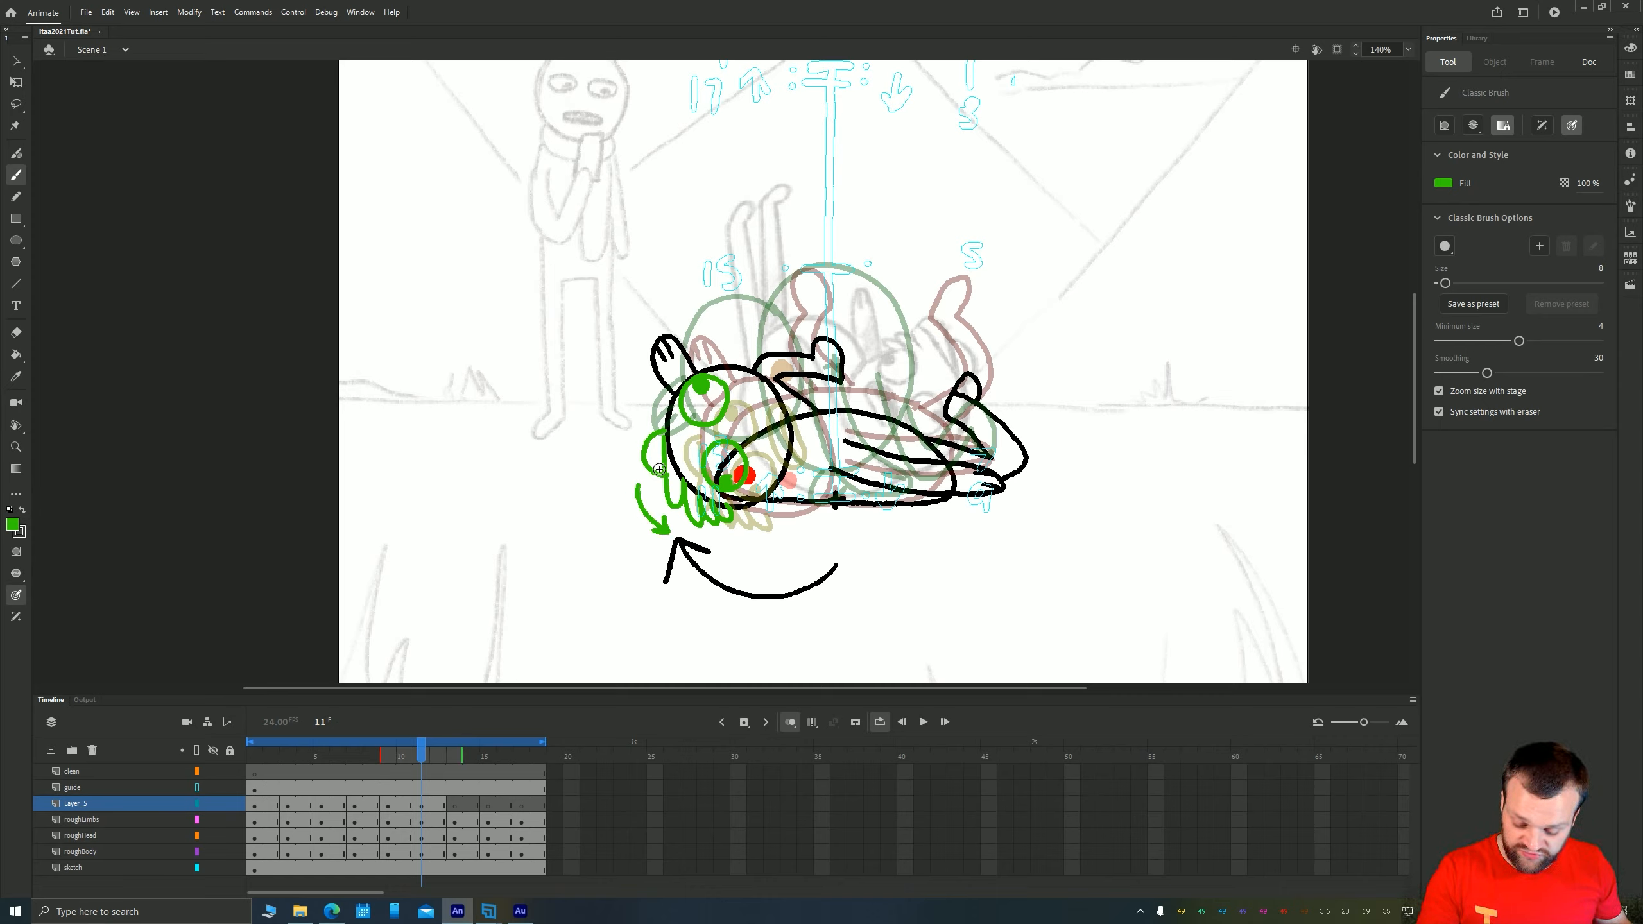
drag(749, 409, 771, 447)
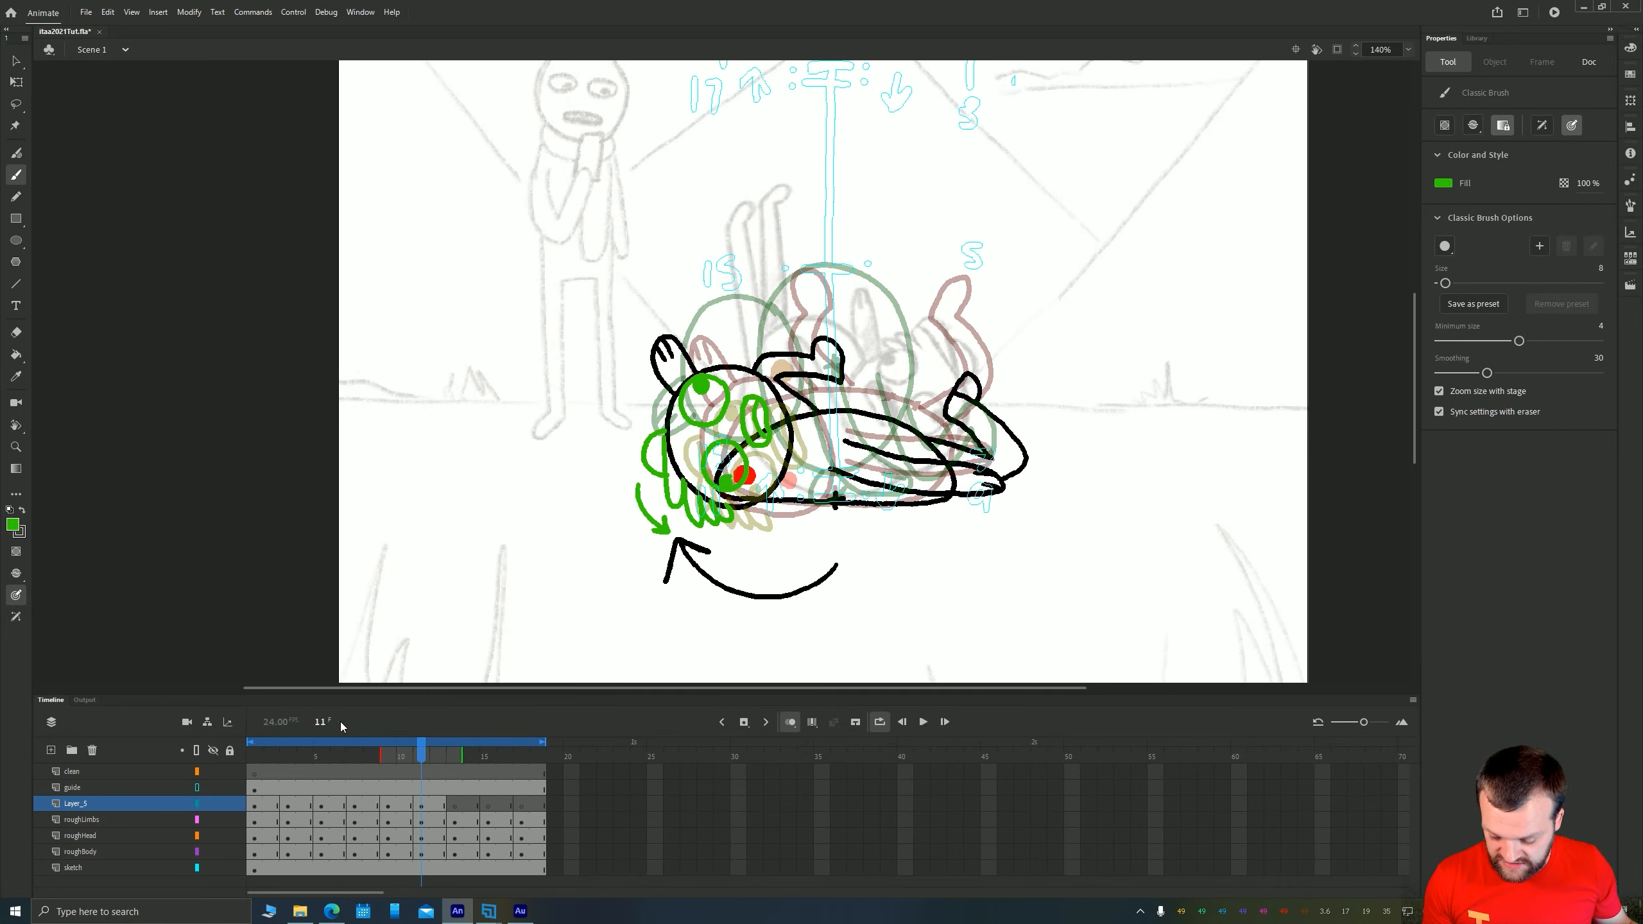
Draw the green eyes, hair tufts and open mouth on the downturned frame 13 head
key(period)
key(period)
key(space)
drag(594, 374, 638, 387)
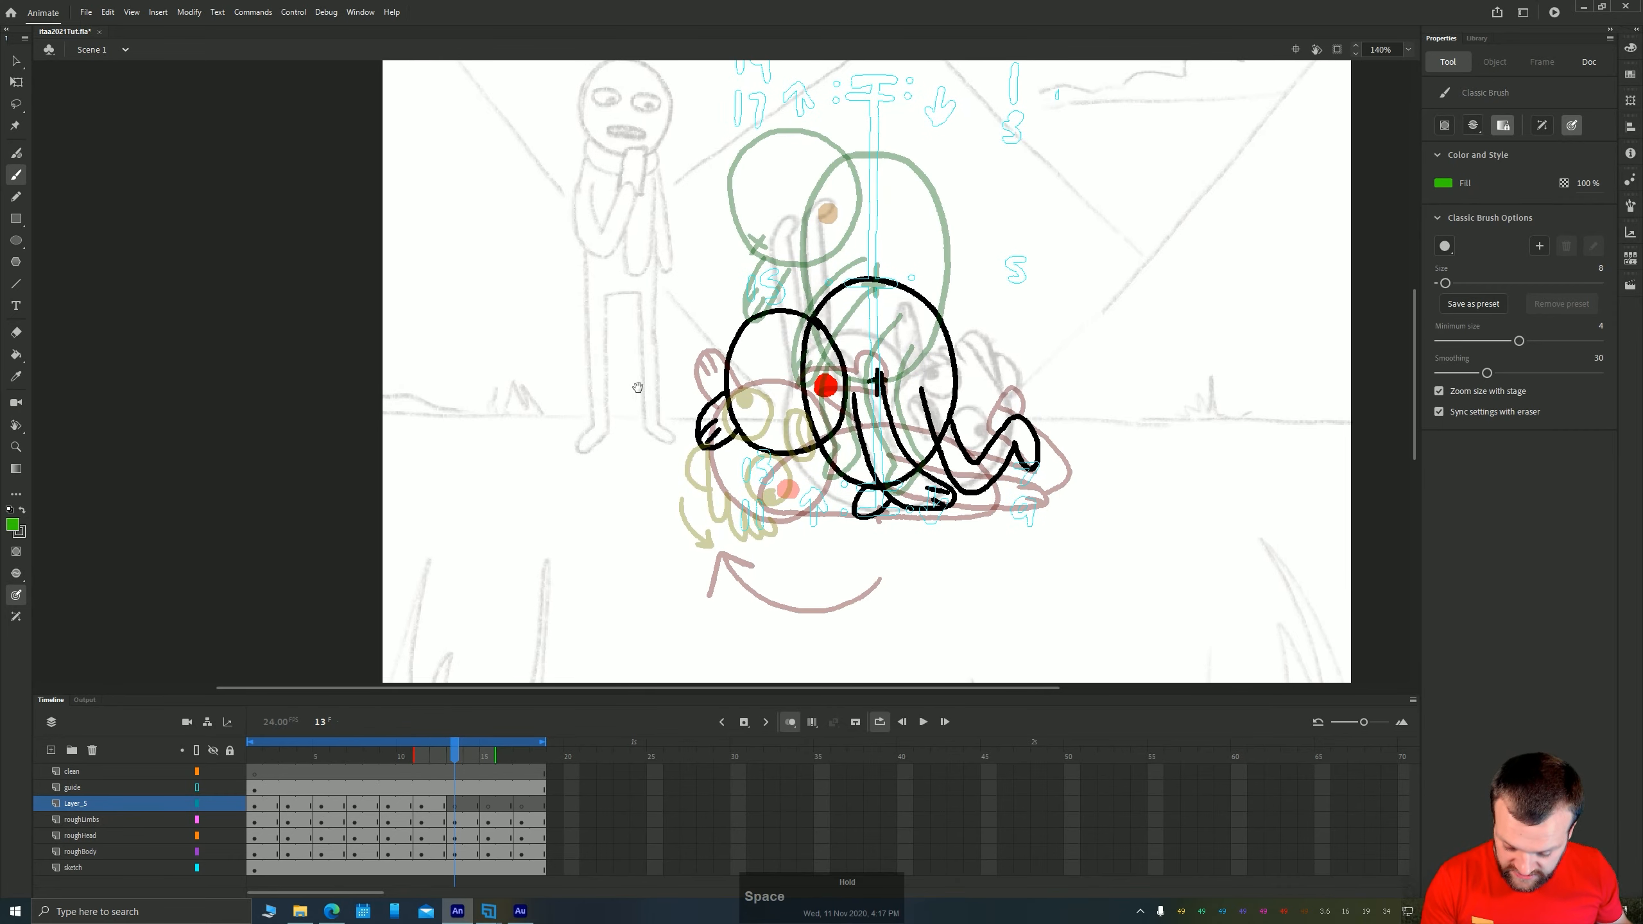
mouse_move(783, 330)
mouse_down()
mouse_move(736, 356)
mouse_move(768, 358)
mouse_move(734, 352)
mouse_move(768, 359)
mouse_move(712, 381)
mouse_up()
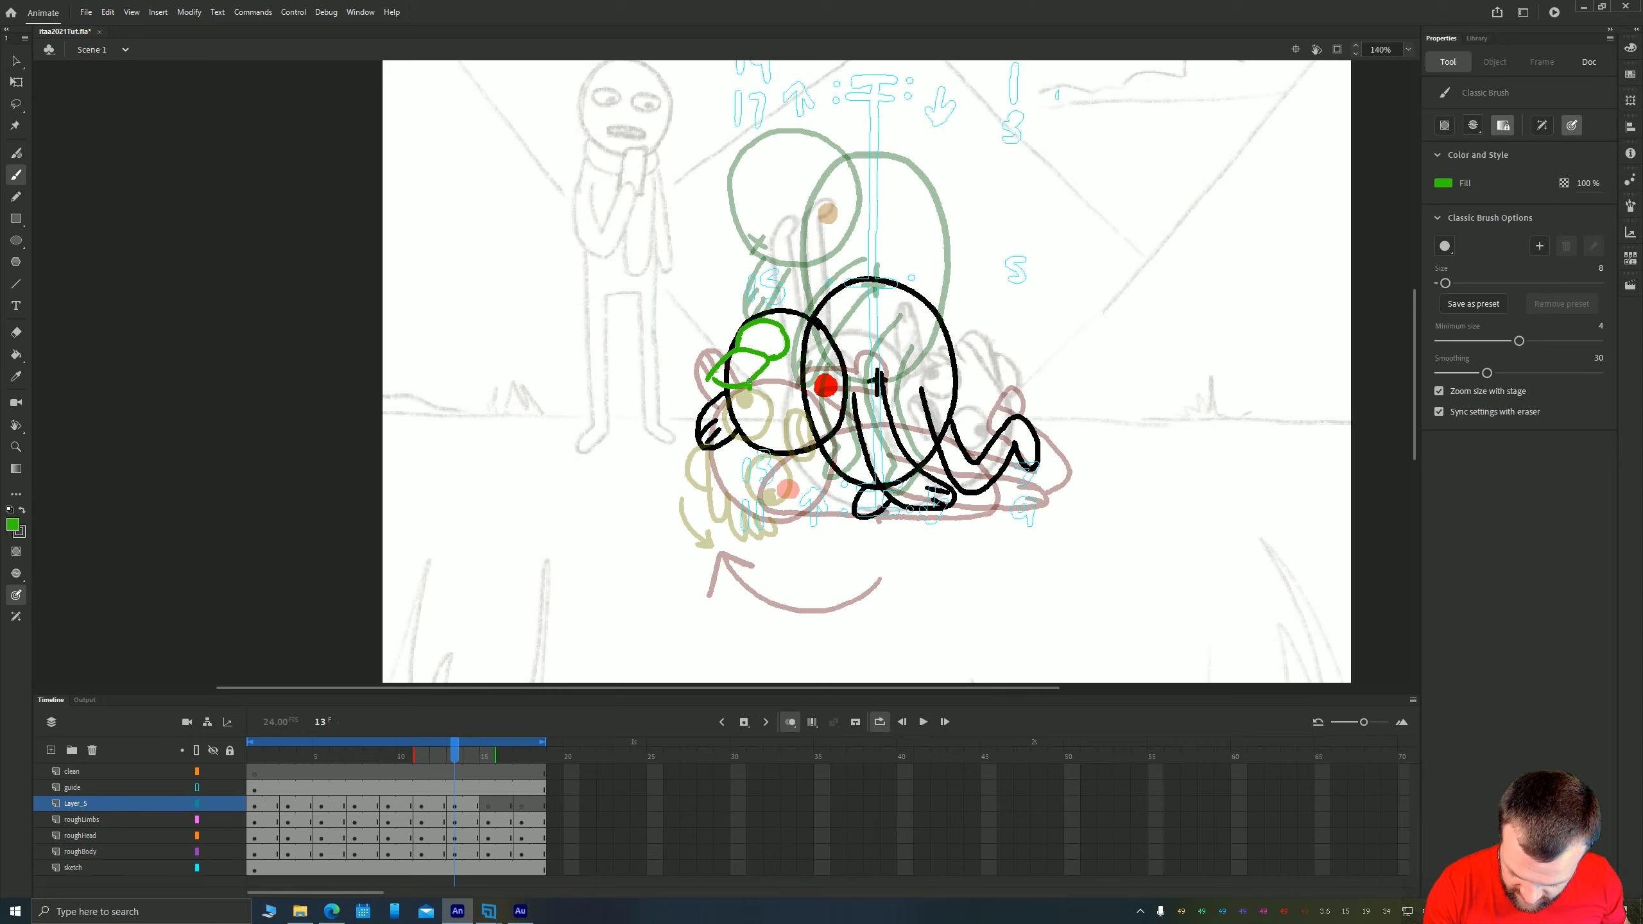
mouse_move(772, 383)
mouse_down()
mouse_move(794, 419)
mouse_move(774, 380)
mouse_up()
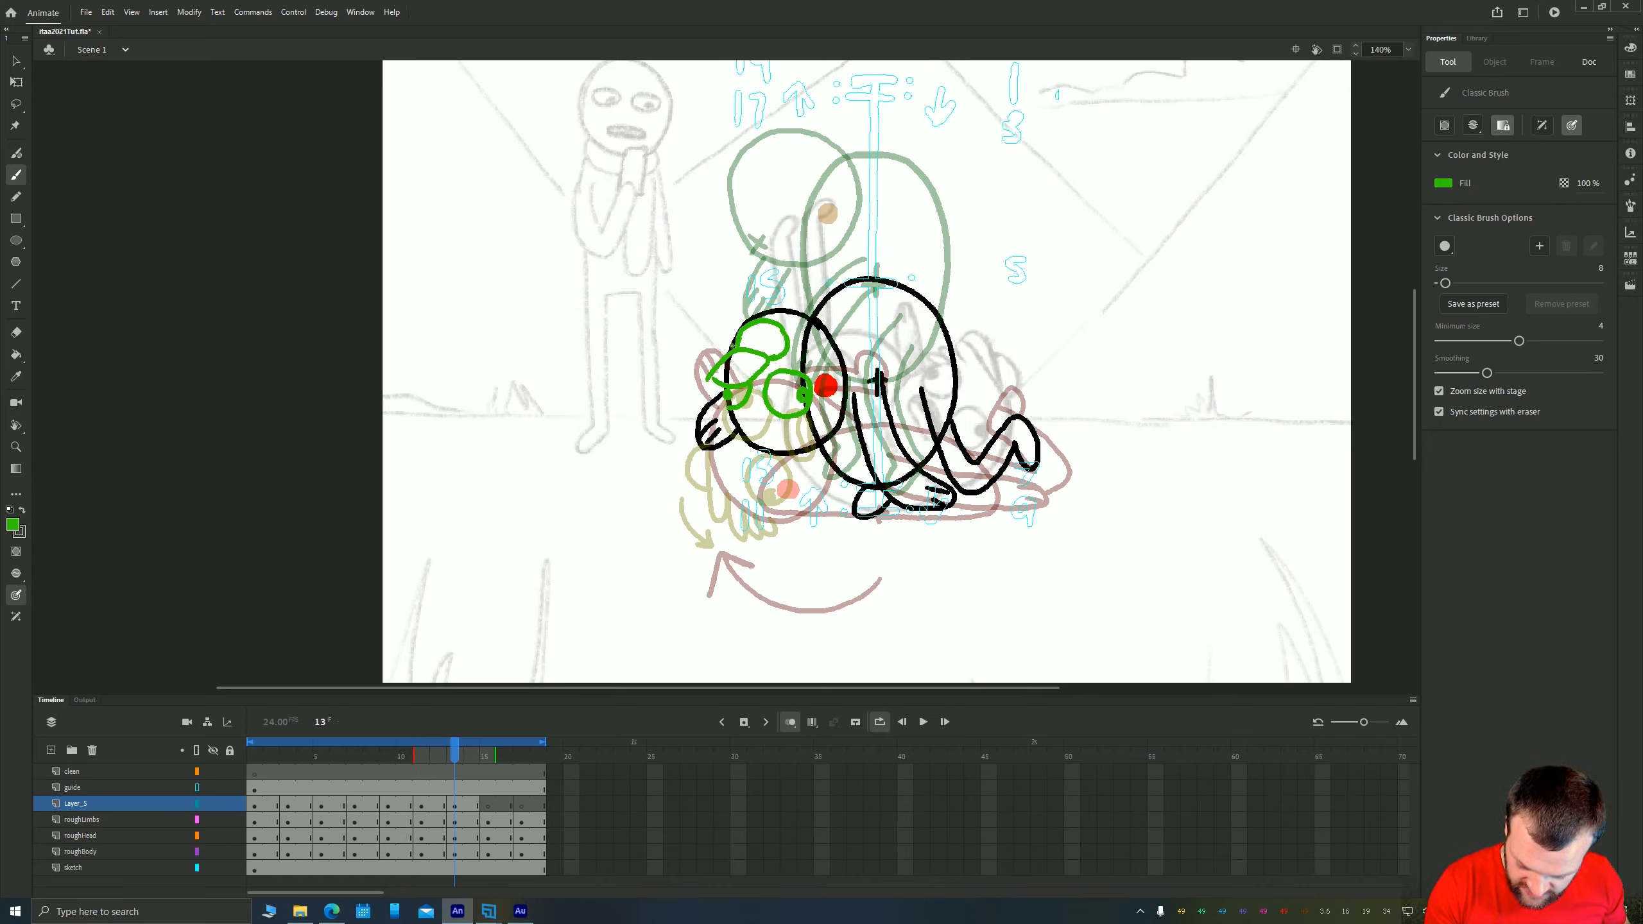
mouse_move(732, 342)
mouse_down()
mouse_move(699, 355)
mouse_move(714, 360)
mouse_move(716, 397)
mouse_up()
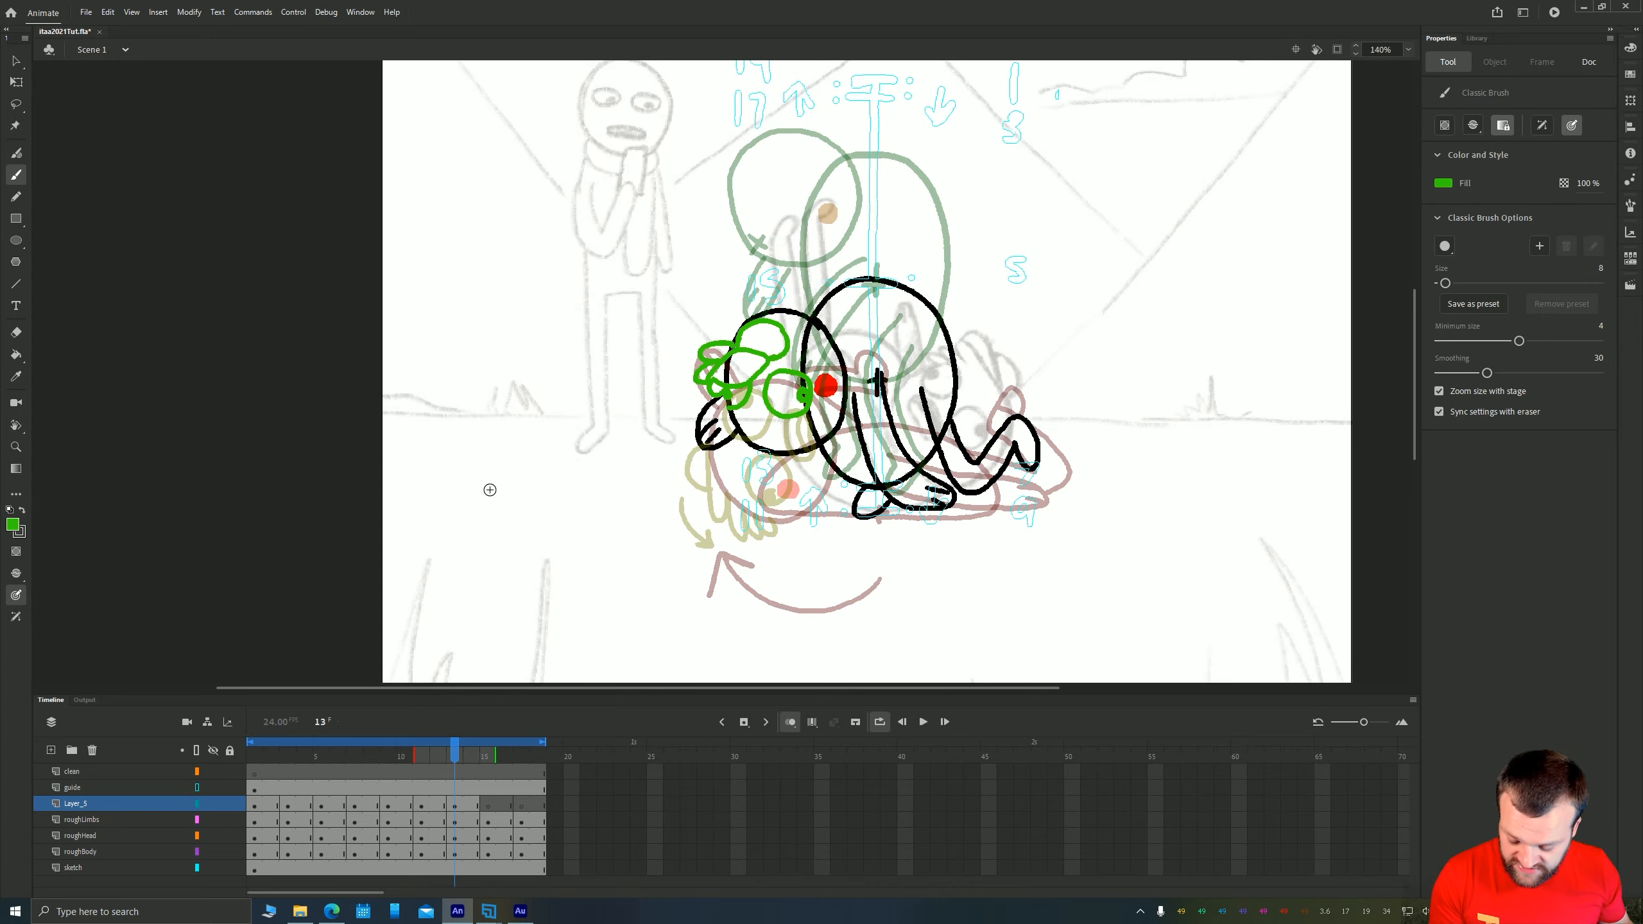
drag(759, 411, 743, 432)
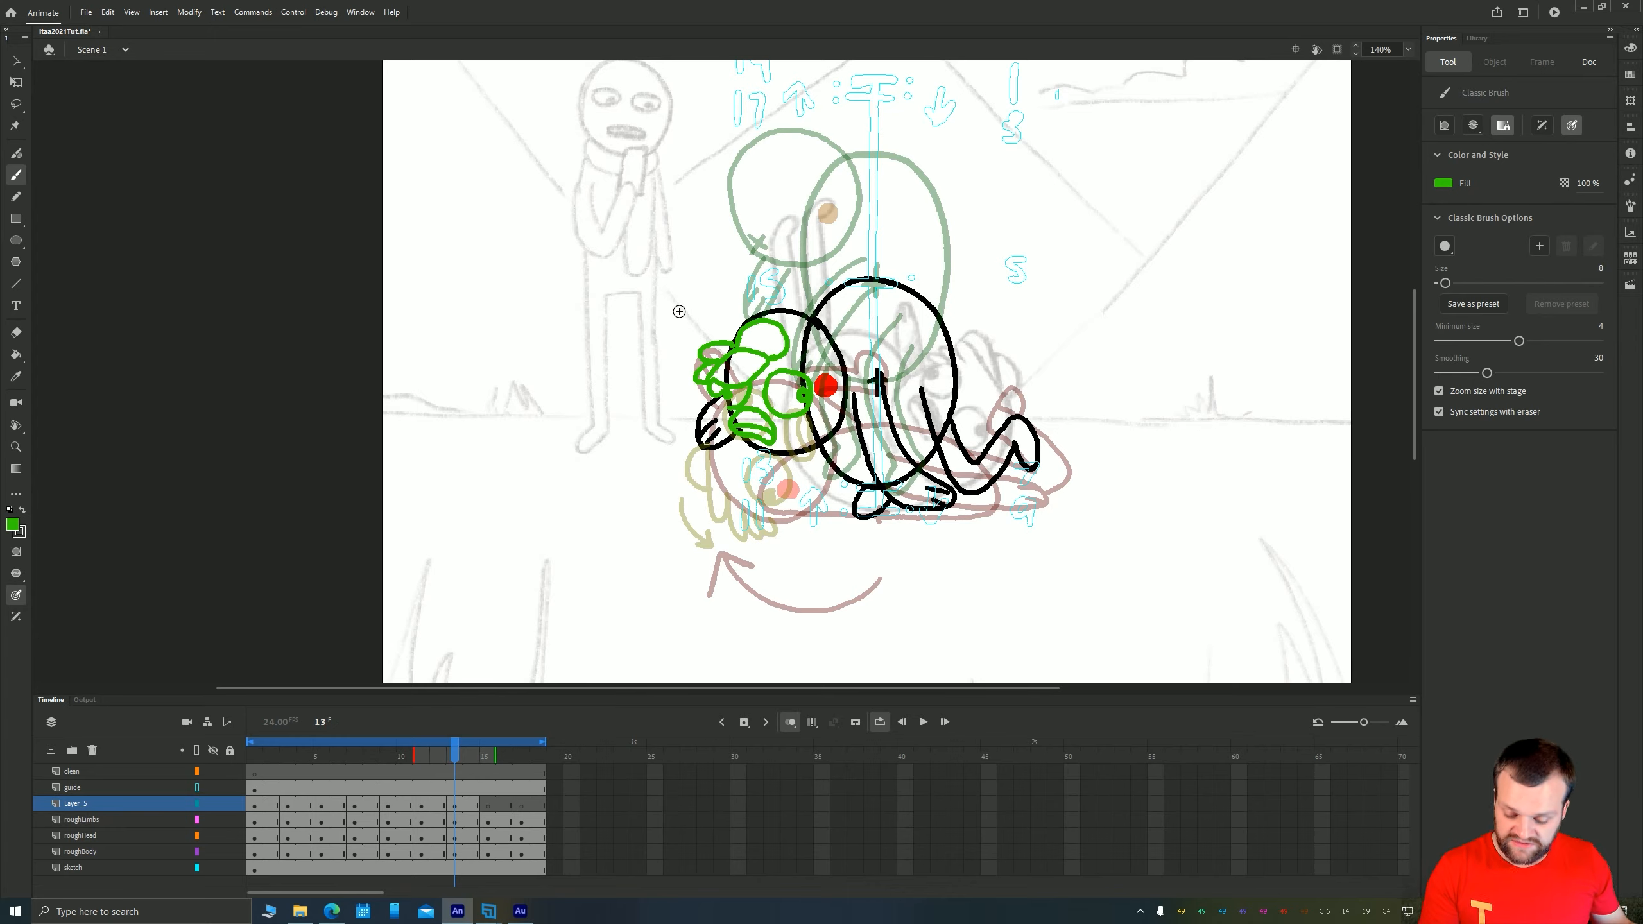
Draw two round eyes with pupils, a mouth and flattened hair in green on the frame 15 head
key(space)
drag(533, 302, 569, 390)
key(period)
key(period)
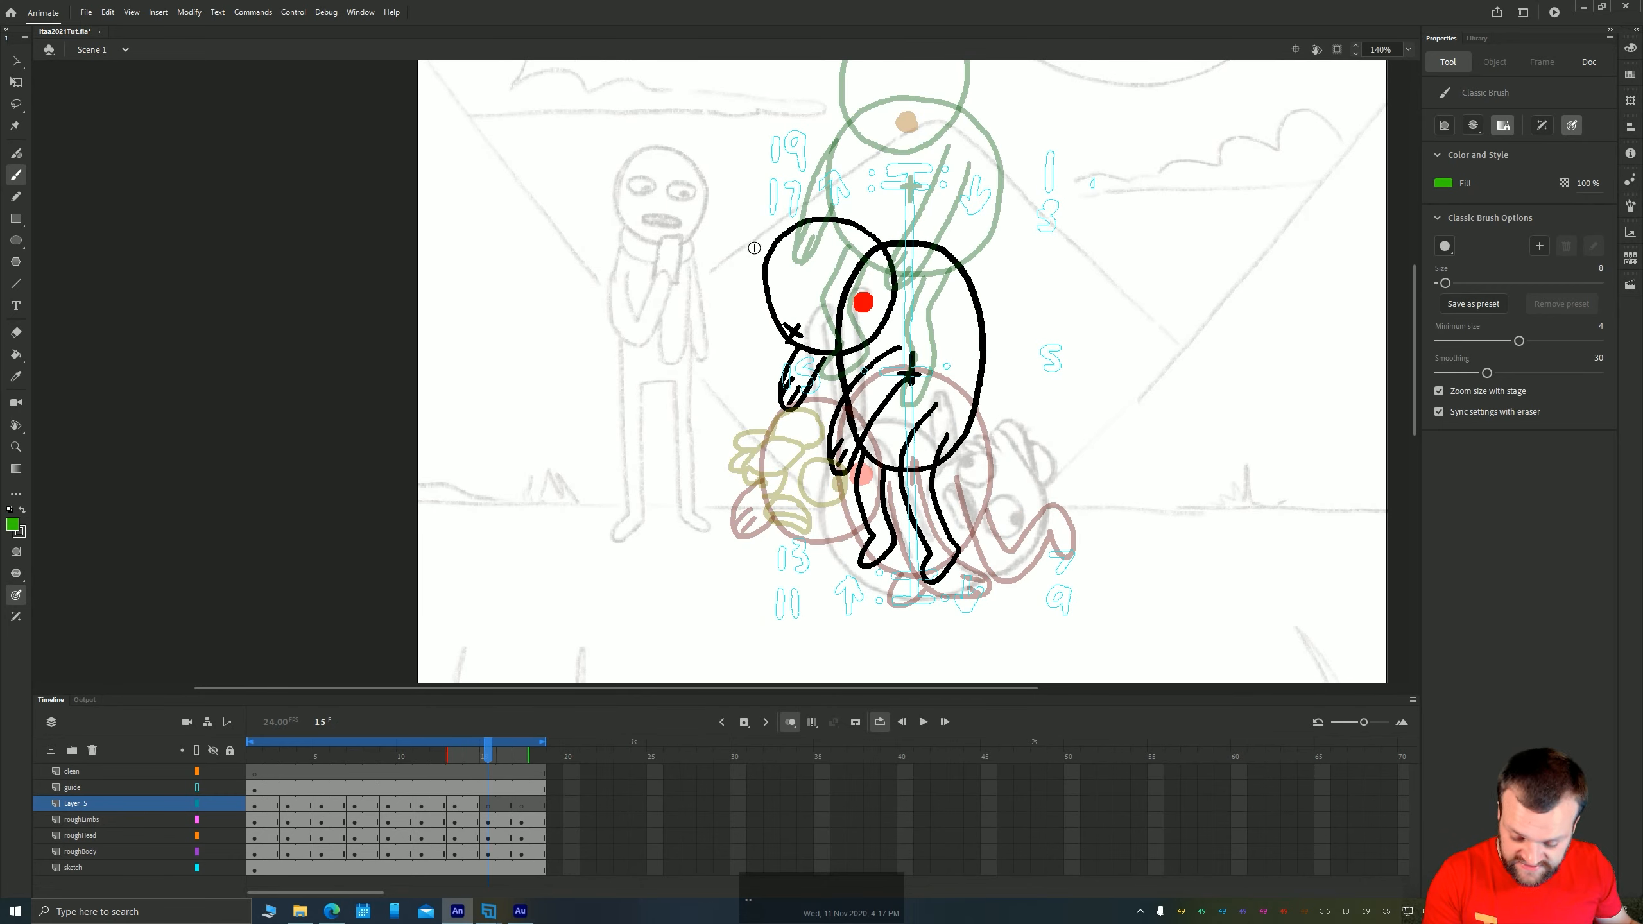
mouse_move(852, 222)
mouse_down()
mouse_move(768, 213)
mouse_move(845, 233)
mouse_move(752, 240)
mouse_move(832, 230)
mouse_move(844, 269)
mouse_move(792, 257)
mouse_move(767, 280)
mouse_move(814, 328)
mouse_move(790, 304)
mouse_move(818, 320)
mouse_move(779, 320)
mouse_up()
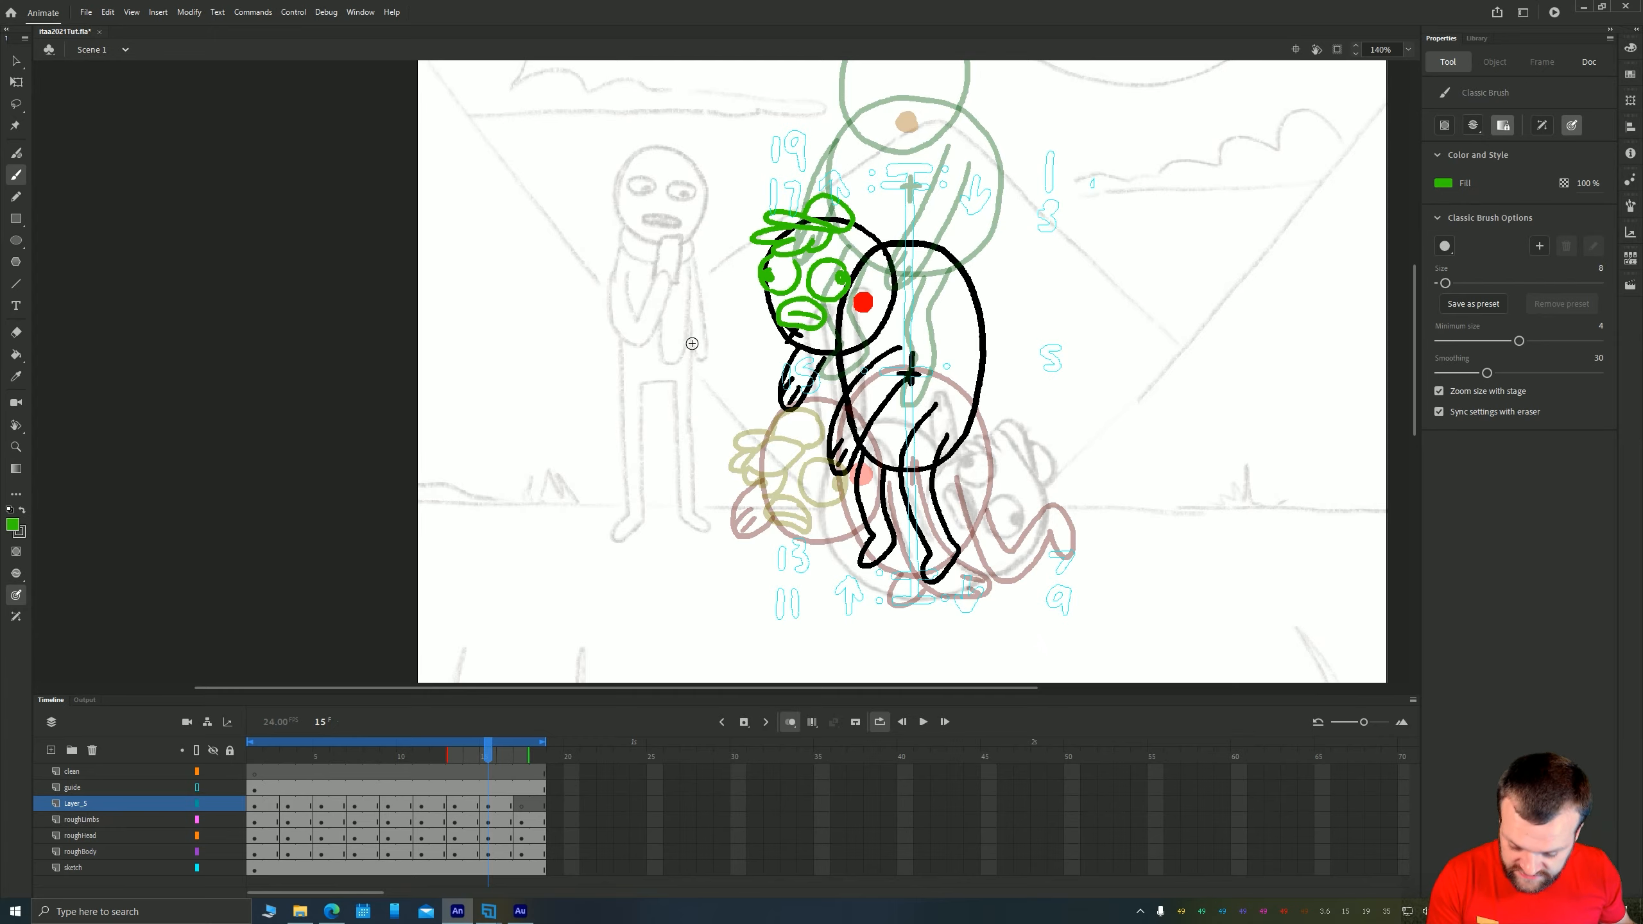
Copy frame 1 of the face, limbs, head and body layers to frame 19, and return to the face layer's frame 17 with the Classic Brush
key(space)
drag(553, 288, 545, 429)
key(period)
key(period)
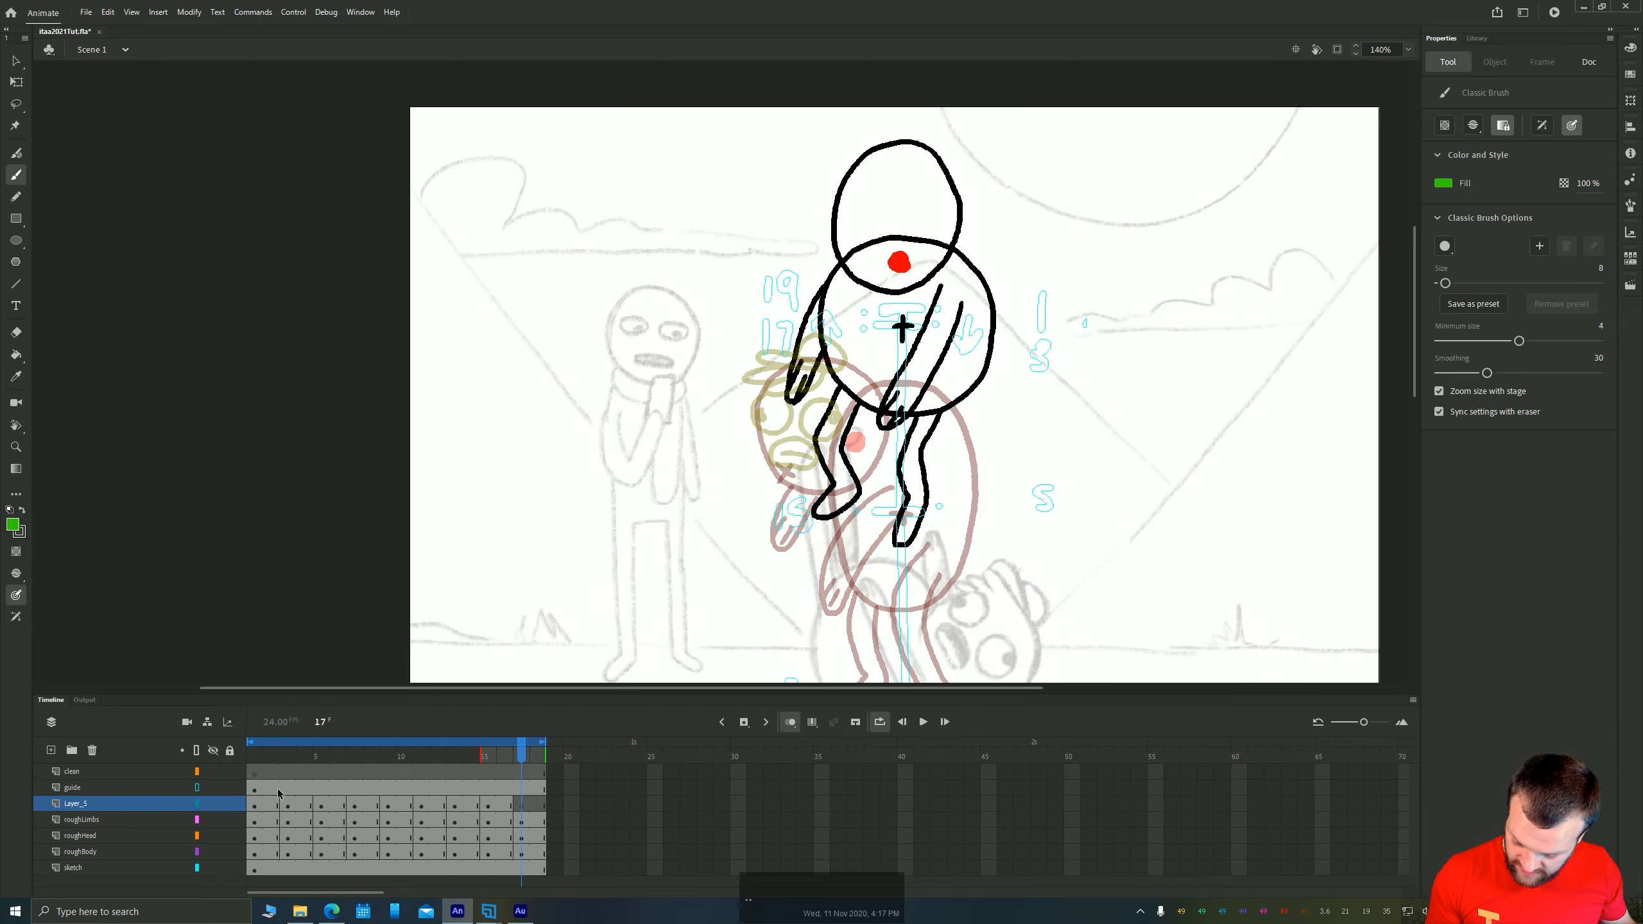
click(255, 806)
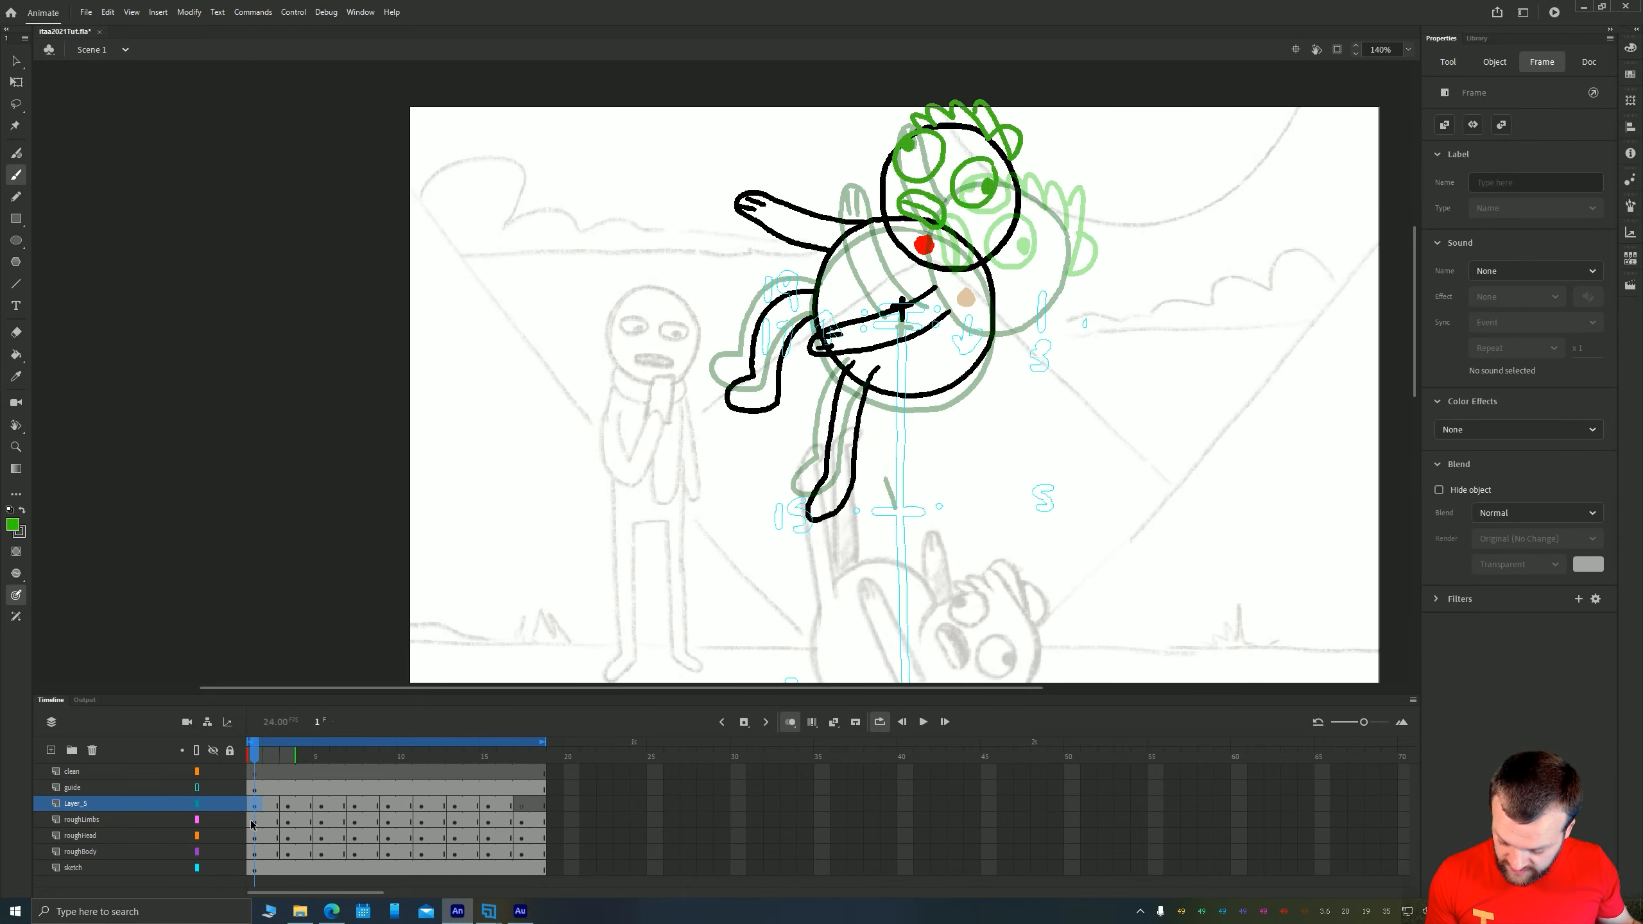
drag(252, 825, 555, 833)
click(521, 806)
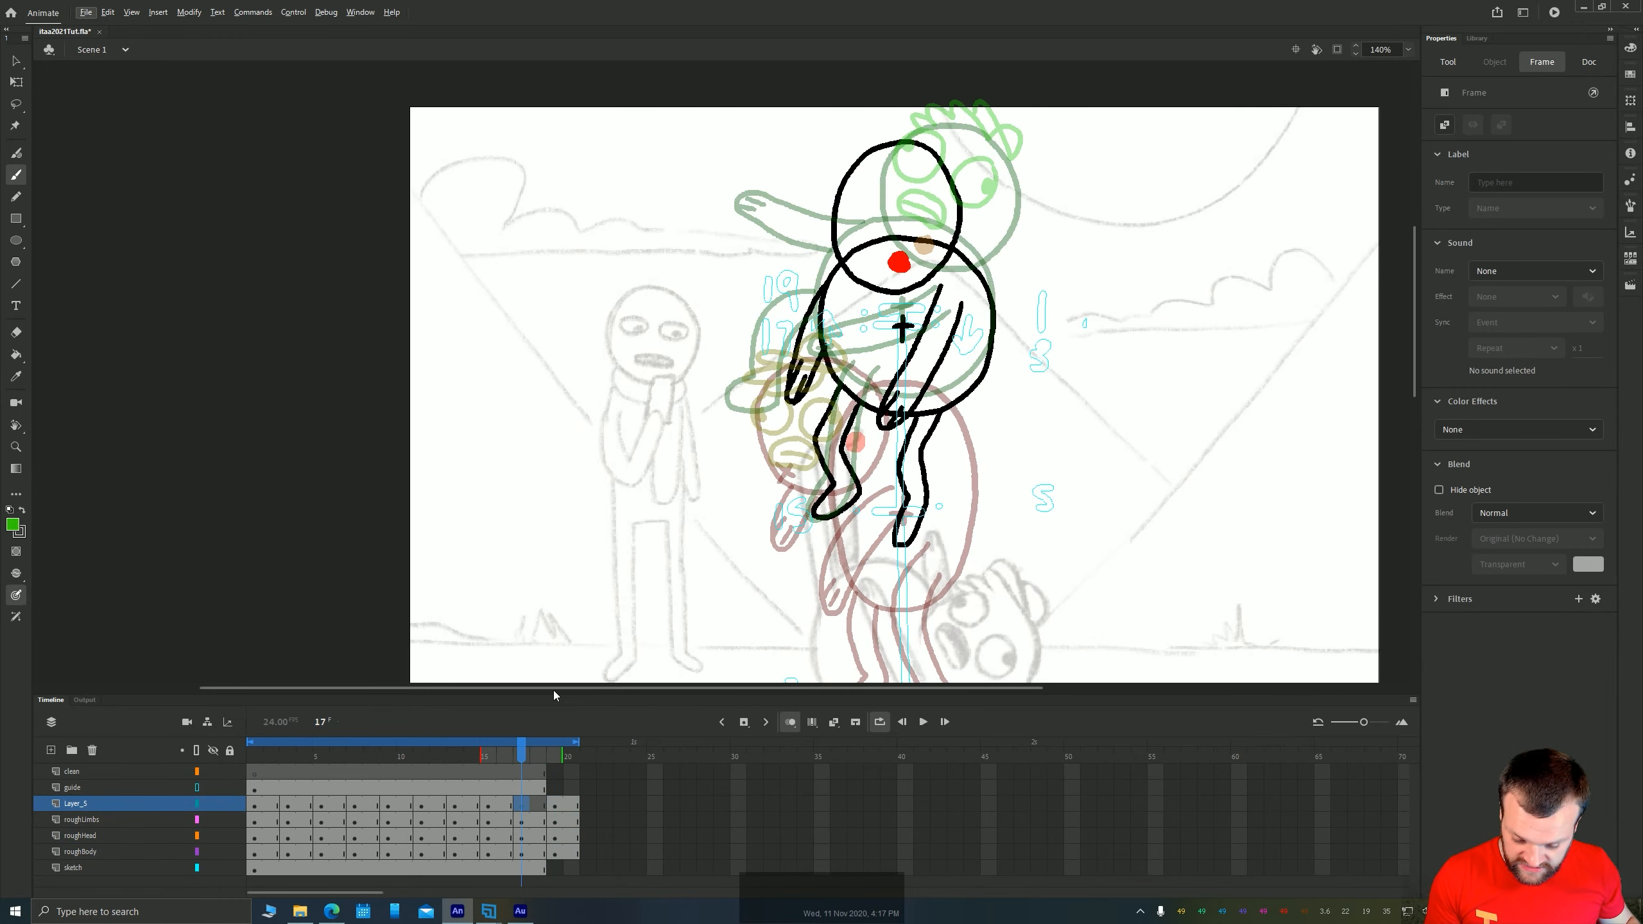
key(b)
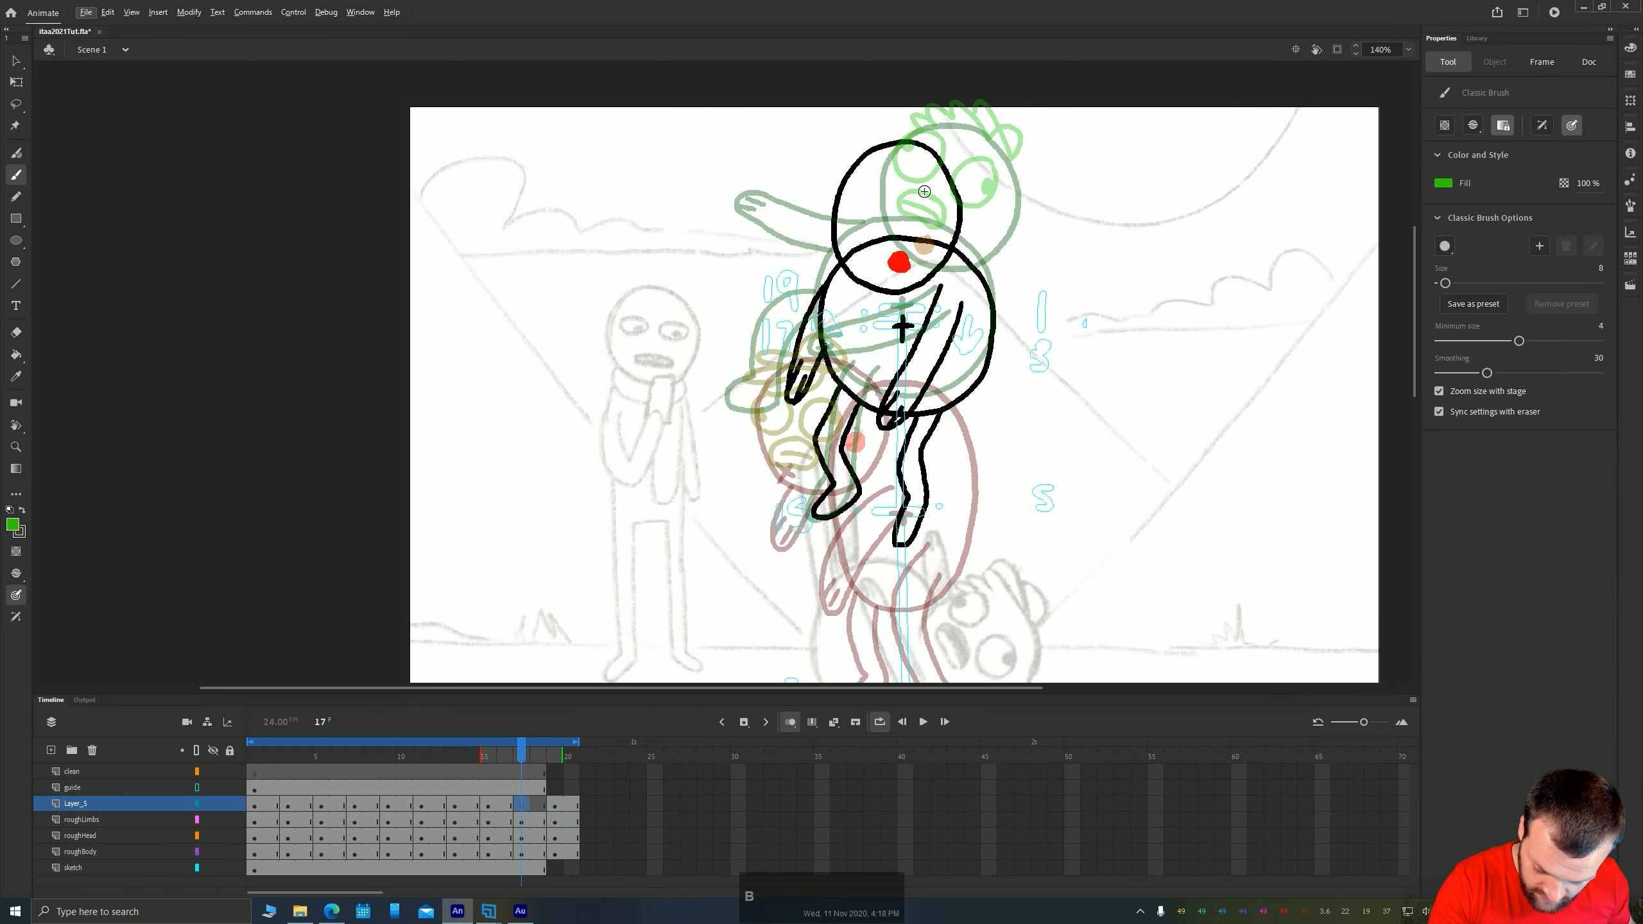
Draw the green eyes, hair tufts and mouth on the frame 17 head, and advance to frame 19
mouse_move(922, 188)
mouse_down()
mouse_move(902, 228)
mouse_move(918, 202)
mouse_move(838, 193)
mouse_move(858, 172)
mouse_move(944, 161)
mouse_move(880, 130)
mouse_move(870, 152)
mouse_move(840, 155)
mouse_move(860, 162)
mouse_up()
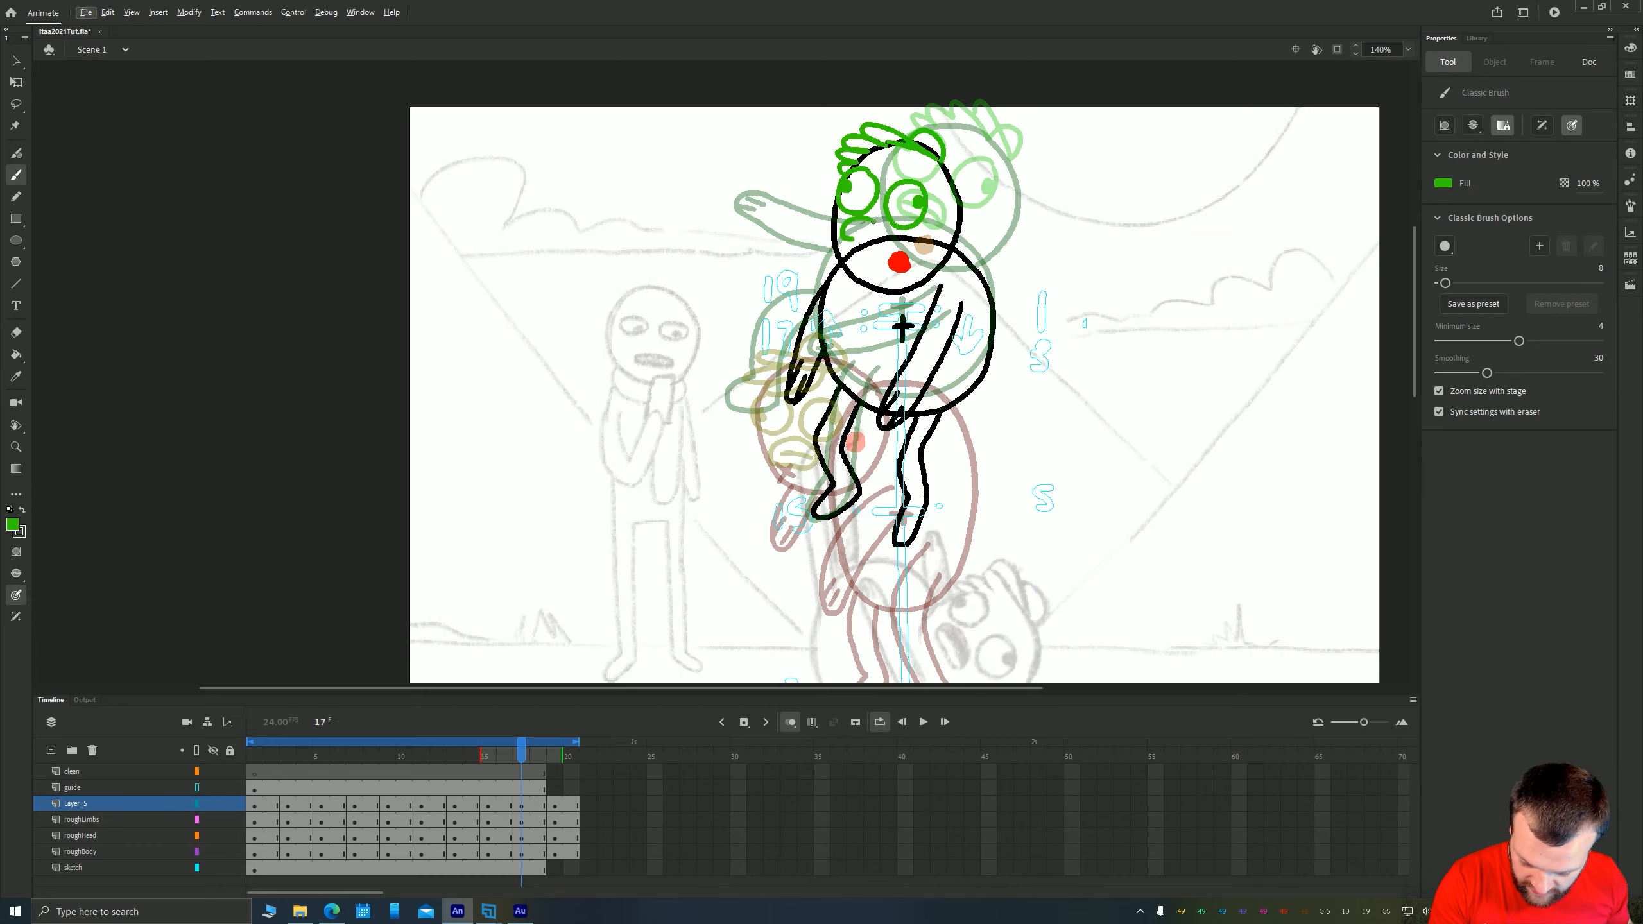
key(period)
key(period)
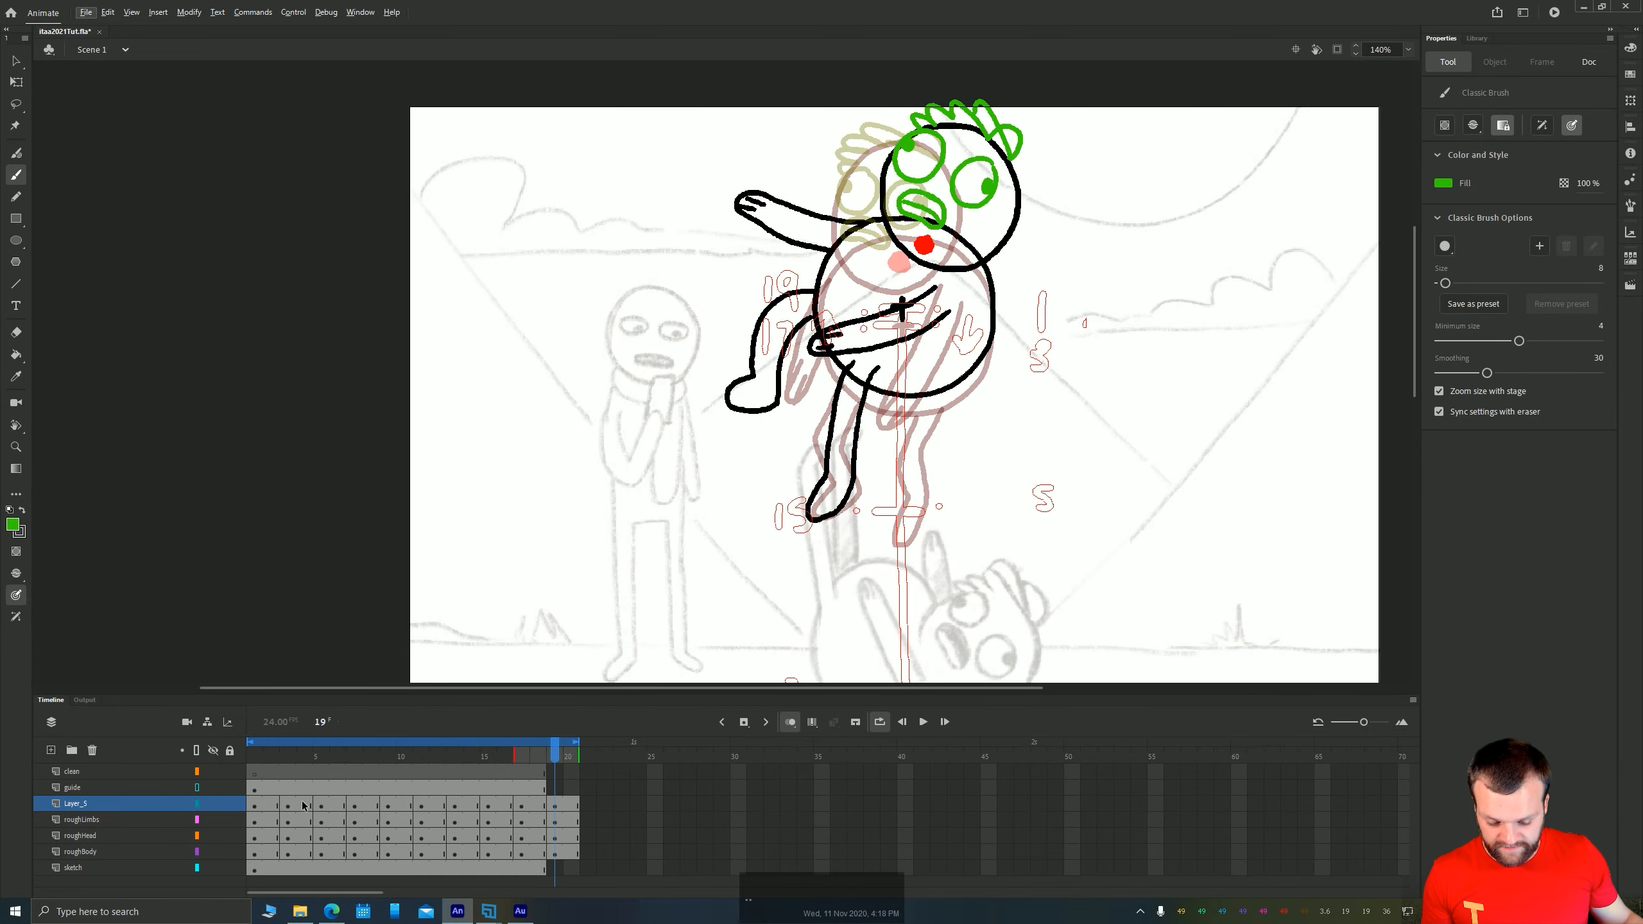
Remove frames 19 and 20 from the guide, face, limbs, head and body layers, and save the file
drag(575, 855, 553, 787)
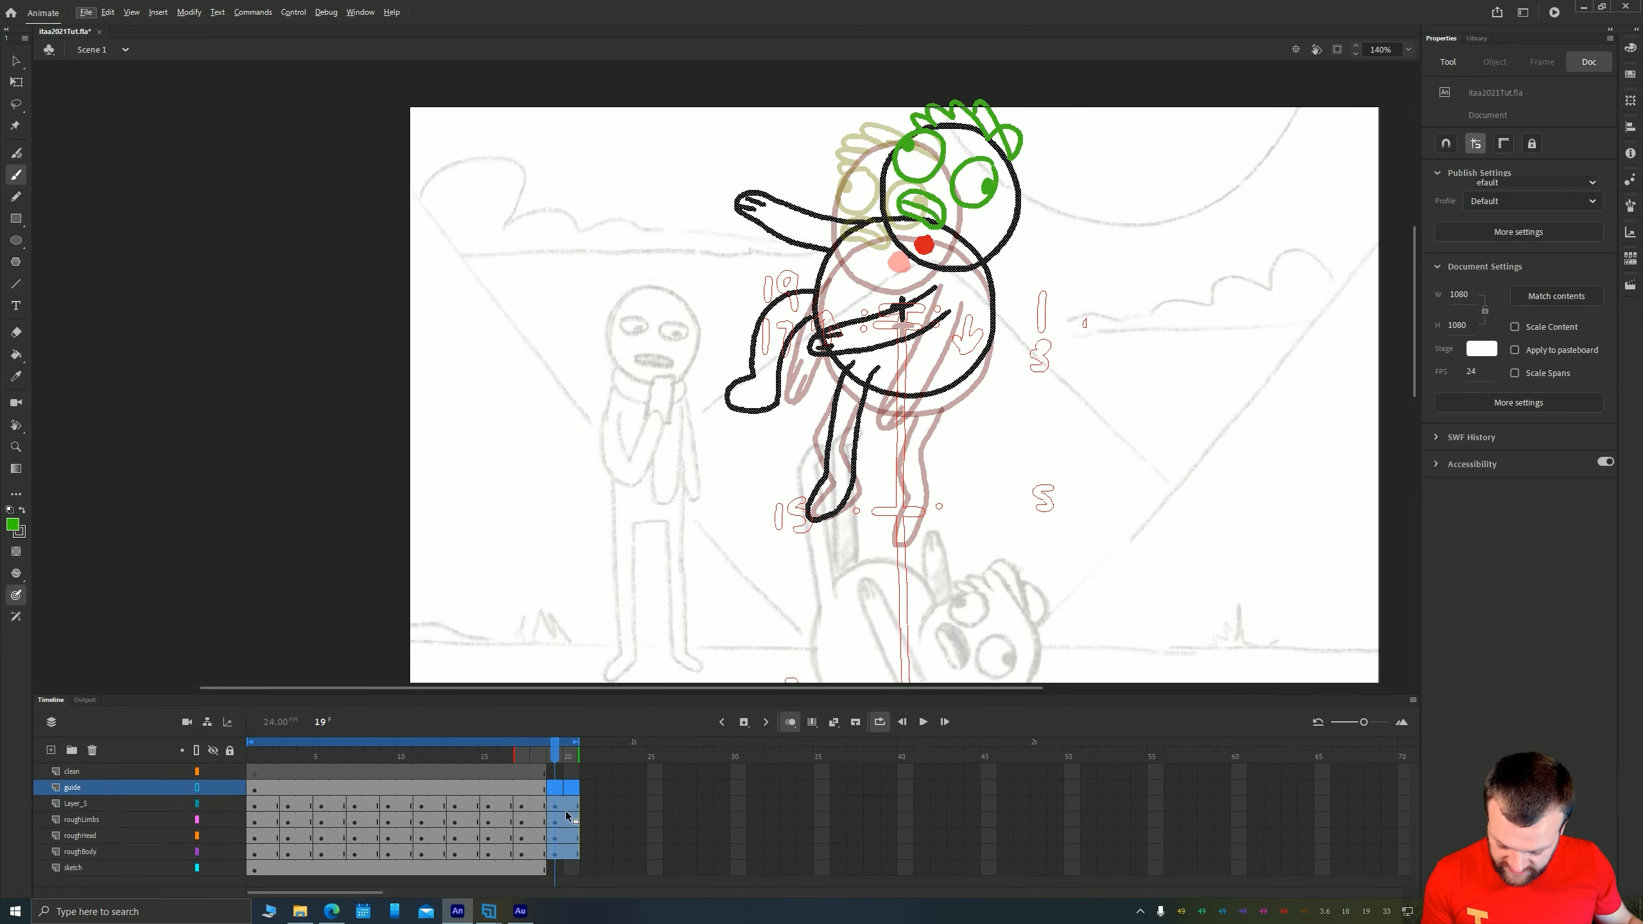
right_click(560, 819)
click(605, 518)
click(603, 803)
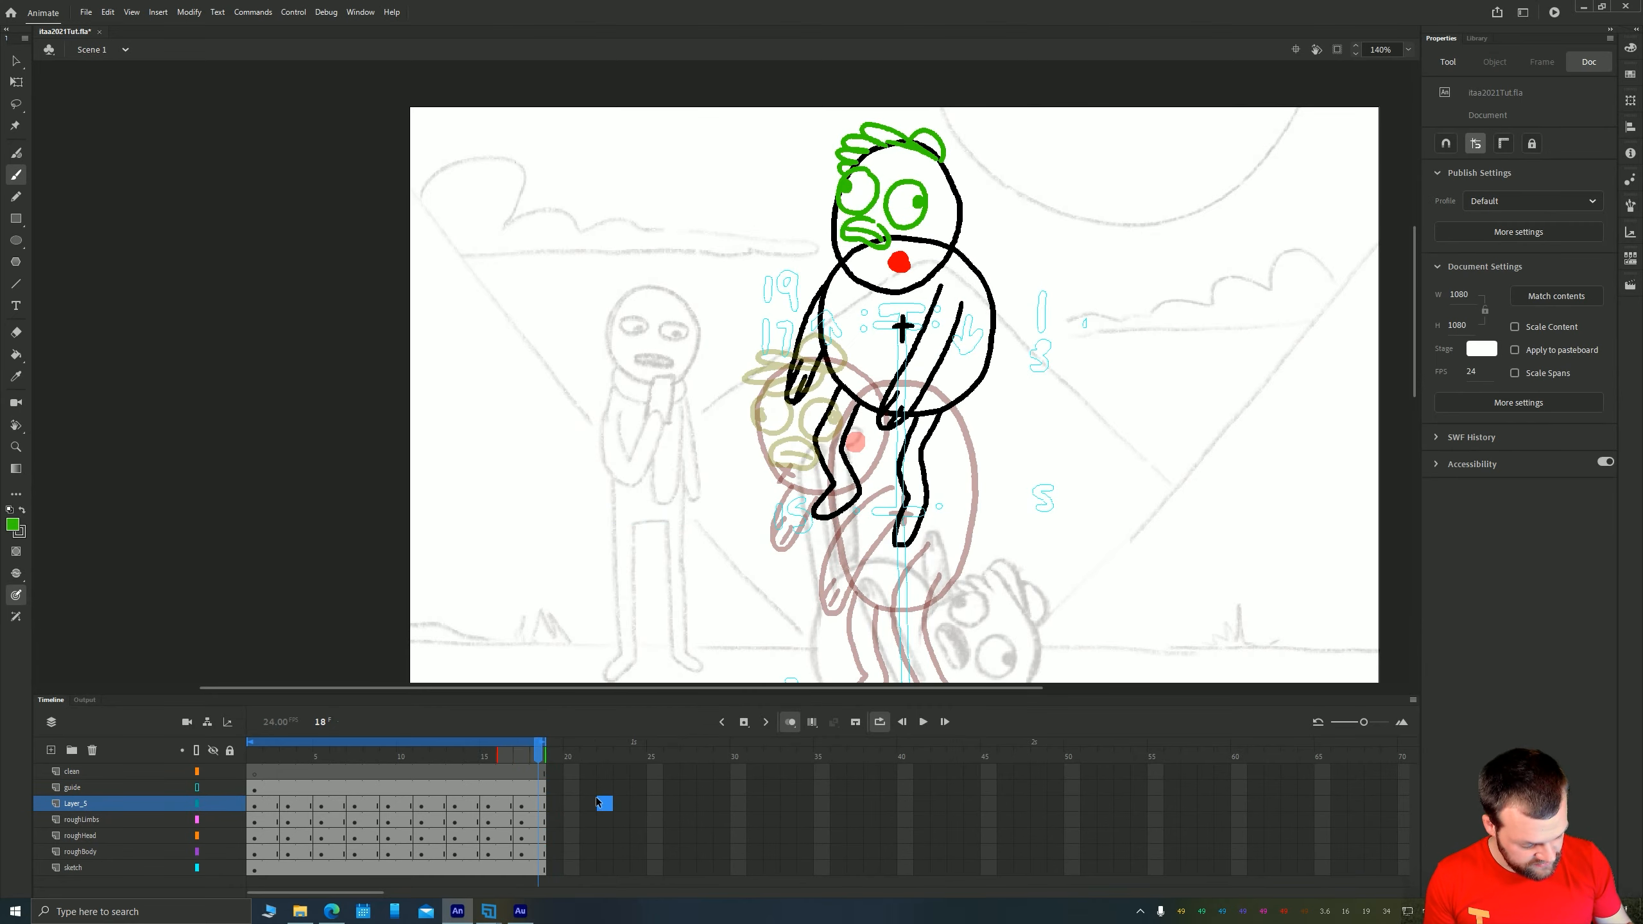
key(s)
Play the animation from frame 1 with the whole stage in view to check the motion
click(1407, 51)
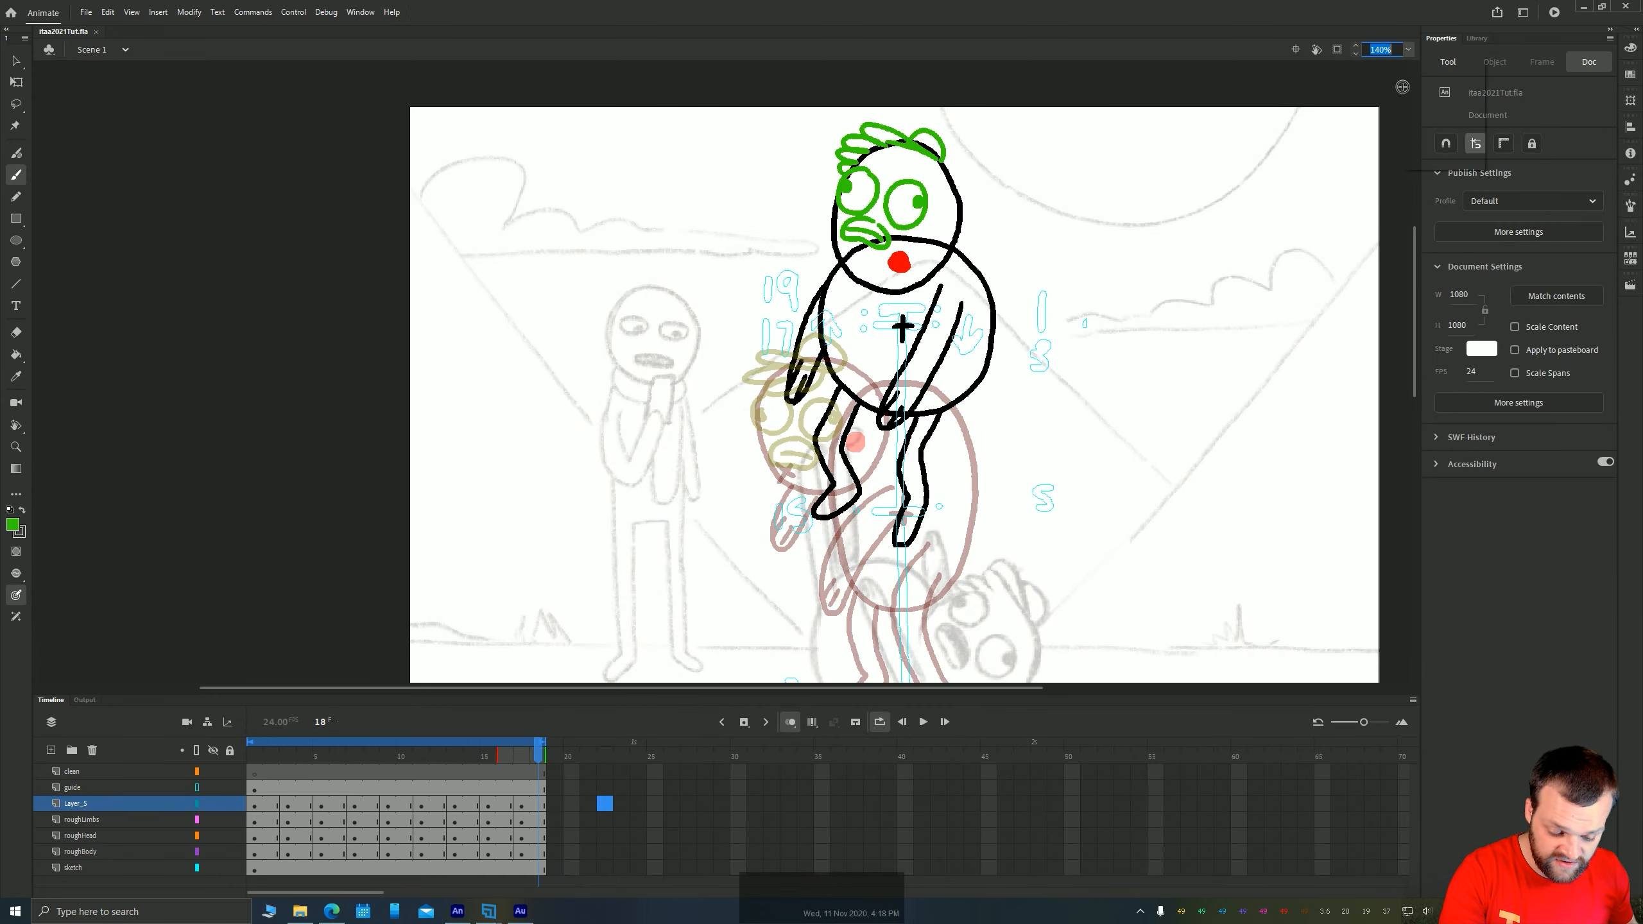
click(1417, 81)
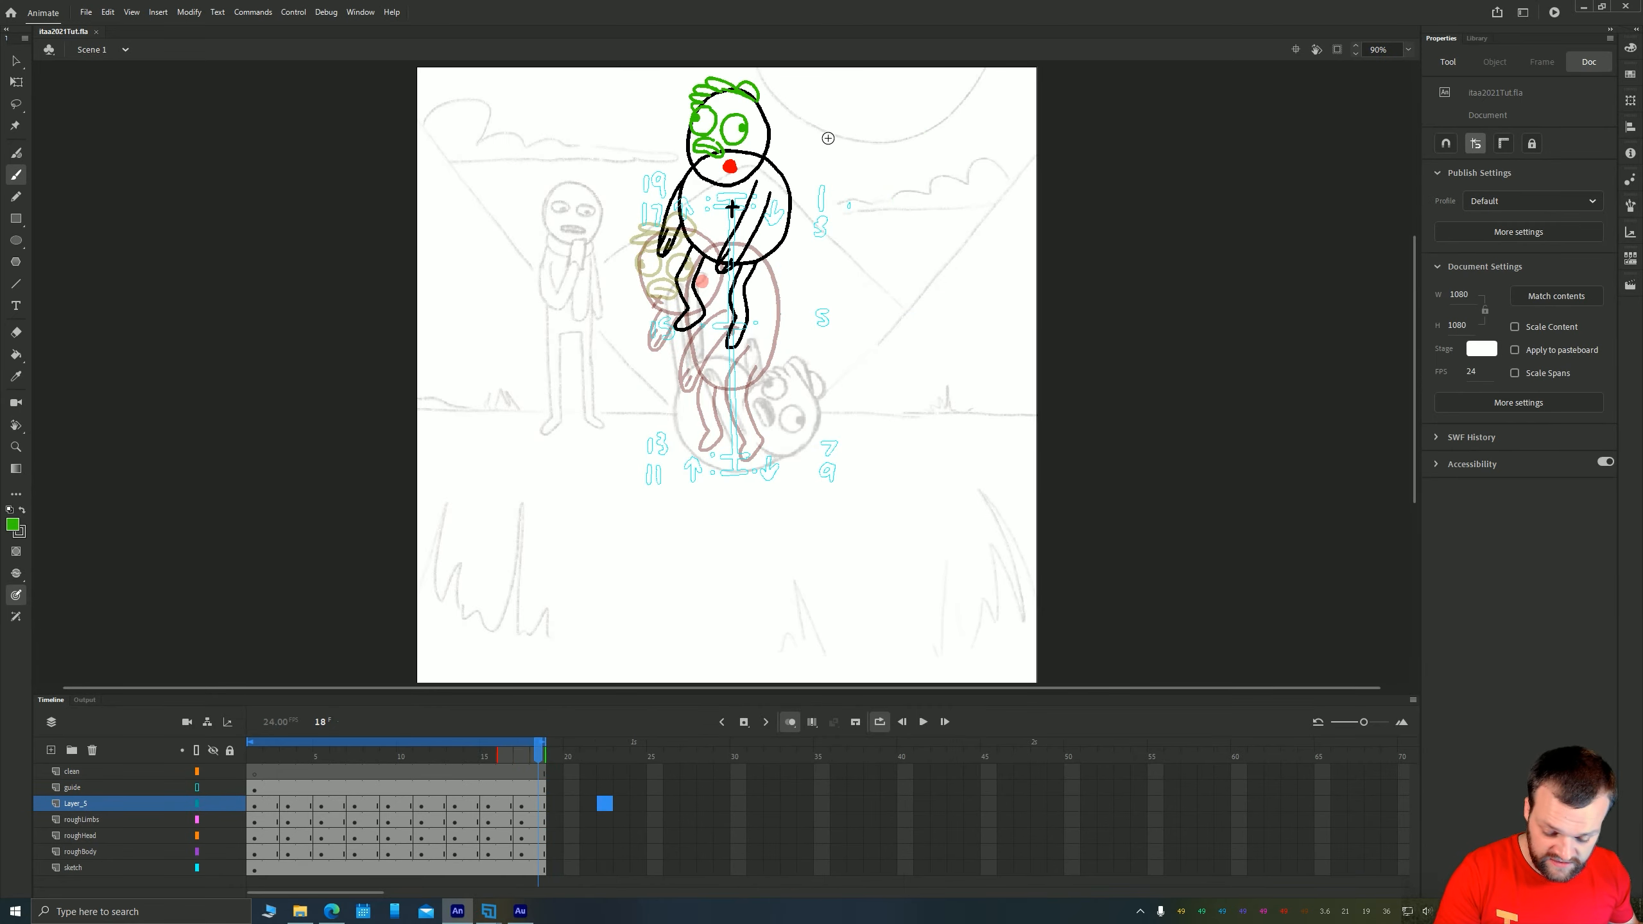
click(258, 786)
key(Return)
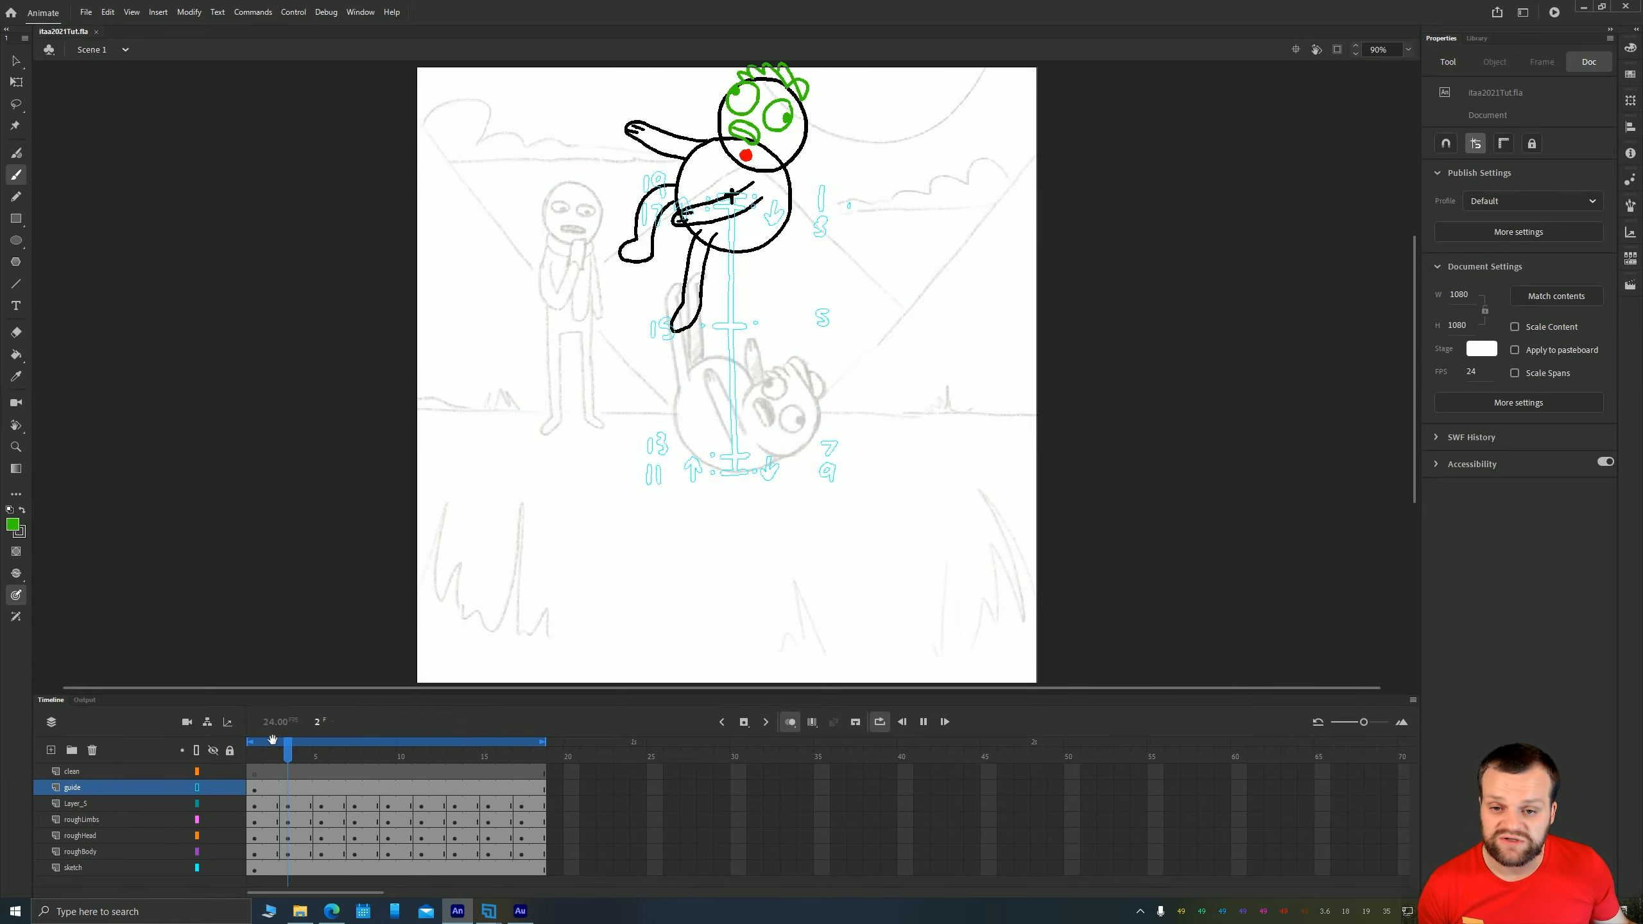
Rename the layer holding the green facial features to roughFace
click(89, 803)
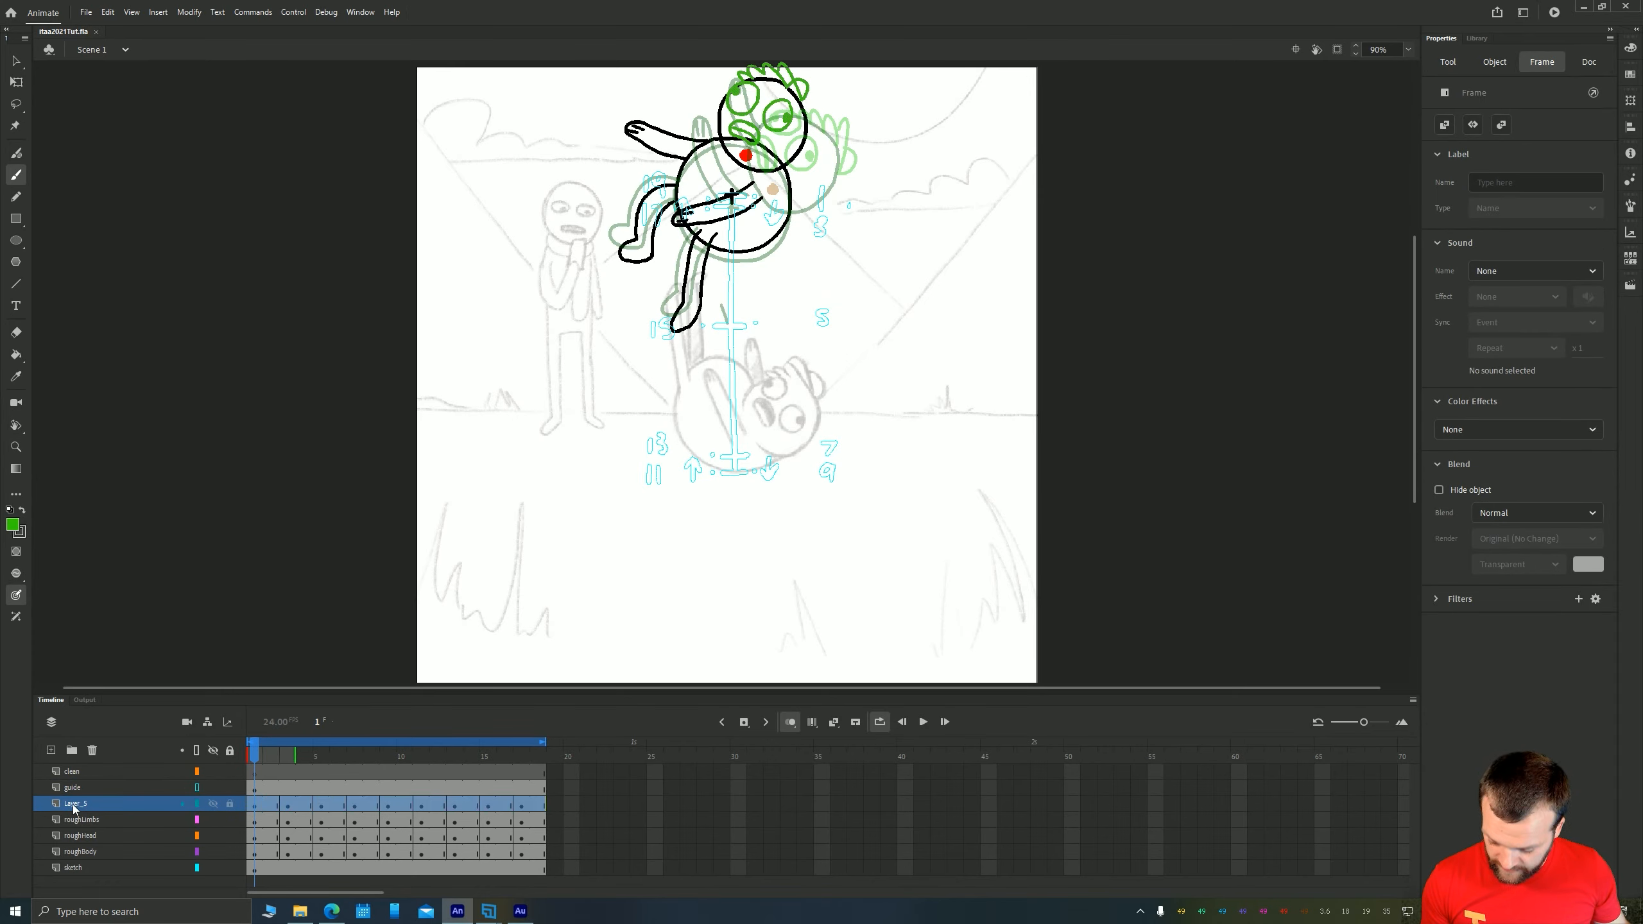
double_click(76, 805)
text(roughFac)
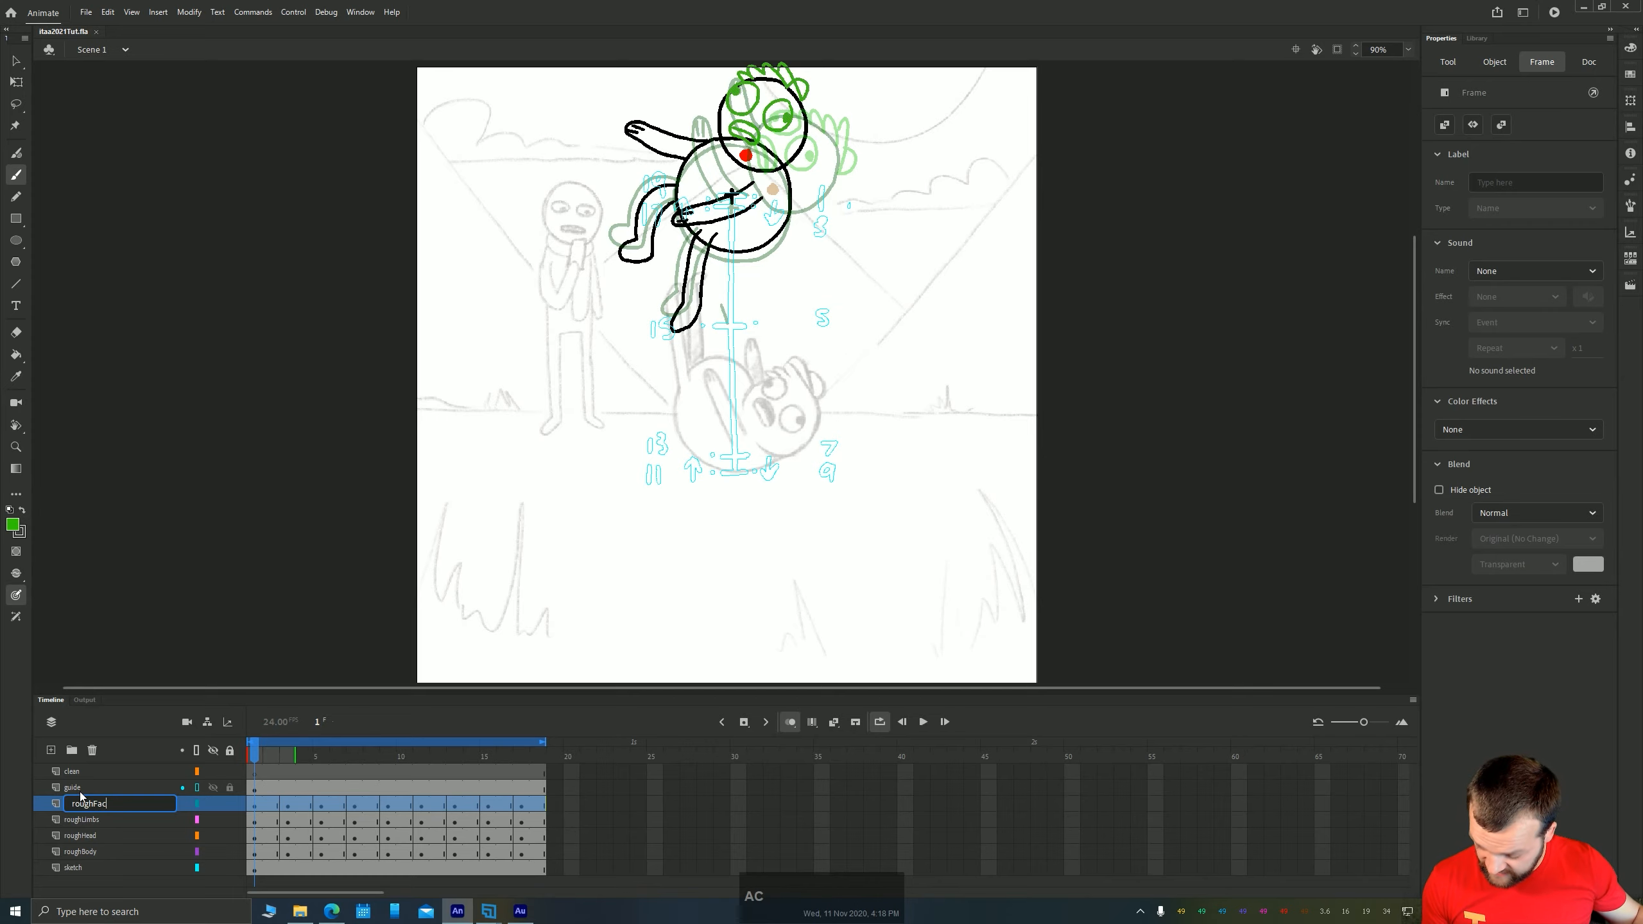
text(e)
key(Return)
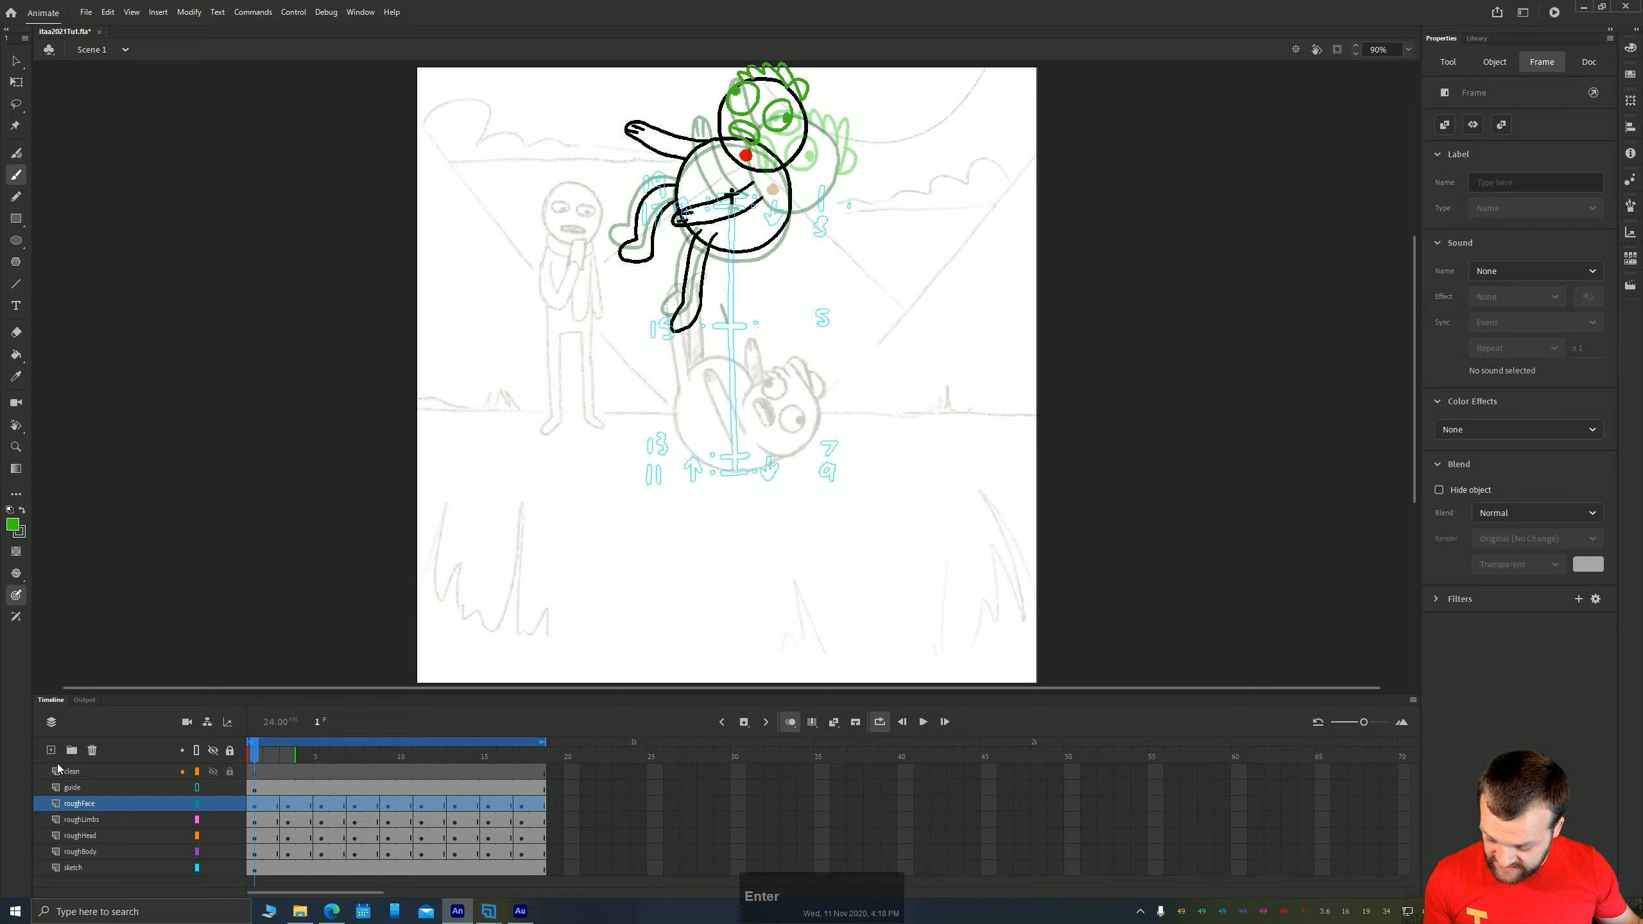
Add a new layer above roughFace and convert its span to a keyframe every other frame
click(51, 750)
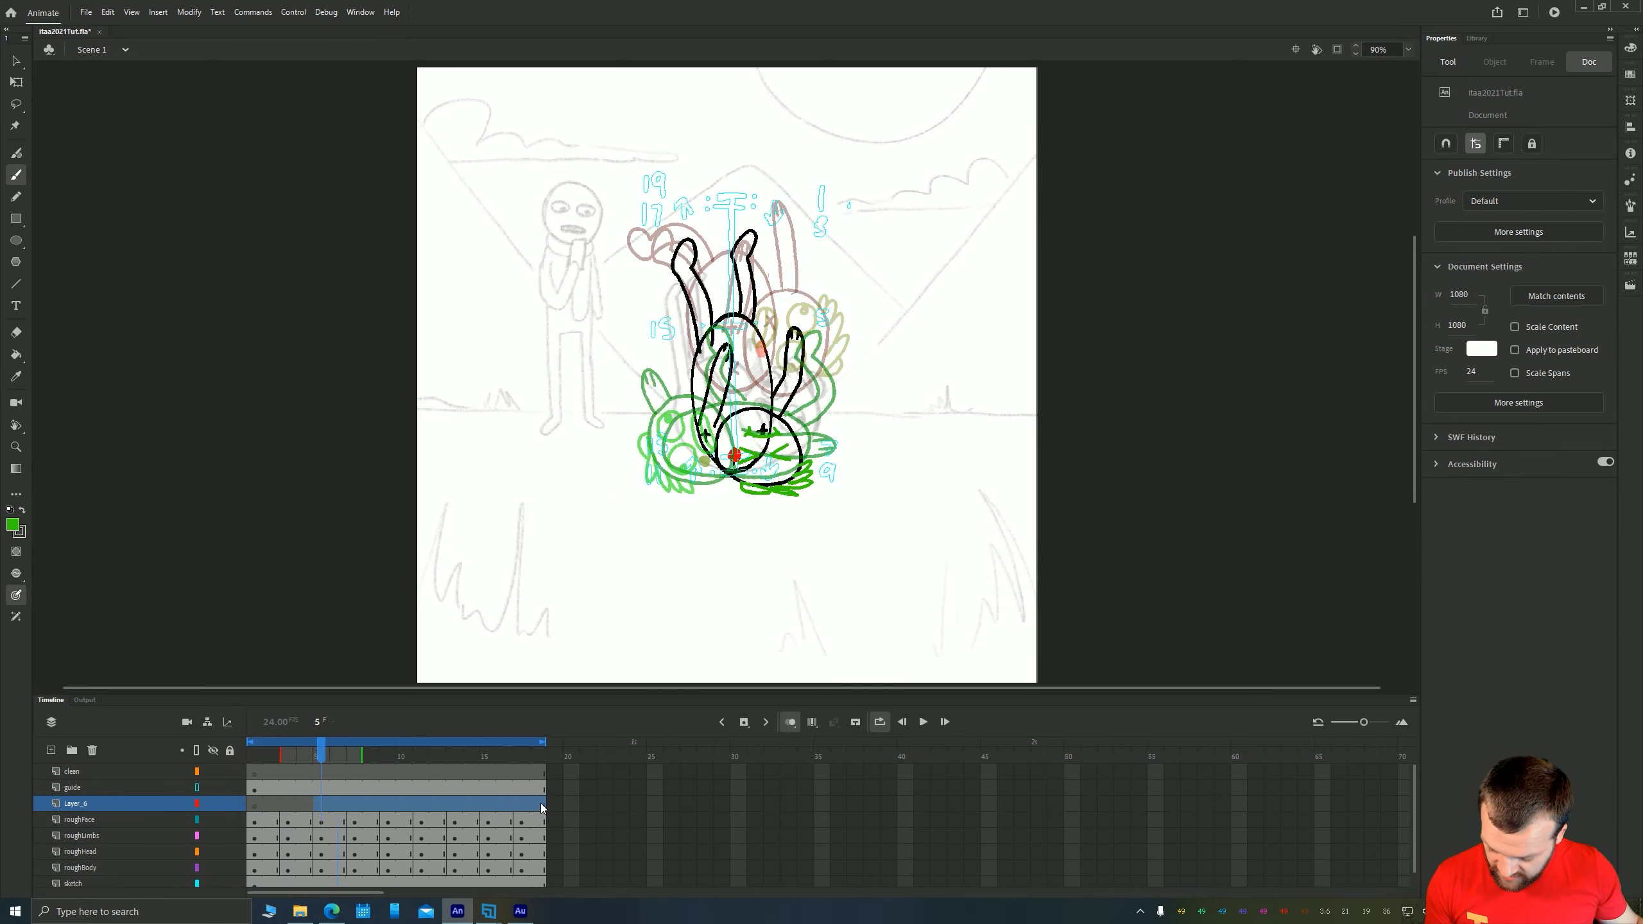
right_click(256, 811)
mouse_move(479, 471)
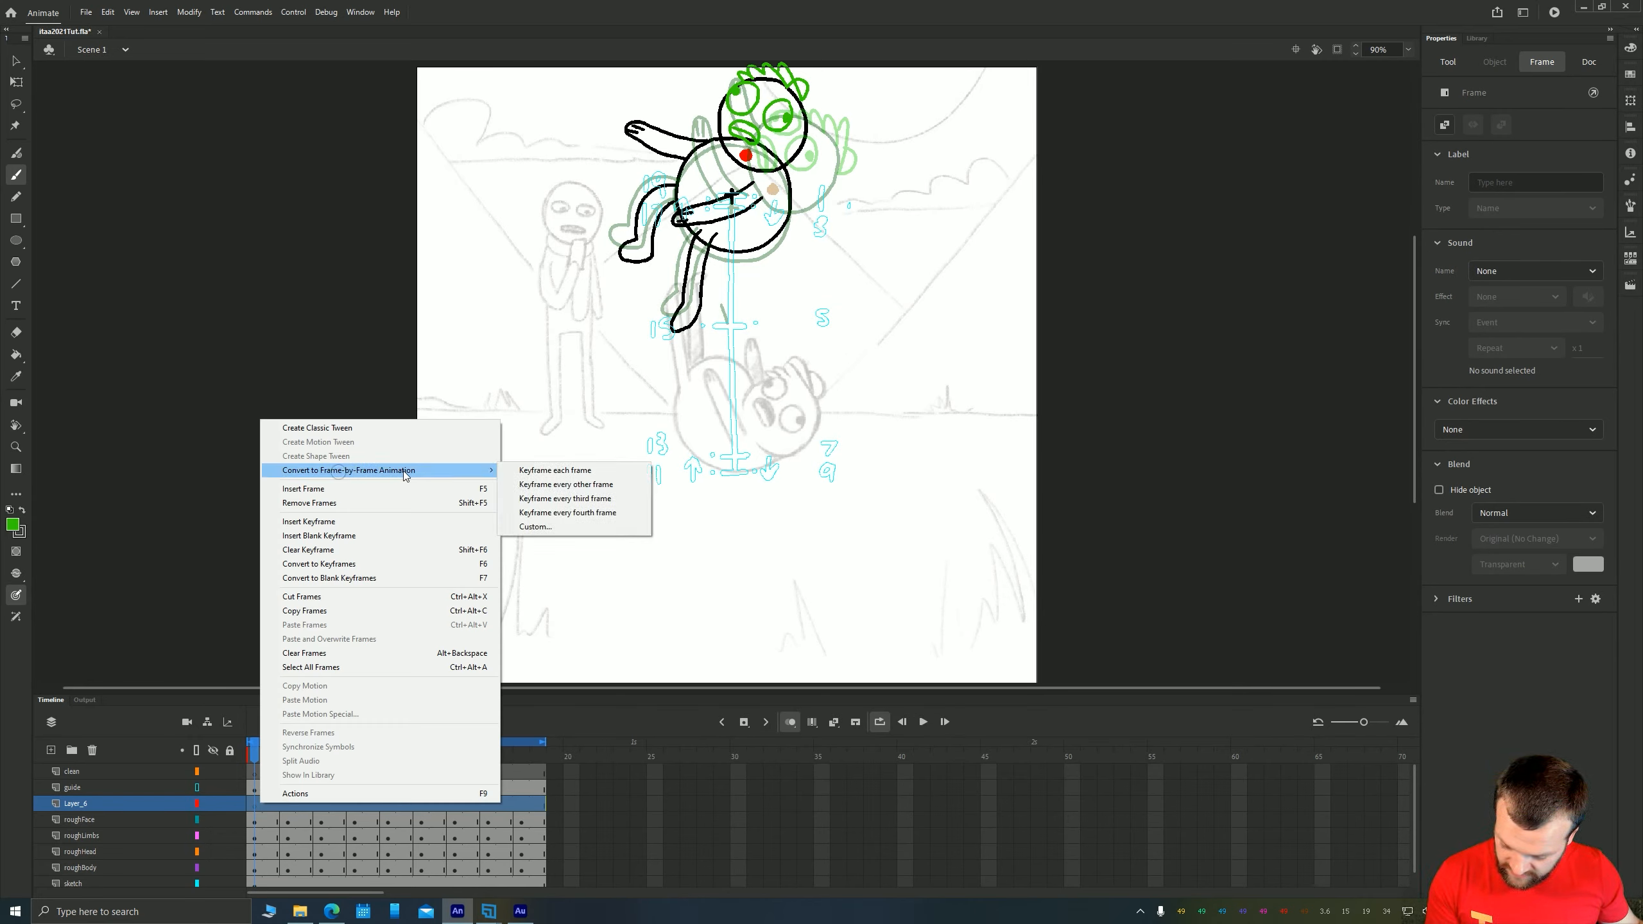
click(539, 485)
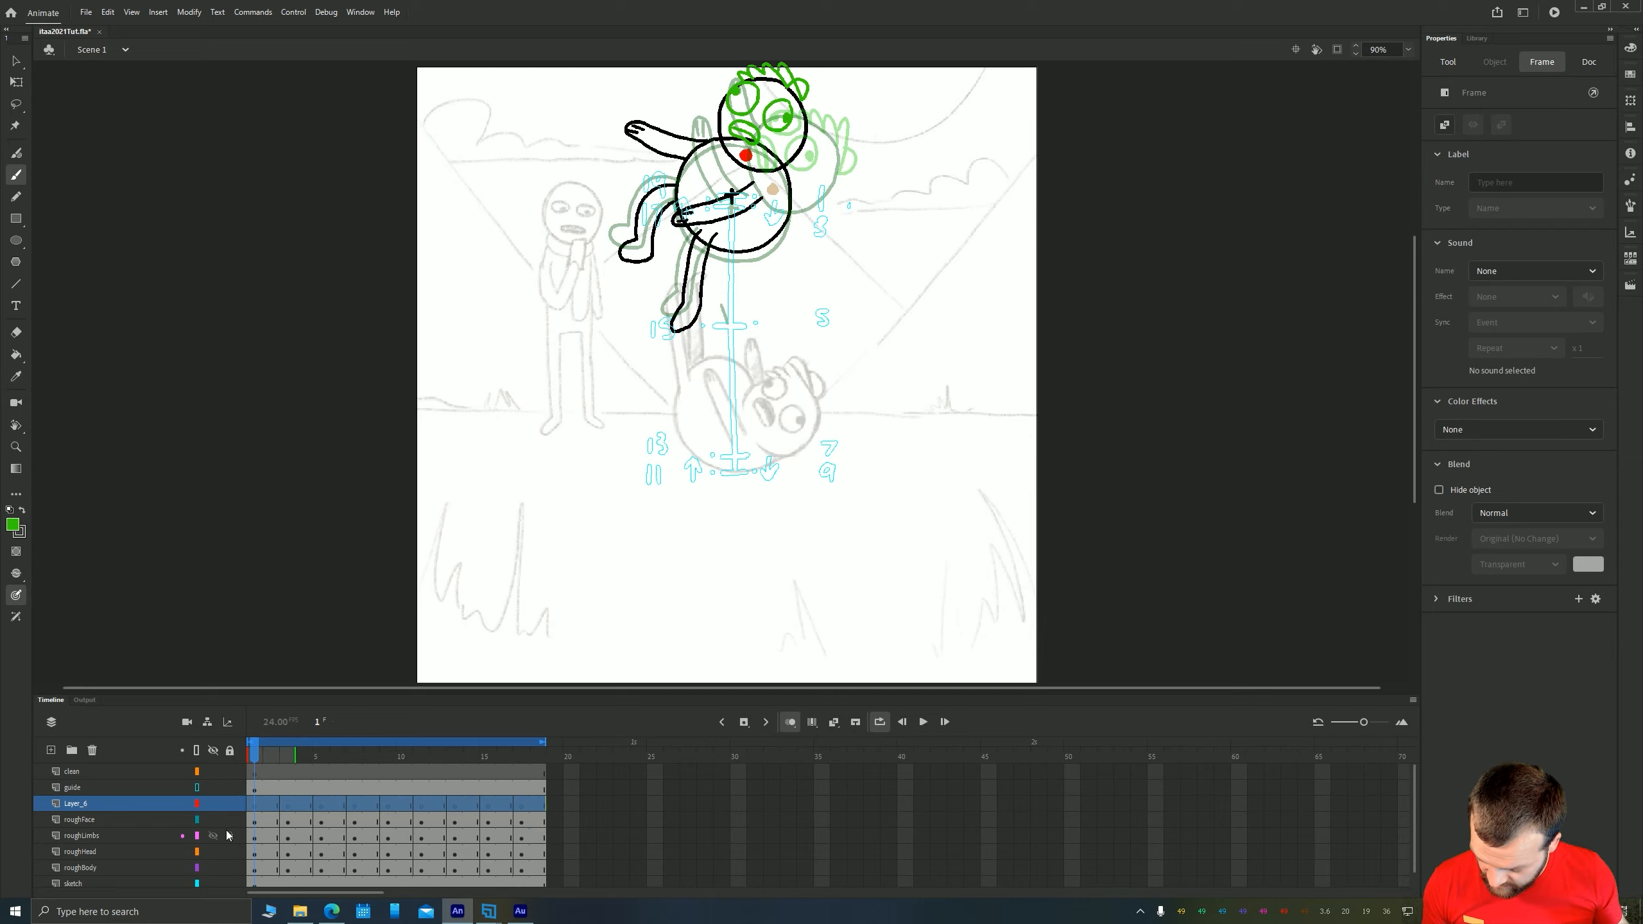
Lock the four rough layers and show them as outlines, and hide the sketch and guide layers
drag(229, 822, 192, 820)
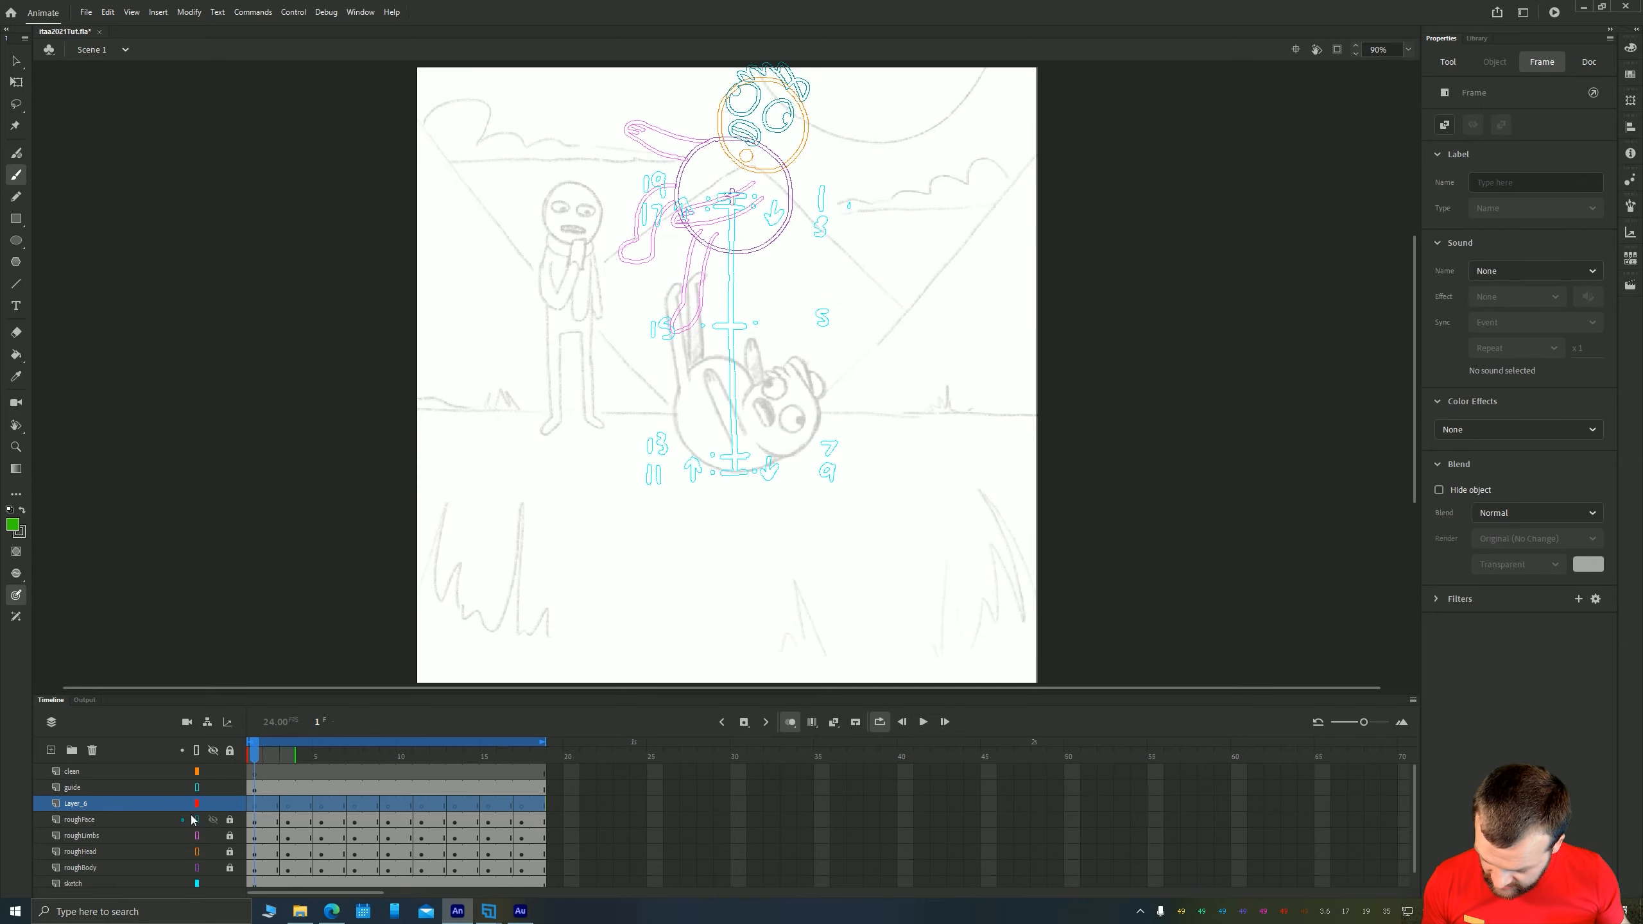
click(213, 883)
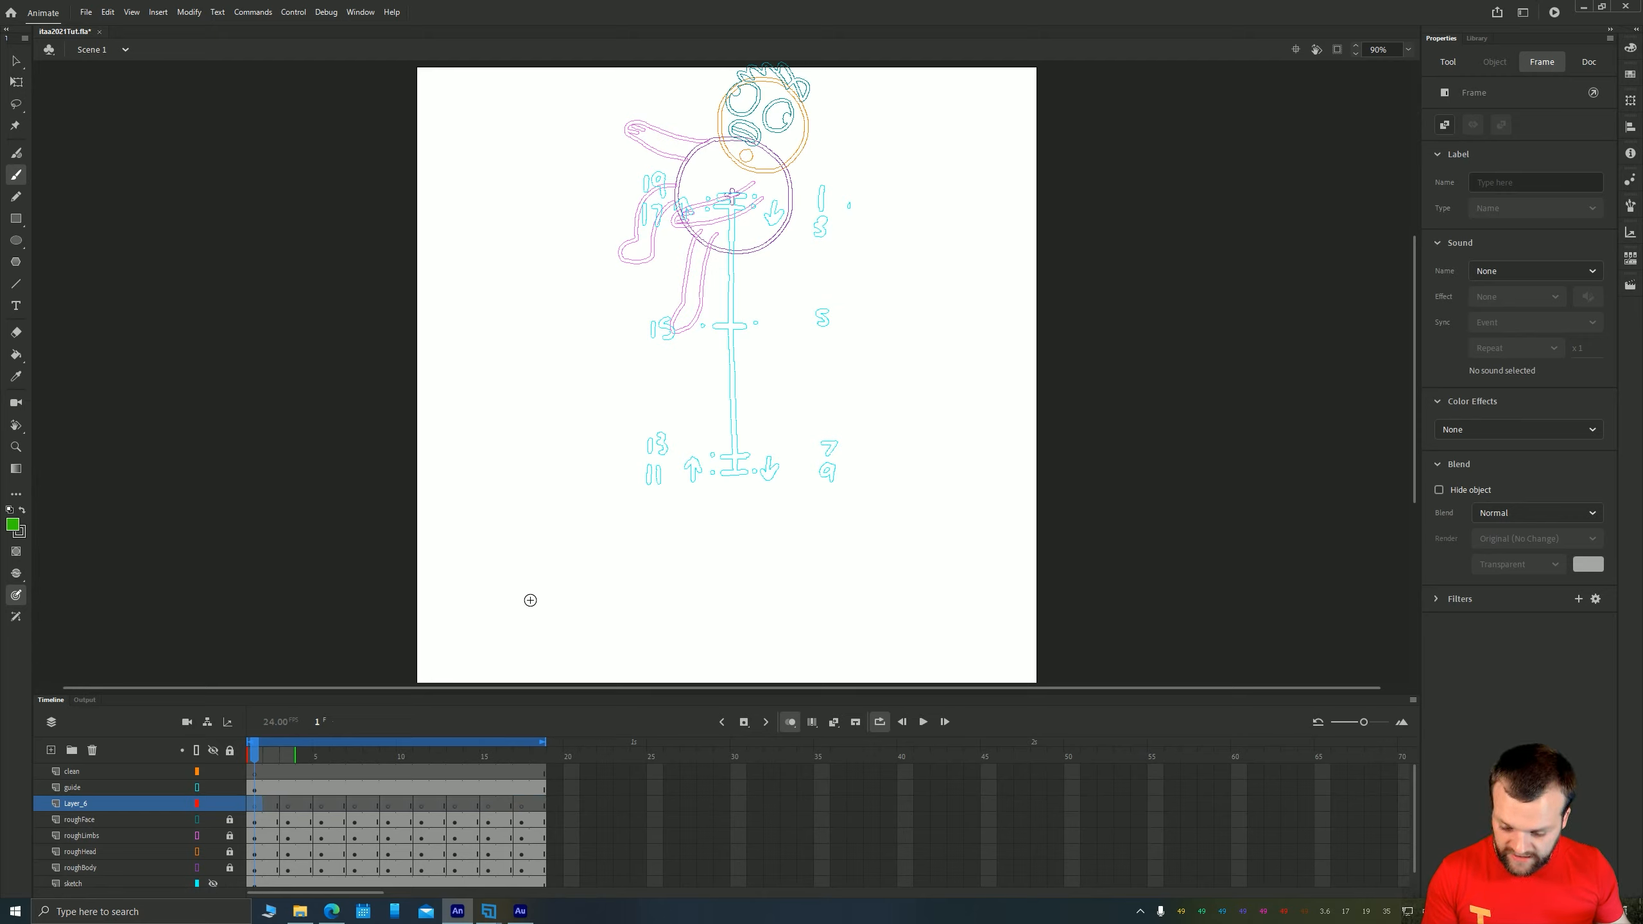
click(212, 788)
Move the guide layer beneath roughBody and select frame 1 of the new drawing layer
click(77, 791)
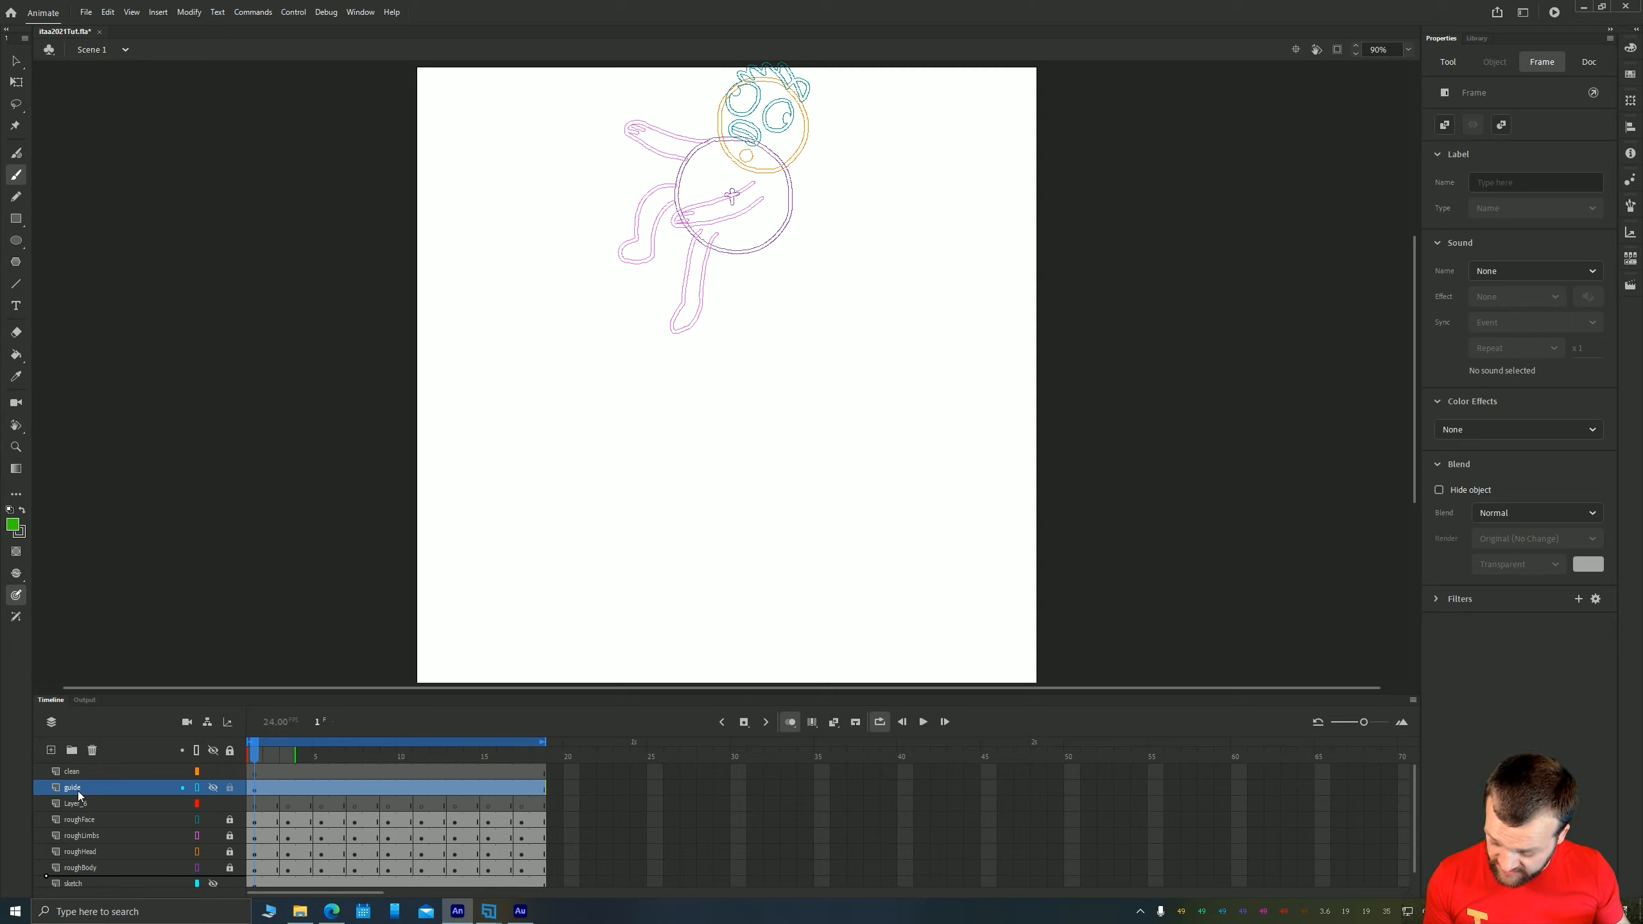
drag(77, 790, 78, 873)
click(257, 789)
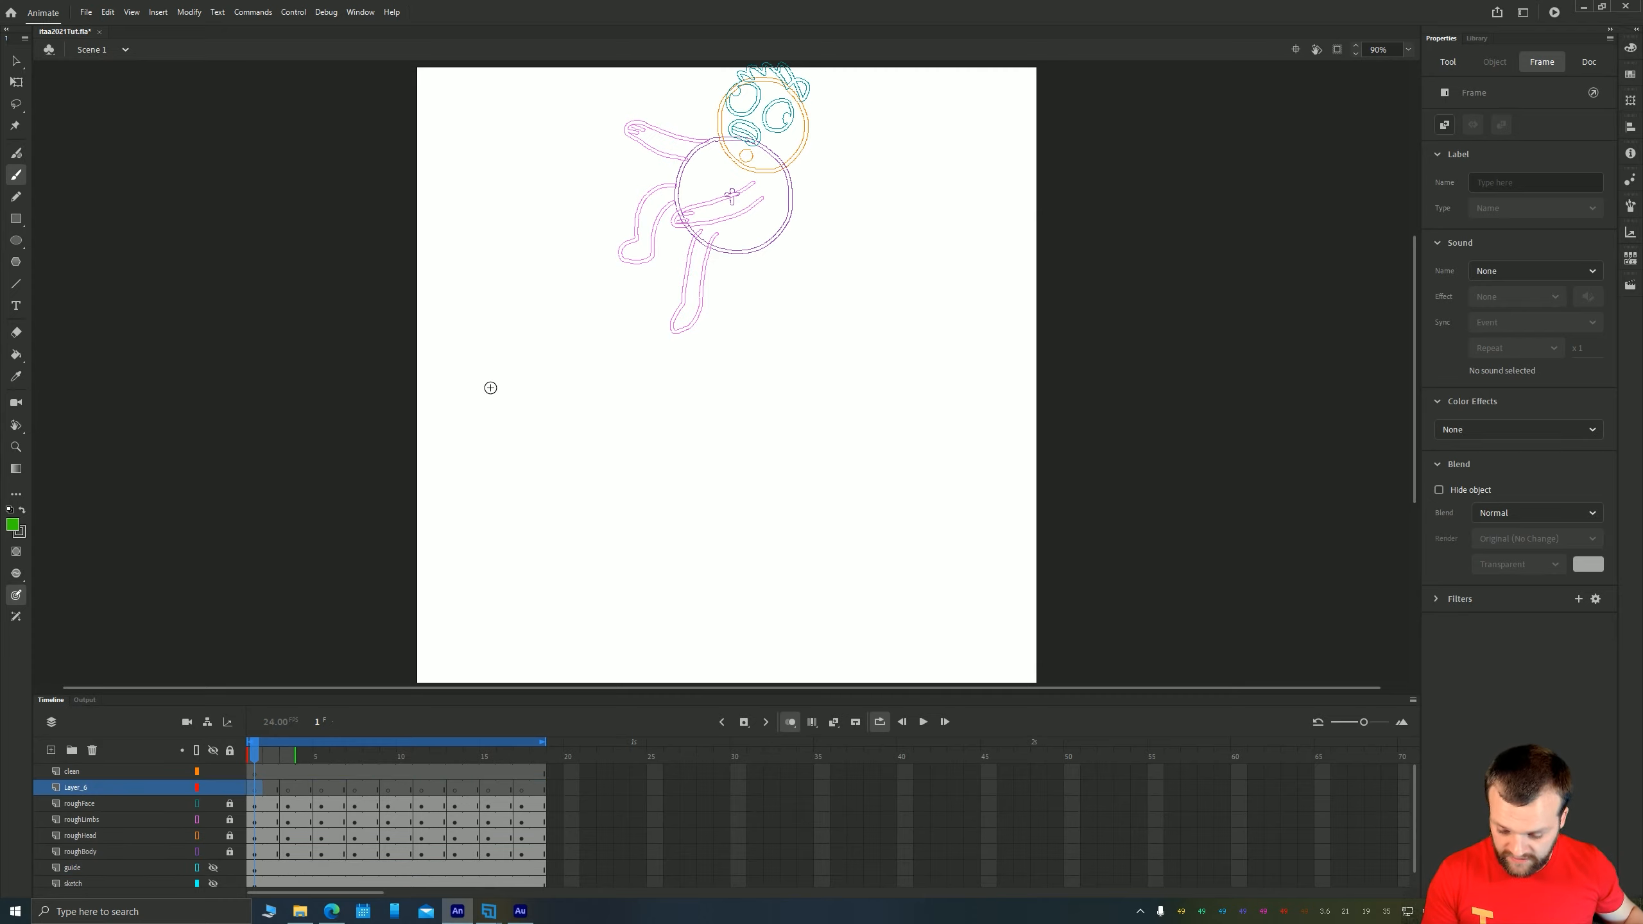
Set the Classic Brush fill to black and try a test stroke on frame 1 of the new layer
key(space)
drag(571, 202, 617, 411)
scroll(668, 421, up, 2)
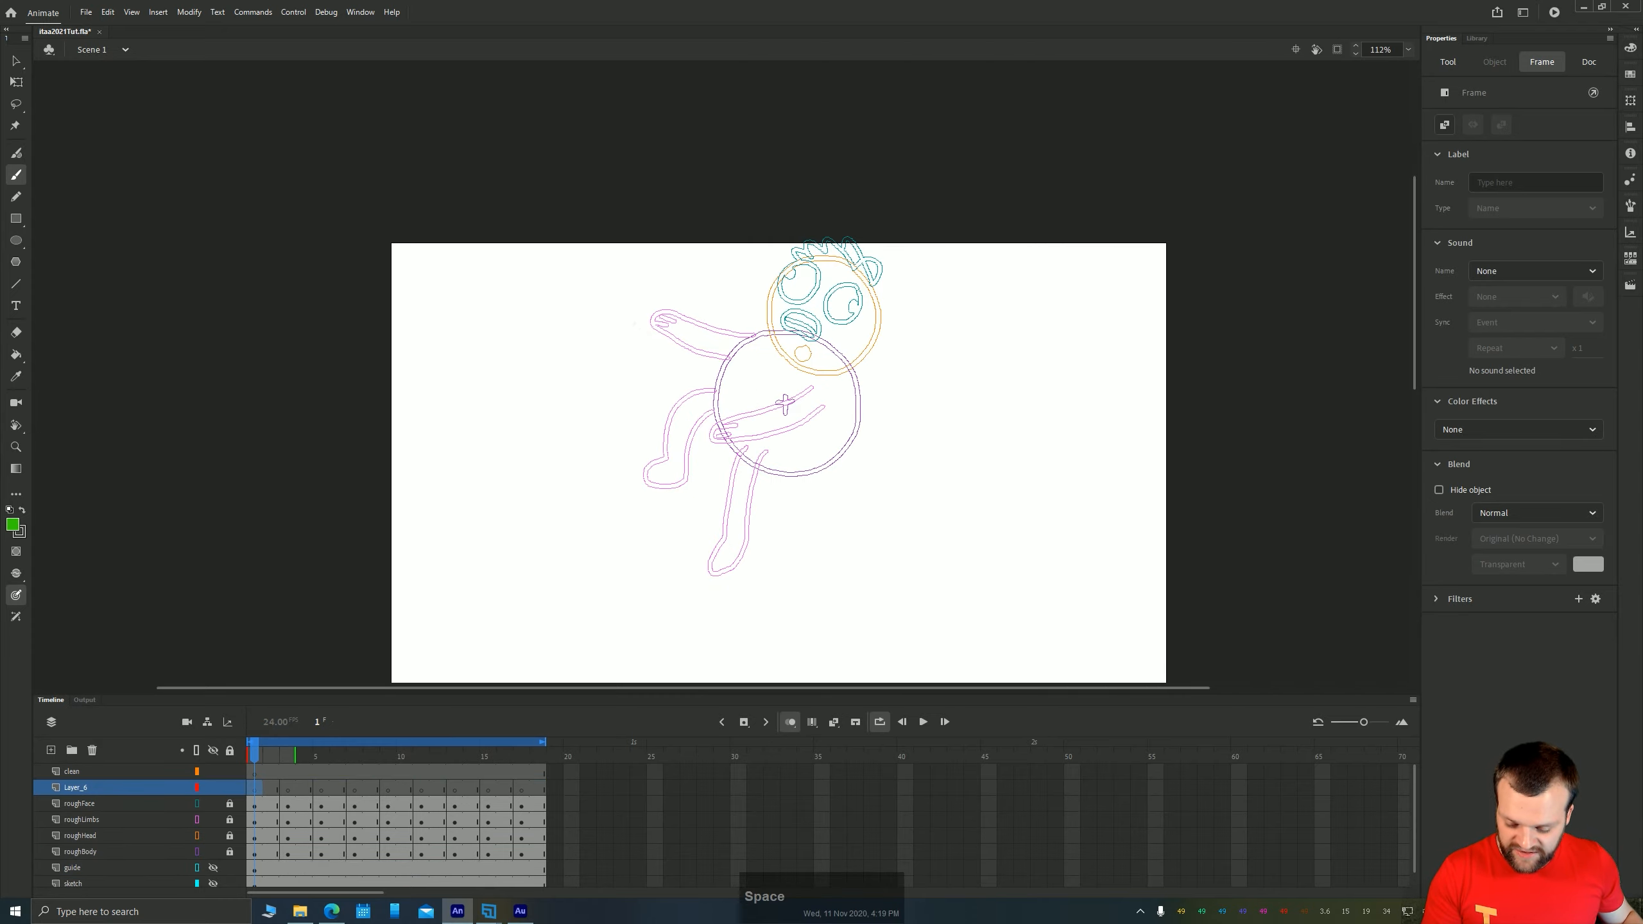
scroll(613, 455, up, 1)
drag(592, 464, 521, 454)
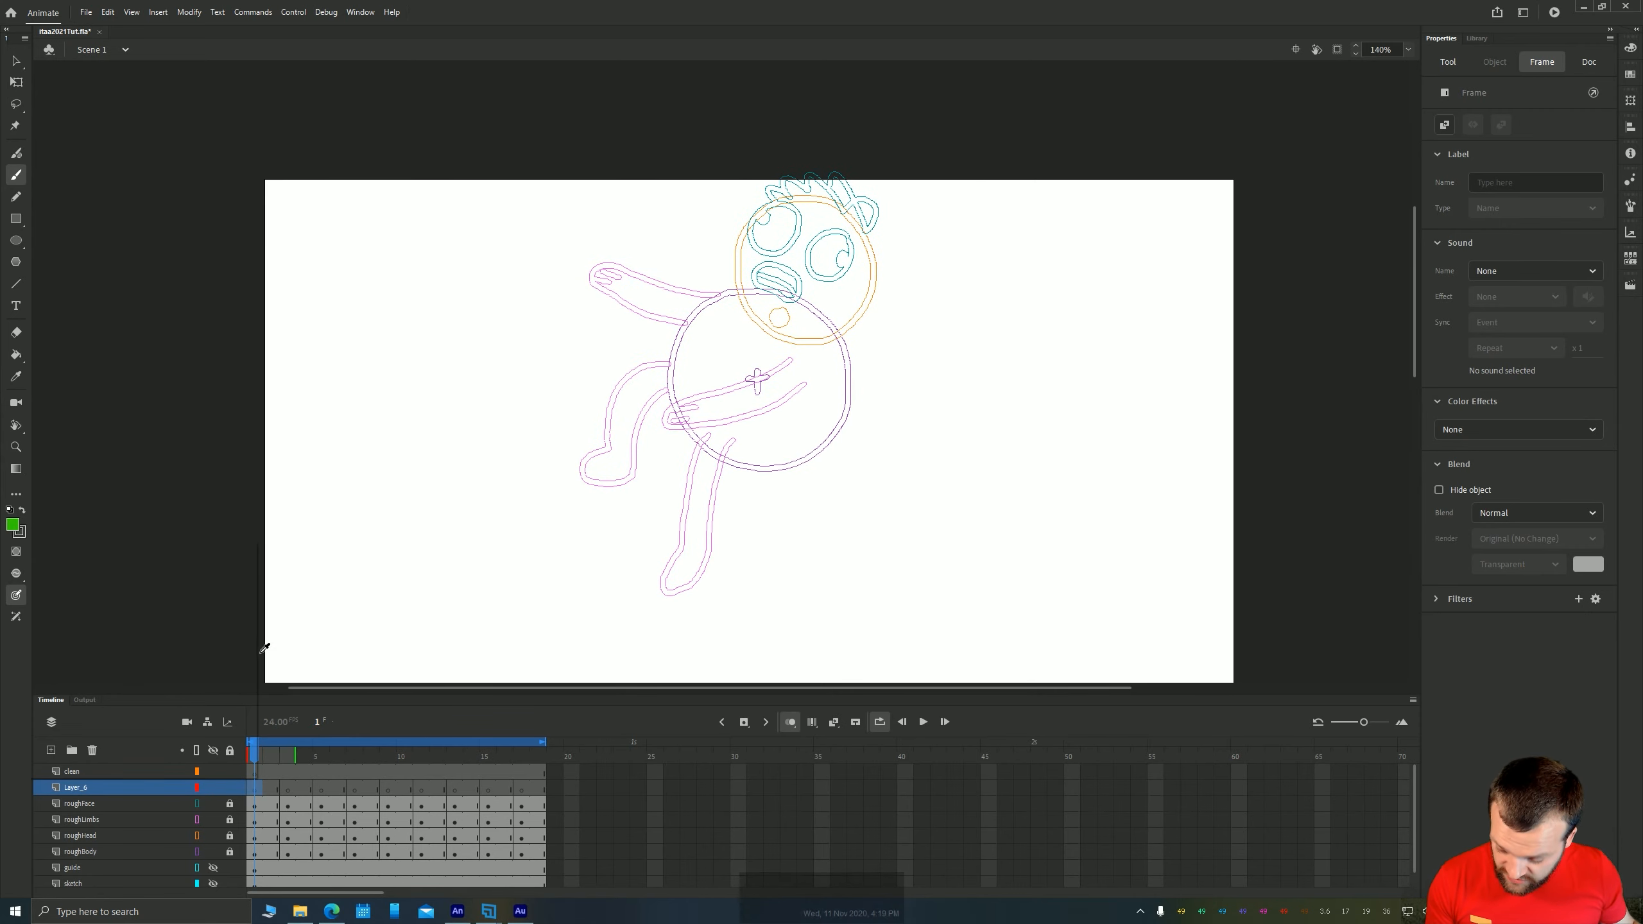
click(13, 526)
click(63, 610)
key(z)
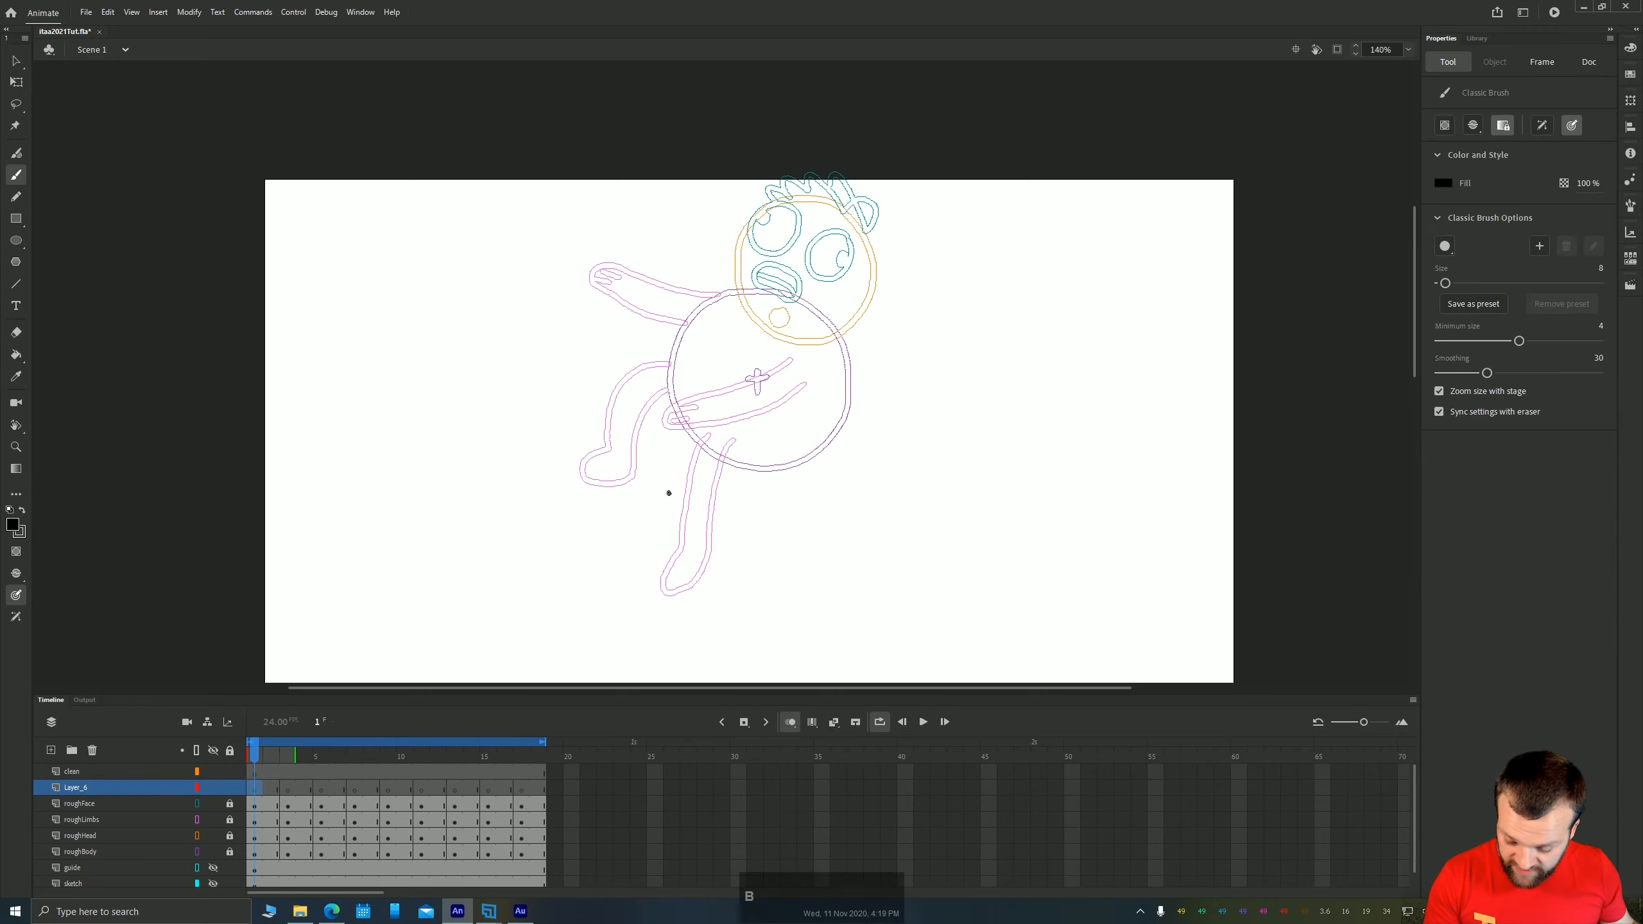
drag(669, 493, 457, 492)
key(ctrl+z)
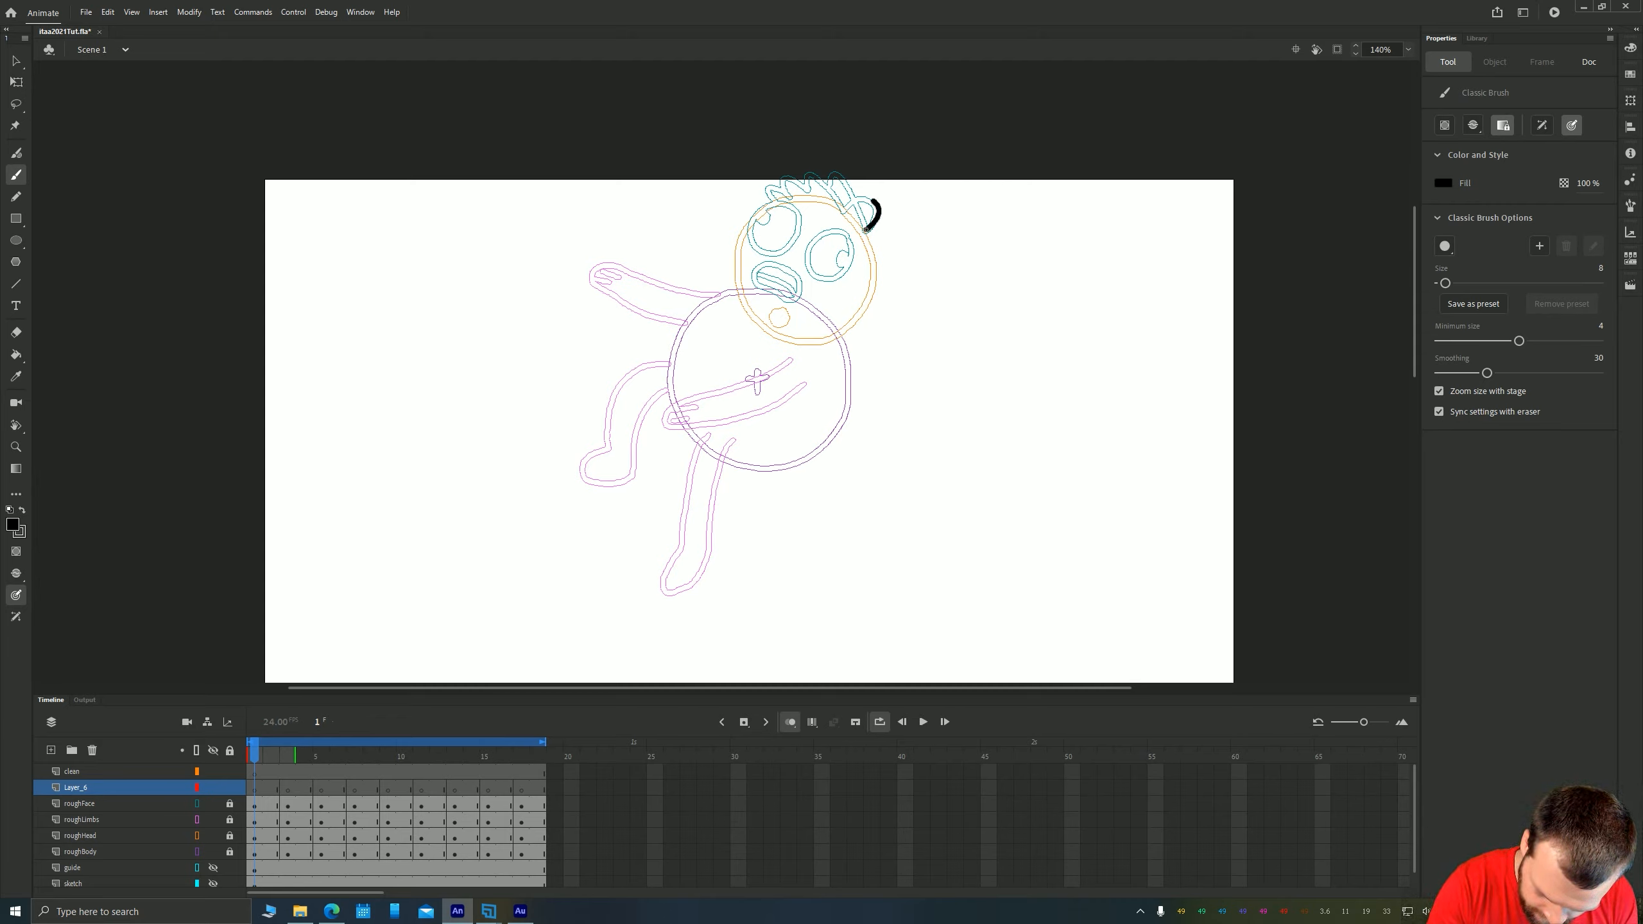
Trace the hair, ear, head outline, eyes with pupils and open mouth in black on frame 1
drag(873, 202, 776, 194)
mouse_move(769, 202)
mouse_down()
mouse_move(753, 310)
mouse_move(867, 231)
mouse_up()
mouse_move(841, 205)
mouse_down()
mouse_move(774, 198)
mouse_move(844, 233)
mouse_up()
drag(779, 204, 776, 204)
drag(843, 258, 846, 262)
mouse_move(791, 266)
mouse_down()
mouse_move(797, 295)
mouse_move(705, 300)
mouse_up()
Trace the torso, the arm crossing the belly and the straight hanging leg on frame 1
key(e)
key(b)
drag(693, 312, 671, 372)
mouse_move(786, 359)
mouse_down()
mouse_move(705, 393)
mouse_move(801, 388)
mouse_up()
mouse_move(844, 368)
mouse_down()
mouse_move(836, 336)
mouse_move(731, 459)
mouse_up()
drag(704, 435, 672, 555)
drag(736, 452, 672, 556)
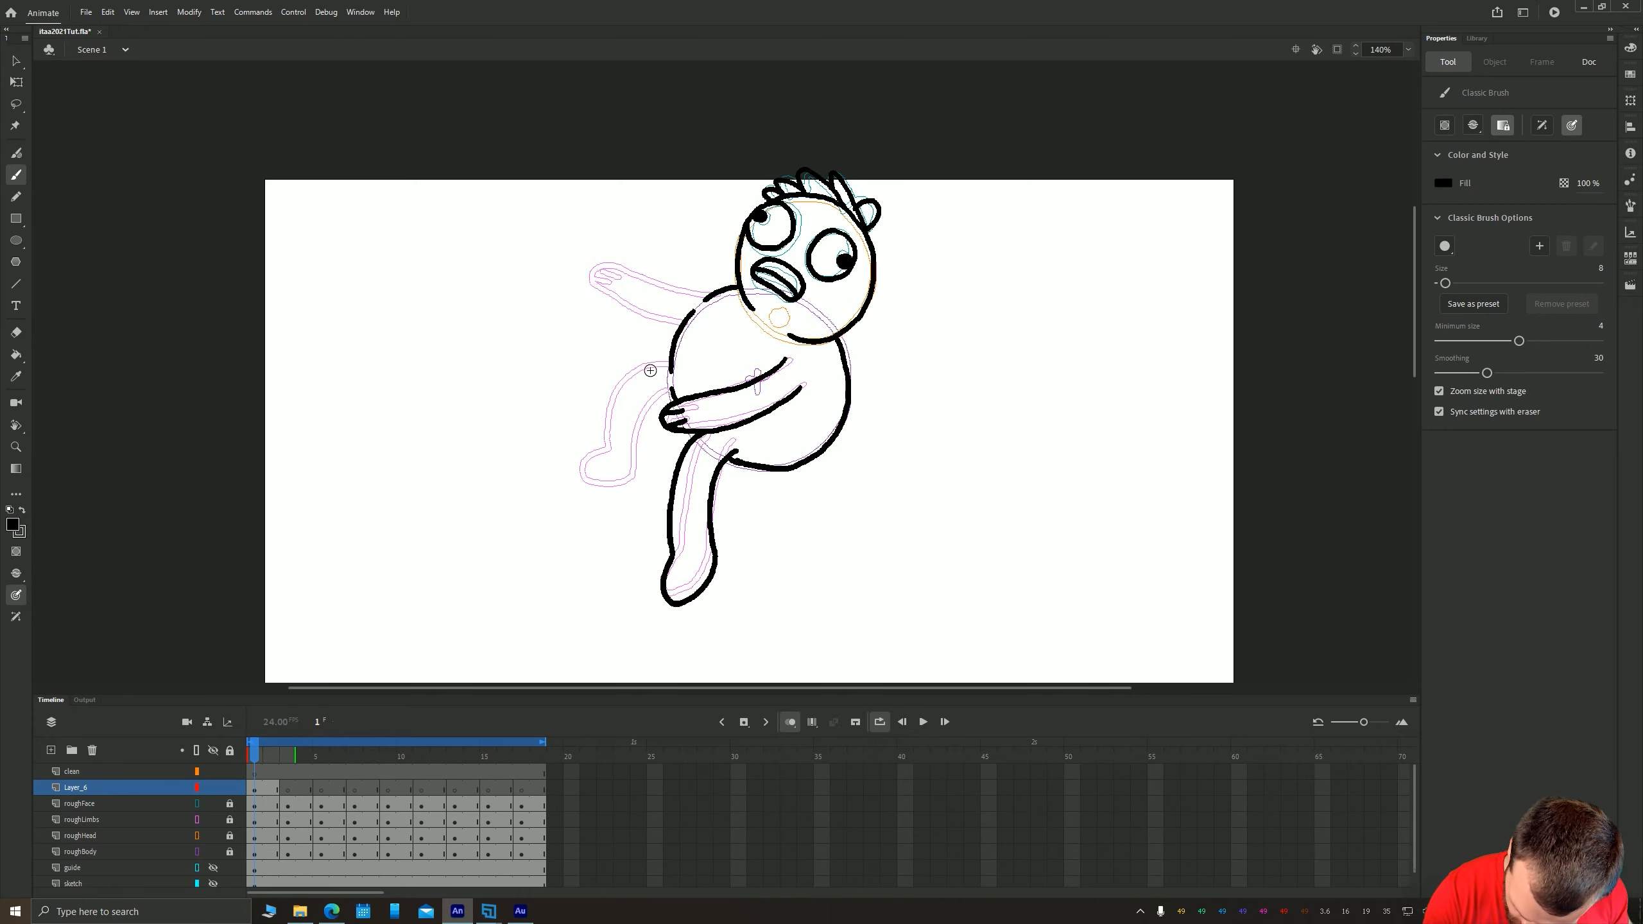
Trace the bent leg and the outstretched arm with its hand to complete the frame 1 figure
drag(669, 362, 602, 447)
drag(672, 400, 603, 447)
drag(711, 295, 596, 268)
mouse_move(597, 268)
mouse_down()
mouse_move(678, 329)
mouse_move(620, 281)
mouse_up()
Trace the tilted head, mouth, eyes with pupils, hair and ear in black on frame 3
click(288, 789)
drag(865, 291, 828, 256)
drag(863, 256, 824, 393)
drag(815, 263, 785, 331)
drag(802, 295, 801, 296)
drag(867, 252, 922, 301)
drag(933, 311, 924, 346)
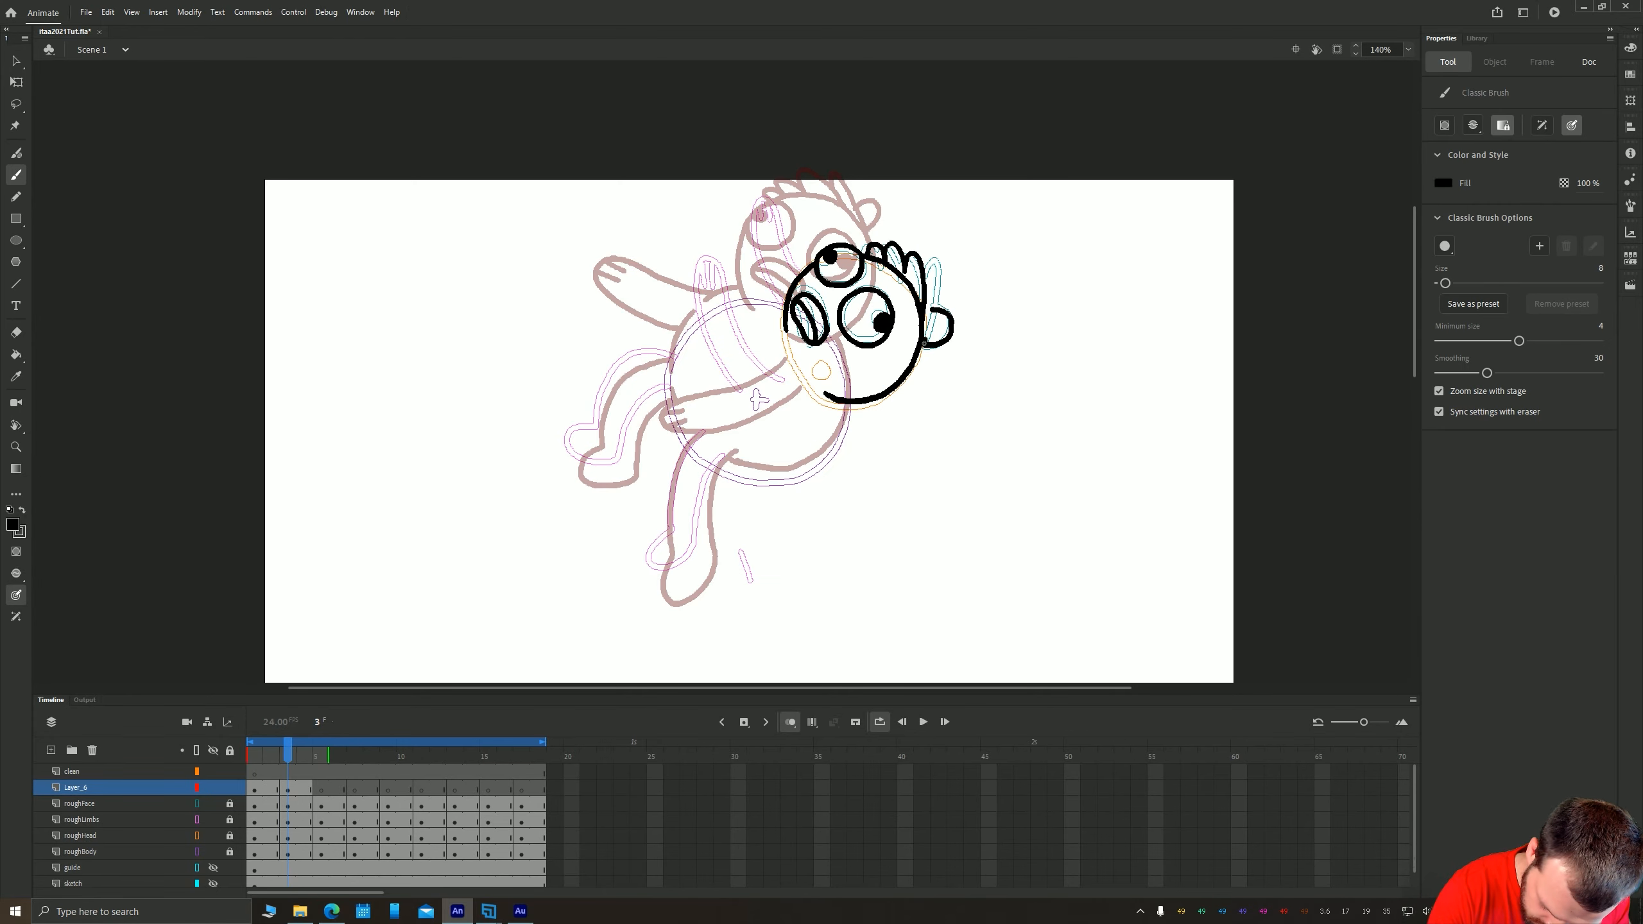
drag(841, 401, 881, 351)
mouse_move(888, 354)
mouse_down()
mouse_move(767, 421)
mouse_move(887, 354)
mouse_up()
key(ctrl+z)
Trace the torso, both bent legs and the raised arms in black on frame 3
drag(824, 253, 710, 323)
drag(743, 409, 710, 351)
drag(726, 393, 706, 480)
mouse_move(706, 480)
mouse_down()
mouse_move(683, 516)
mouse_move(768, 427)
mouse_up()
mouse_move(711, 300)
mouse_down()
mouse_move(630, 368)
mouse_move(707, 350)
mouse_up()
drag(764, 218, 826, 331)
drag(739, 246, 785, 352)
key(space)
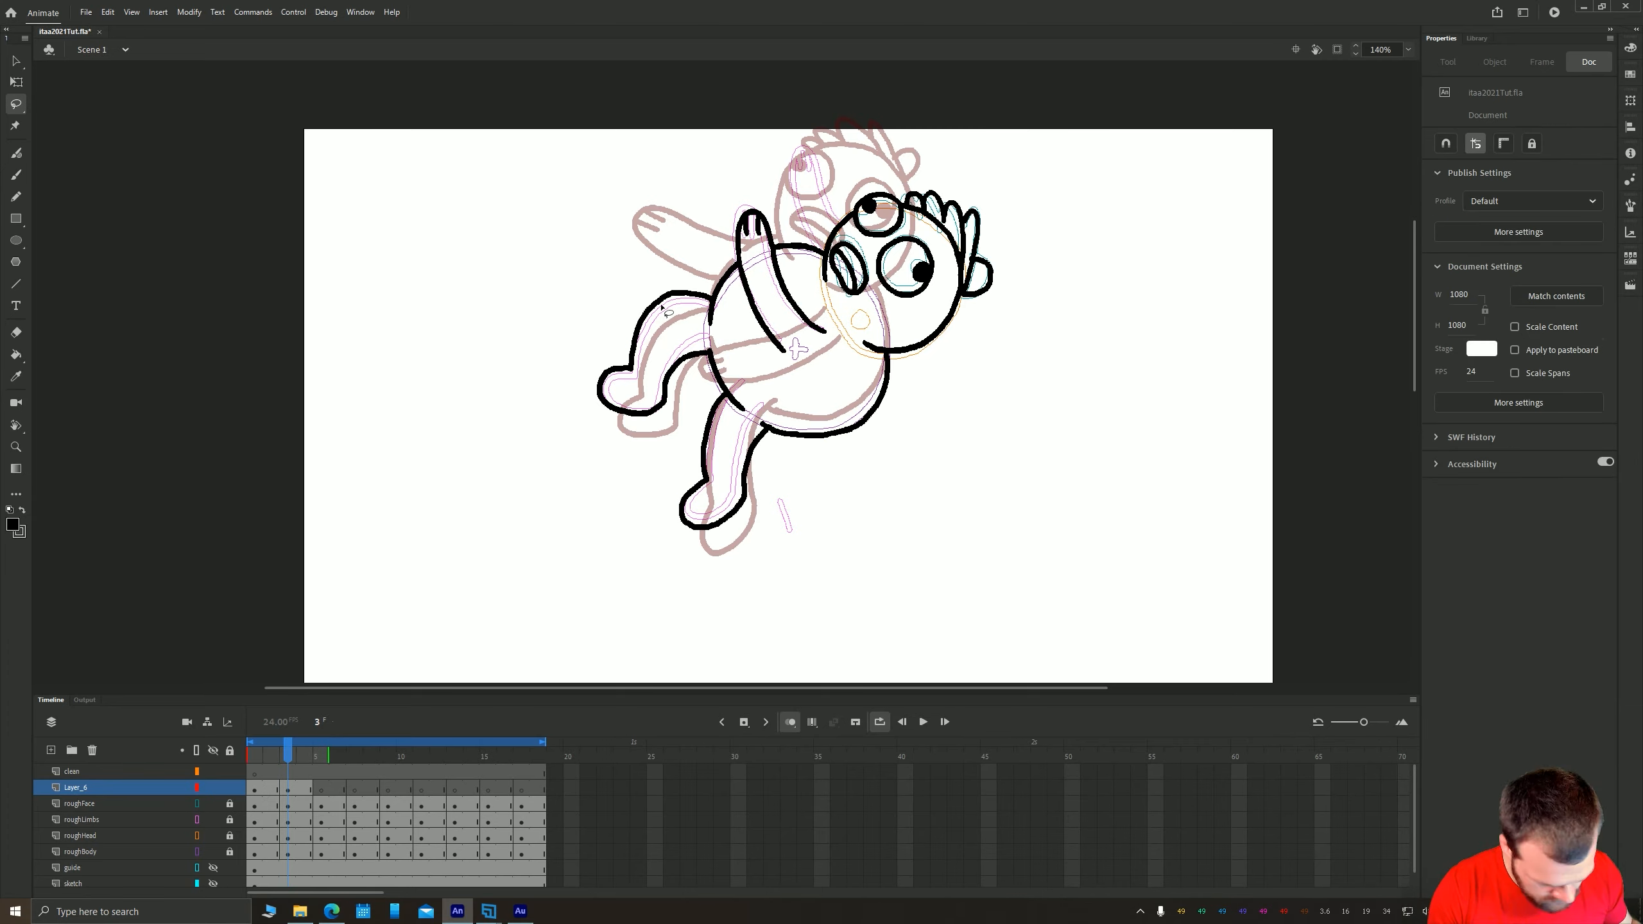
mouse_move(837, 221)
mouse_down()
mouse_move(978, 356)
mouse_move(941, 376)
mouse_up()
Trace the sideways head, mouth, eyes with pupils, hair tufts and ear in black on frame 5
drag(585, 536, 488, 402)
click(321, 788)
drag(938, 537, 890, 434)
mouse_move(898, 375)
mouse_down()
mouse_move(836, 536)
mouse_move(817, 498)
mouse_up()
drag(900, 375, 818, 432)
mouse_move(928, 397)
mouse_down()
mouse_move(974, 439)
mouse_move(951, 470)
mouse_up()
drag(960, 484, 938, 514)
drag(951, 470, 951, 495)
drag(921, 402, 920, 400)
drag(911, 466, 913, 470)
drag(848, 405, 843, 458)
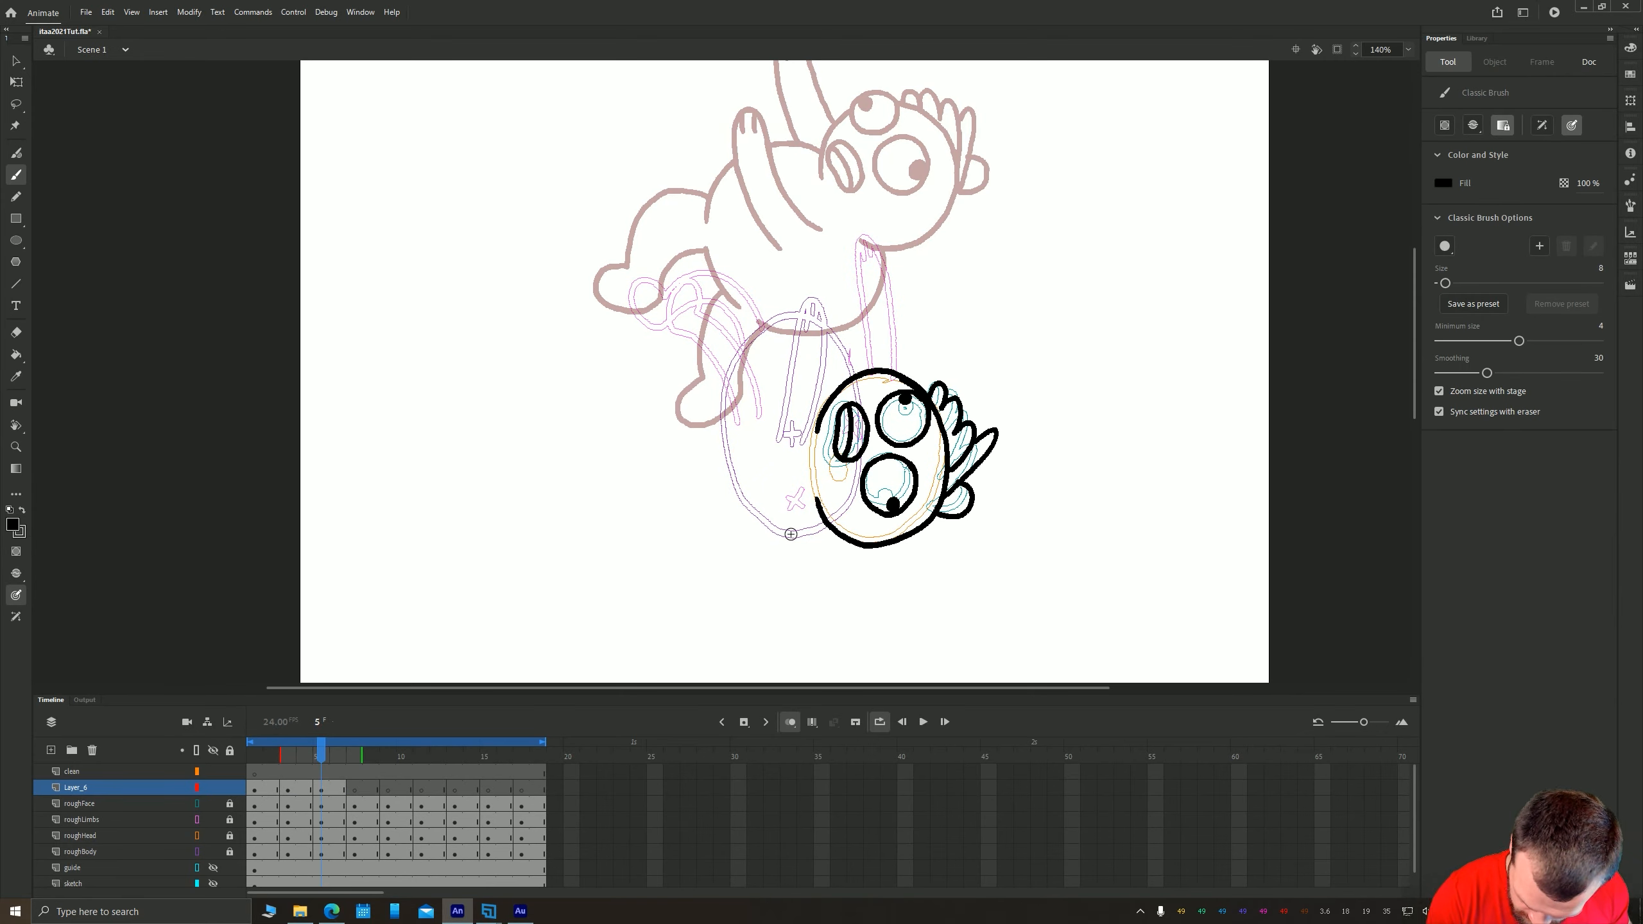
Trace the torso, both raised arms and the trailing legs in black on frame 5
drag(828, 525, 715, 399)
mouse_move(785, 379)
mouse_down()
mouse_move(775, 434)
mouse_move(818, 431)
mouse_up()
mouse_move(826, 327)
mouse_down()
mouse_move(856, 366)
mouse_move(888, 367)
mouse_up()
drag(572, 371, 753, 474)
mouse_move(815, 424)
mouse_down()
mouse_move(939, 515)
mouse_move(904, 520)
mouse_up()
drag(853, 392, 942, 428)
drag(898, 429, 813, 425)
Trace the raised arms and the upside-down head with squeezed-shut eyes, mouth and hair in black on frame 7
mouse_move(653, 517)
mouse_down()
mouse_move(506, 322)
mouse_move(525, 278)
mouse_up()
key(period)
key(period)
drag(797, 426, 824, 449)
drag(880, 291, 912, 422)
mouse_move(914, 396)
mouse_down()
mouse_move(952, 290)
mouse_move(938, 436)
mouse_move(854, 429)
mouse_up()
drag(854, 487, 932, 507)
drag(863, 466, 921, 458)
drag(861, 548, 921, 544)
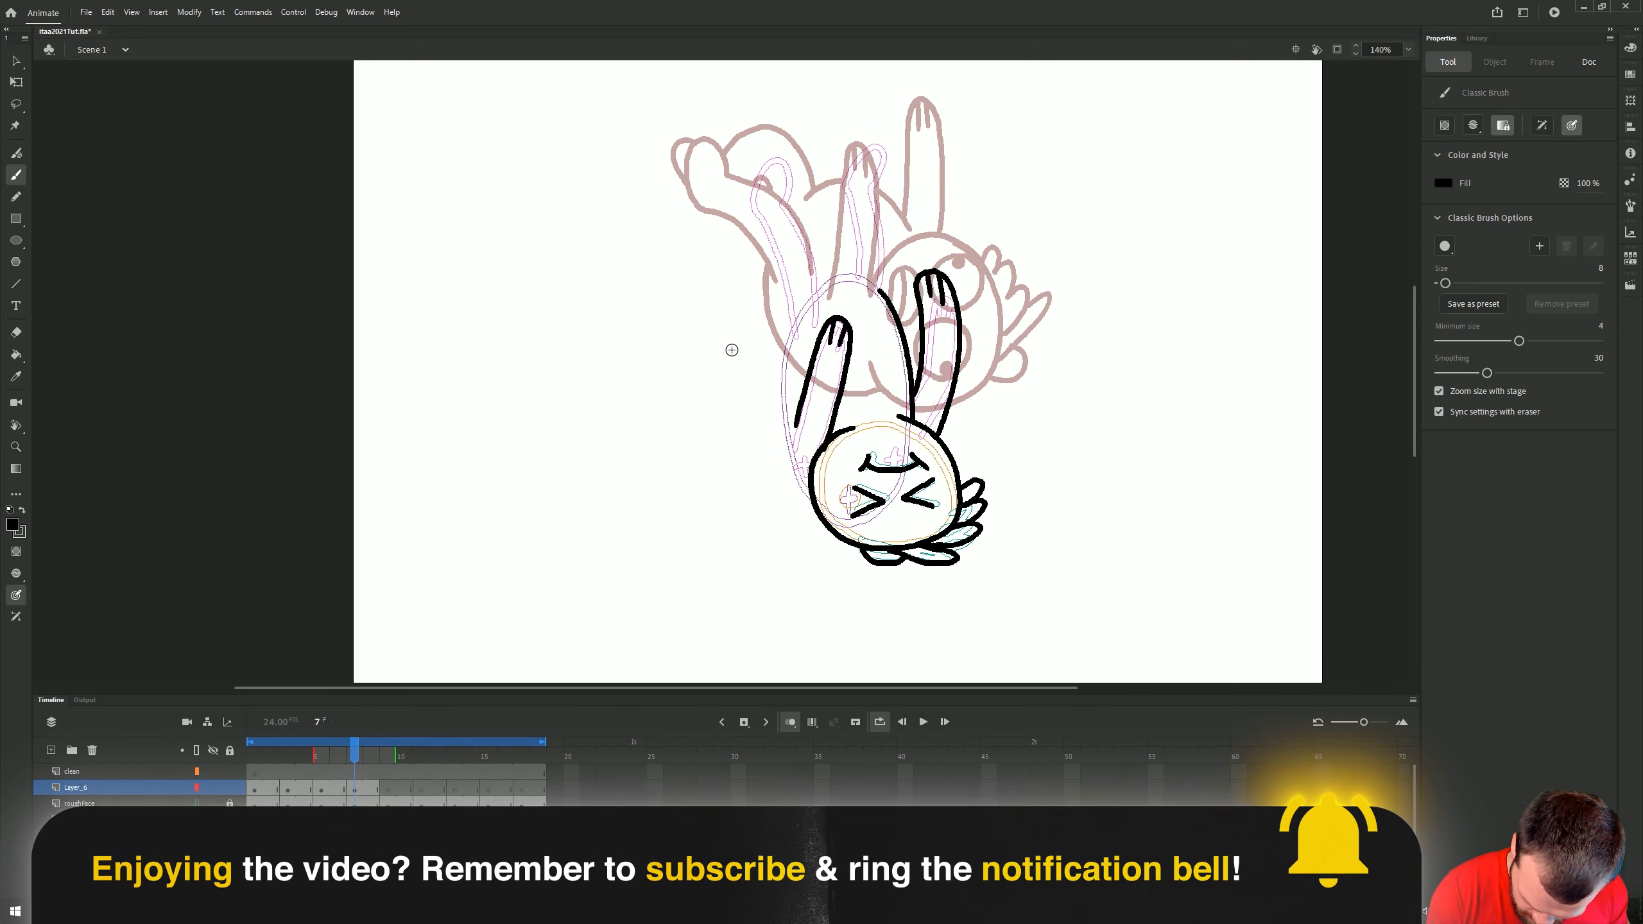
Trace the remaining torso lines and both upright legs in black on frame 7
drag(729, 349, 824, 392)
mouse_move(905, 553)
mouse_down()
mouse_move(896, 351)
mouse_move(955, 323)
mouse_up()
mouse_move(982, 342)
mouse_down()
mouse_move(996, 273)
mouse_move(983, 225)
mouse_up()
drag(983, 224, 943, 319)
mouse_move(919, 323)
mouse_down()
mouse_move(872, 243)
mouse_move(888, 365)
mouse_up()
Trace the head, round eyes with pupils, mouth, ear and hanging hair in black on frame 9
key(period)
key(period)
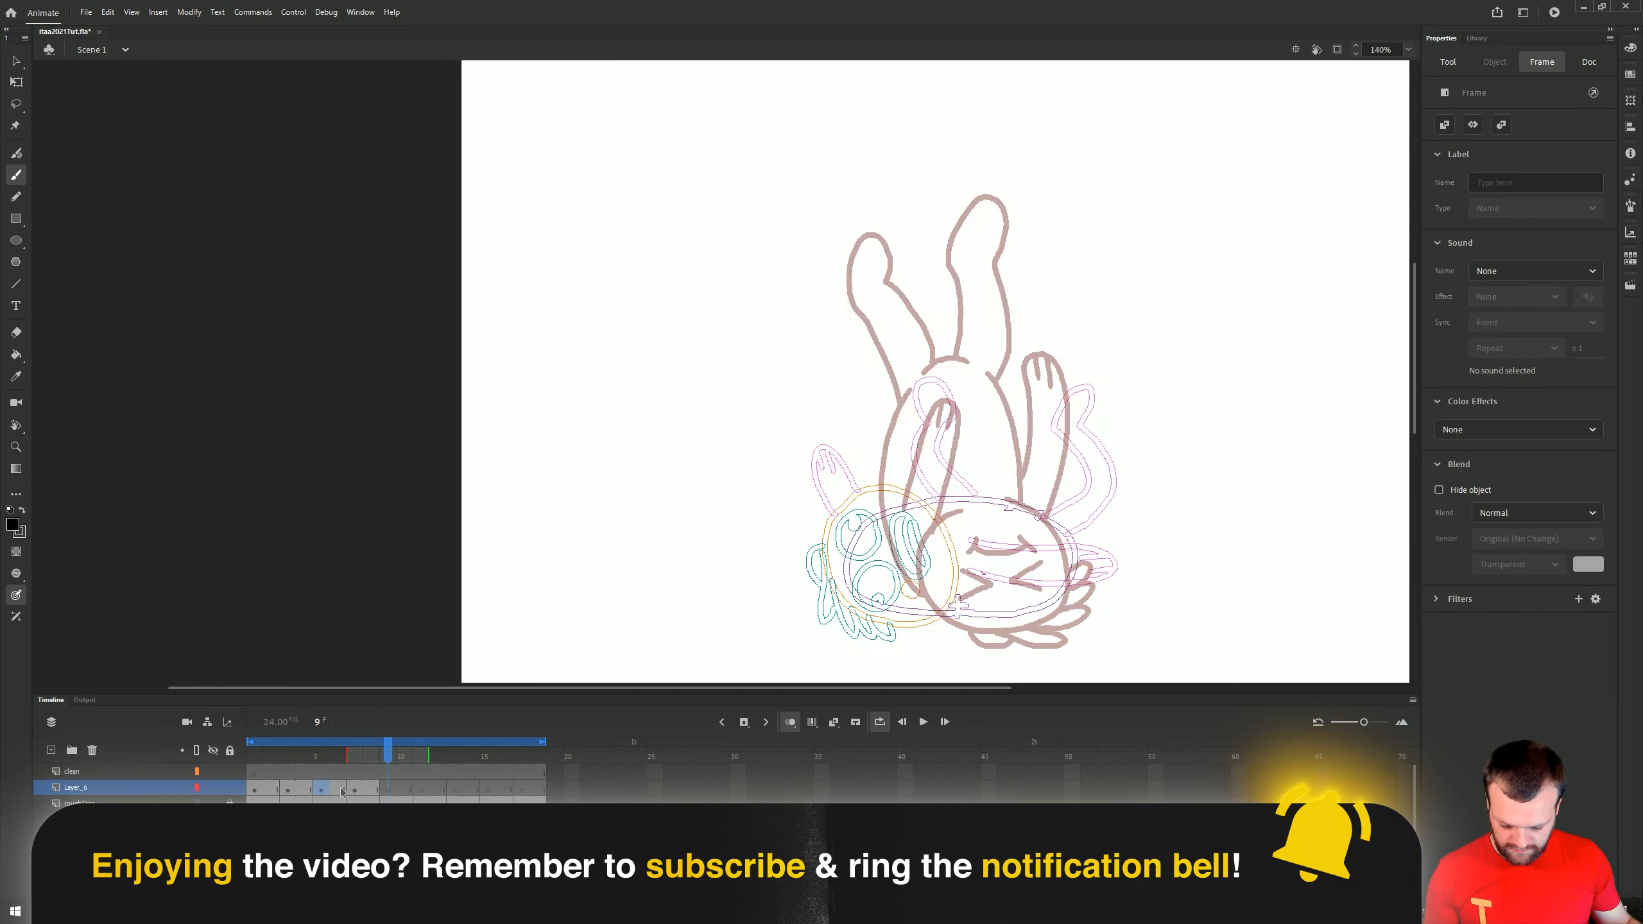
mouse_move(910, 492)
mouse_down()
mouse_move(778, 388)
mouse_move(820, 476)
mouse_up()
drag(716, 405, 719, 402)
drag(712, 411, 740, 460)
drag(749, 505, 755, 508)
drag(764, 408, 801, 462)
mouse_move(691, 443)
mouse_down()
mouse_move(689, 487)
mouse_move(746, 528)
mouse_up()
drag(749, 526, 766, 528)
key(ctrl+z)
Trace the flattened torso, both arms and the raised bent legs in black on frame 9
drag(780, 387, 927, 411)
drag(847, 439, 995, 463)
drag(850, 475, 995, 463)
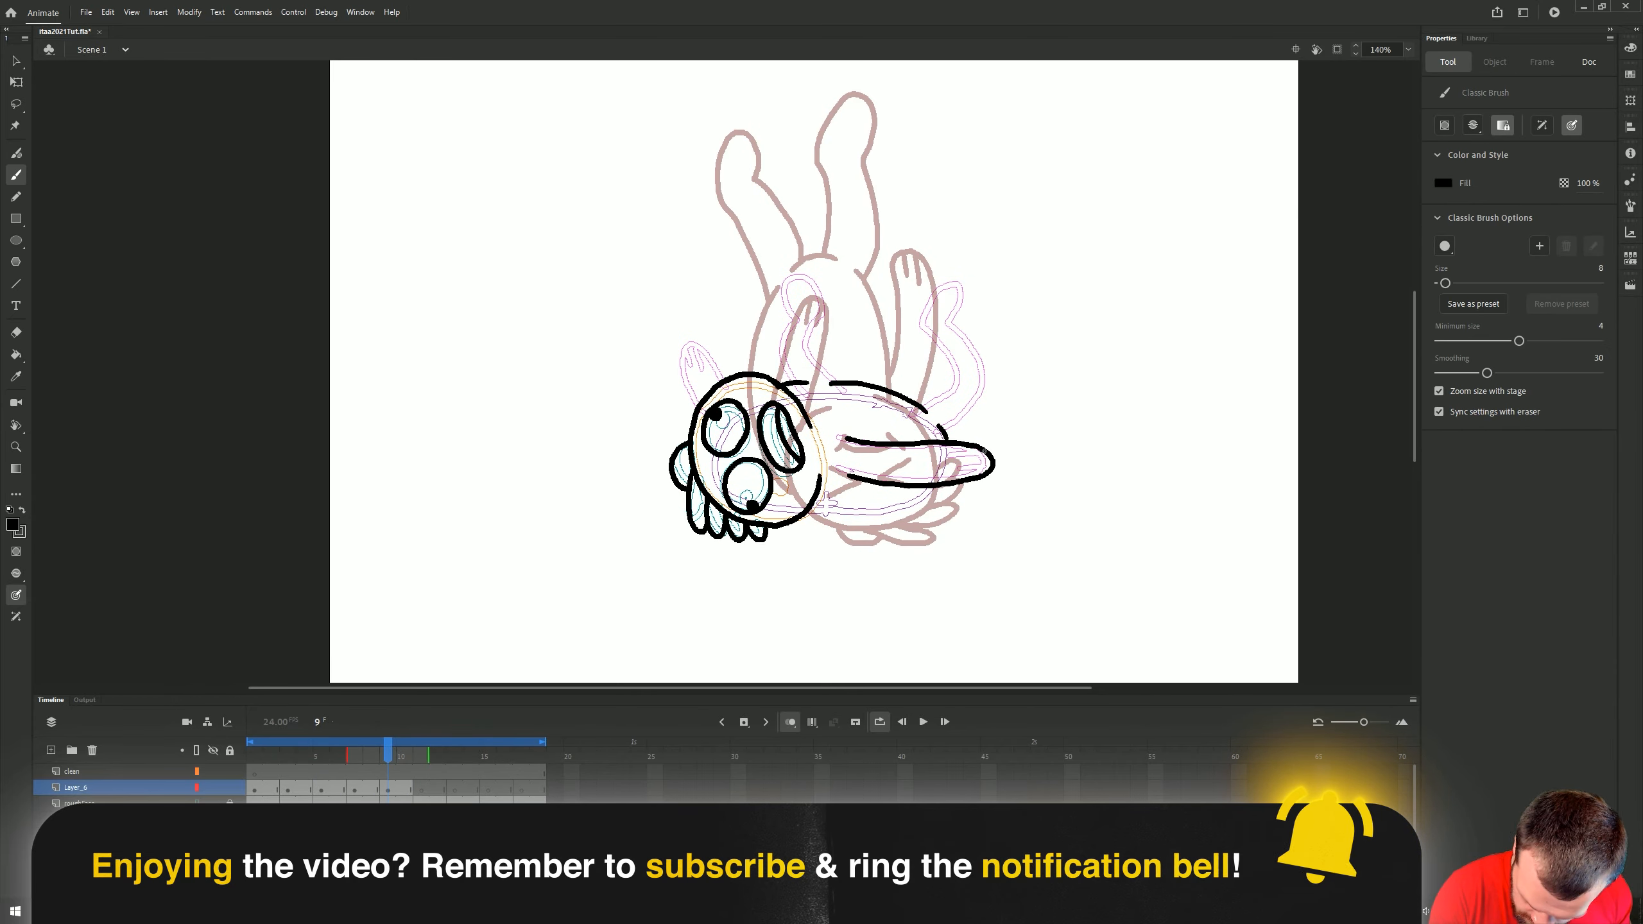
drag(802, 517, 942, 485)
drag(940, 429, 959, 325)
drag(959, 325, 914, 402)
drag(841, 383, 817, 340)
mouse_move(822, 348)
mouse_down()
mouse_move(812, 257)
mouse_move(783, 382)
mouse_up()
mouse_move(692, 417)
mouse_down()
mouse_move(719, 378)
mouse_move(769, 498)
mouse_up()
Trace the head outline, eyes with pupils, mouth, ear and hanging hair in black on frame 11
key(period)
key(period)
drag(676, 382, 681, 379)
drag(681, 384, 687, 390)
drag(714, 449, 709, 447)
drag(710, 495, 715, 498)
drag(736, 404, 756, 453)
mouse_move(680, 375)
mouse_down()
mouse_move(652, 408)
mouse_move(653, 521)
mouse_up()
drag(666, 491, 712, 534)
drag(779, 485, 757, 514)
Trace the torso's underside and upper edge and the outstretched arm in black on frame 11
drag(756, 511, 944, 518)
drag(847, 447, 999, 492)
drag(825, 475, 996, 509)
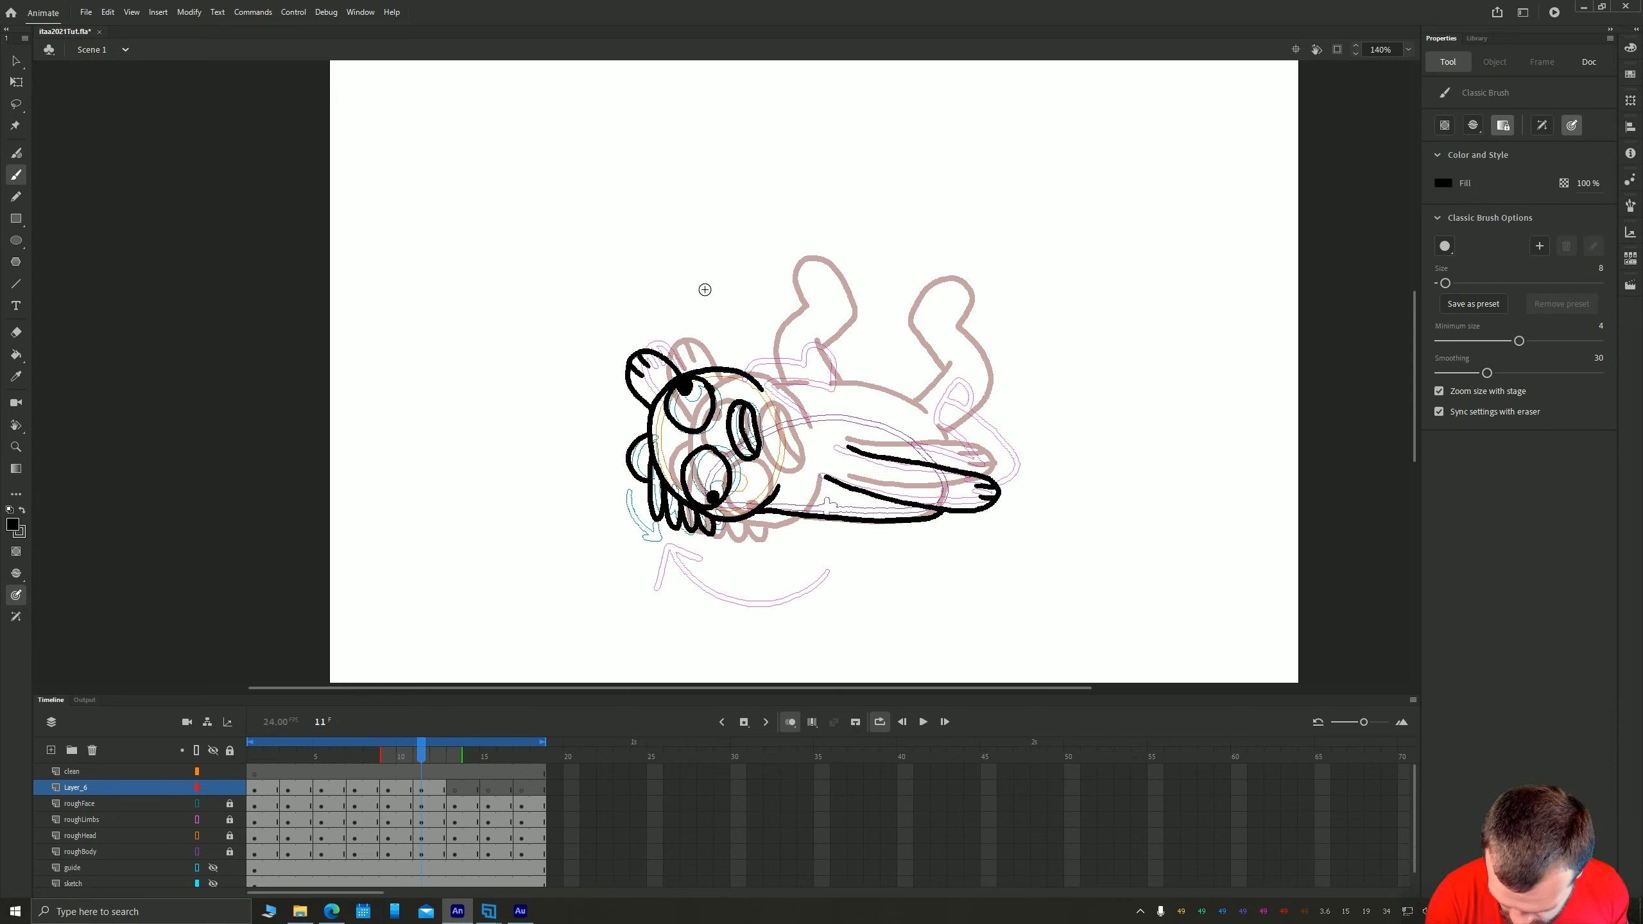
drag(829, 390, 918, 419)
Trace both raised bent legs in black on frame 11, joining them to the torso
drag(933, 435, 951, 464)
key(ctrl+z)
mouse_move(933, 435)
mouse_down()
mouse_move(953, 466)
mouse_move(972, 405)
mouse_move(912, 414)
mouse_up()
key(l)
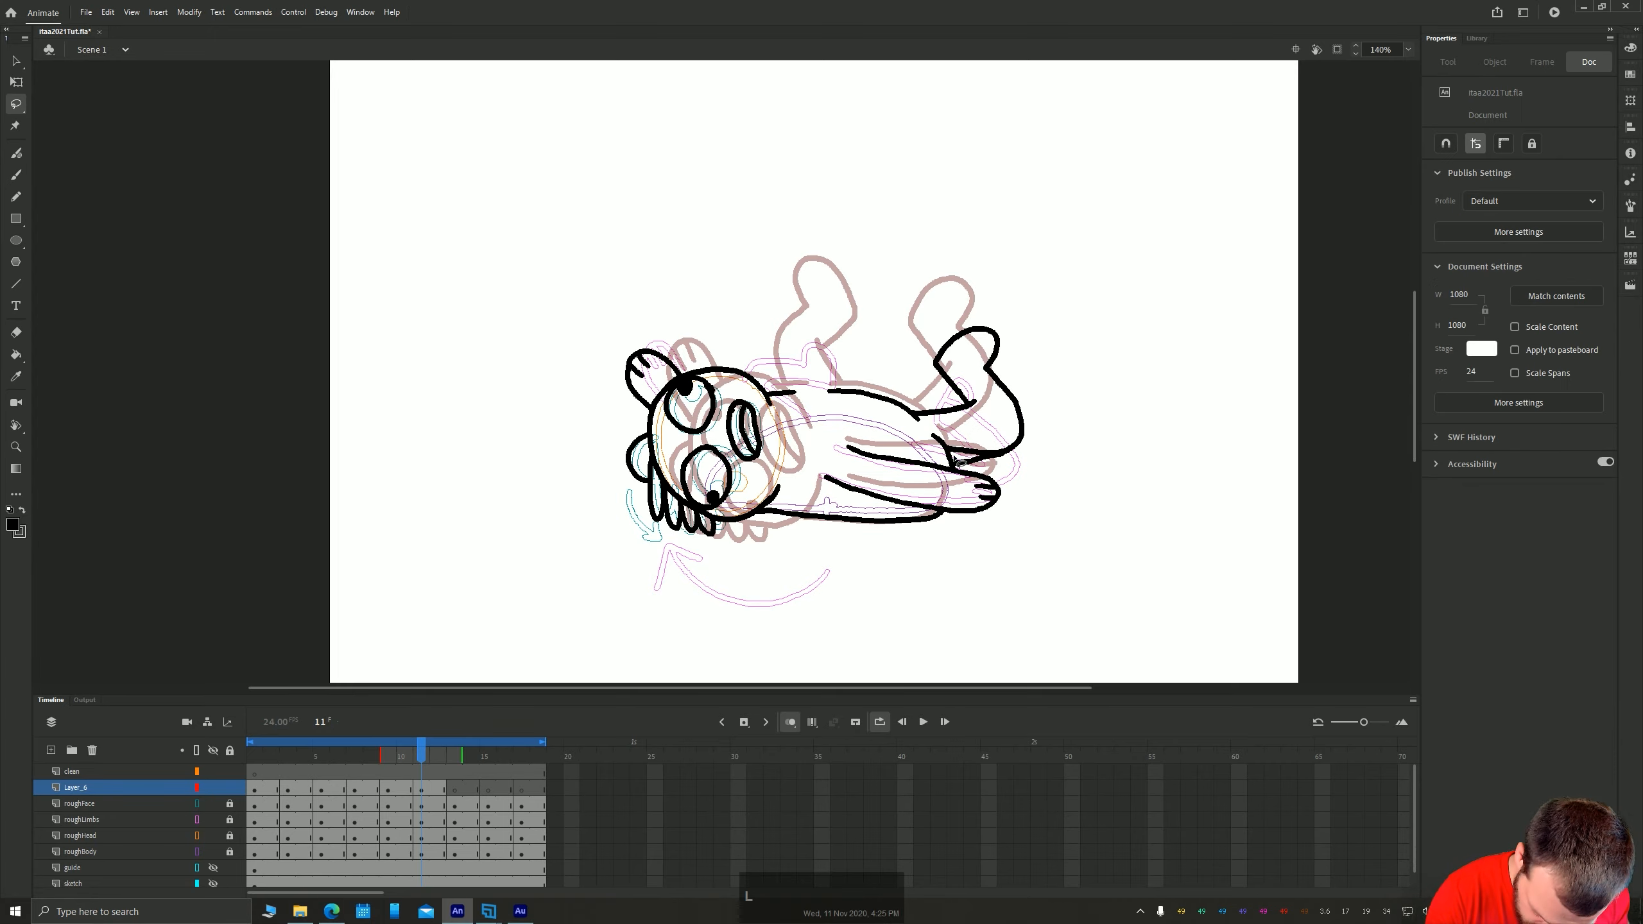
key(b)
drag(793, 368, 842, 388)
mouse_move(734, 372)
mouse_down()
mouse_move(821, 338)
mouse_move(830, 373)
mouse_up()
Trace the head outline, eyes with pupils, mouth, ear and hanging hair in black on frame 13
key(period)
key(period)
drag(561, 328, 612, 363)
drag(732, 373, 768, 382)
mouse_move(704, 397)
mouse_down()
mouse_move(744, 412)
mouse_move(704, 398)
mouse_up()
drag(775, 345, 825, 469)
drag(715, 419, 773, 483)
drag(788, 387, 719, 414)
drag(740, 465, 782, 464)
Trace the arched back, belly, both arms and the folded legs of the crouching pose in black on frame 13
drag(806, 340, 1011, 507)
drag(936, 492, 1018, 514)
drag(883, 417, 934, 547)
drag(857, 460, 918, 544)
drag(799, 481, 881, 517)
drag(856, 518, 892, 532)
mouse_move(717, 447)
mouse_down()
mouse_move(704, 491)
mouse_move(743, 477)
mouse_up()
Trace the head outline, ear, hair, eyes with pupils and mouth in black on frame 15
key(comma)
key(period)
key(period)
key(period)
mouse_move(769, 154)
mouse_down()
mouse_move(815, 155)
mouse_move(789, 172)
mouse_move(807, 167)
mouse_up()
drag(816, 158, 849, 261)
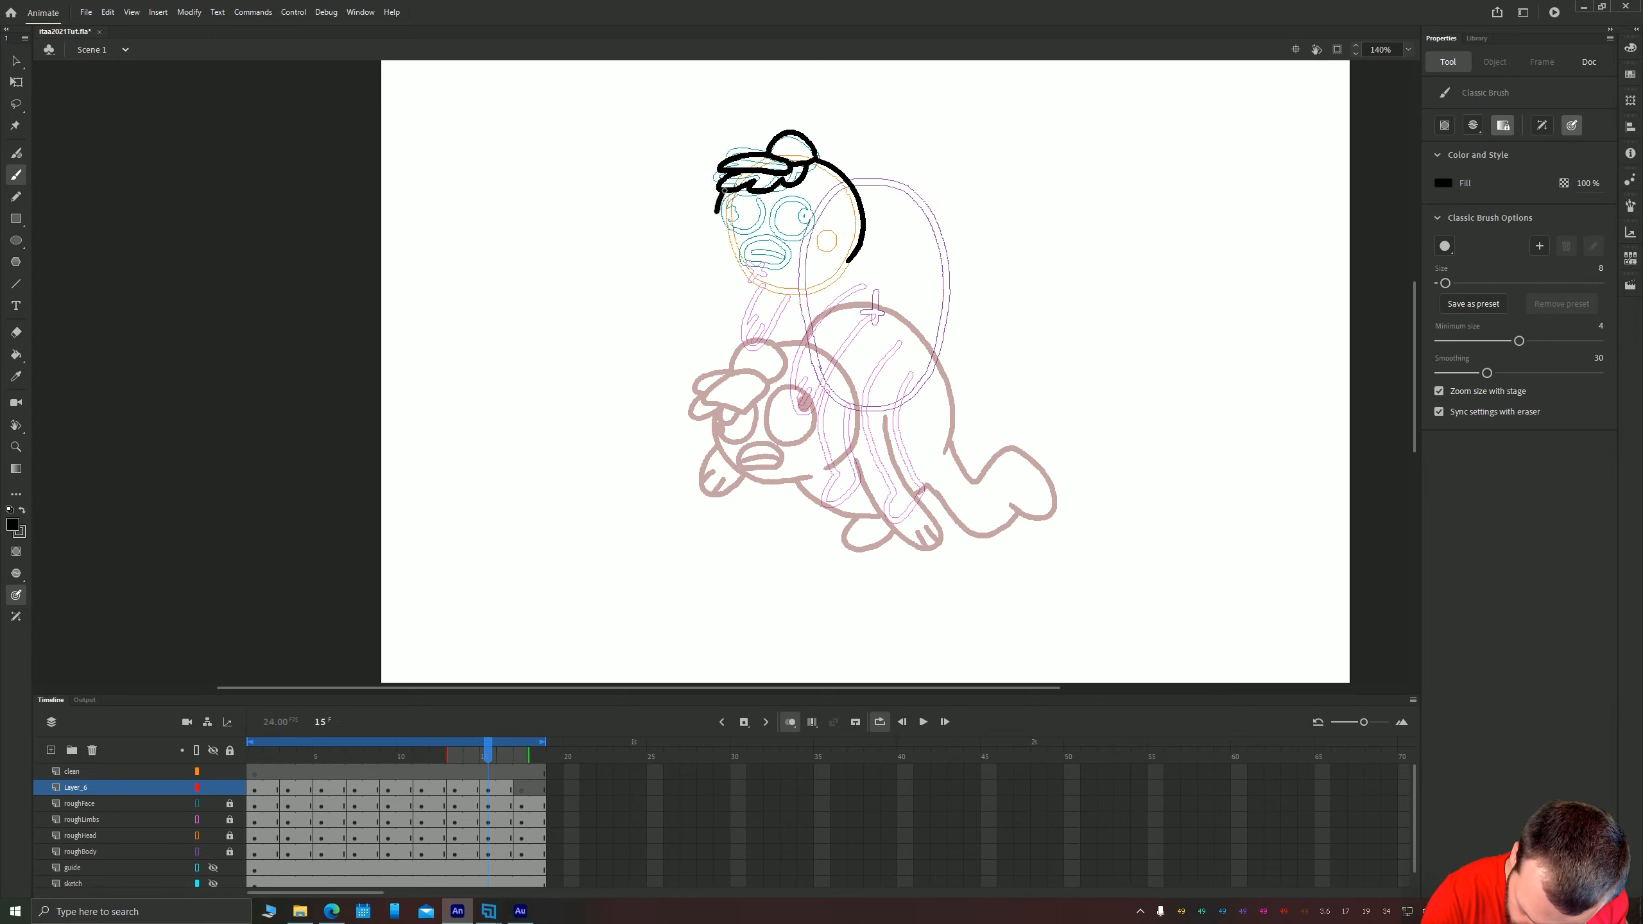
drag(720, 193, 814, 290)
drag(801, 196, 719, 228)
drag(748, 265, 790, 266)
Trace the hunched torso and both standing legs in black on frame 15
drag(854, 188, 908, 396)
mouse_move(804, 346)
mouse_down()
mouse_move(801, 294)
mouse_move(838, 397)
mouse_up()
key(ctrl+z)
mouse_move(910, 396)
mouse_down()
mouse_move(932, 455)
mouse_move(916, 511)
mouse_up()
key(ctrl+z)
mouse_move(826, 390)
mouse_down()
mouse_move(873, 490)
mouse_move(888, 411)
mouse_move(872, 462)
mouse_up()
key(e)
key(b)
Trace both hanging arms with their hands in black on frame 15
drag(922, 356, 849, 476)
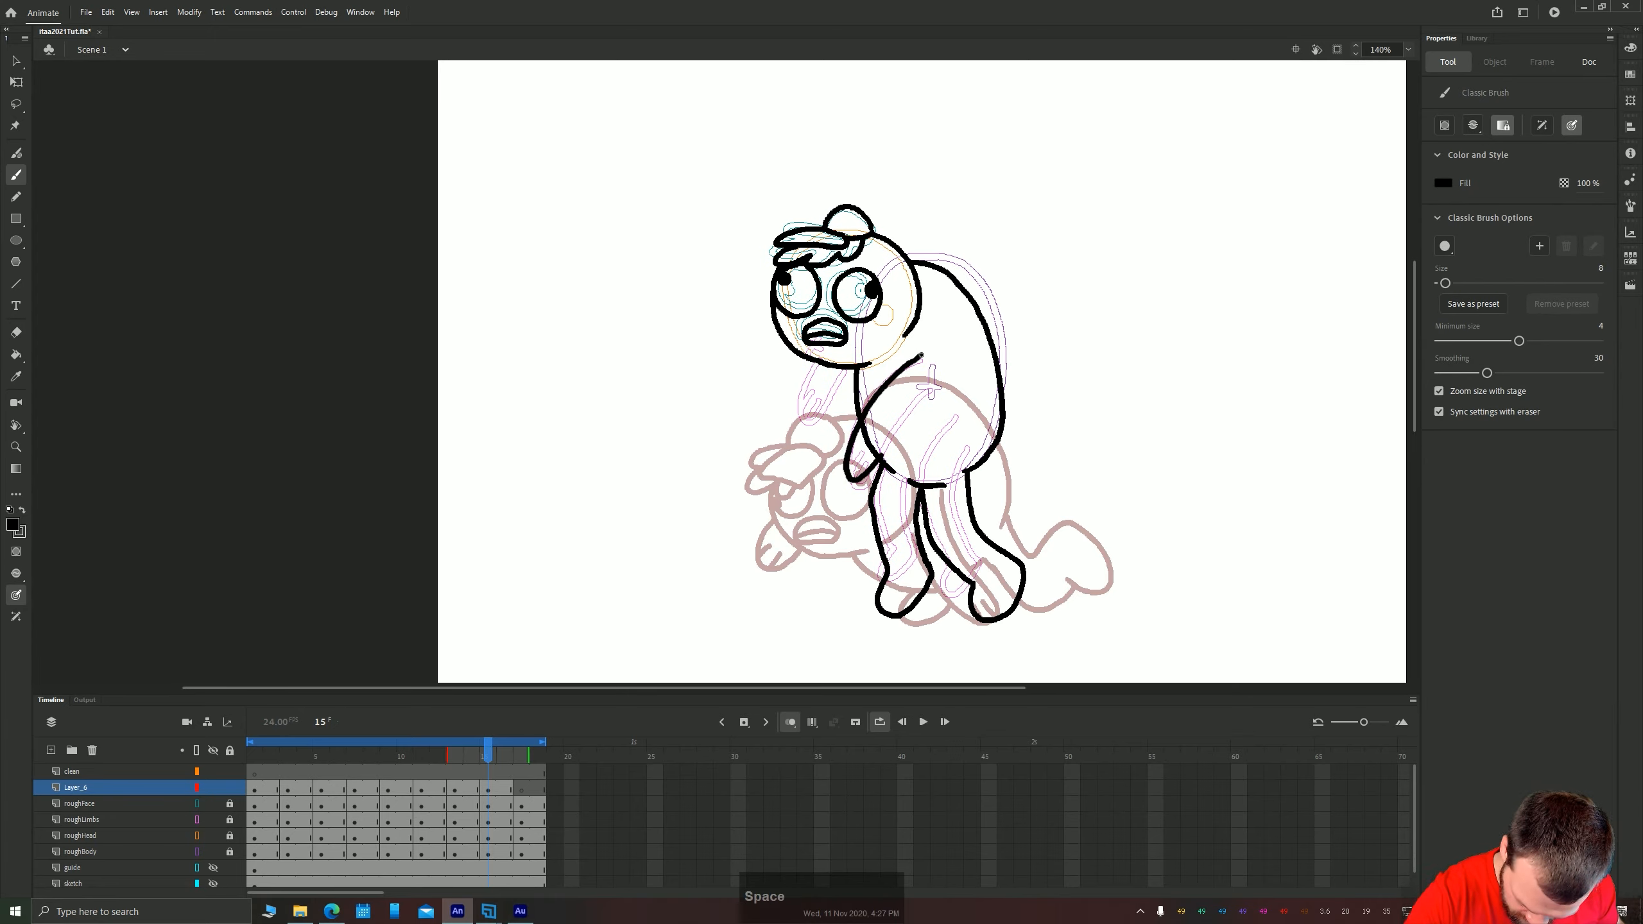
drag(932, 387, 853, 480)
key(l)
key(b)
drag(814, 364, 855, 373)
Trace the head outline, hair, ear, eyes with pupils and mouth in black on frame 17
key(period)
key(period)
key(period)
drag(937, 259, 924, 442)
mouse_move(956, 219)
mouse_down()
mouse_move(926, 343)
mouse_move(882, 187)
mouse_up()
mouse_move(926, 196)
mouse_down()
mouse_move(868, 203)
mouse_move(957, 219)
mouse_move(882, 187)
mouse_move(849, 231)
mouse_move(869, 341)
mouse_up()
key(ctrl+z)
key(ctrl+z)
key(ctrl+z)
key(ctrl+z)
drag(852, 227, 844, 255)
drag(942, 245, 942, 263)
Trace the rounded torso in black below the head on the last pose, undoing the stray leg stroke
mouse_move(852, 295)
mouse_down()
mouse_move(899, 307)
mouse_move(957, 463)
mouse_up()
drag(846, 328, 832, 368)
mouse_move(832, 385)
mouse_down()
mouse_move(854, 440)
mouse_move(937, 469)
mouse_up()
drag(953, 468, 980, 600)
key(ctrl+z)
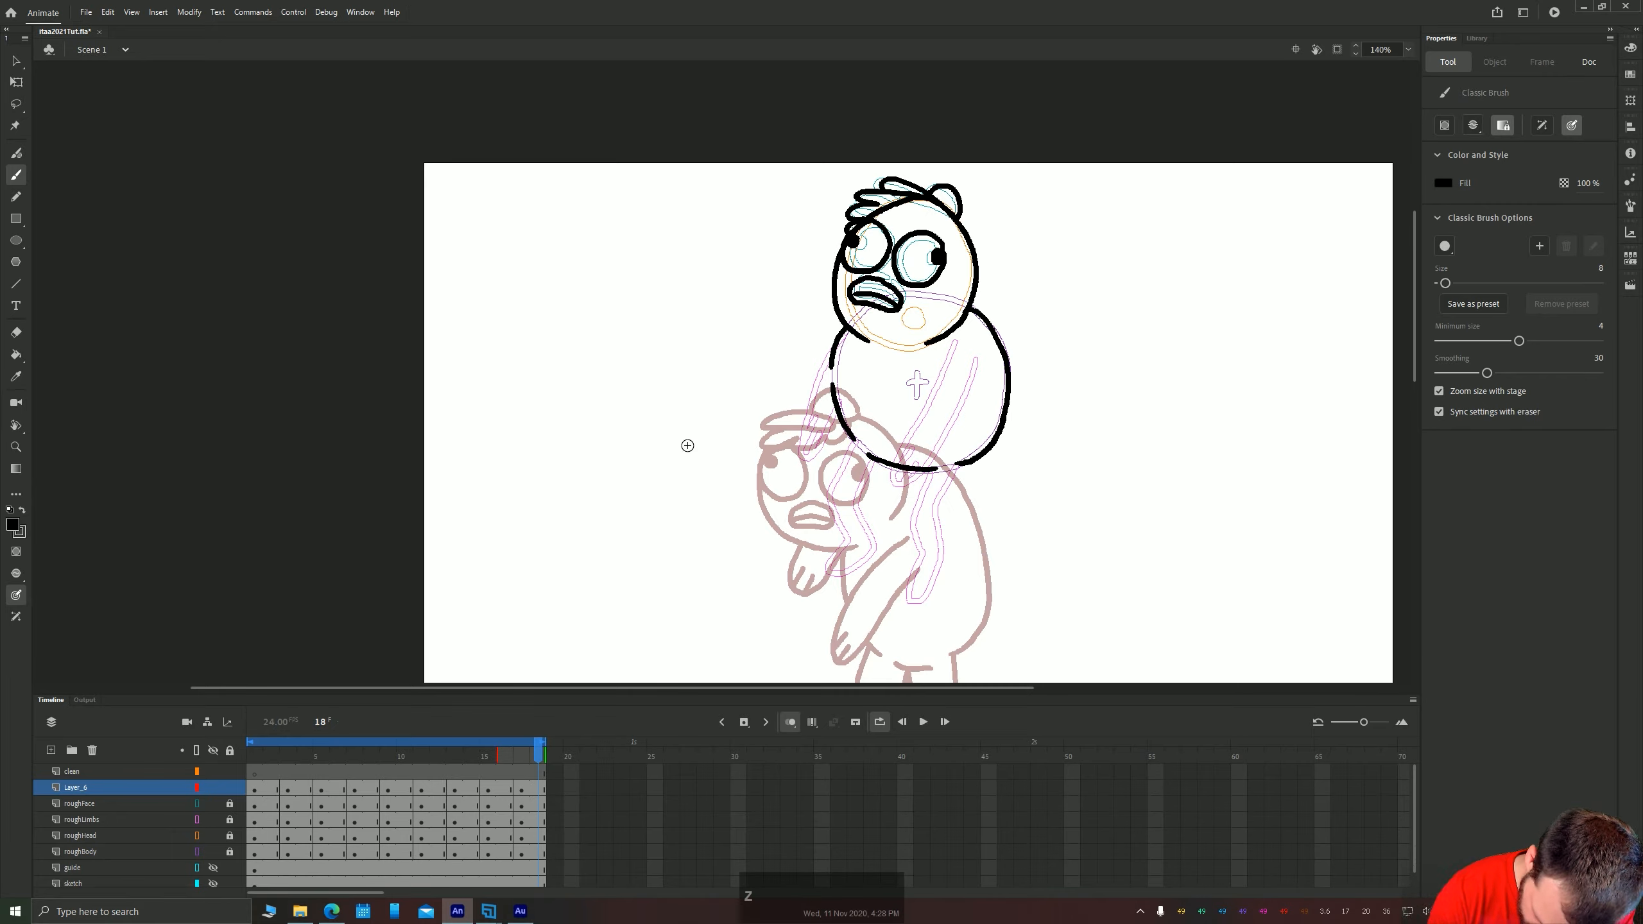
Copy the first clean drawing to frame 19 as an onion-skin reference and trace both arms and legs in black on frame 17
drag(254, 788, 555, 789)
key(comma)
key(comma)
mouse_move(835, 341)
mouse_down()
mouse_move(821, 262)
mouse_move(819, 317)
mouse_up()
drag(759, 322, 743, 329)
mouse_move(834, 353)
mouse_down()
mouse_move(949, 478)
mouse_move(900, 401)
mouse_up()
mouse_move(931, 278)
mouse_down()
mouse_move(880, 381)
mouse_move(962, 299)
mouse_up()
key(l)
key(Delete)
drag(889, 372, 883, 392)
key(b)
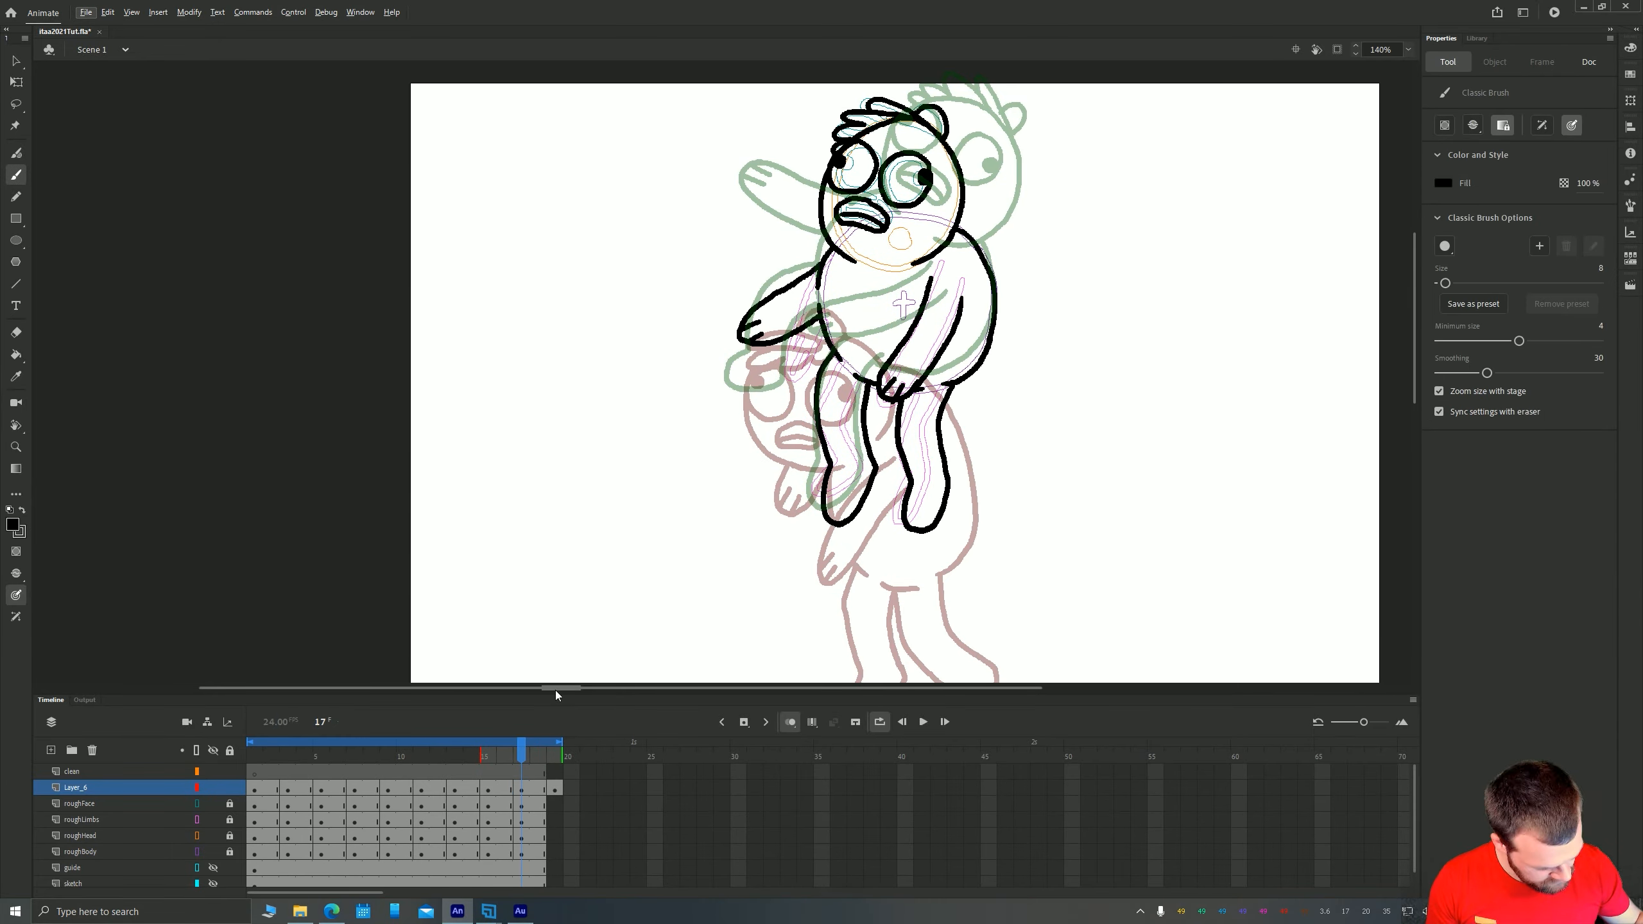
Remove the extra reference frame 19 from the clean line layer and save the file
click(555, 788)
key(shift+F5)
click(605, 820)
click(1408, 50)
key(ctrl+s)
Hide the roughFace, roughLimbs, roughHead and roughBody layers and play the clean line animation from frame 1
key(Return)
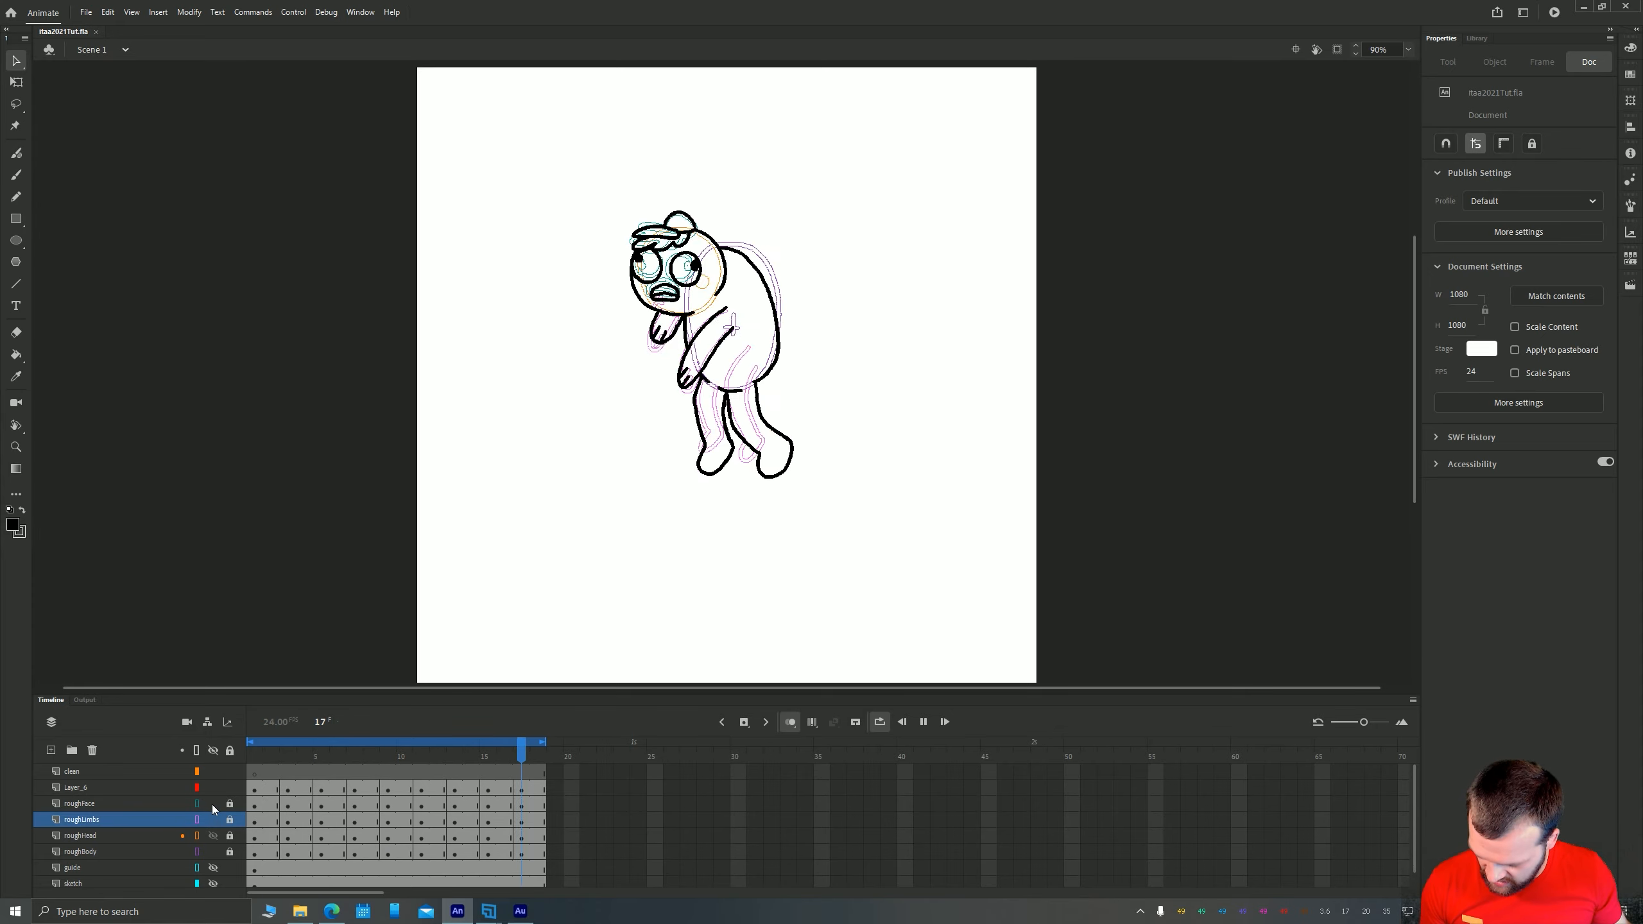
drag(213, 812, 214, 851)
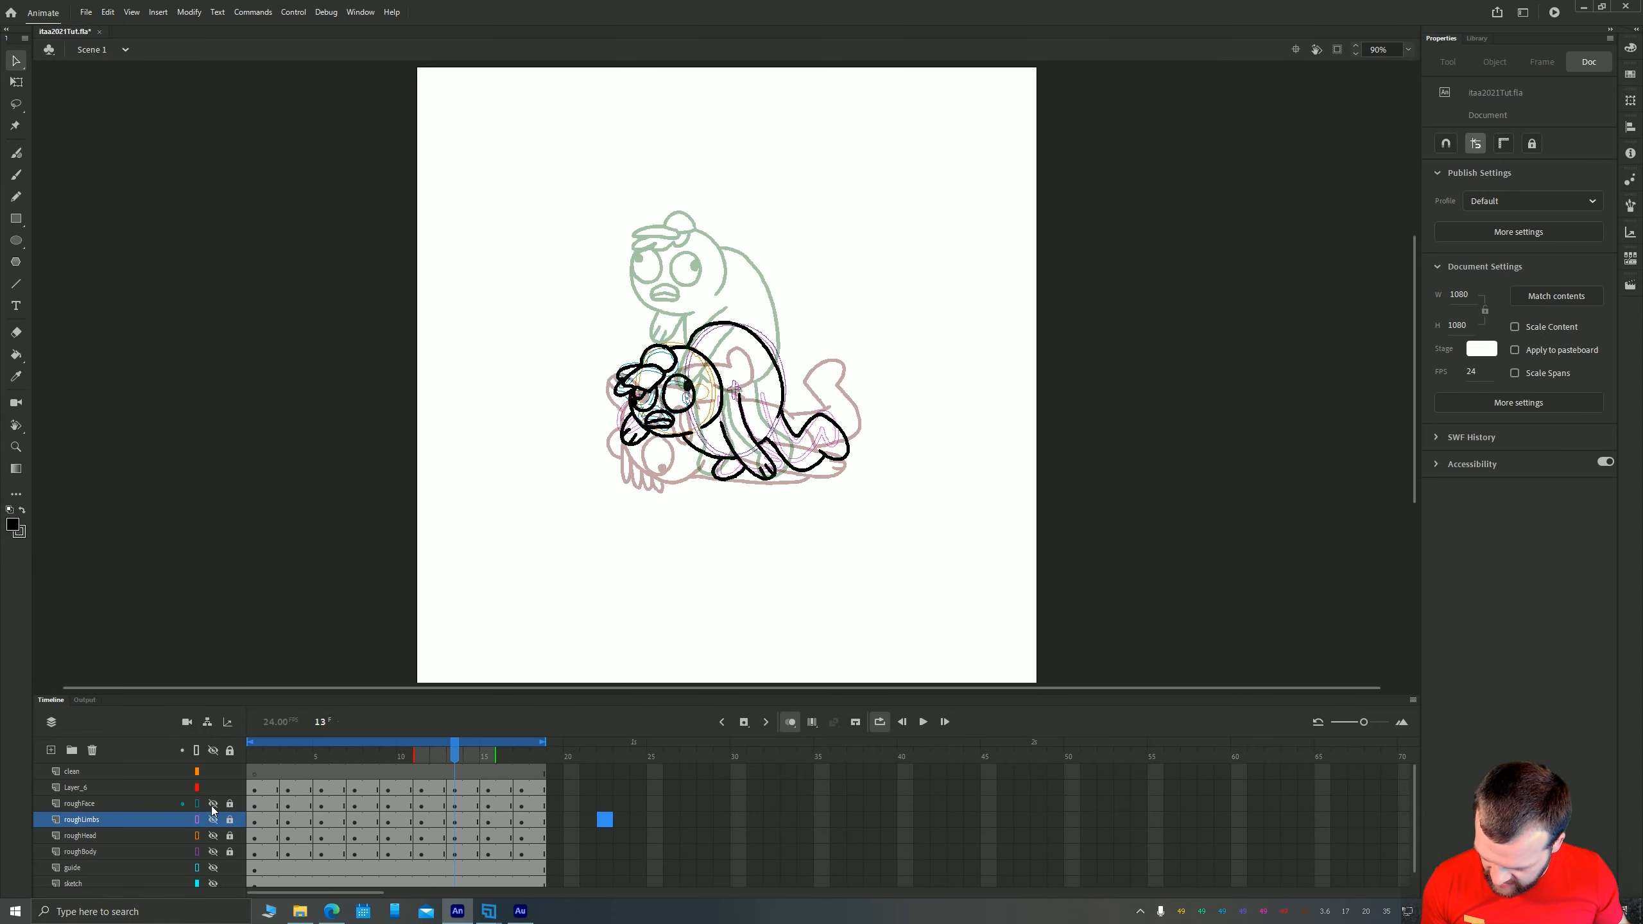
click(257, 789)
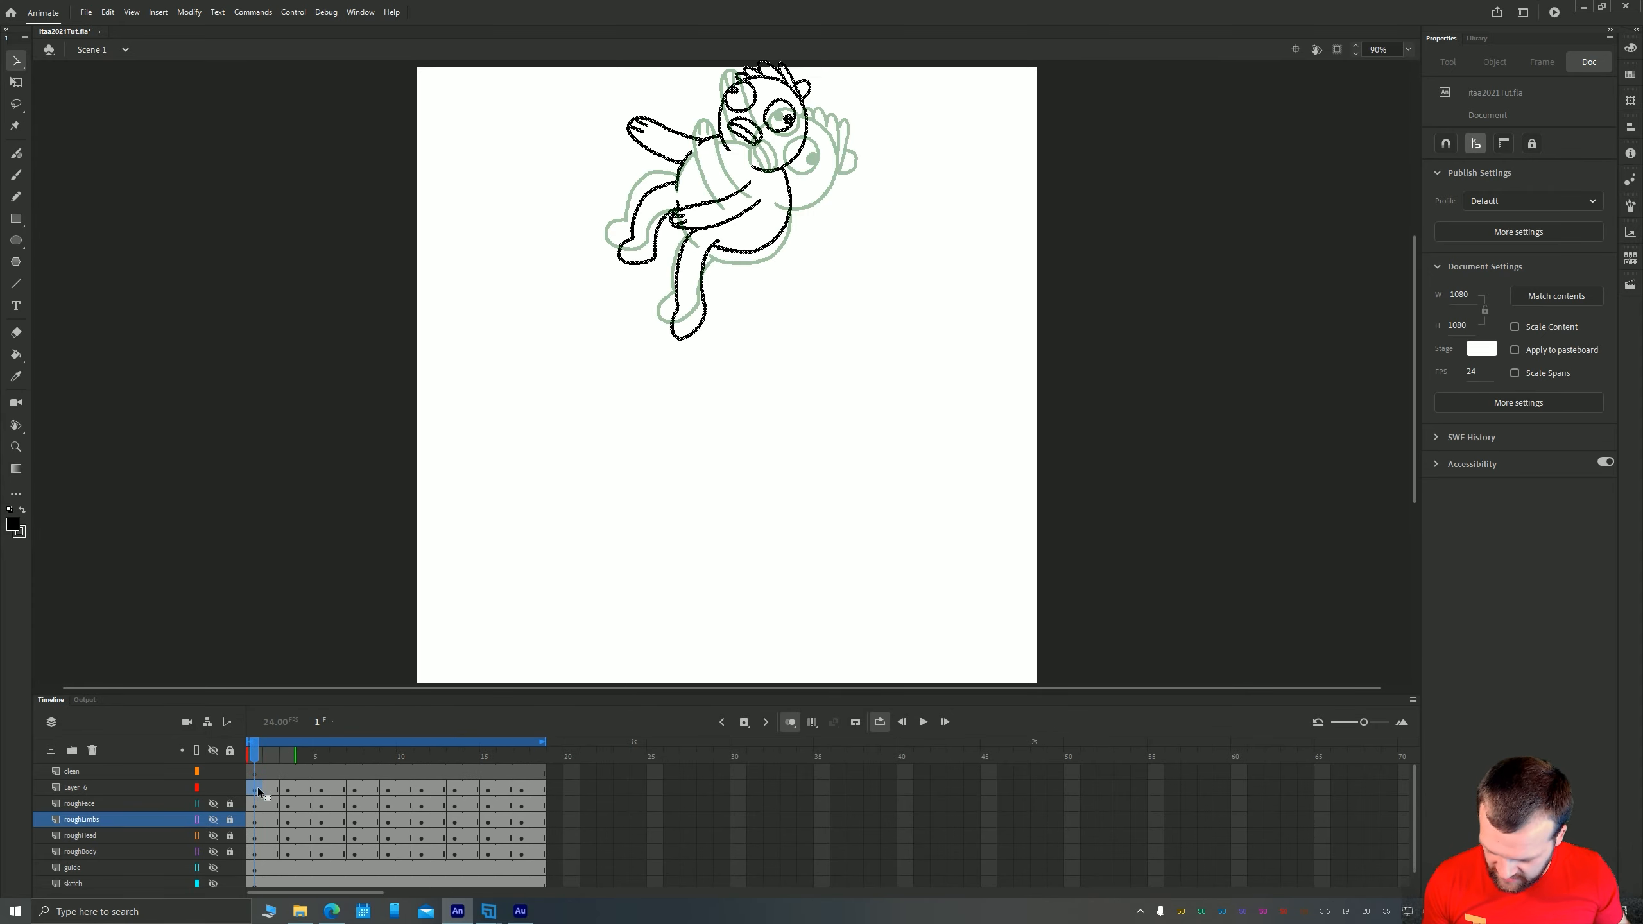
key(Return)
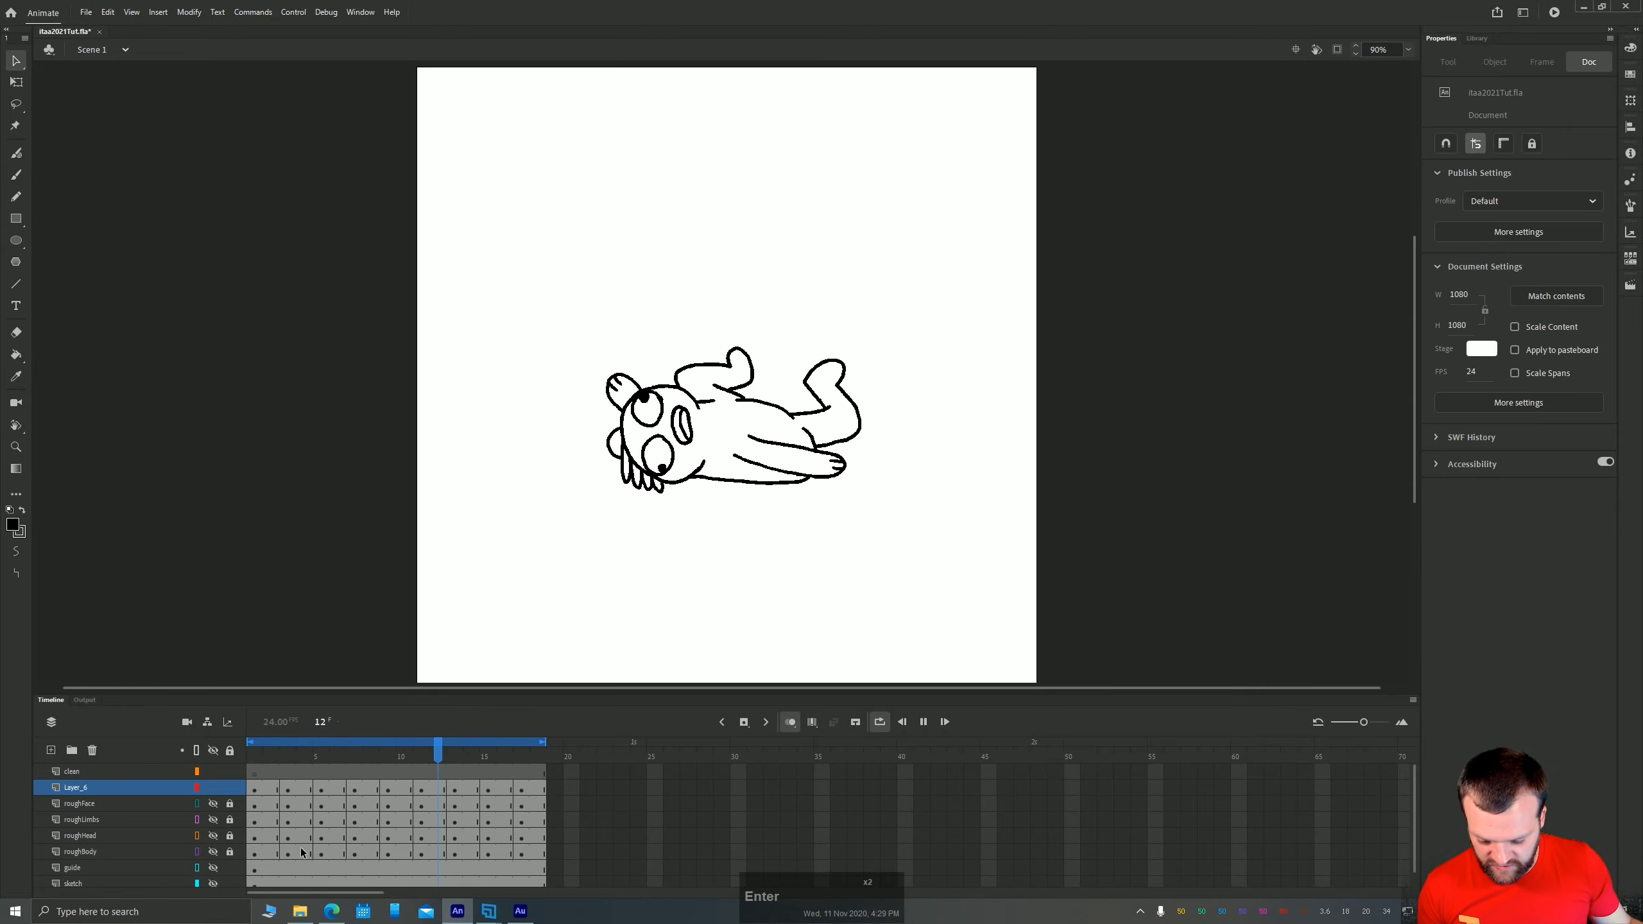